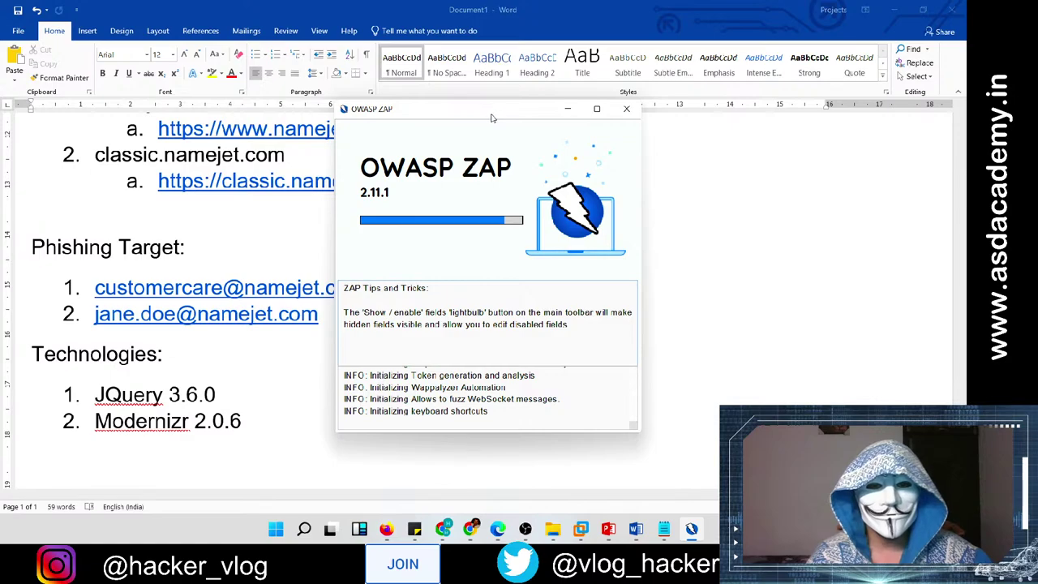
- Move the ZAP 2.11.1 loading splash up and bring the asdacademy.in homepage in Chrome forward
drag(490, 118, 567, 67)
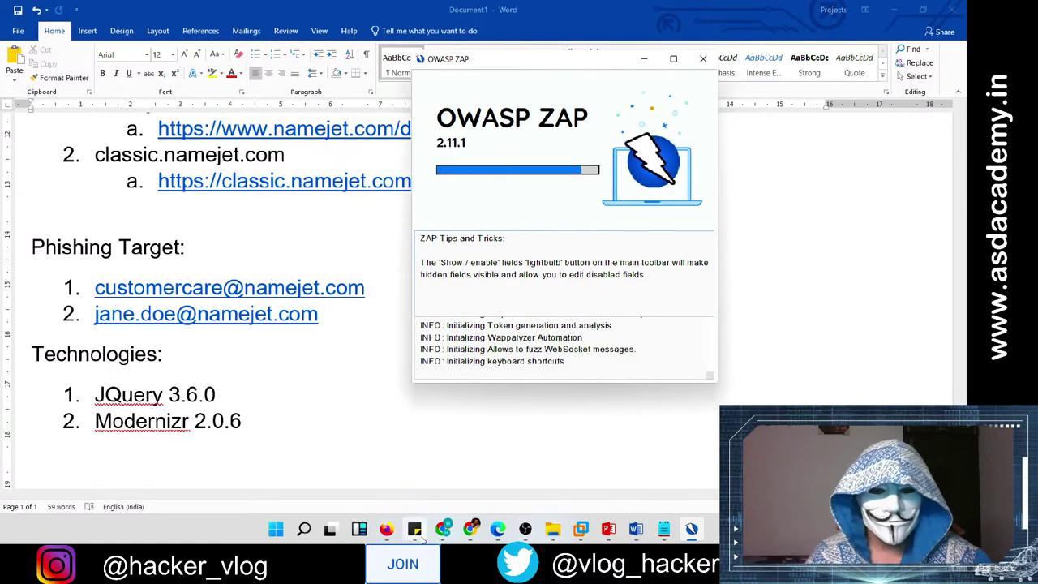
mouse_move(472, 529)
click(560, 466)
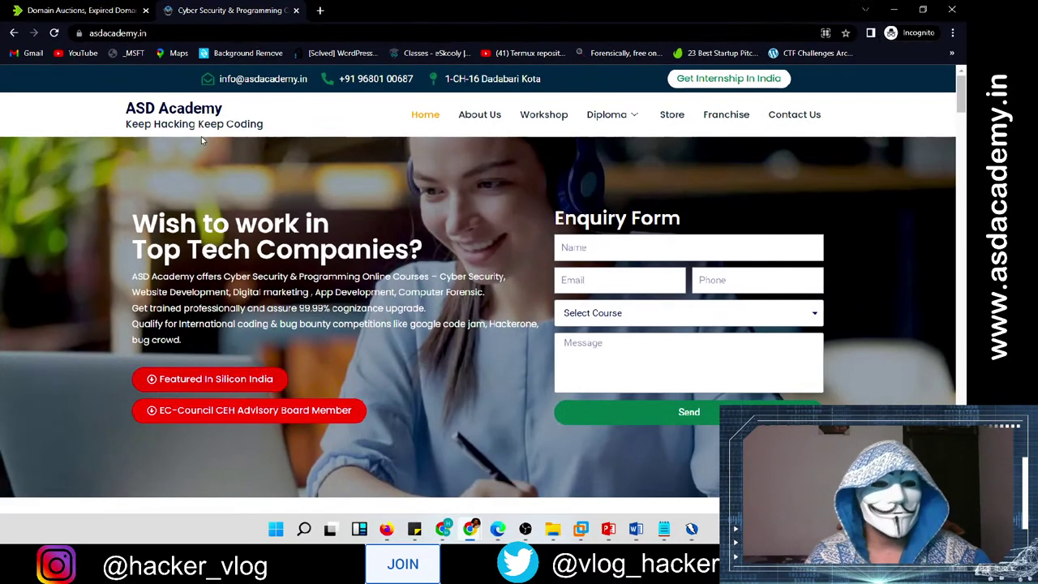
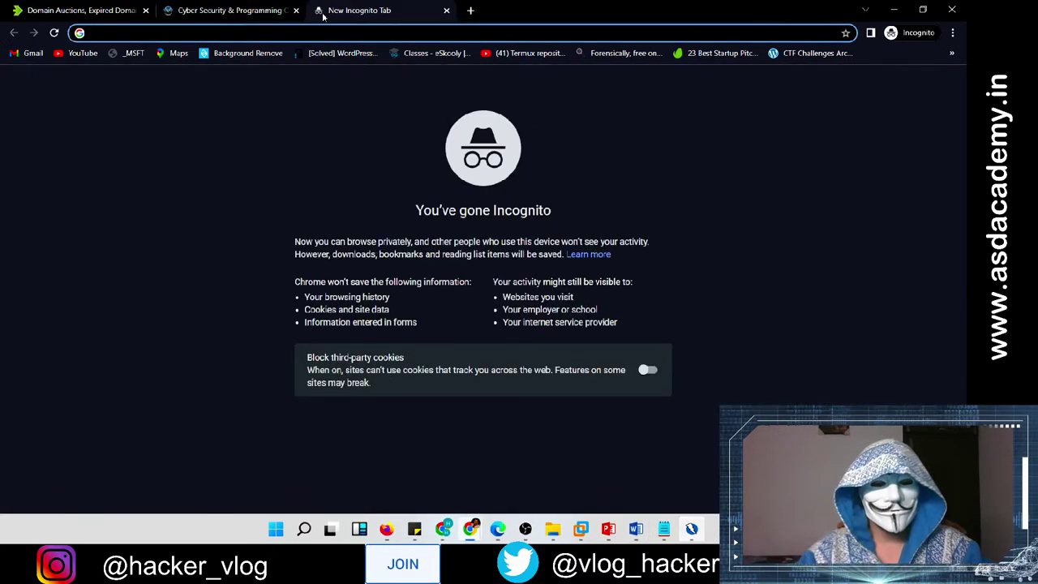
- Begin the Incognito address-bar search 'exploit avai…' about JQuery 3.6.0 exploits, fixing typos along the way
text(exploit ex)
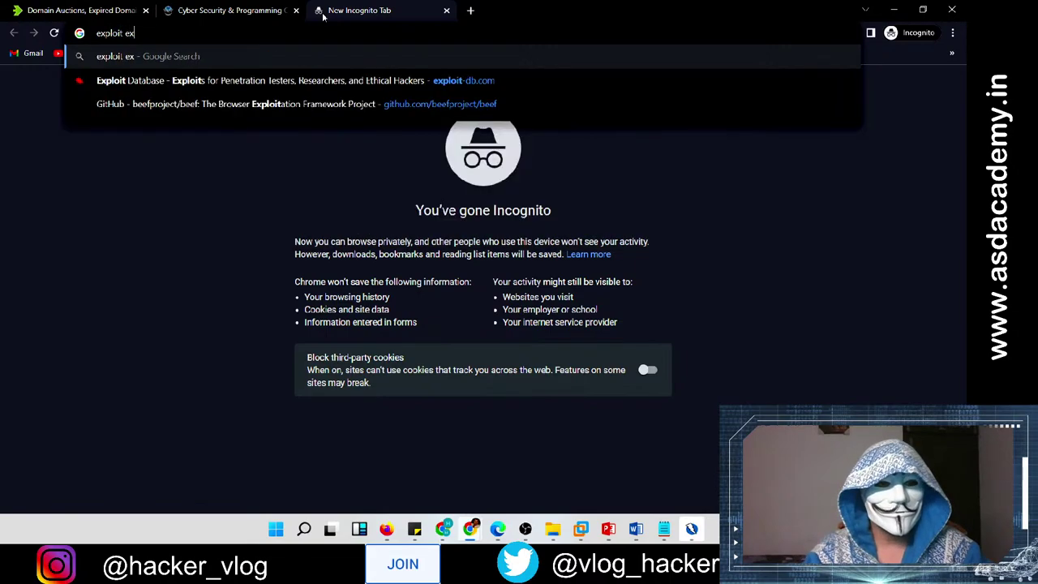
key(BackSpace)
key(BackSpace)
key(BackSpace)
text(availba)
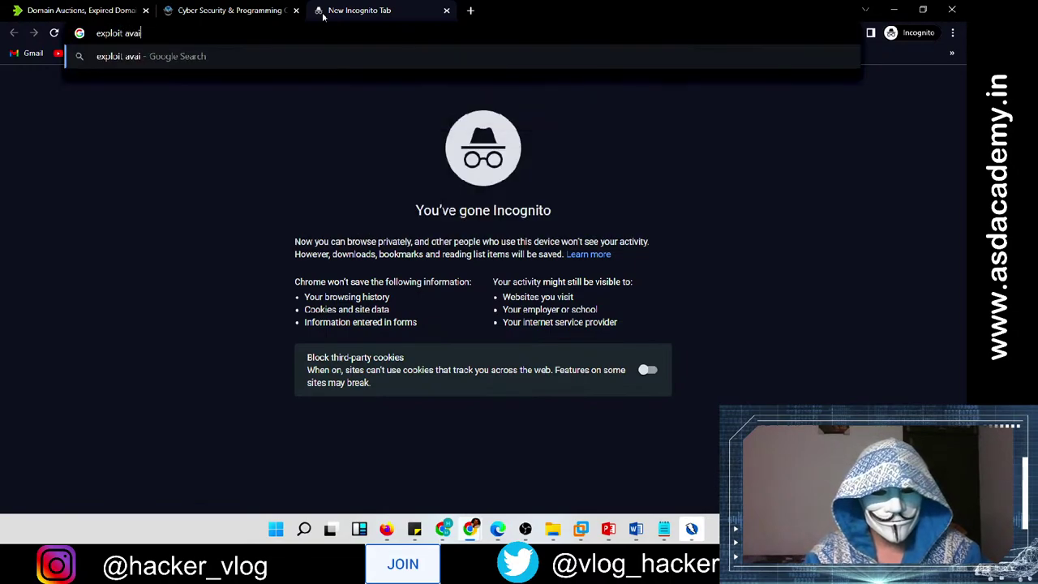
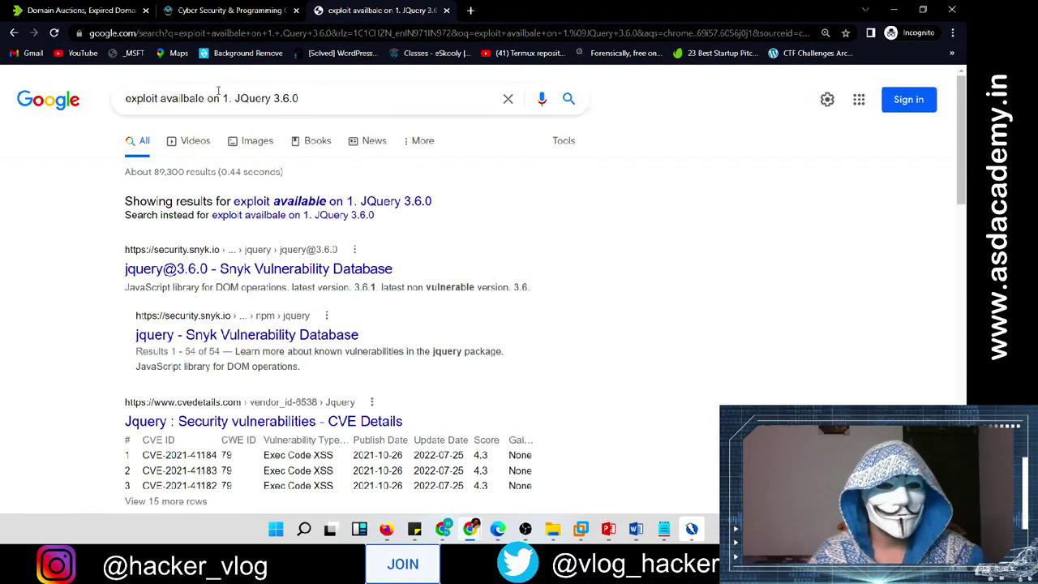
- Remove the stray '1. ' and rerun the search 'exploit availbale on JQuery 3.6.0'
click(235, 98)
key(BackSpace)
key(BackSpace)
key(BackSpace)
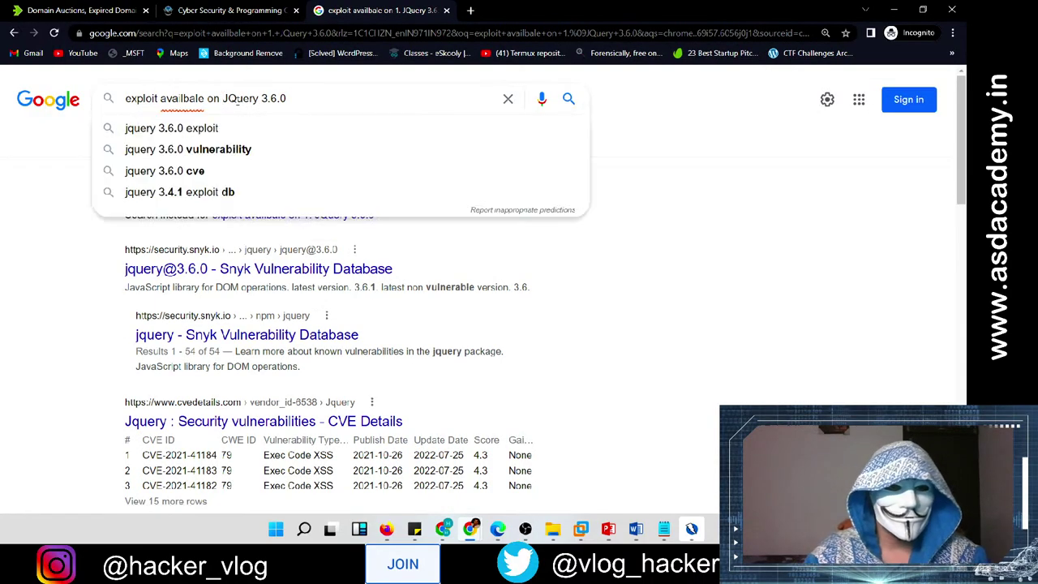
key(Return)
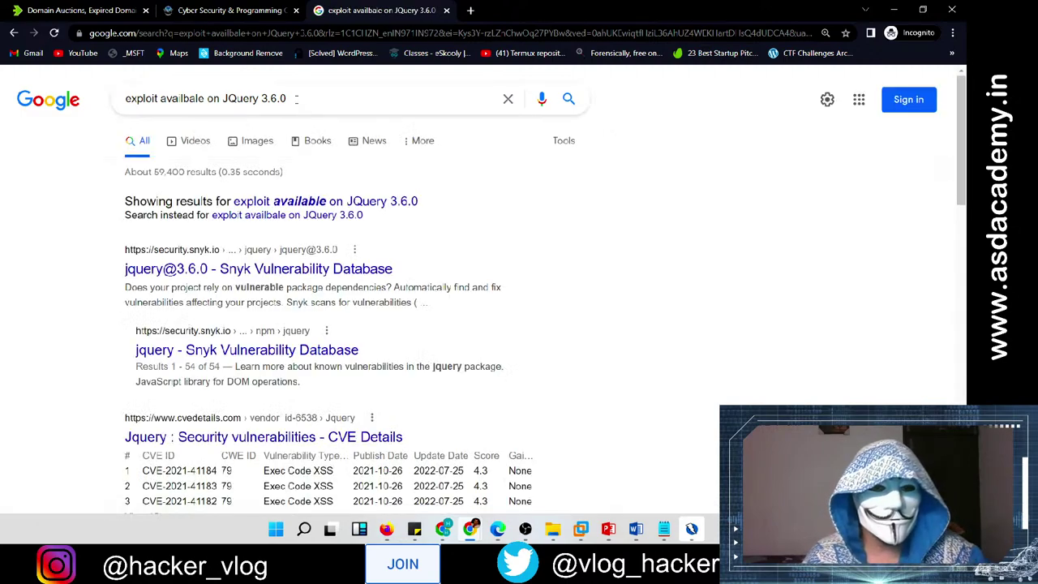
drag(296, 99, 96, 93)
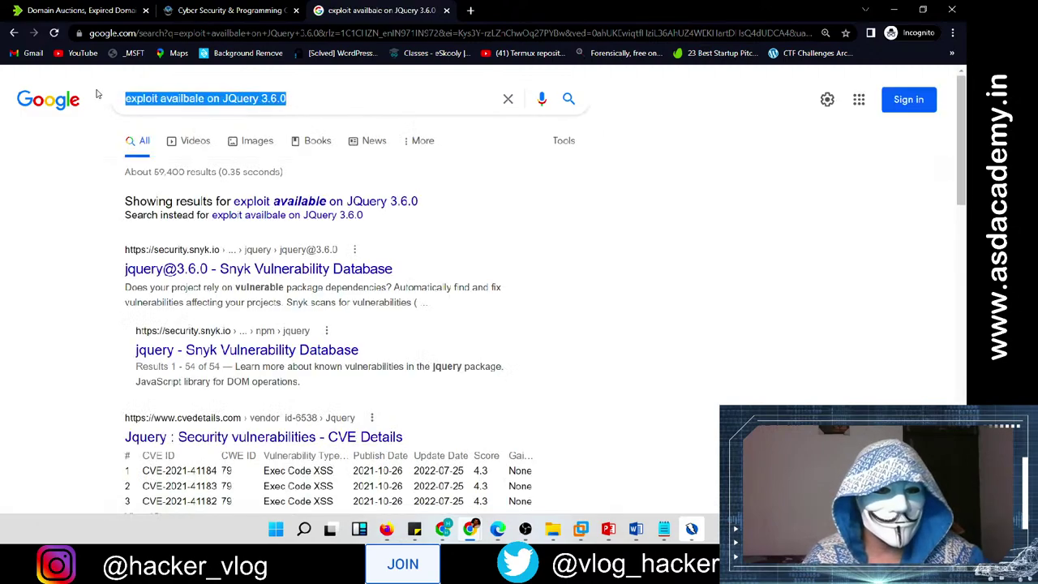
- Open the two Snyk, the CVE Details and the two sourceclear XSS results in background tabs
middle_click(183, 272)
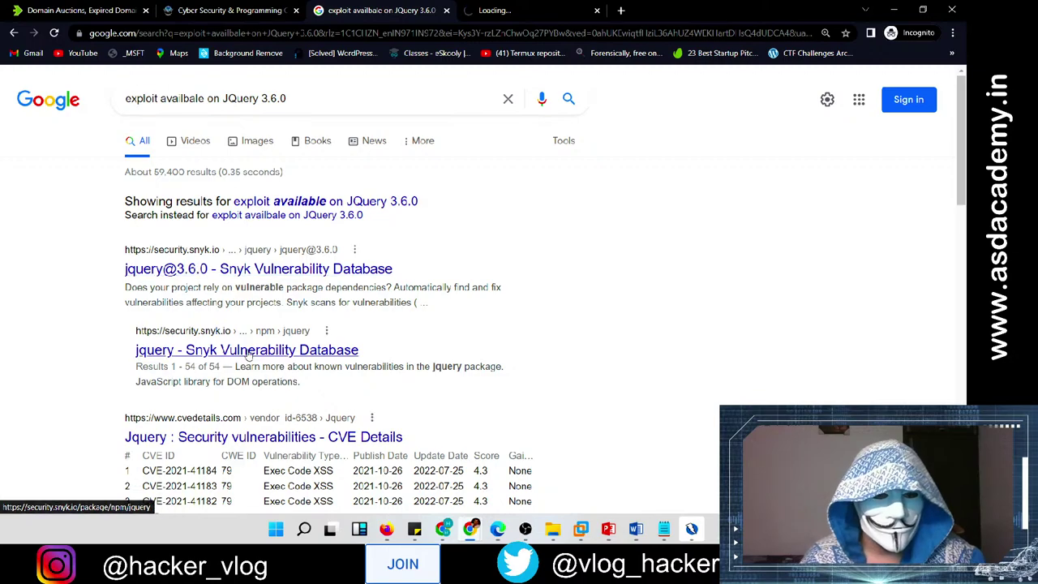
middle_click(247, 354)
scroll(267, 418, down, 1)
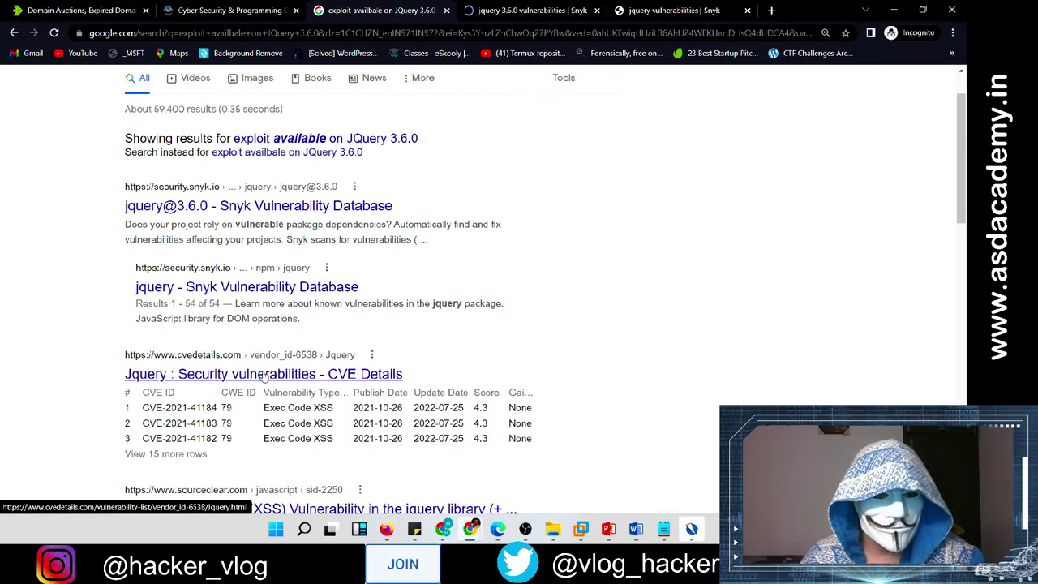
middle_click(263, 374)
scroll(244, 357, down, 3)
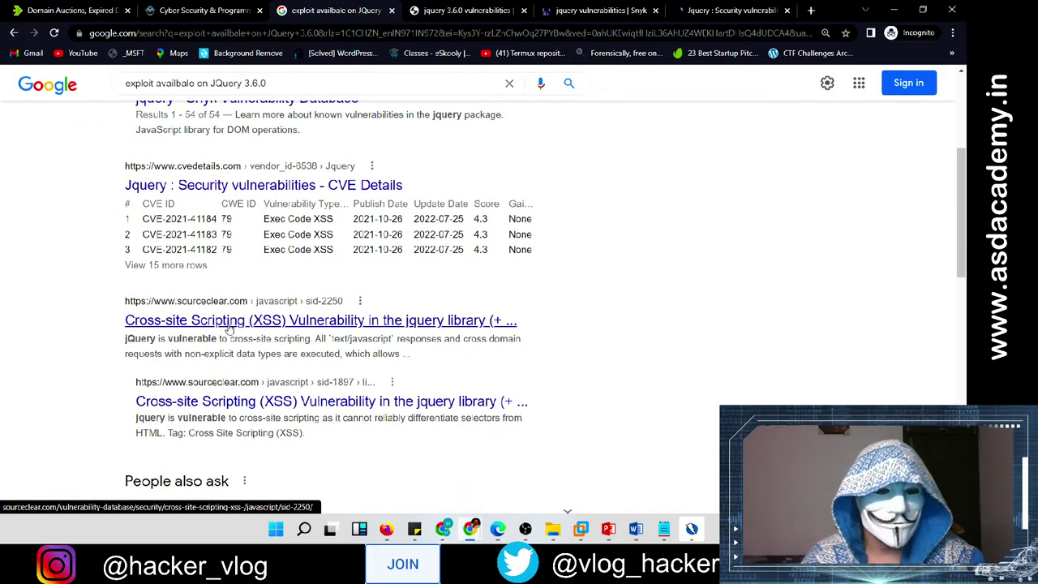
middle_click(230, 325)
middle_click(288, 400)
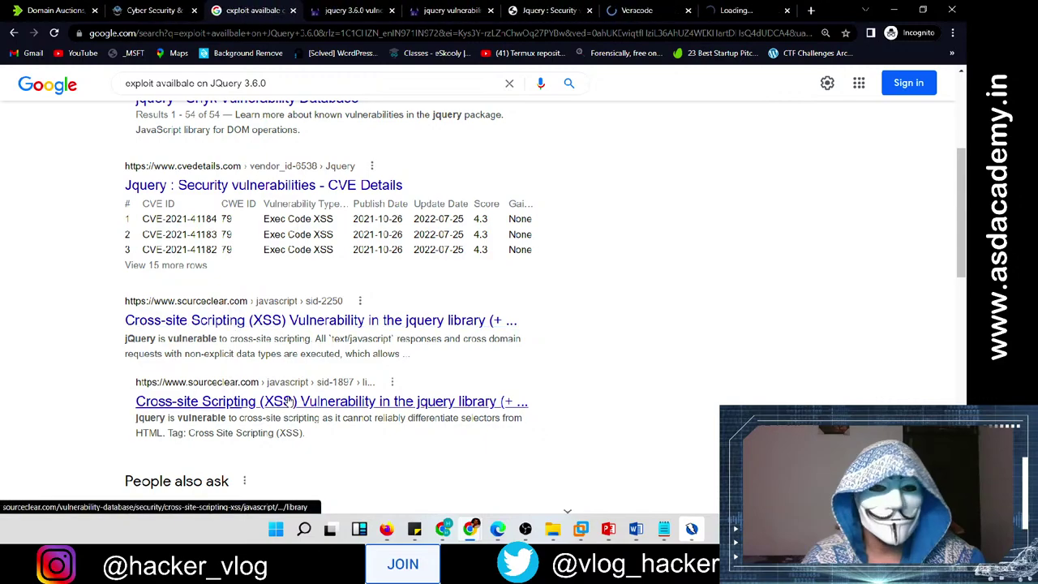
- Start the ZAP session and move the save location up from Zap Proxy to the Desktop
click(691, 529)
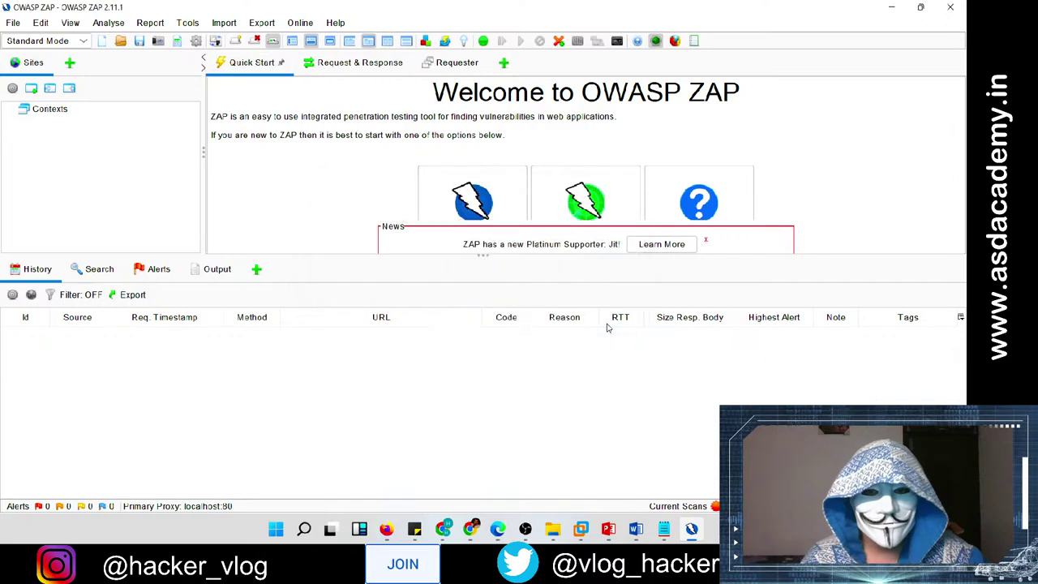
click(614, 322)
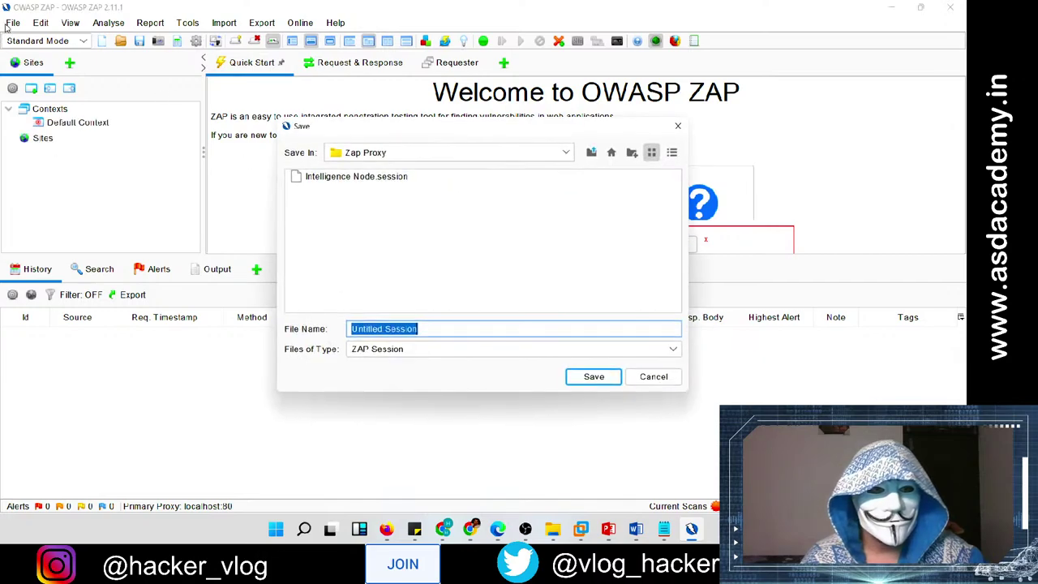
click(591, 153)
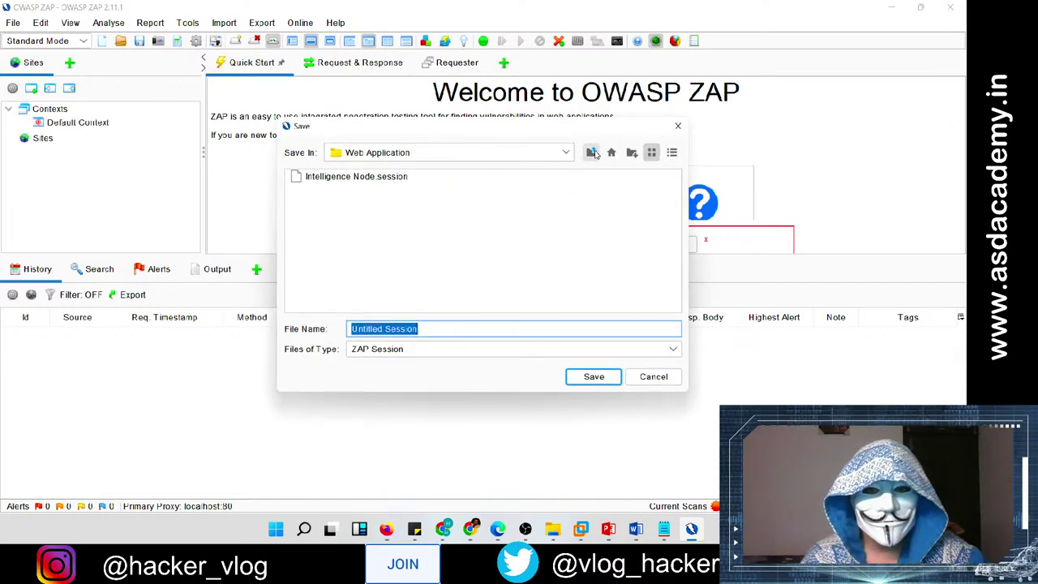
click(591, 152)
click(591, 153)
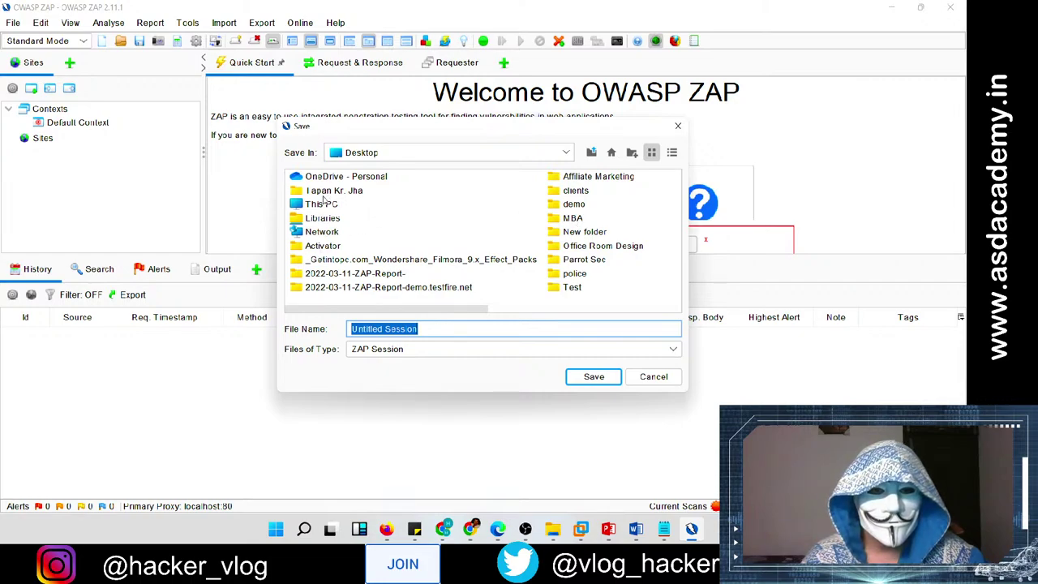
- Create a 'Black Box Testing Part 2' folder in This PC > Documents and select the 'Untitled Session' file name
double_click(322, 204)
double_click(334, 190)
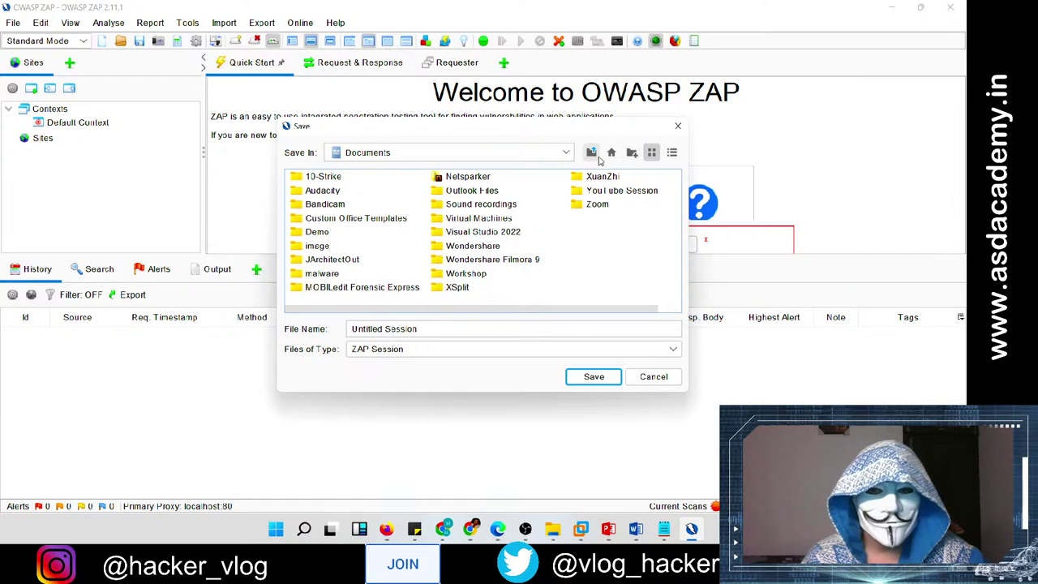
click(632, 153)
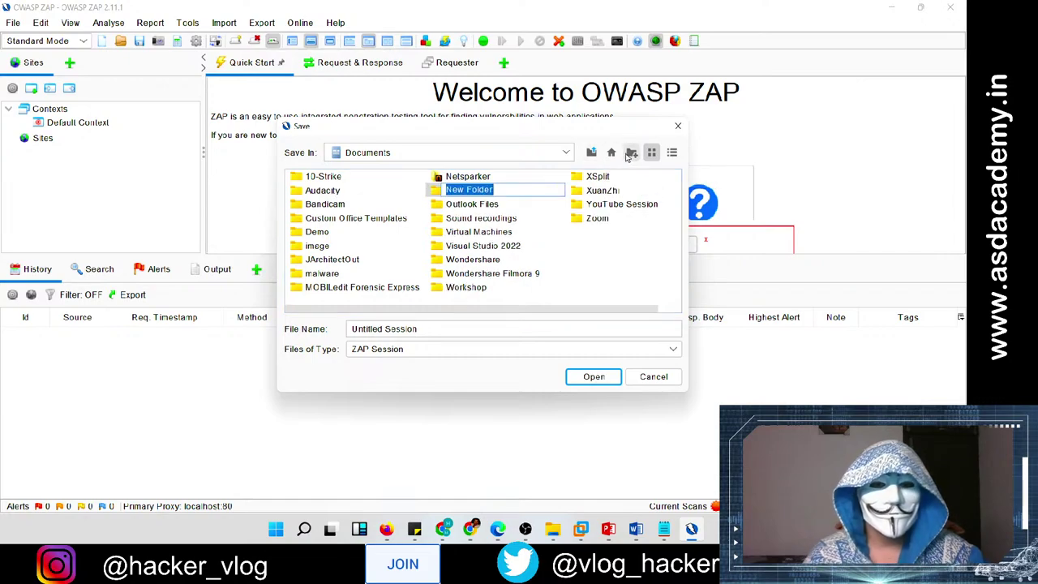
text(Black)
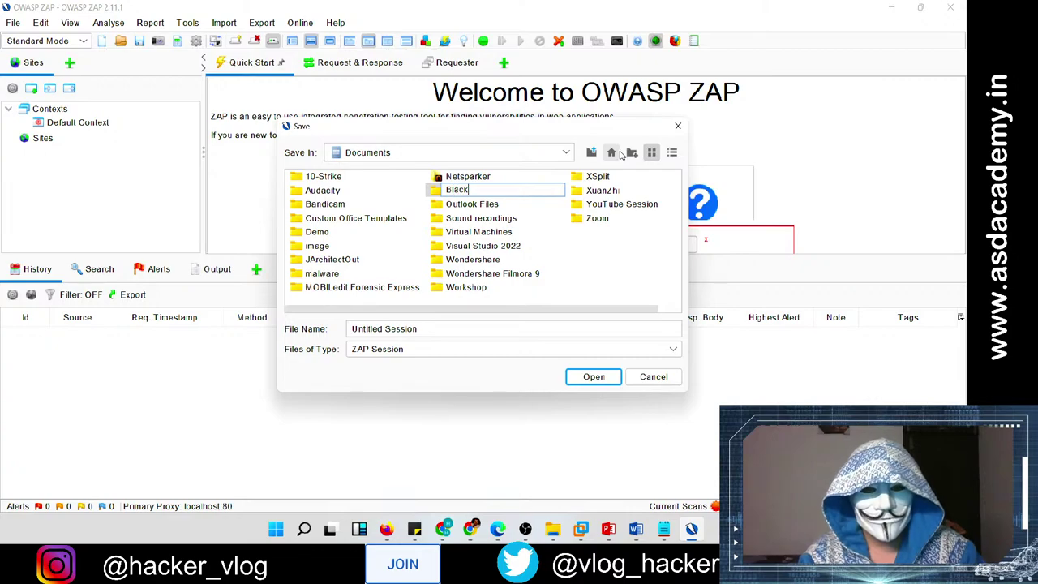
text( Box T)
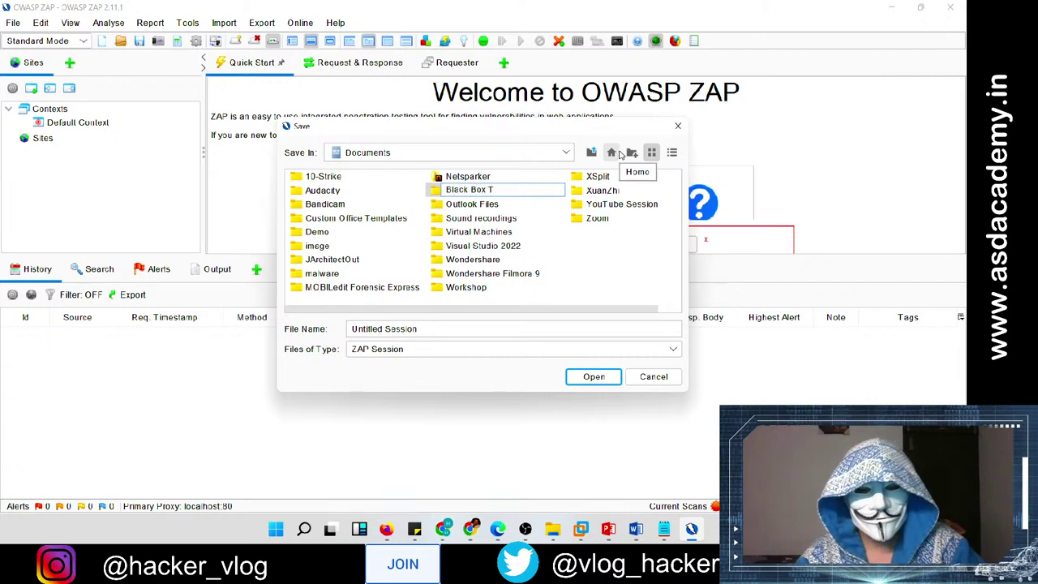
text(esting)
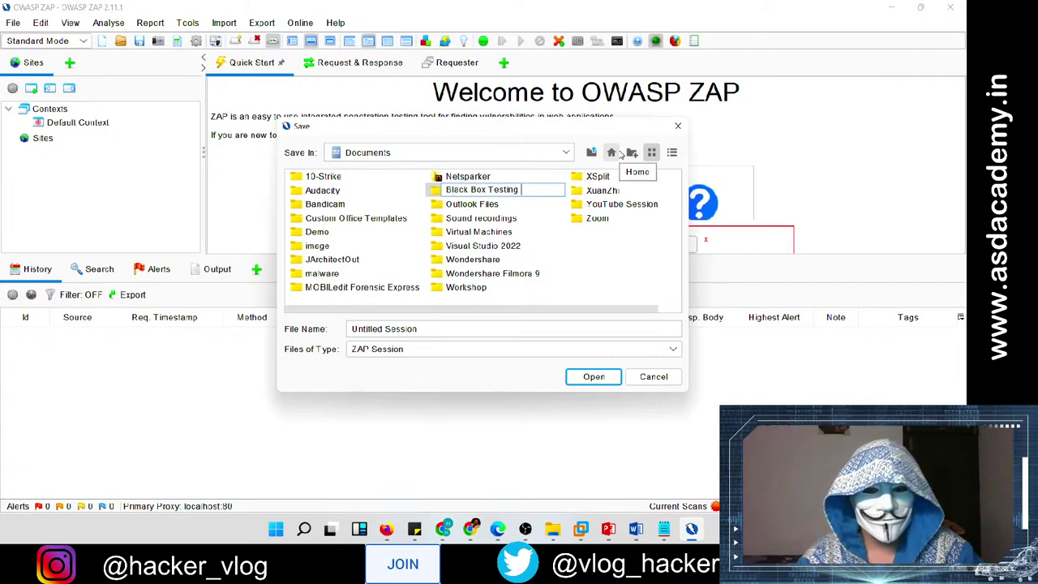
text( Per)
text(t 2)
key(Return)
key(Return)
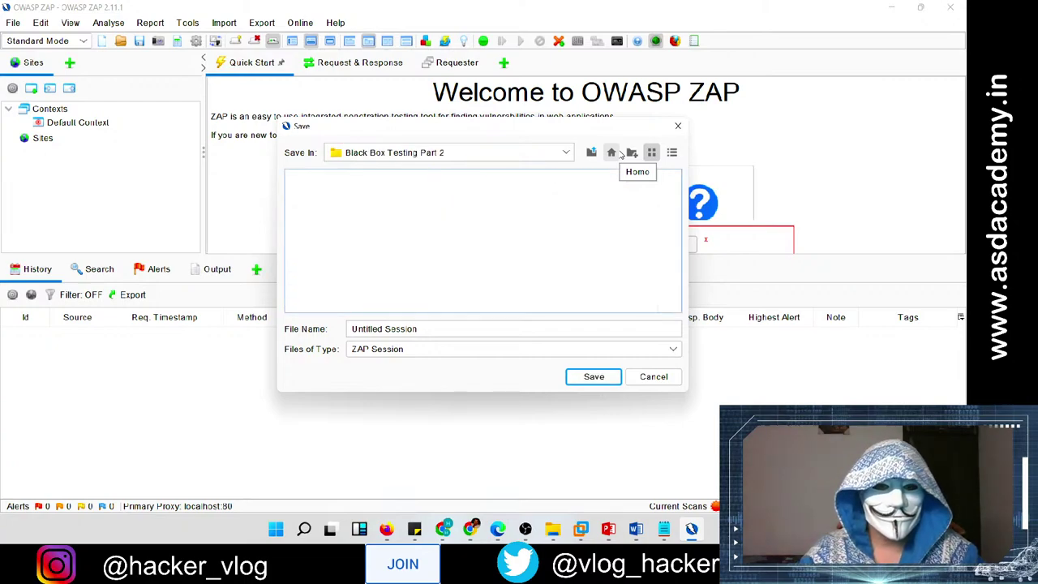
click(467, 329)
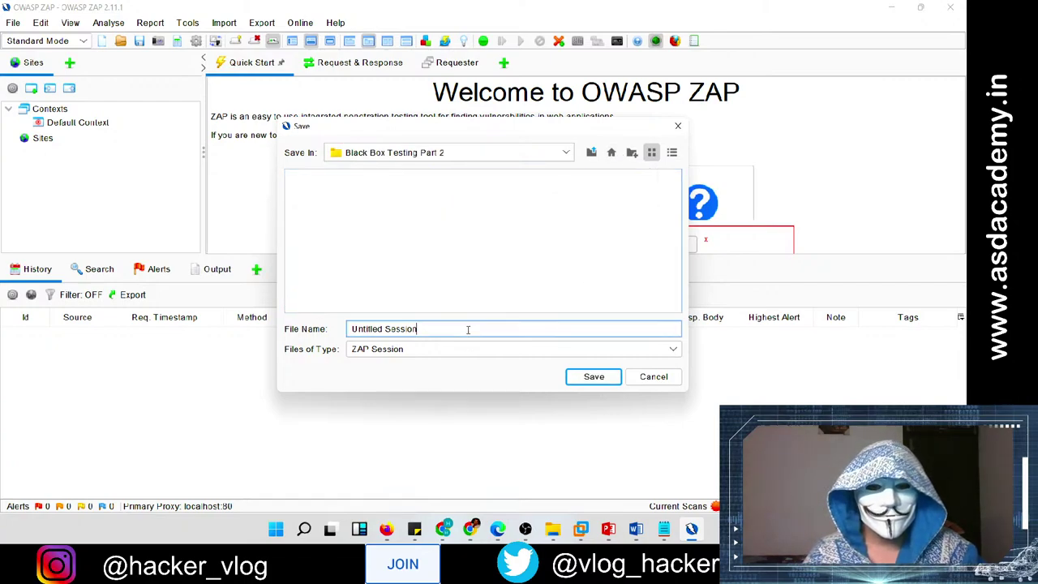
triple_click(468, 329)
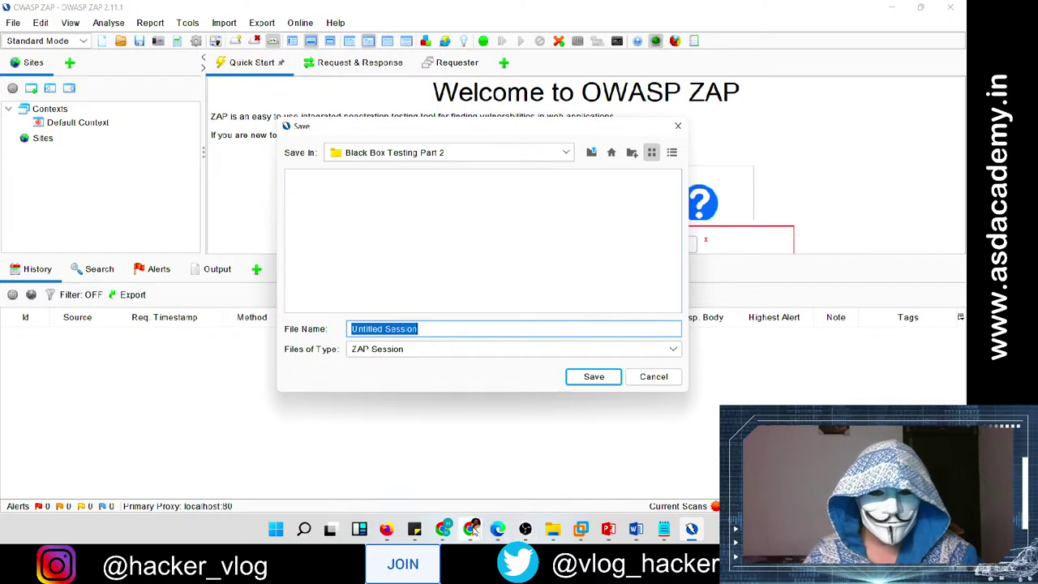
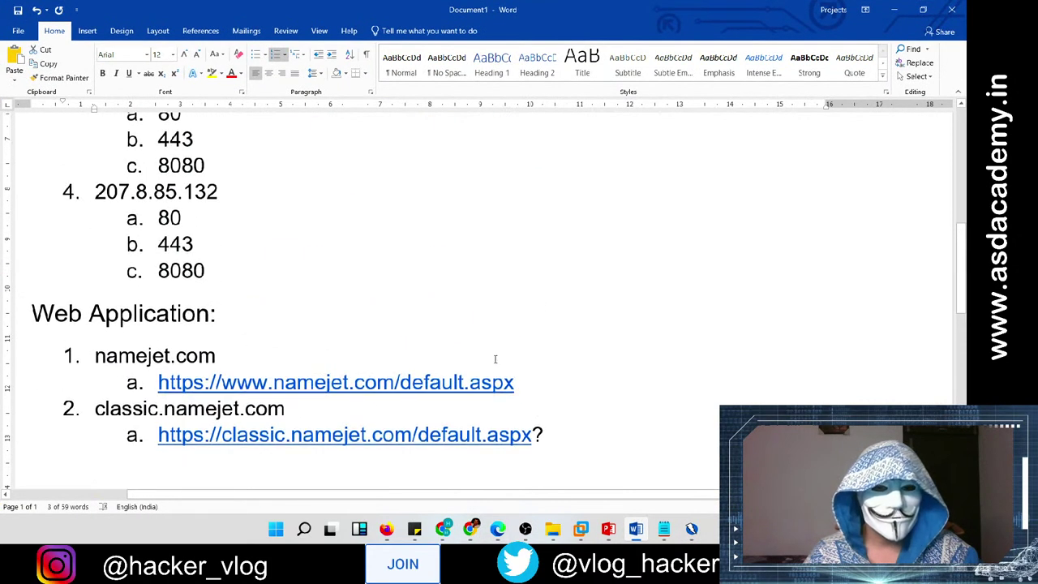
drag(517, 381, 189, 383)
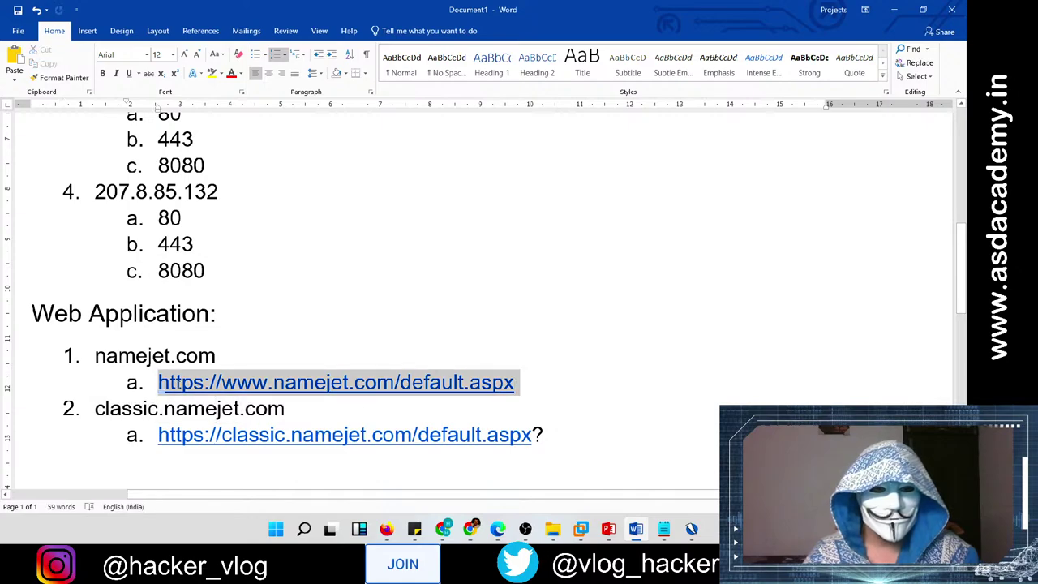
key(alt+Tab)
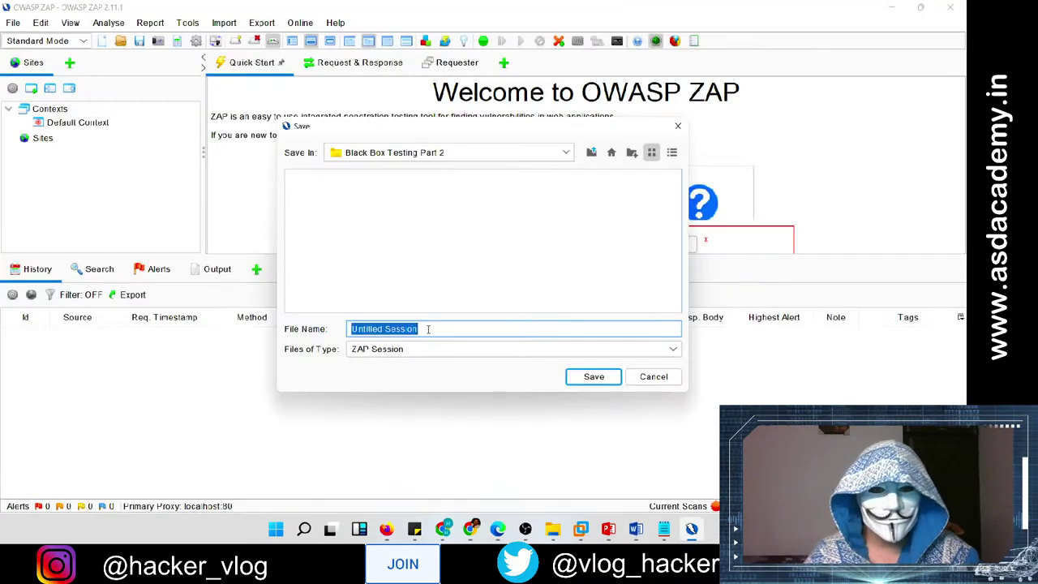
- Save the session as default.aspx in Black Box Testing Part 2, accepting the low disk space warning
text(a.	https://www.namejet.com/default.aspx)
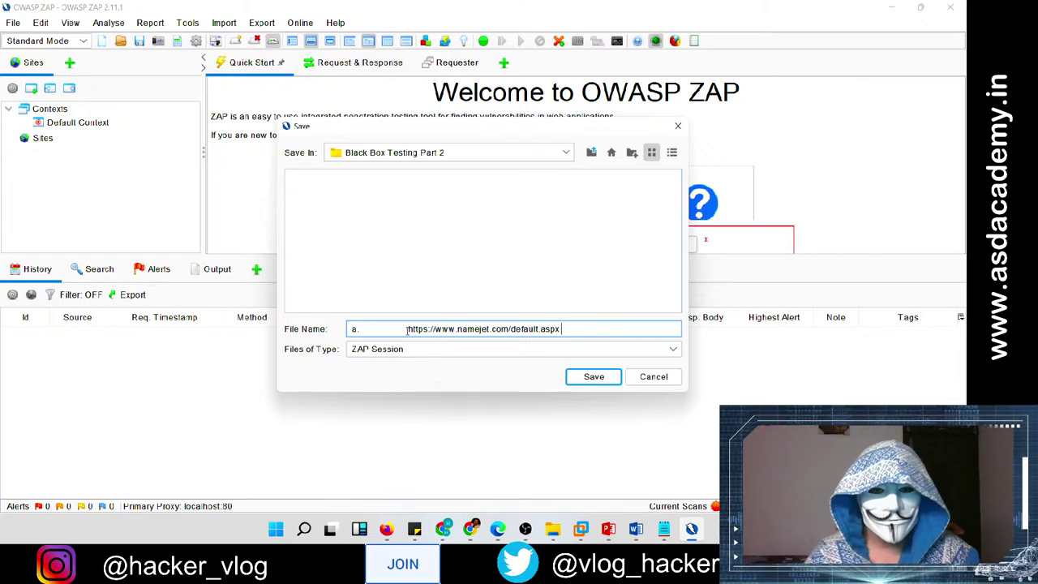
key(BackSpace)
key(BackSpace)
key(BackSpace)
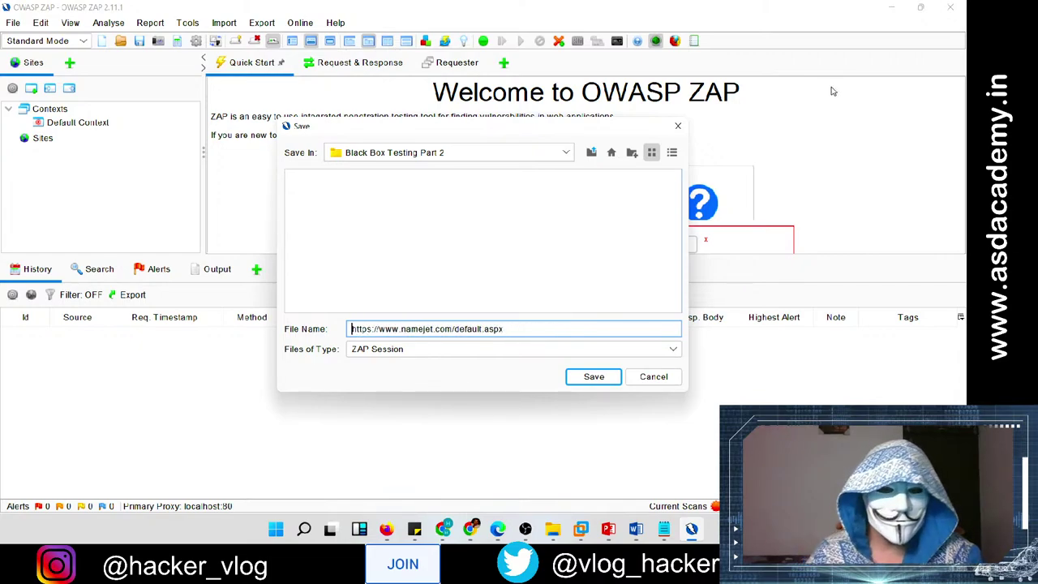
click(600, 377)
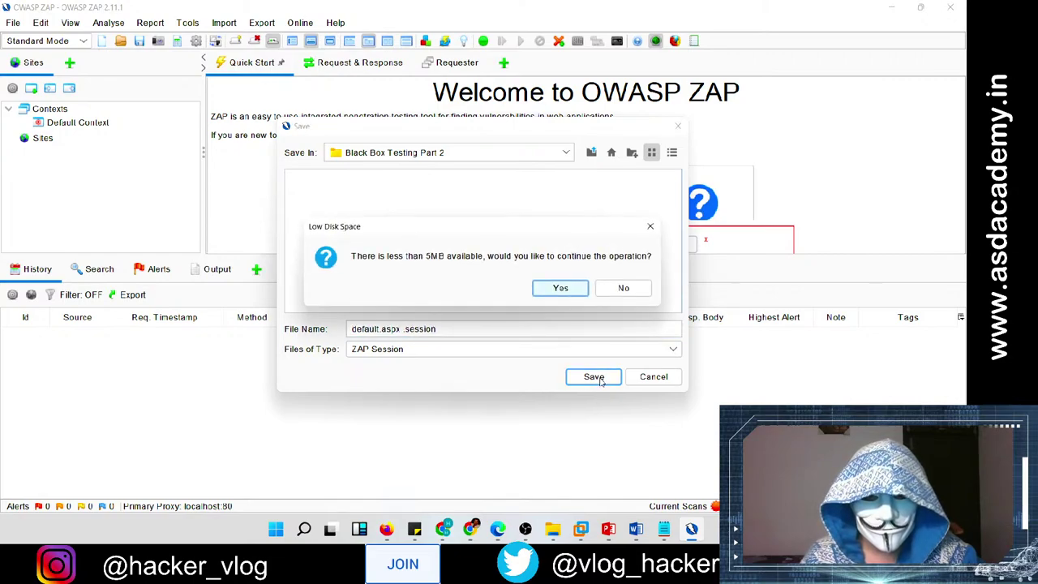
click(559, 289)
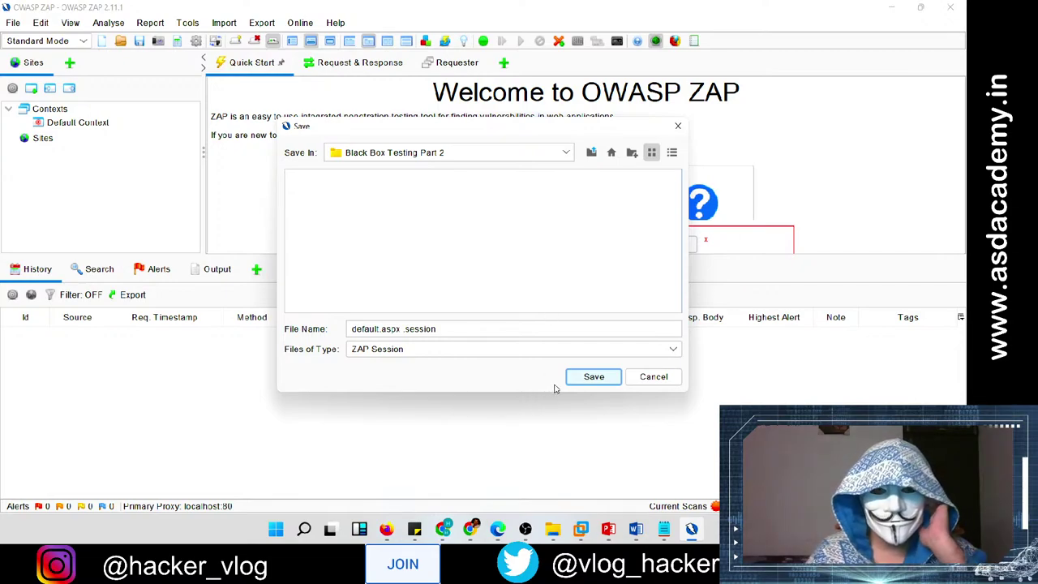
click(581, 378)
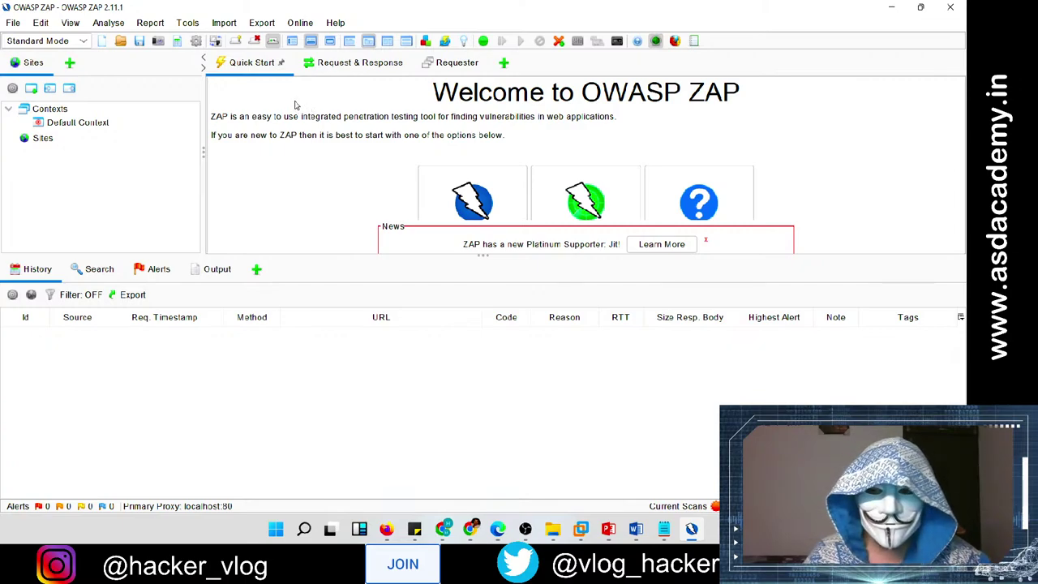
- Check the empty Alerts list, return to History, and bring up the Tools menu with Options
click(161, 276)
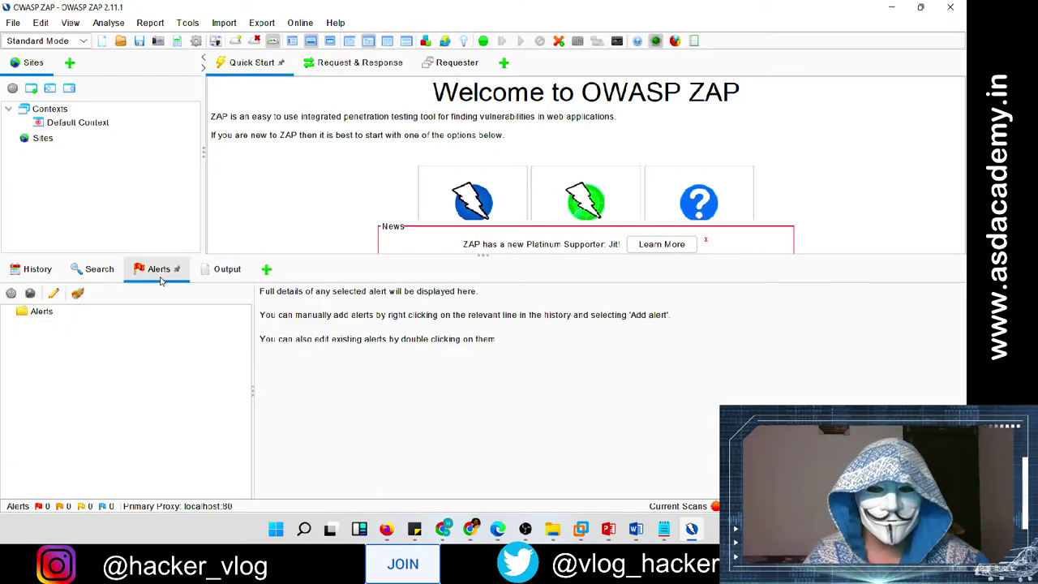
click(37, 270)
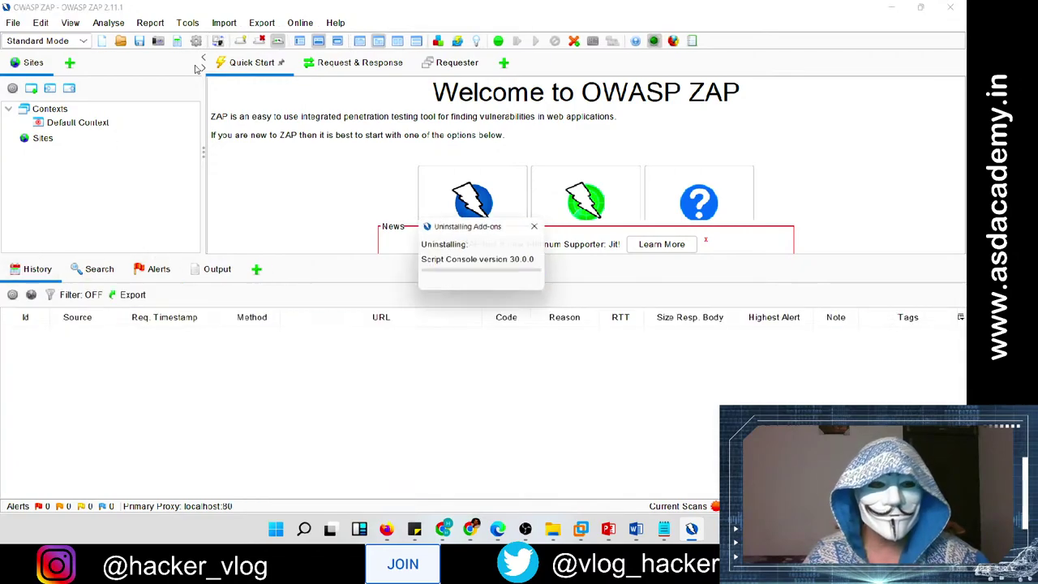
click(214, 24)
mouse_move(188, 23)
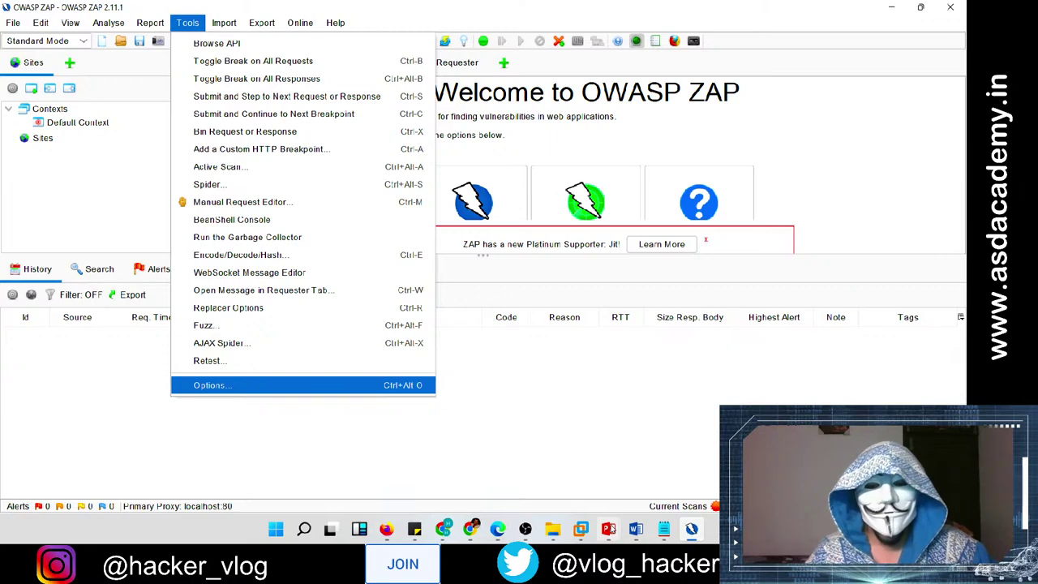
- Minimise and restore ZAP, then open Options on the Active Scan settings
mouse_move(635, 536)
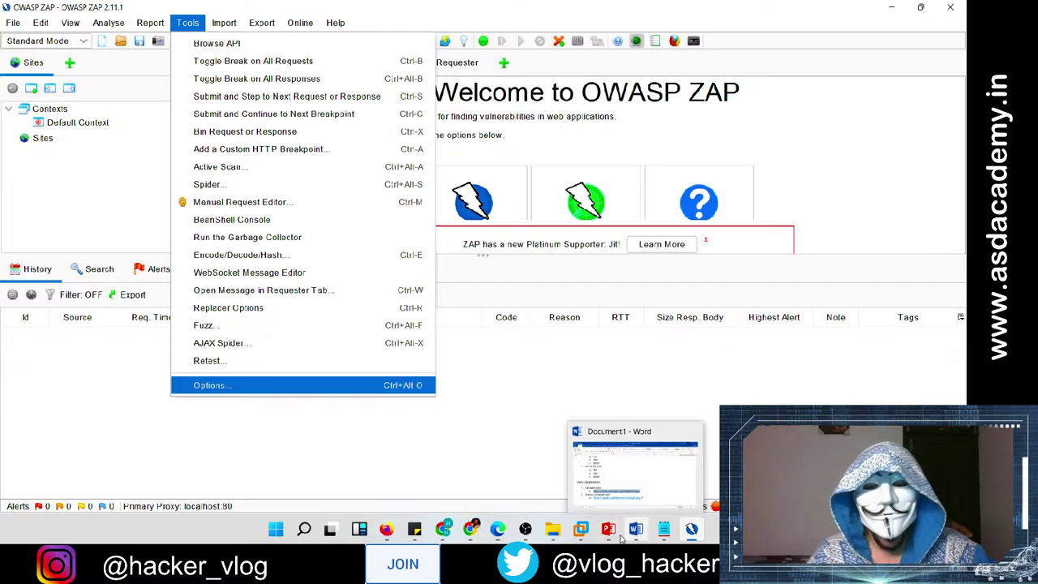
mouse_move(579, 537)
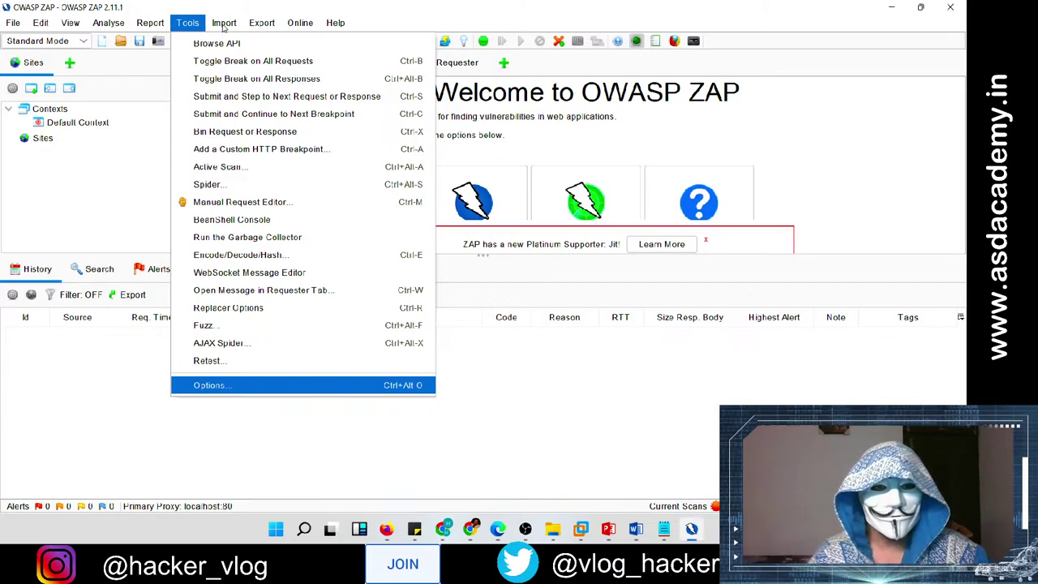
click(891, 7)
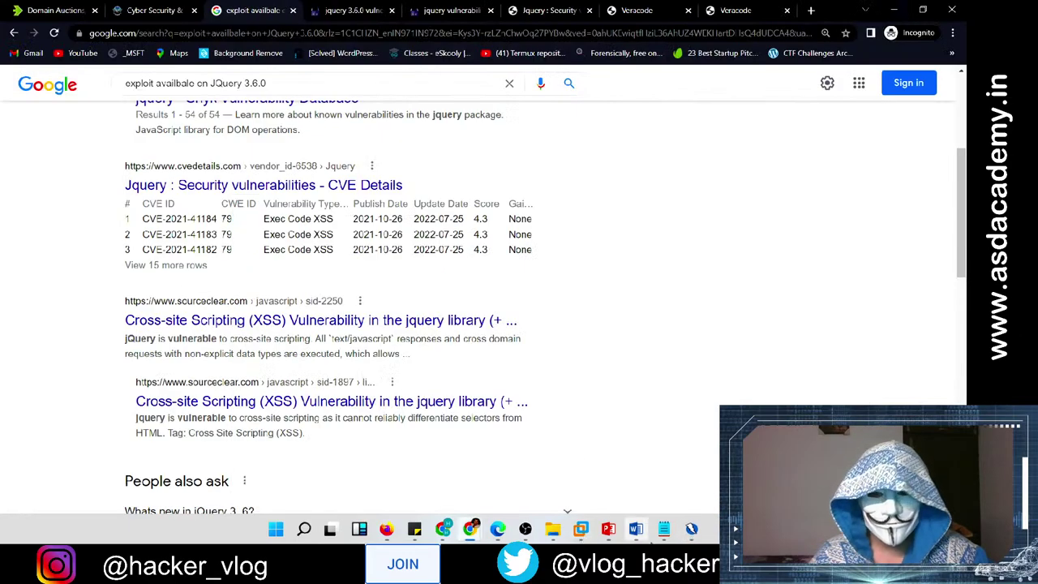
click(691, 529)
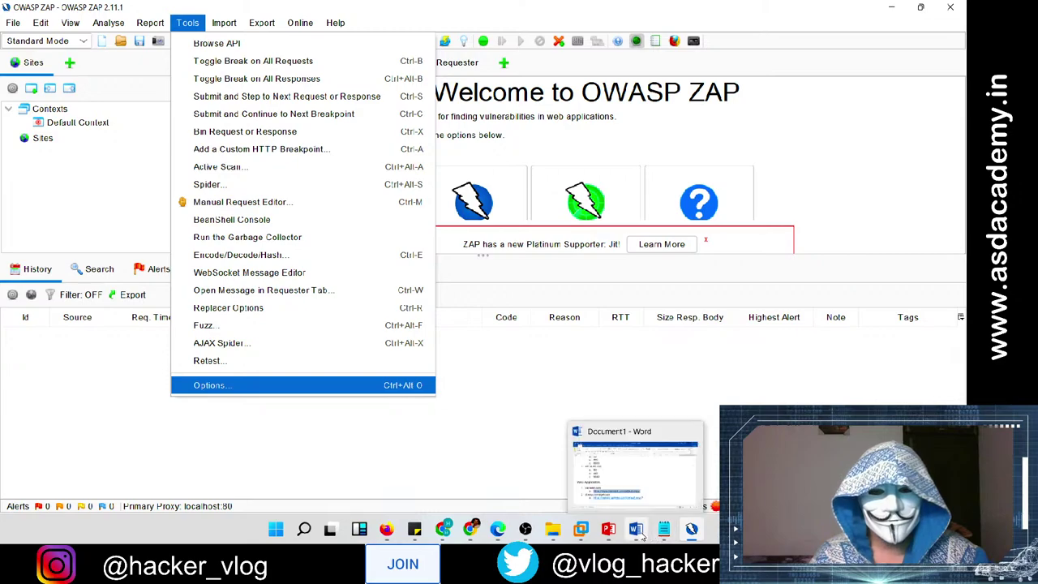
key(Return)
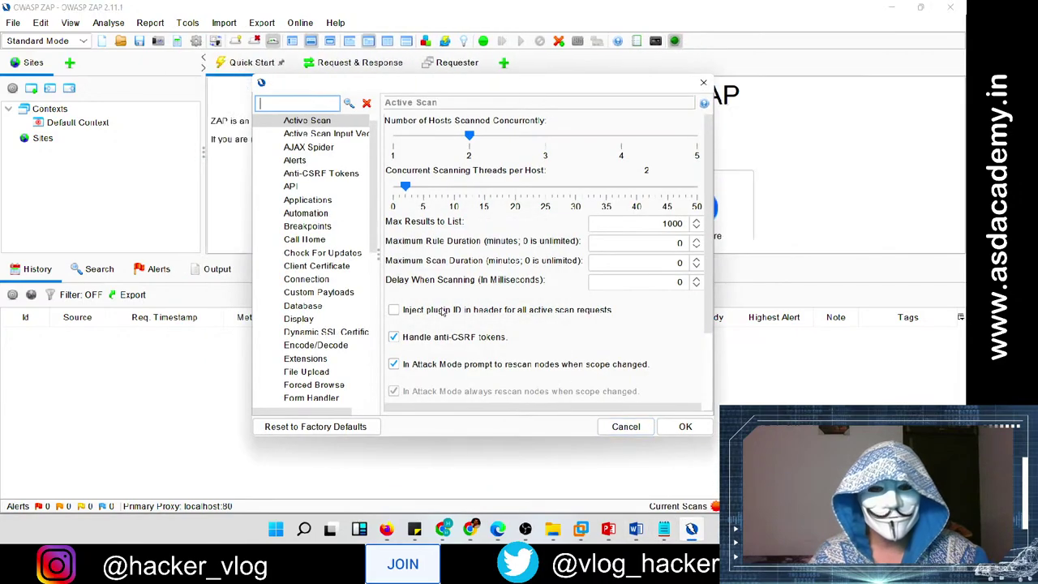
- Confirm the Local Proxies address is localhost and port 80, then switch to Firefox on NameJet
scroll(297, 324, down, 3)
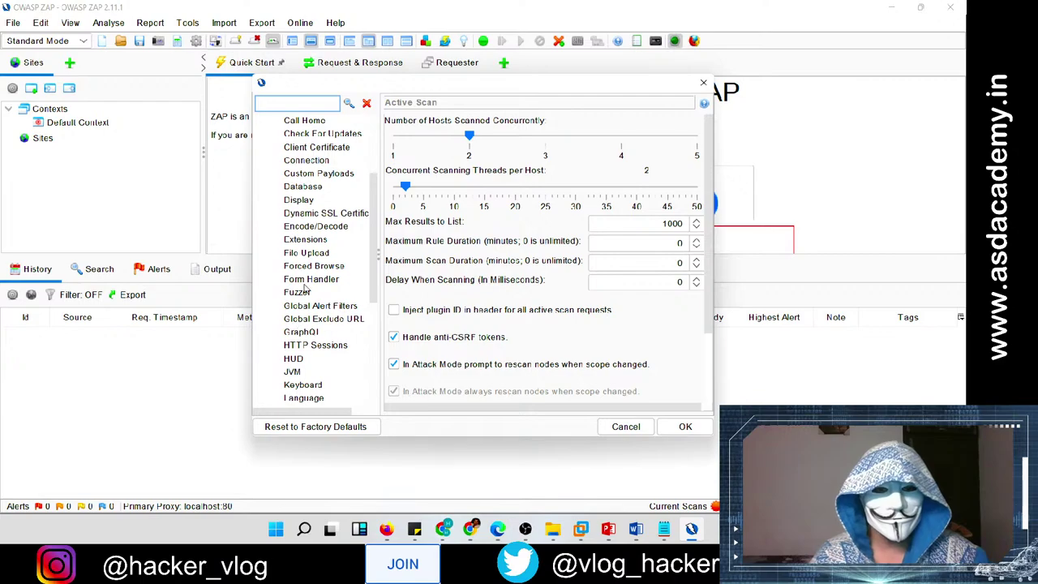
scroll(306, 289, down, 3)
click(311, 293)
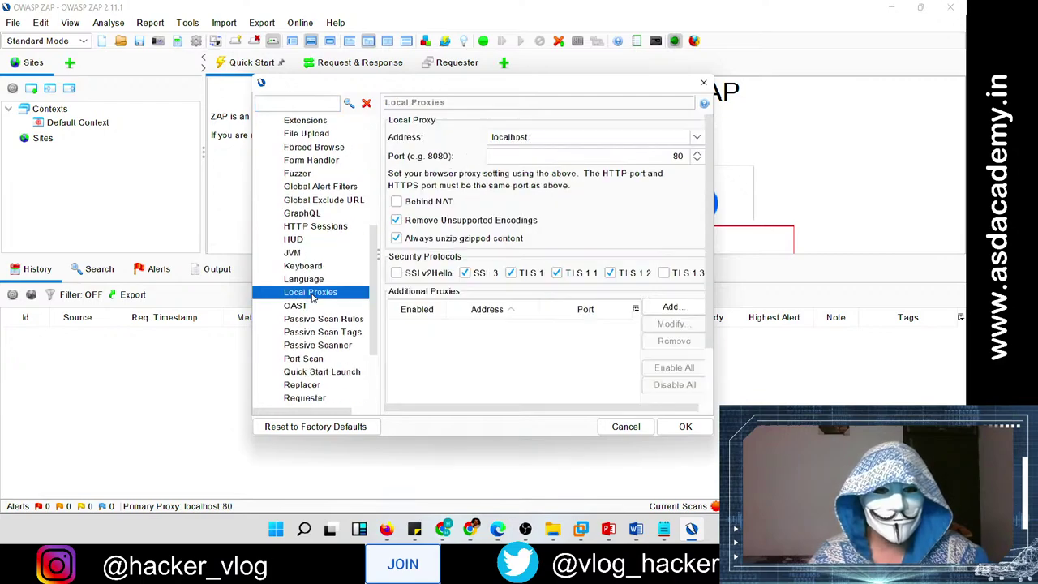
double_click(567, 137)
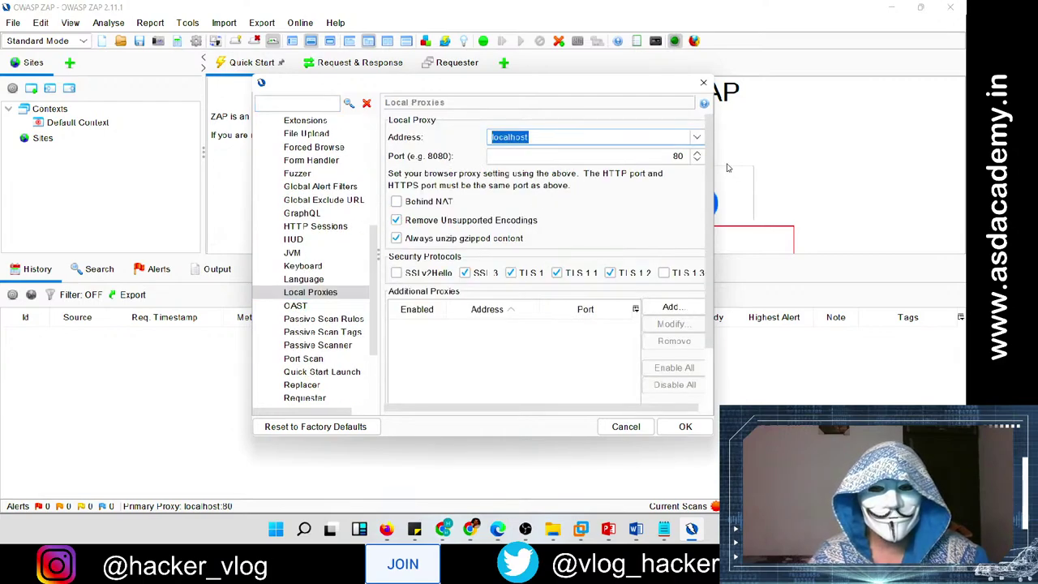
double_click(678, 157)
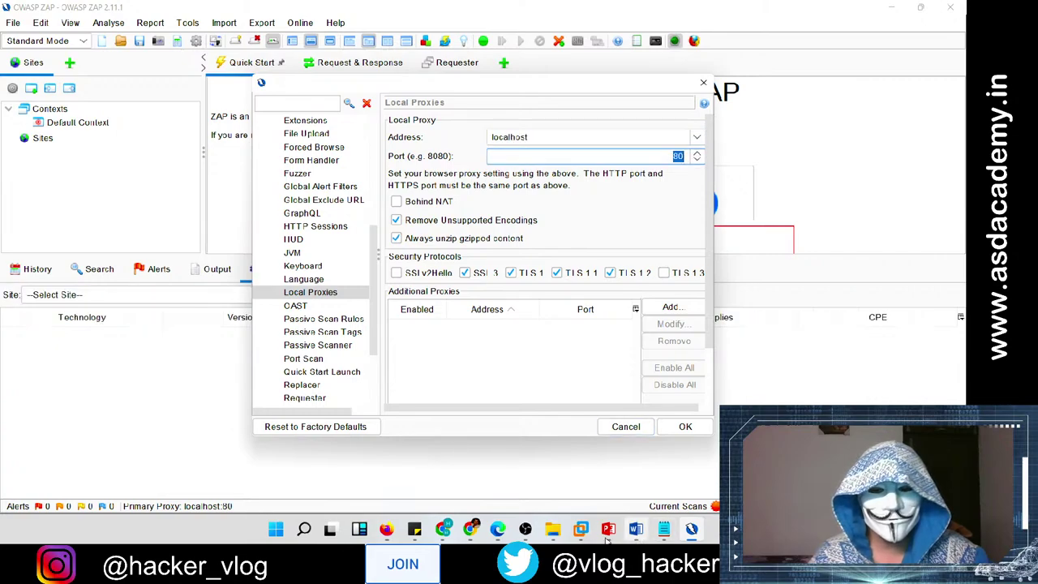
mouse_move(390, 531)
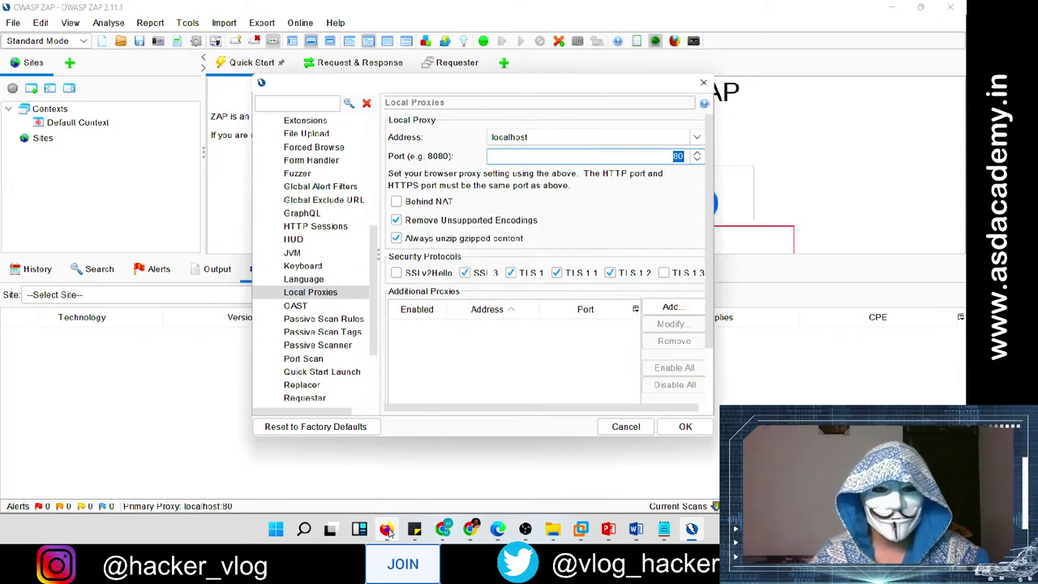
click(387, 529)
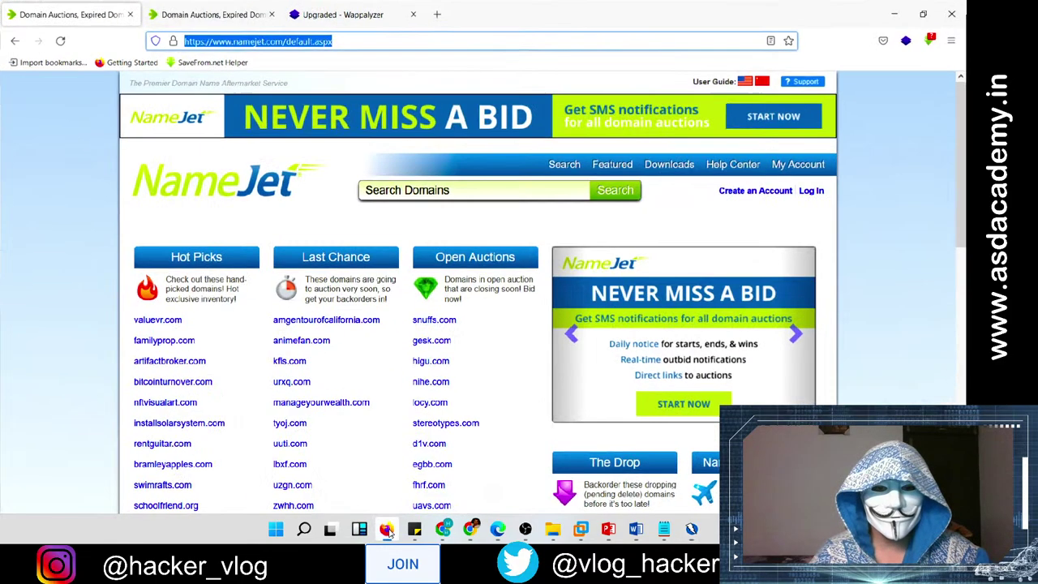
- Set Firefox to a manual proxy at localhost and confirm the connection settings
click(952, 39)
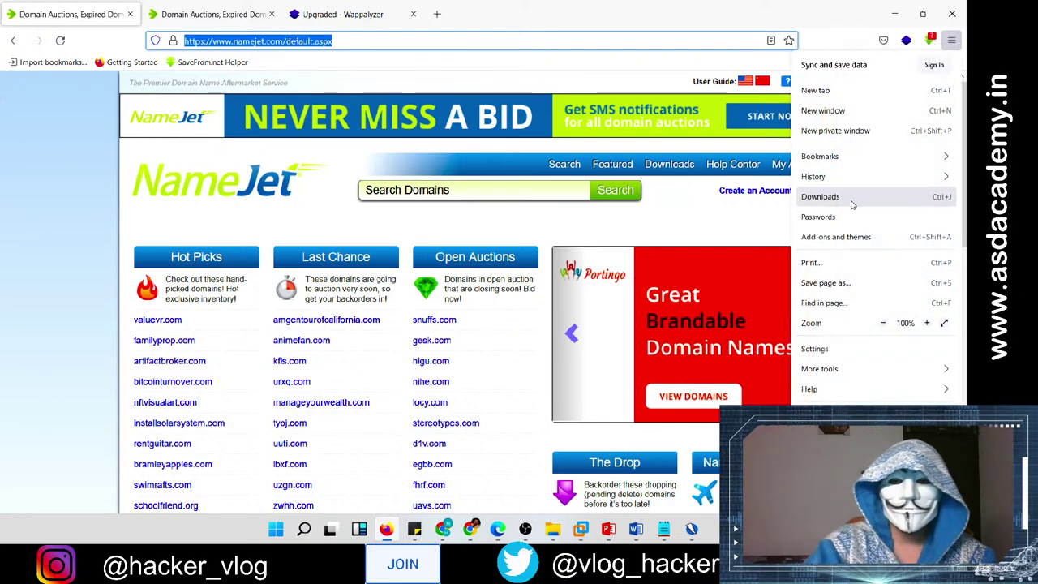
click(844, 350)
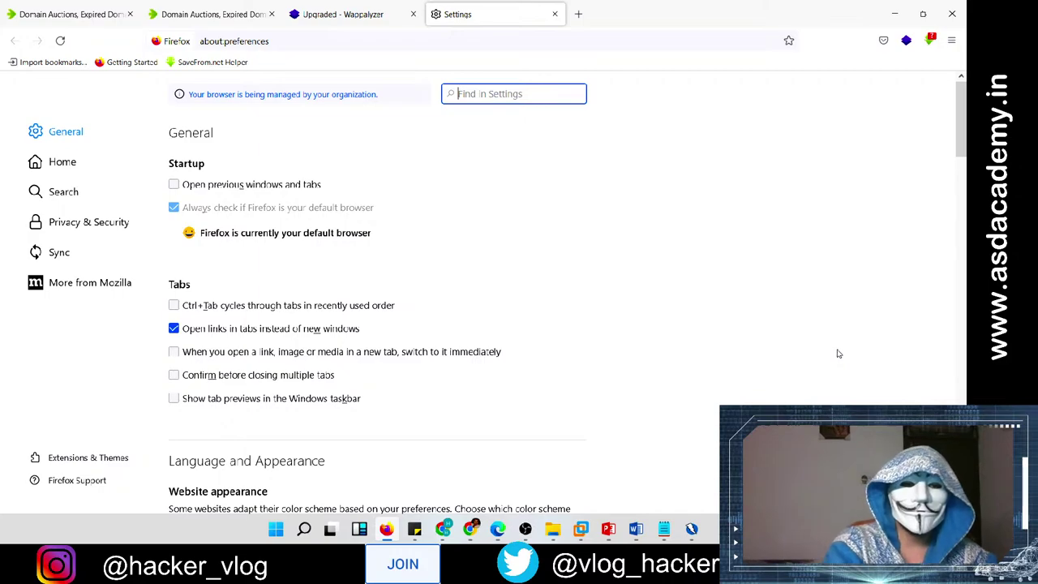
text(proxy)
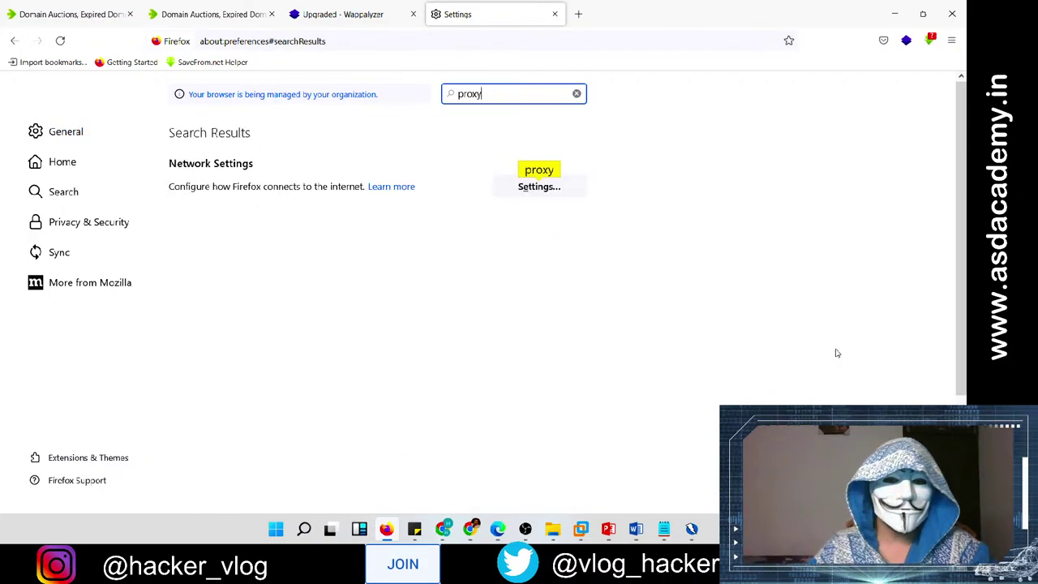
click(500, 195)
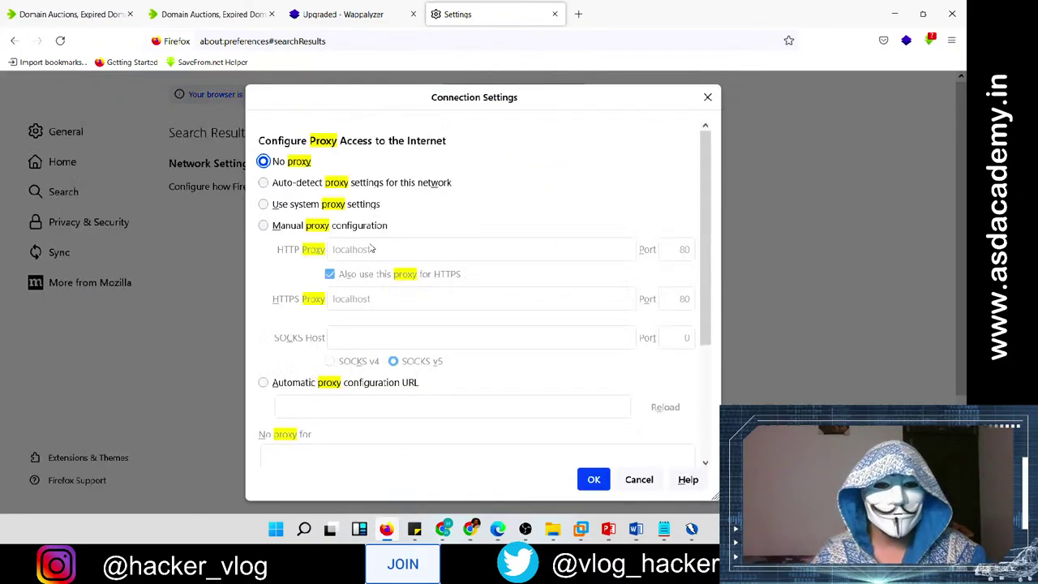
click(264, 225)
click(398, 249)
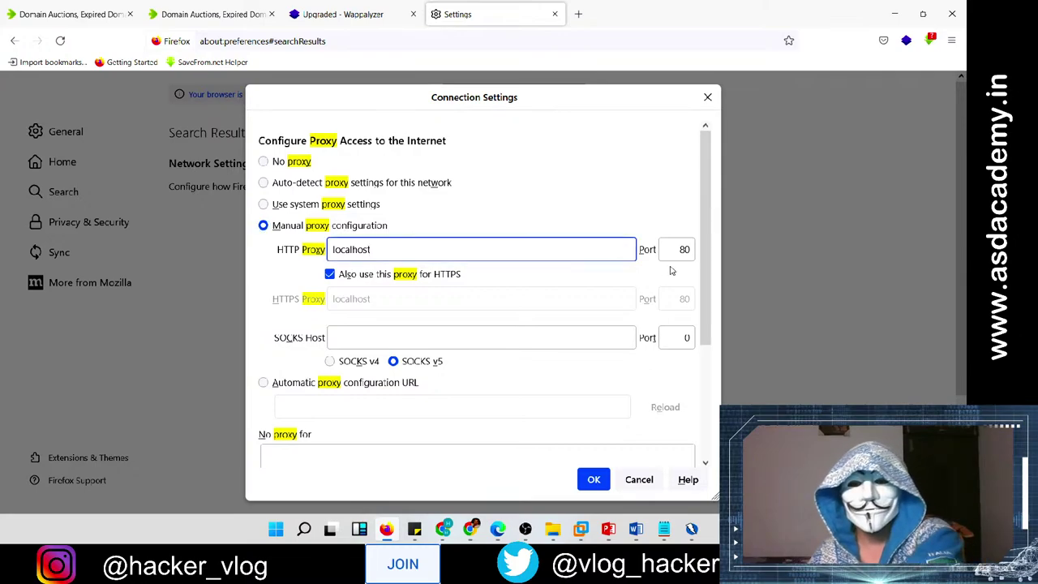
click(596, 480)
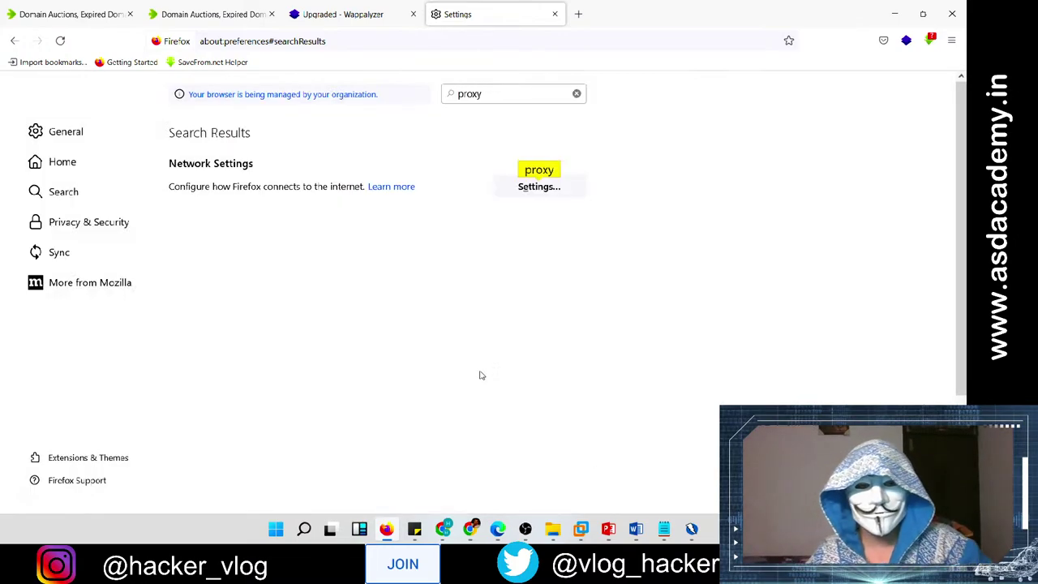
- Close the second NameJet, Wappalyzer and Settings tabs, then bring ZAP forward
click(71, 15)
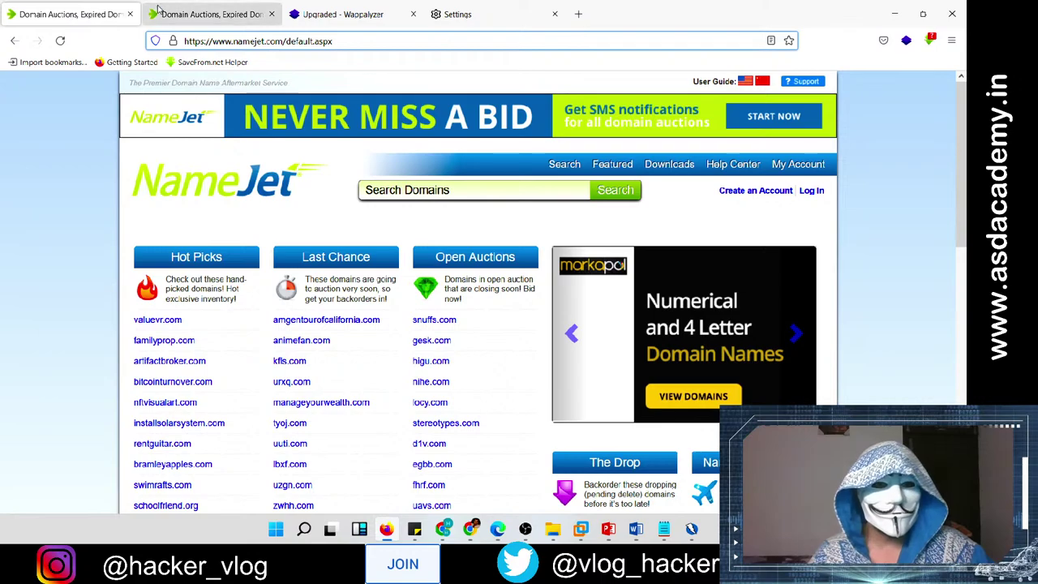
click(235, 14)
click(272, 14)
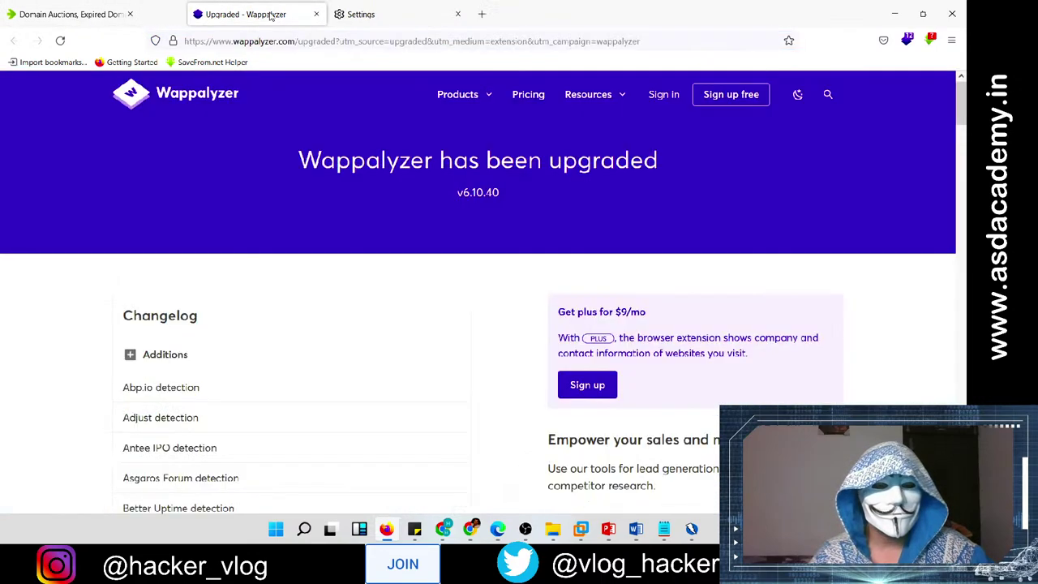
click(272, 13)
click(271, 14)
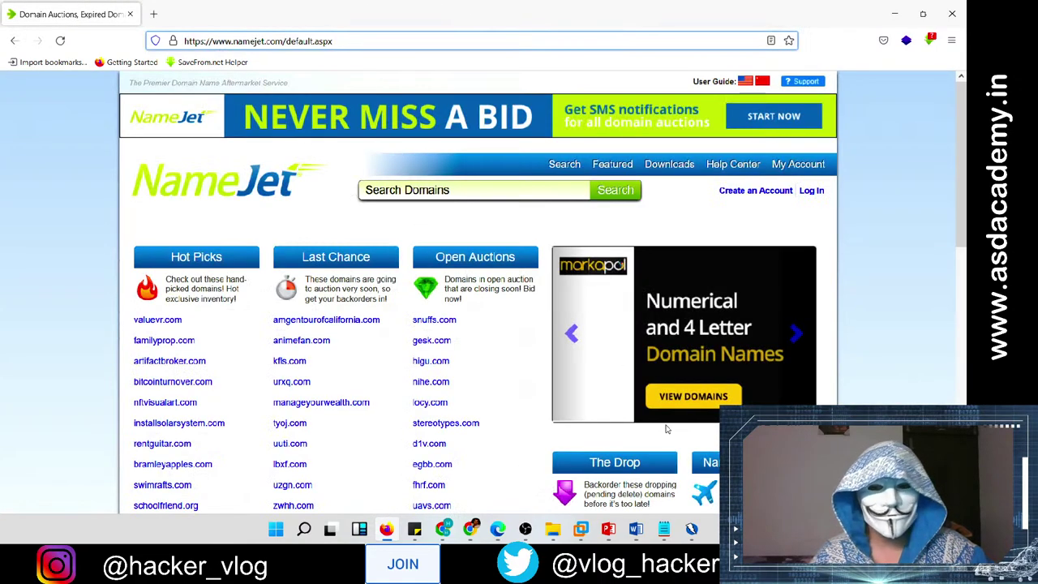
click(691, 529)
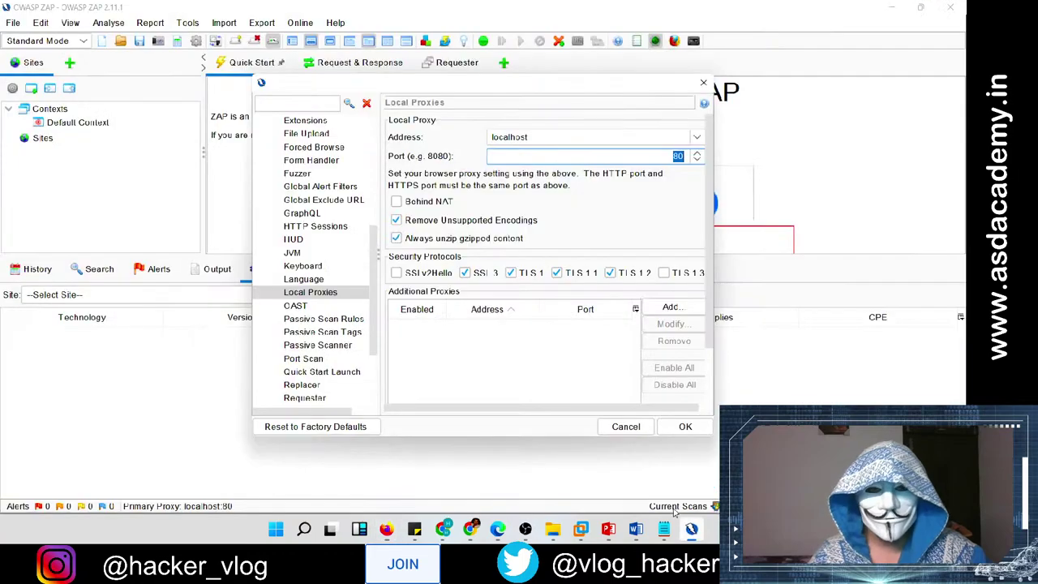
- Dismiss the failed-save error, cancel the Local Proxies options, and minimise ZAP
click(685, 426)
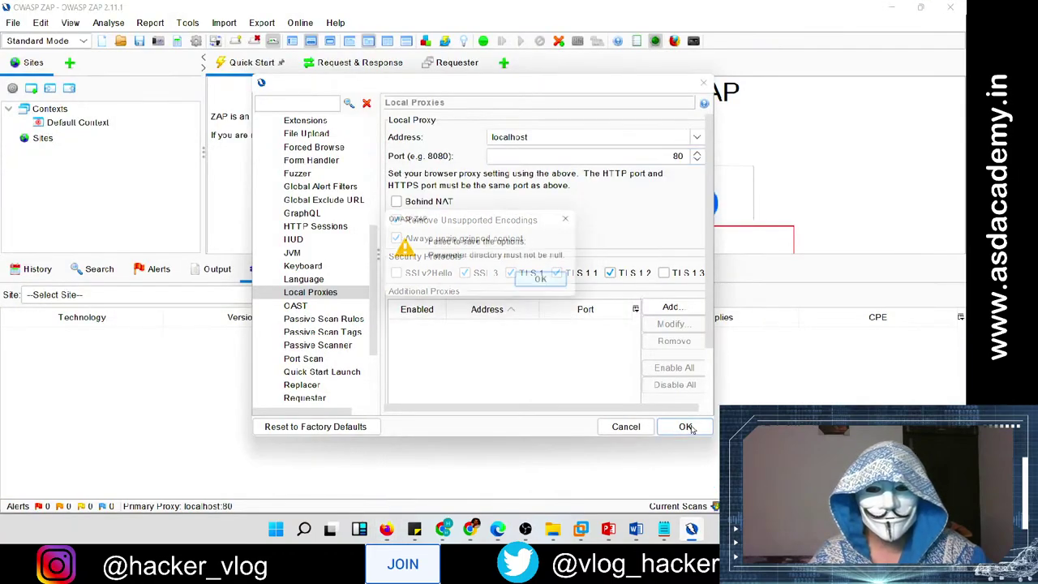
click(548, 277)
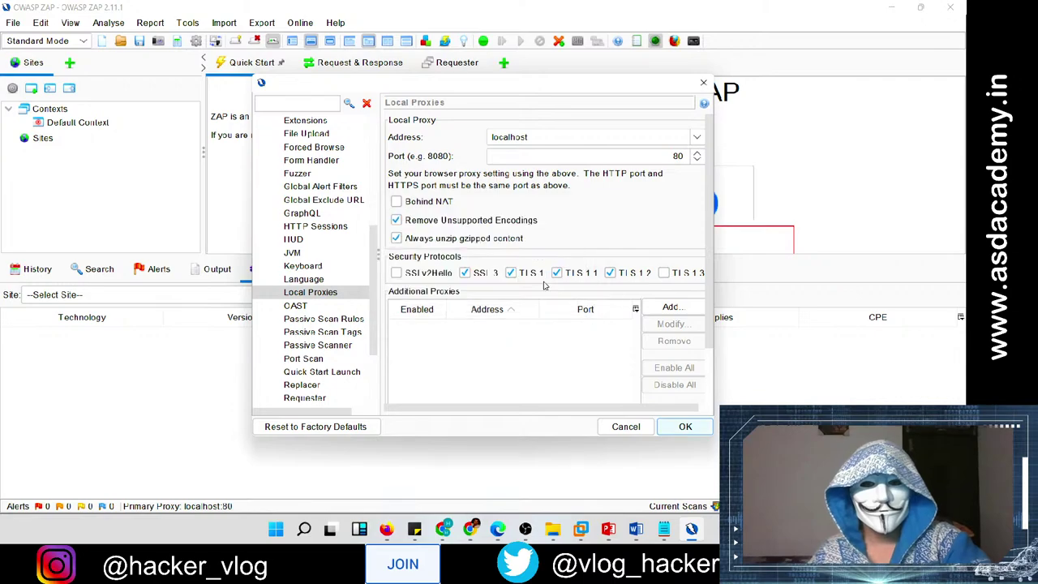
click(636, 428)
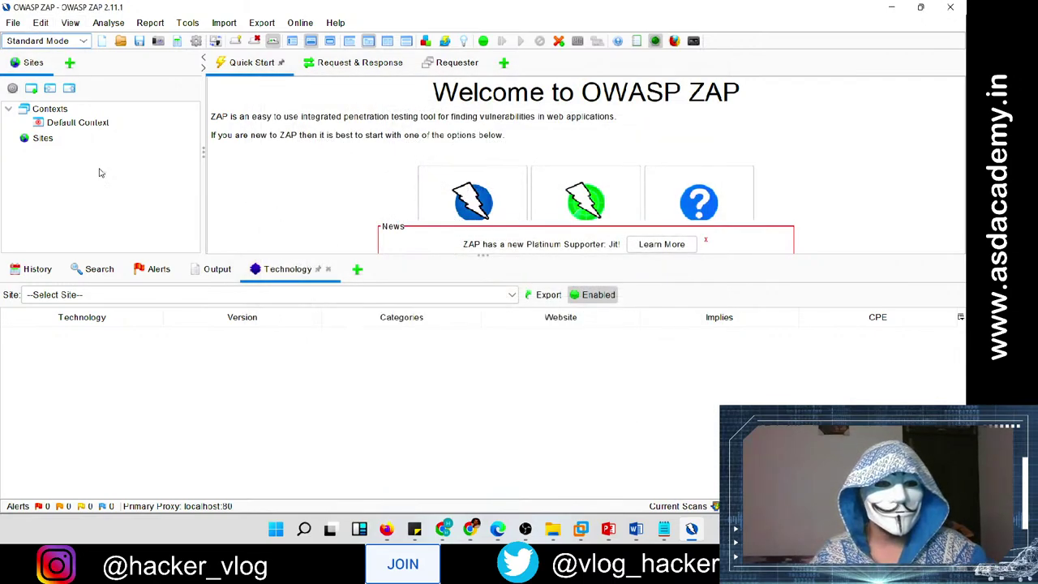
click(894, 10)
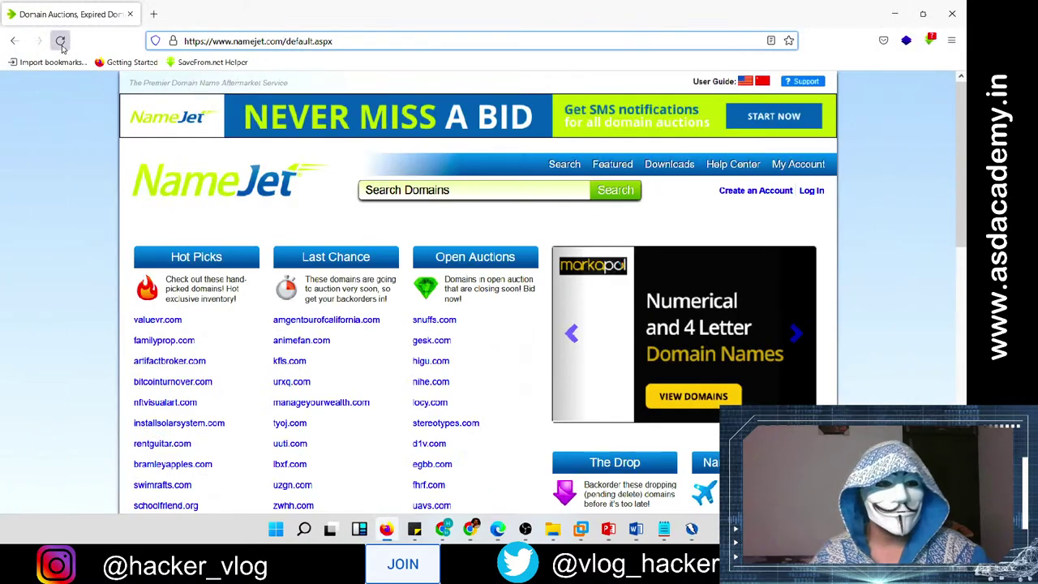
- Restore ZAP to view the NameJet hosts captured through the proxy
click(693, 530)
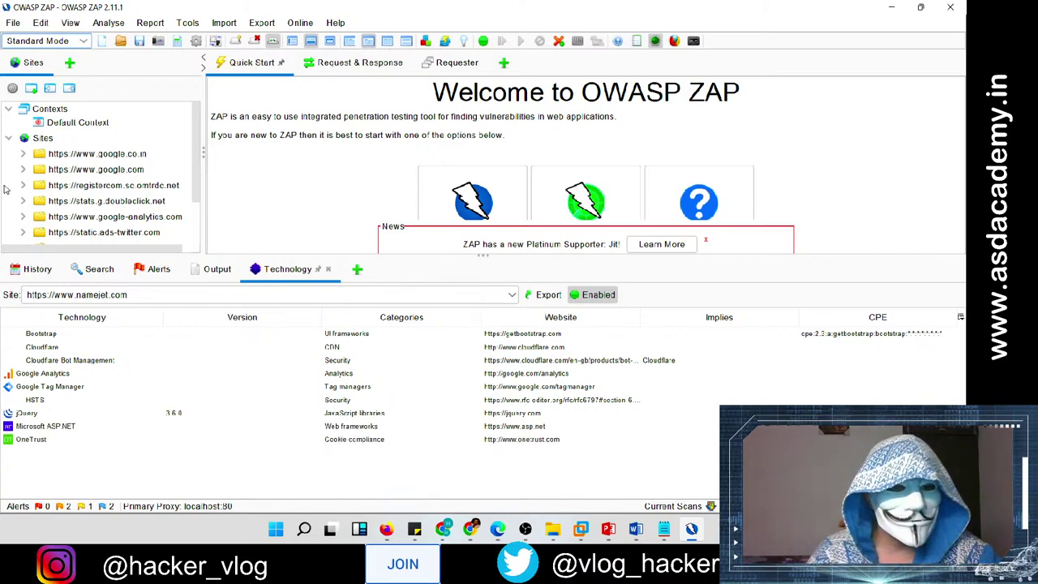
scroll(46, 200, down, 2)
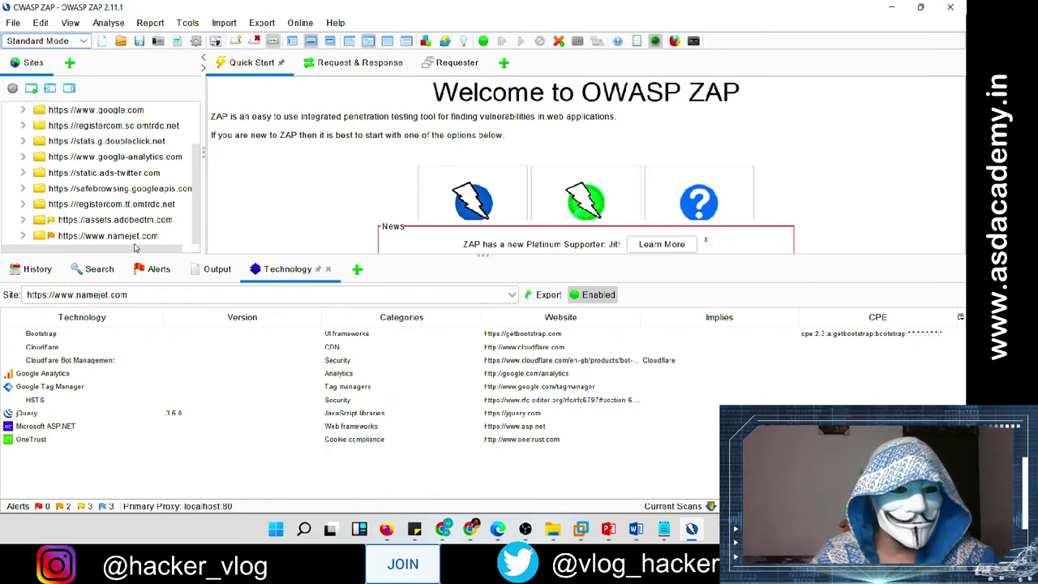
double_click(96, 235)
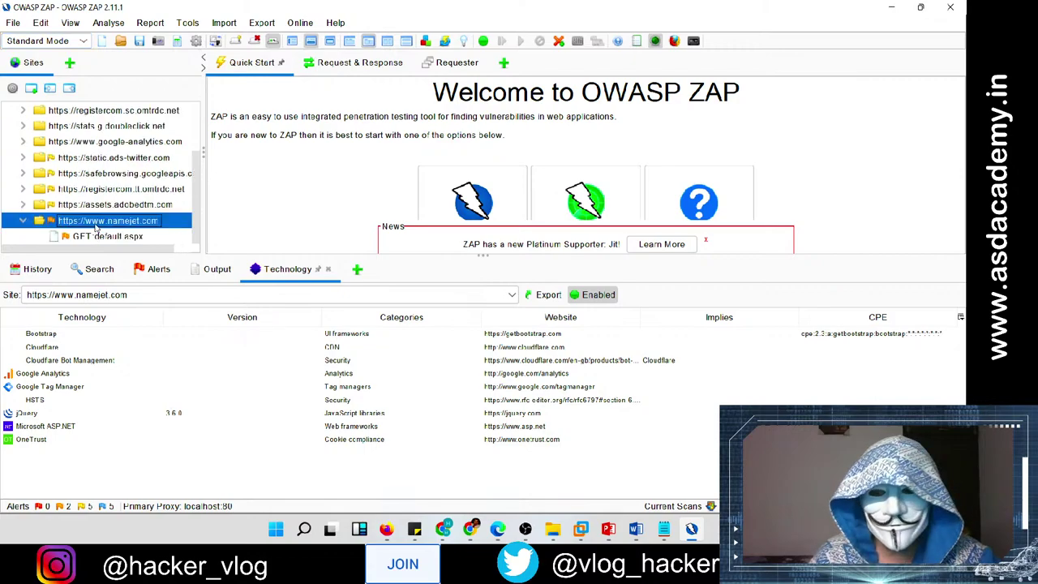
right_click(96, 229)
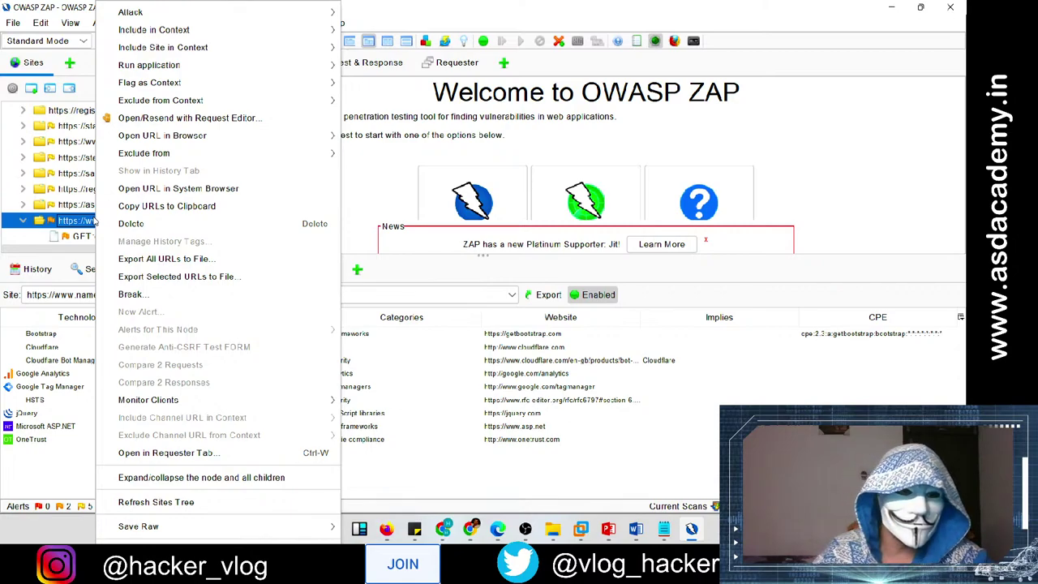
mouse_move(194, 33)
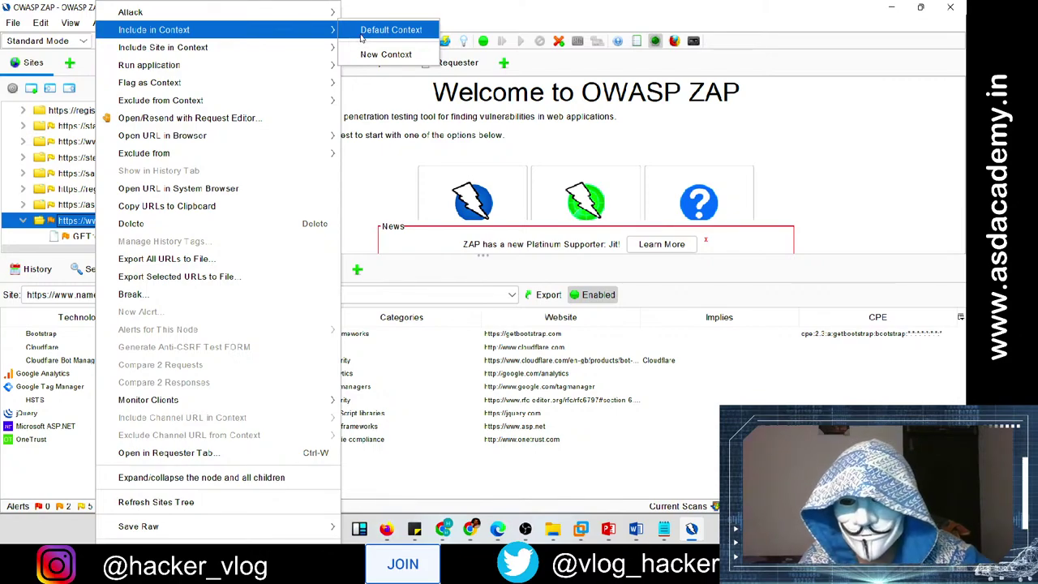
click(362, 37)
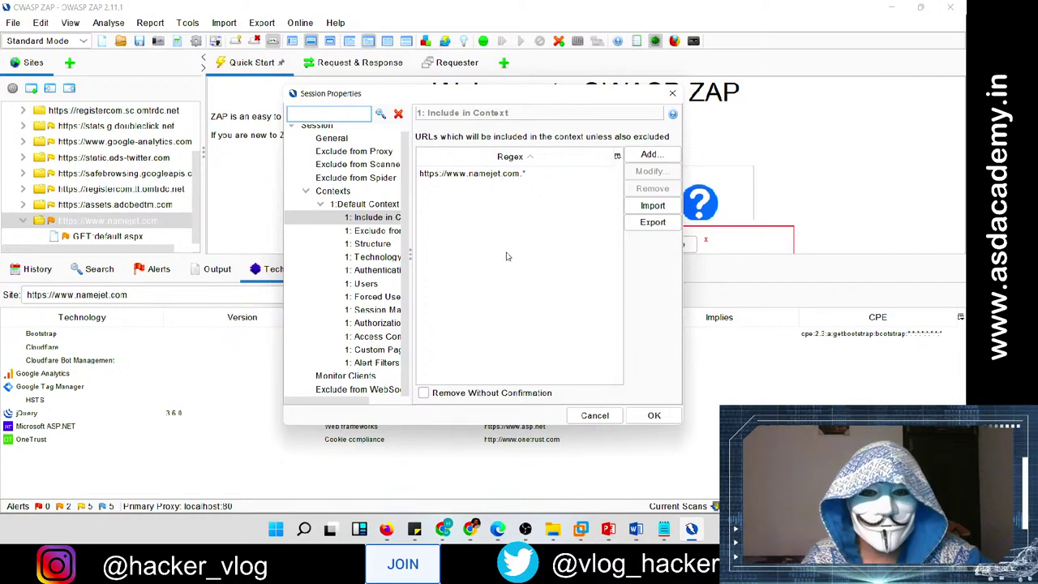
click(465, 175)
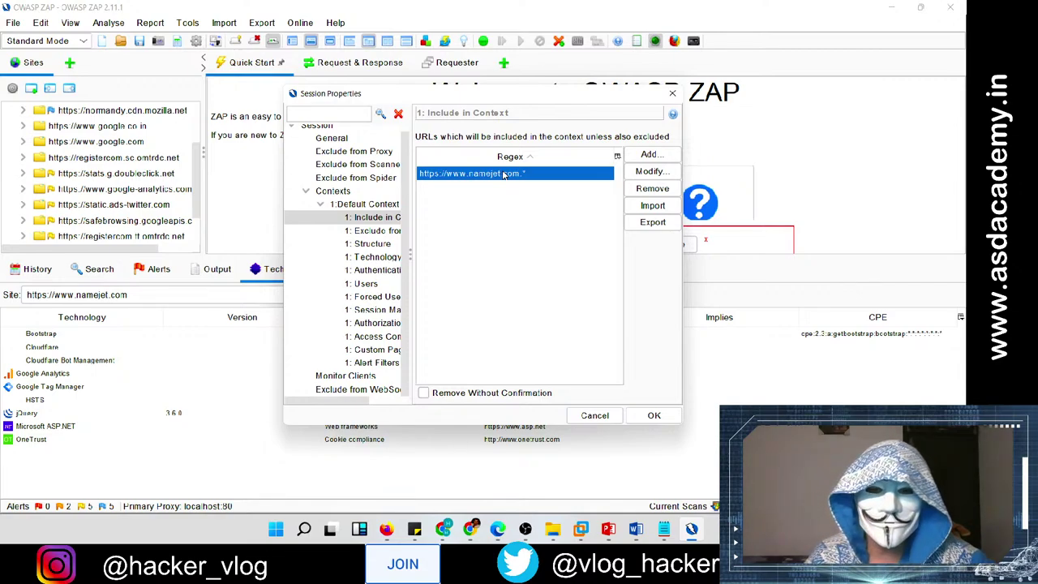
click(652, 415)
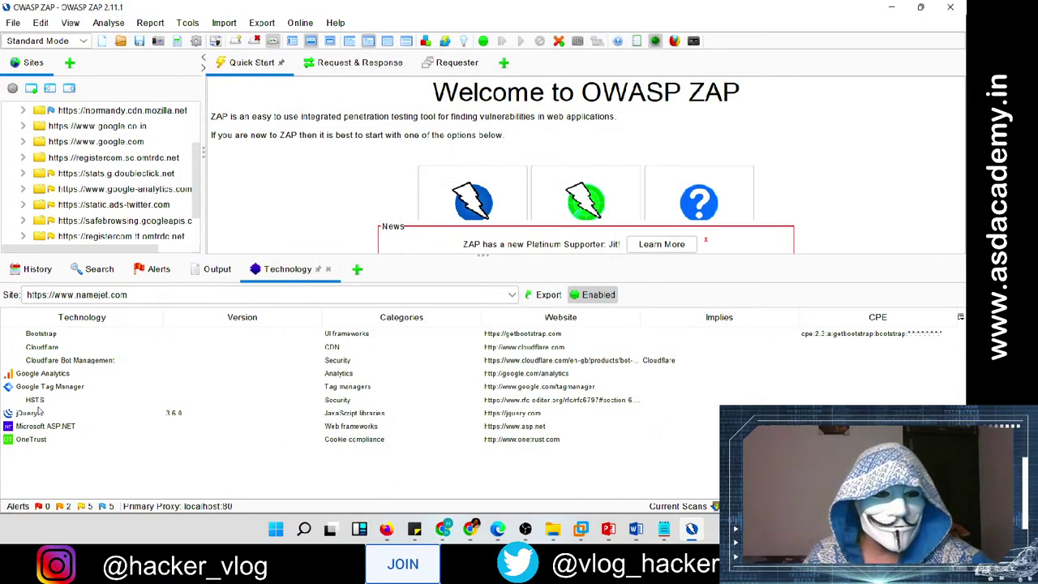
- Inspect the Microsoft ASP.NET and jQuery technology entries for the site
click(68, 427)
click(80, 414)
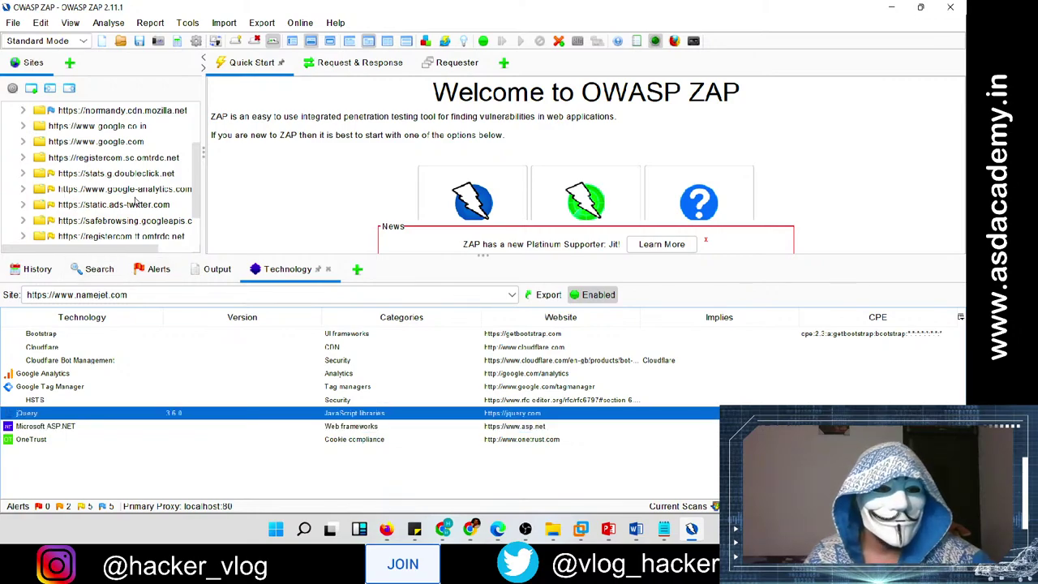
scroll(101, 157, down, 1)
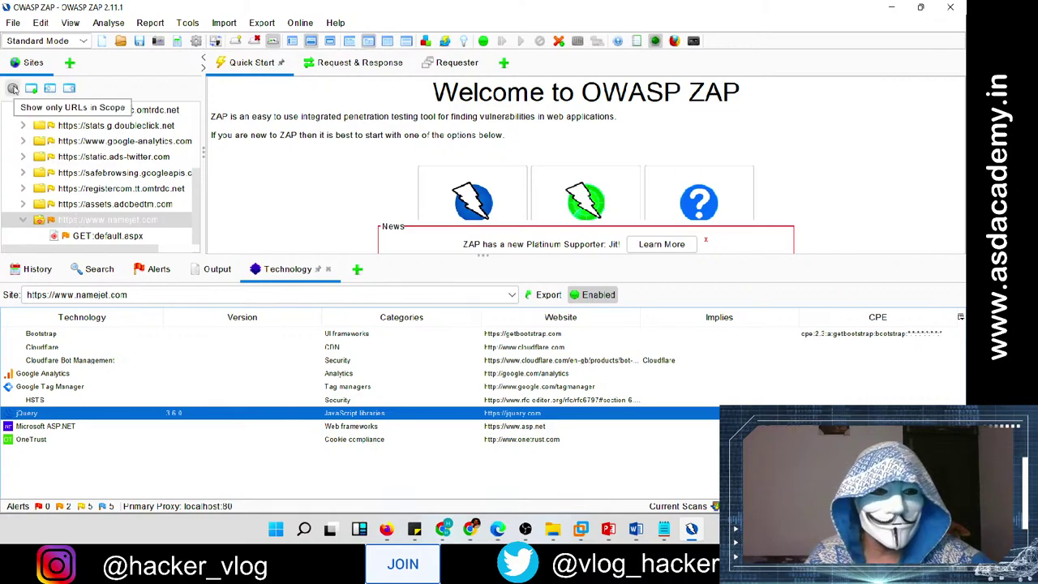
click(13, 88)
click(78, 157)
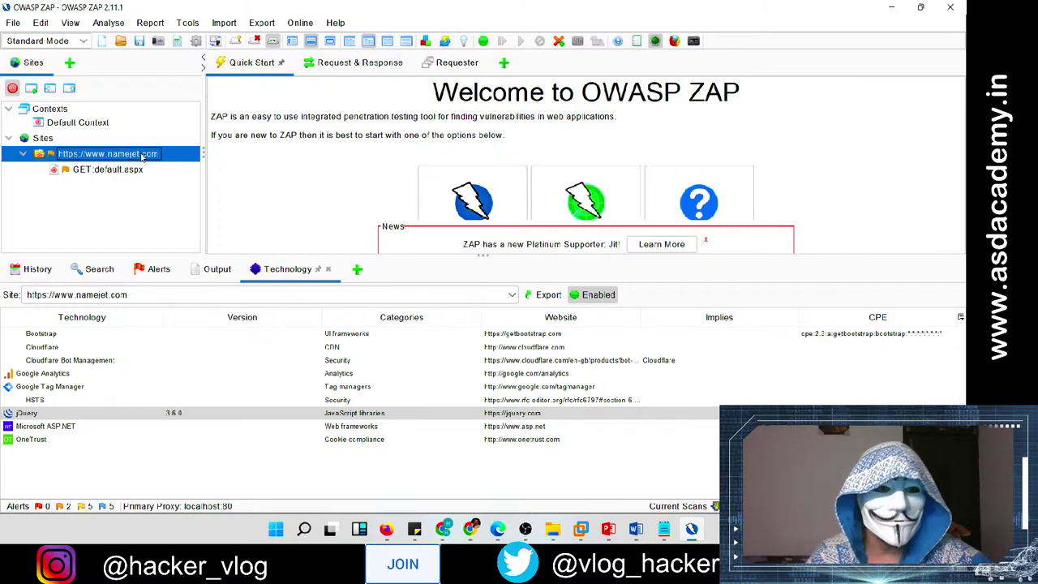
click(158, 268)
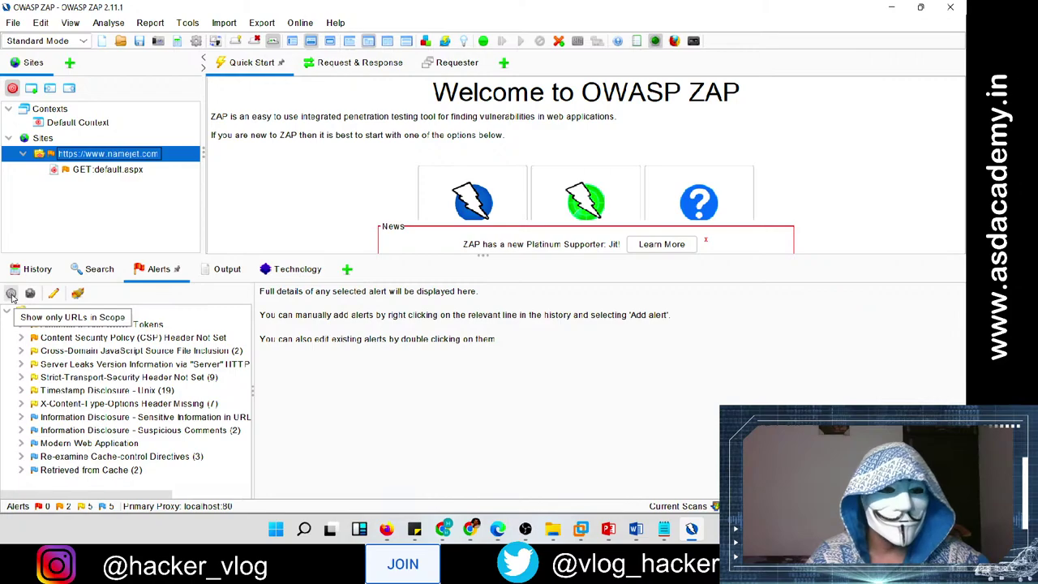
- Filter the Alerts list to in-scope URLs, leaving five alert types
click(11, 295)
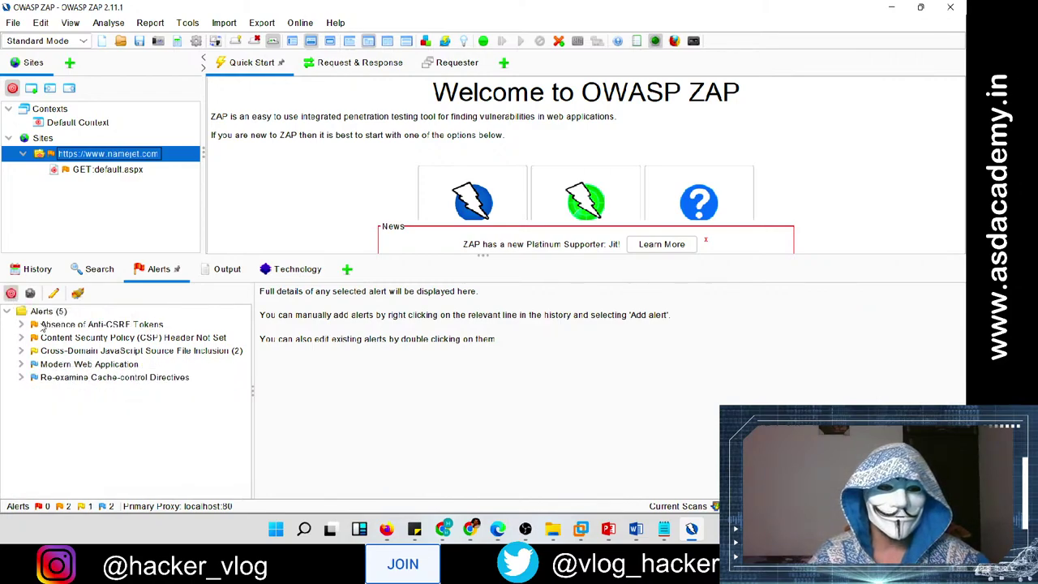
click(11, 295)
click(10, 295)
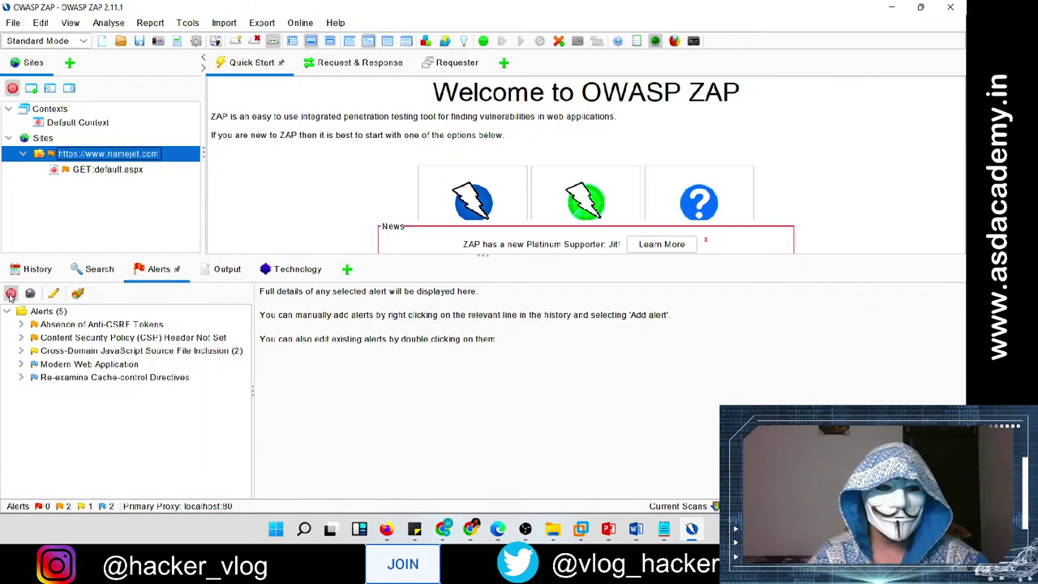
click(7, 89)
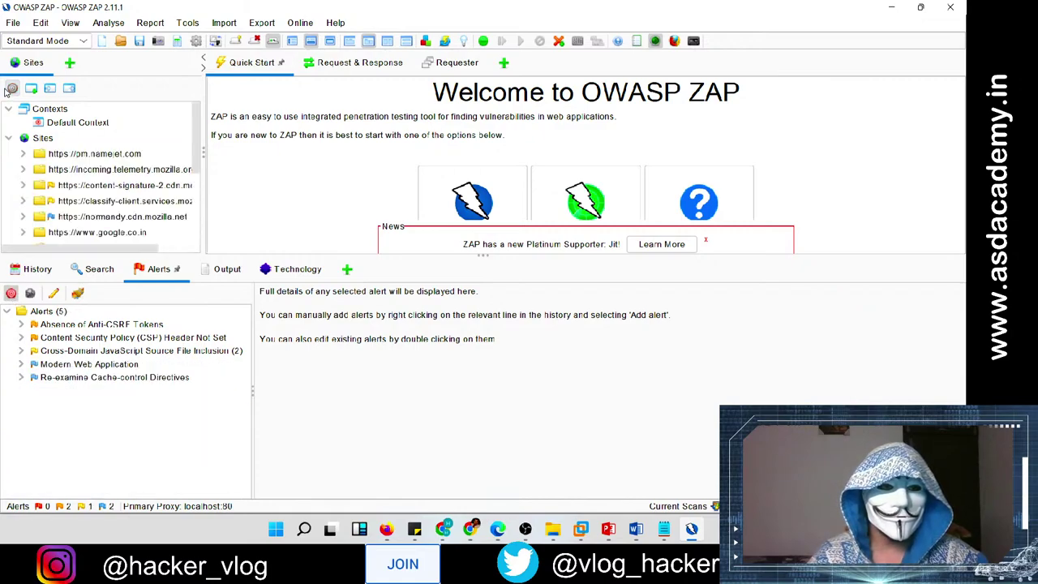
scroll(56, 199, down, 3)
scroll(85, 212, up, 4)
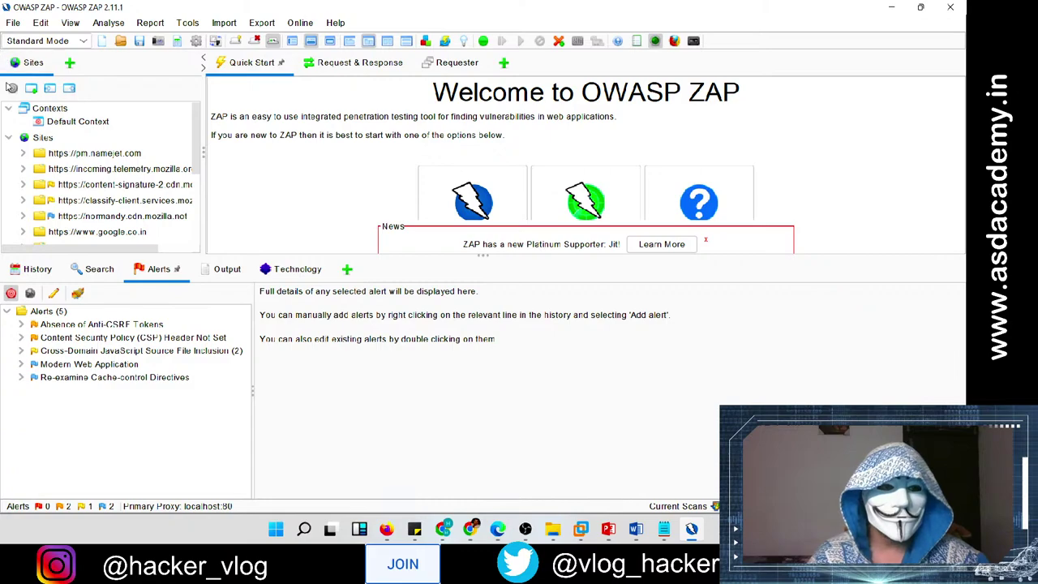
click(12, 88)
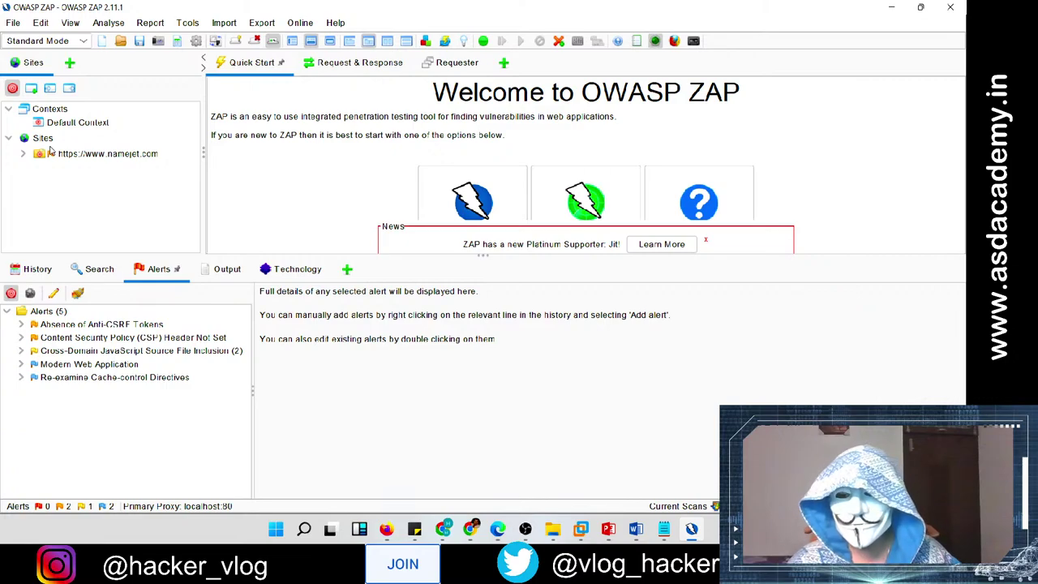
double_click(125, 152)
double_click(125, 153)
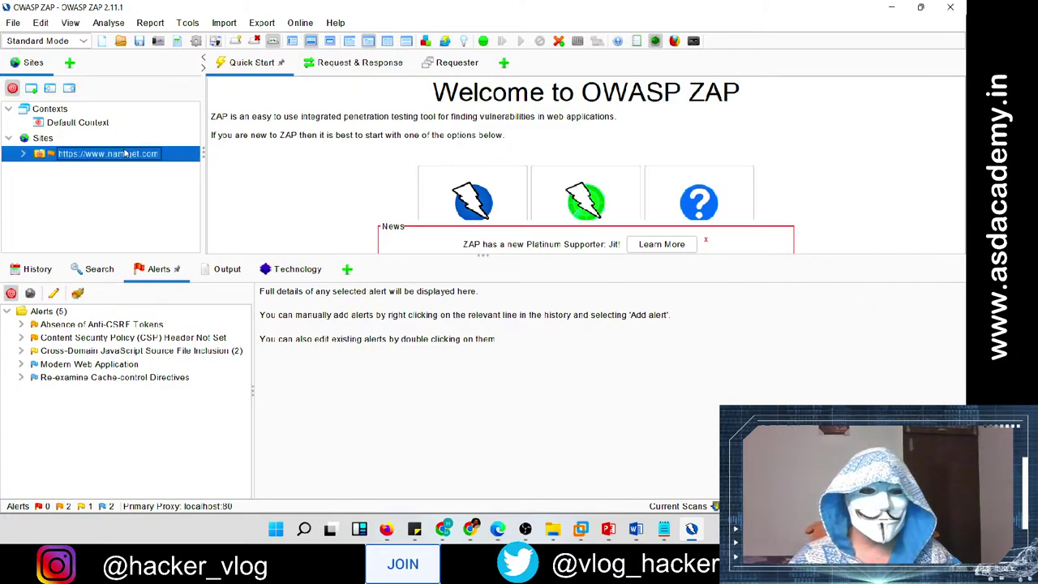
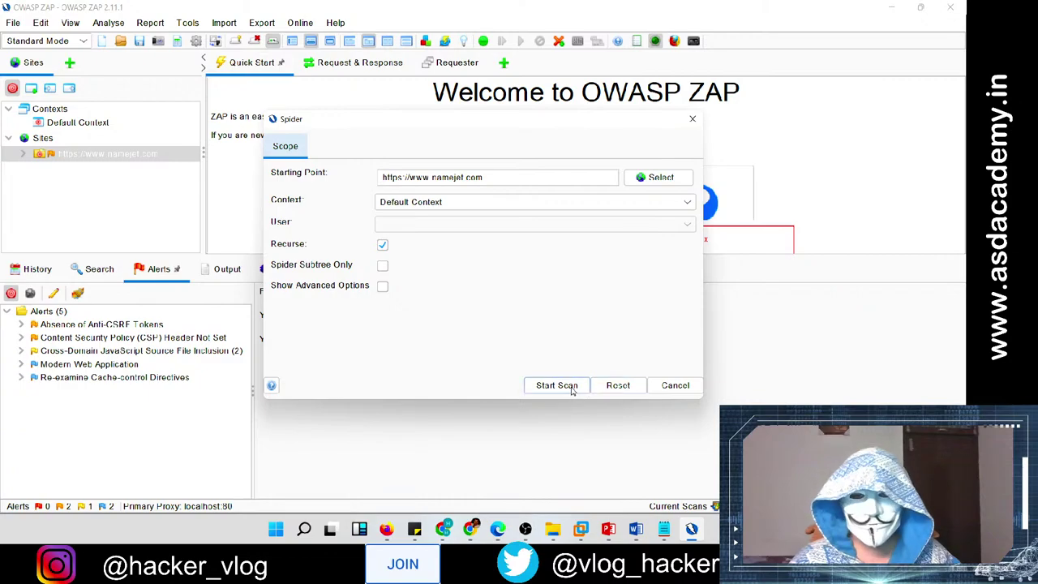
click(570, 388)
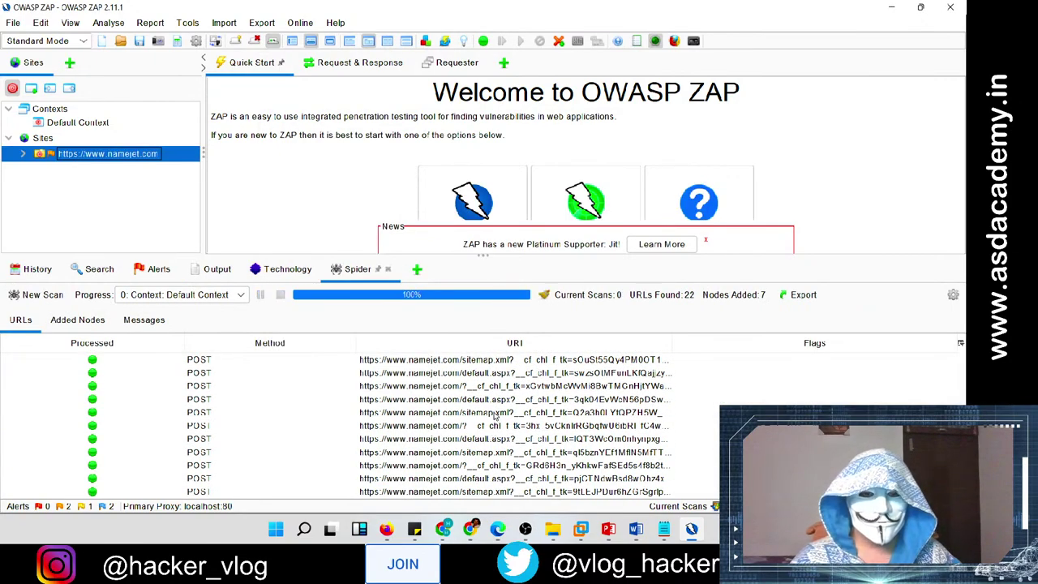
scroll(490, 415, up, 4)
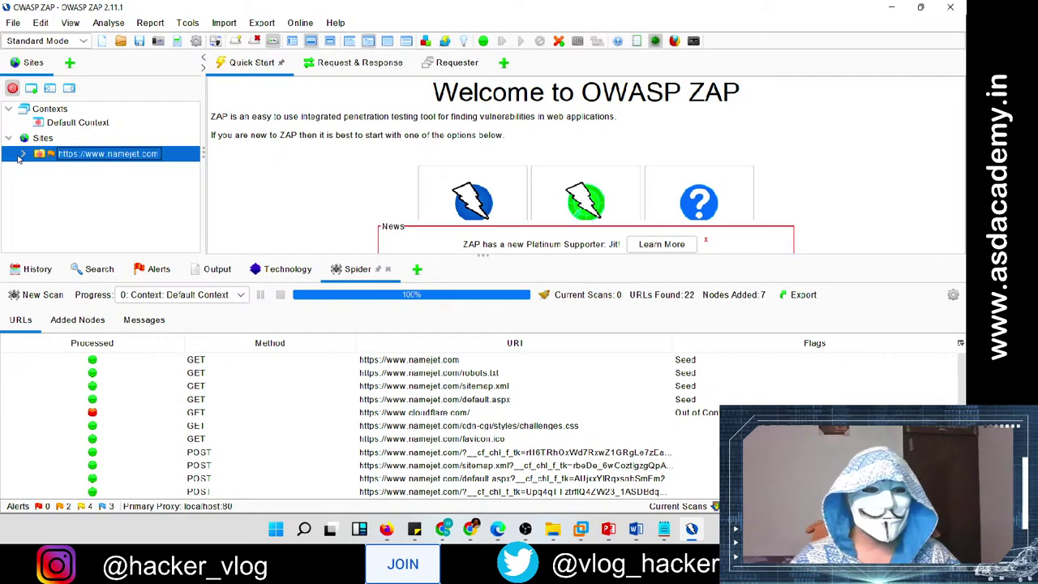
click(23, 154)
scroll(97, 166, down, 1)
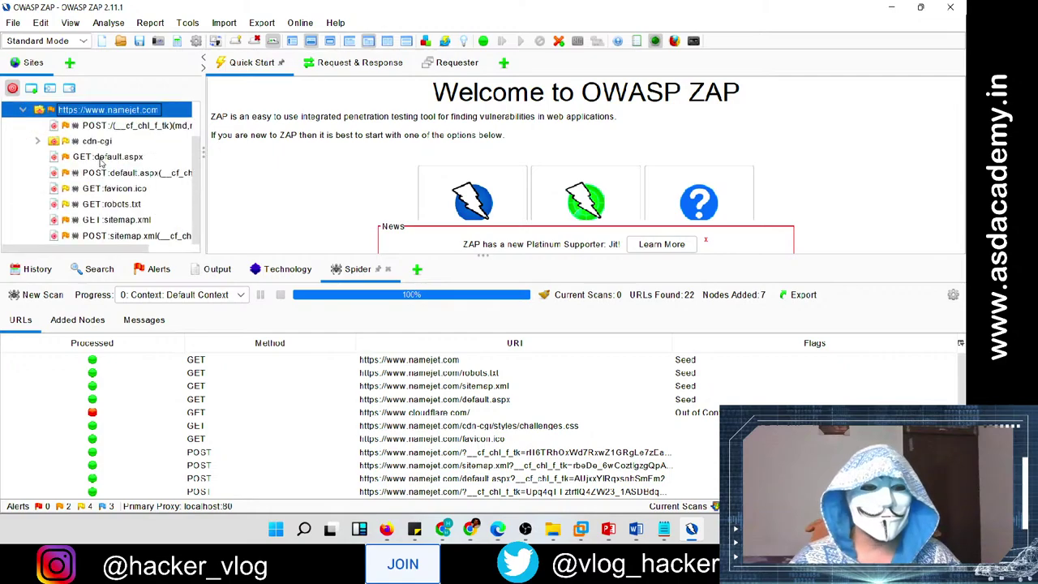
- Search NameJet domains for codewithraju.in
click(891, 7)
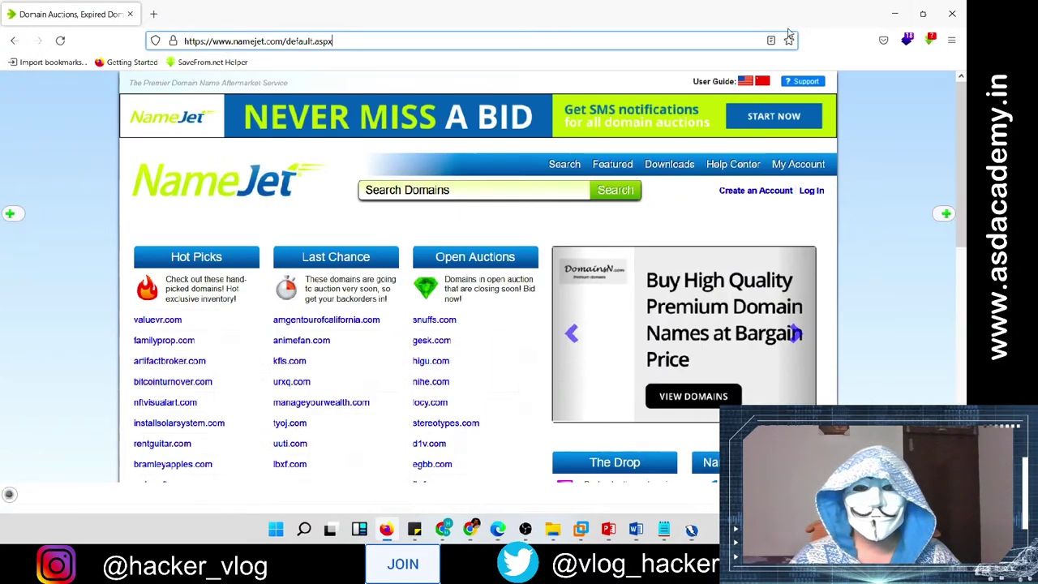
click(439, 189)
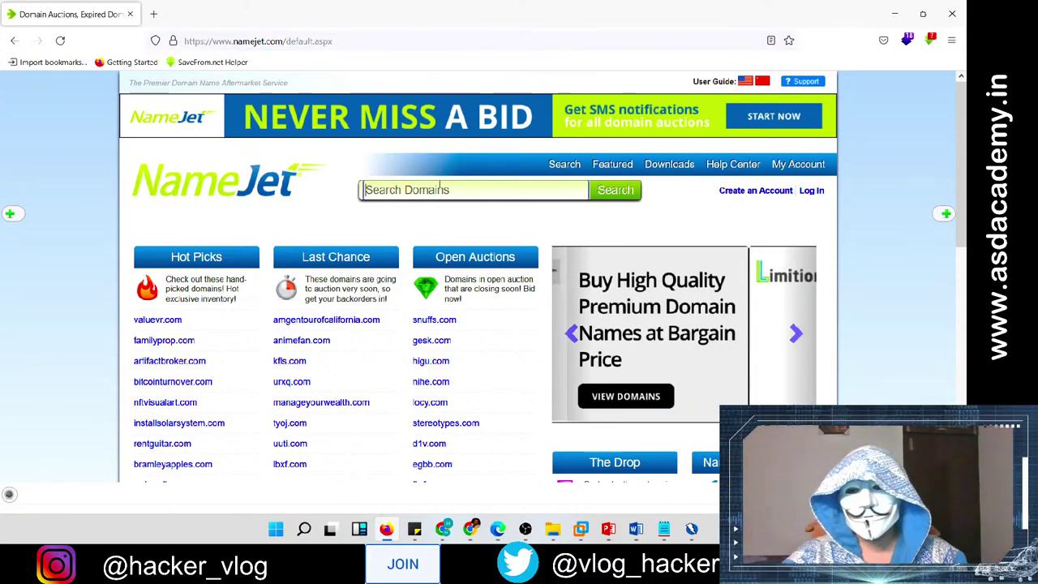
text(codew)
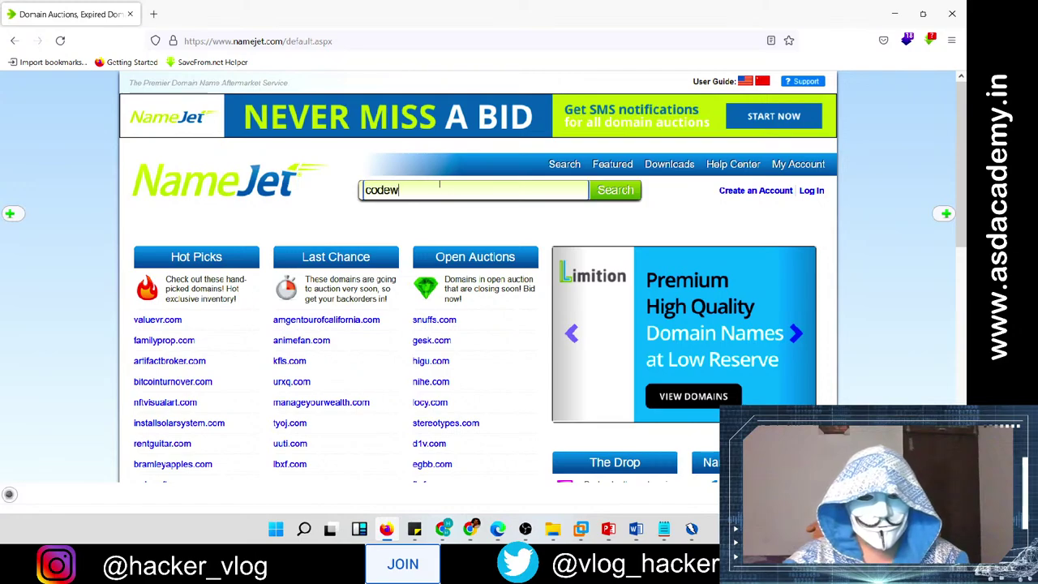
text(ithraju.)
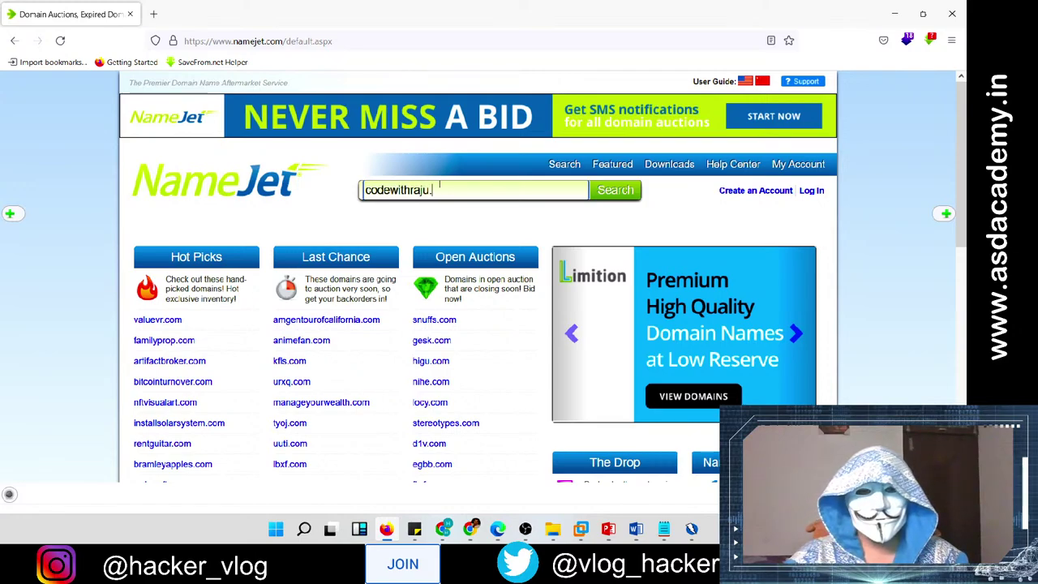
text(in)
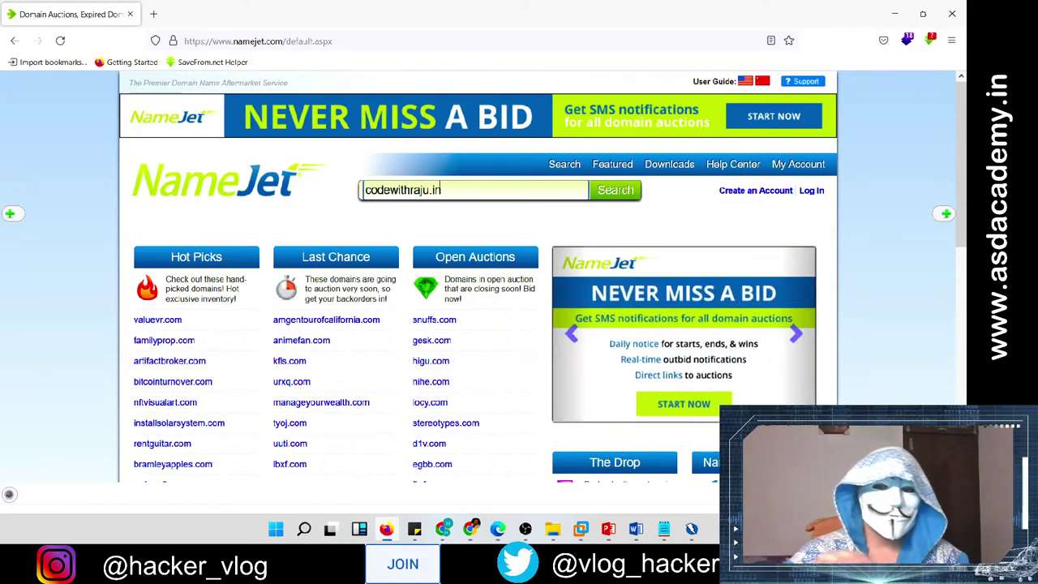
click(614, 190)
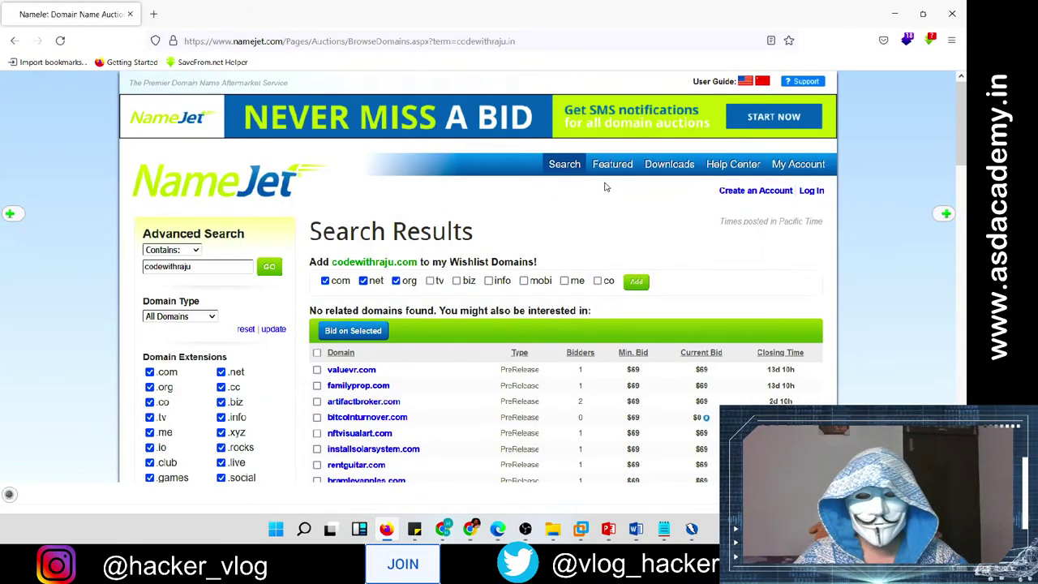
- Return to the NameJet default.aspx home page through the address bar
scroll(324, 258, down, 4)
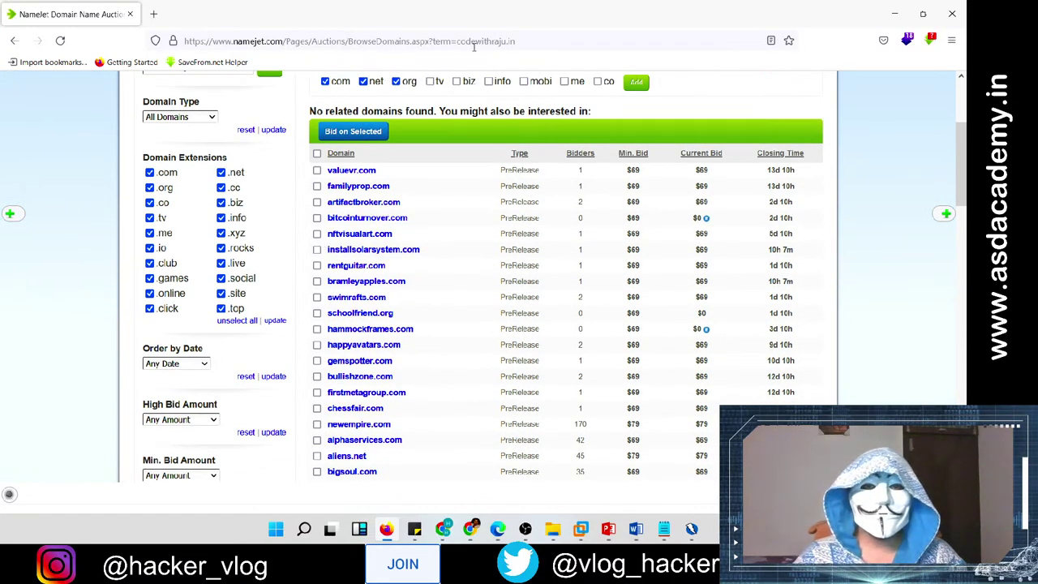
drag(454, 40, 522, 40)
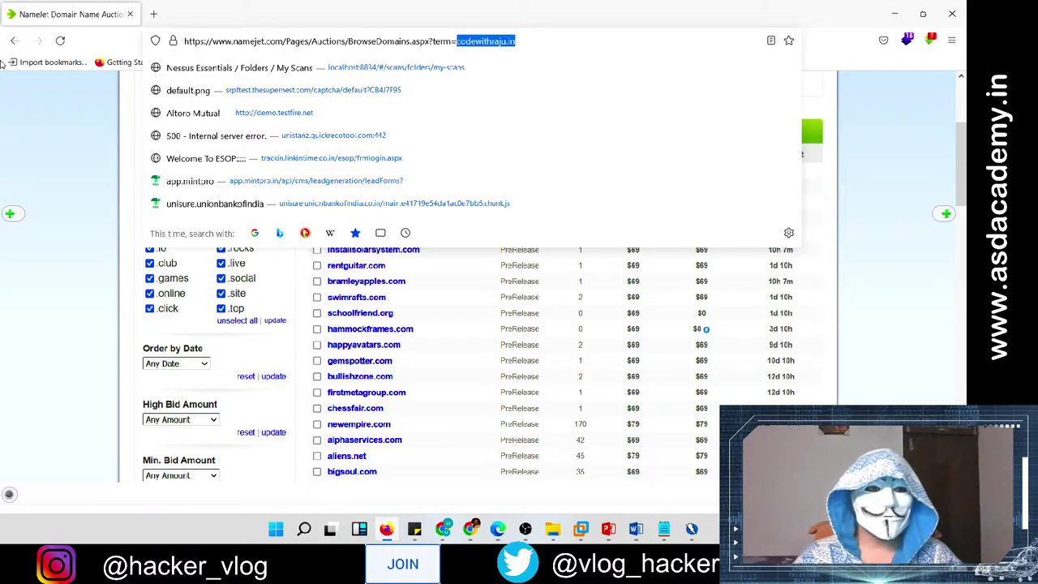
key(Return)
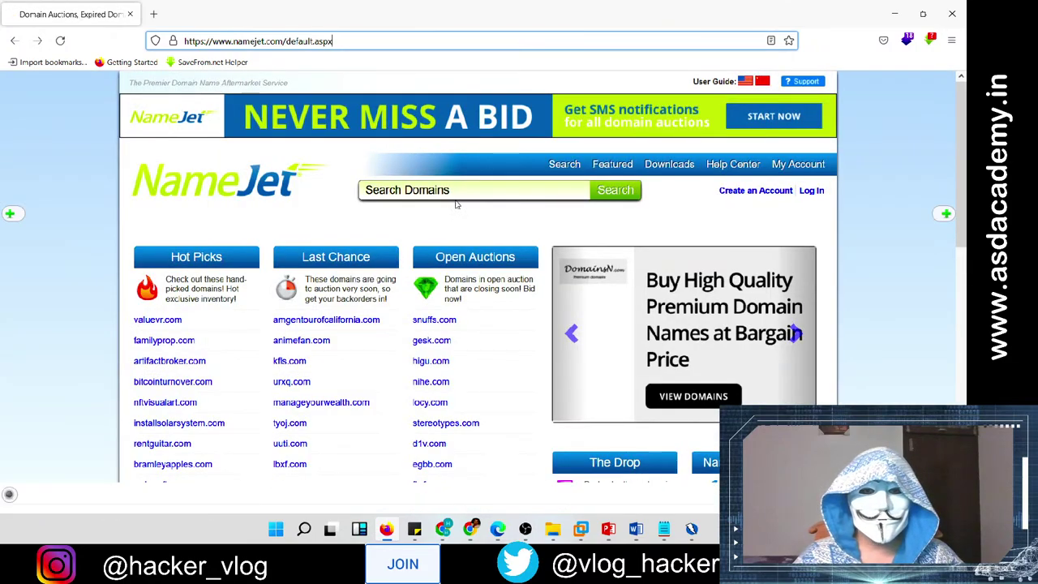
- Search codewithraju.in again by picking it from the suggestions for 'code'
click(459, 192)
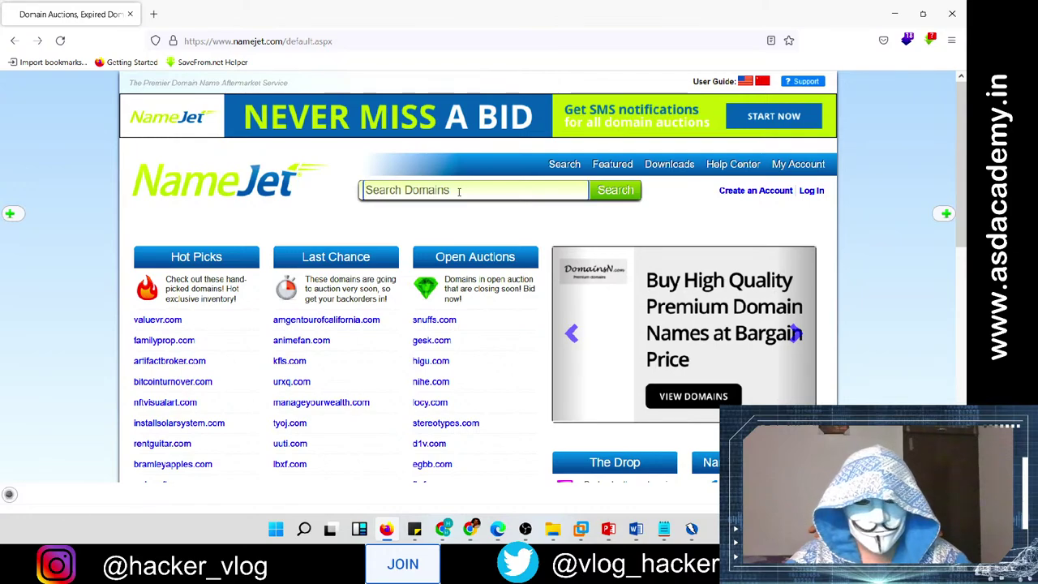
text(code)
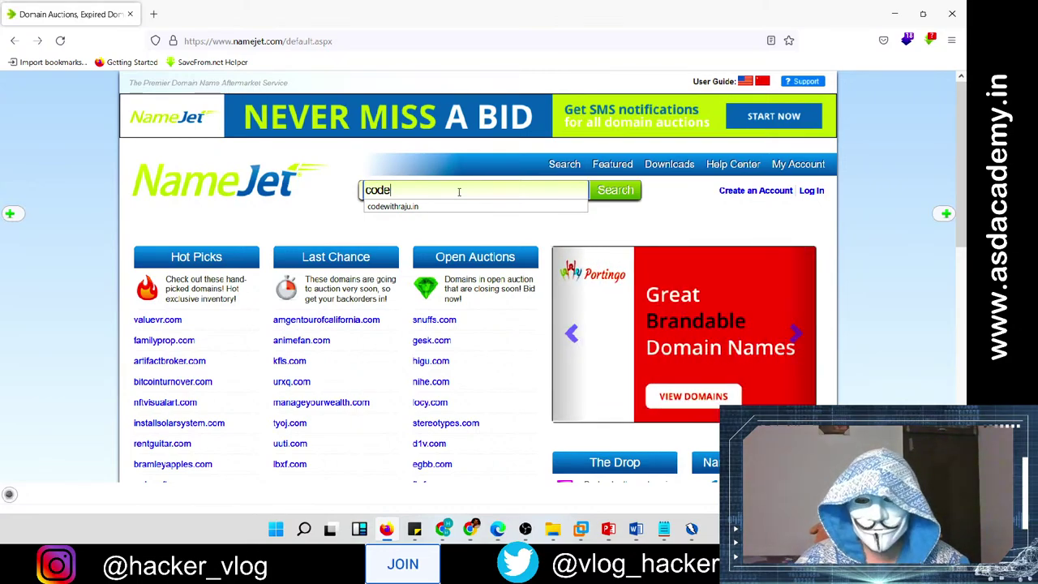
key(Down)
key(Return)
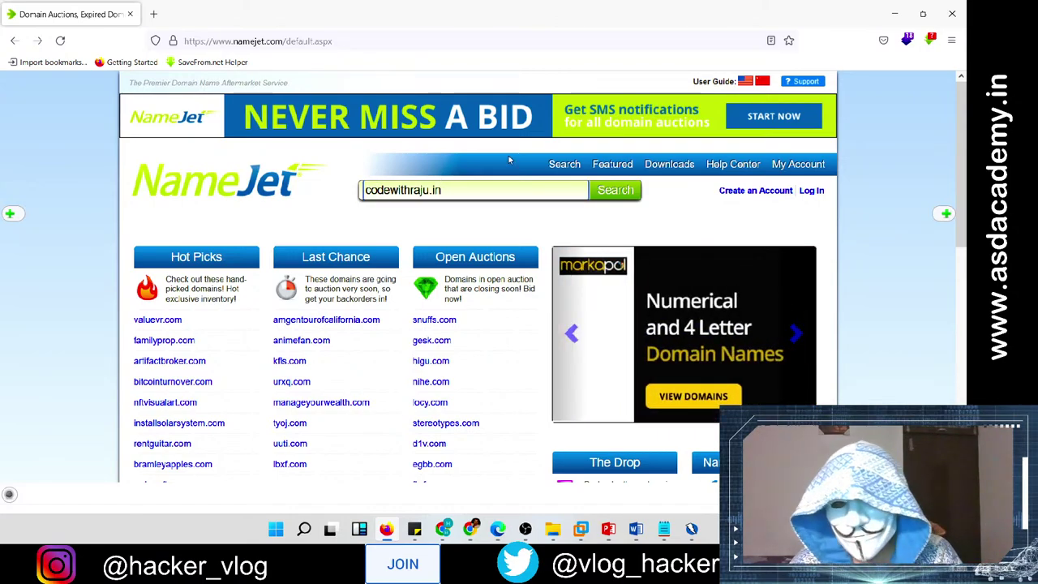
key(Return)
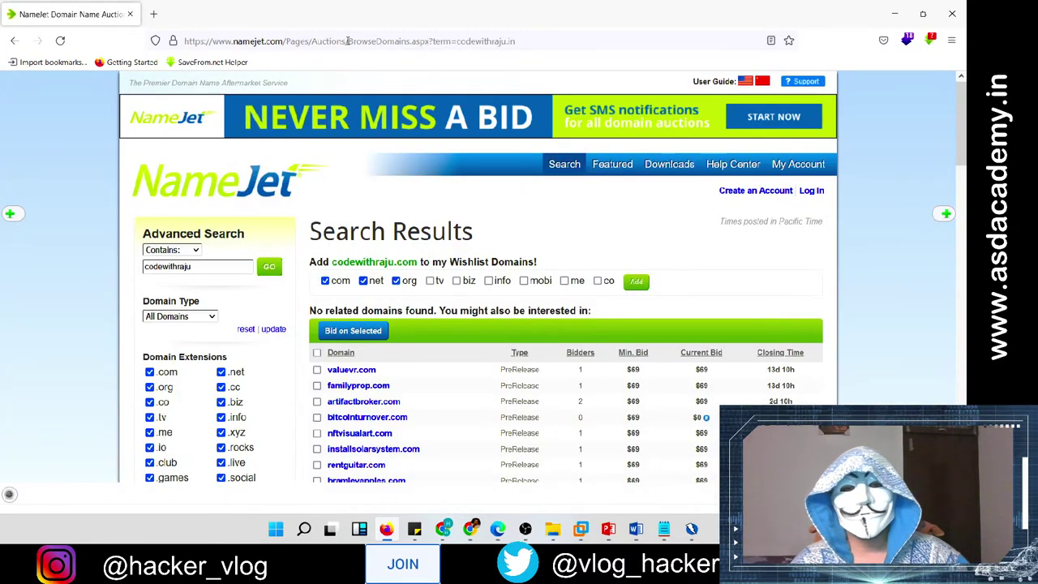
- Paste the BrowseDomains.aspx?term=codewithraju.in URL as a linked sub-item under namejet.com in Word
click(324, 41)
key(ctrl+c)
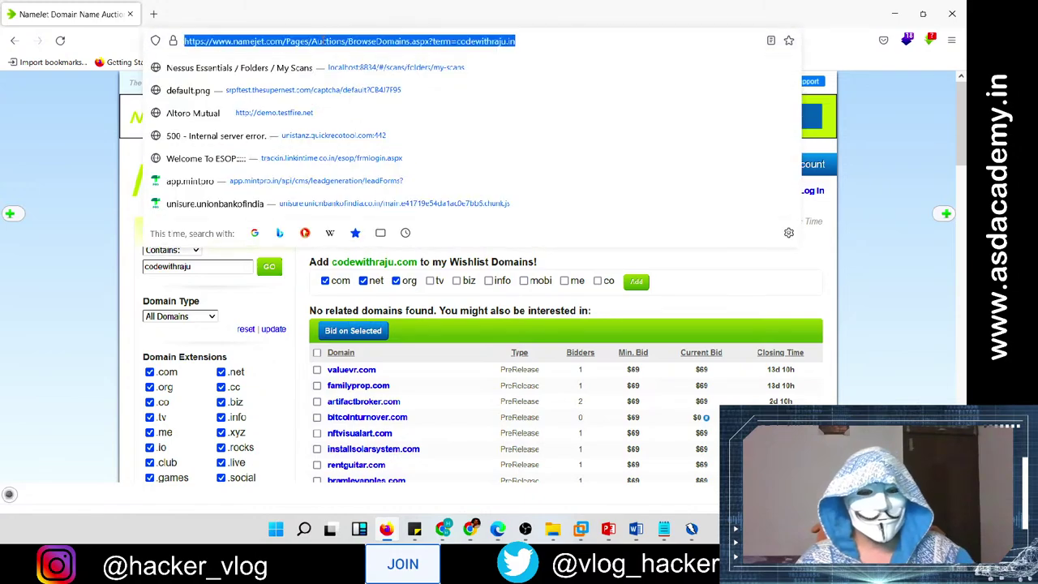
click(634, 528)
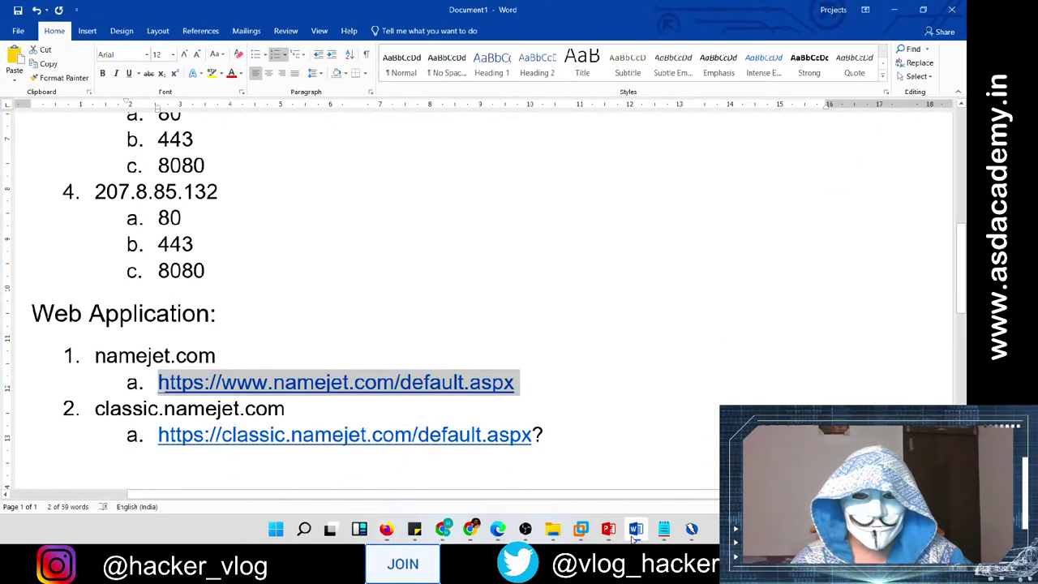
click(538, 382)
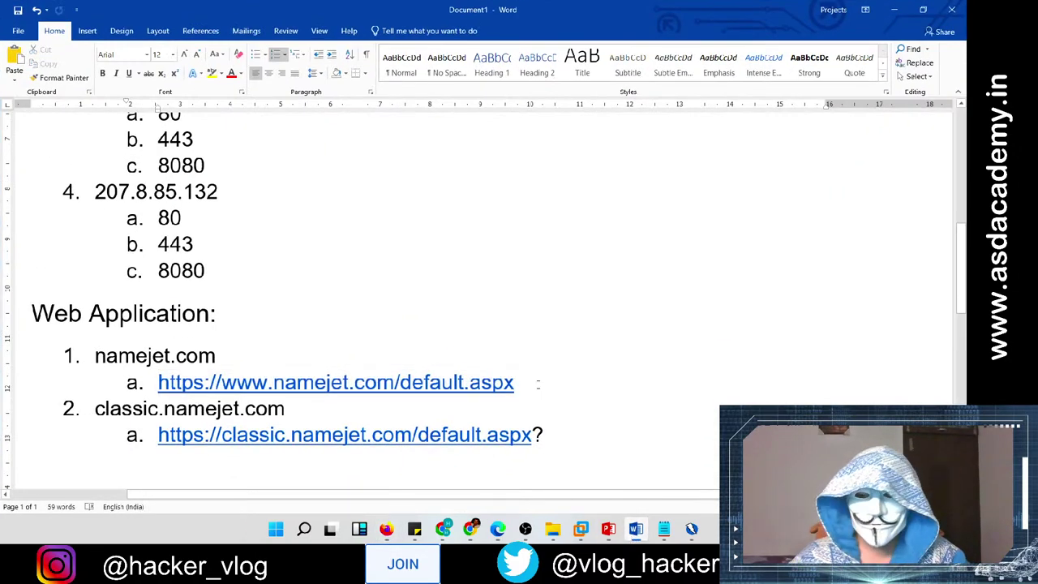
key(Return)
key(Tab)
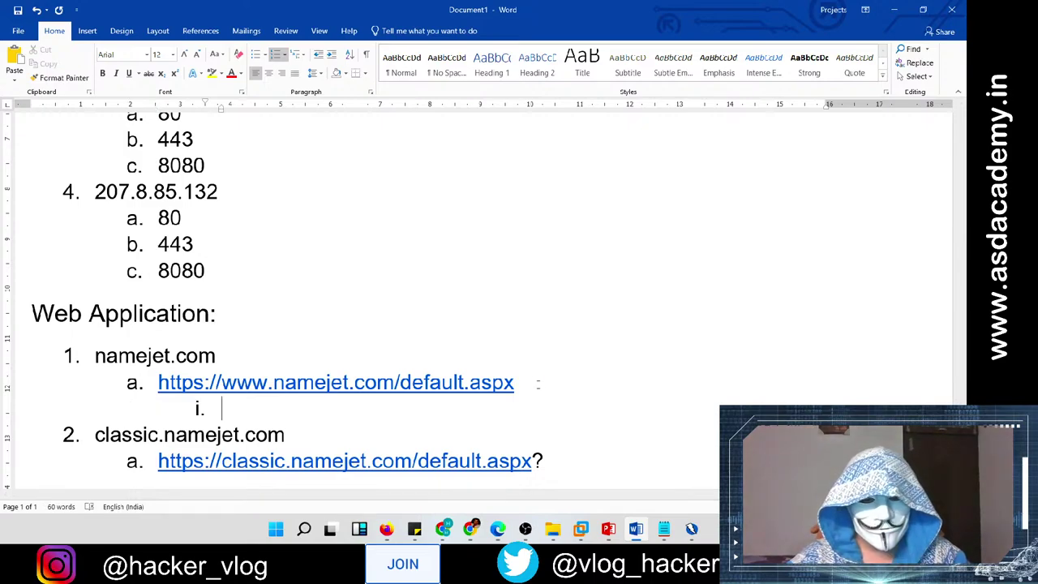
key(ctrl+v)
key(Return)
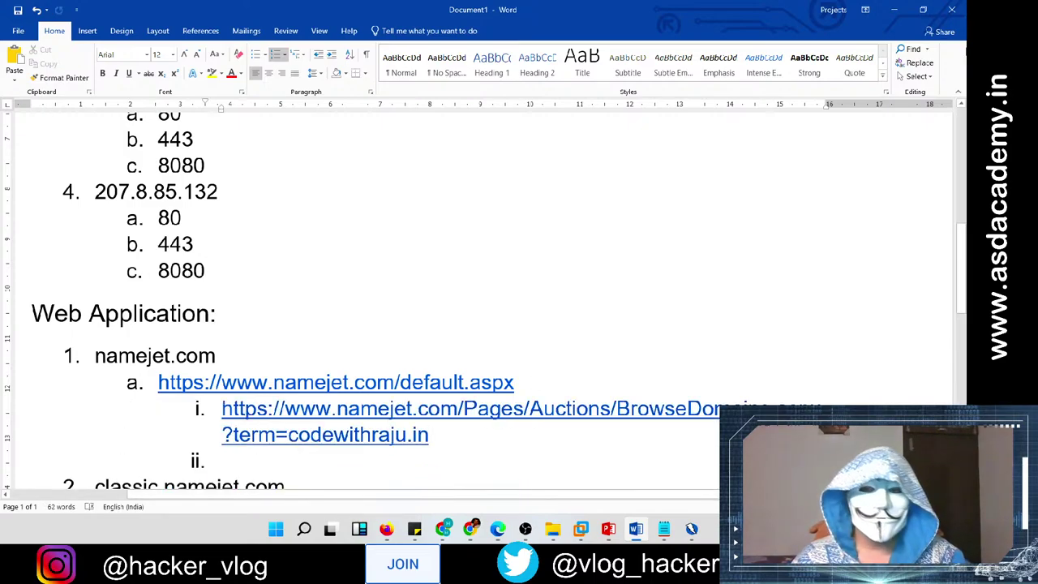
click(894, 10)
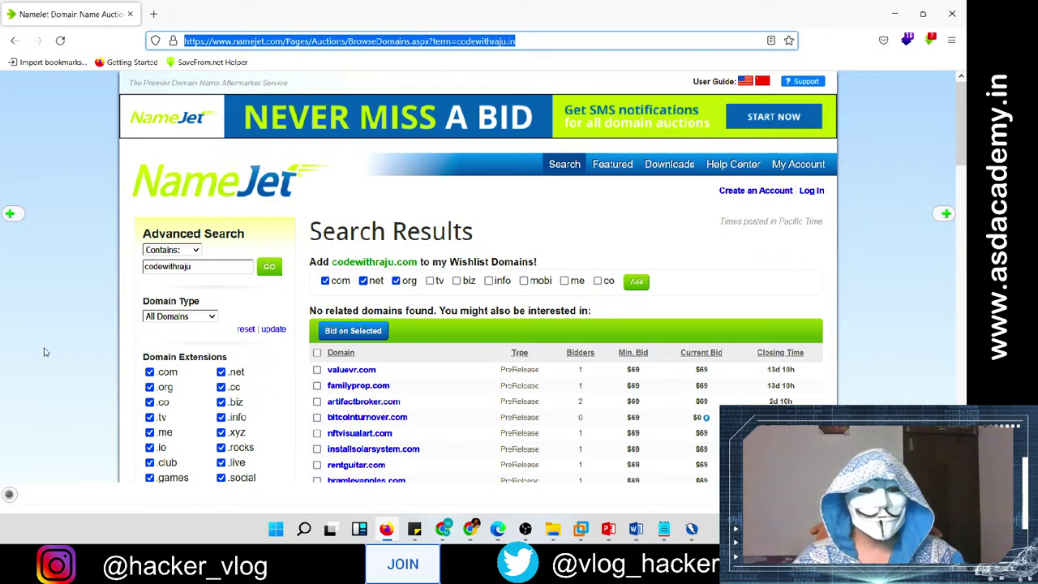
- Review the codewithraju search term and enlarge the results page two zoom levels
click(219, 265)
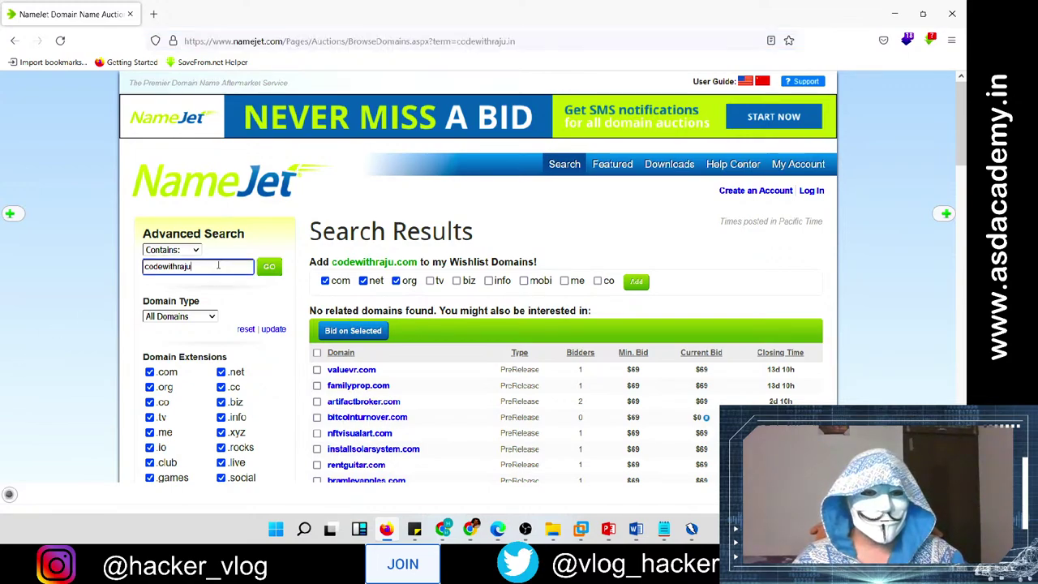
key(ctrl+a)
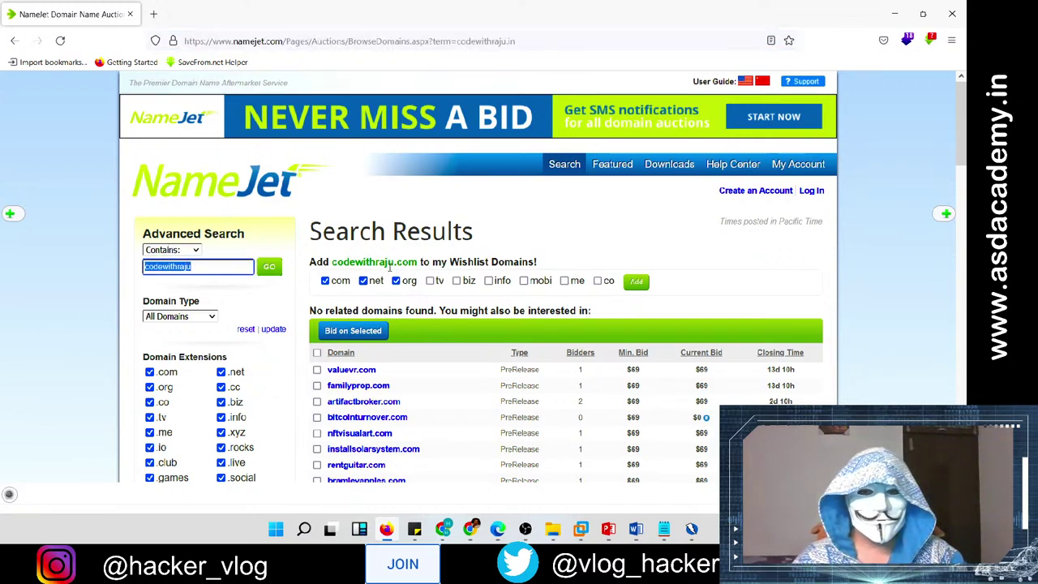
drag(332, 262, 418, 262)
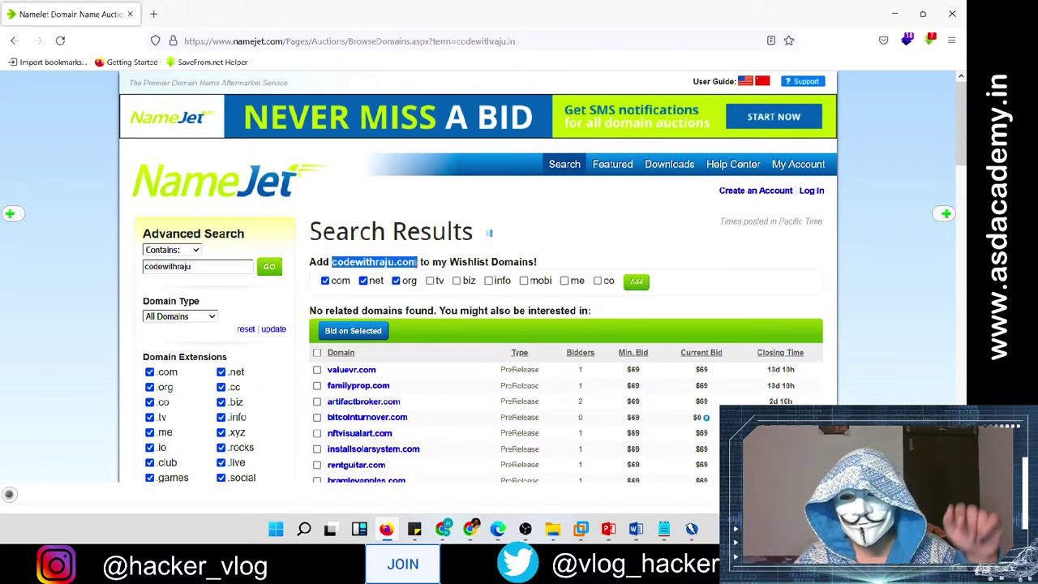
key(ctrl+plus)
key(ctrl+plus)
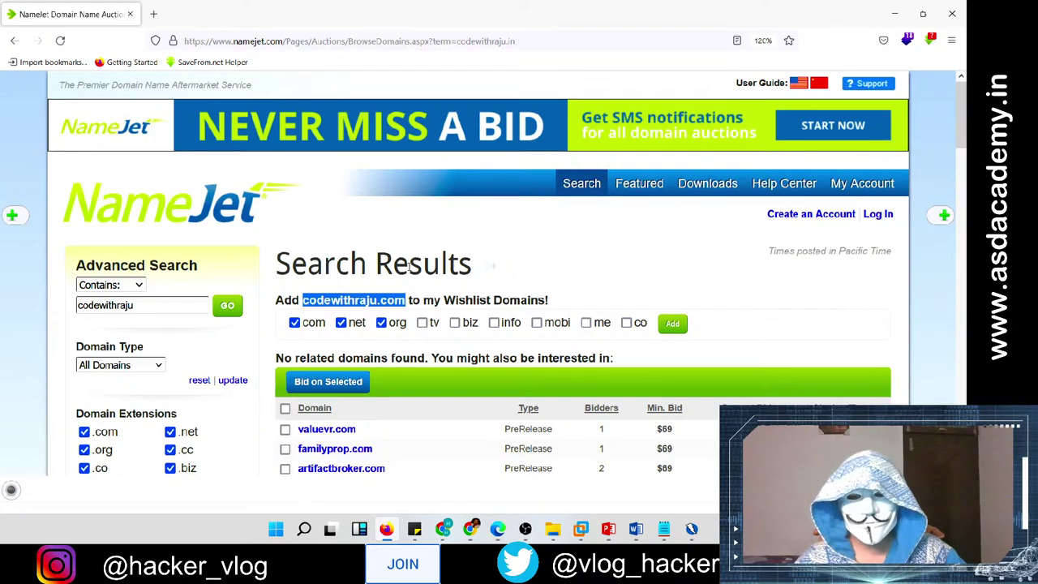
key(ctrl+plus)
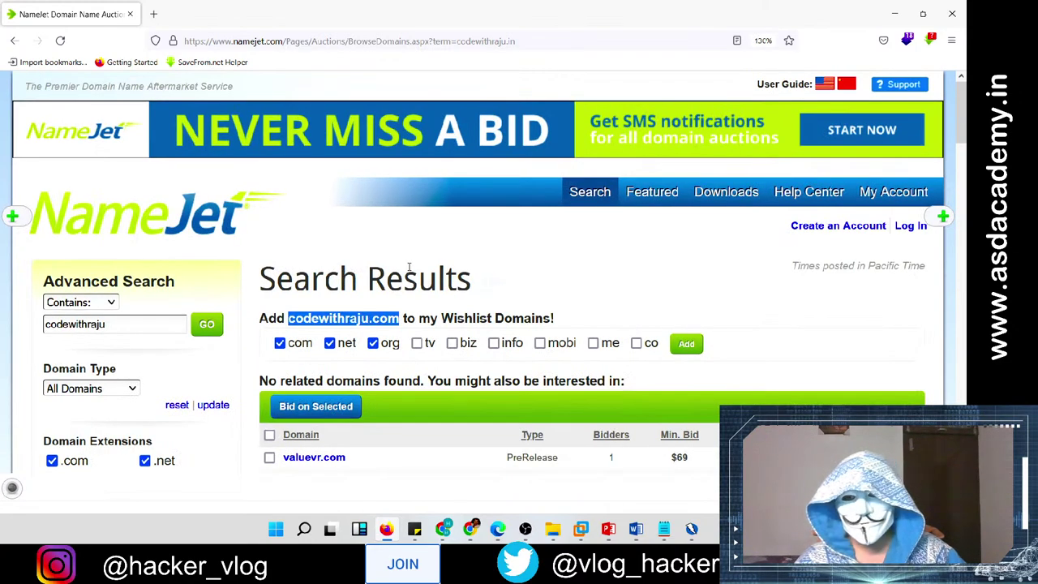
click(409, 268)
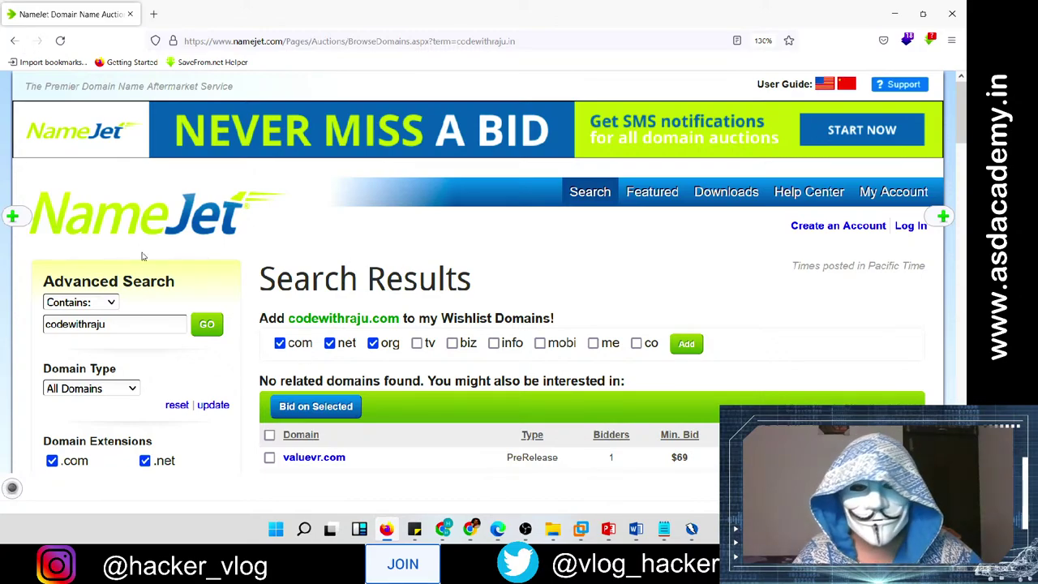
drag(289, 318, 399, 320)
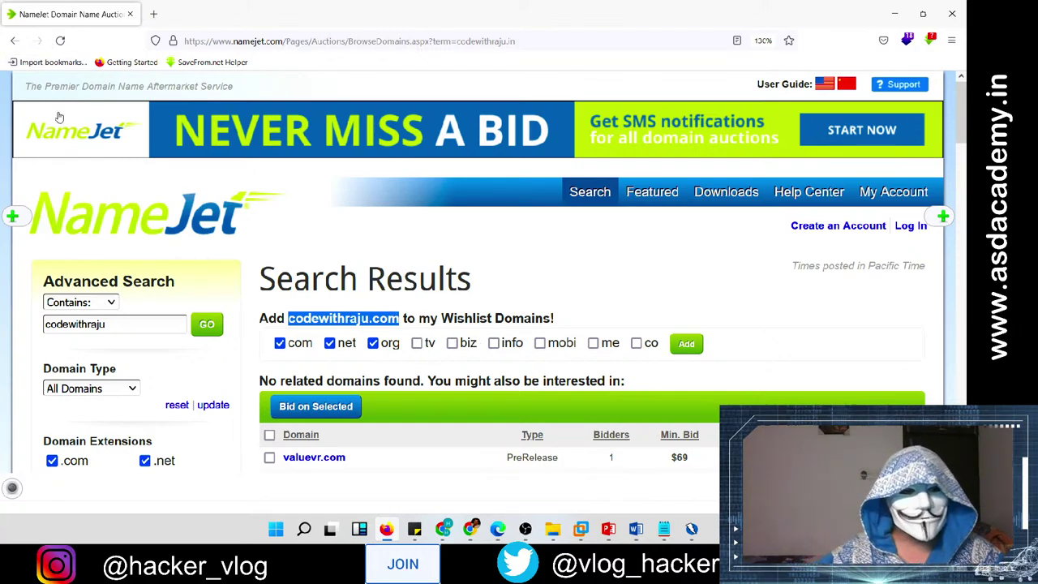
scroll(206, 329, down, 5)
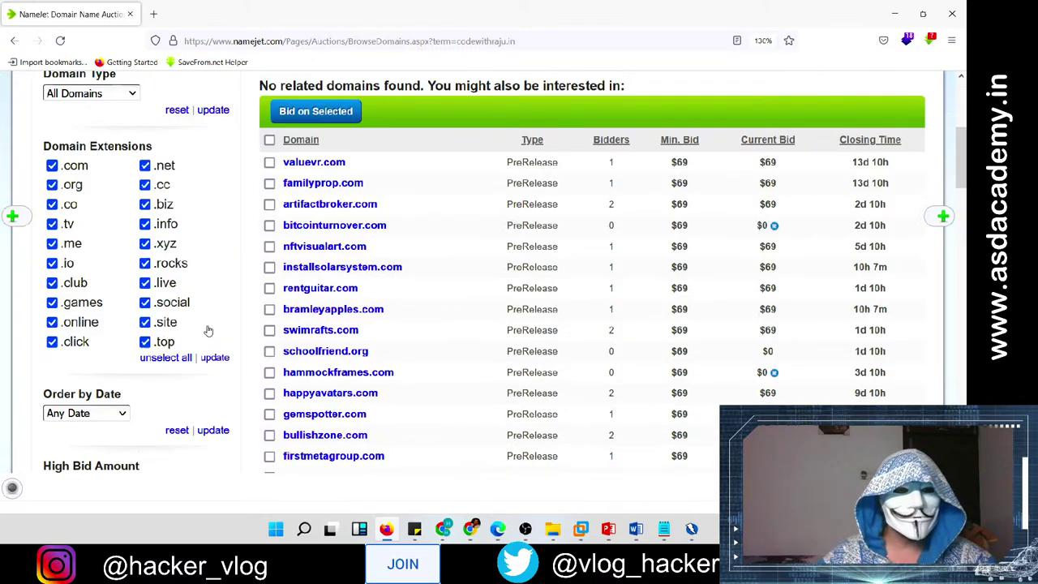
scroll(201, 306, up, 5)
scroll(200, 306, down, 10)
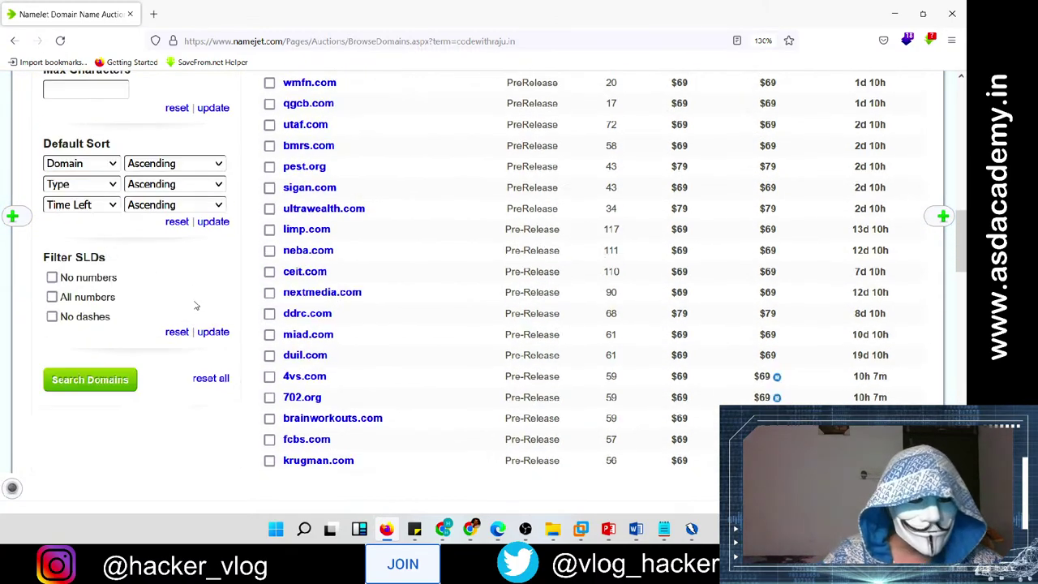
scroll(187, 306, up, 2)
scroll(181, 305, up, 1)
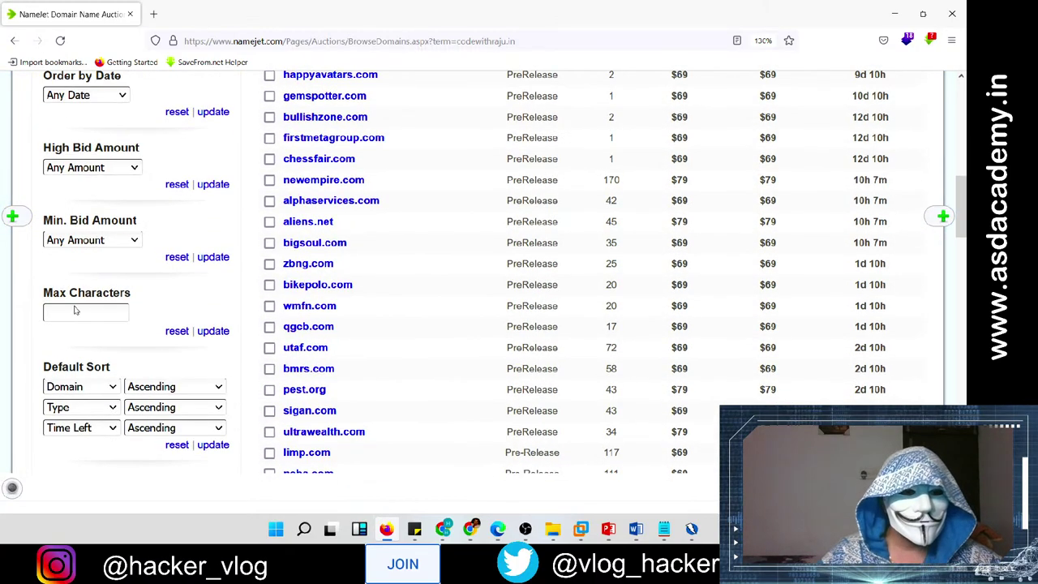
- Clear the maximum characters and extension filters, tick valuevr.com and choose Bid on Selected
click(178, 332)
scroll(180, 339, down, 5)
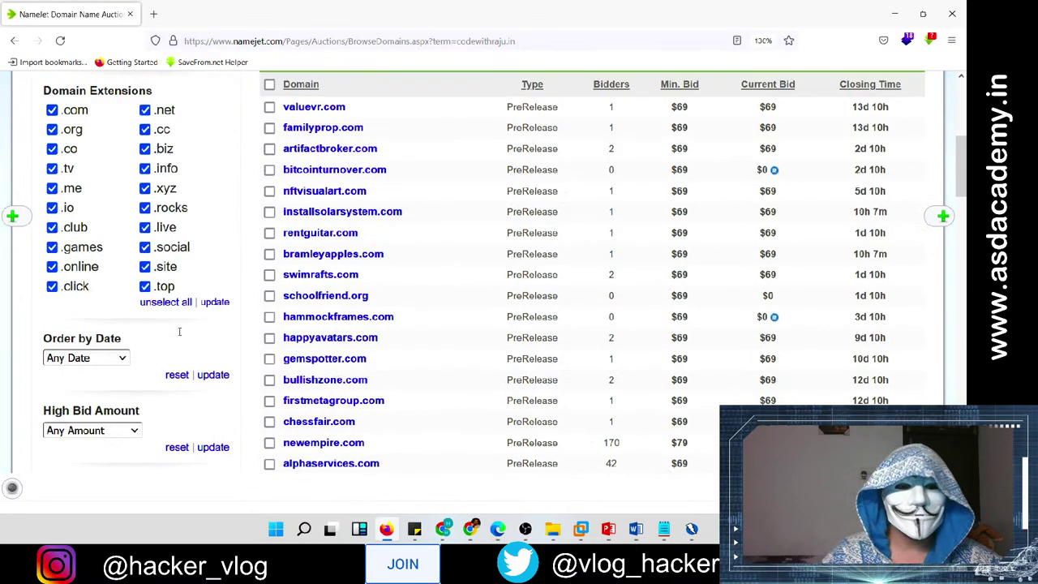
scroll(209, 301, up, 5)
scroll(205, 306, down, 5)
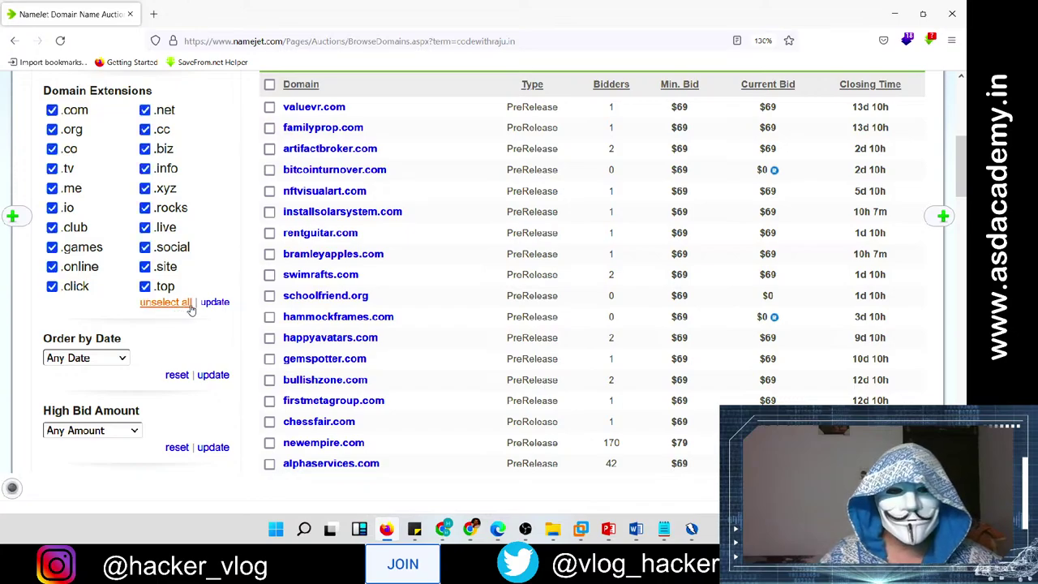
click(182, 305)
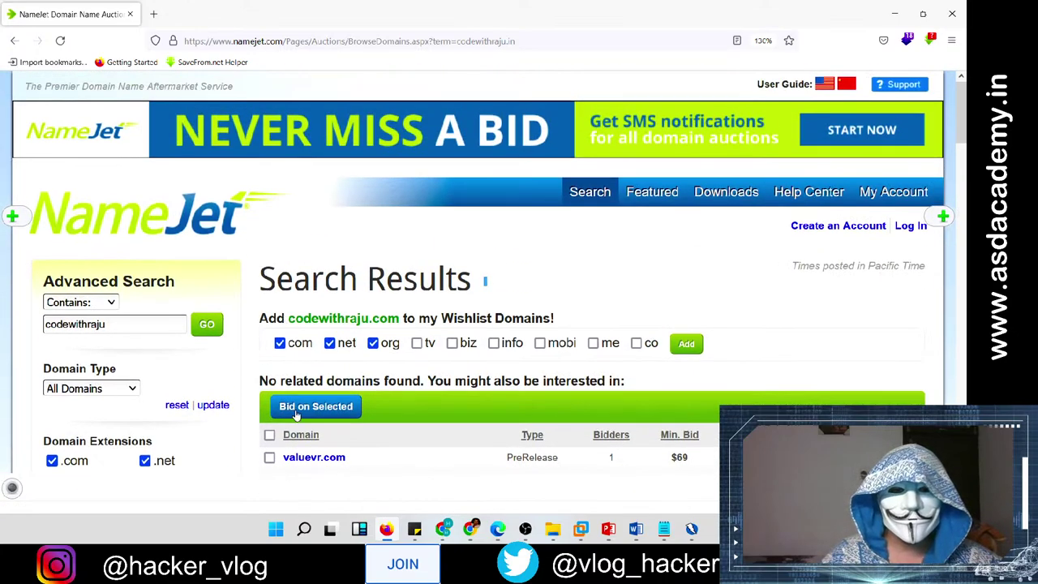
click(269, 195)
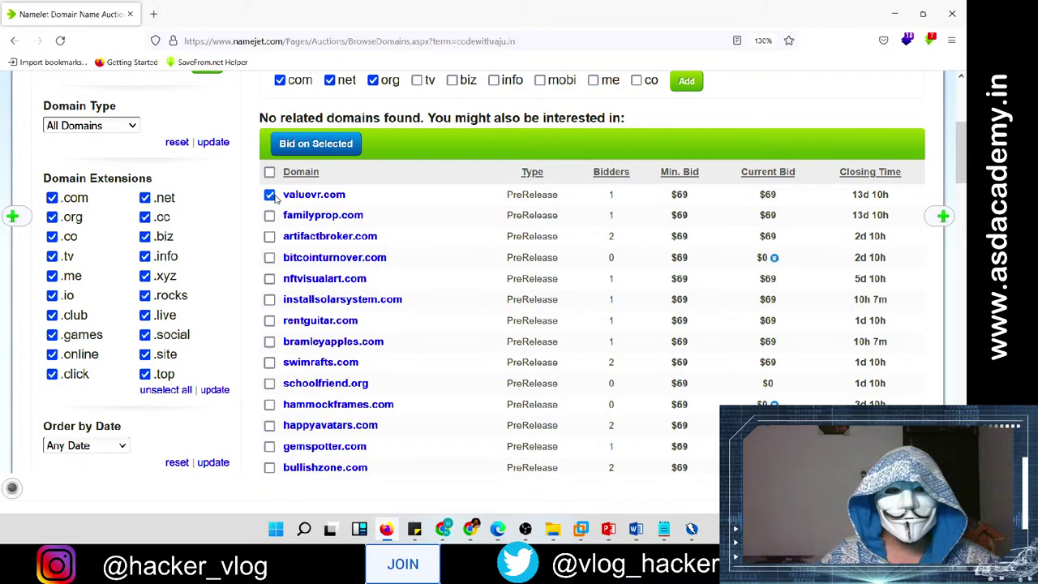
click(313, 144)
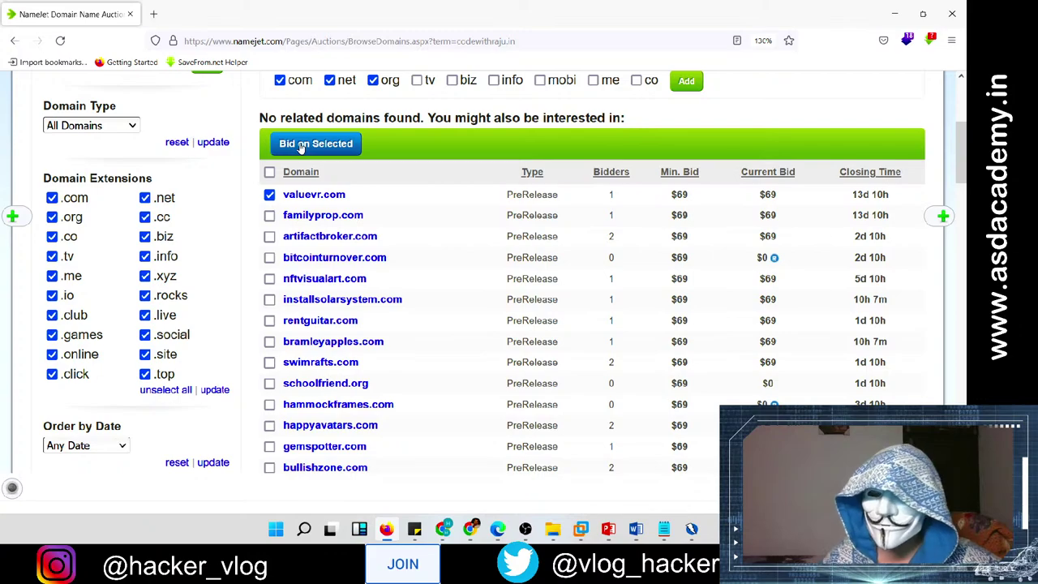
- Open Place Your Bids Now for valuevr.com, keep the 69 USD proxy bid, then go back
click(301, 146)
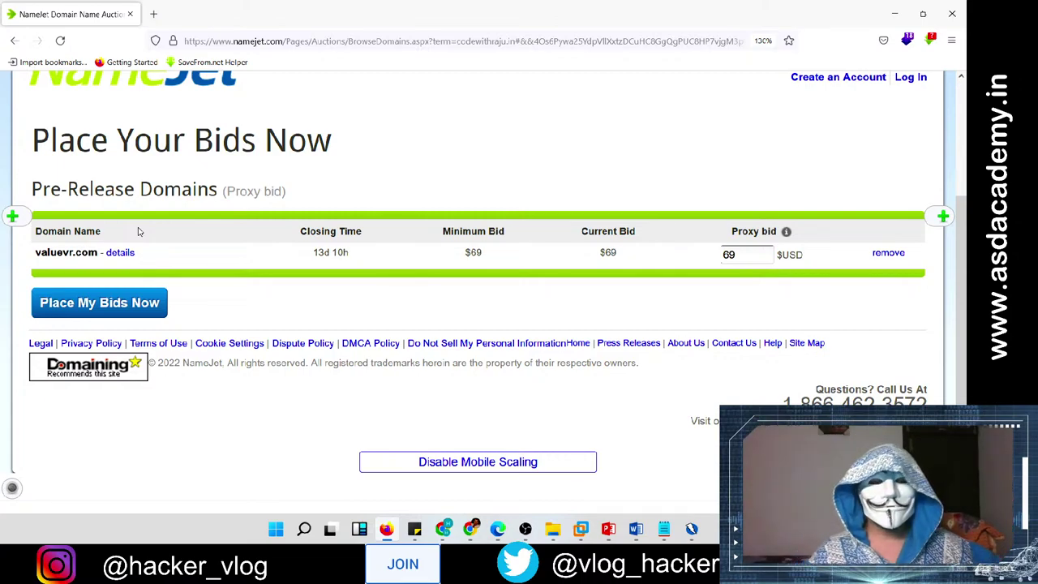
scroll(138, 232, up, 3)
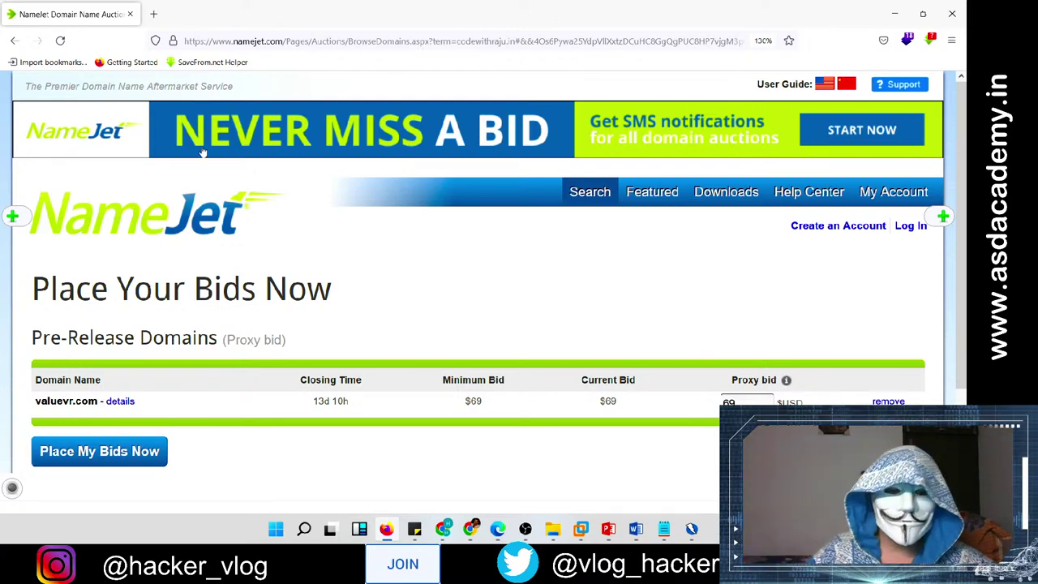
scroll(370, 308, down, 3)
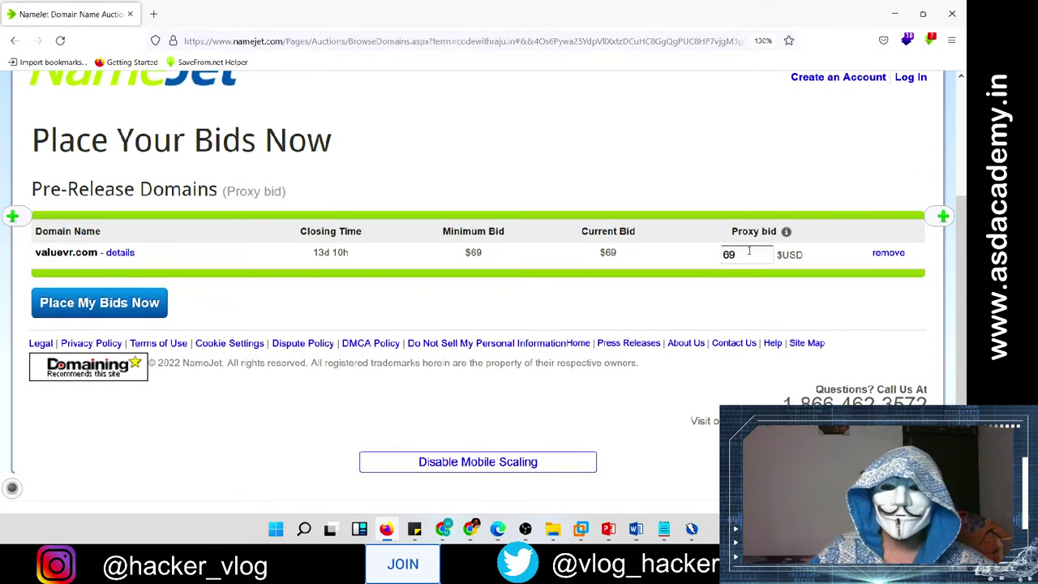
double_click(749, 253)
click(99, 302)
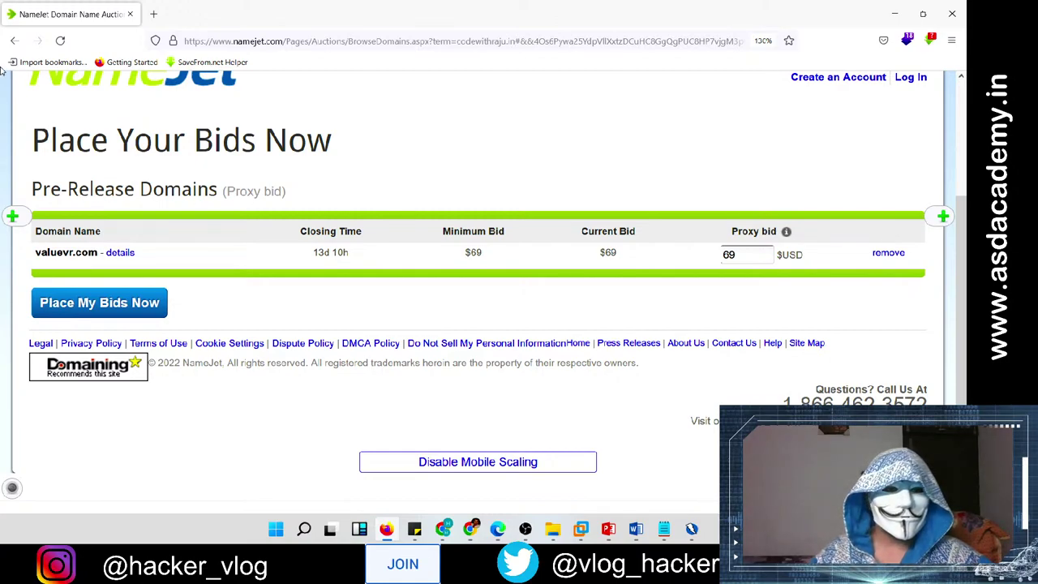
click(13, 40)
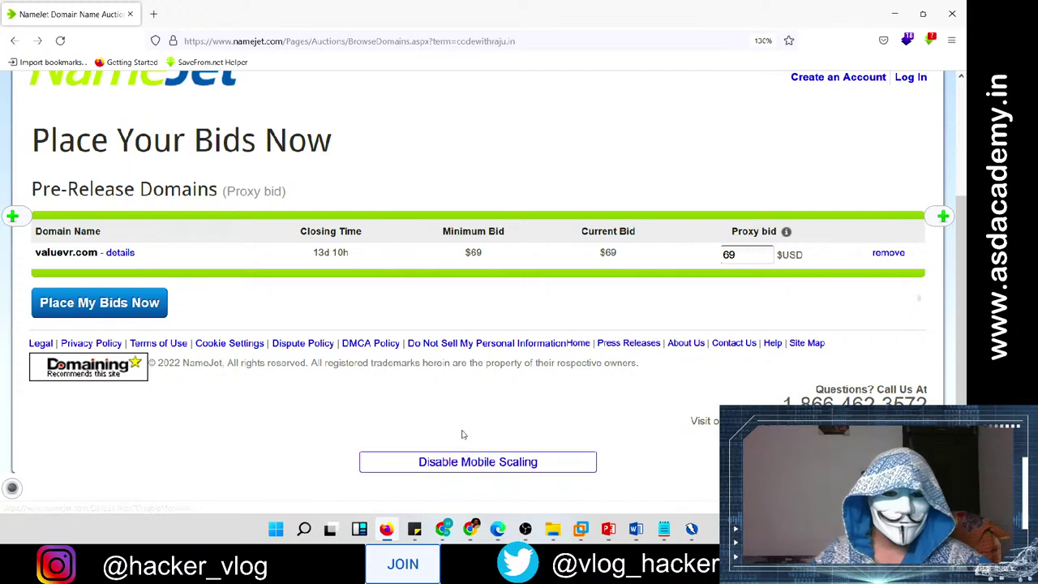
click(13, 40)
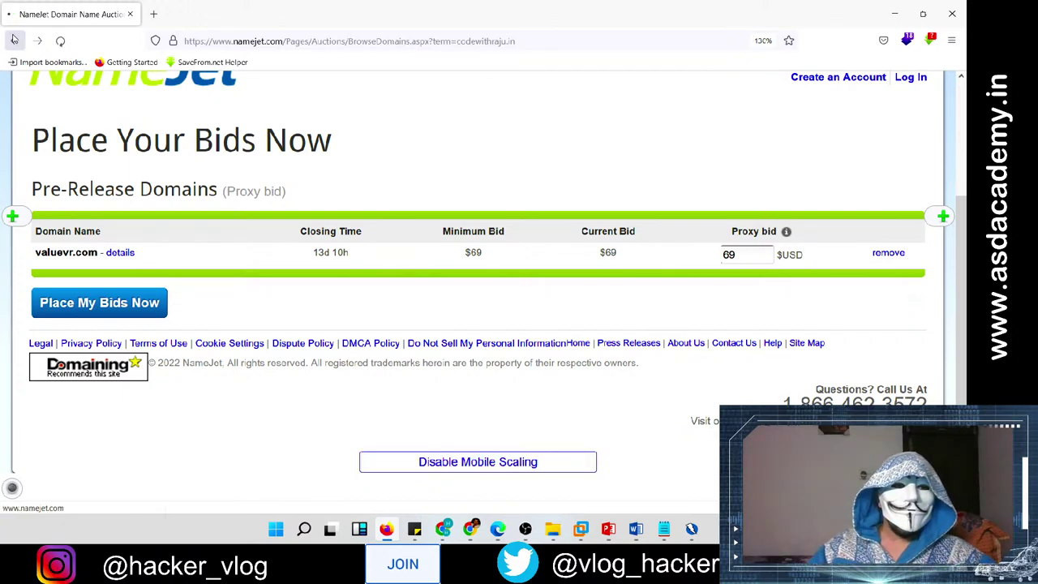
- Return to NameJet and search domains for codewithraju
click(38, 41)
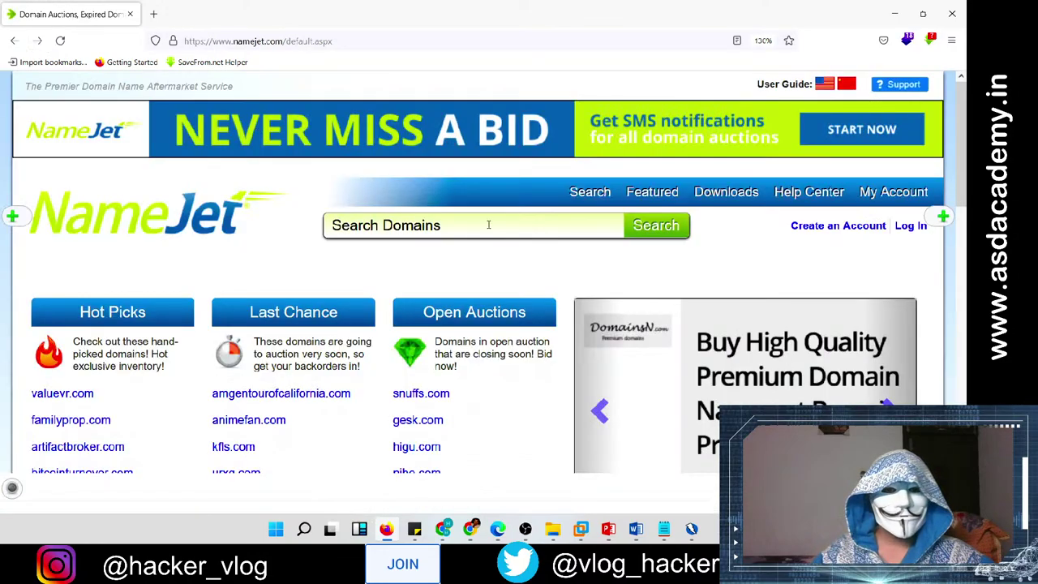
click(432, 223)
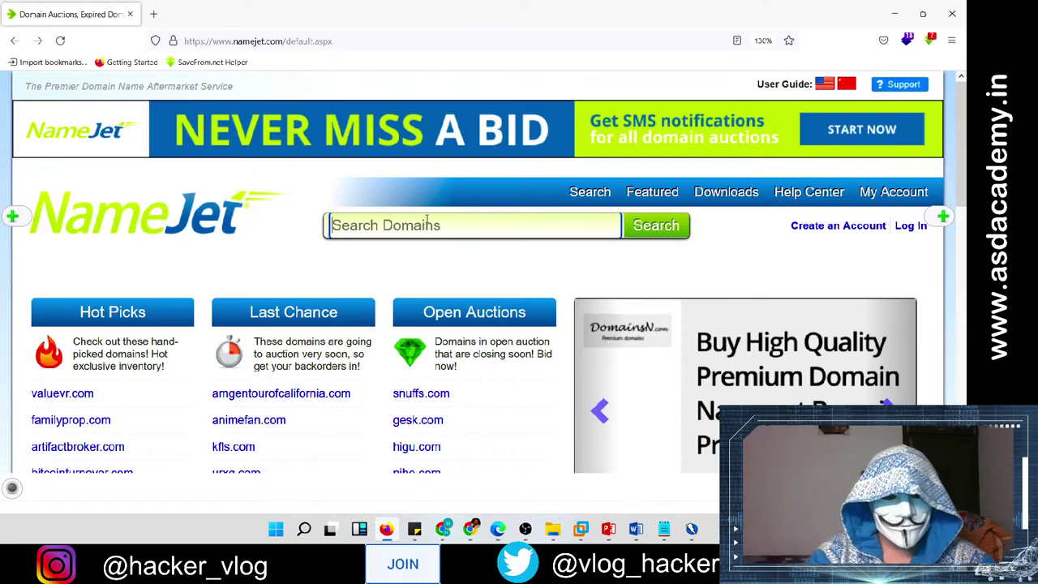
text(codewithr)
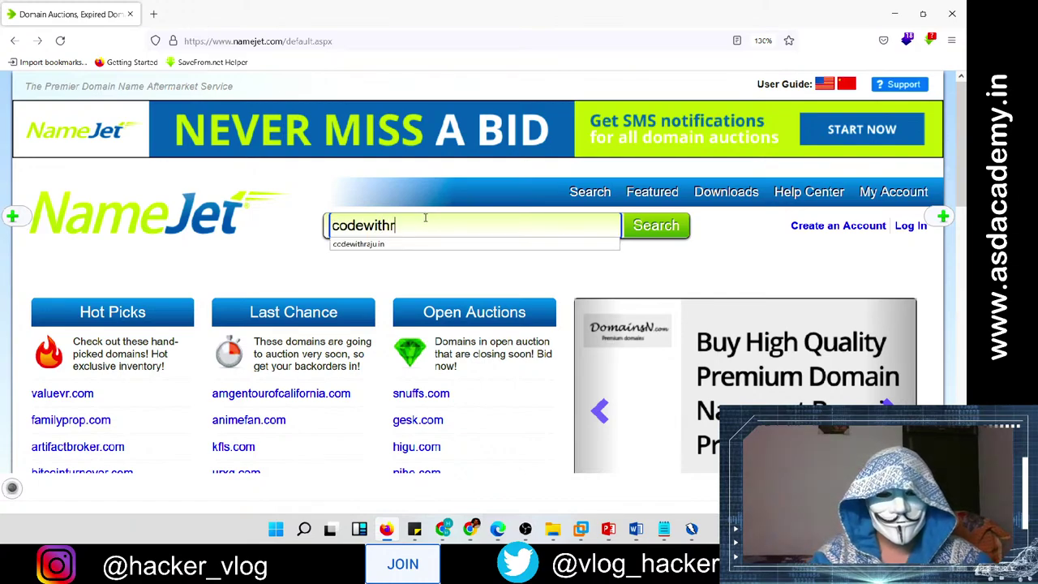
text(aju)
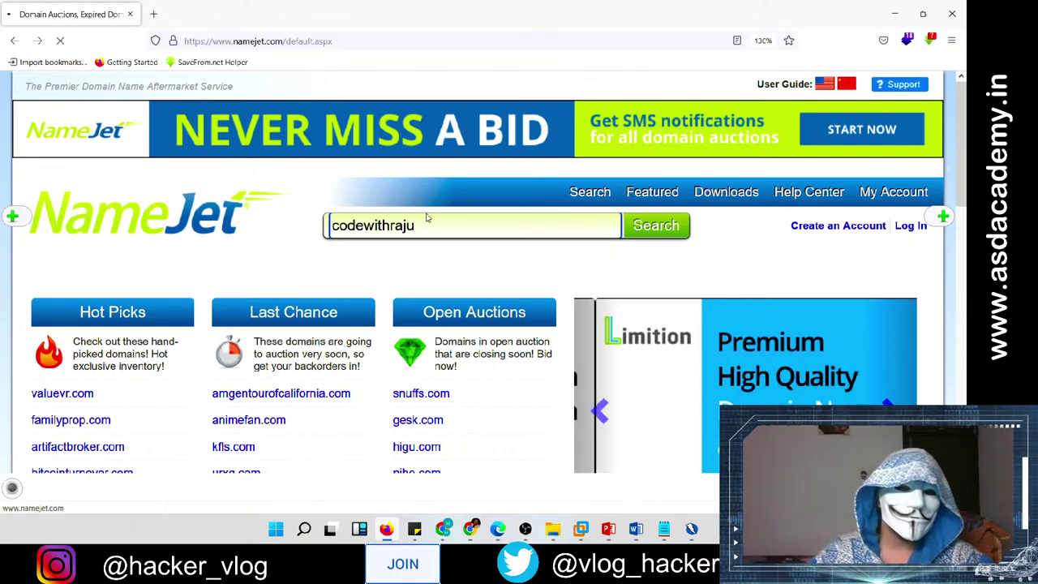
click(666, 227)
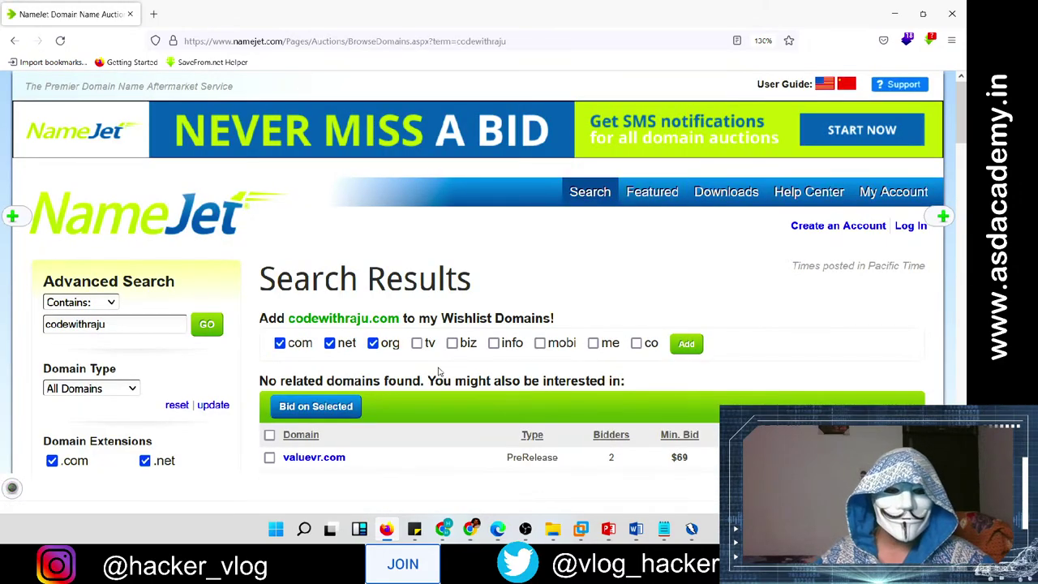
scroll(438, 371, down, 3)
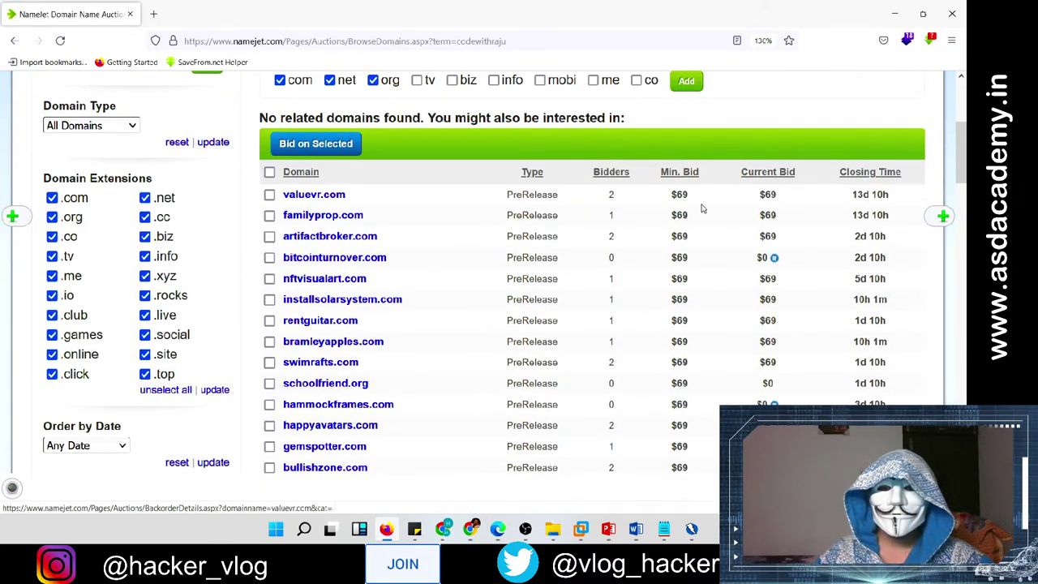
scroll(688, 206, down, 1)
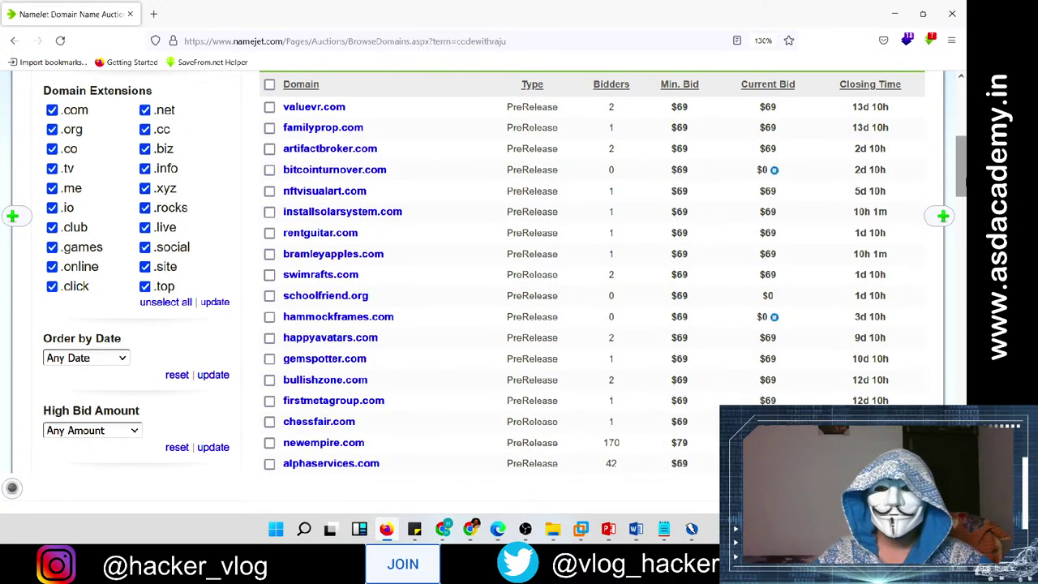
- Re-sort the codewithraju results table, then go back to the unsorted list
drag(855, 172, 900, 173)
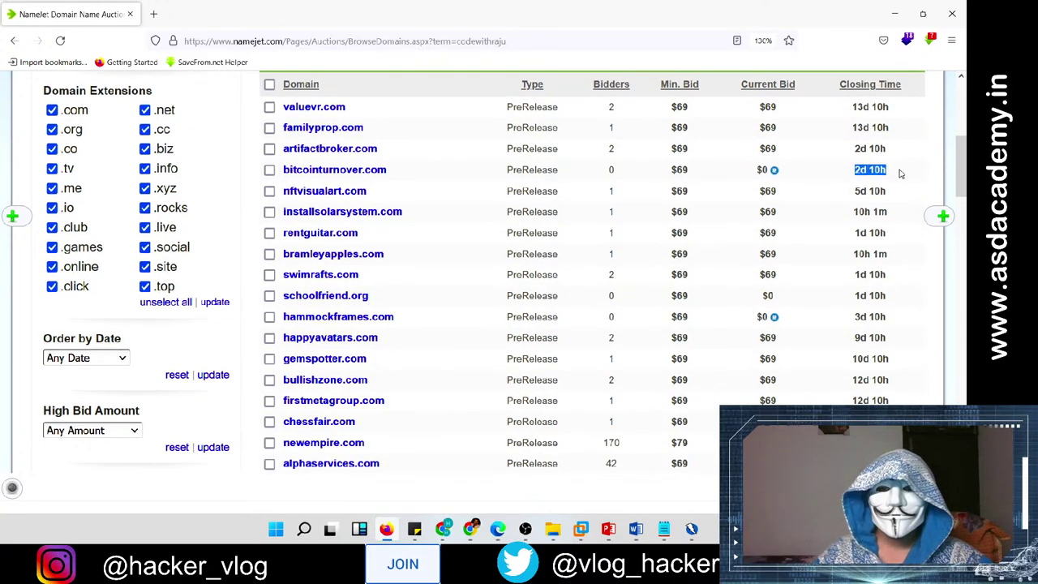
scroll(900, 173, down, 3)
scroll(169, 134, up, 5)
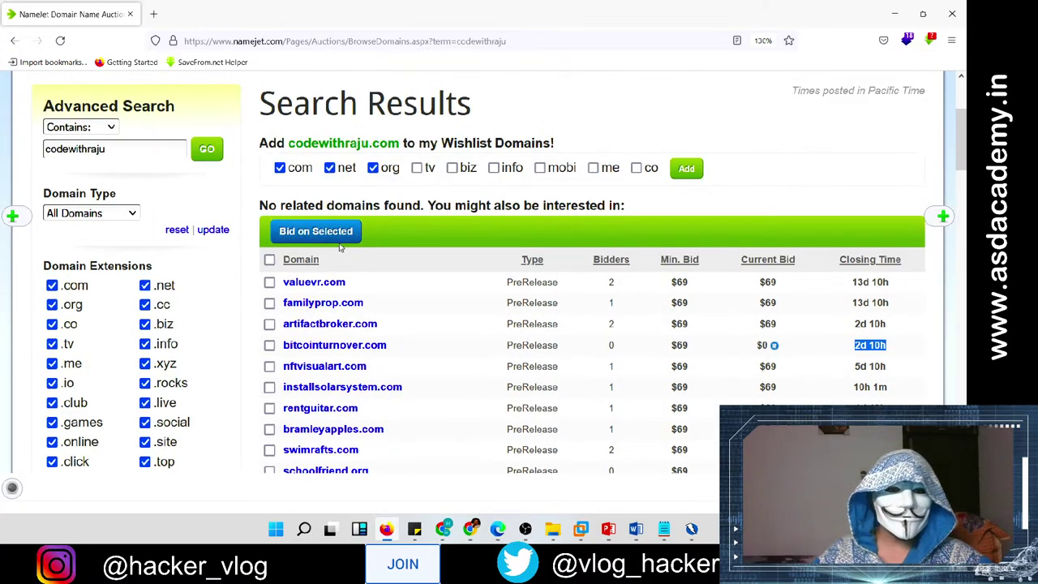
scroll(377, 170, down, 1)
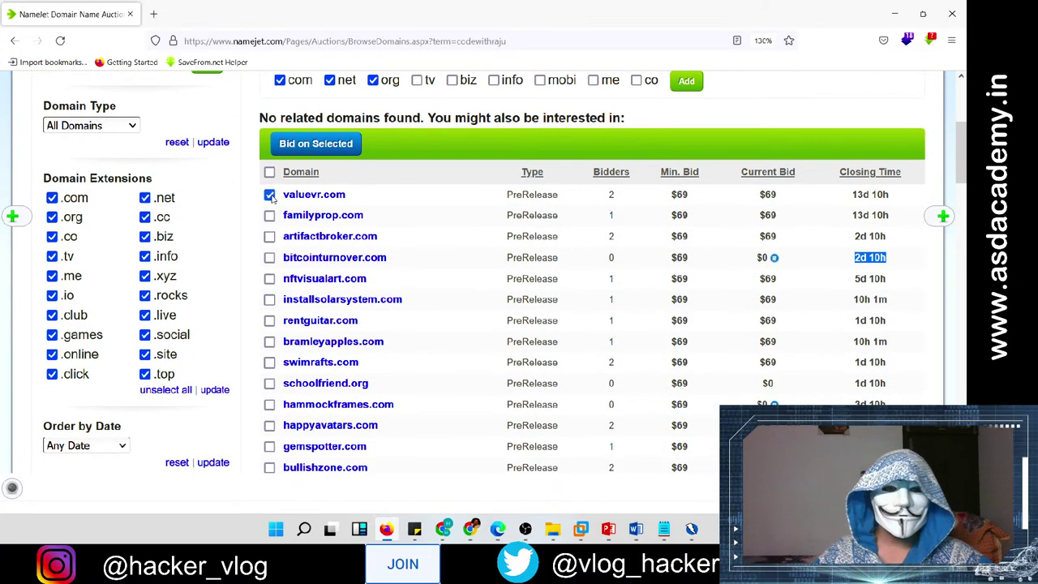
click(679, 171)
scroll(679, 169, down, 12)
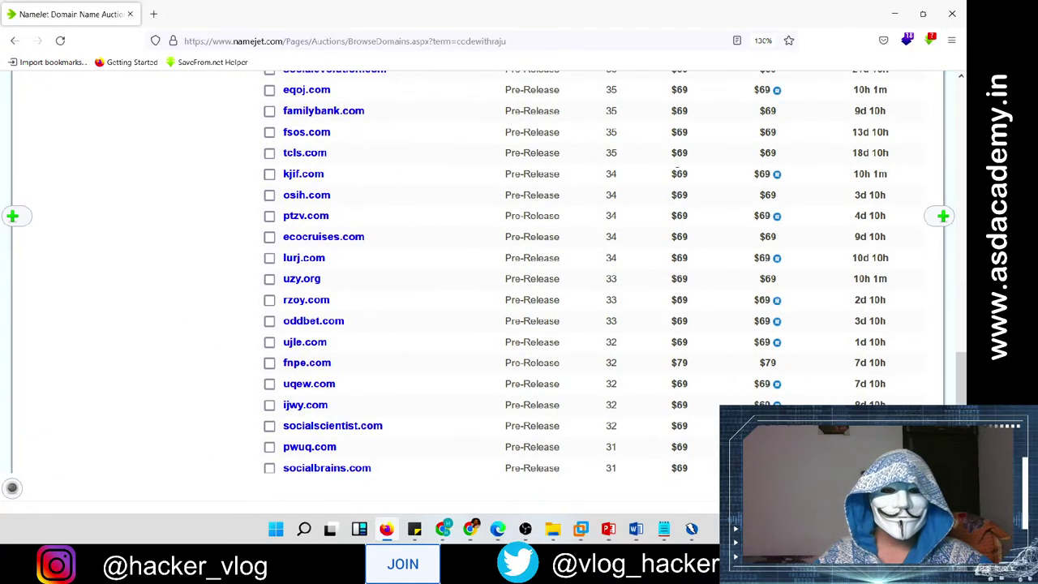
scroll(707, 278, up, 10)
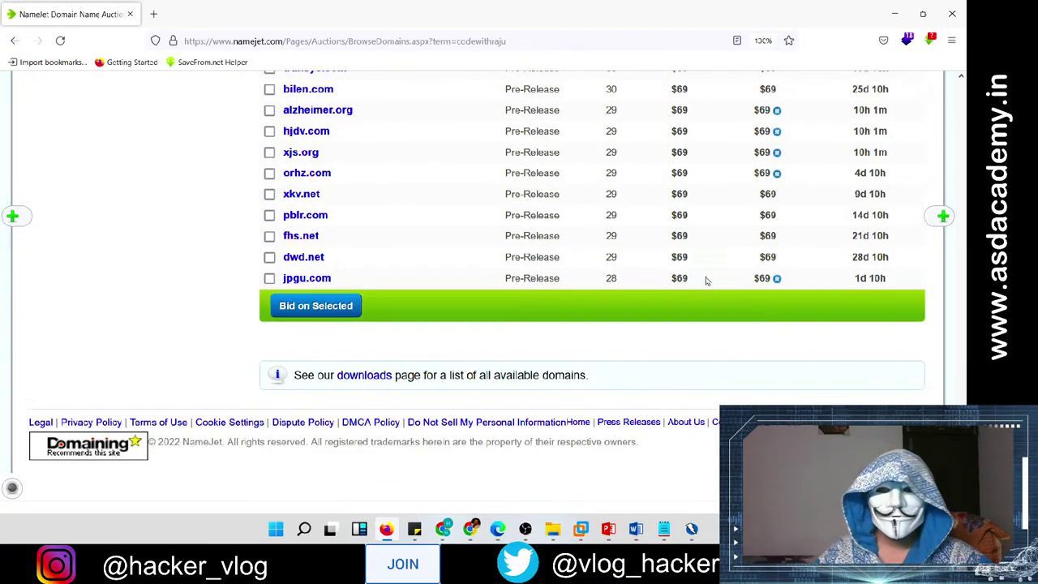
key(alt+Left)
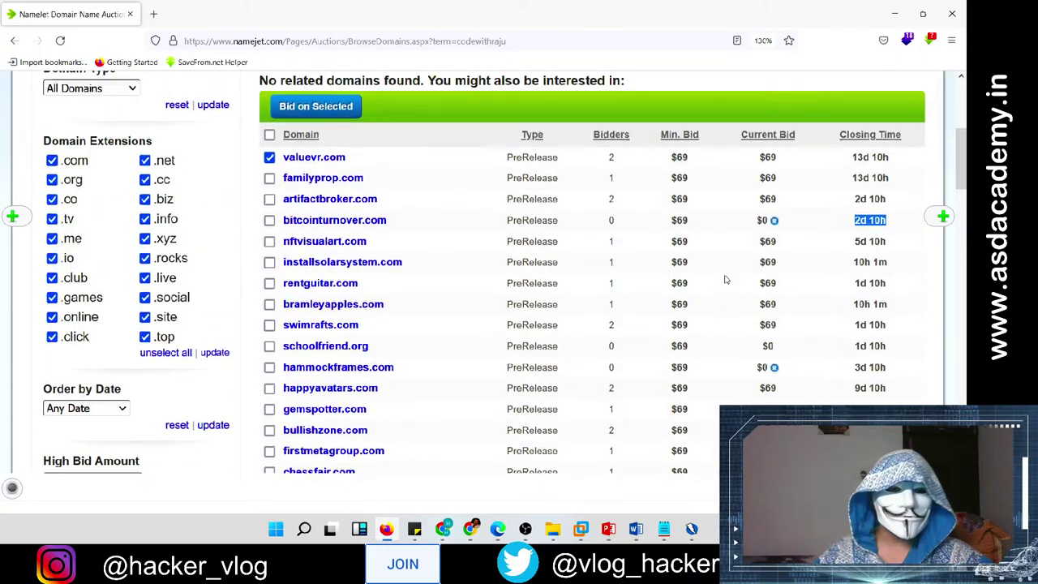
scroll(726, 279, up, 5)
scroll(726, 279, down, 2)
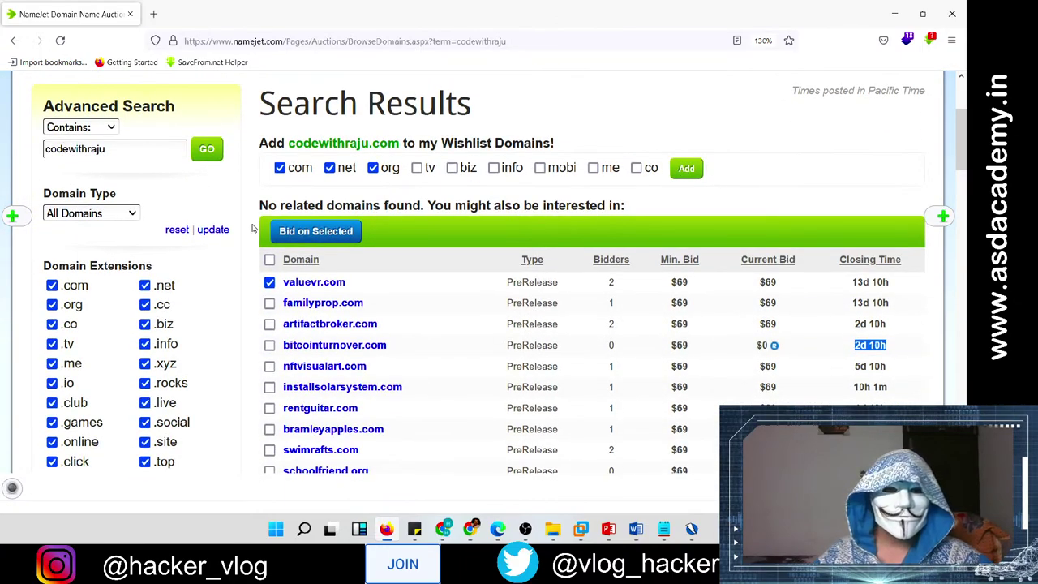
scroll(305, 235, up, 2)
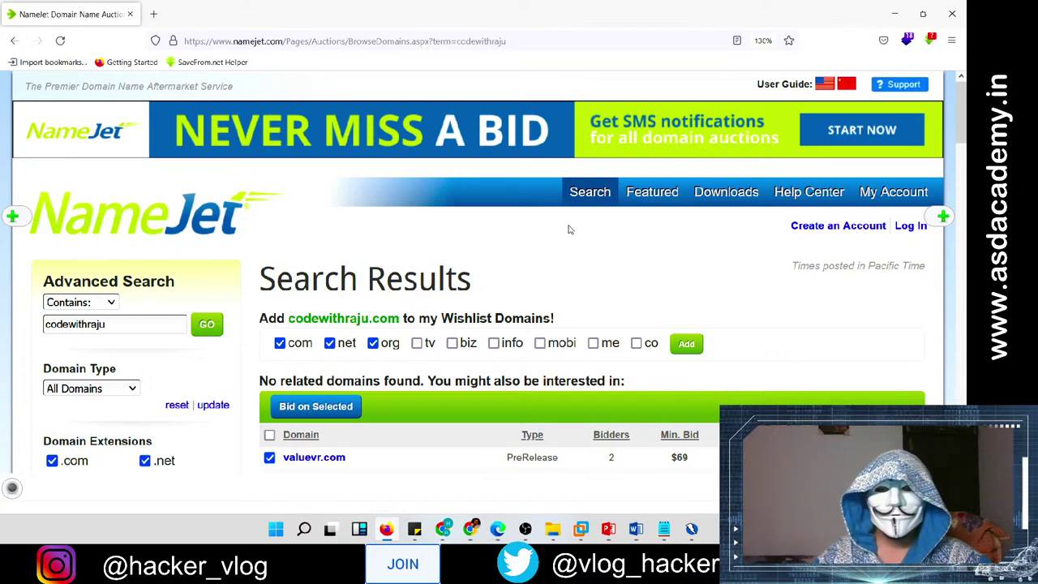
- From featured auctions, view all domains in the Domainsn.com auction and select its auction ID in the URL
click(673, 195)
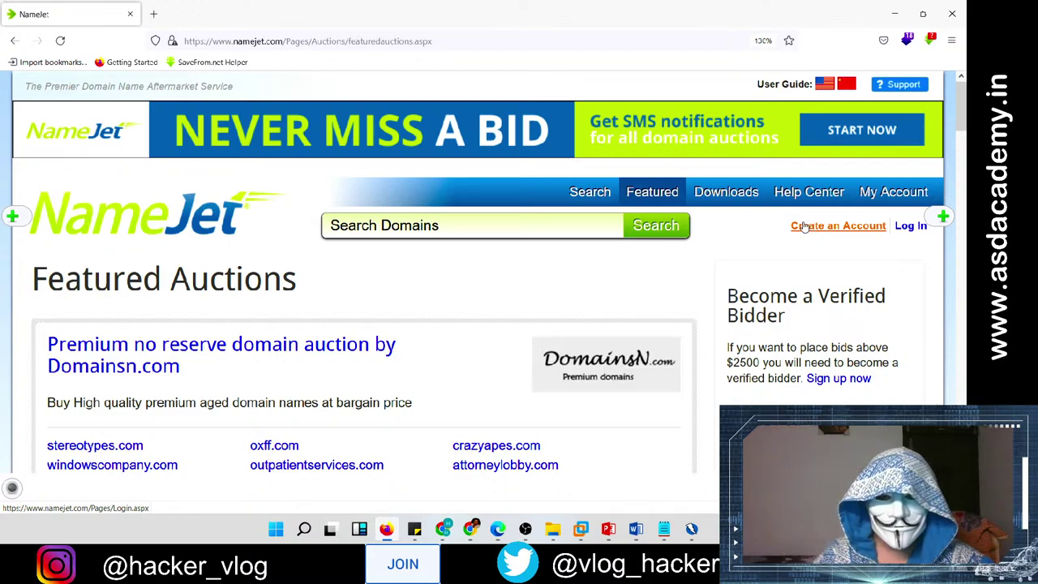
scroll(641, 207, down, 3)
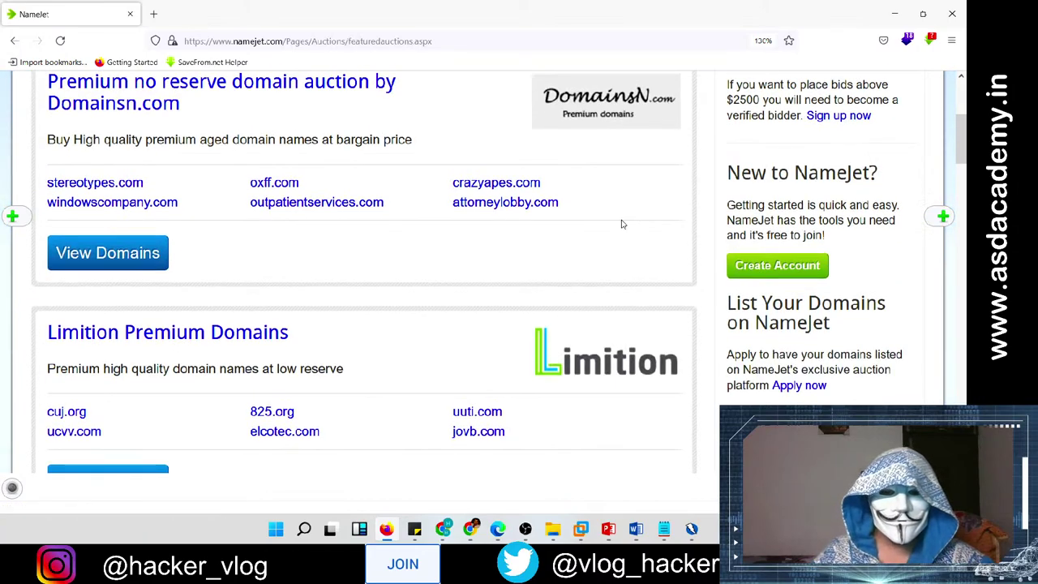
scroll(533, 317, down, 2)
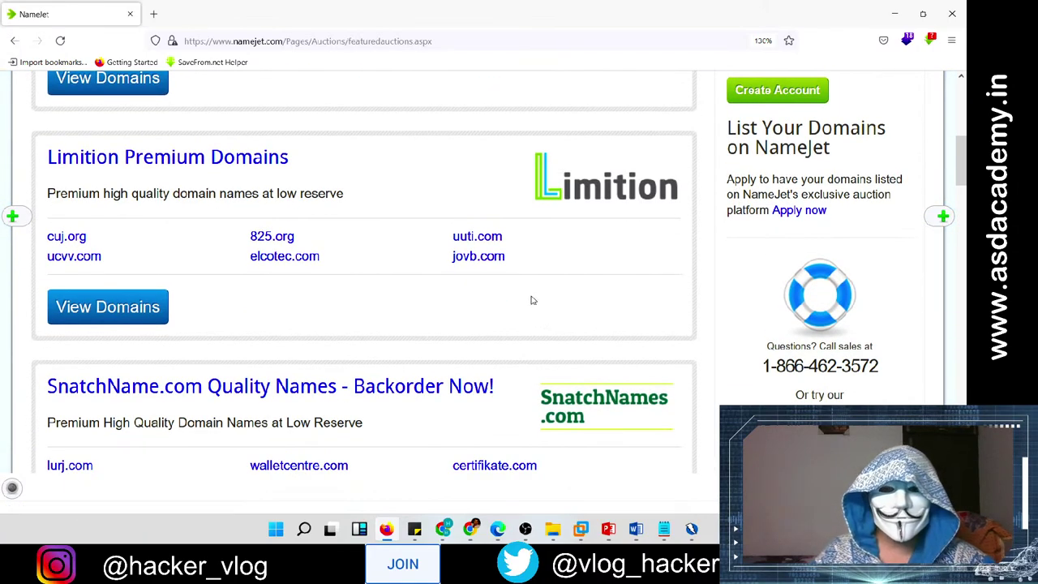
scroll(533, 301, up, 3)
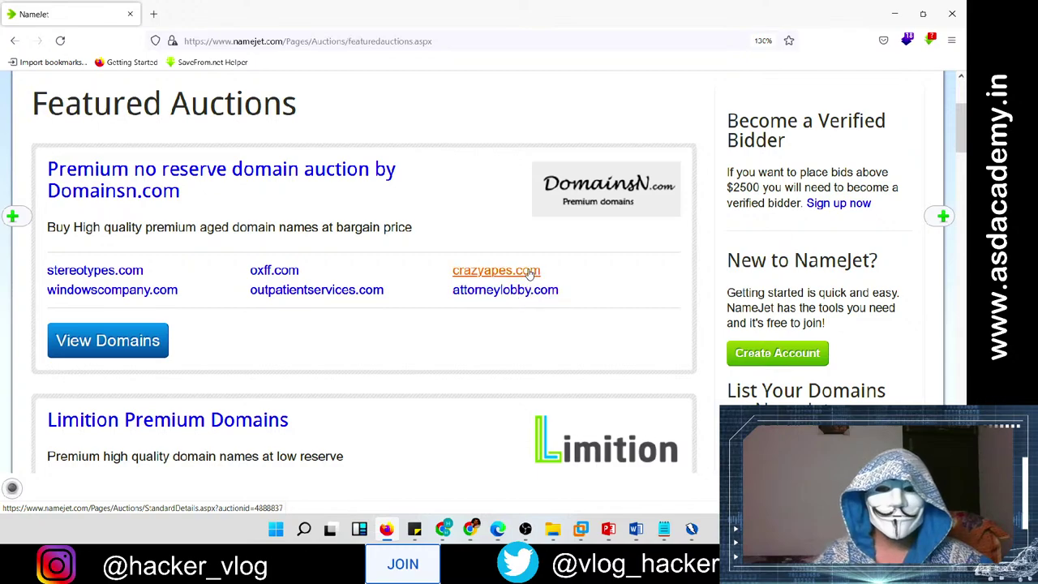
click(124, 350)
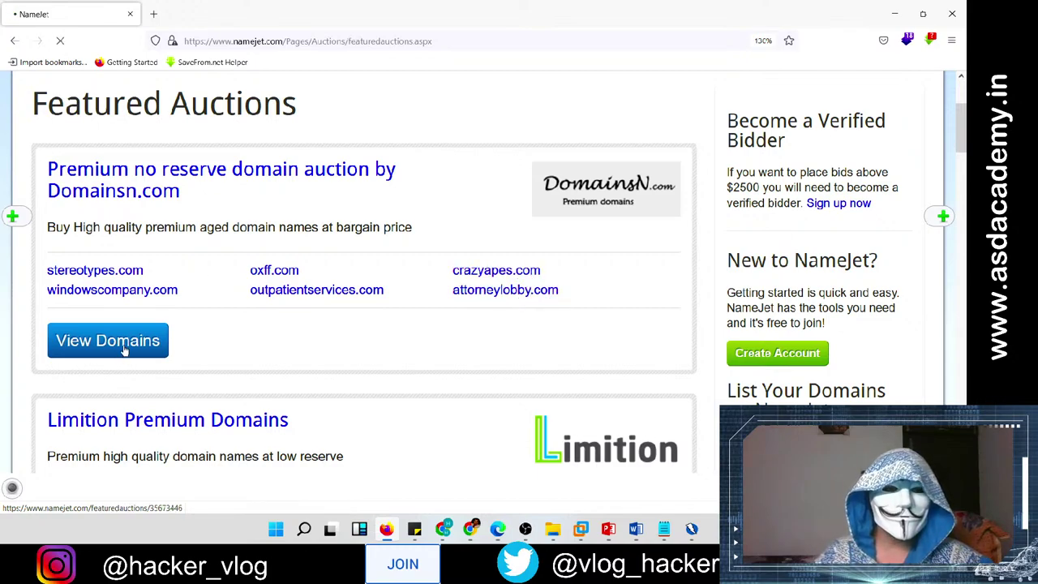
scroll(114, 357, down, 5)
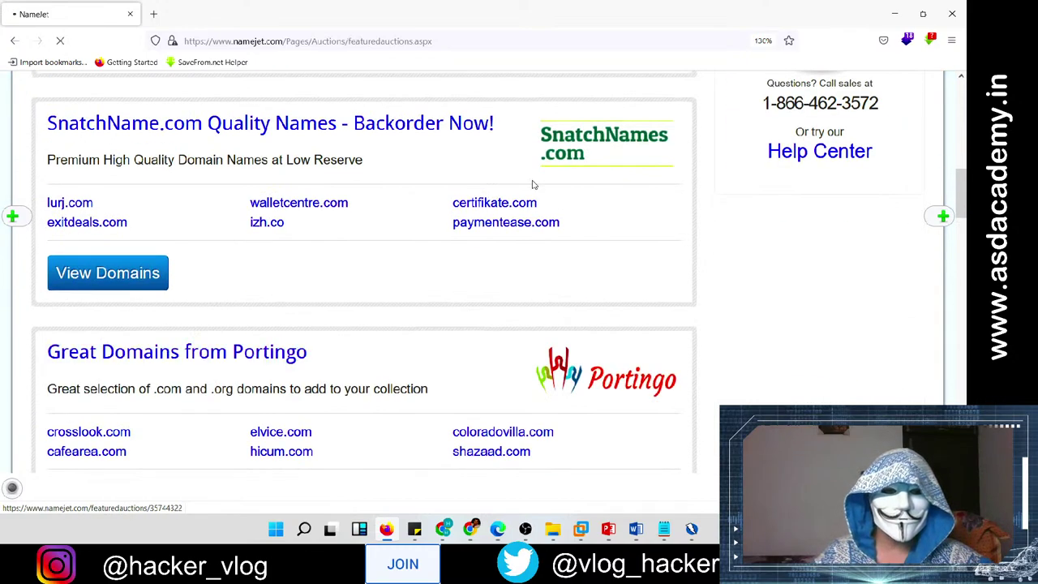
scroll(366, 246, up, 5)
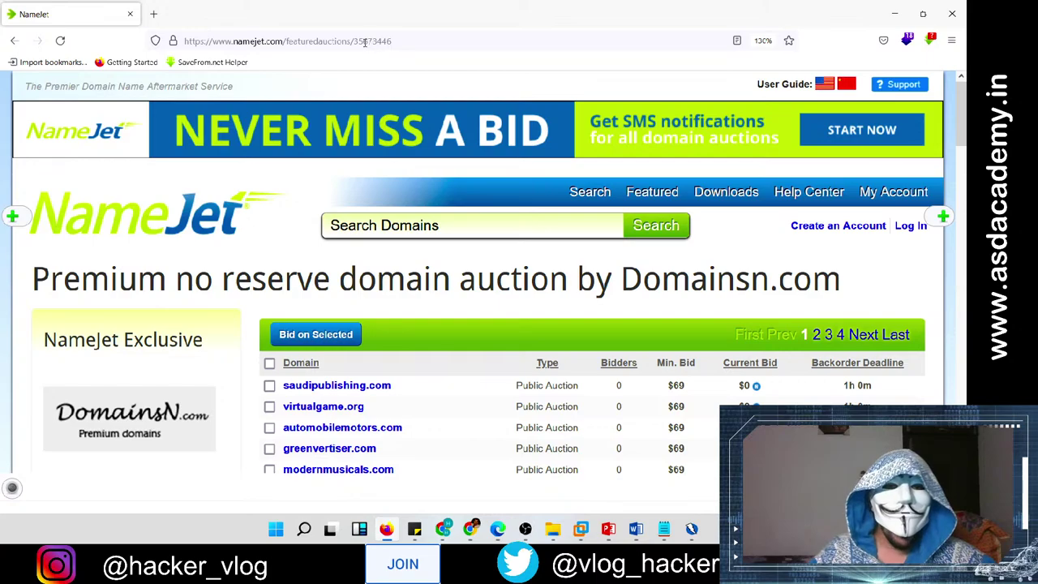
drag(354, 40, 439, 42)
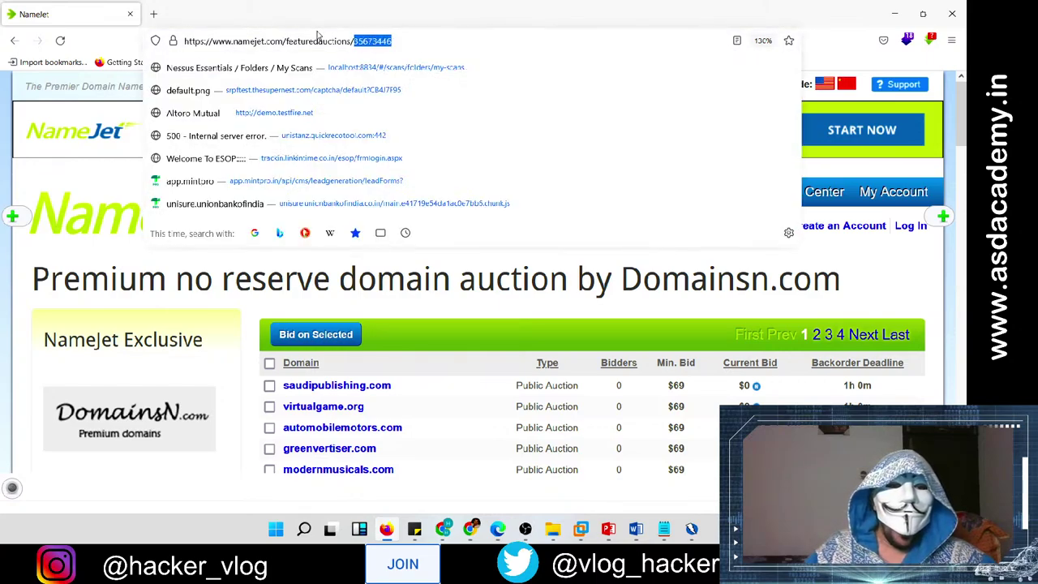
scroll(321, 368, down, 4)
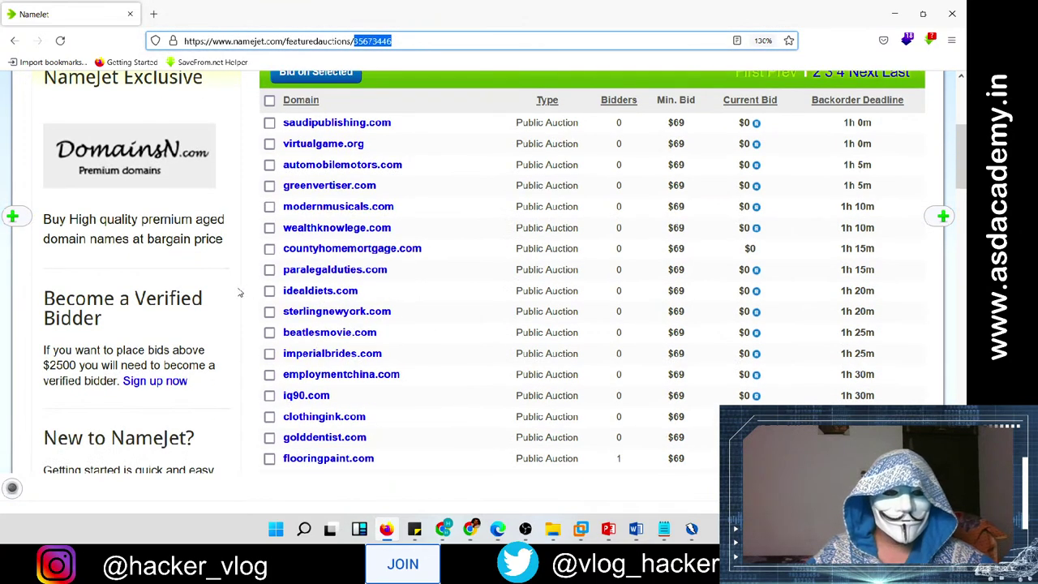
scroll(322, 368, up, 5)
- Copy the link to the Friday, September 30, 2022 Pending Delete list on the Downloads page
click(718, 190)
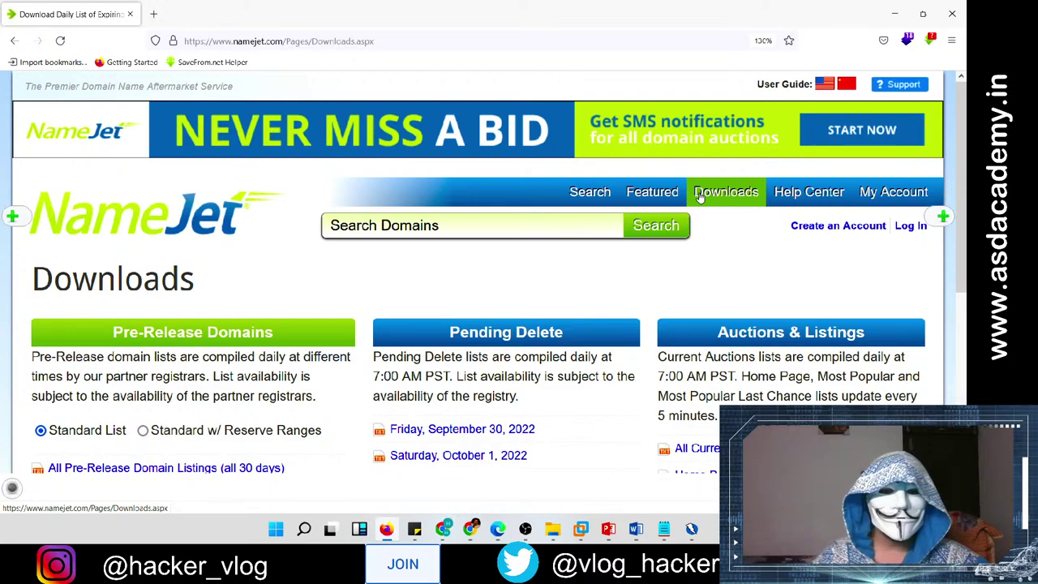
scroll(609, 206, down, 3)
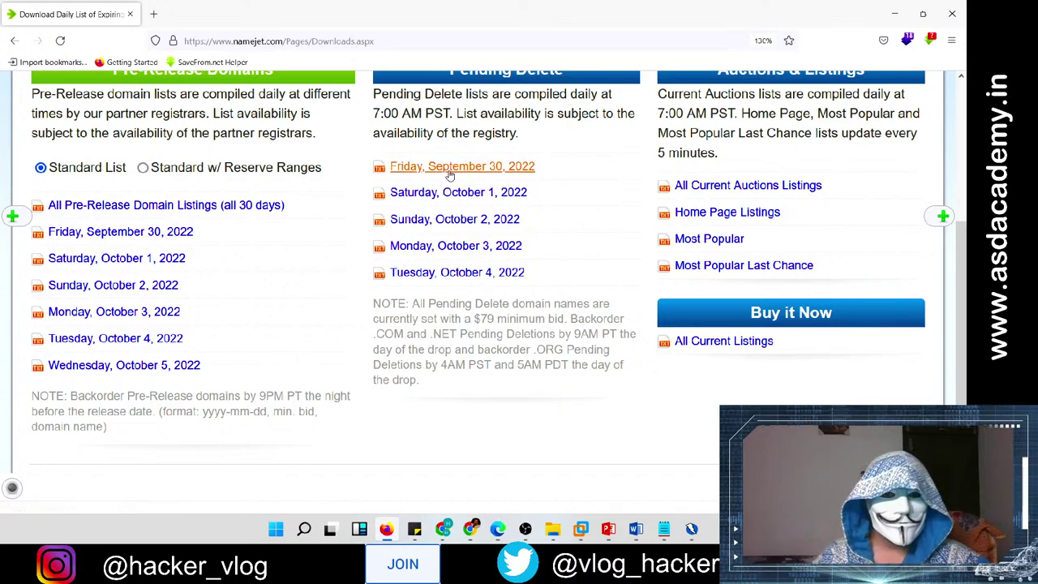
right_click(456, 171)
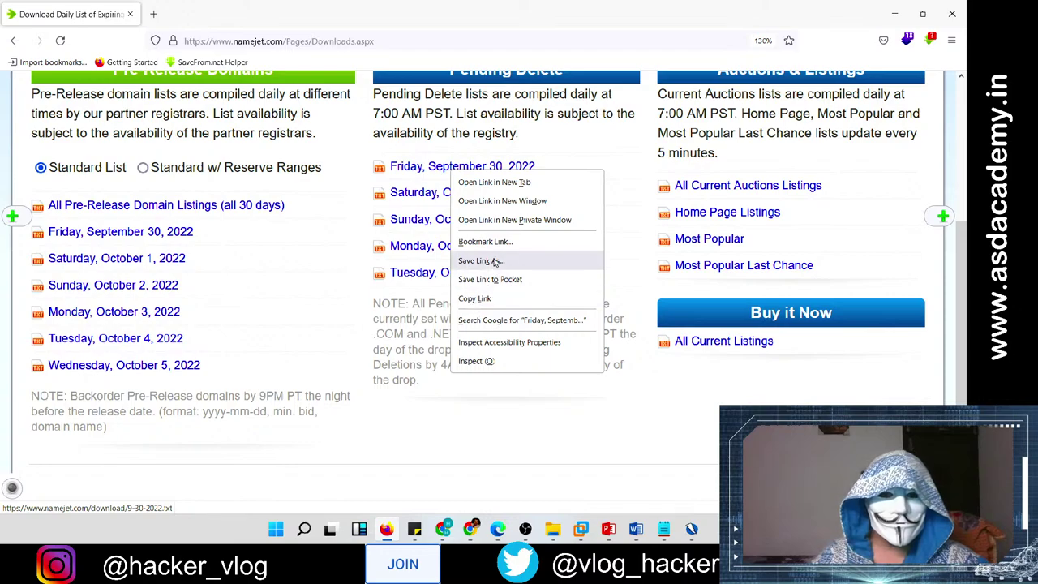
click(487, 298)
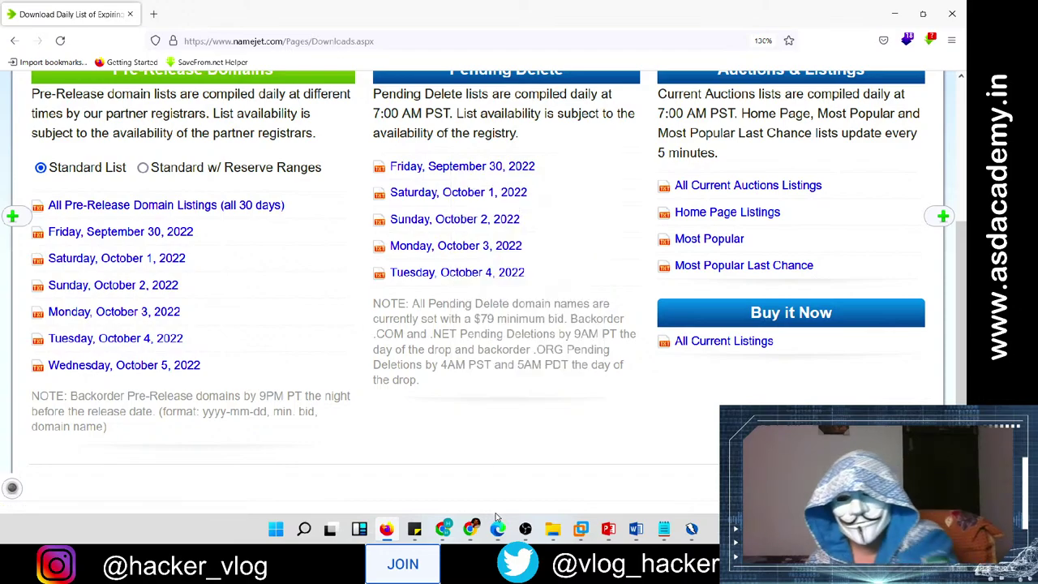
mouse_move(617, 522)
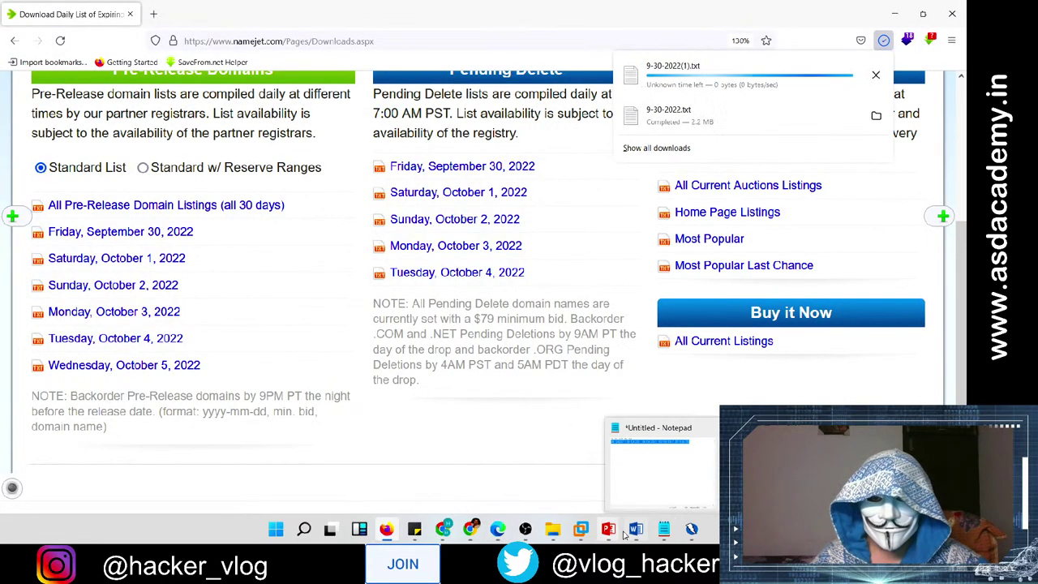
click(636, 529)
key(ctrl+v)
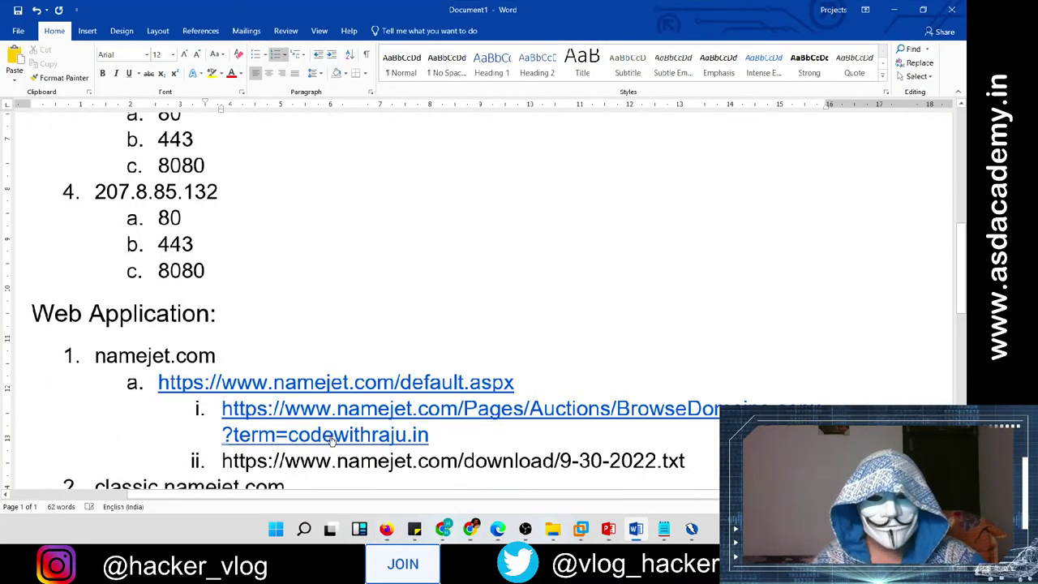
key(Return)
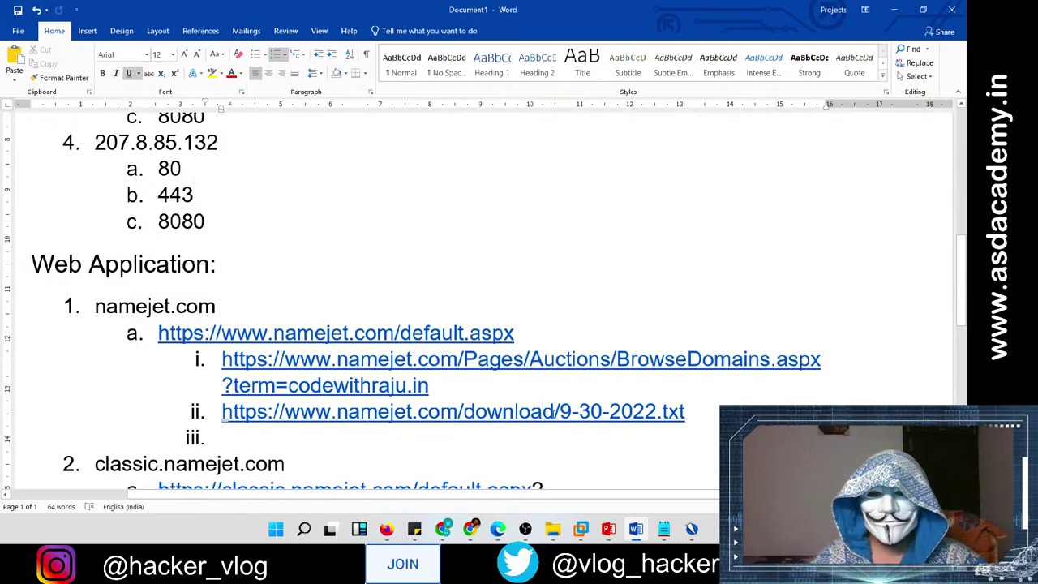
drag(555, 411, 463, 410)
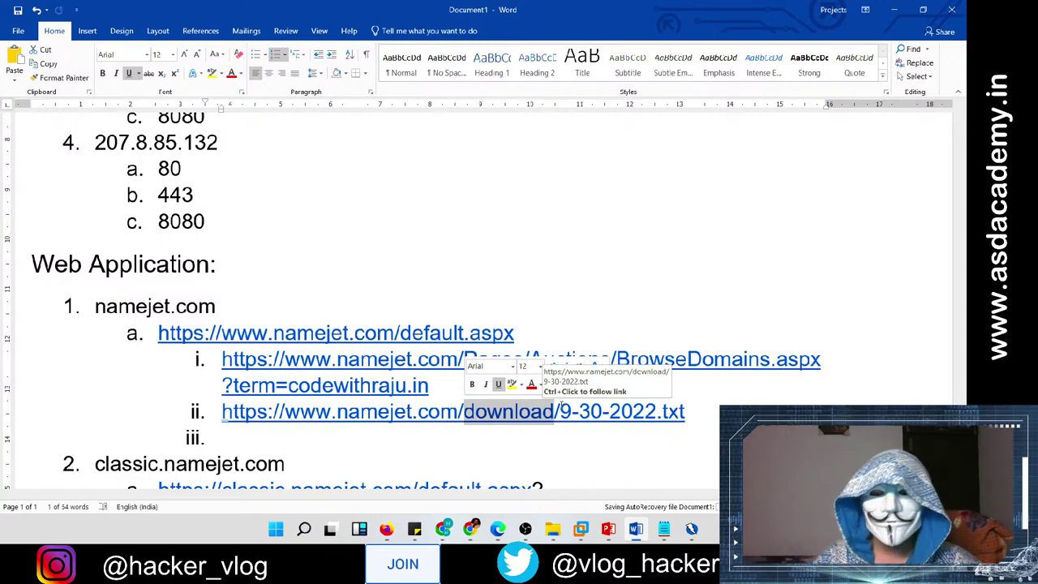
- Return to the browser and open NameJet's My Account free signup and login page
click(643, 532)
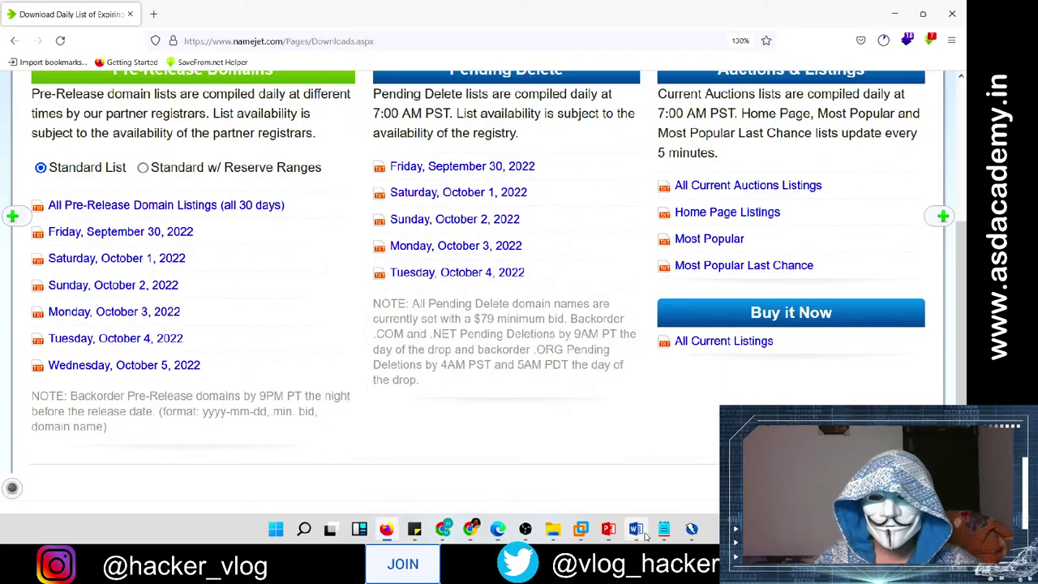
scroll(512, 245, down, 3)
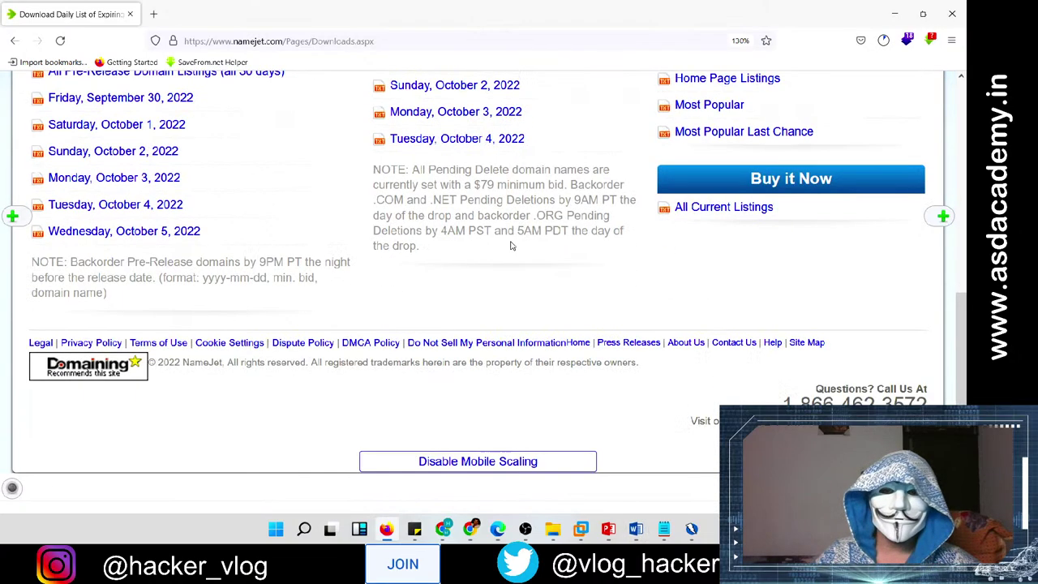
scroll(244, 350, up, 9)
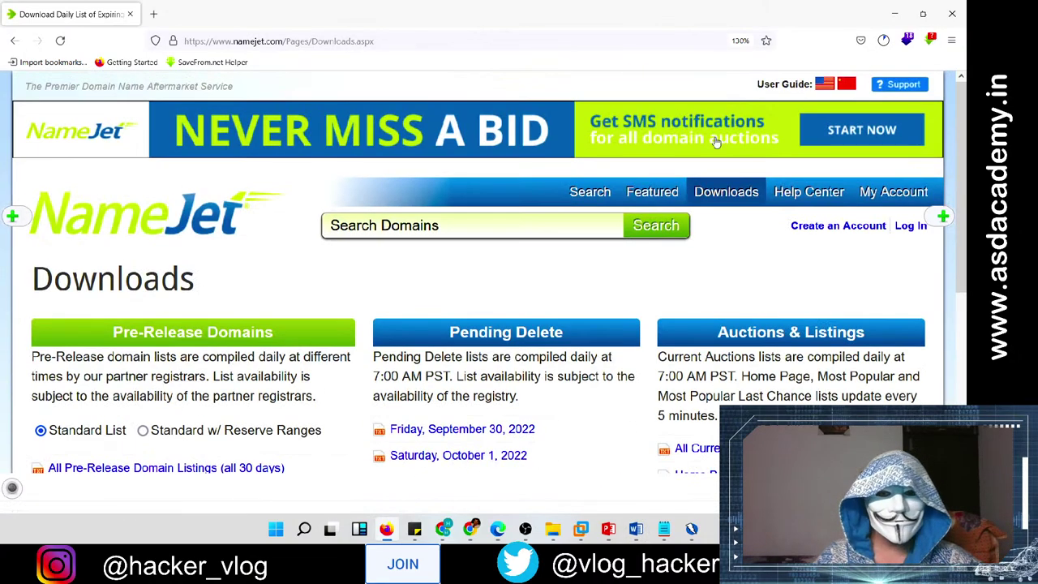
click(844, 194)
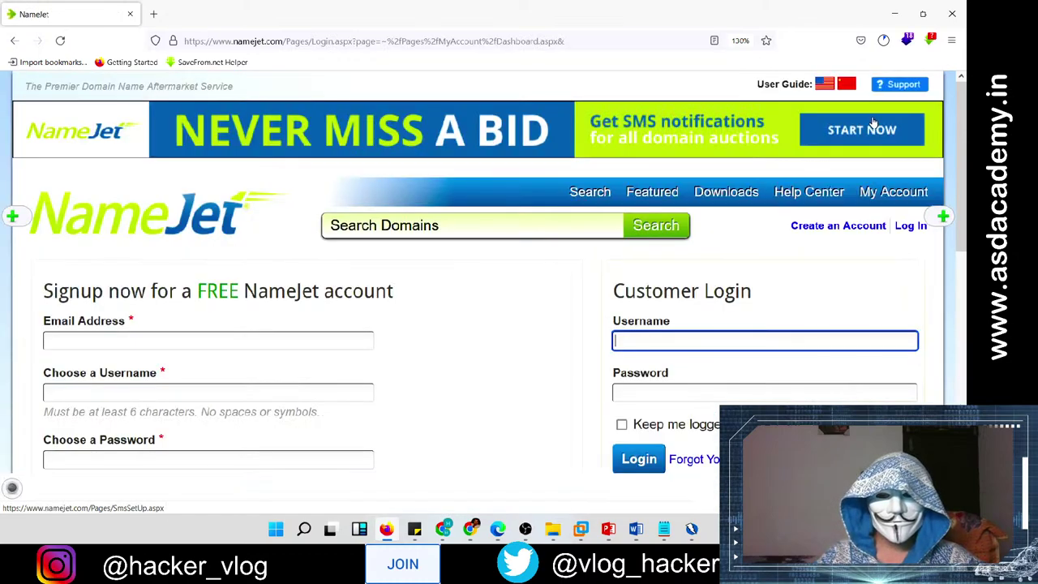
click(266, 336)
scroll(228, 334, down, 3)
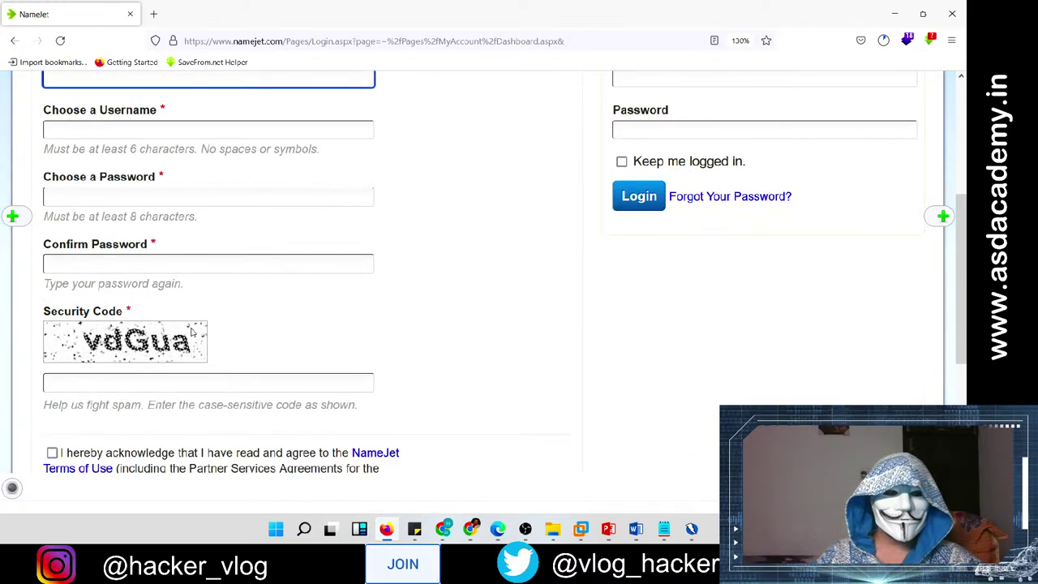
scroll(70, 227, up, 1)
click(96, 218)
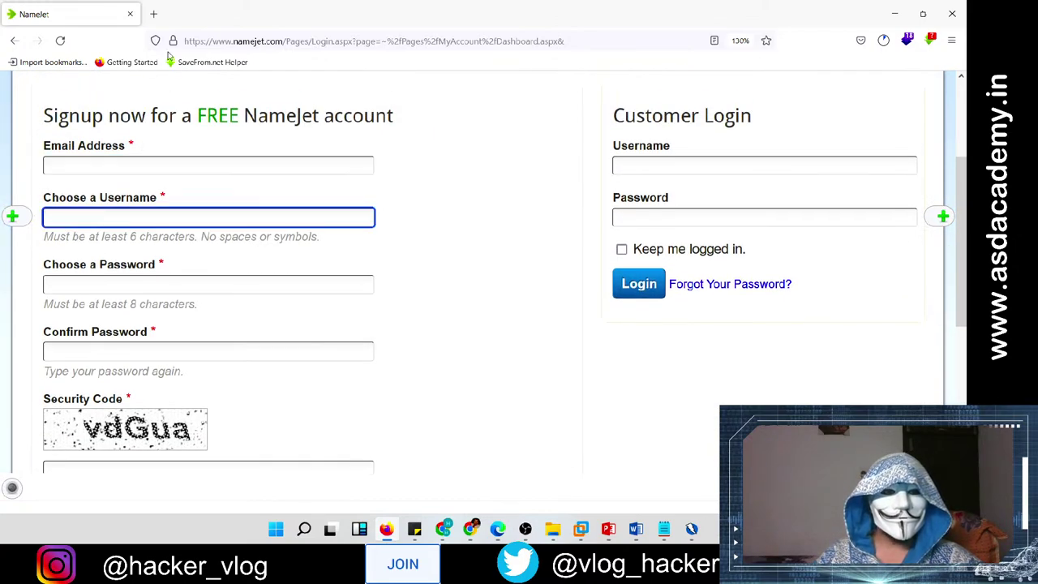
- Load getnada.com in a new tab, copy its temporary inbox address, and return to NameJet
mouse_move(470, 529)
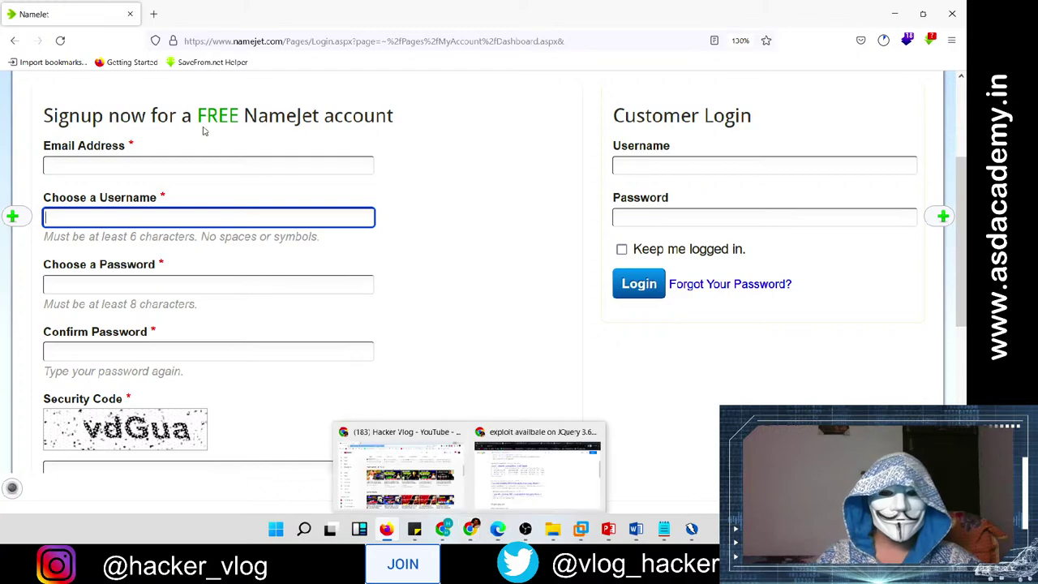
click(153, 14)
text(g)
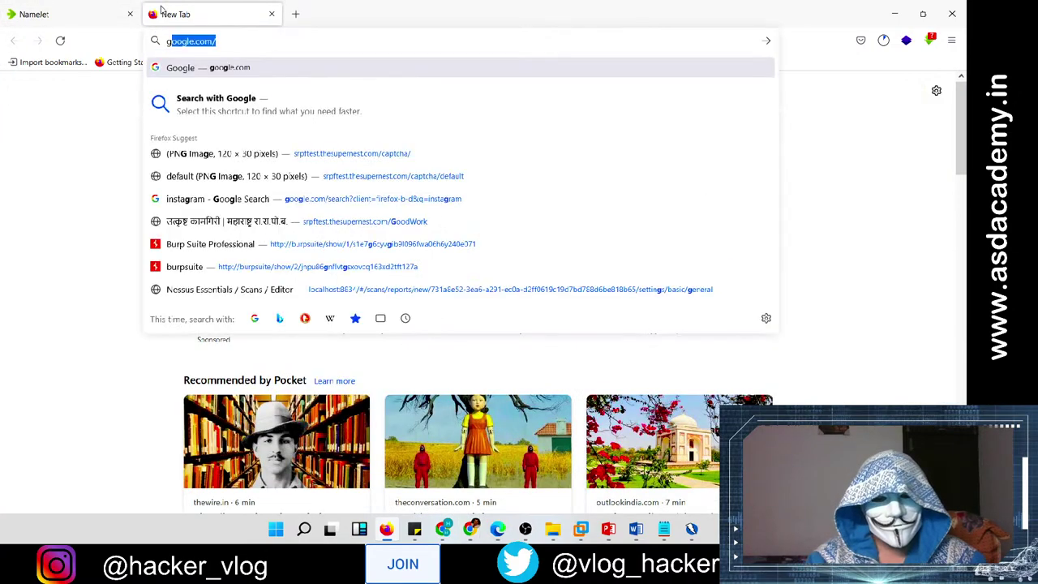
text(etnada.com)
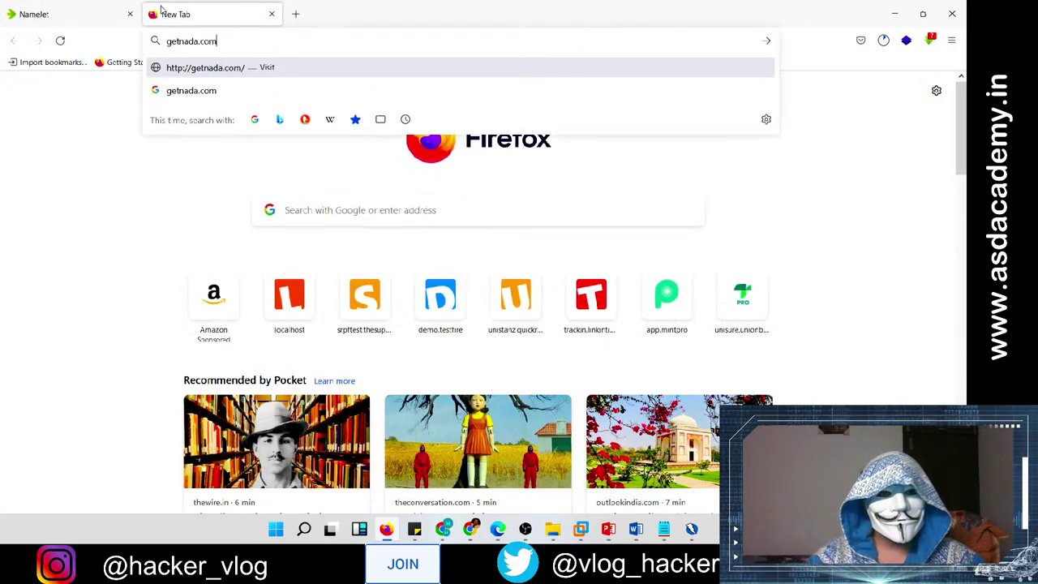
key(Return)
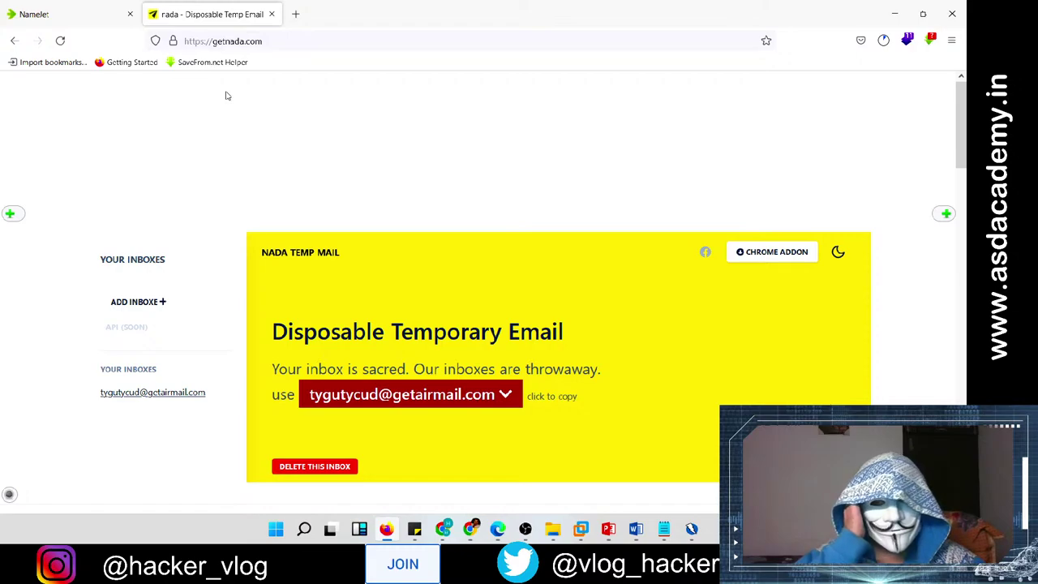
key(F5)
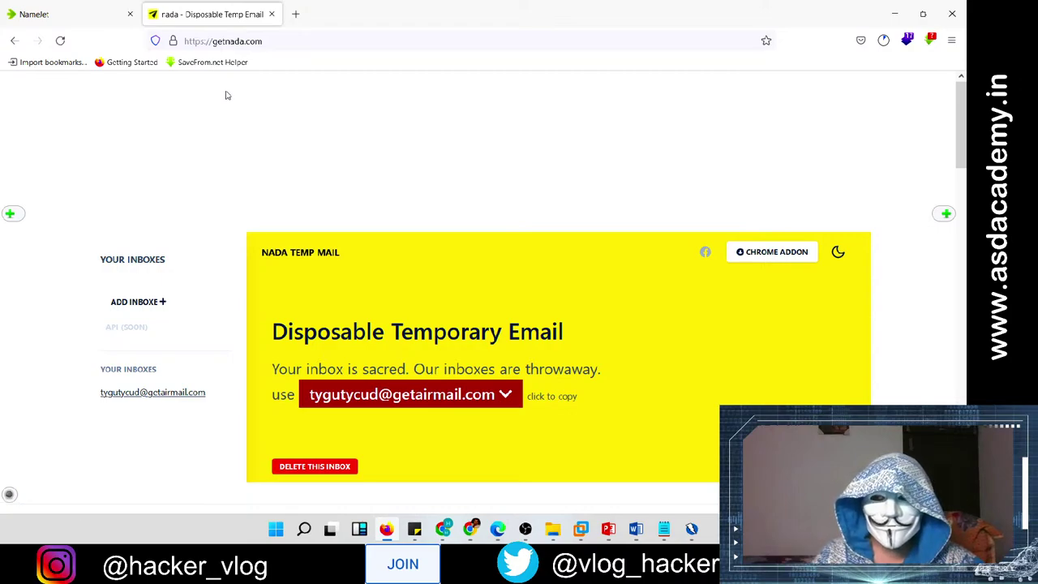
key(F5)
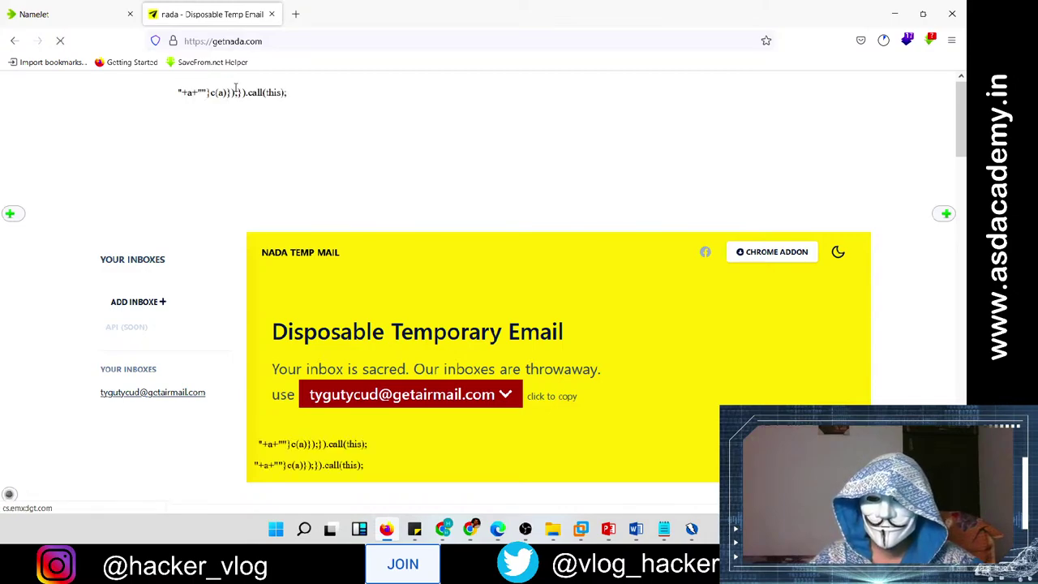
scroll(366, 319, down, 3)
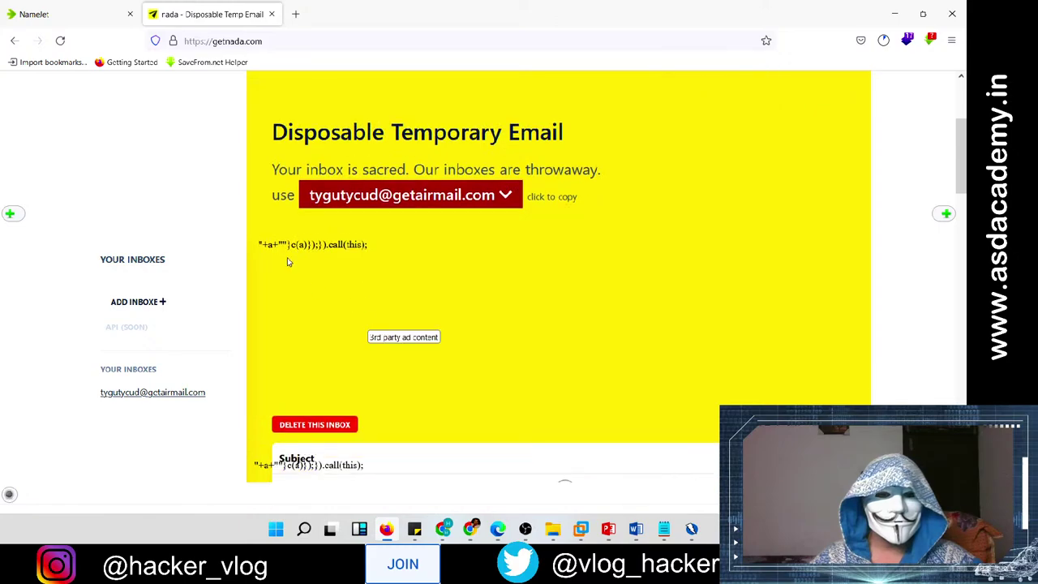
click(556, 197)
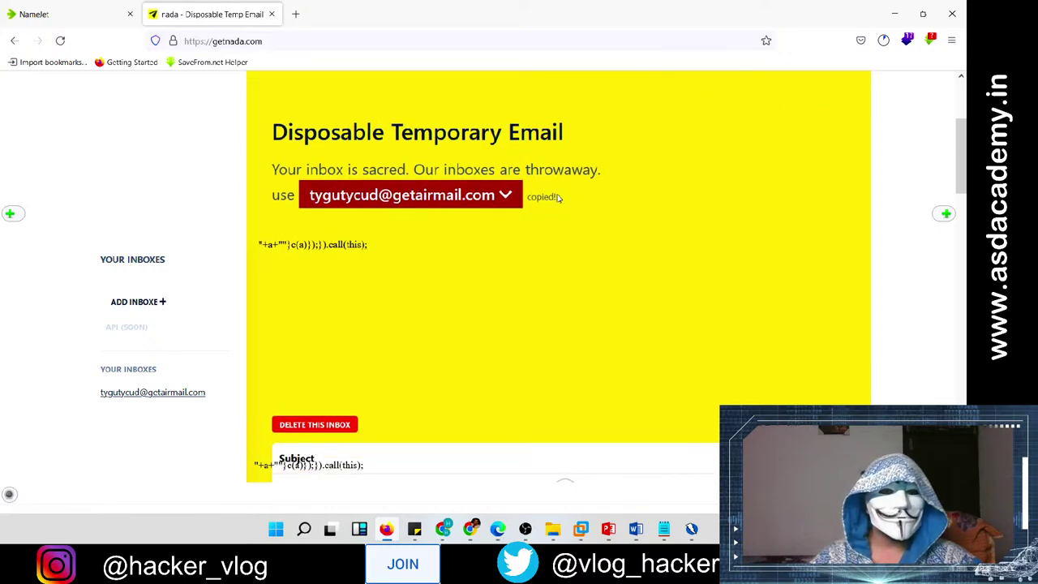
click(46, 18)
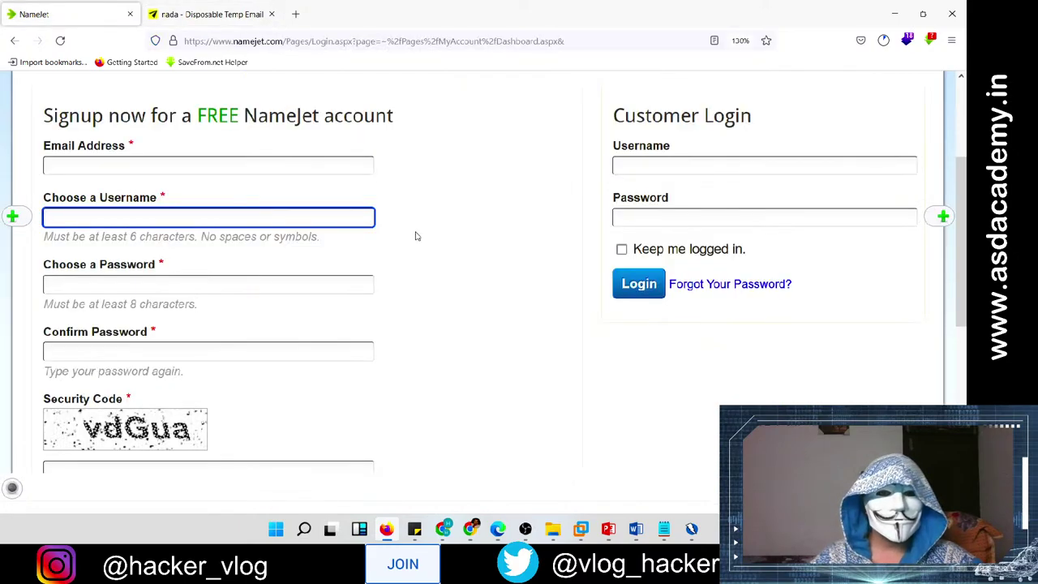
- Paste the temporary inbox address into Email Address and enter a username
click(166, 166)
key(ctrl+v)
click(155, 213)
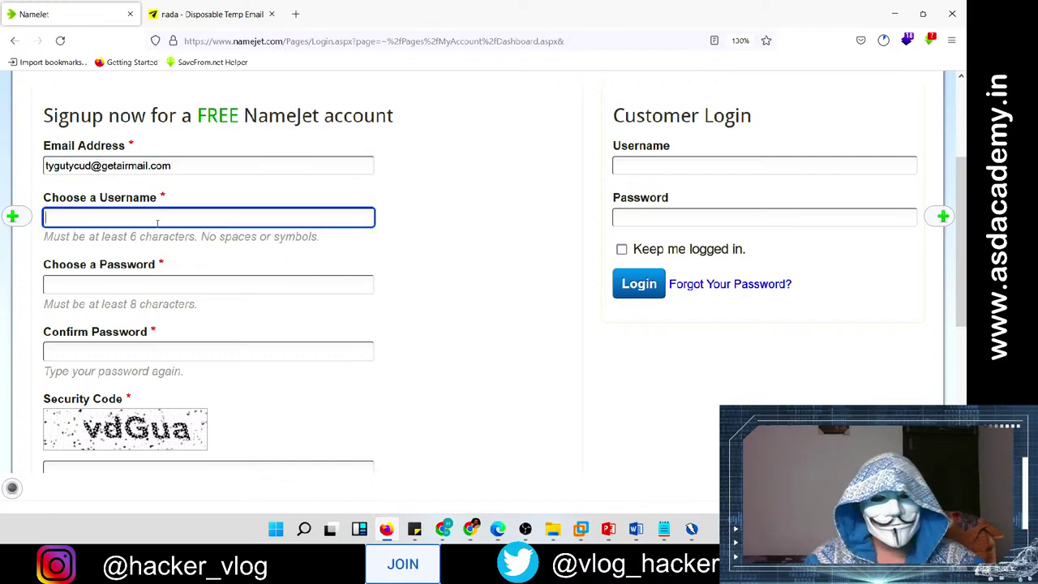
text(tech)
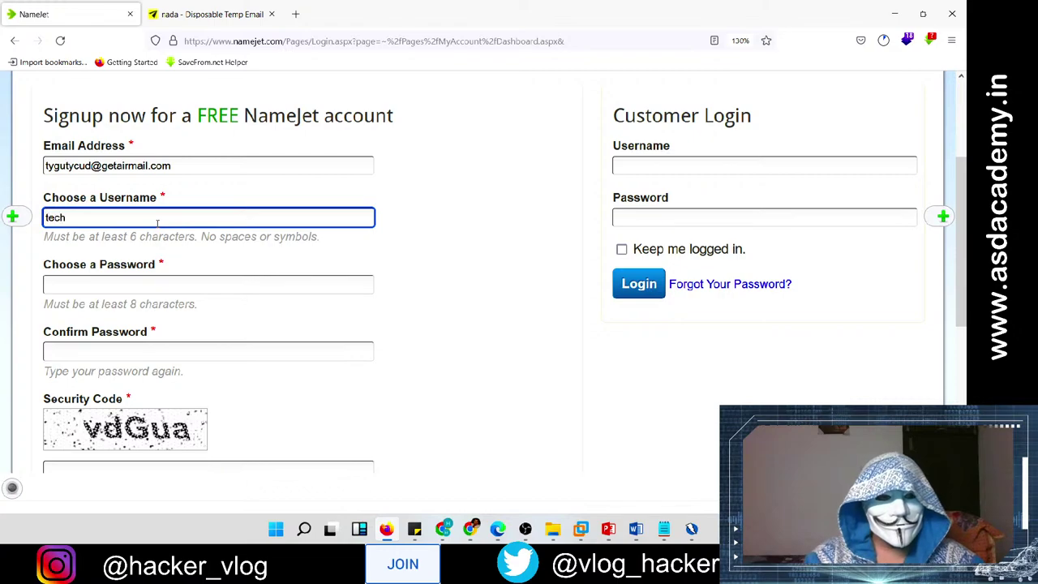
key(Tab)
click(158, 223)
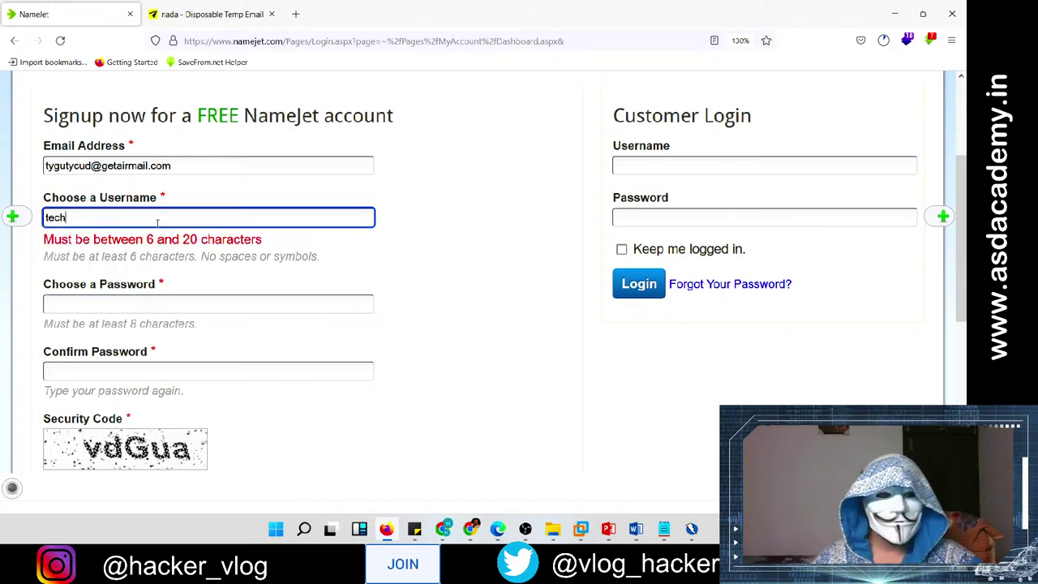
text(007)
key(Tab)
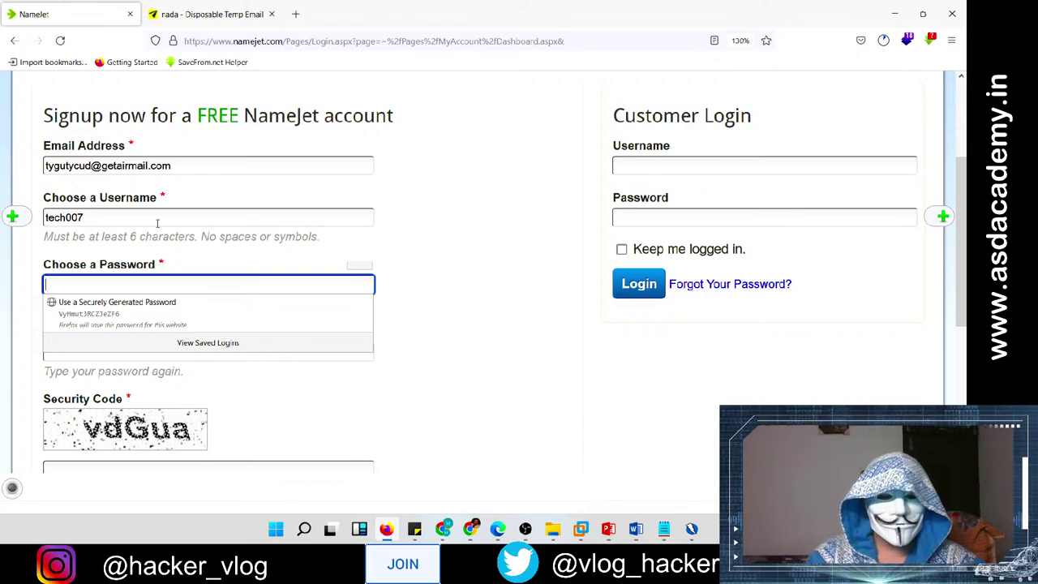
- Enter a strong password in both Password and Confirm Password
text(te)
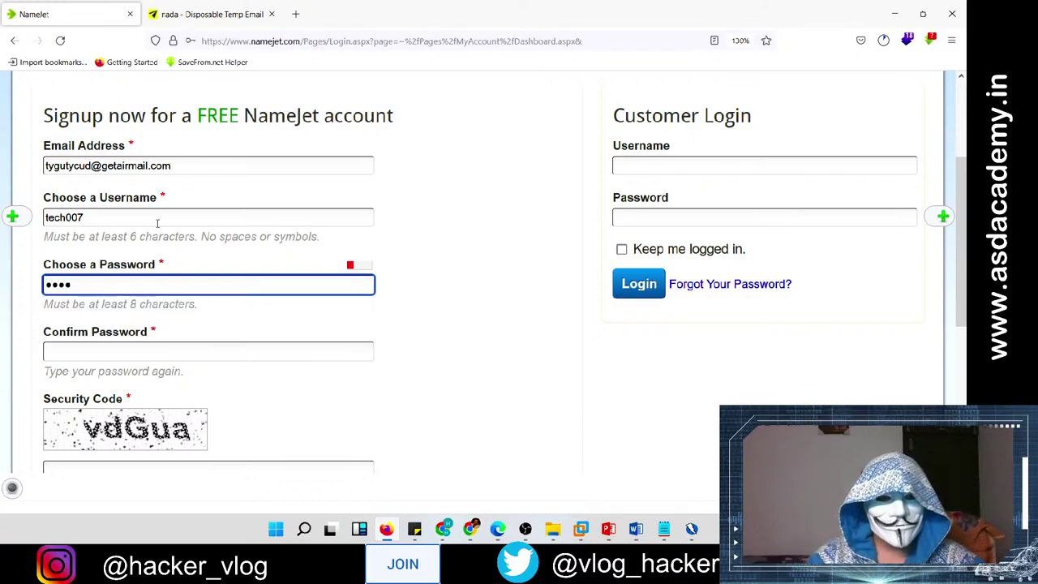
key(BackSpace)
key(BackSpace)
key(BackSpace)
key(BackSpace)
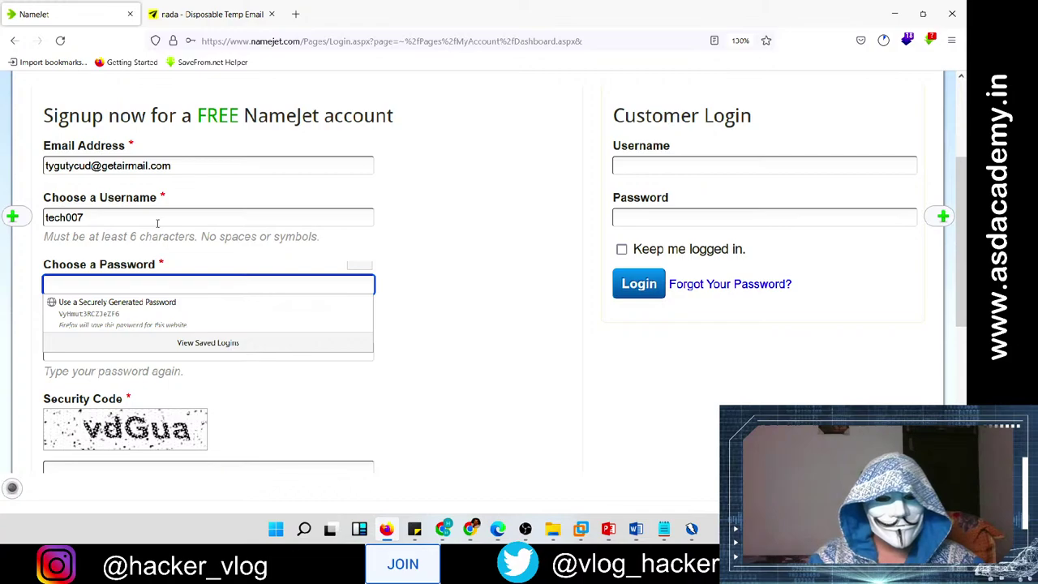
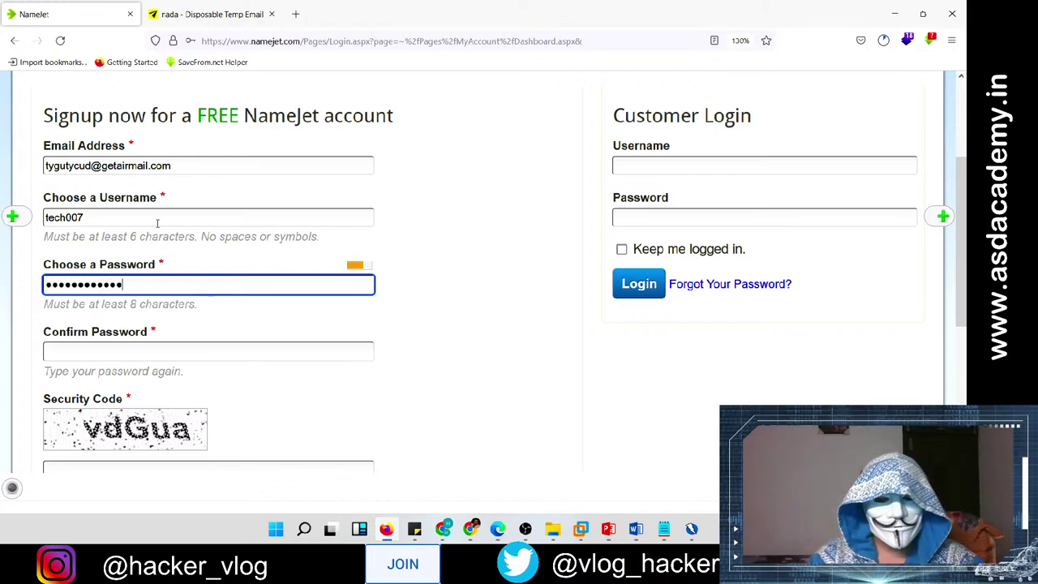
key(Tab)
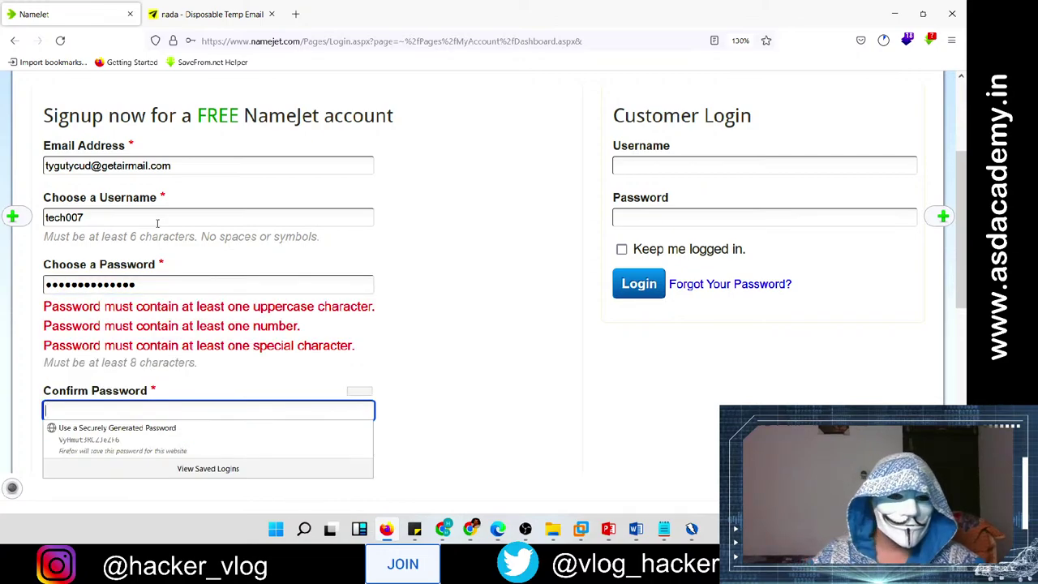
click(179, 285)
double_click(179, 285)
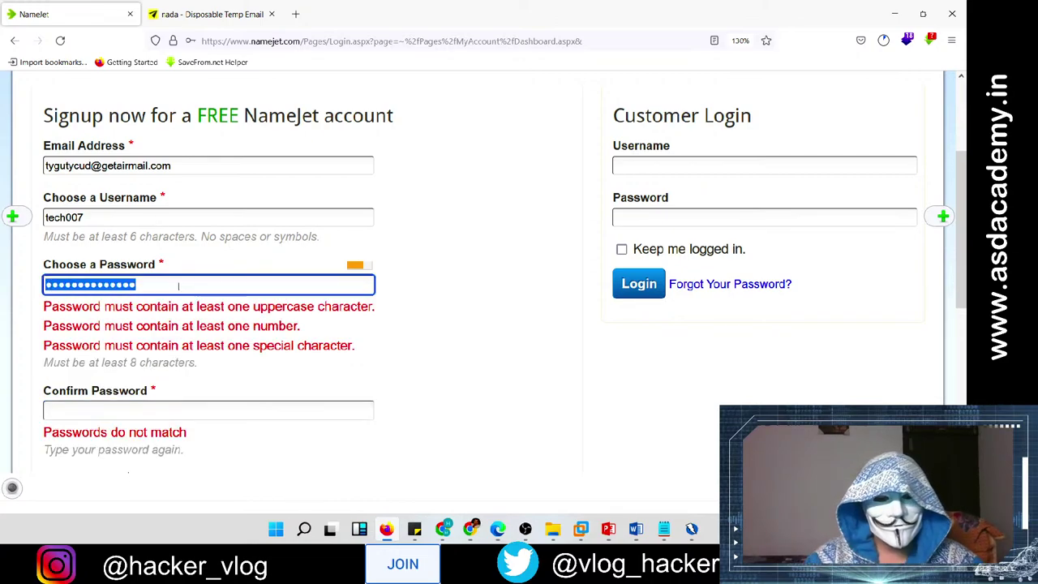
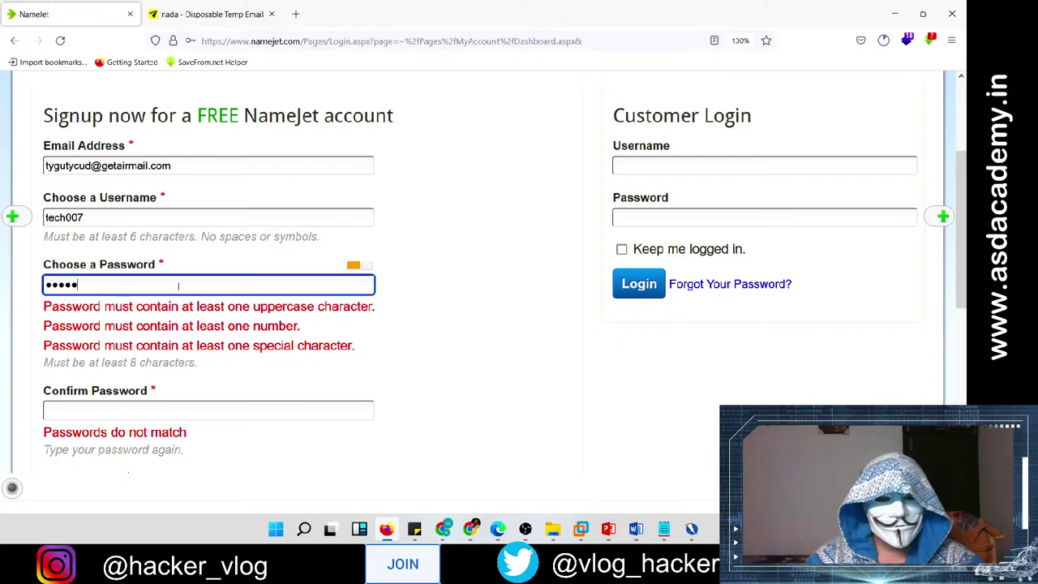
key(Tab)
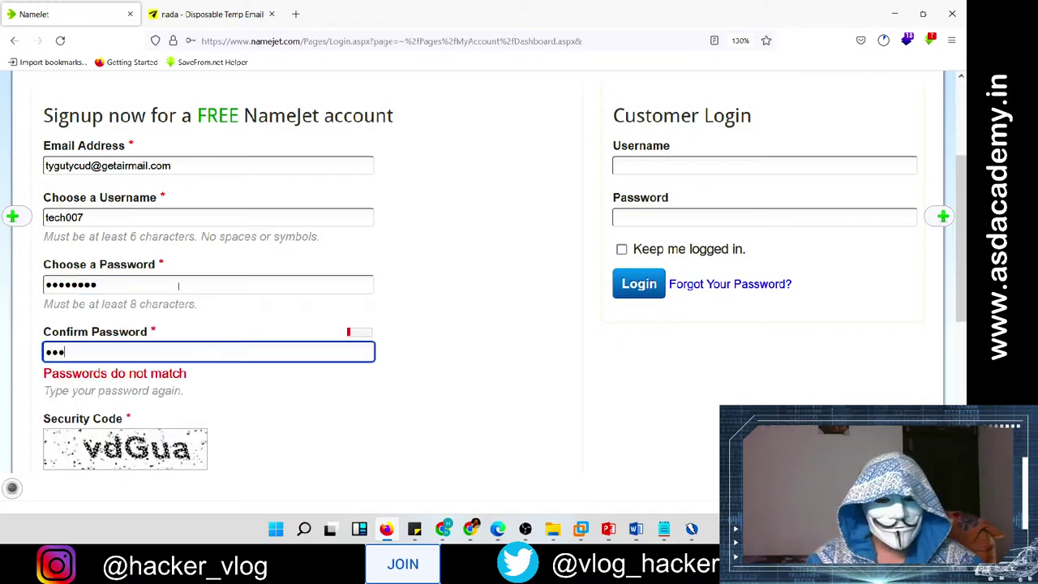
key(Tab)
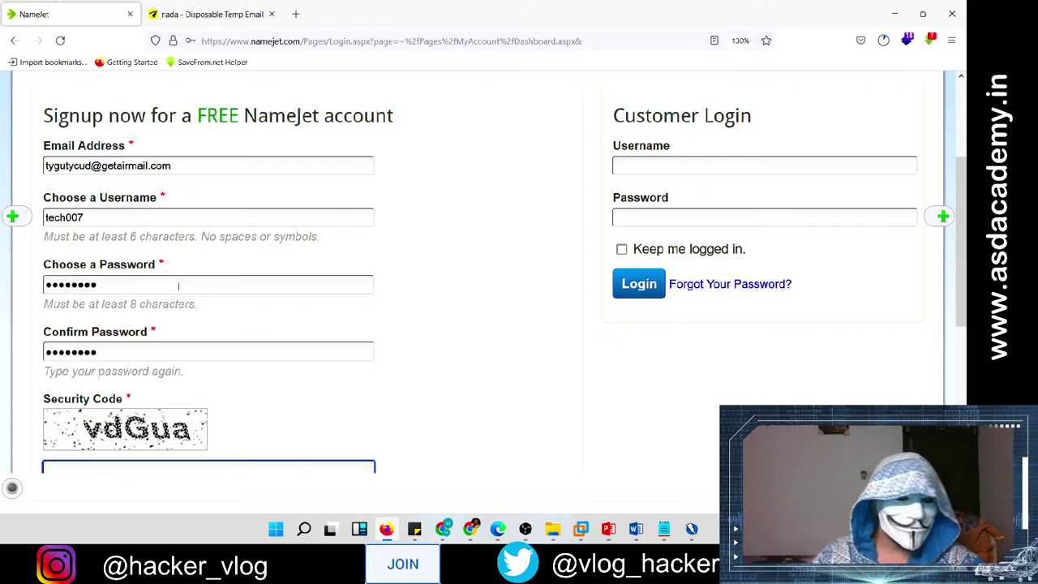
- Type the security code shown in the captcha image
scroll(175, 285, down, 4)
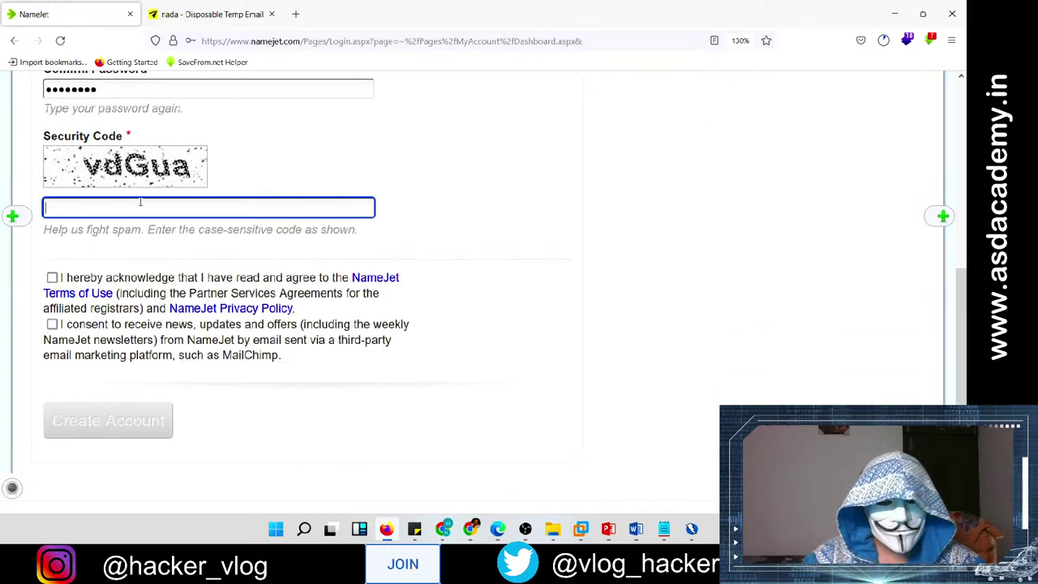
text(vdG)
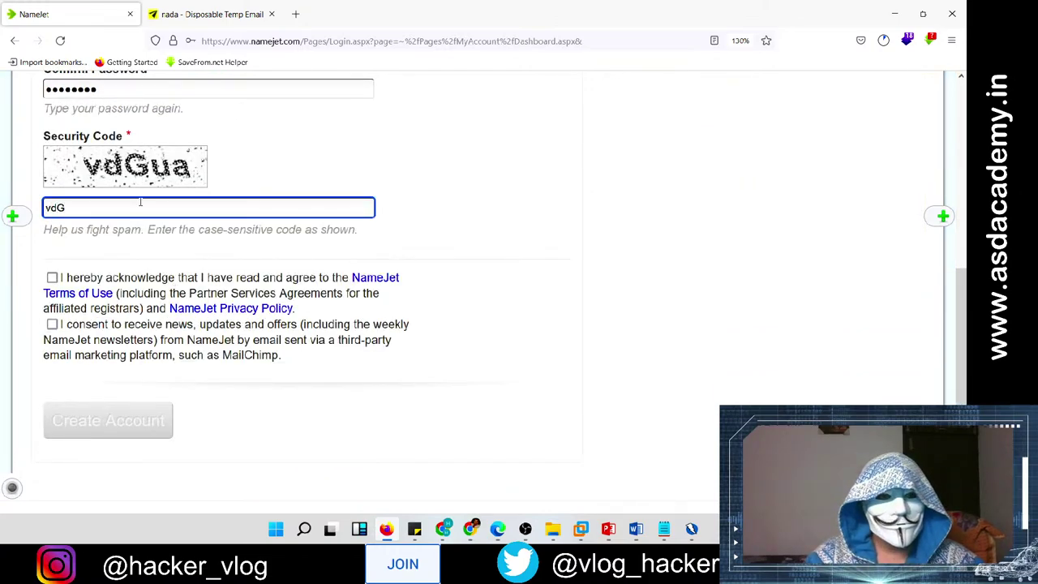
text(uA)
key(BackSpace)
text(a)
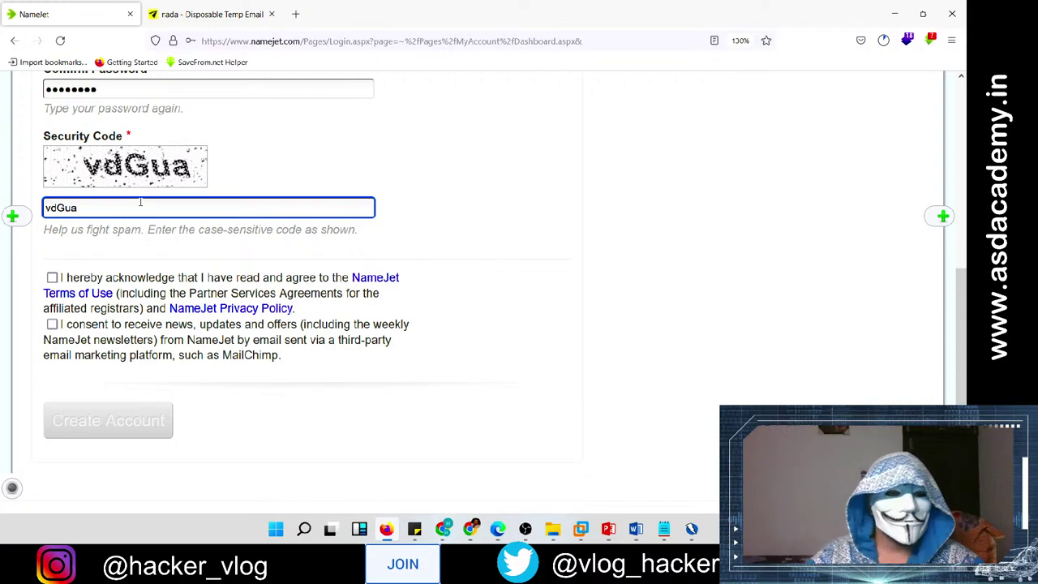
- Replace the password with a longer one in both password fields
scroll(142, 210, up, 4)
click(1, 247)
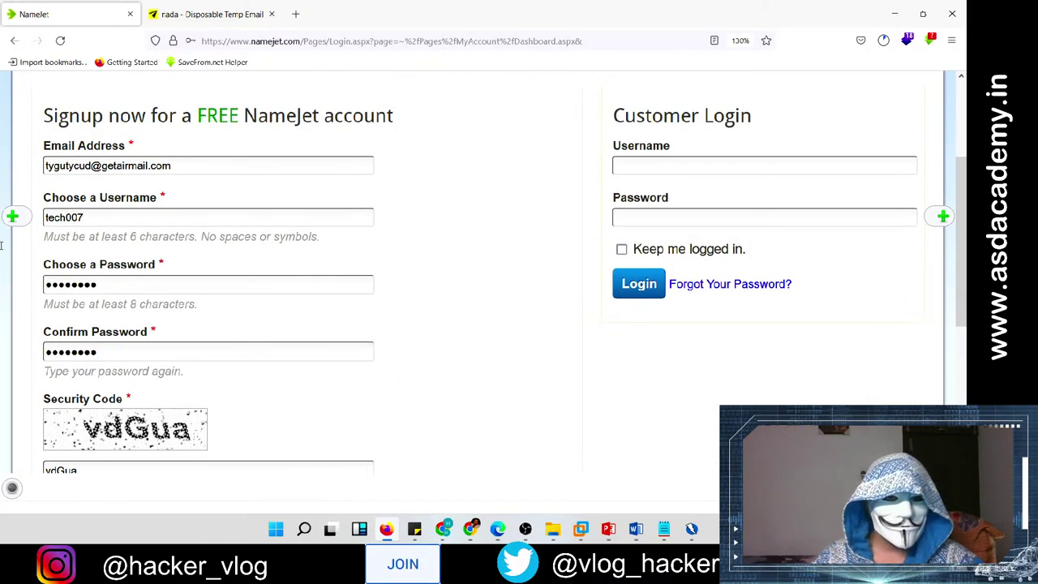
drag(96, 283, 28, 272)
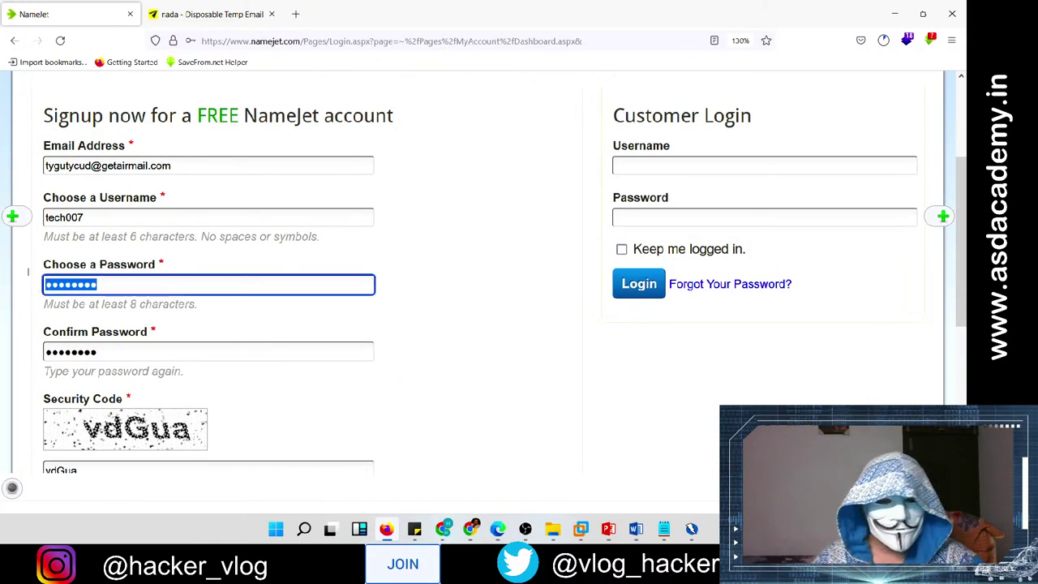
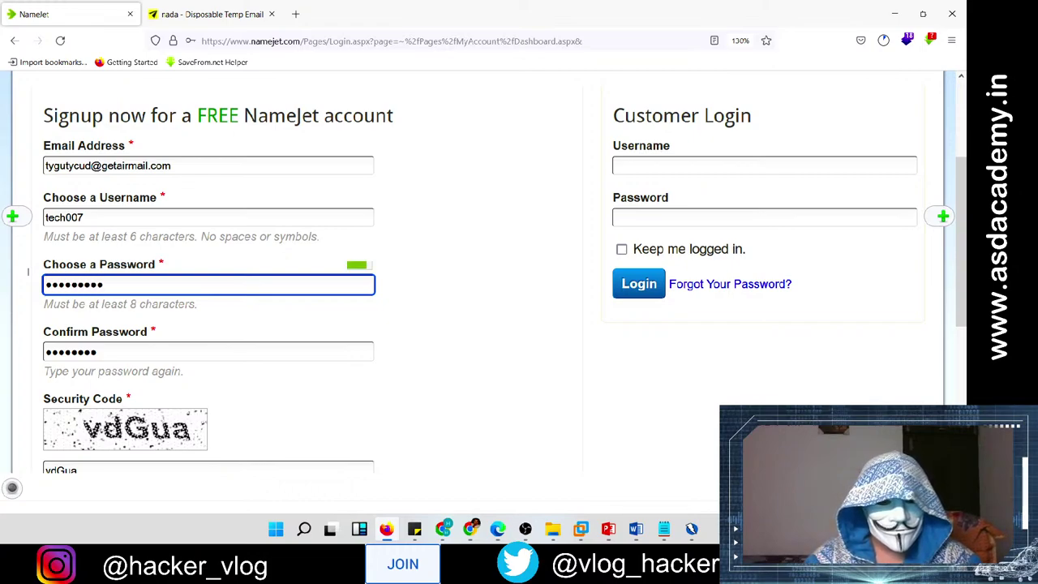
key(Tab)
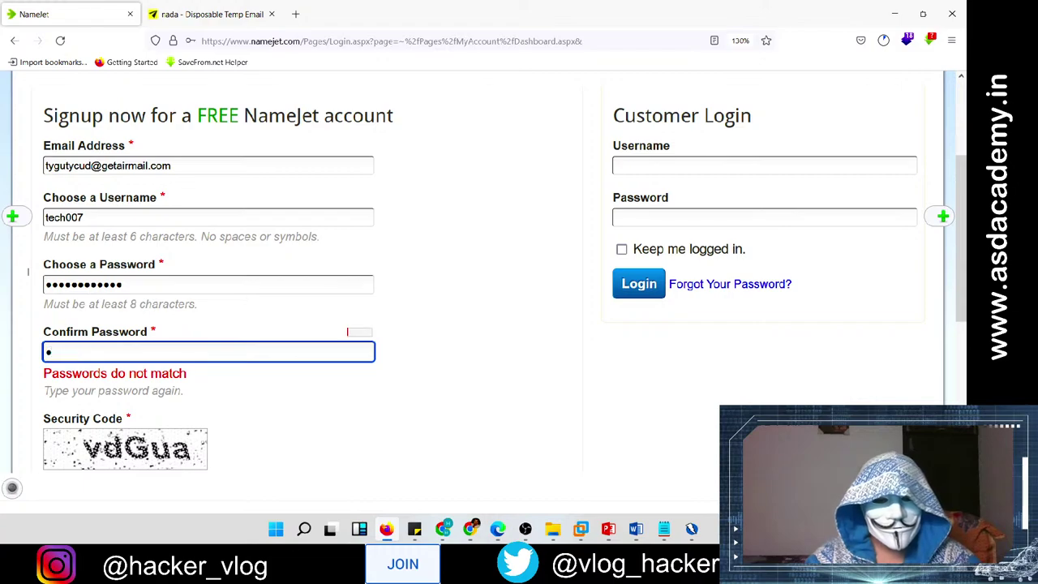
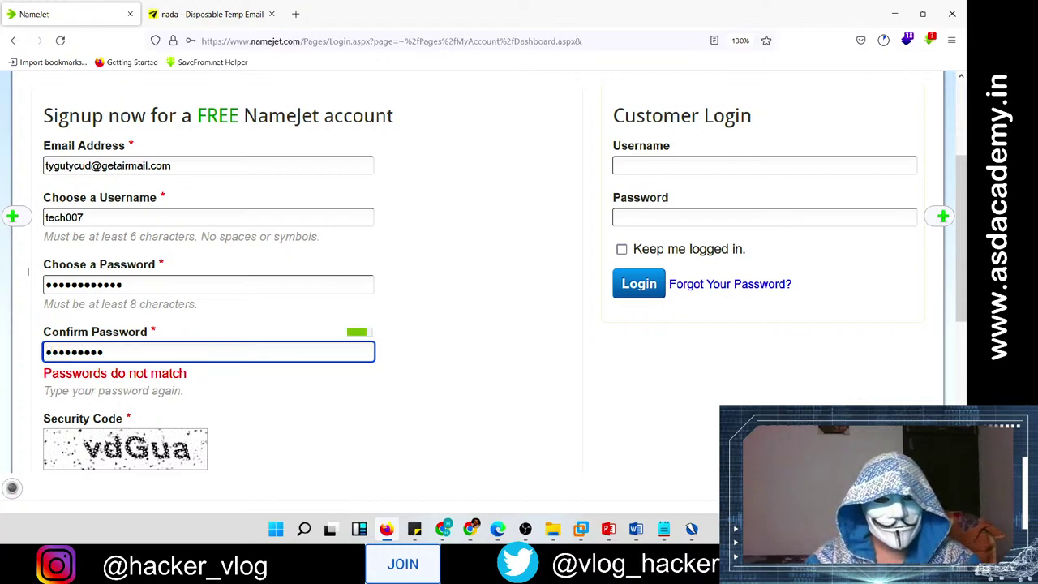
key(Tab)
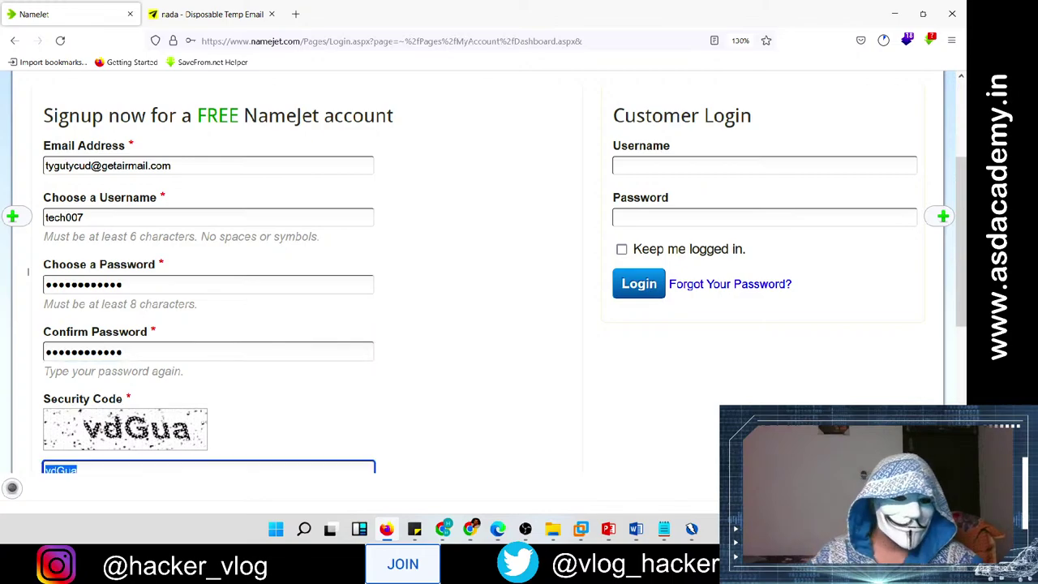
- Accept the NameJet Terms of Use and opt in to NameJet newsletters
scroll(48, 260, down, 5)
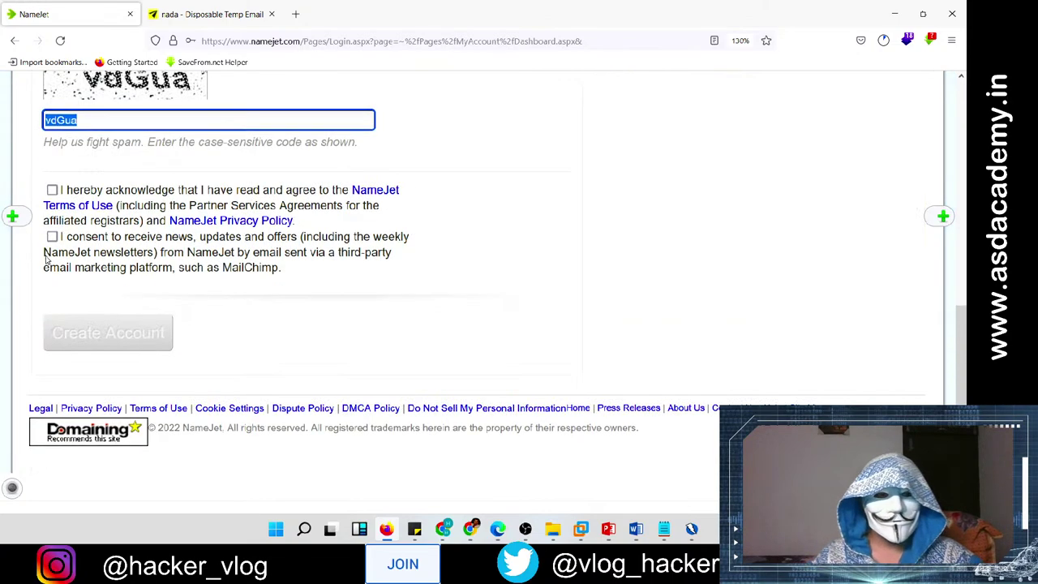
click(52, 190)
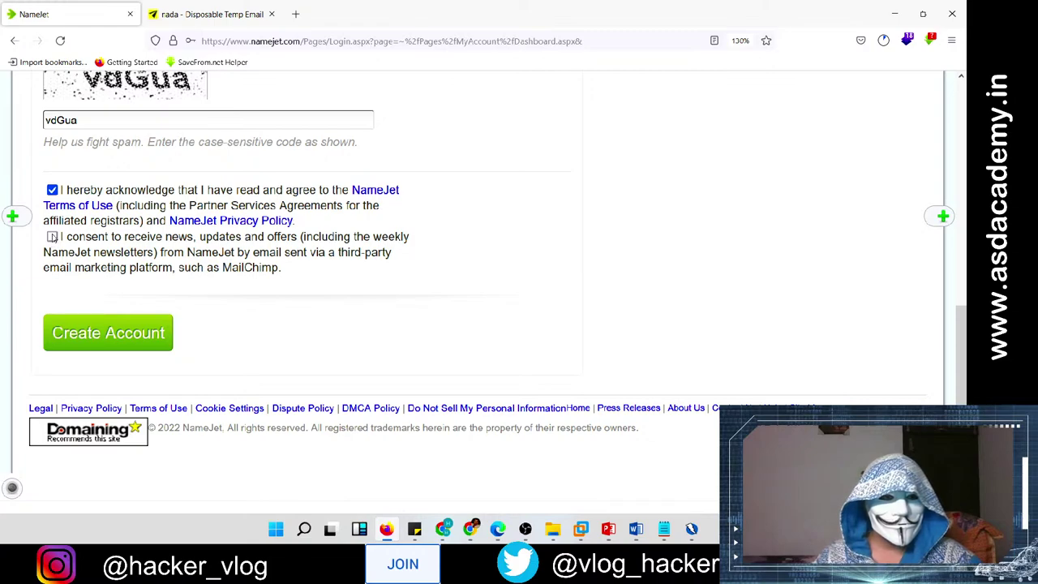
scroll(97, 280, down, 2)
click(53, 172)
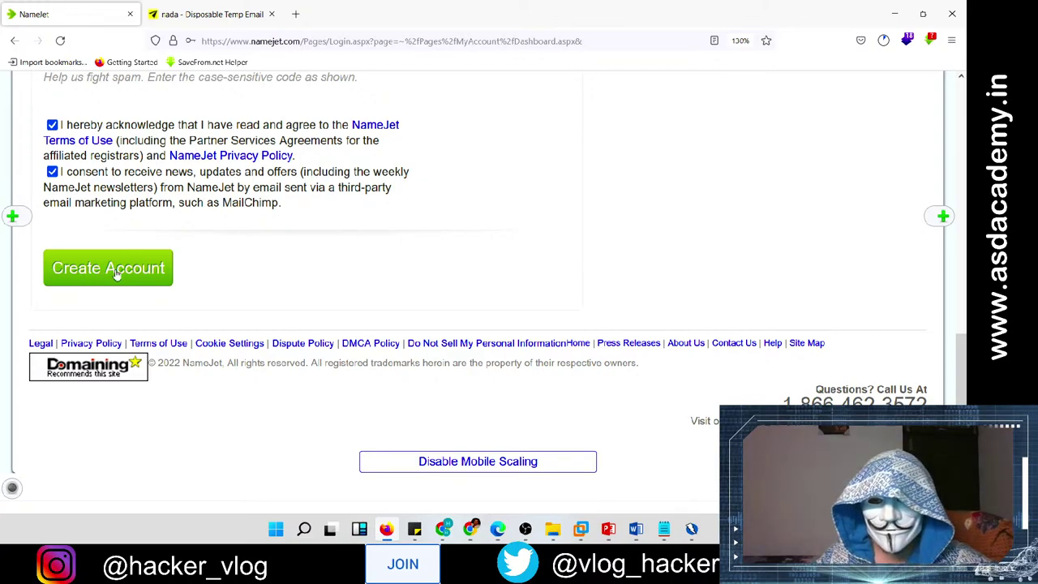
- Create the account and save the login in Firefox
click(114, 271)
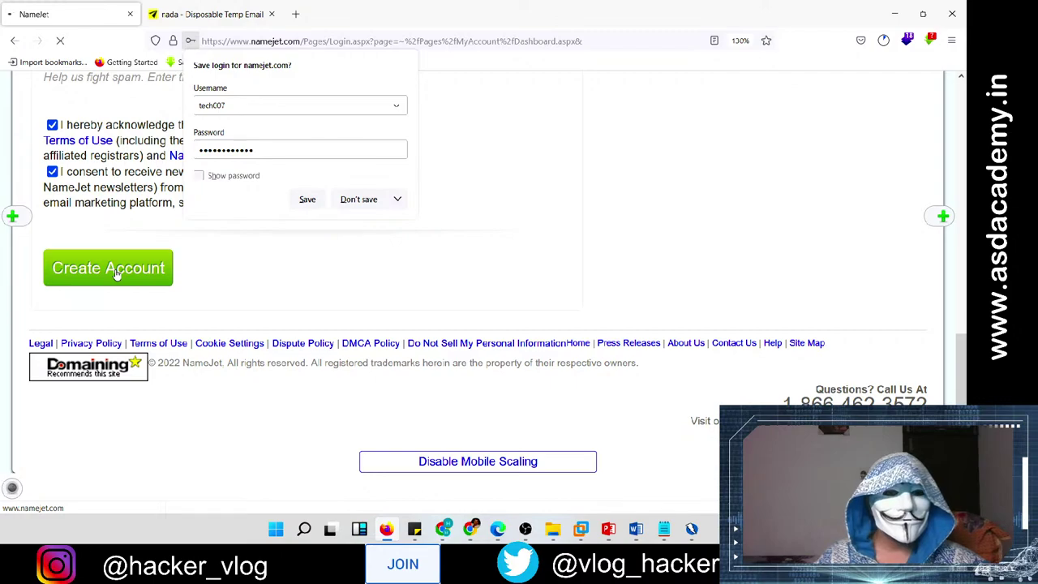
click(305, 200)
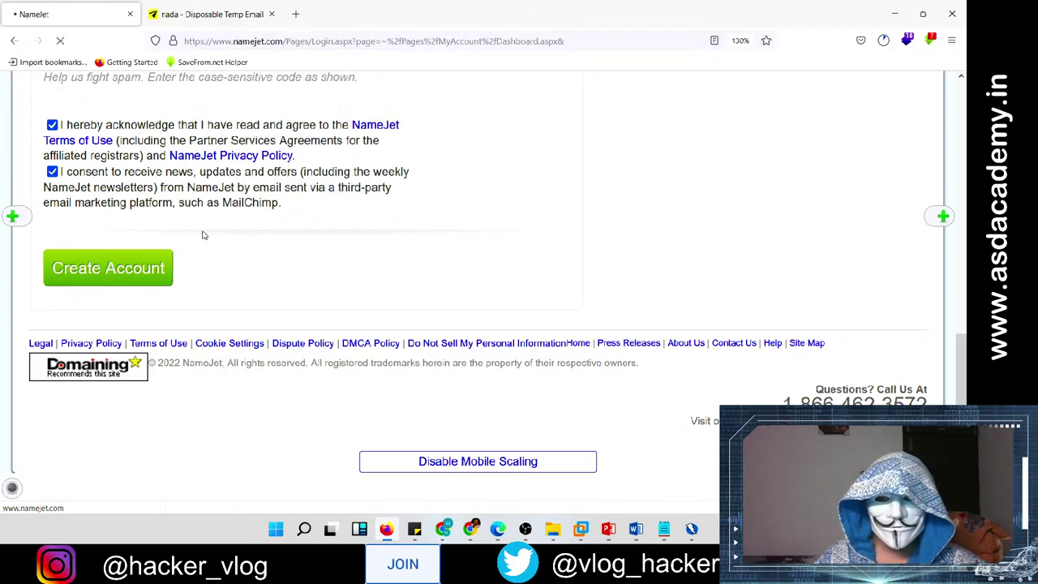
scroll(203, 233, down, 5)
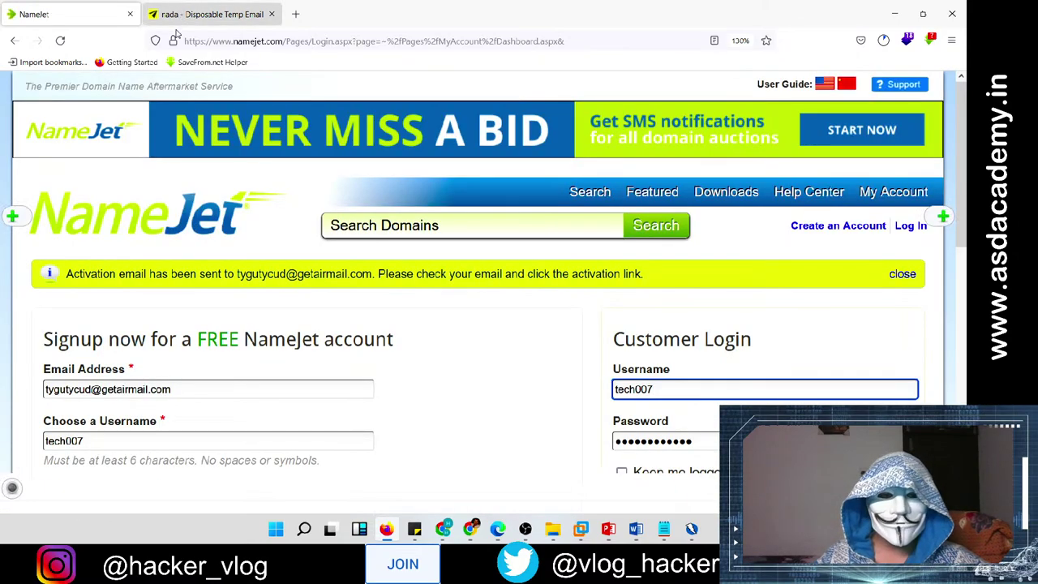
scroll(211, 290, down, 6)
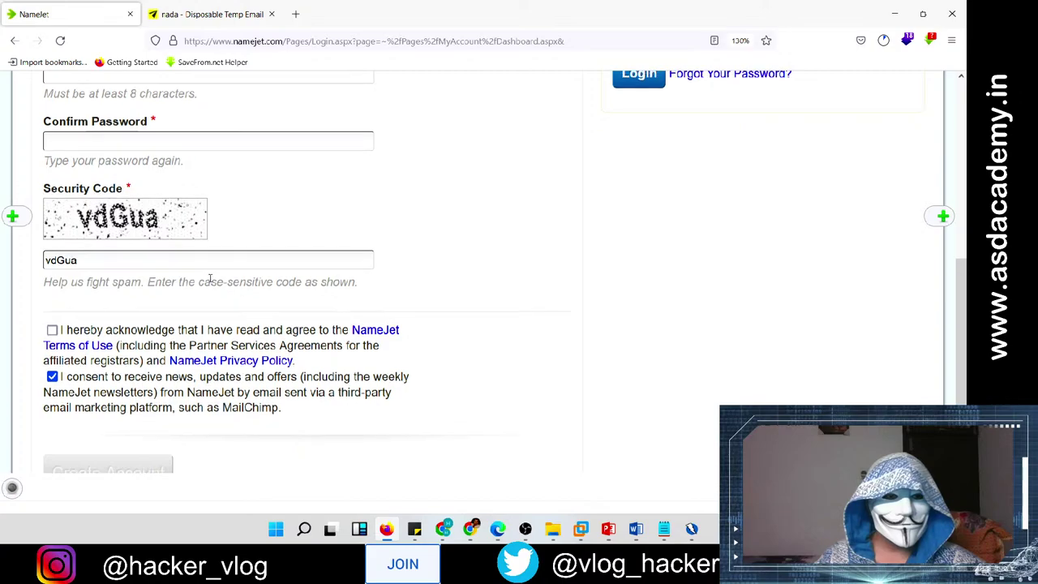
- Open the NameJet New Account Verification email in the Nada inbox and select its activation URL
click(223, 22)
scroll(384, 344, down, 4)
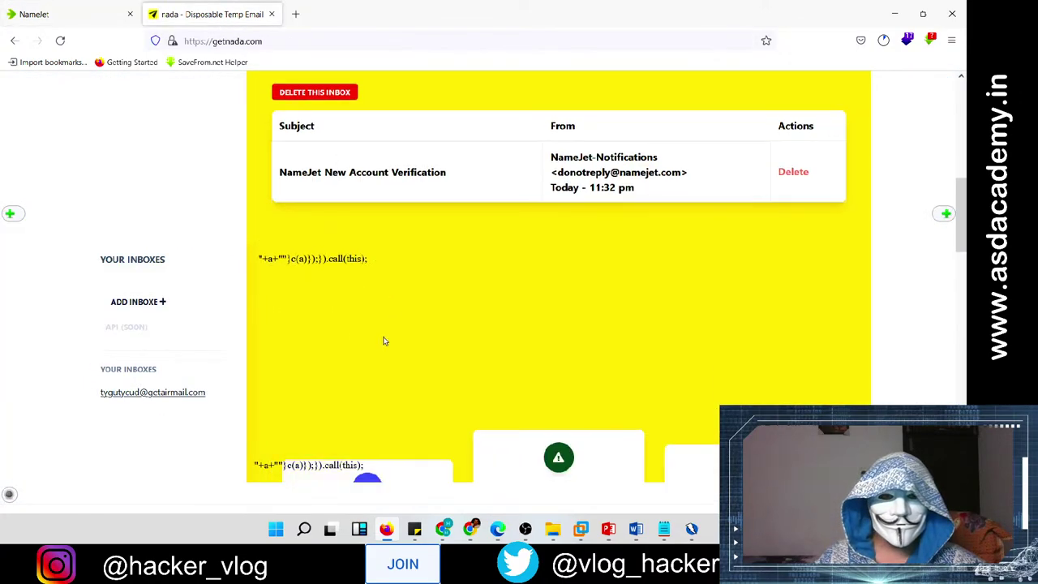
click(357, 173)
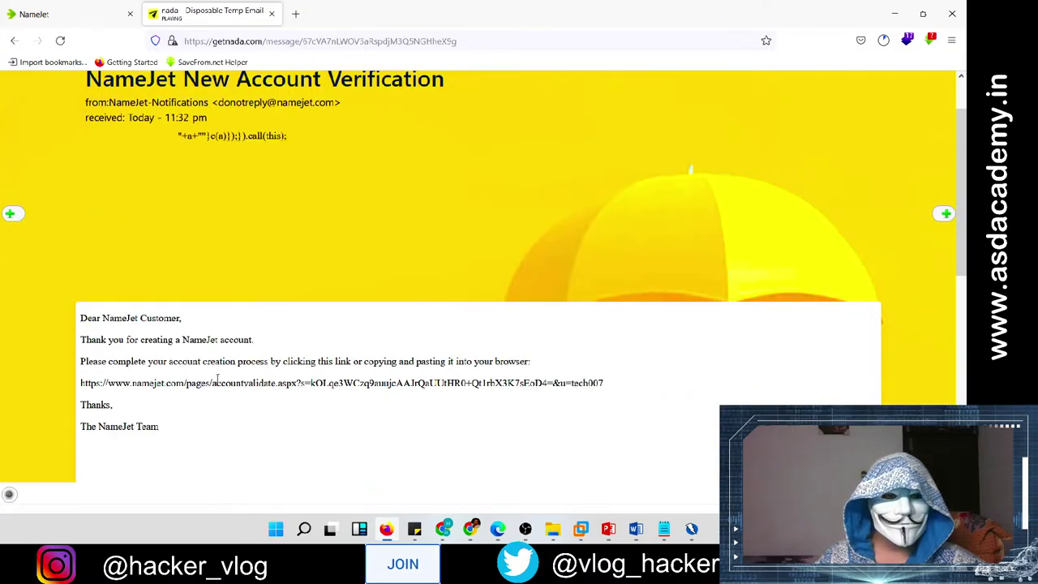
drag(80, 384, 607, 380)
- Open the verification link in a new tab and close the extra temp-mail tab
right_click(518, 382)
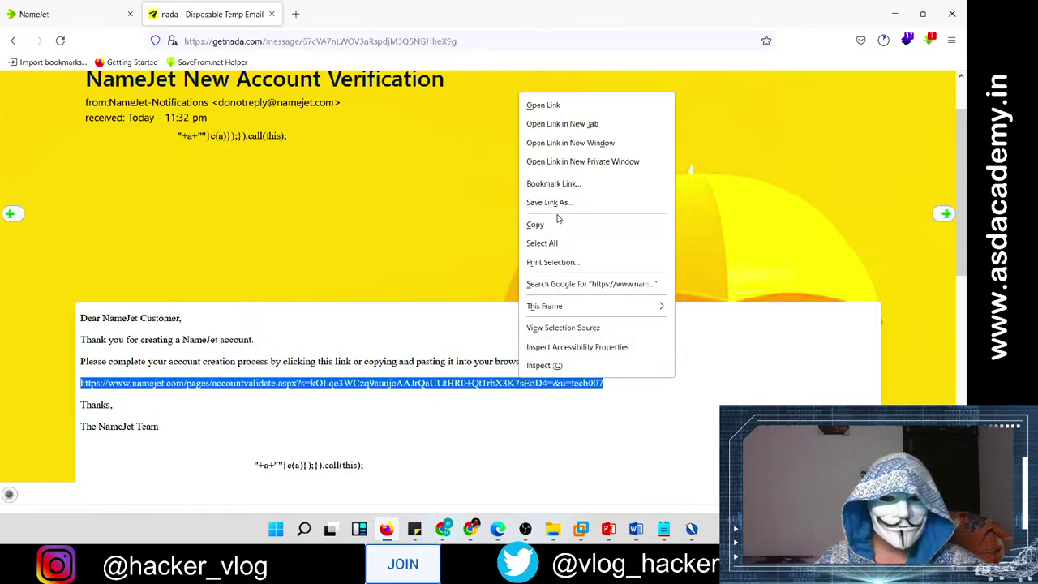
click(558, 106)
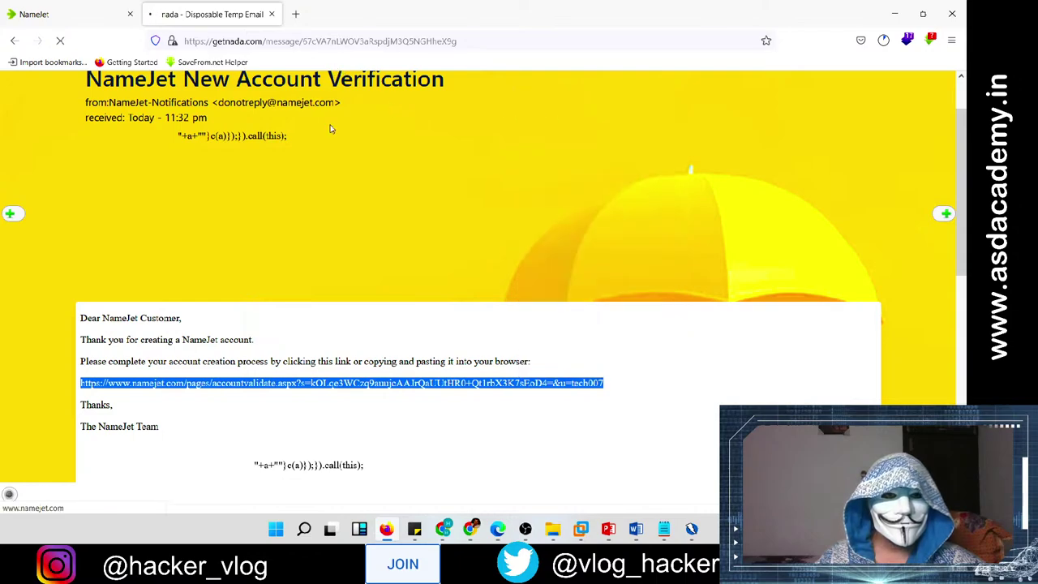
right_click(405, 387)
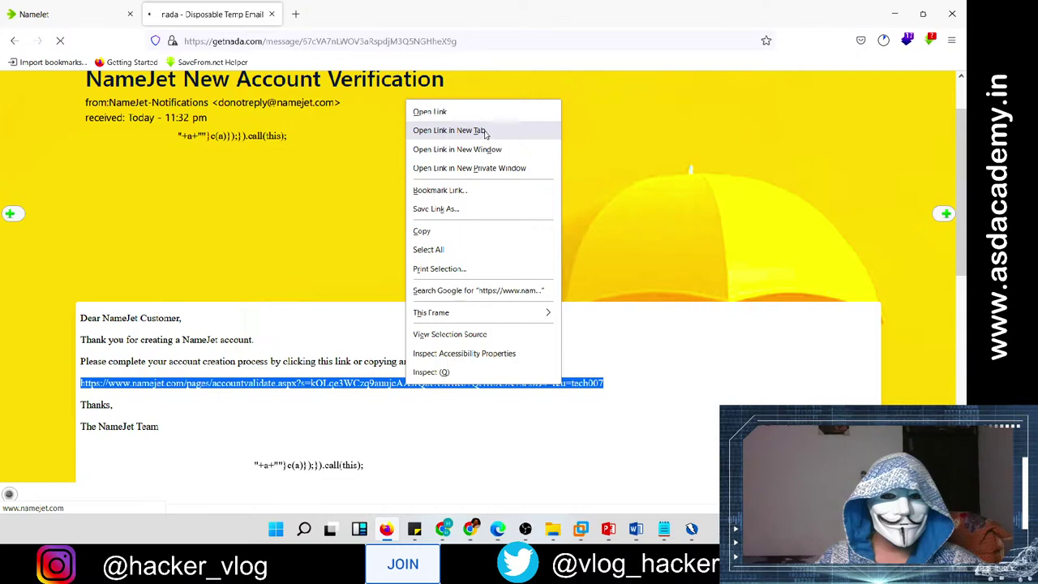
click(448, 131)
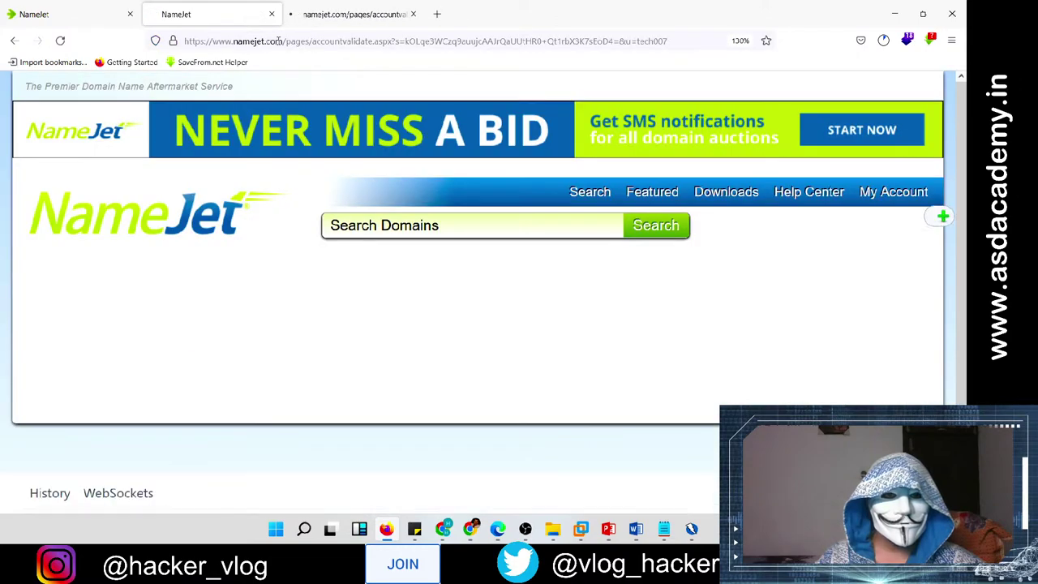
click(8, 41)
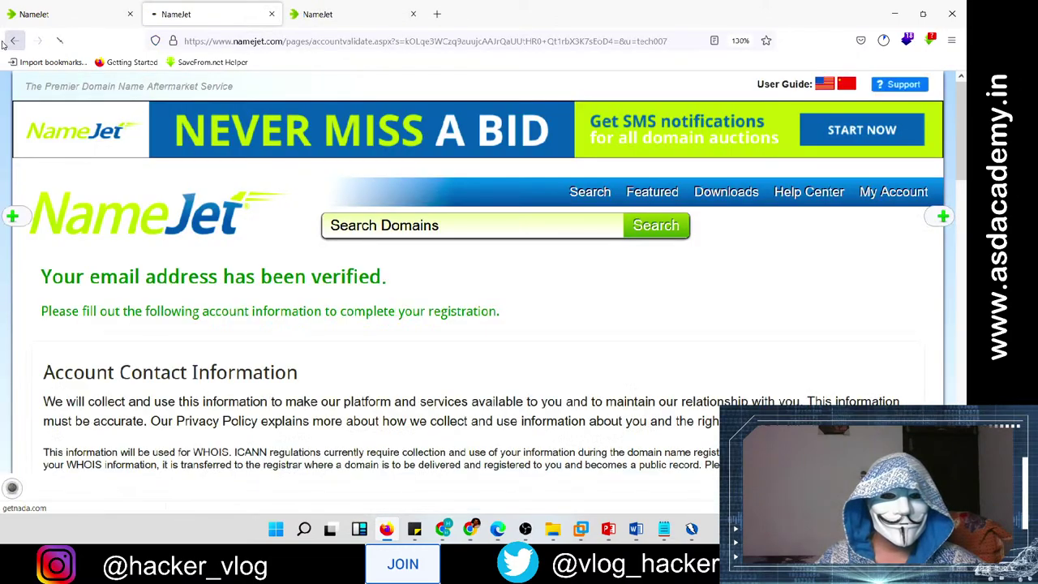
click(271, 14)
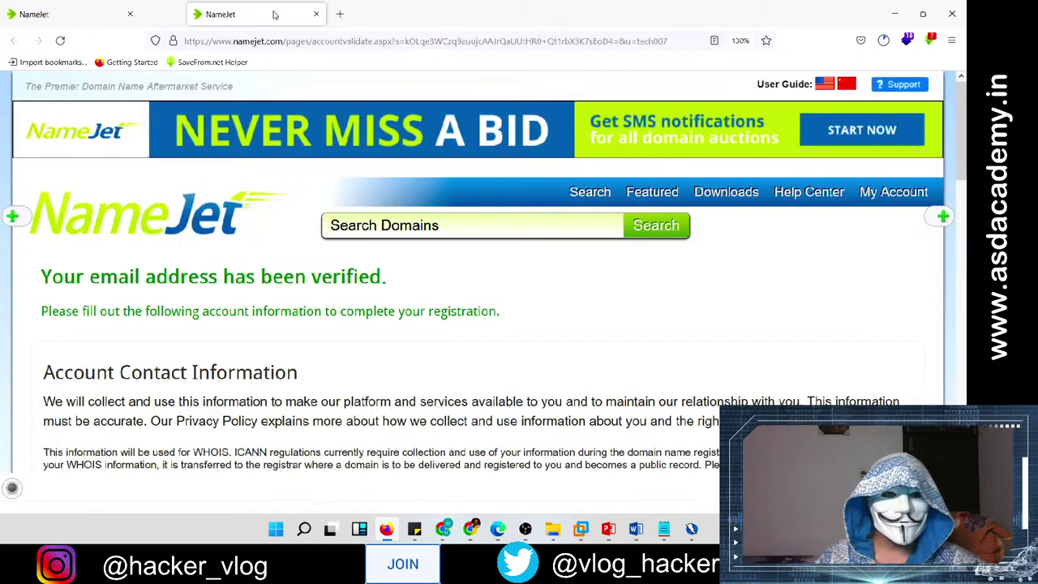
- Log in to the new NameJet account with Keep me logged in ticked
click(96, 13)
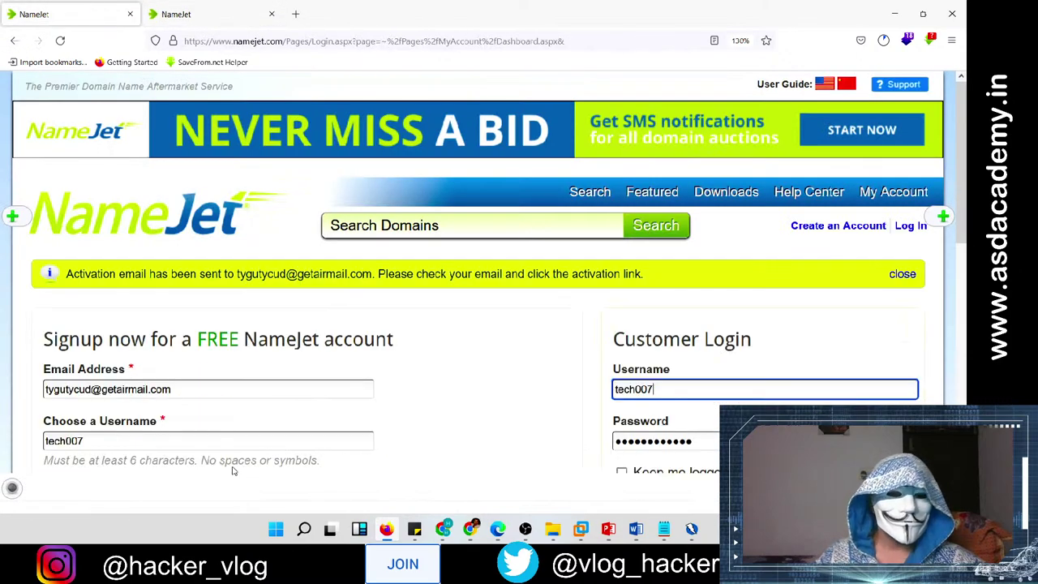
click(636, 334)
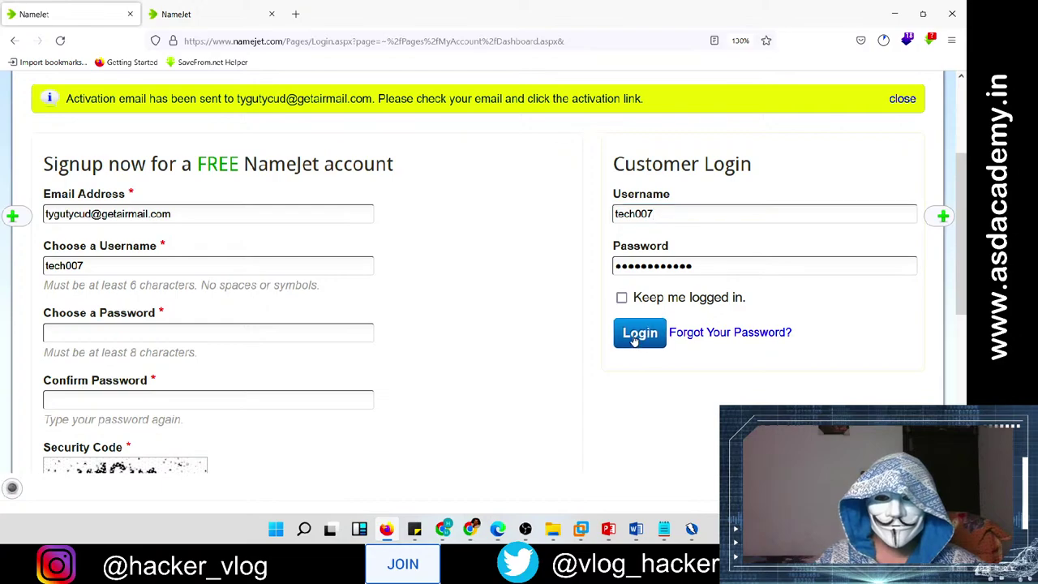
click(621, 298)
click(624, 334)
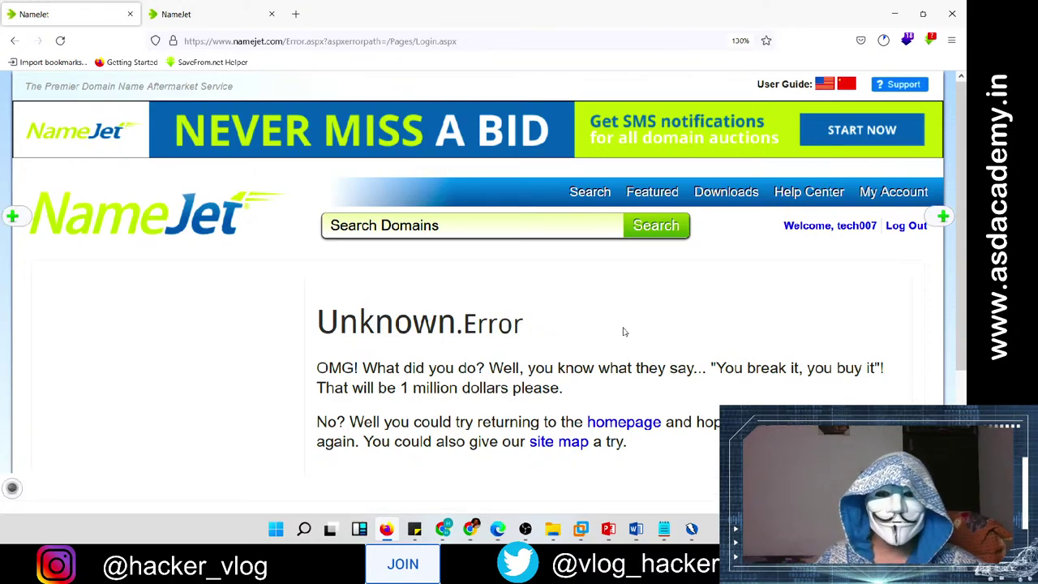
- Open the My Account dashboard
scroll(776, 272, down, 2)
scroll(447, 340, up, 1)
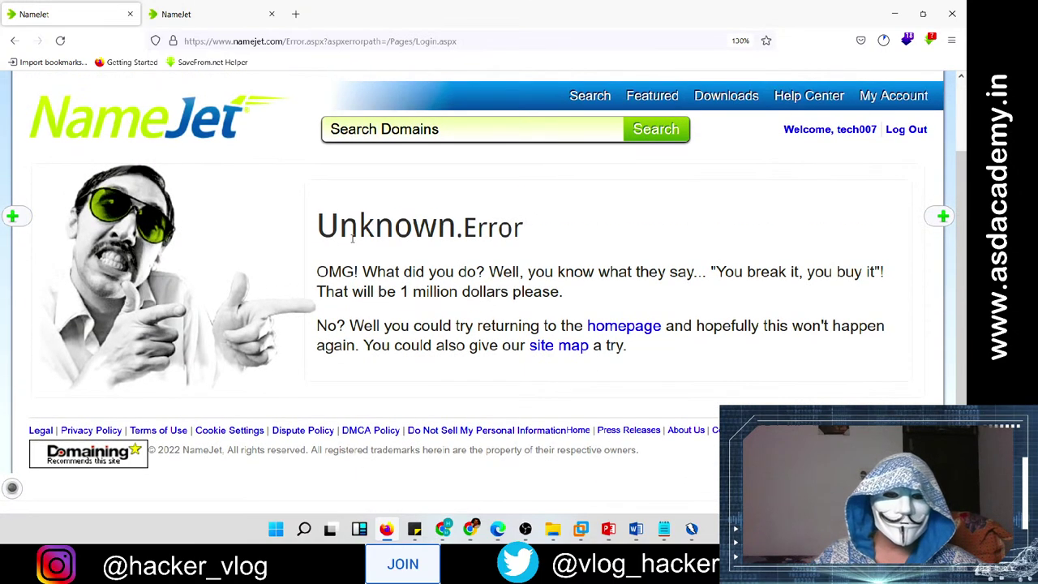
scroll(462, 264, down, 1)
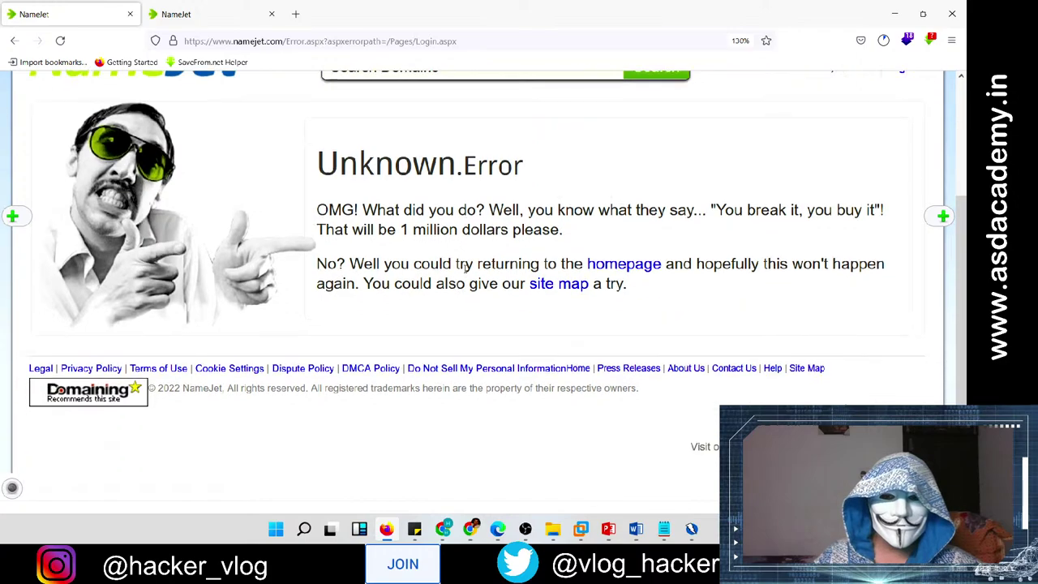
scroll(482, 271, up, 3)
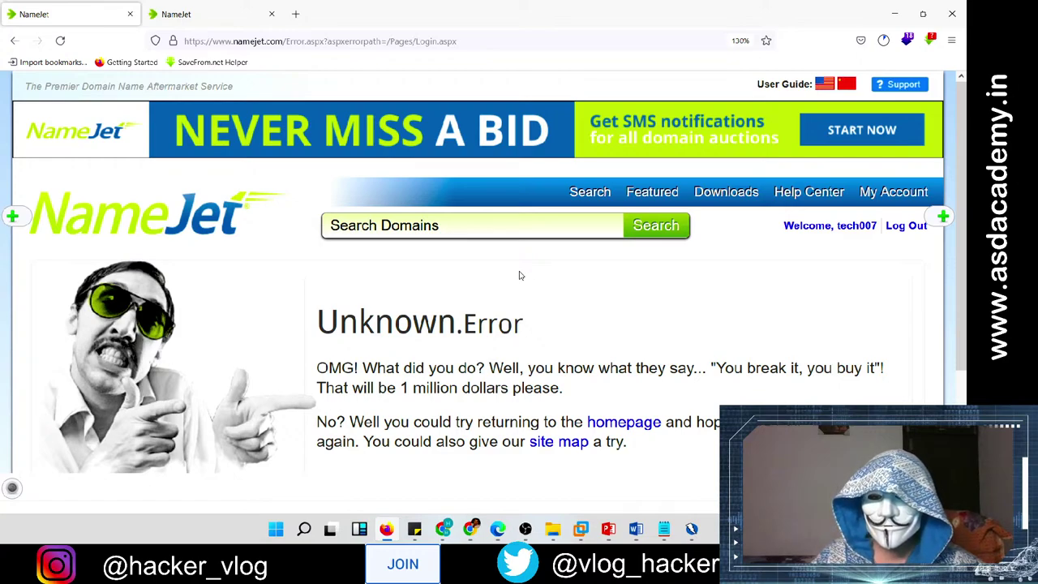
scroll(528, 251, down, 2)
scroll(528, 250, up, 2)
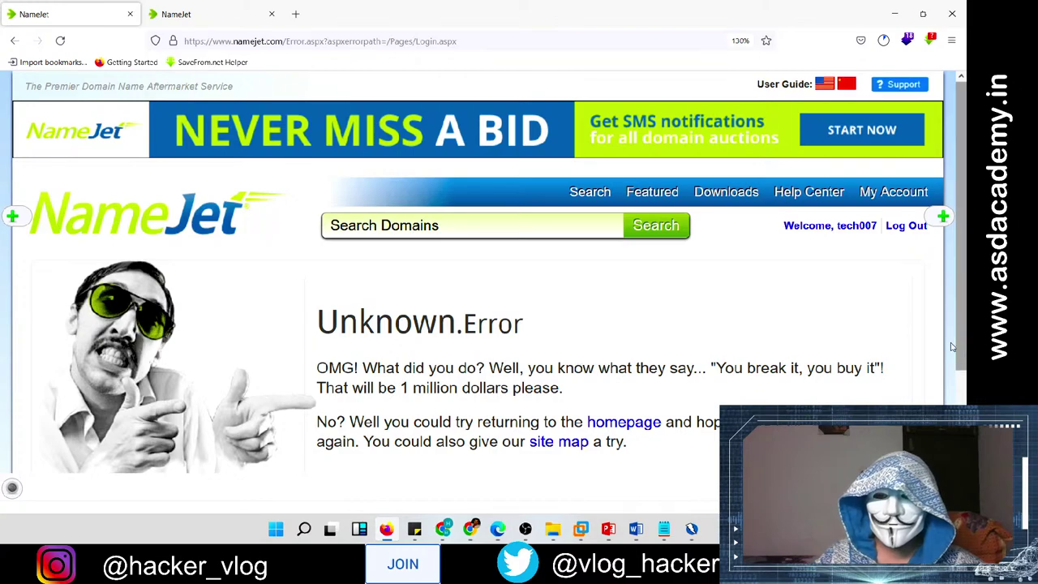
click(884, 192)
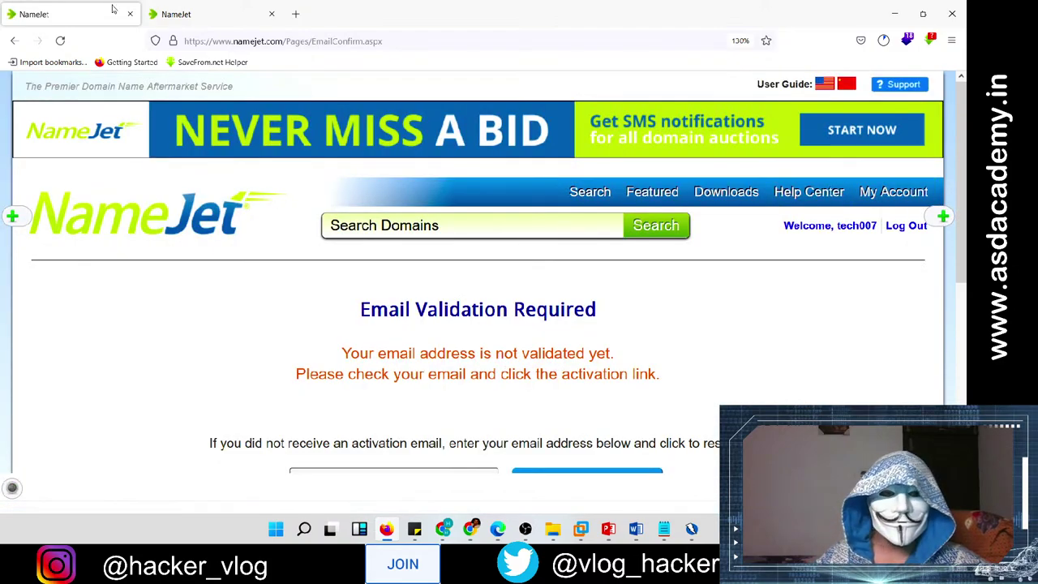
- Search Google for getna, load getnada.com in a new tab, and return to the first NameJet tab
click(197, 14)
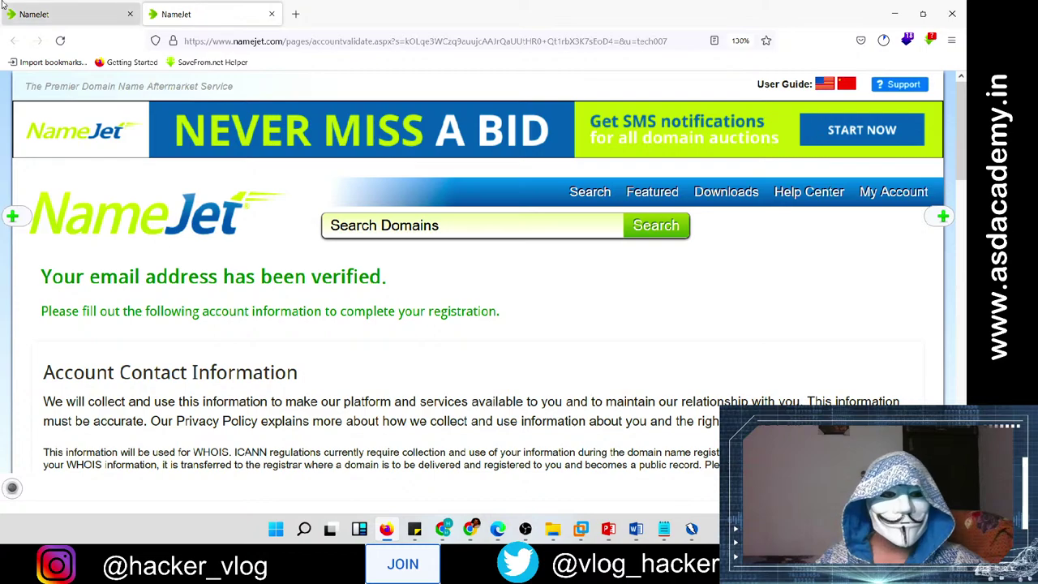
click(295, 14)
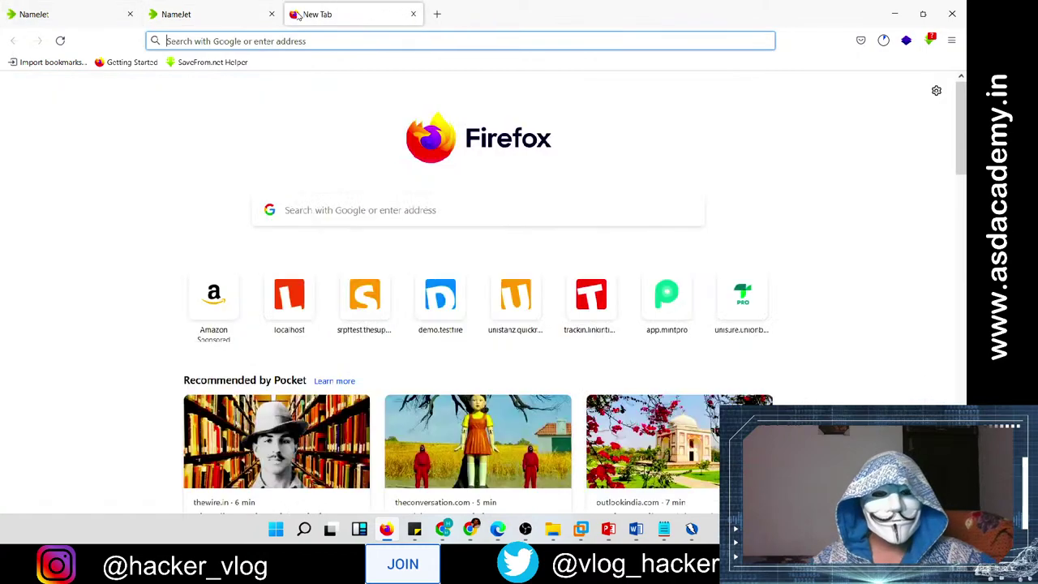
text(getna)
key(Return)
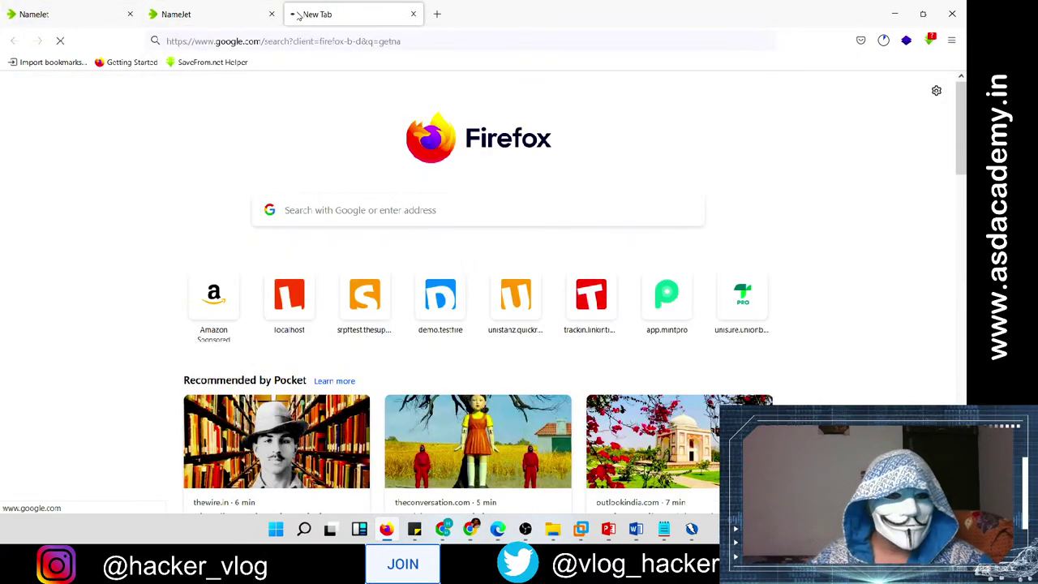
click(325, 40)
text(get)
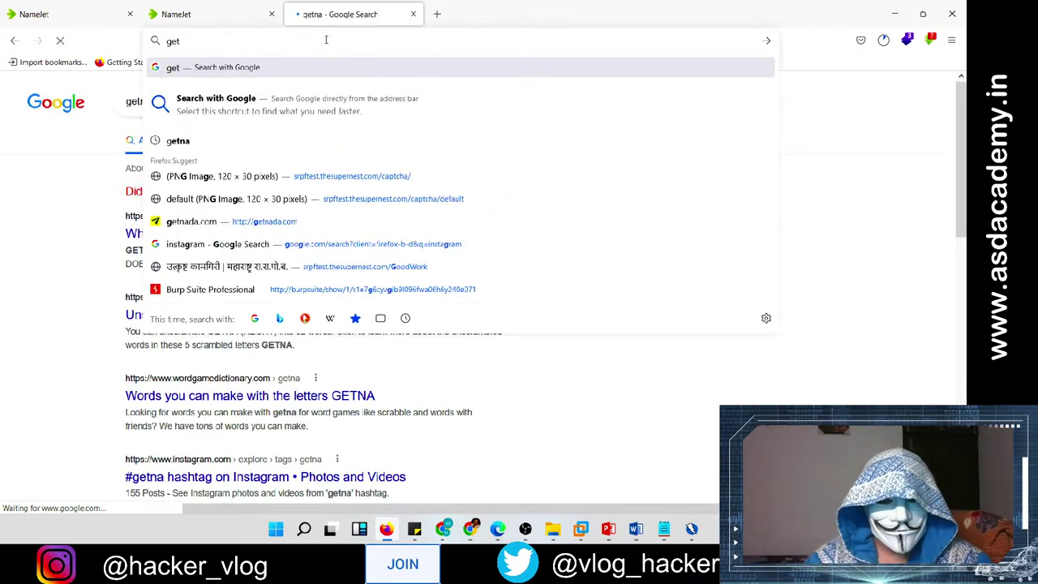
text(nada.com)
key(Return)
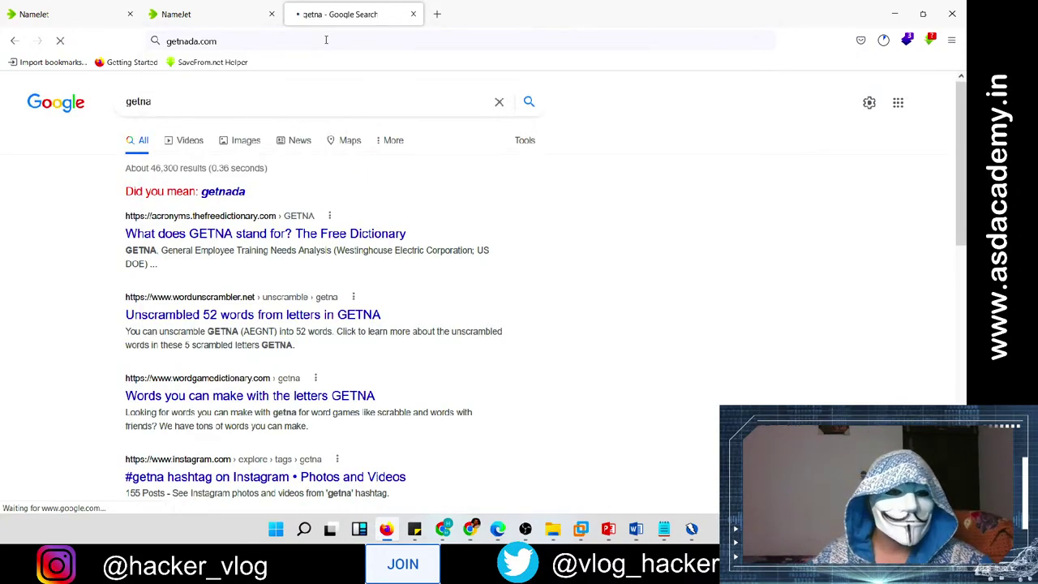
click(55, 14)
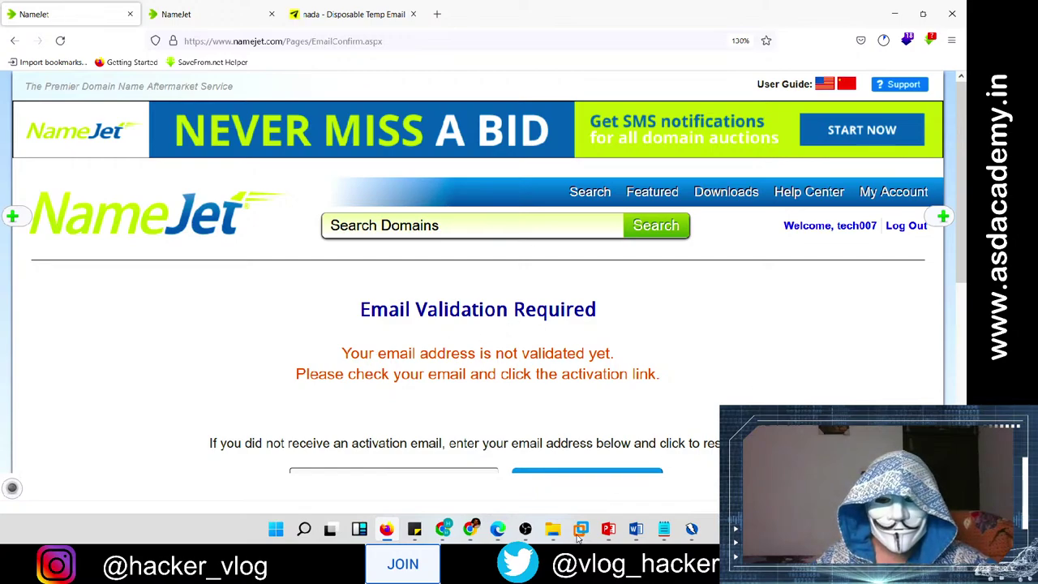
click(443, 533)
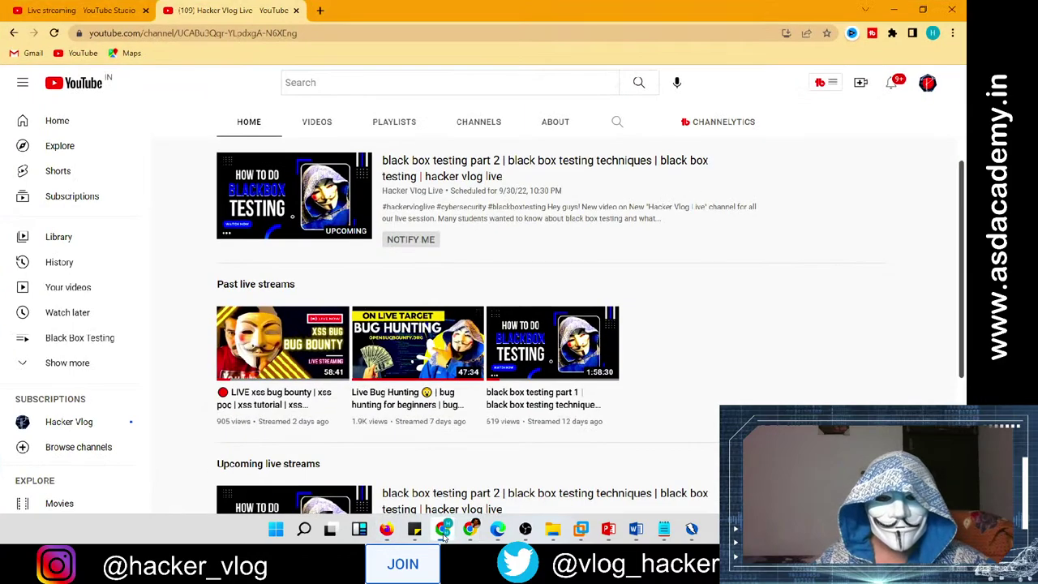
click(443, 533)
mouse_move(471, 534)
click(398, 475)
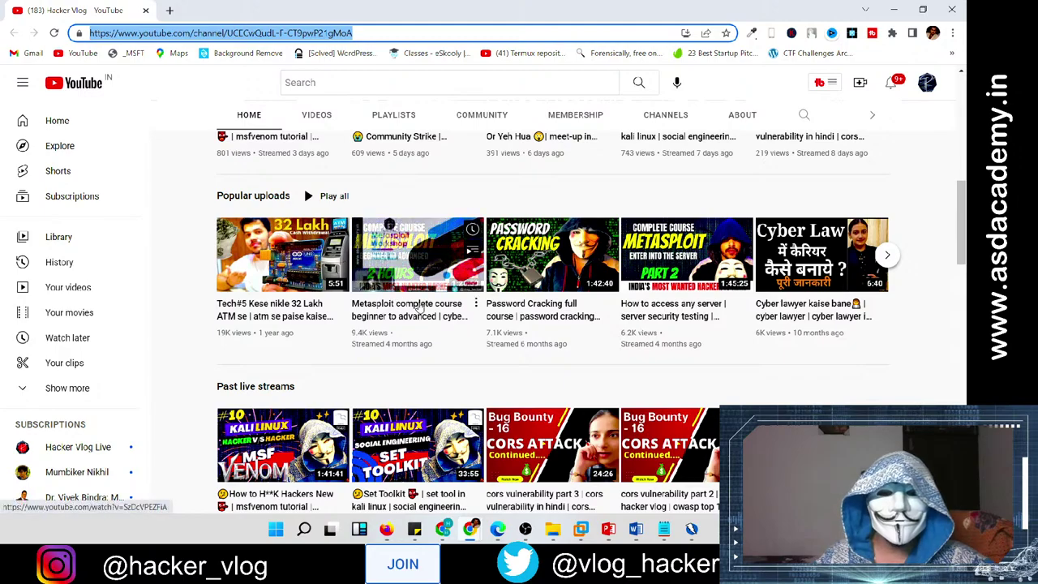
scroll(419, 307, up, 5)
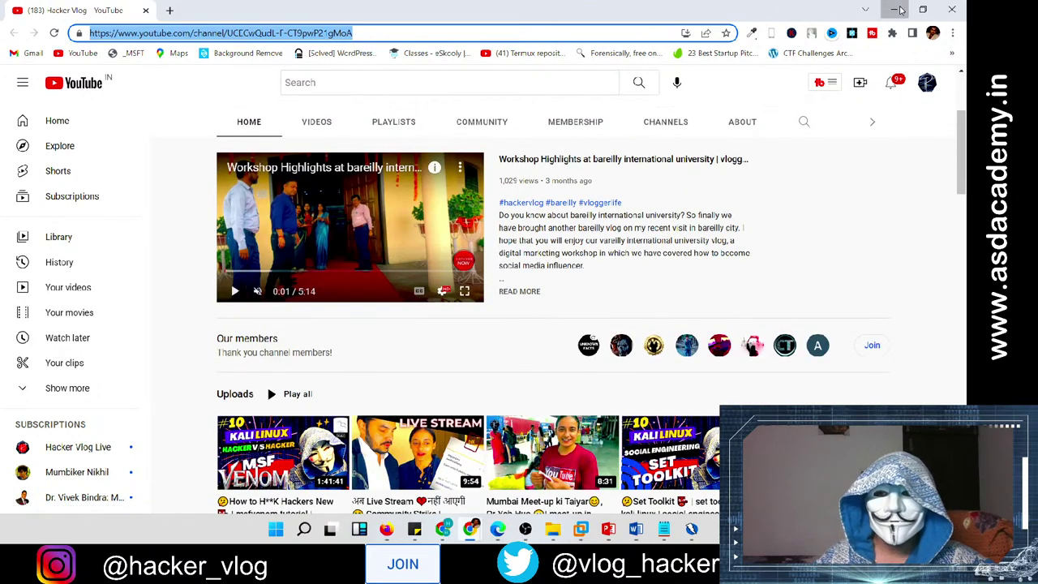
click(896, 10)
click(398, 479)
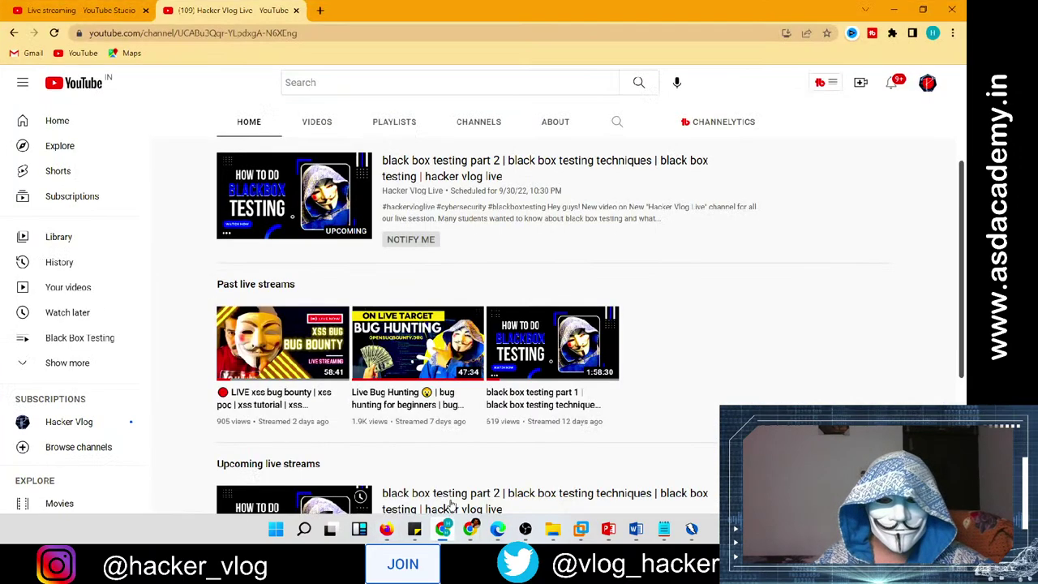
click(99, 11)
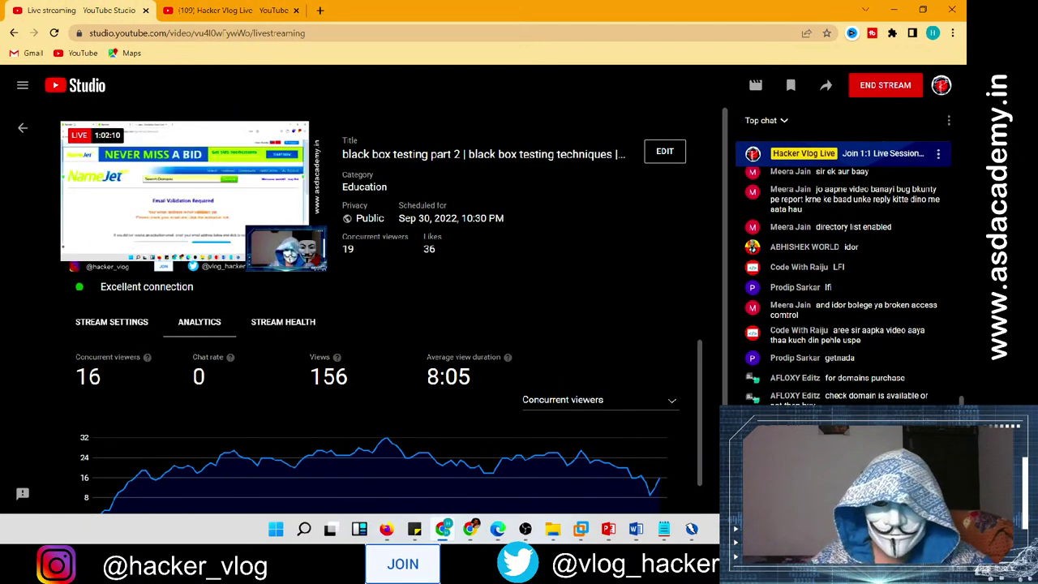
click(202, 9)
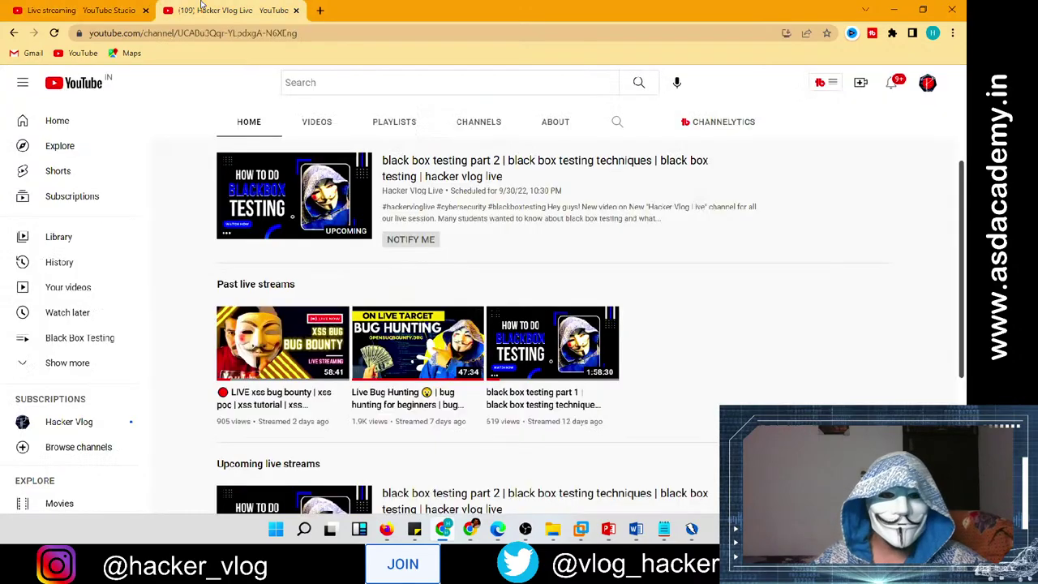
click(894, 10)
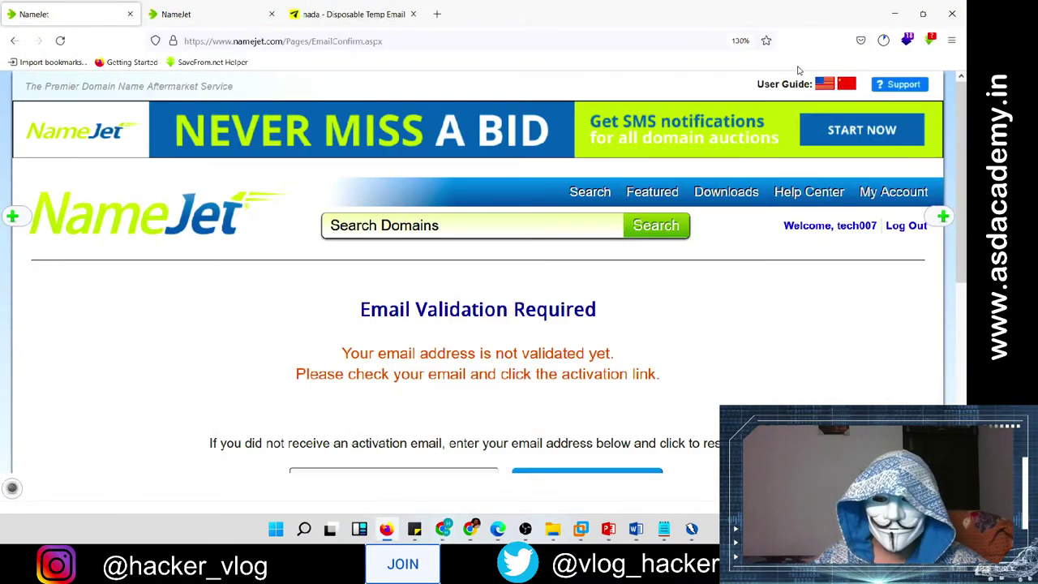
- Open the NameJet New Account Verification email and open its verification URL in a new tab
scroll(343, 398, down, 5)
scroll(343, 398, up, 4)
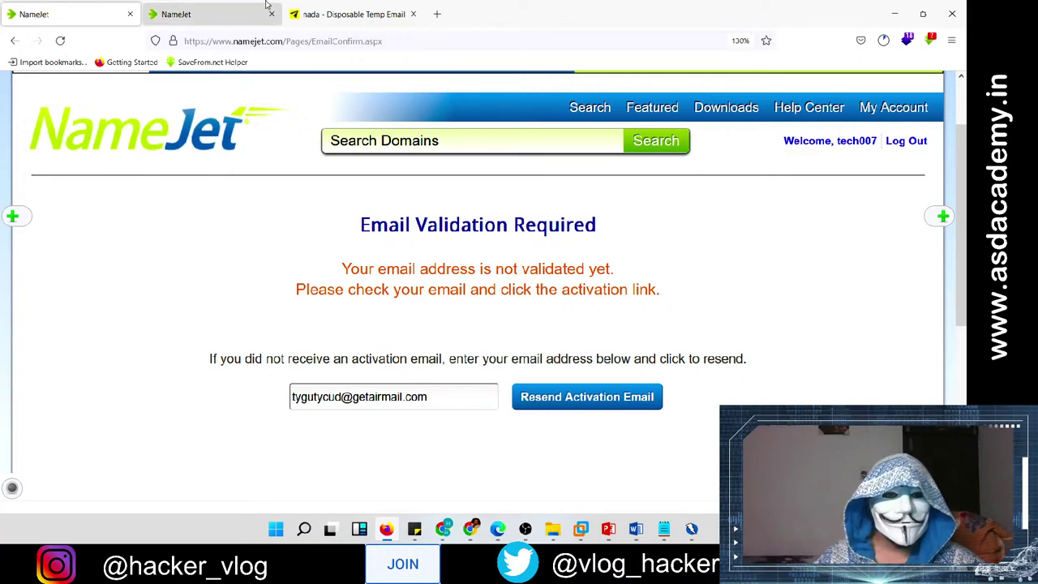
click(323, 10)
scroll(411, 246, down, 5)
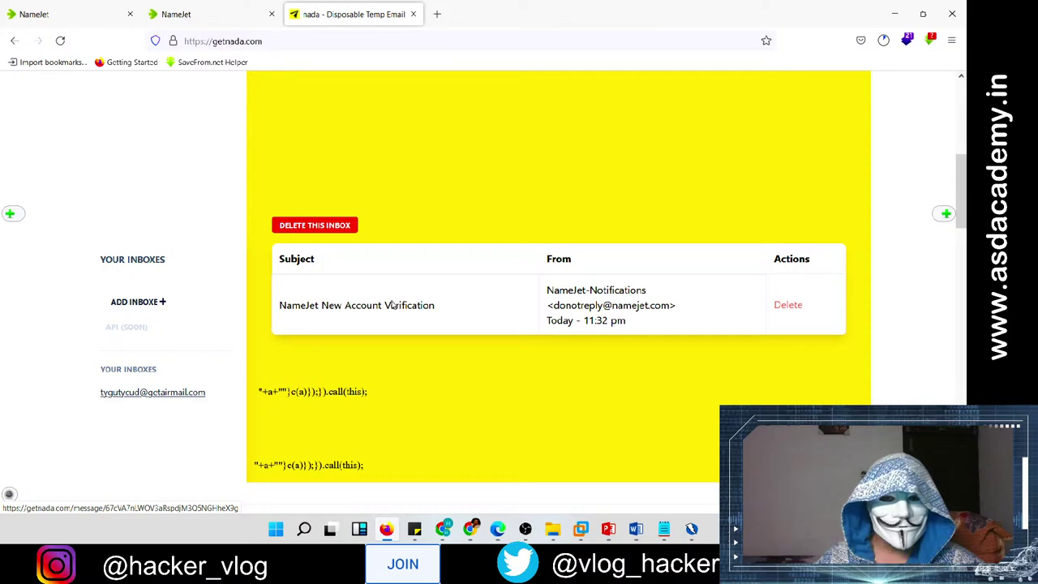
click(391, 305)
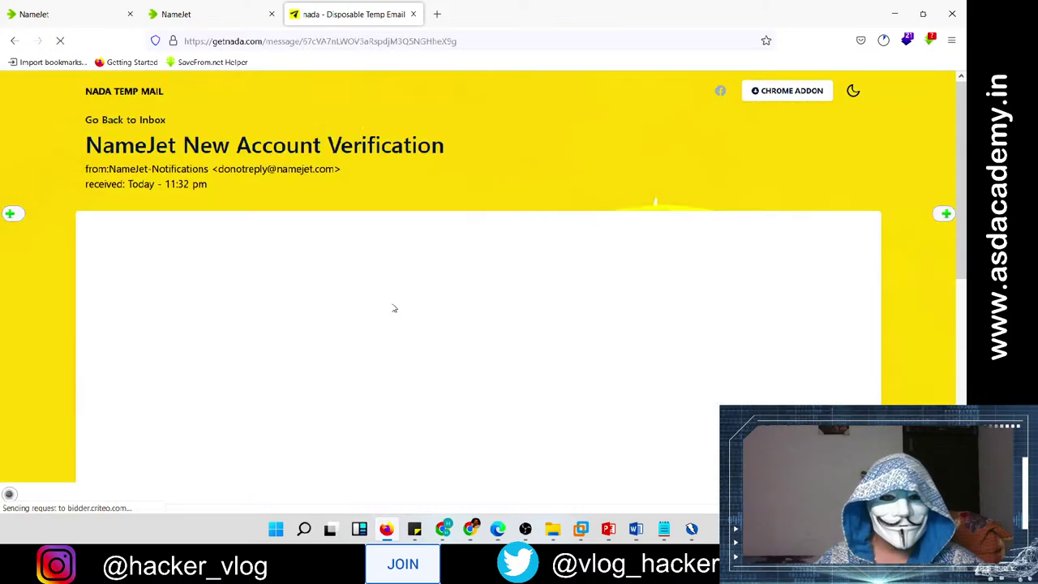
click(64, 13)
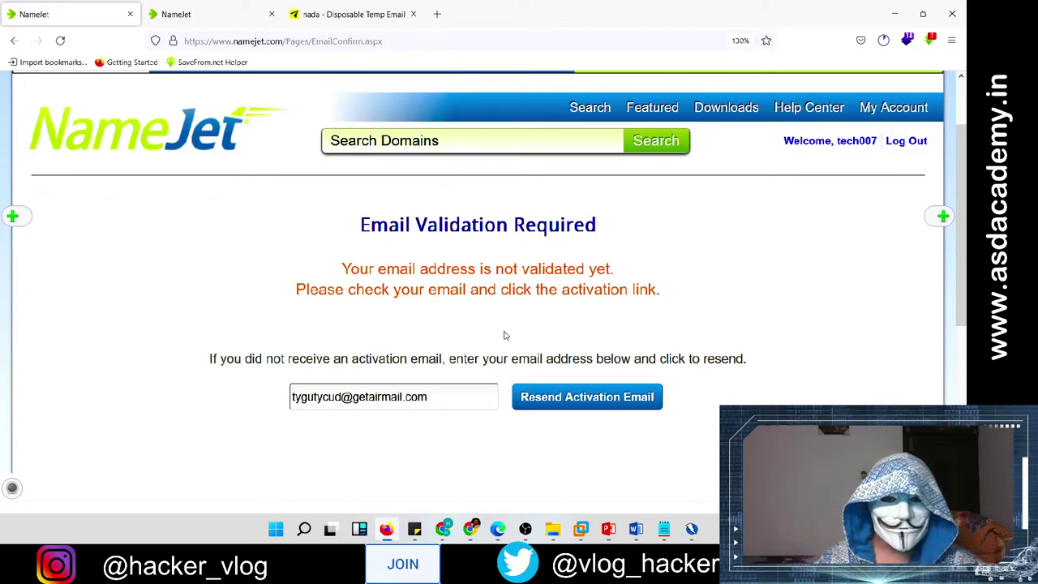
click(354, 14)
scroll(302, 267, down, 3)
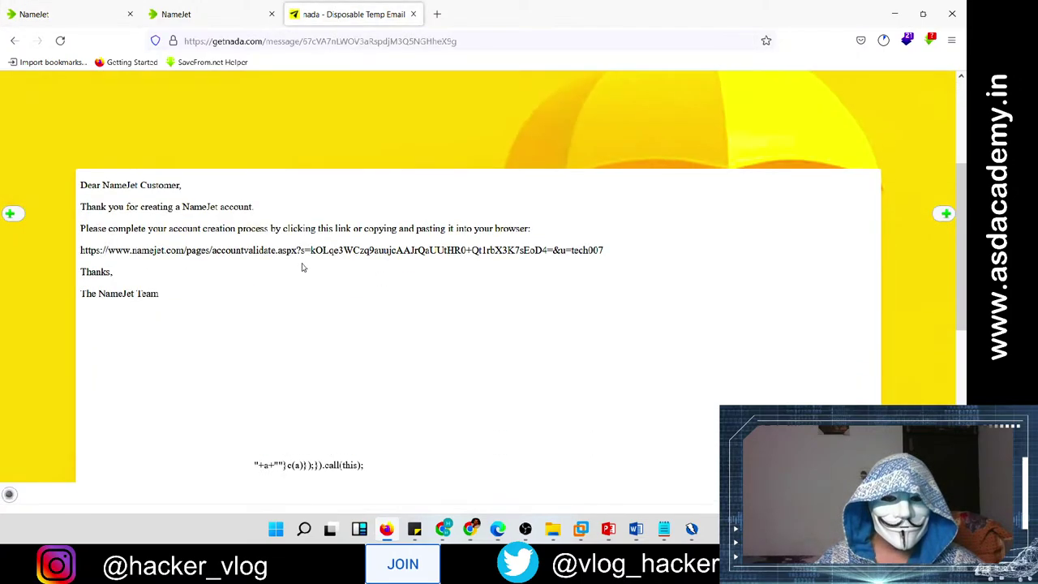
drag(81, 251, 604, 253)
right_click(604, 253)
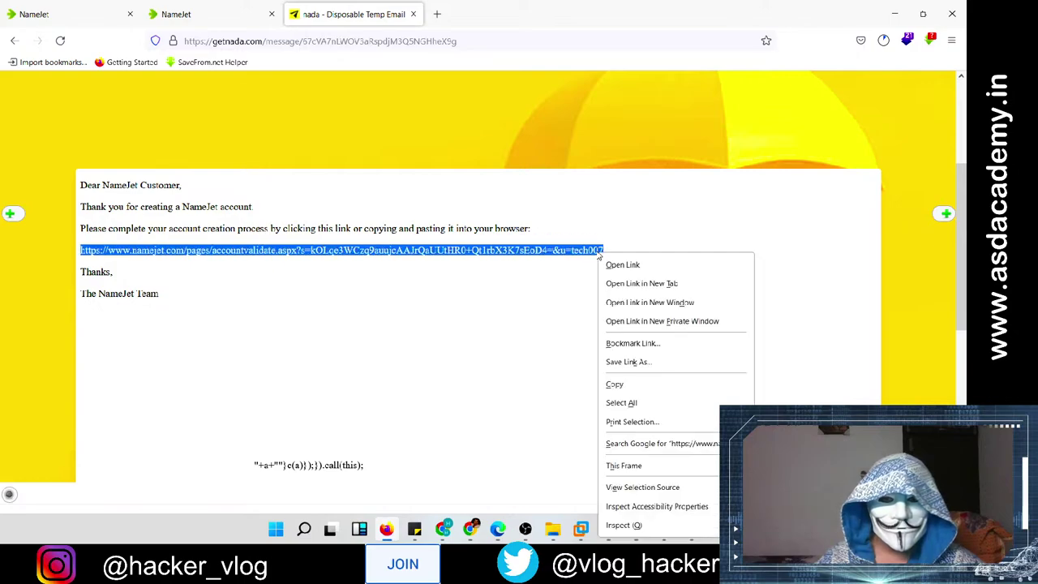
click(620, 283)
- Enter the first and last name, organization ASD and title CEO
click(462, 16)
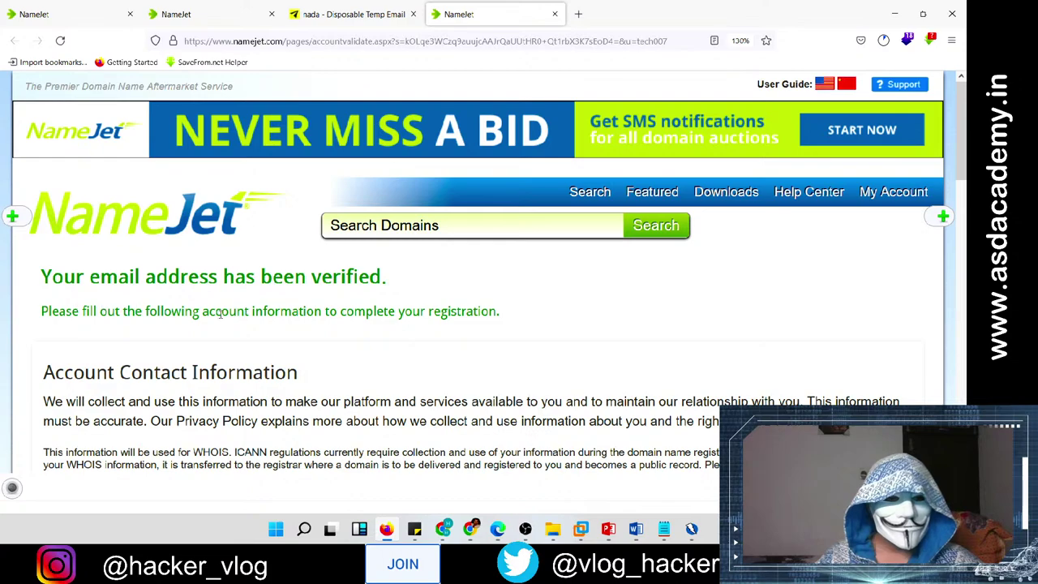
scroll(426, 310, down, 5)
scroll(415, 311, up, 2)
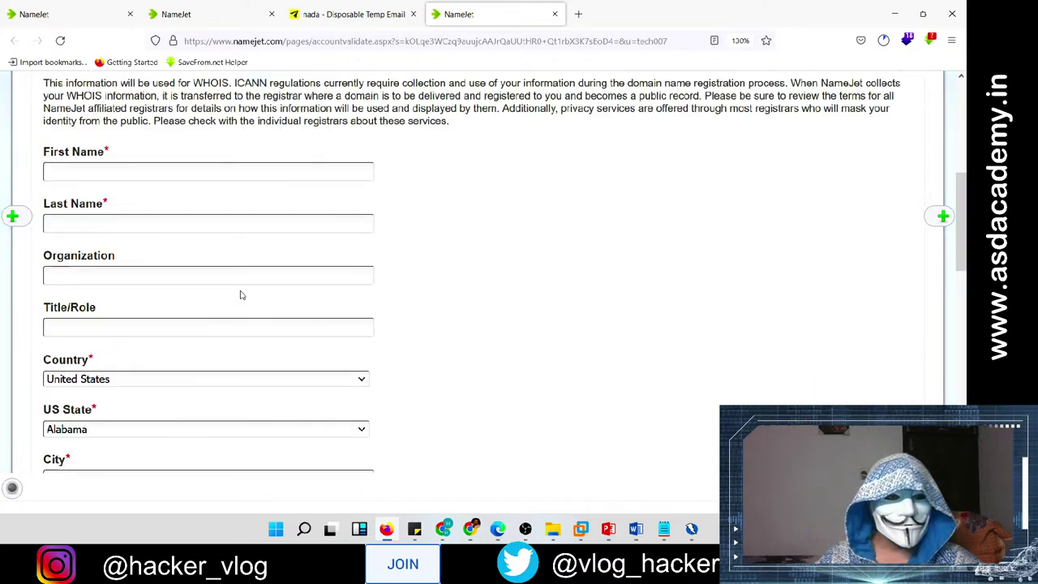
click(170, 278)
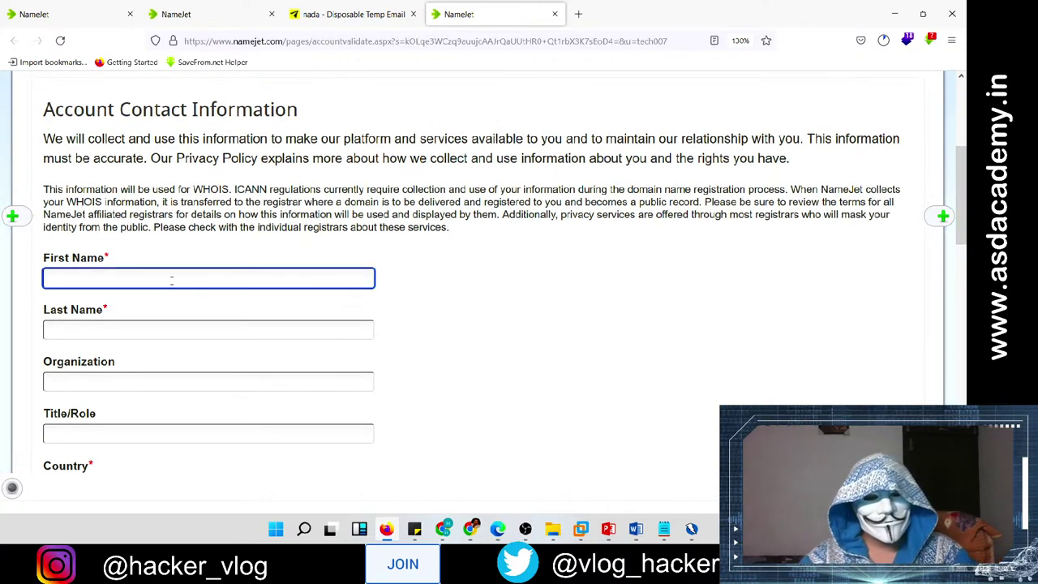
text(Tech)
key(Tab)
text(Min)
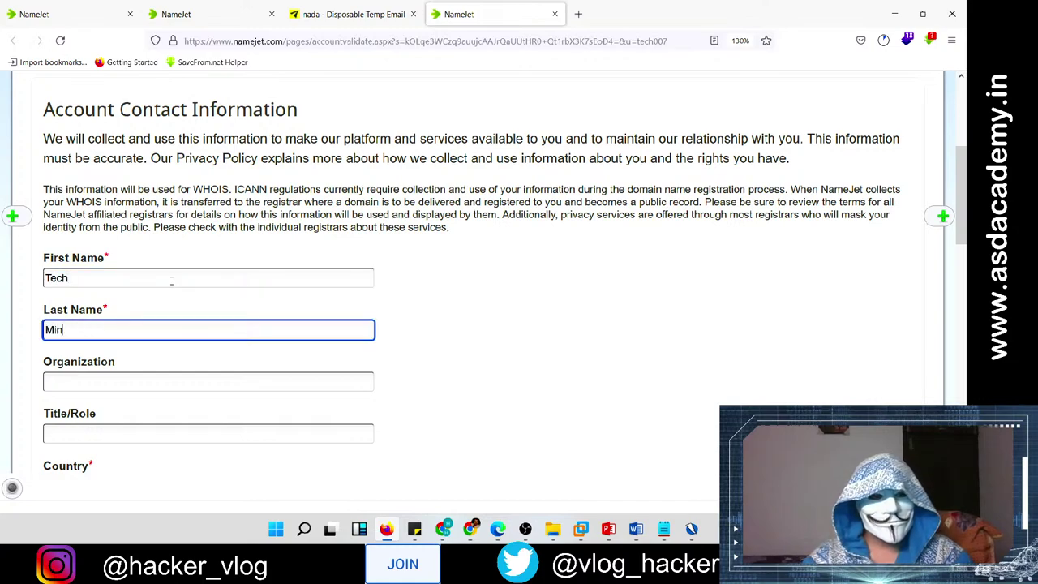
key(Tab)
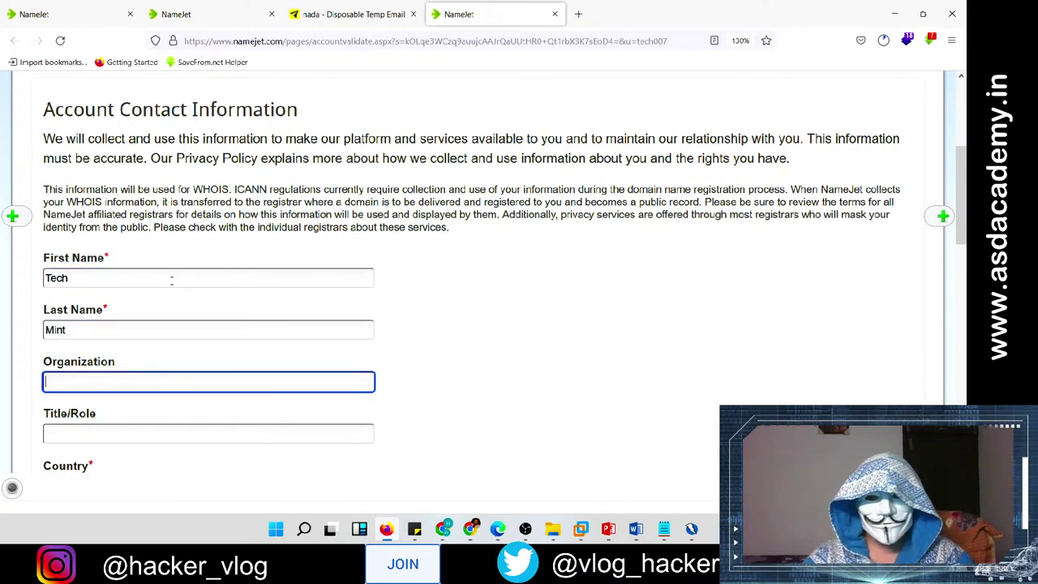
text(ASD)
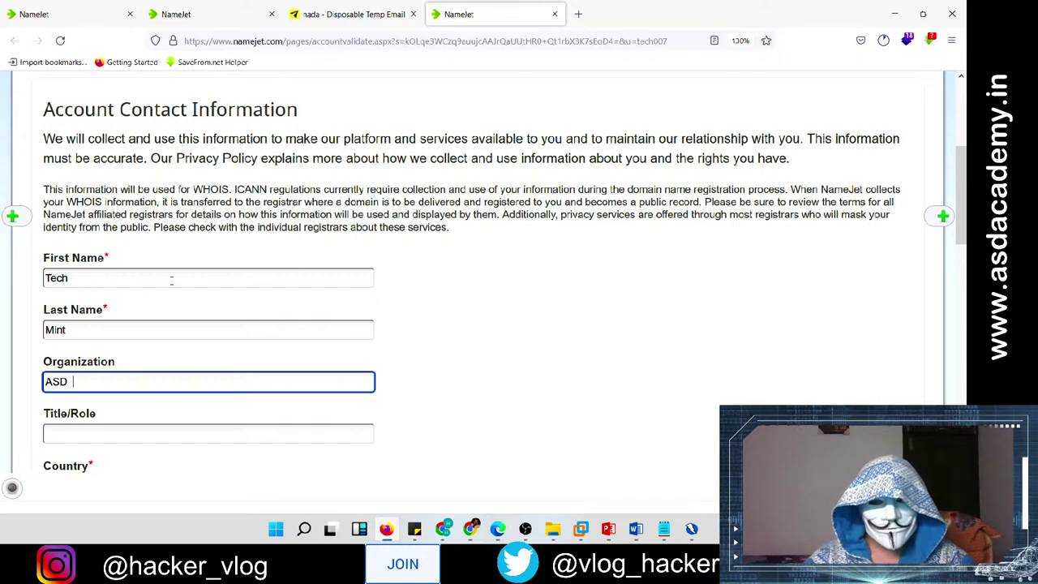
key(Tab)
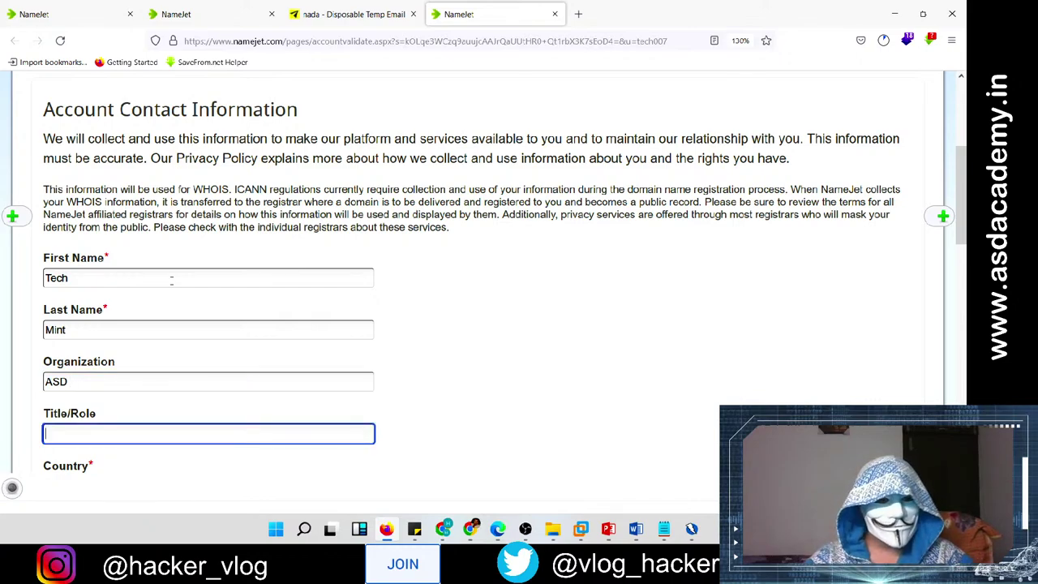
text(C)
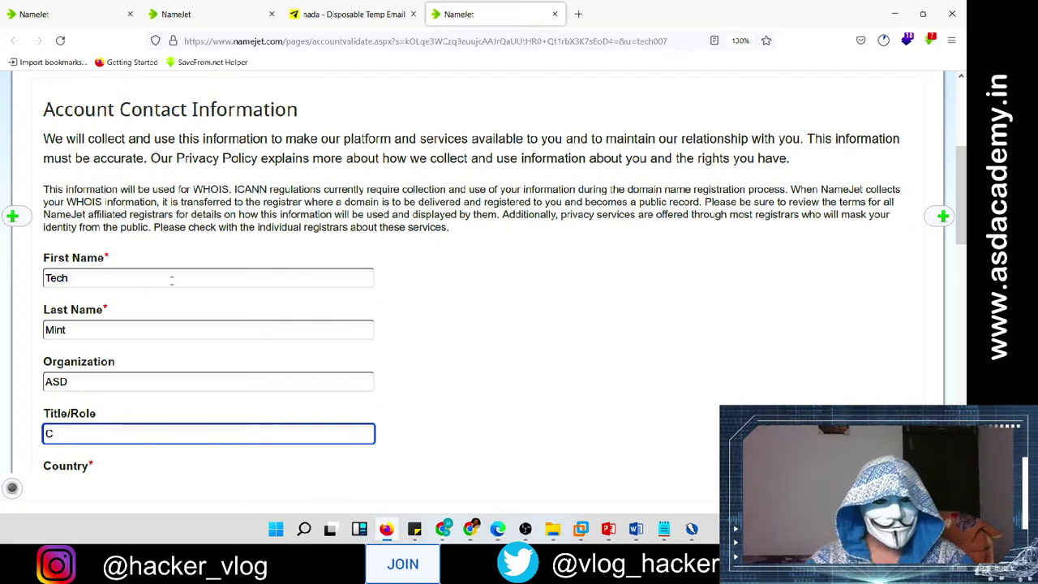
text(EO)
key(Tab)
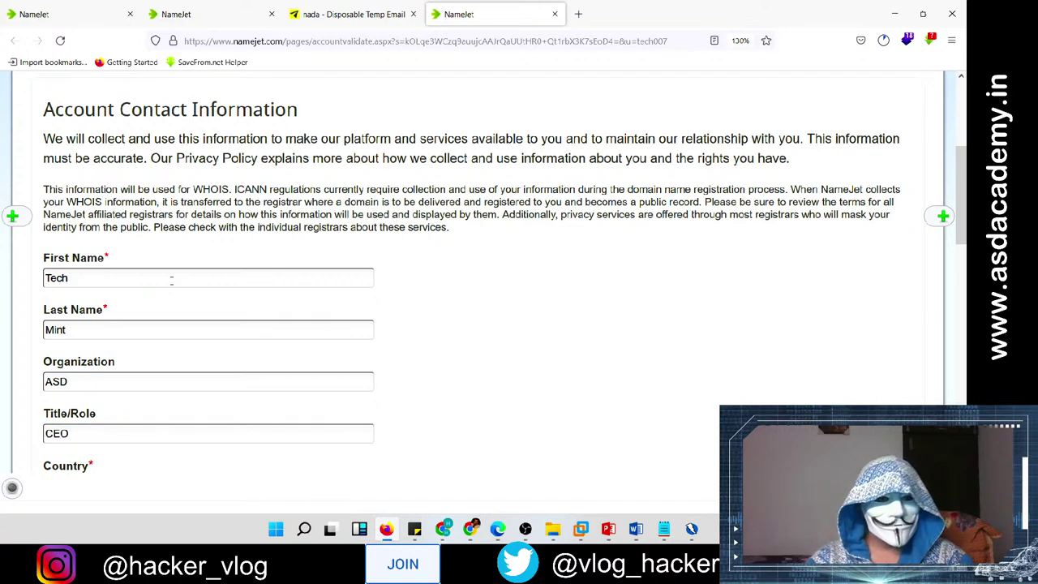
- Complete the organization as ASD ACADEMY and set country India, state Maharashtra, city Mumbai
scroll(171, 278, down, 3)
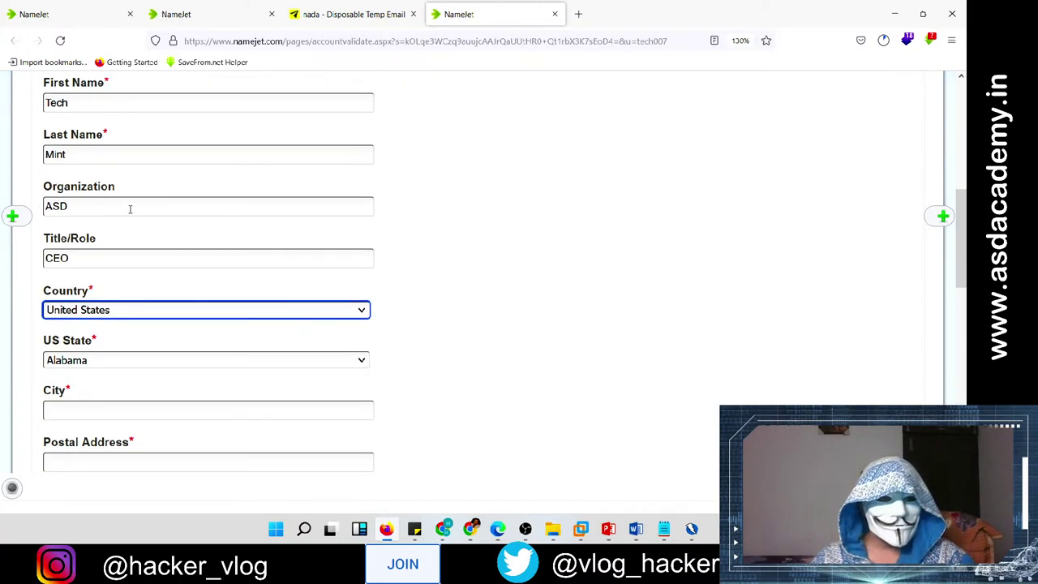
click(130, 208)
text(ACADEMY)
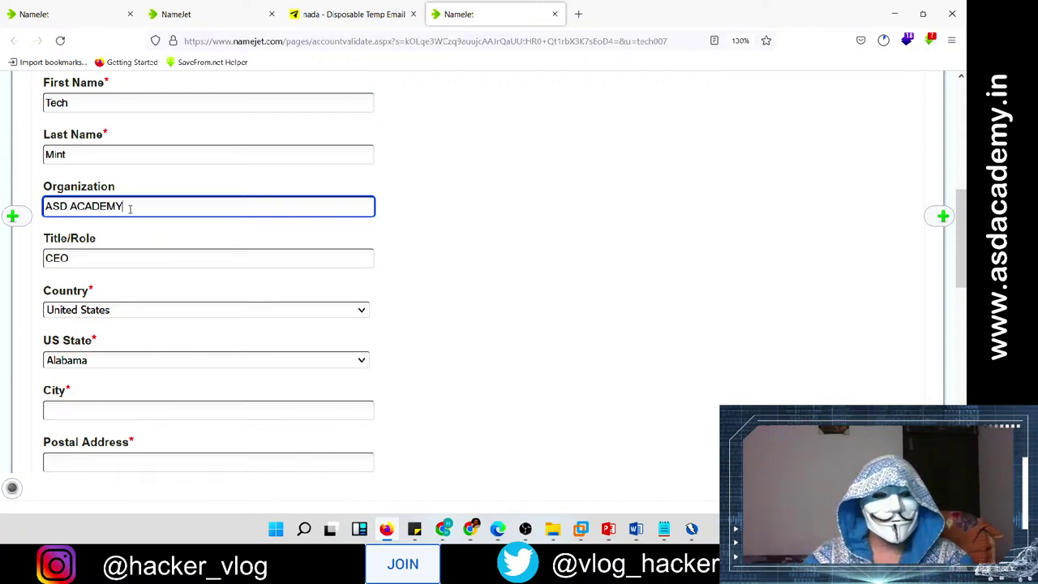
key(Tab)
text(in)
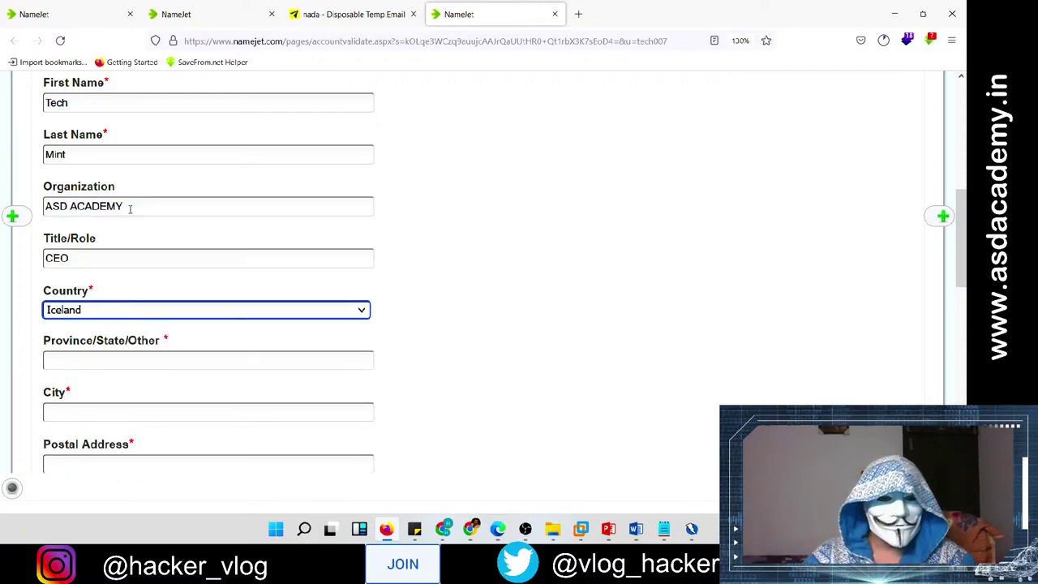
key(Tab)
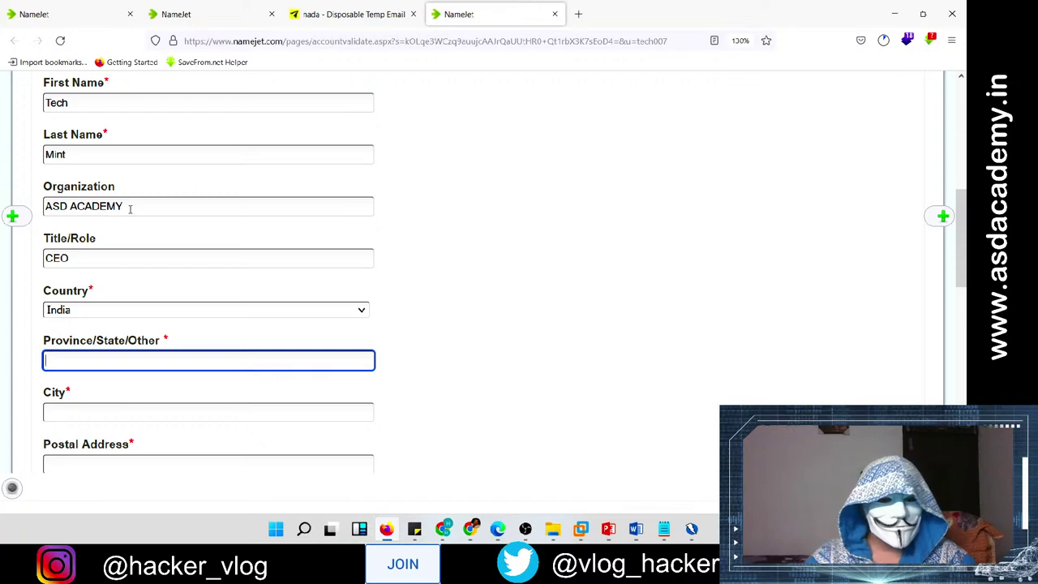
text(Mumbai)
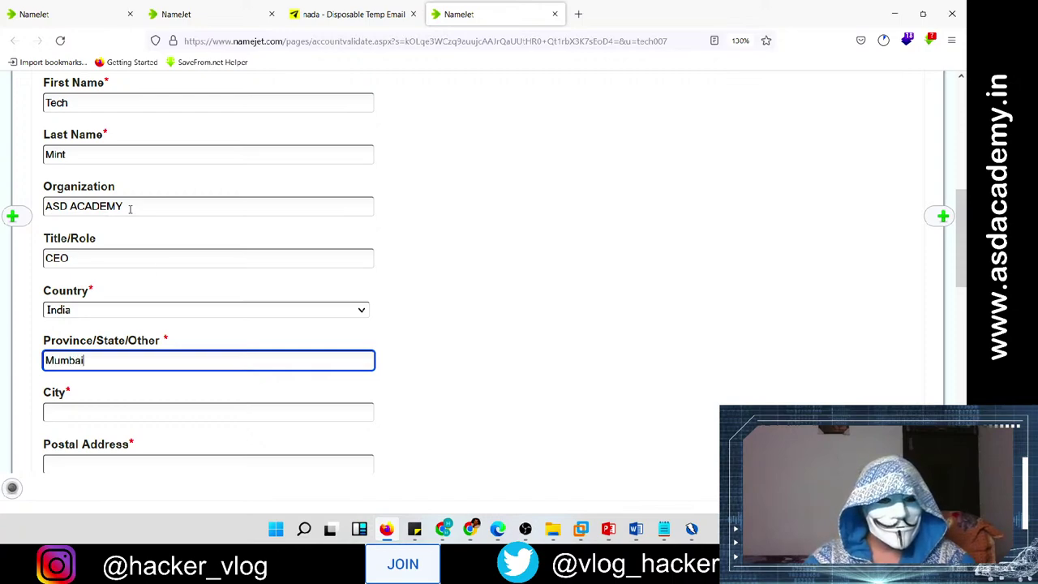
key(Tab)
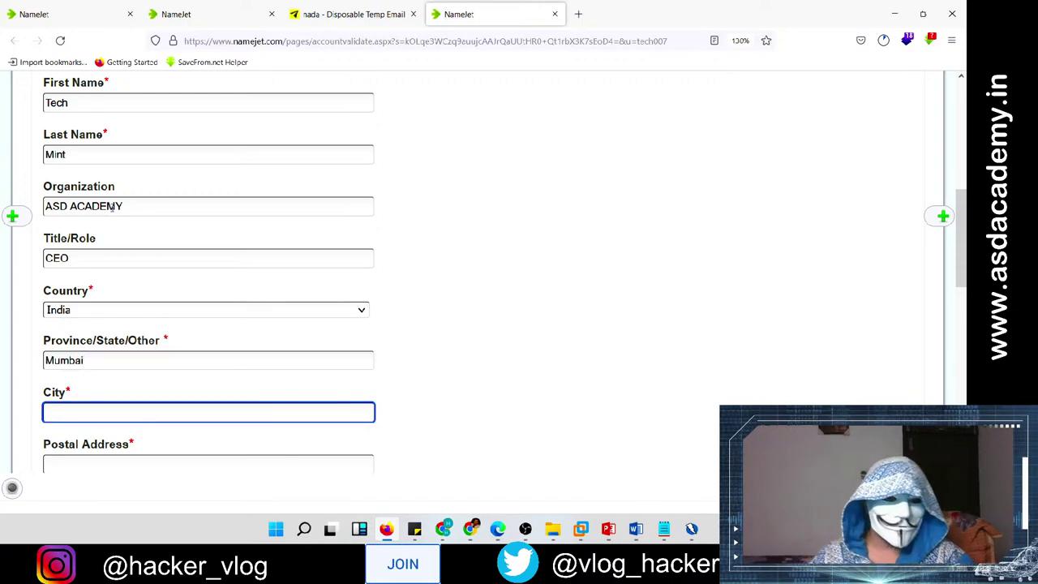
key(shift+Tab)
text(Mah)
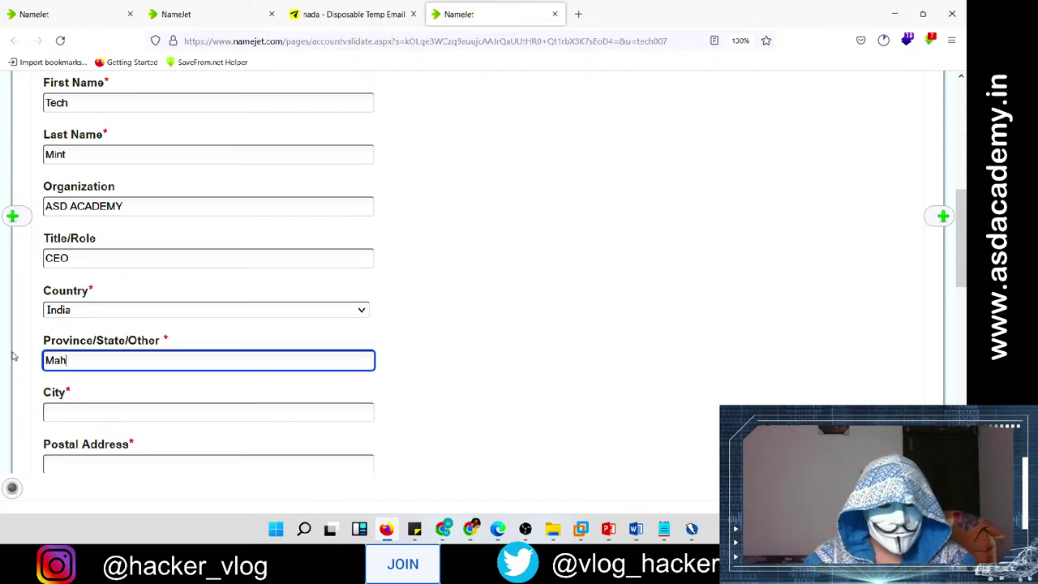
text(arashtra)
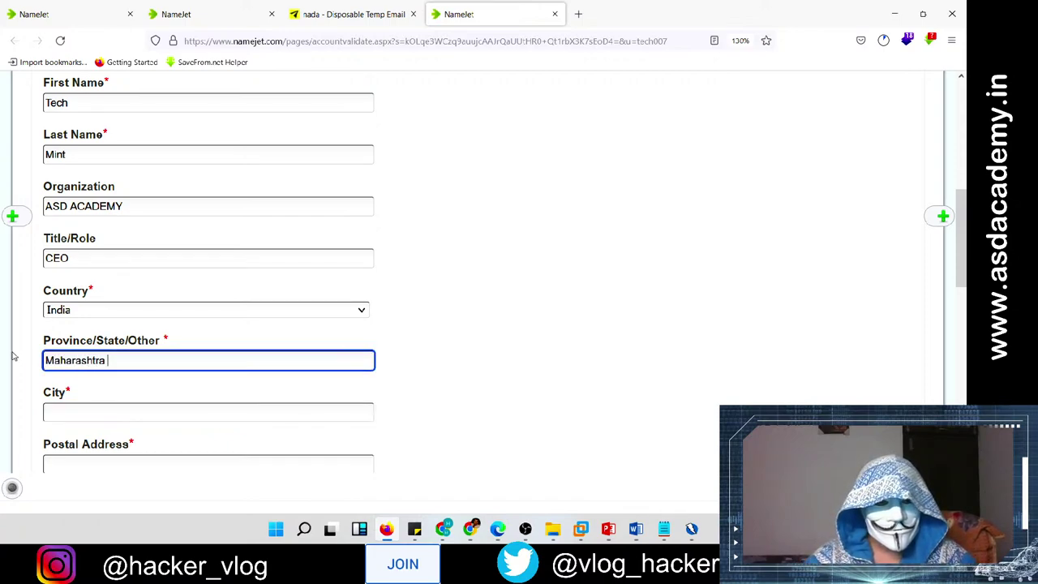
key(Tab)
text(Mumbai)
key(Tab)
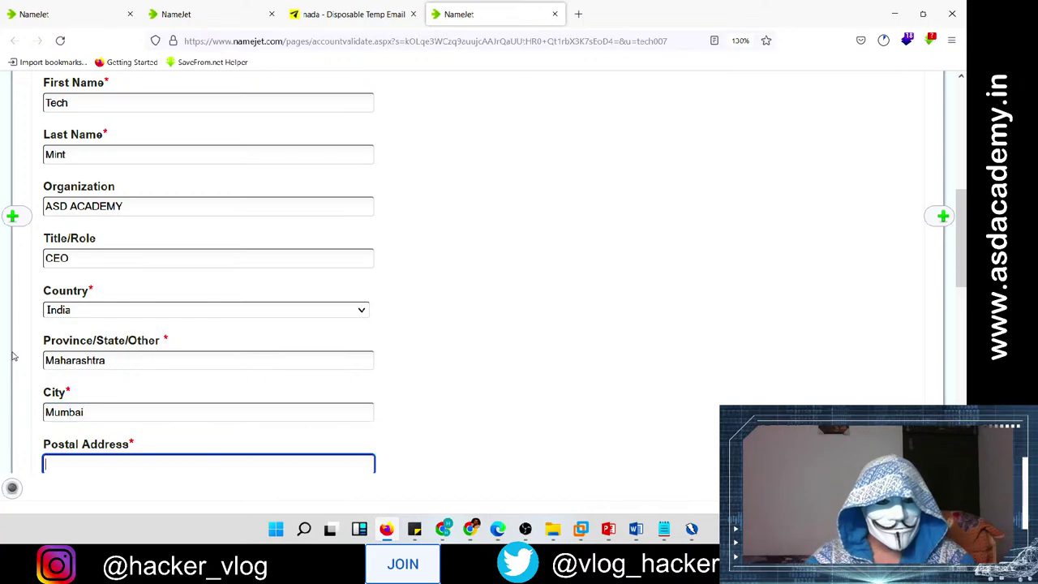
- Fill in the street address, the six-digit zip code and the phone number on the contact form
scroll(13, 356, down, 3)
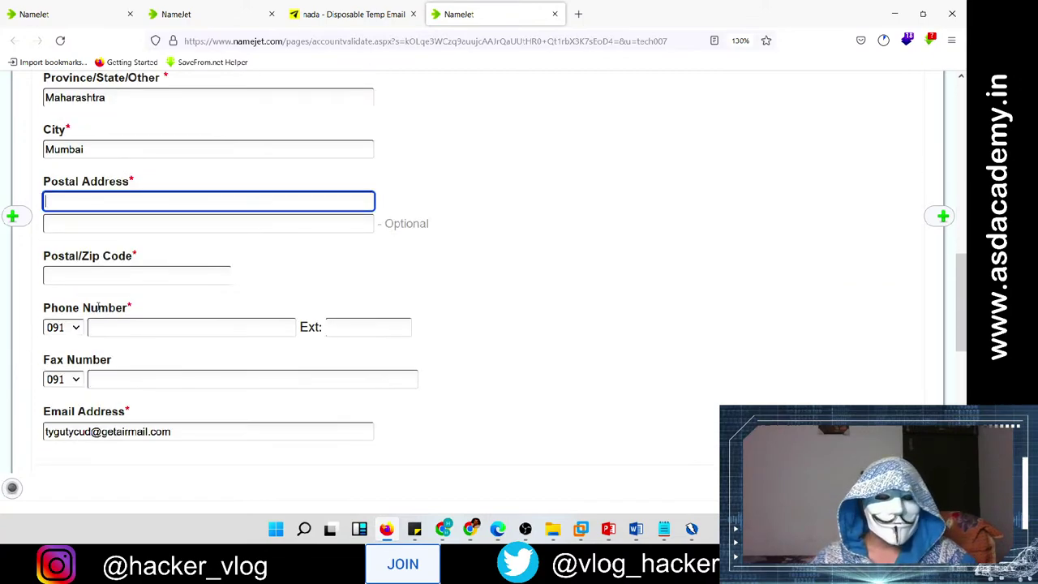
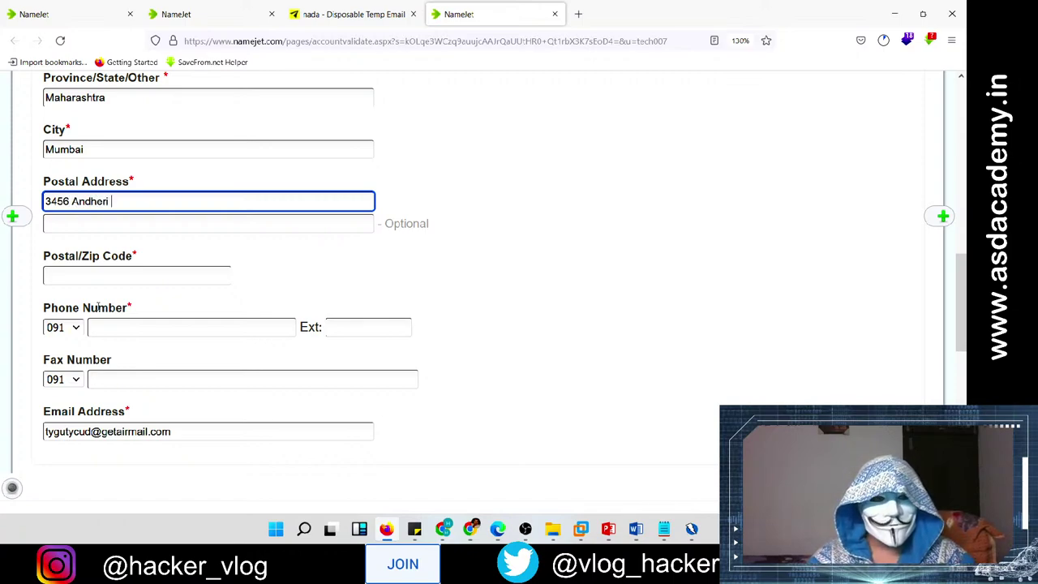
key(Tab)
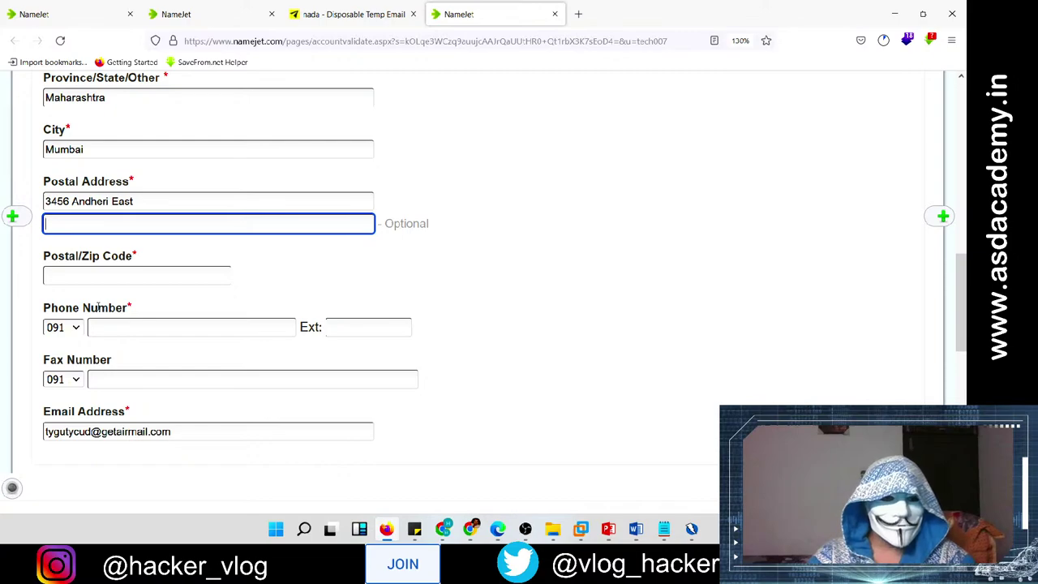
key(Tab)
text(324)
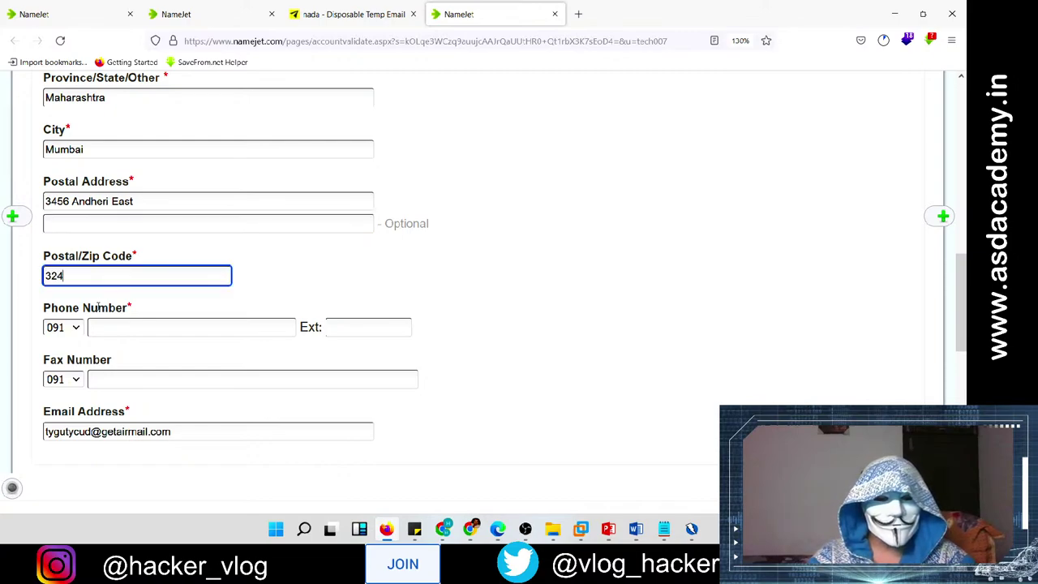
text(5344)
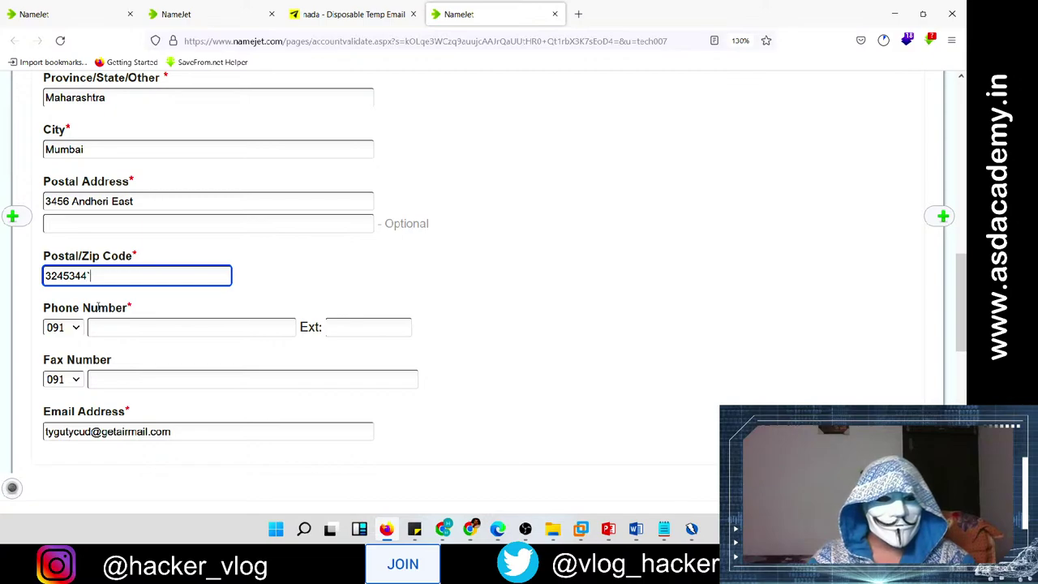
key(BackSpace)
key(Tab)
key(Tab)
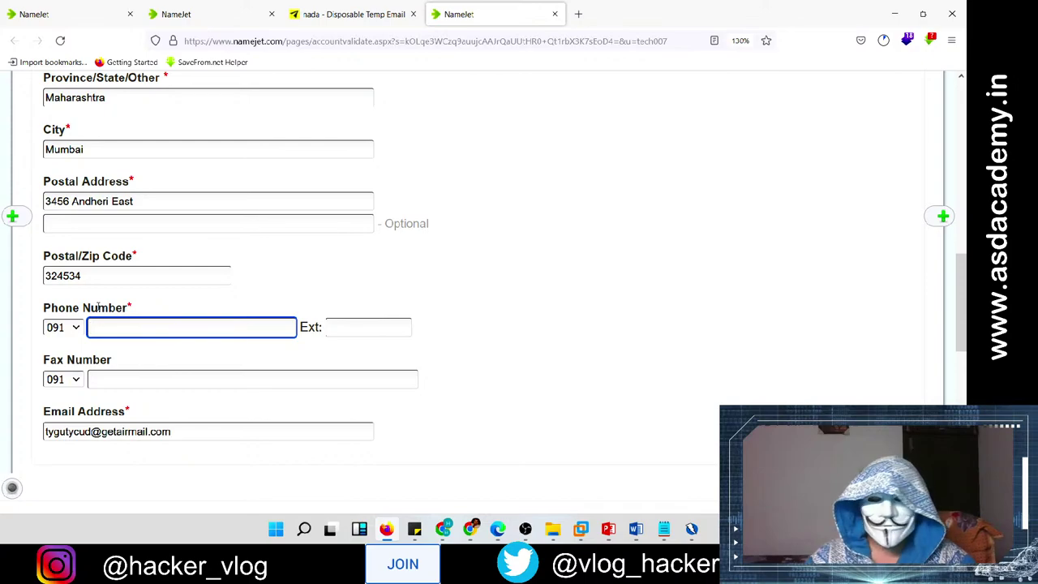
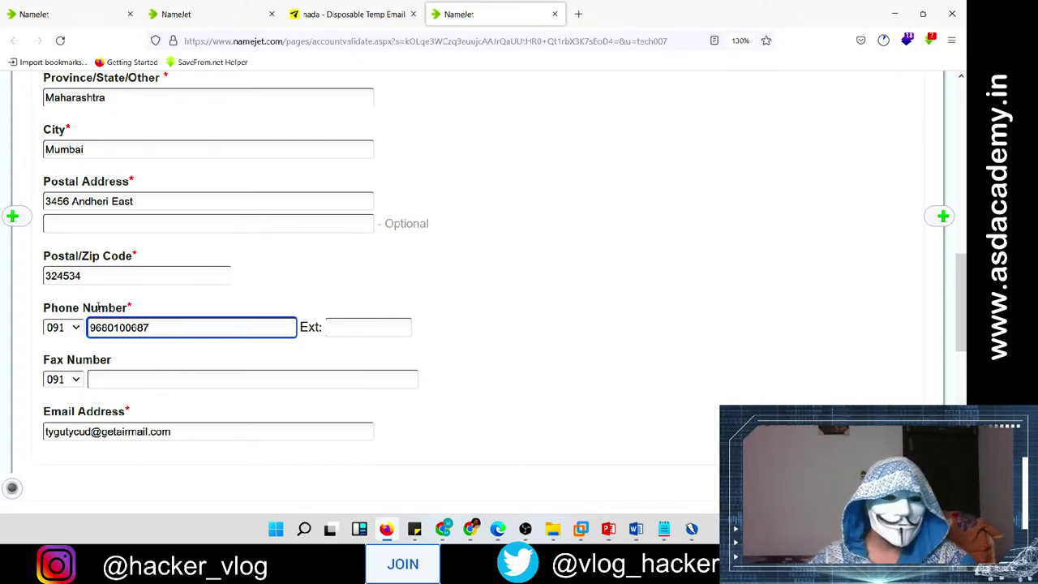
double_click(166, 328)
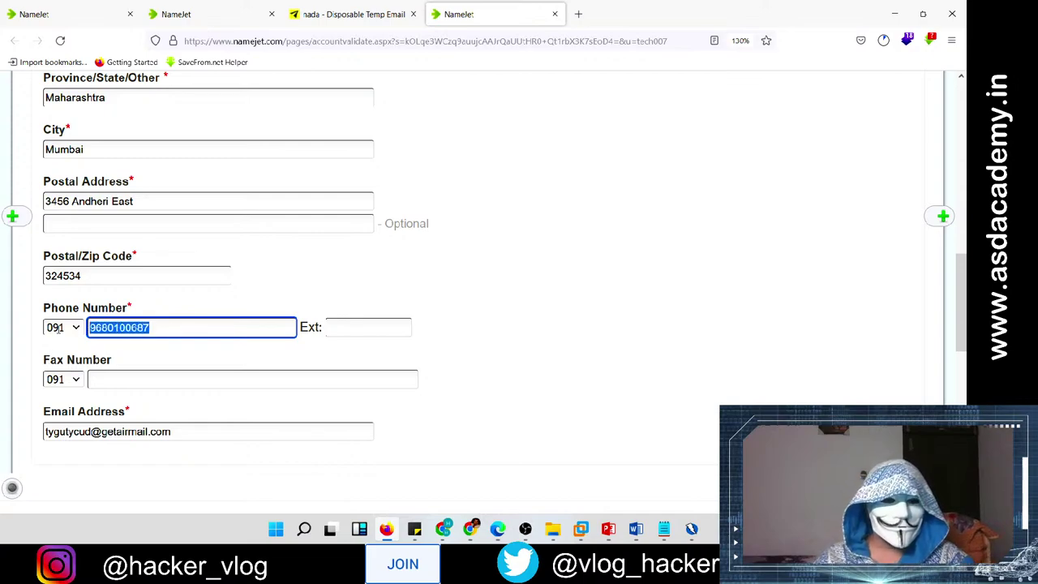
- Choose City of Birth as the password security question
scroll(55, 396, down, 5)
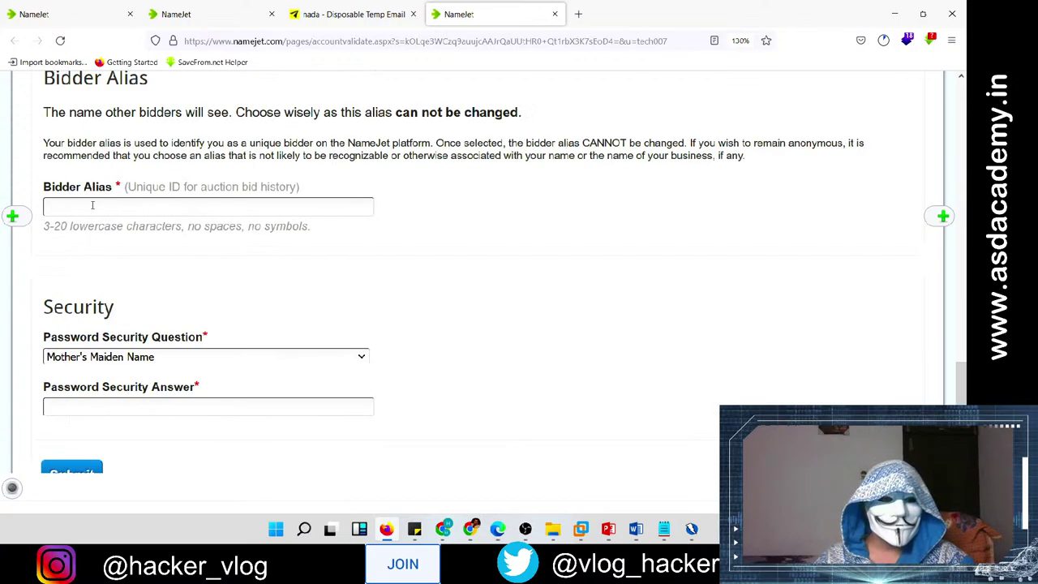
scroll(81, 255, down, 2)
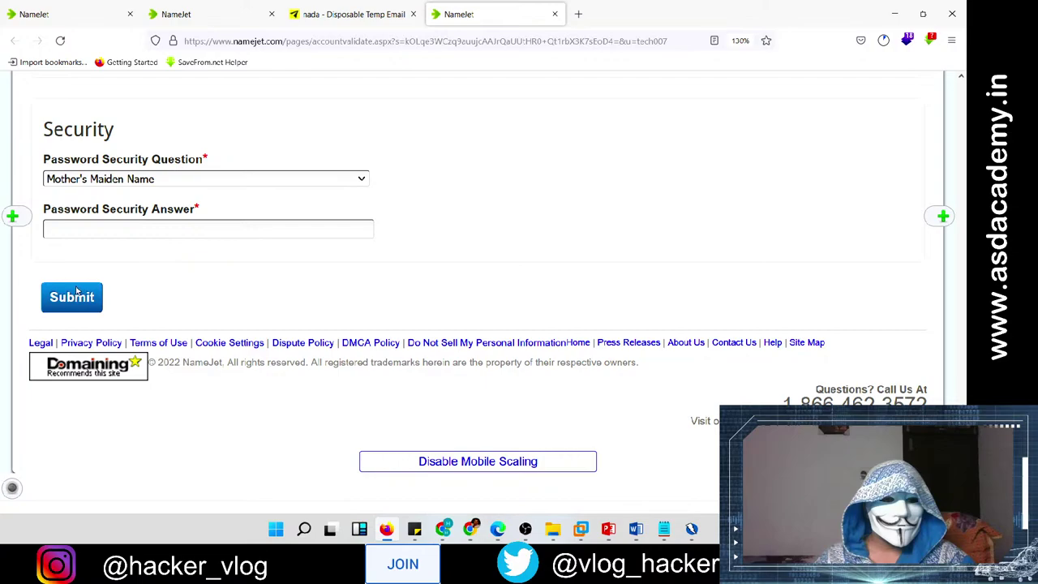
click(158, 227)
click(170, 179)
click(169, 179)
click(169, 179)
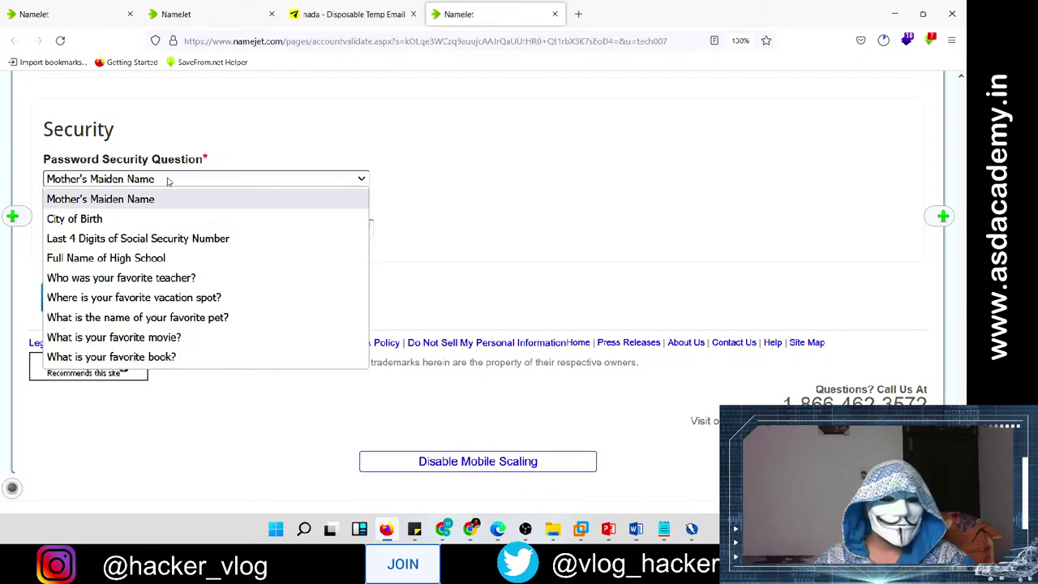
click(167, 213)
click(154, 226)
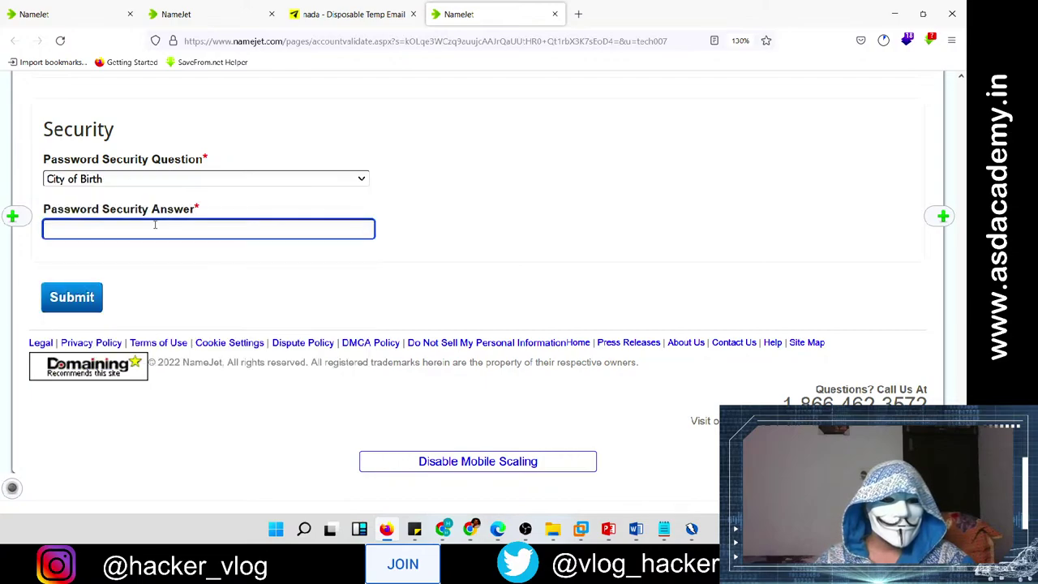
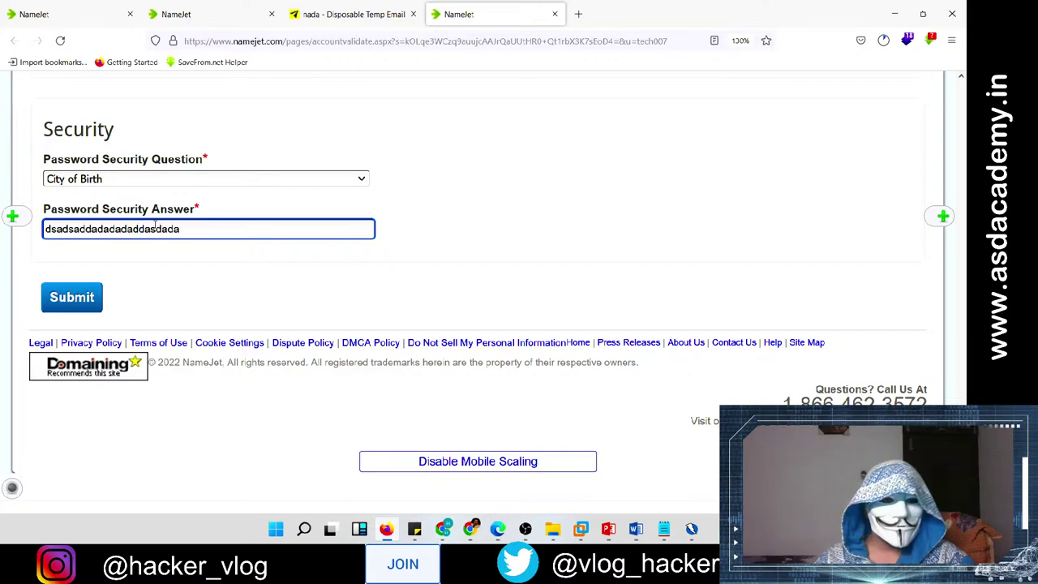
key(ctrl+a)
key(BackSpace)
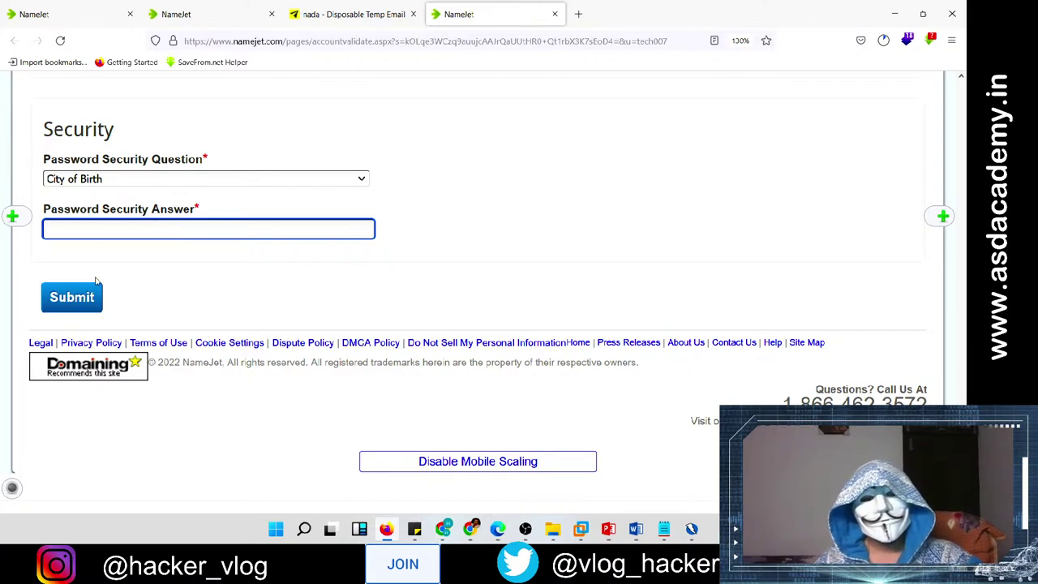
click(73, 306)
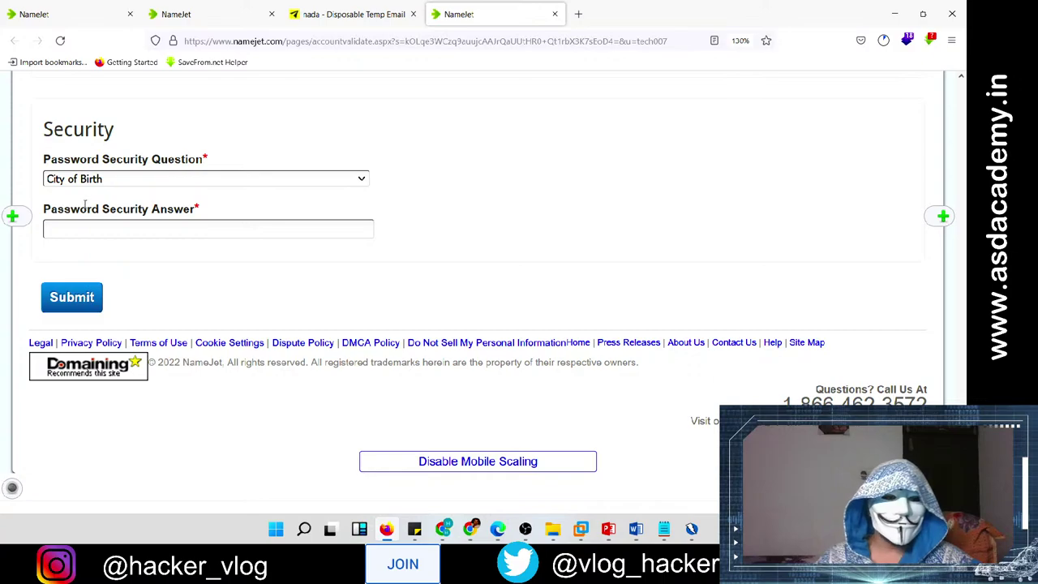
scroll(70, 318, up, 4)
scroll(93, 454, down, 3)
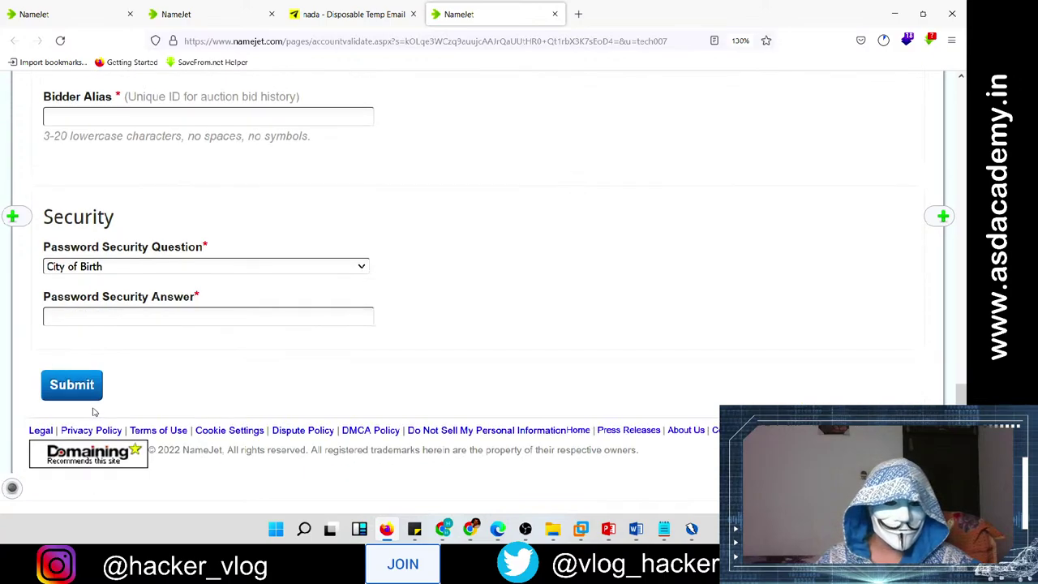
scroll(85, 389, up, 2)
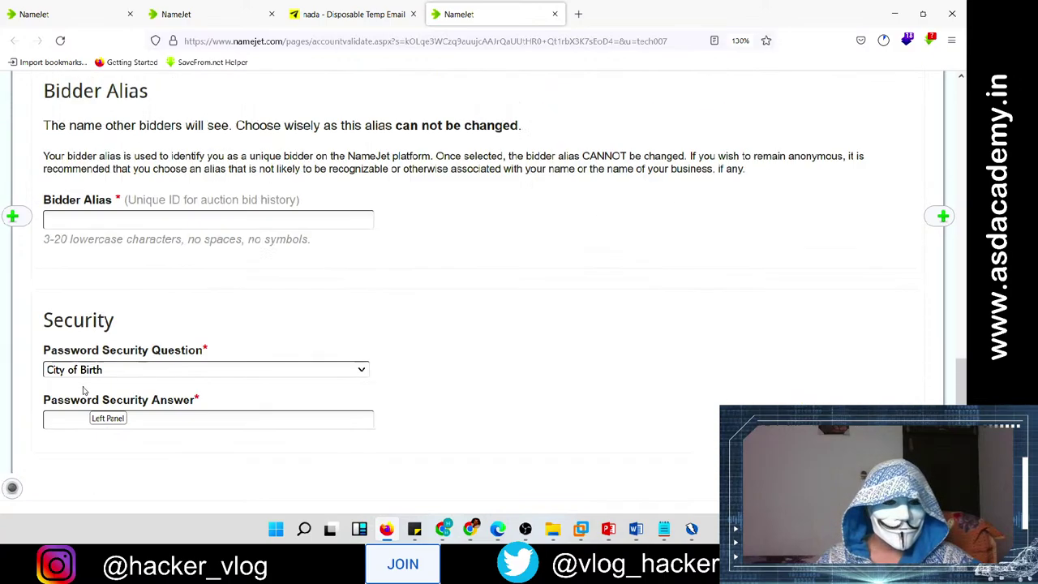
scroll(85, 389, down, 2)
click(120, 318)
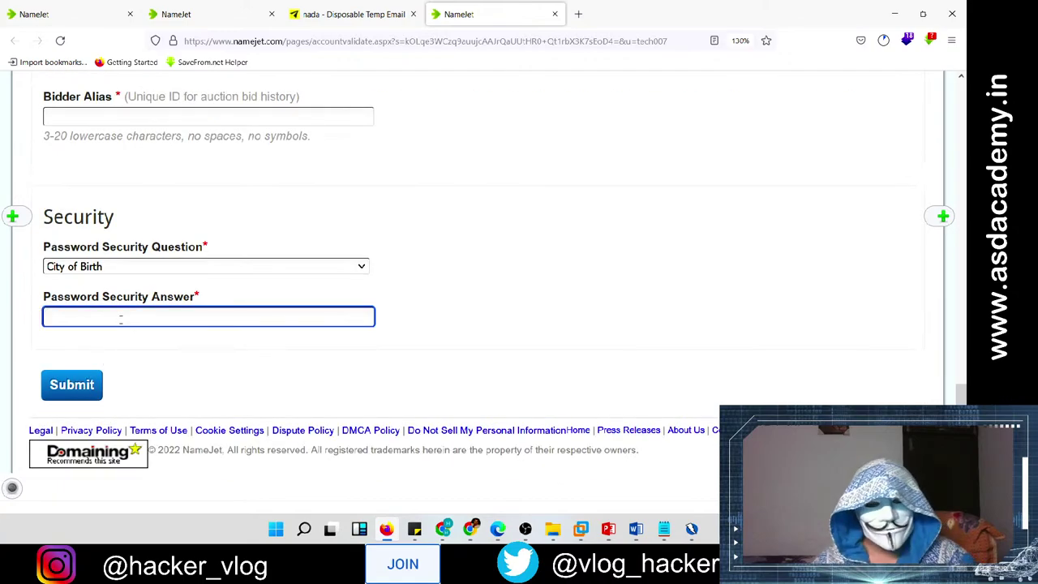
- Attempt to submit the registration form twice, rechecking the security answer in between
click(78, 392)
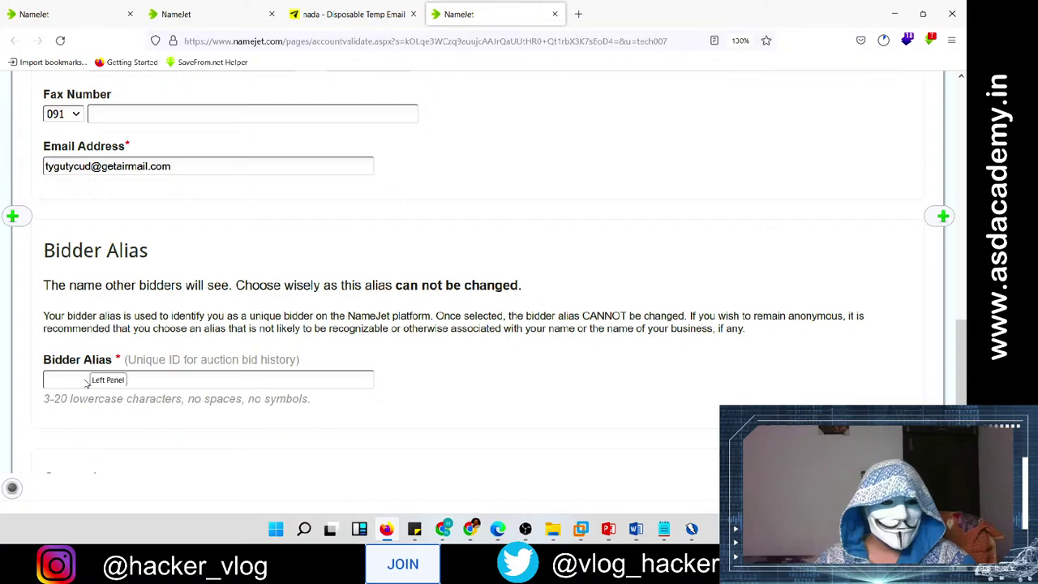
scroll(86, 382, up, 4)
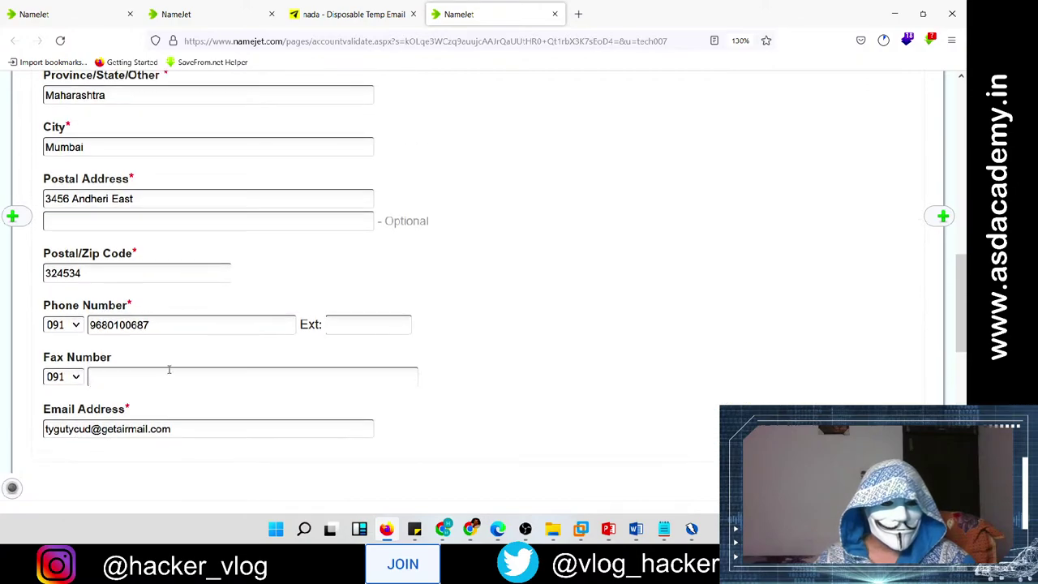
click(157, 378)
scroll(157, 379, down, 5)
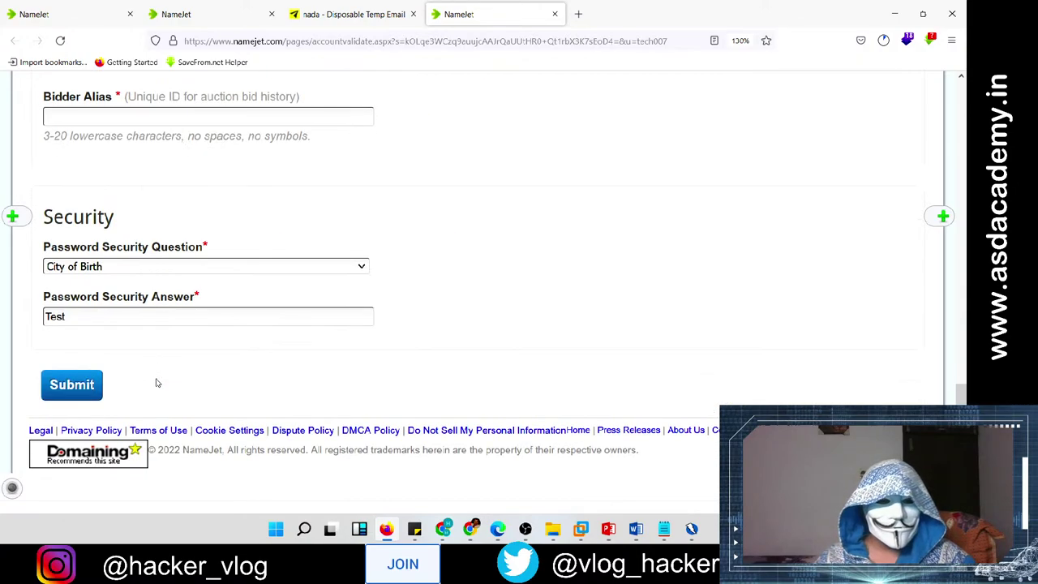
click(139, 322)
click(61, 388)
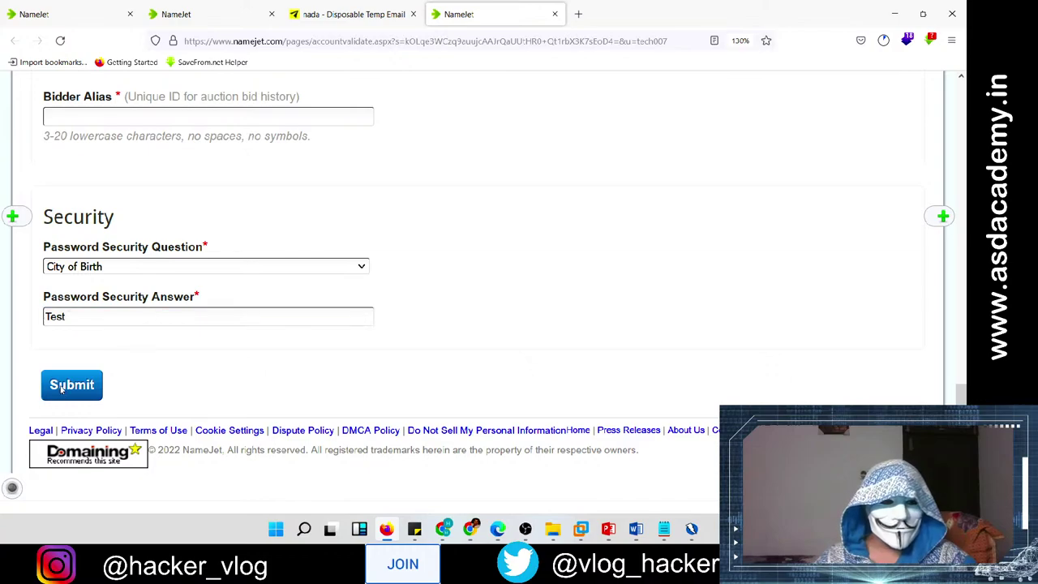
scroll(76, 331, down, 2)
scroll(70, 330, up, 4)
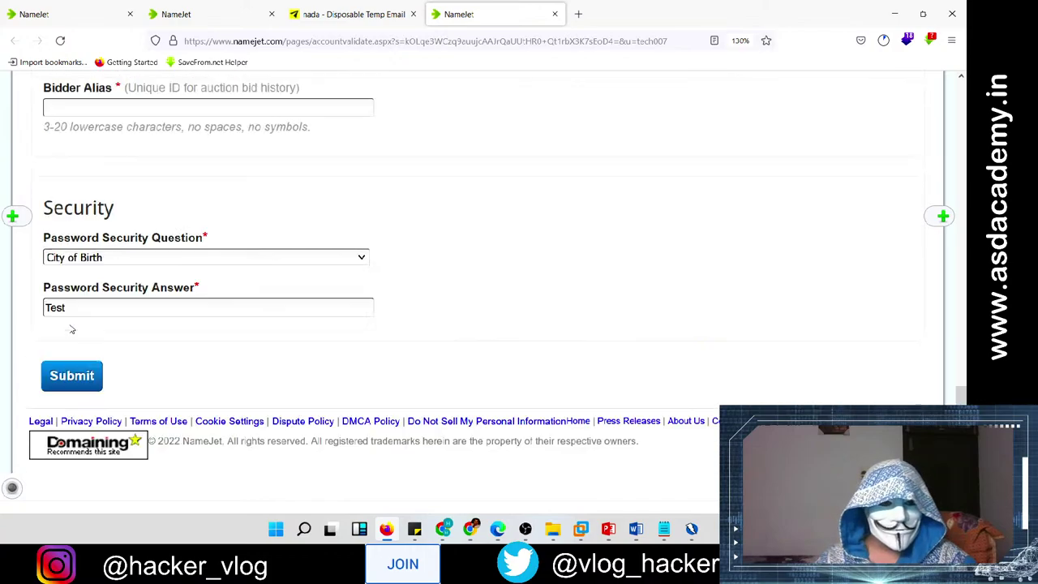
scroll(64, 379, down, 4)
scroll(65, 341, up, 2)
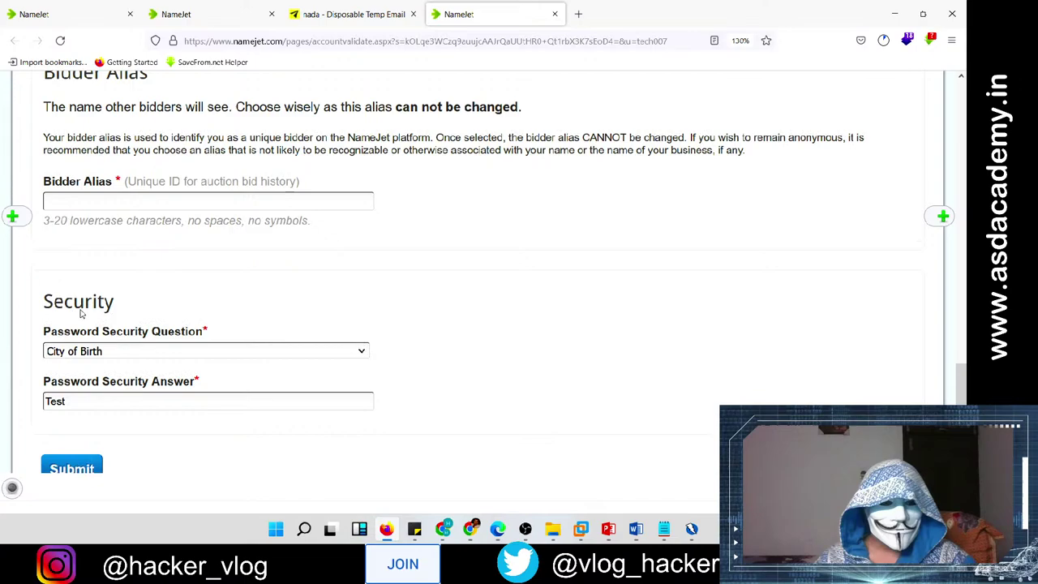
- Submit the registration form and review the 'Please correct the following errors' notice
click(73, 472)
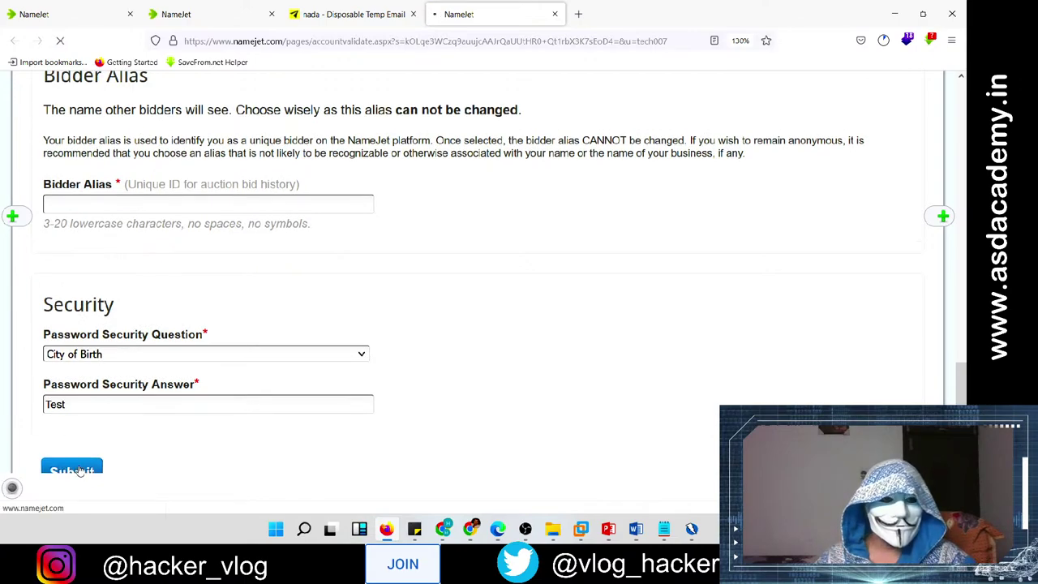
scroll(80, 470, up, 2)
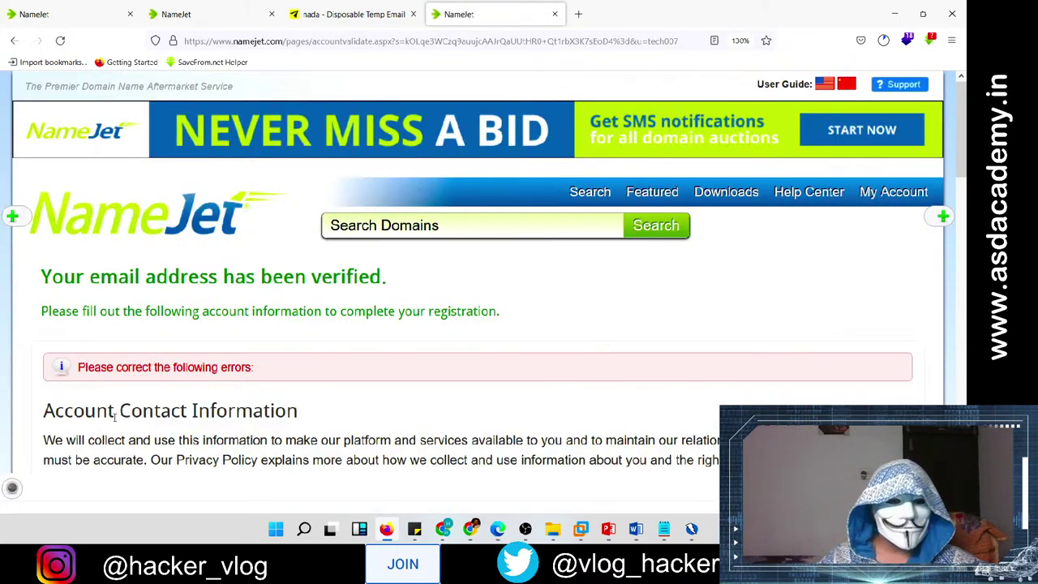
- Enter anonymous123 as the bidder alias and resubmit the form
scroll(115, 417, down, 11)
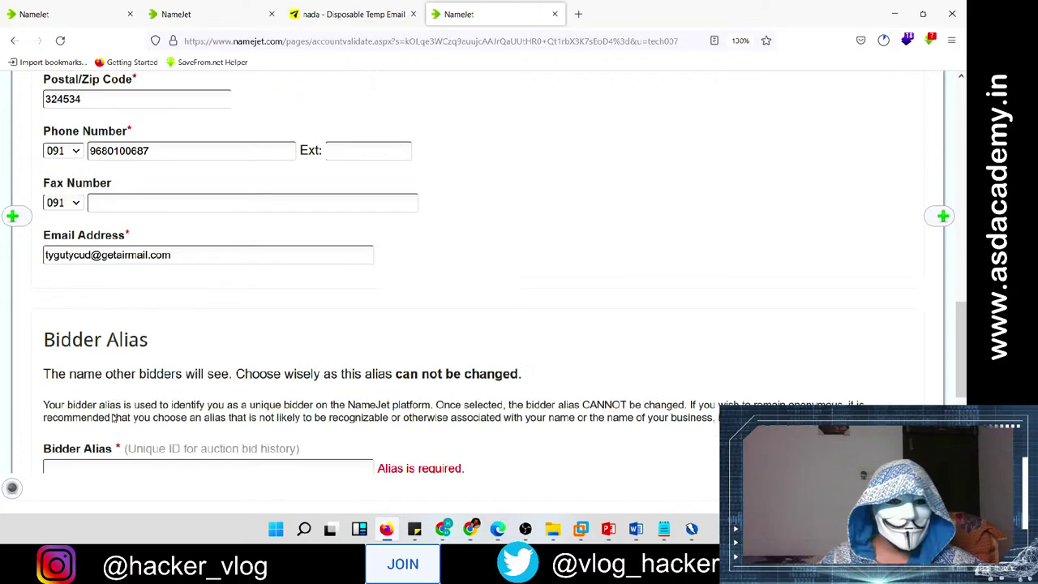
scroll(113, 417, down, 3)
click(229, 243)
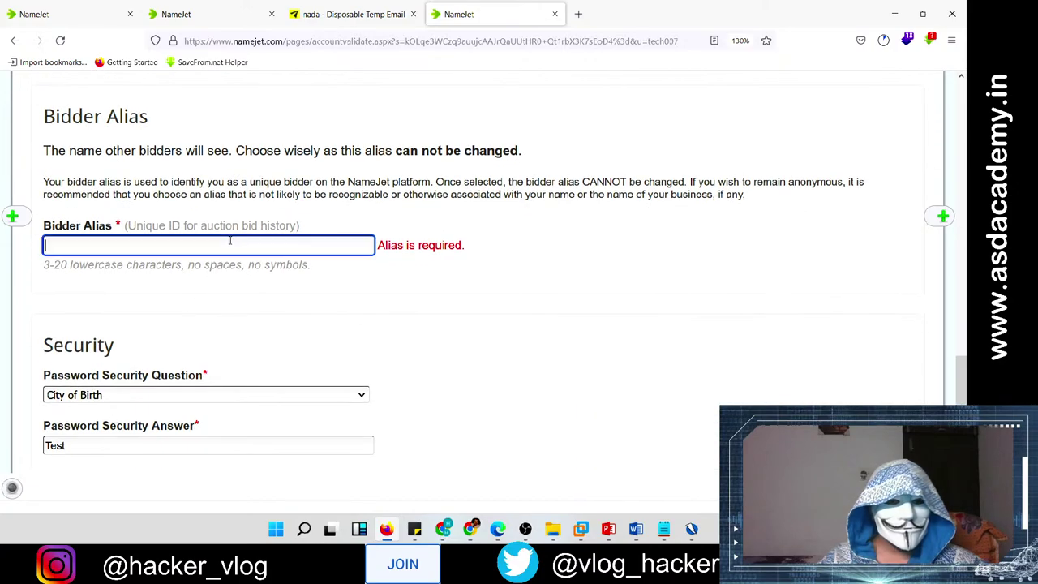
text(ss)
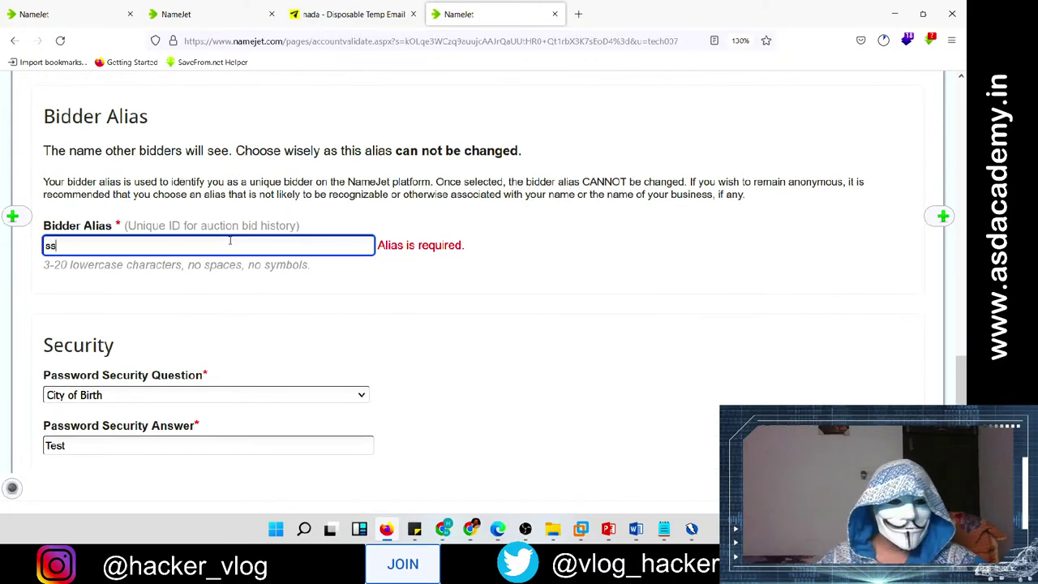
key(BackSpace)
key(BackSpace)
text(anon)
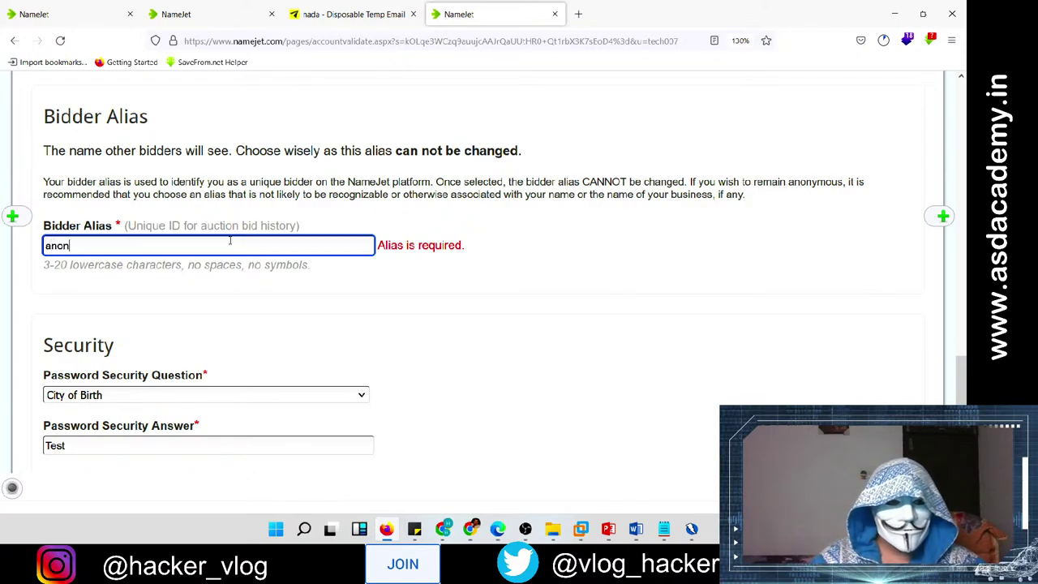
text(ymous)
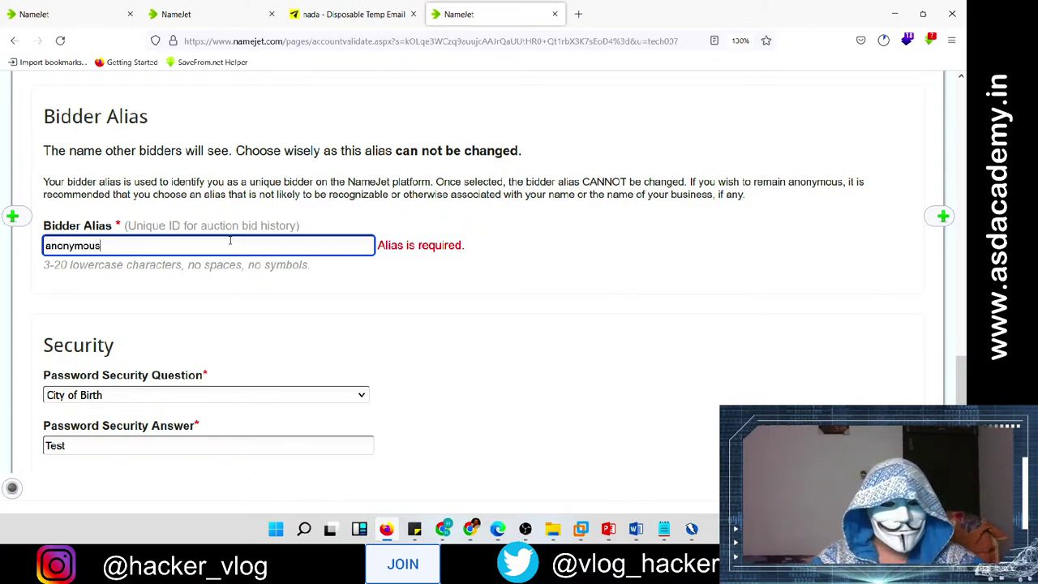
text(123)
key(Tab)
scroll(264, 290, down, 3)
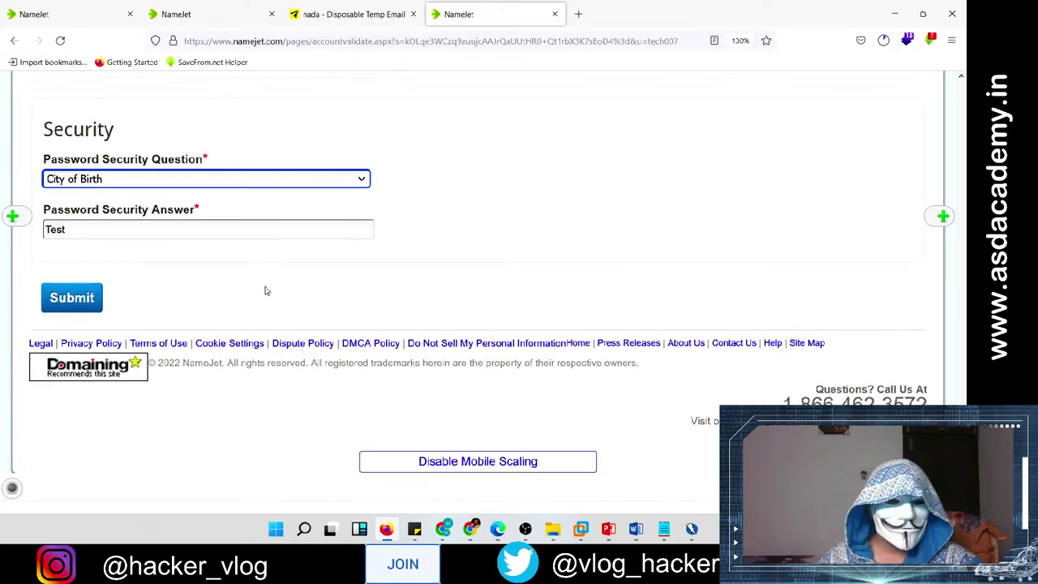
click(77, 297)
scroll(77, 320, up, 3)
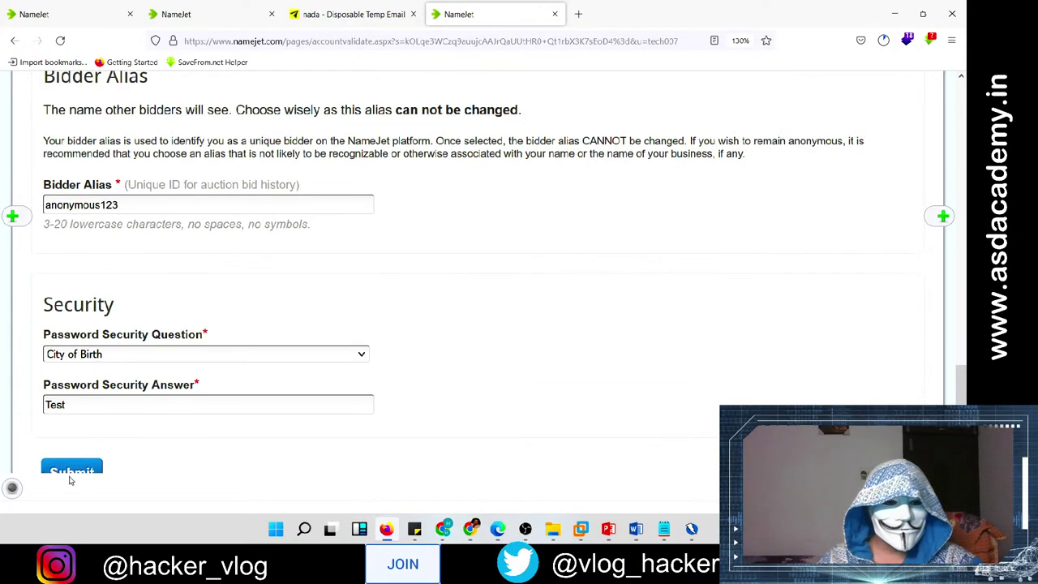
click(73, 472)
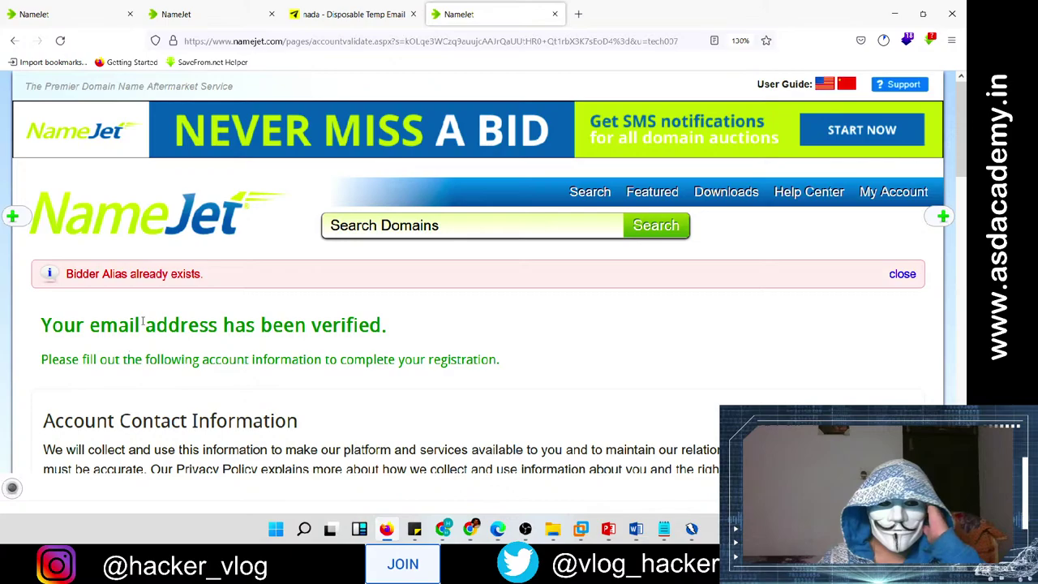
- Change the bidder alias to anonymoustest007 by replacing its trailing digits, then resubmit
scroll(220, 282, down, 3)
scroll(221, 282, down, 7)
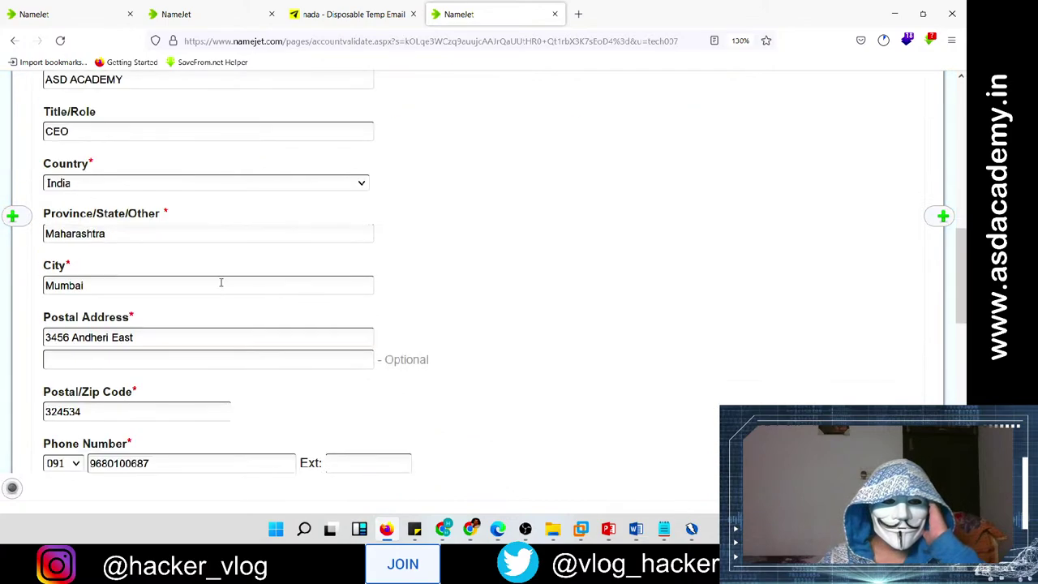
scroll(154, 306, down, 3)
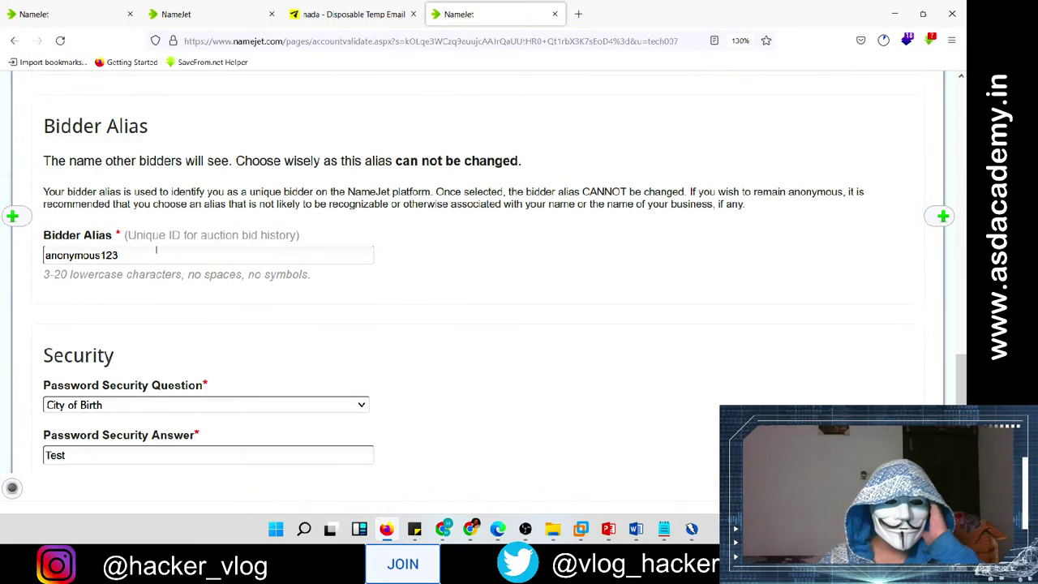
double_click(97, 255)
click(102, 254)
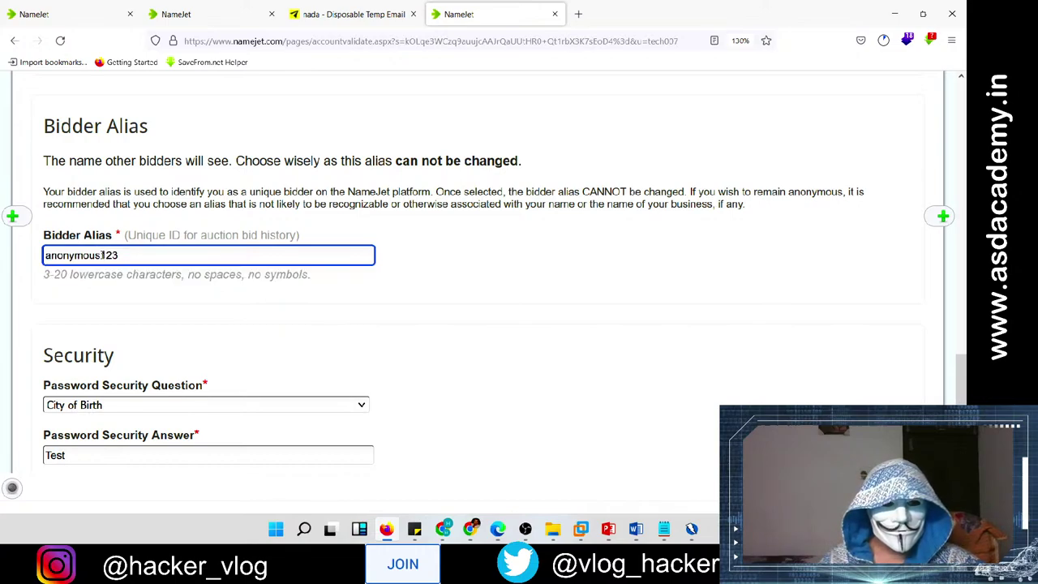
drag(101, 255, 148, 255)
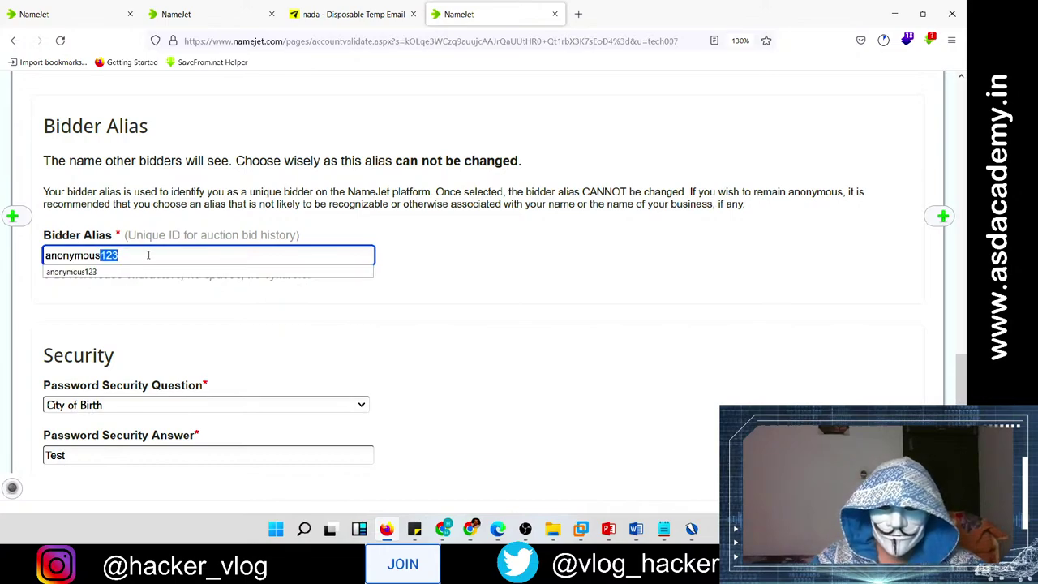
text(test007)
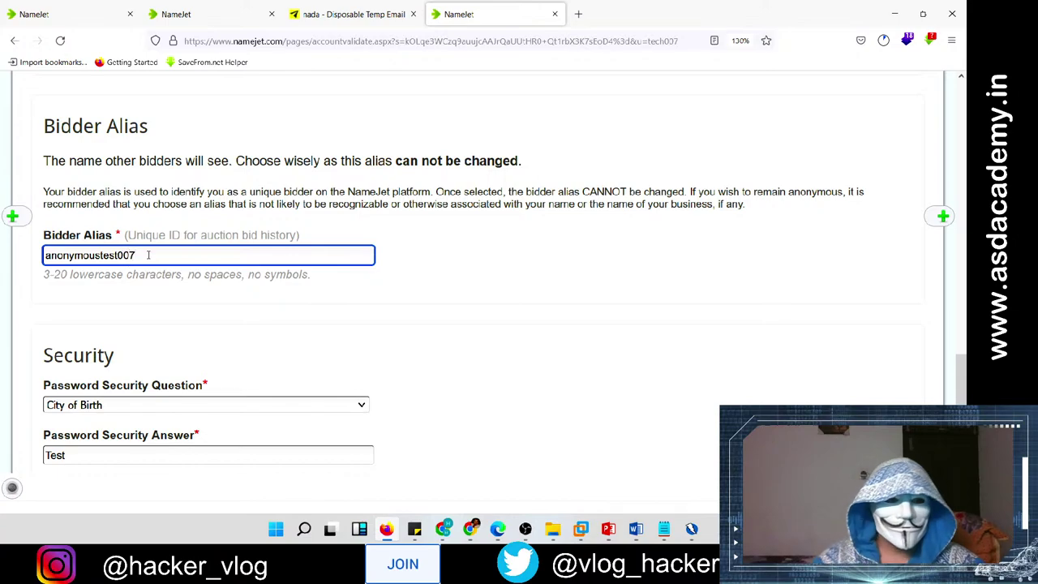
scroll(149, 254, down, 3)
click(92, 297)
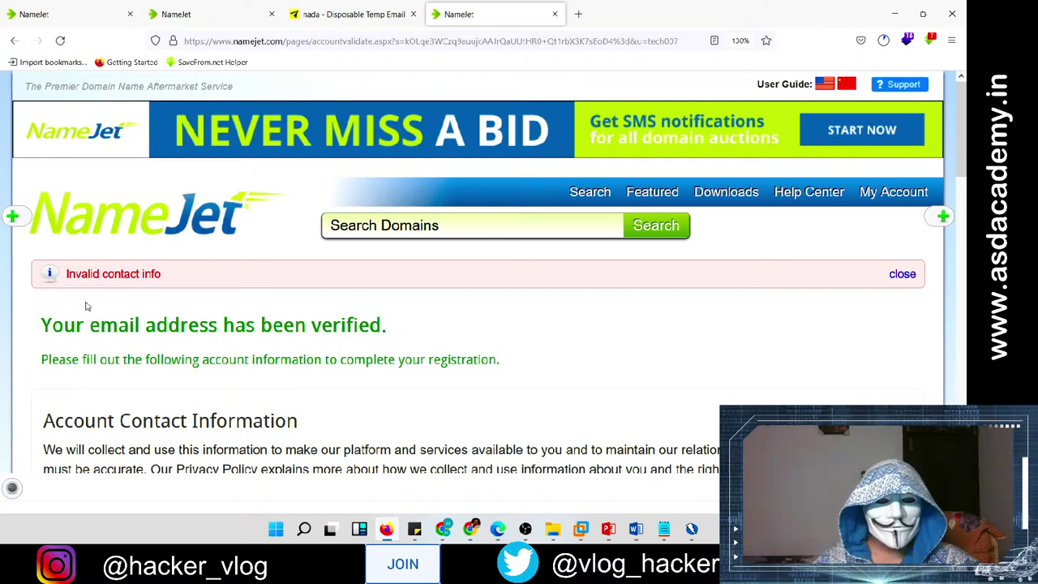
- Type 91 into the phone extension field
scroll(87, 306, down, 15)
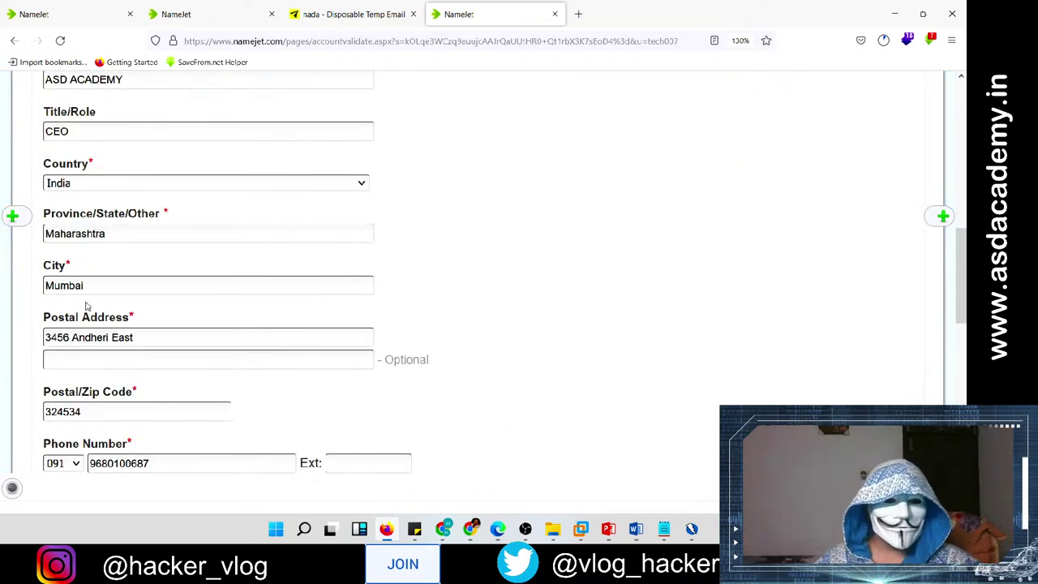
scroll(82, 306, up, 3)
scroll(83, 306, up, 2)
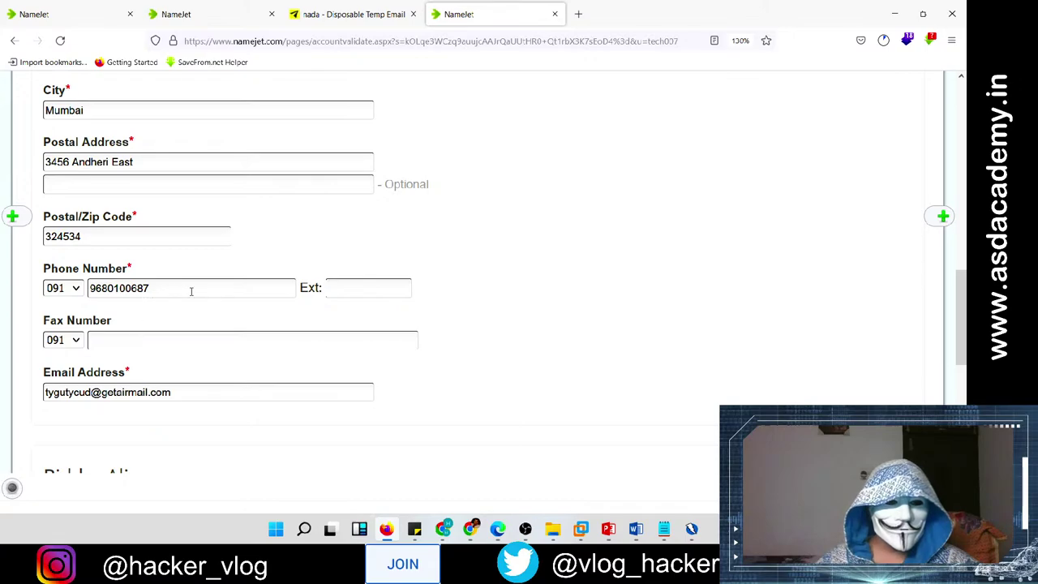
scroll(191, 291, down, 7)
scroll(190, 295, up, 9)
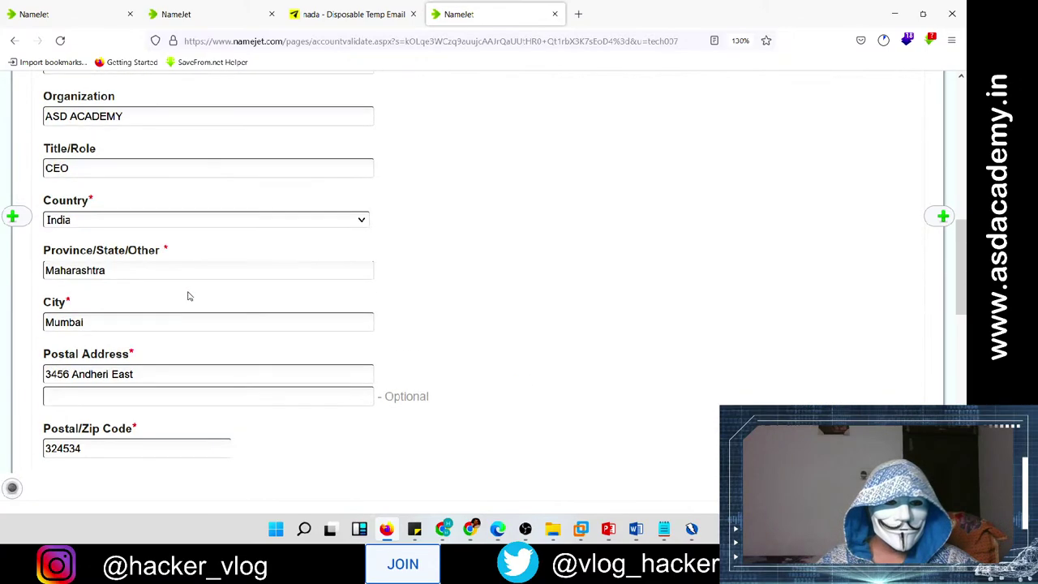
scroll(185, 294, up, 5)
scroll(184, 298, down, 2)
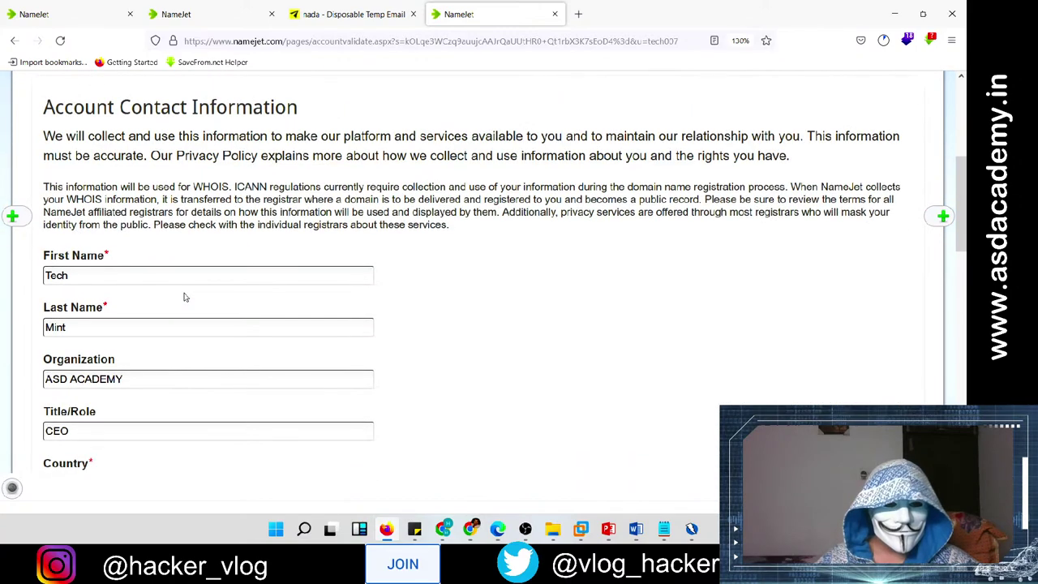
scroll(93, 299, down, 5)
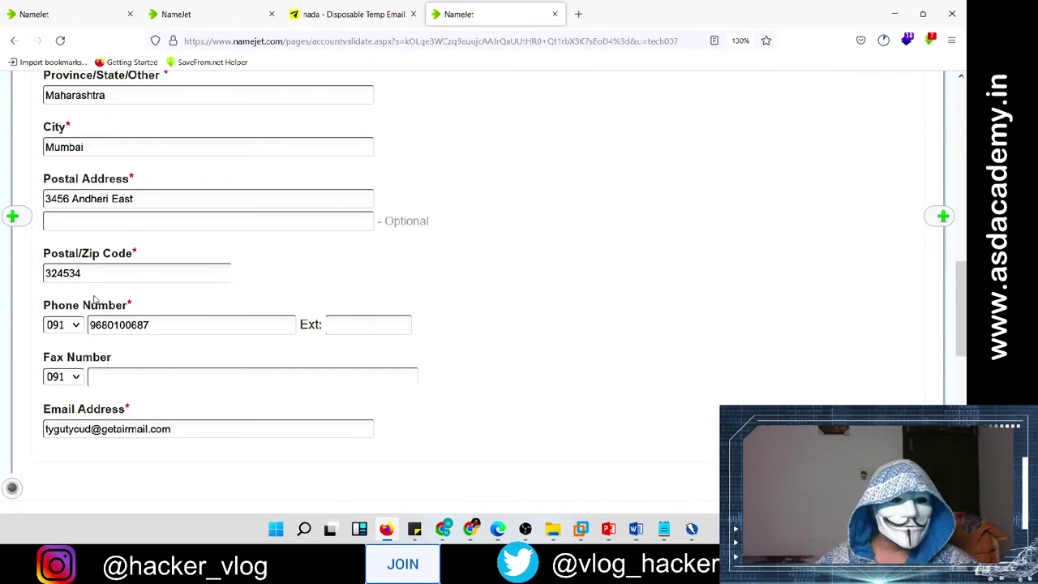
click(154, 324)
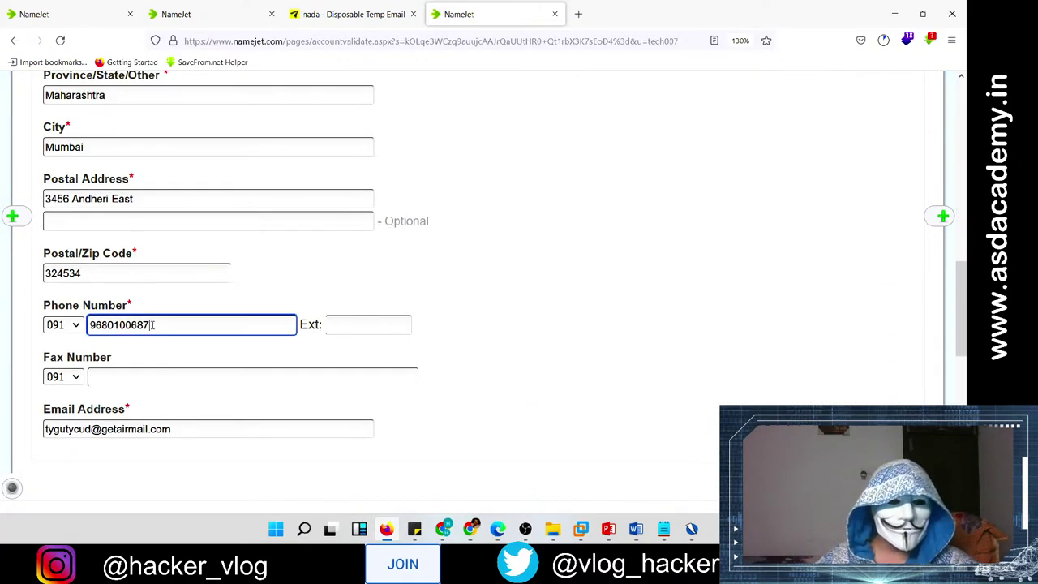
click(397, 324)
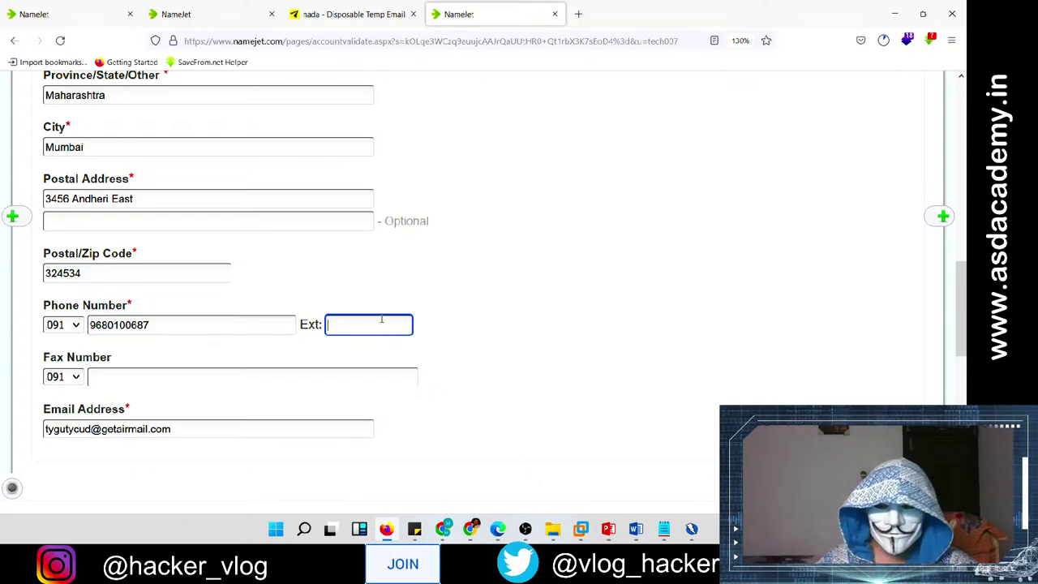
text(91)
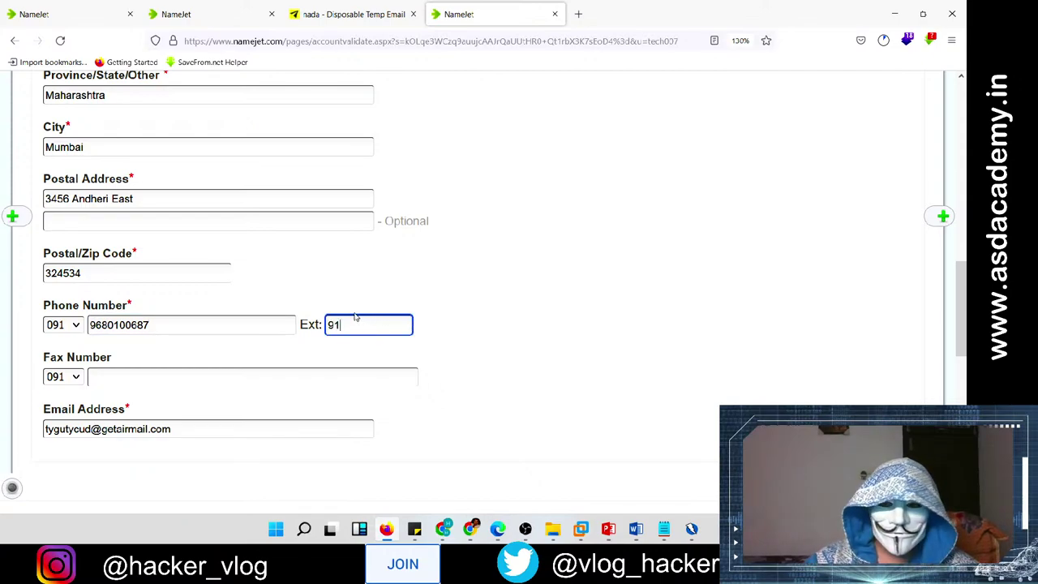
click(330, 372)
- Replace the phone number with a new one and overwrite the extension with a new value
key(shift+Tab)
key(shift+Tab)
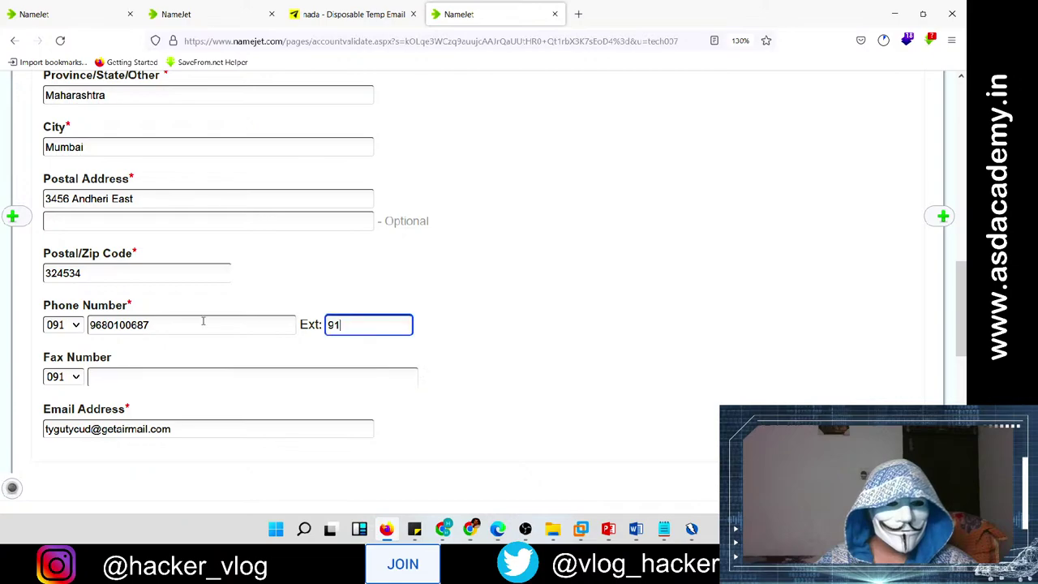
key(shift+Tab)
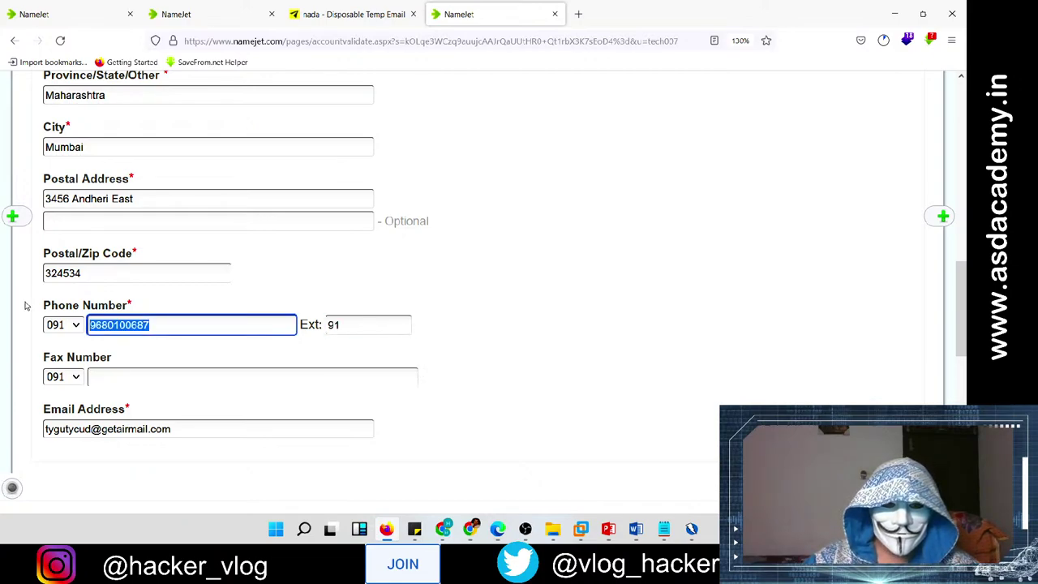
text(2356)
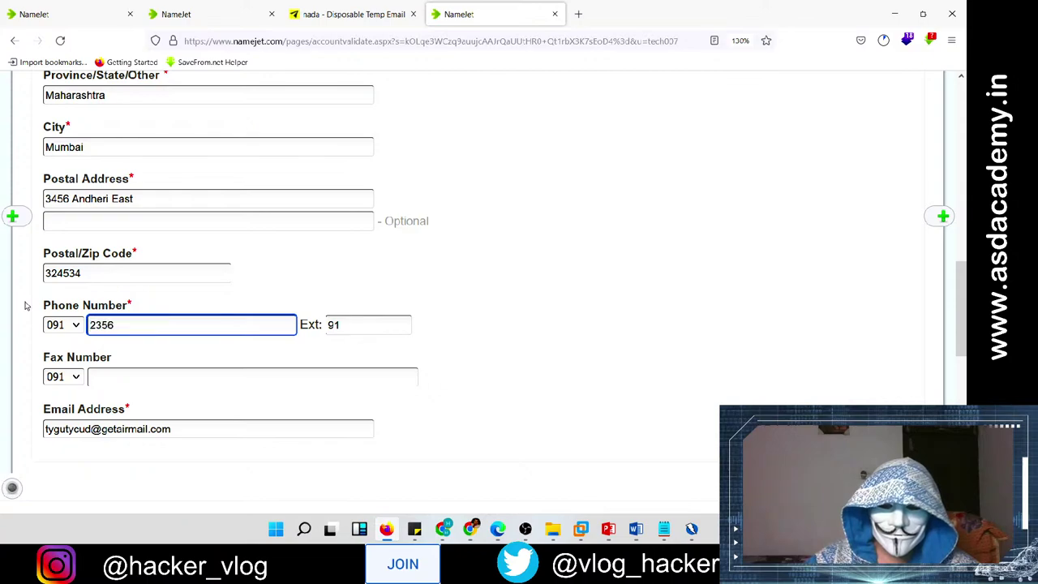
text(487)
key(Tab)
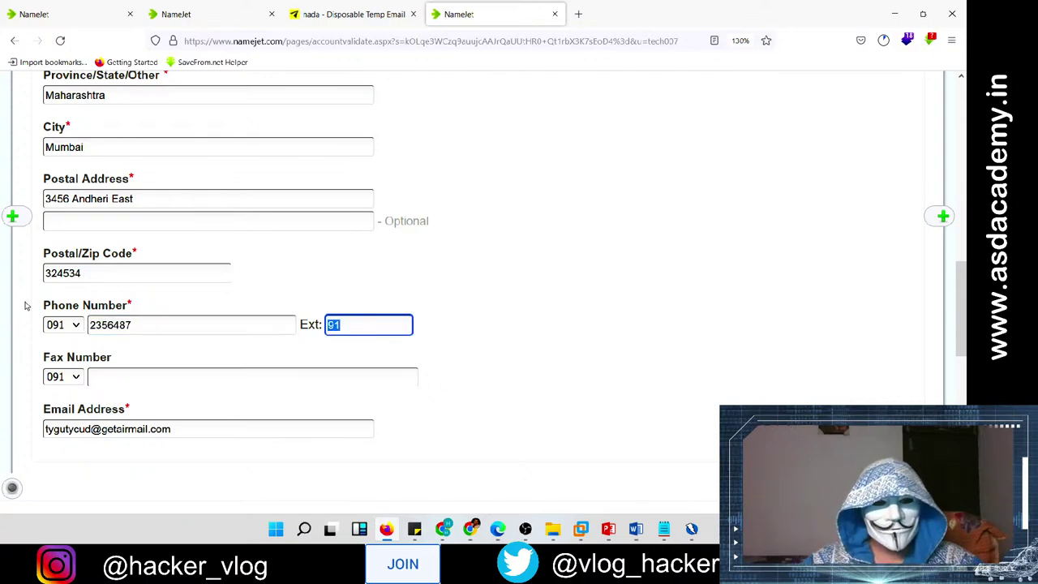
text(07)
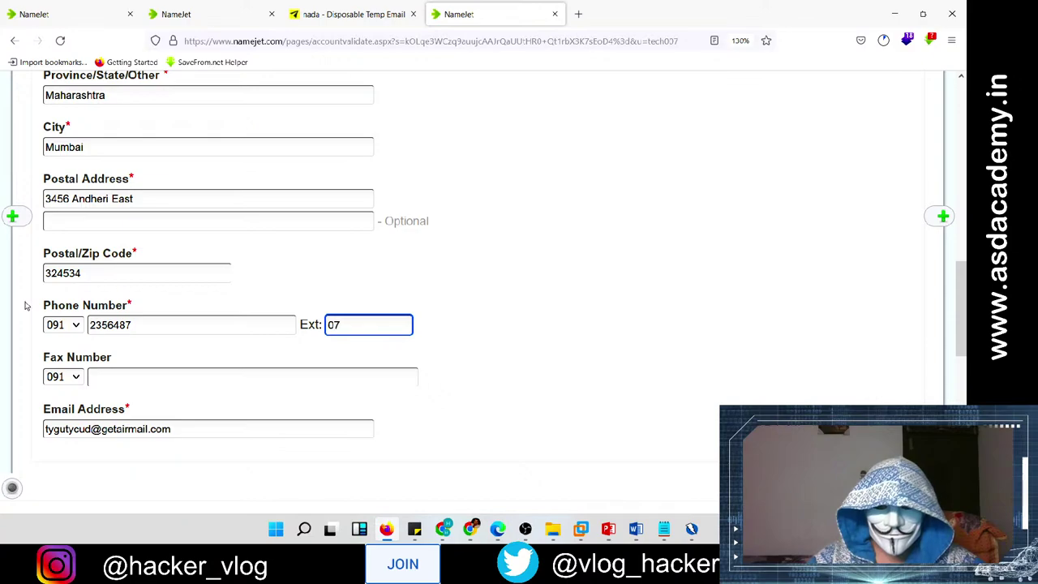
text(56)
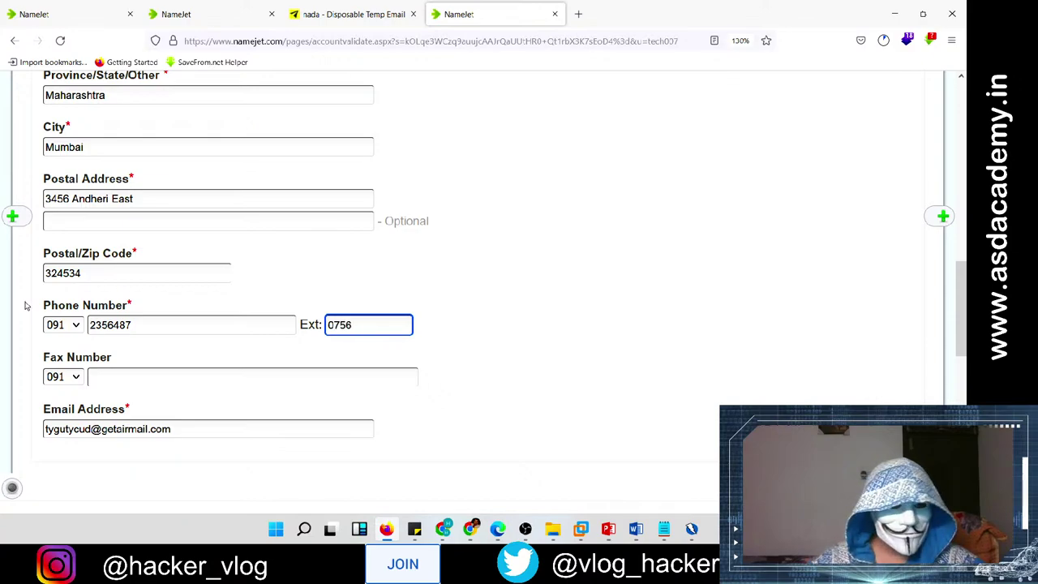
key(Tab)
scroll(78, 406, down, 10)
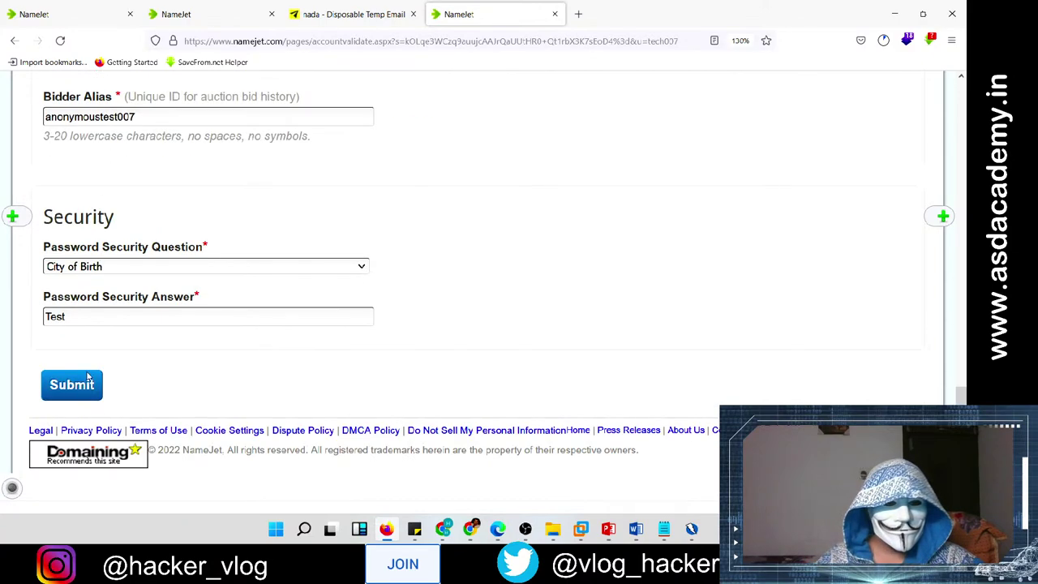
scroll(74, 389, up, 3)
scroll(70, 462, down, 2)
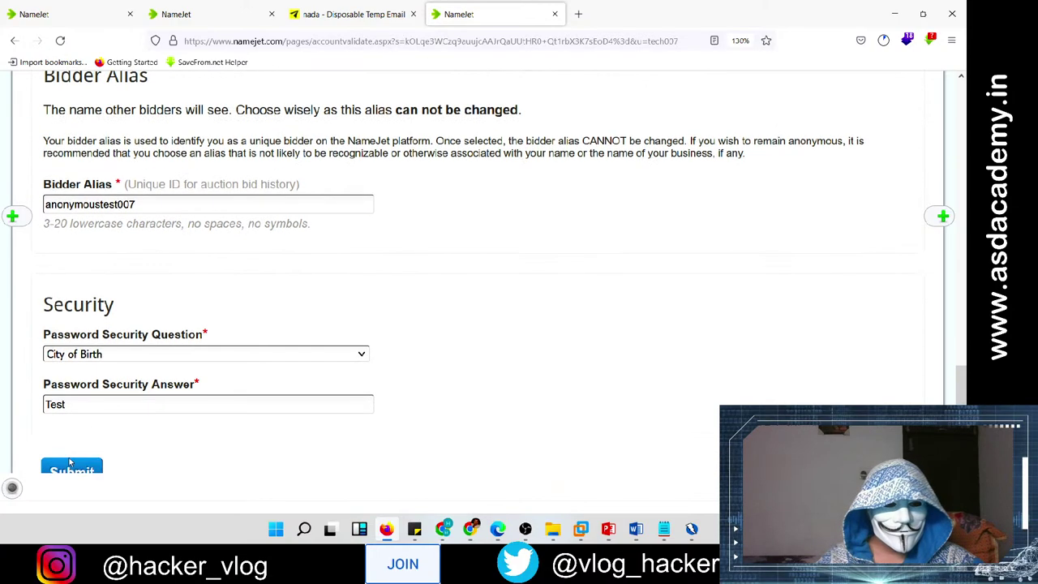
- Submit the registration, confirm the account is pending review, and view the verification email in getnada
click(70, 475)
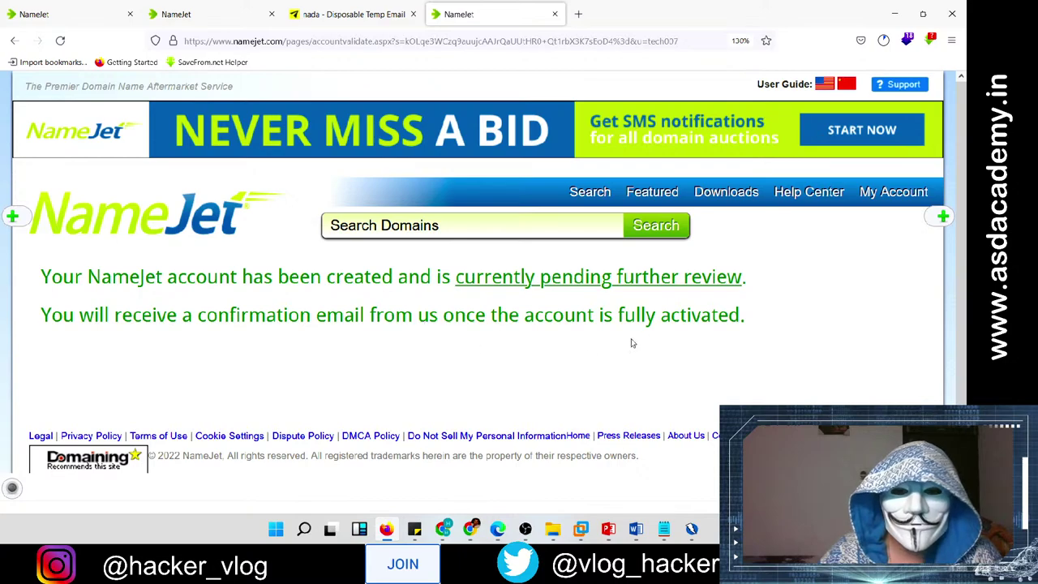
click(212, 14)
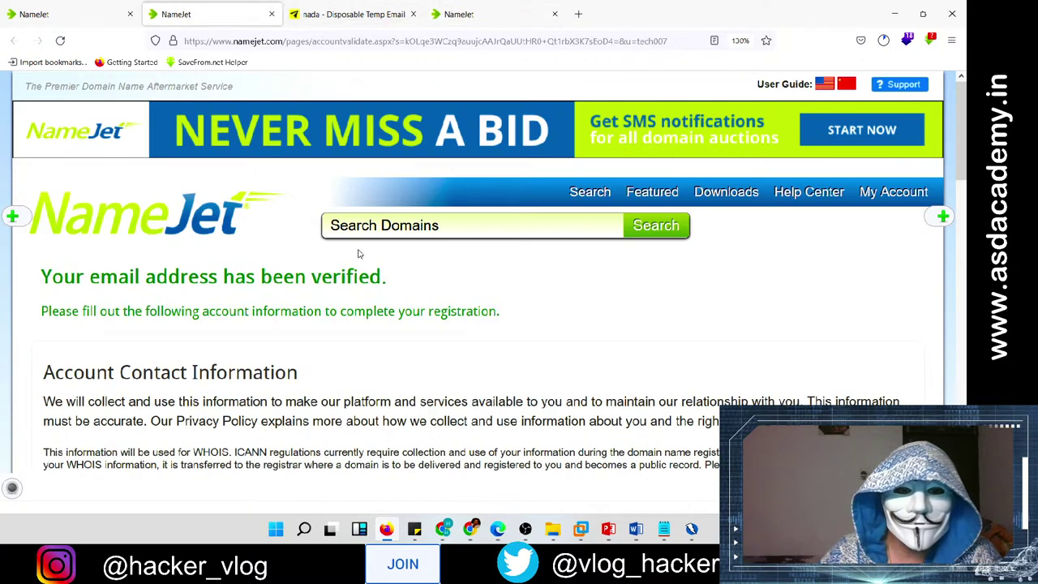
click(349, 14)
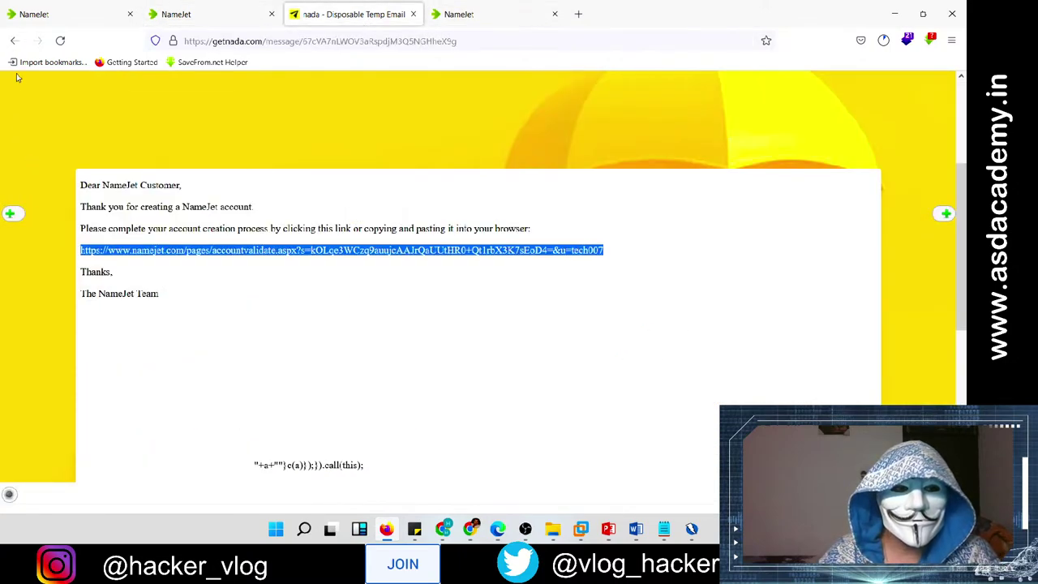
- Read the 'Please Read: Important NameJet Account Information' email, then return to the NameJet page
click(12, 40)
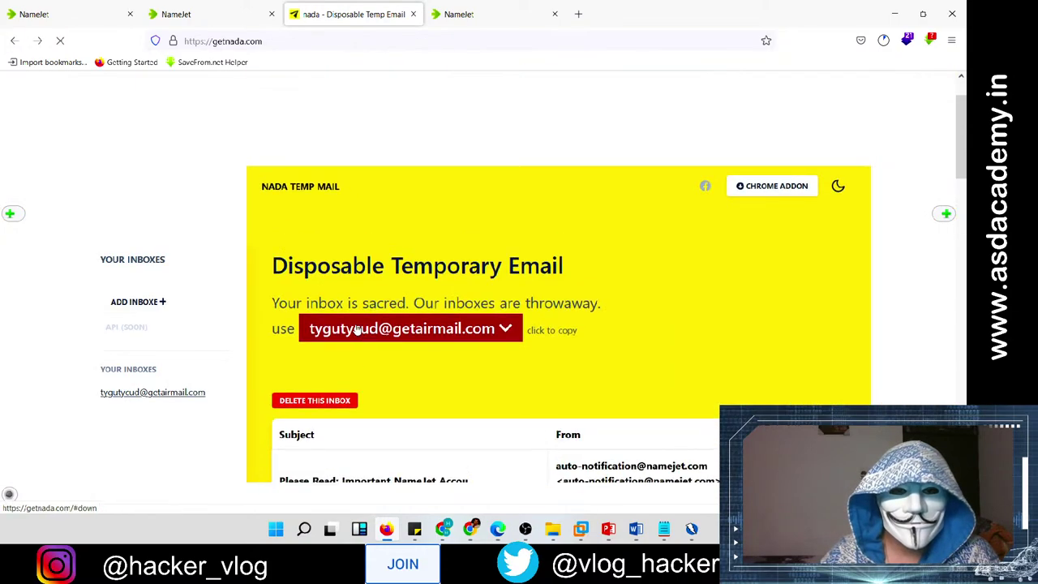
scroll(365, 344, down, 3)
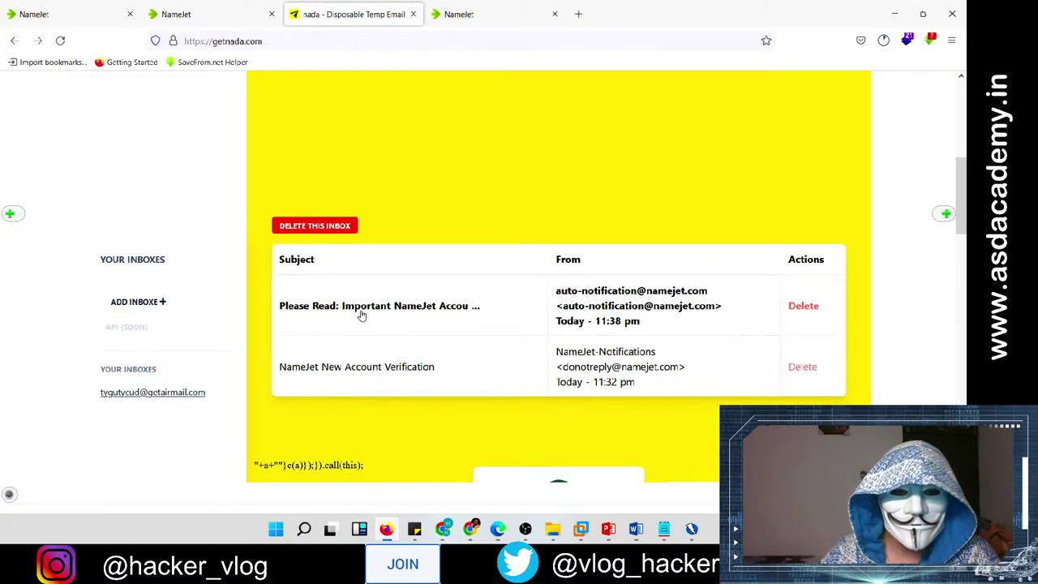
click(365, 309)
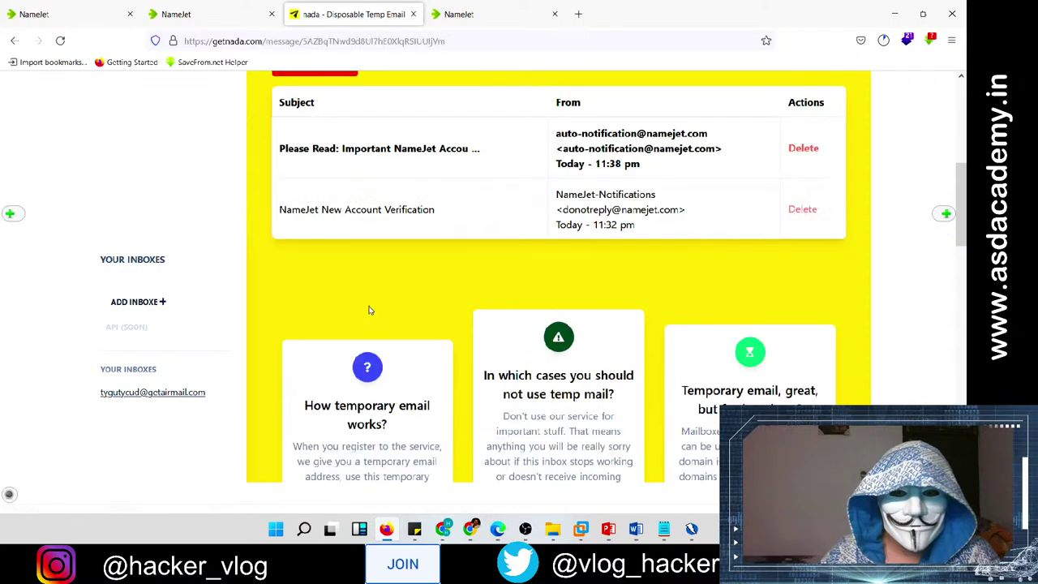
scroll(369, 310, down, 2)
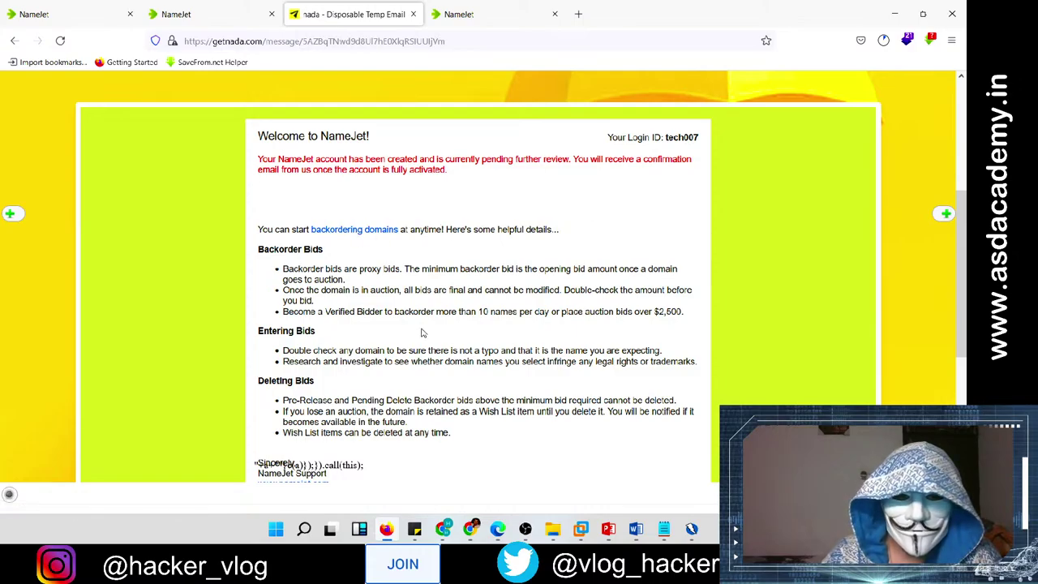
scroll(424, 332, down, 5)
scroll(202, 269, up, 6)
scroll(202, 270, up, 5)
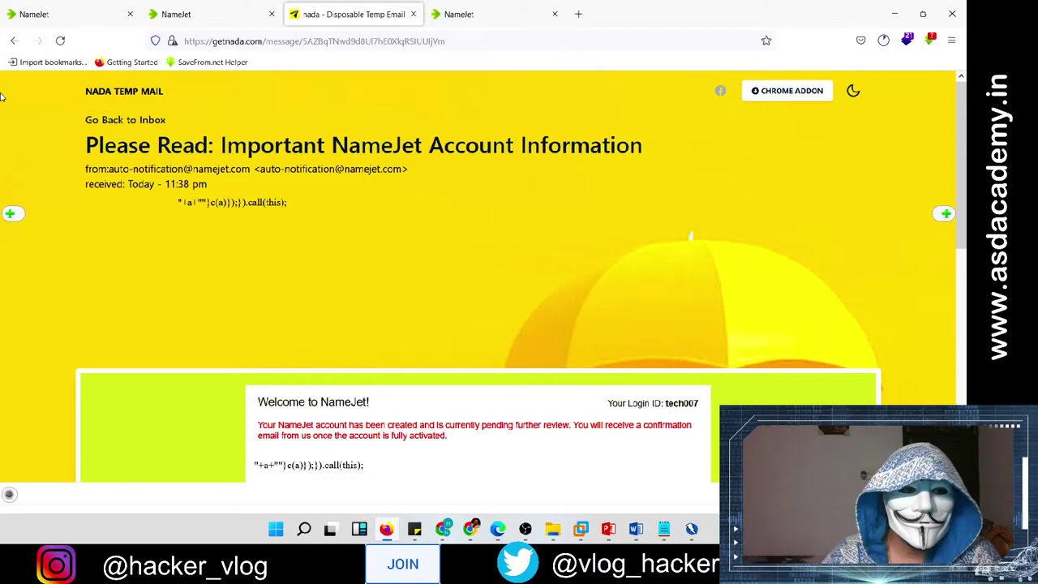
click(13, 40)
scroll(422, 321, up, 5)
scroll(422, 320, down, 4)
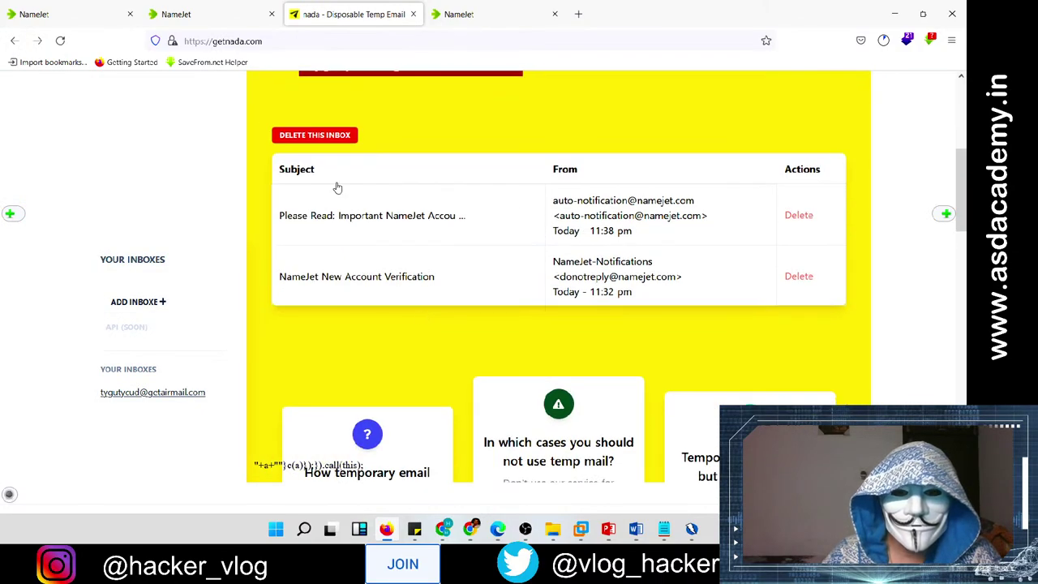
click(219, 9)
click(51, 8)
- Try opening the My Account dashboard twice, going back after the 'not accessible' error
click(186, 14)
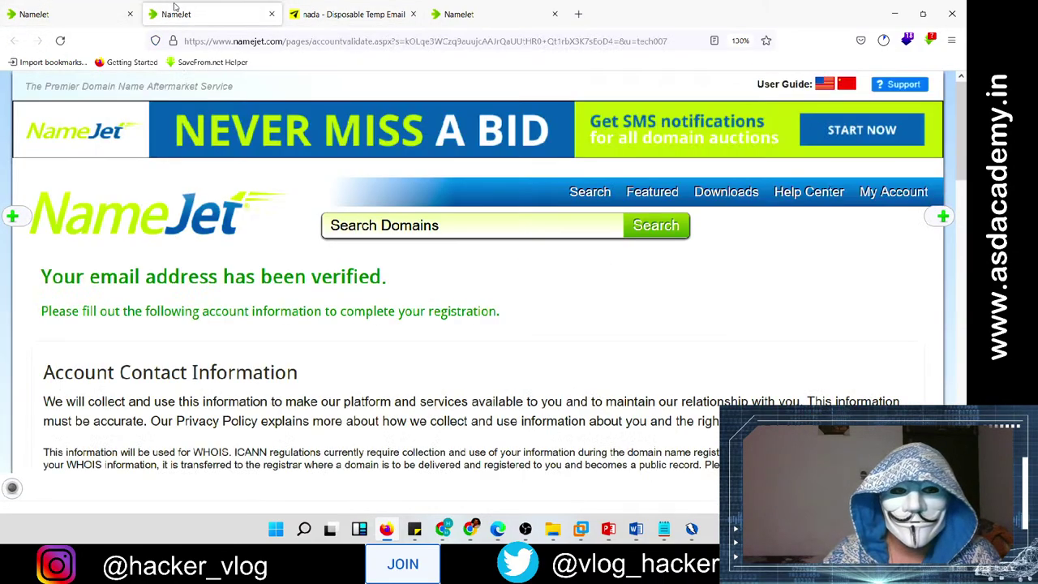
click(876, 192)
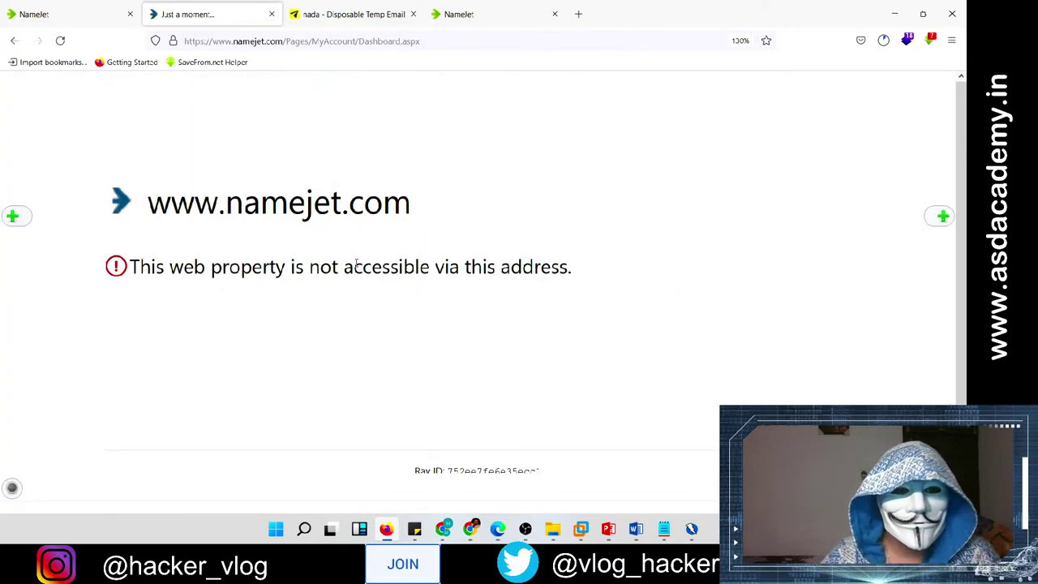
click(14, 42)
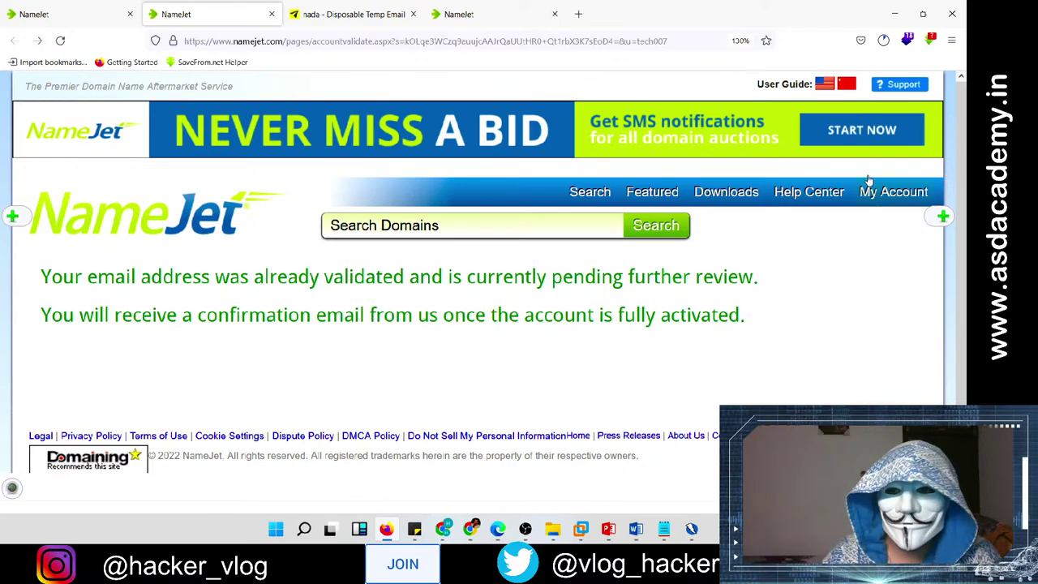
click(878, 197)
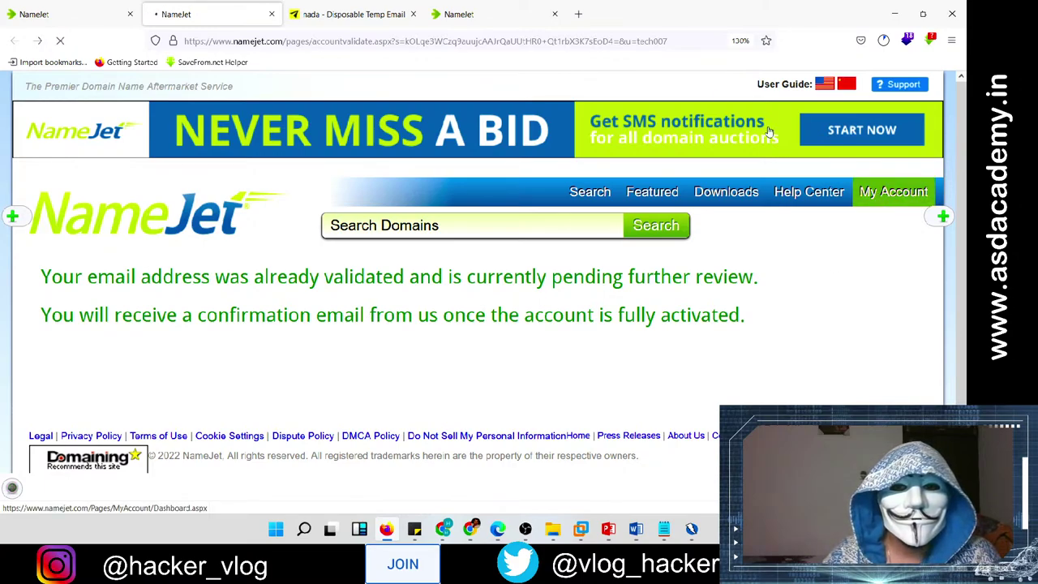
click(664, 39)
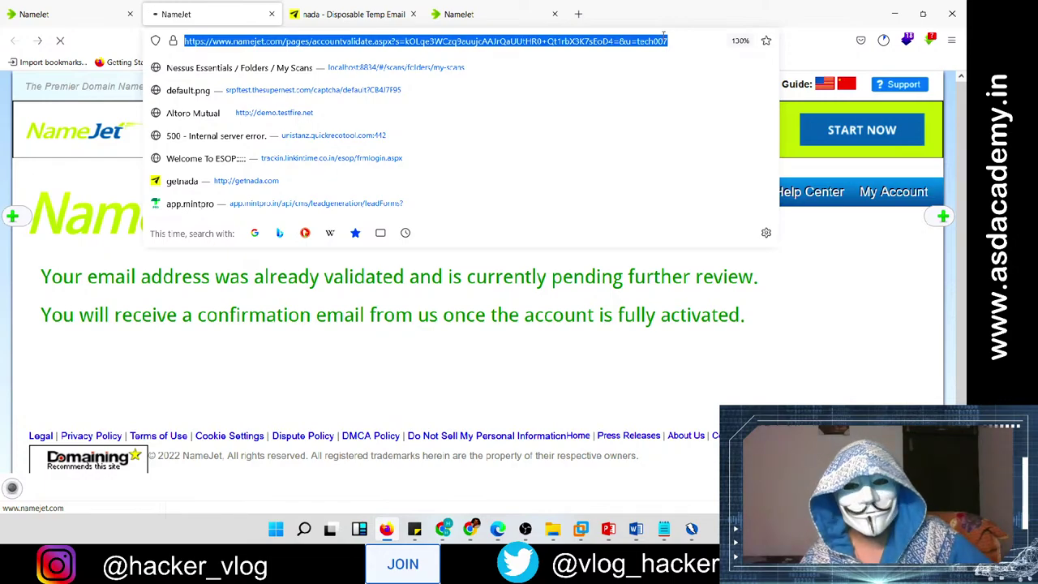
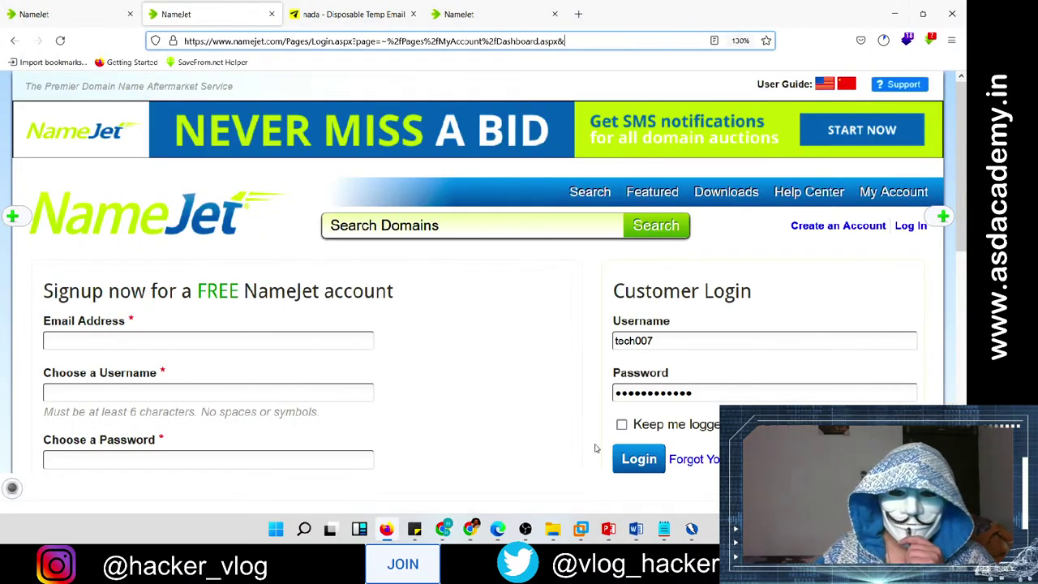
- Submit the Customer Login credentials and review the resulting account approval-review notice
click(652, 465)
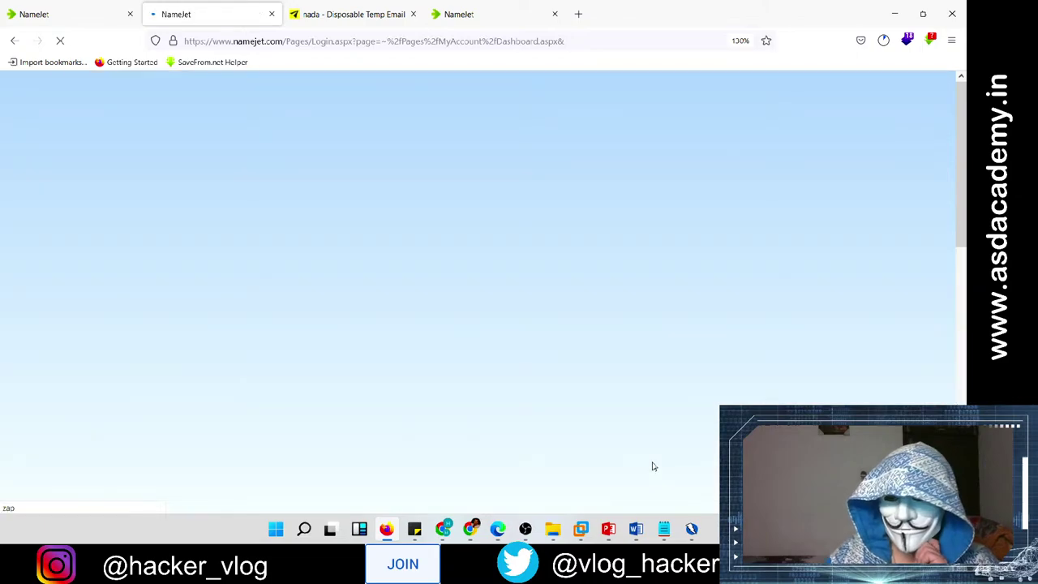
scroll(650, 460, down, 4)
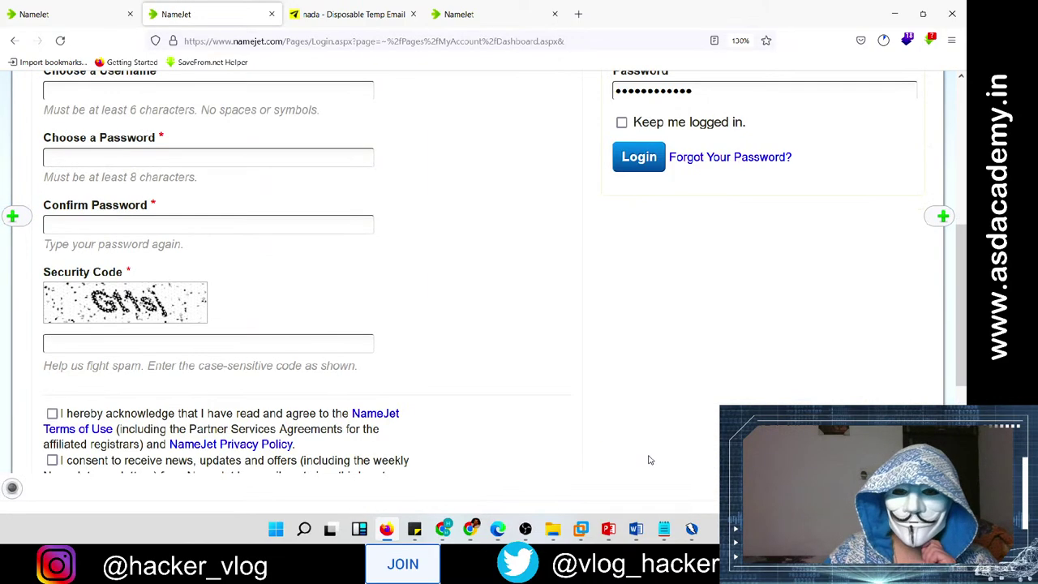
scroll(650, 461, up, 3)
scroll(649, 459, up, 2)
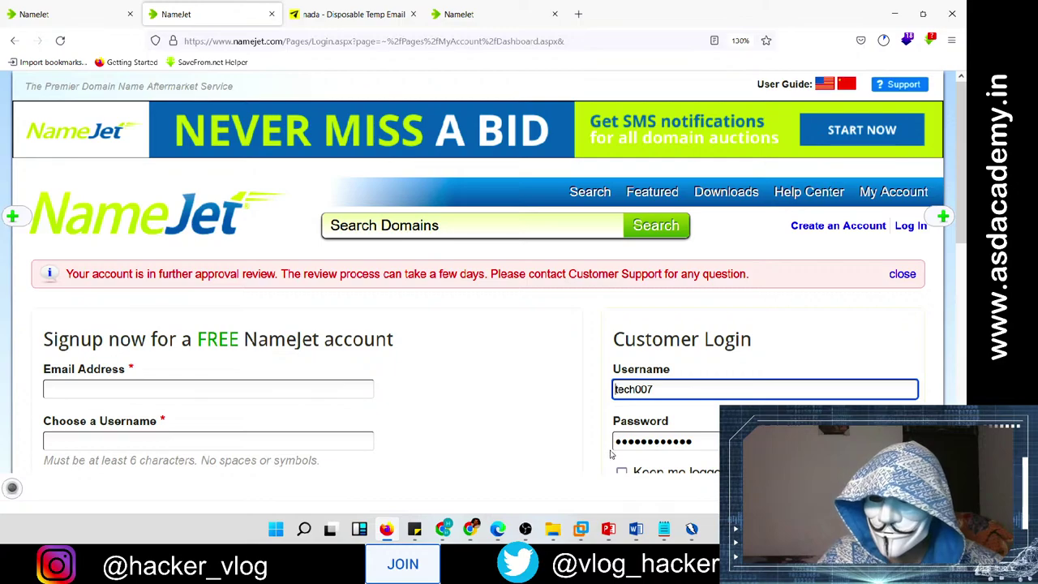
- Reload the NameJet login page via Log In and confirm the approval-review notice persists
scroll(611, 454, down, 5)
scroll(610, 454, up, 5)
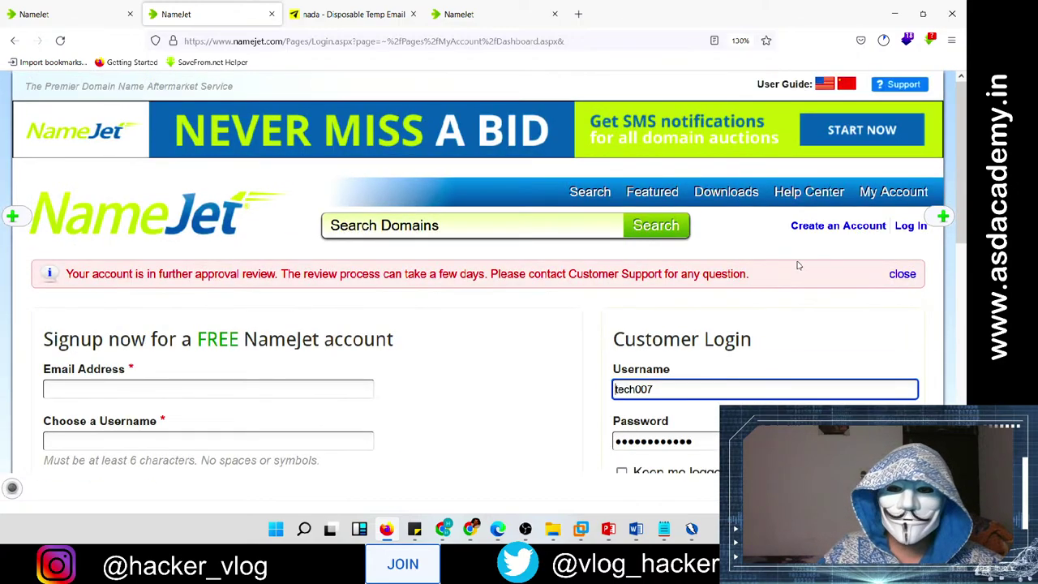
click(808, 195)
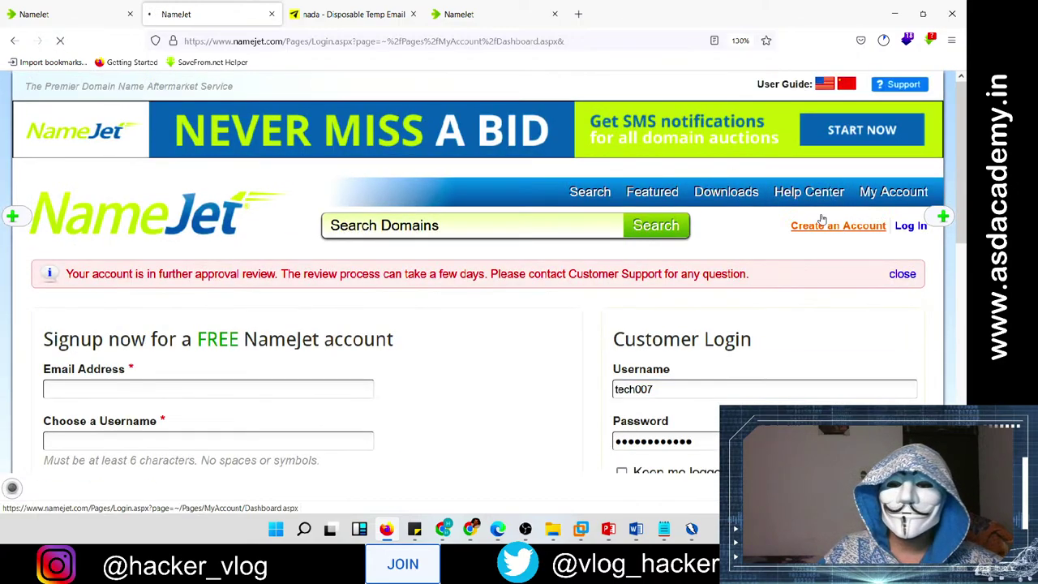
scroll(797, 197, down, 2)
scroll(839, 180, up, 1)
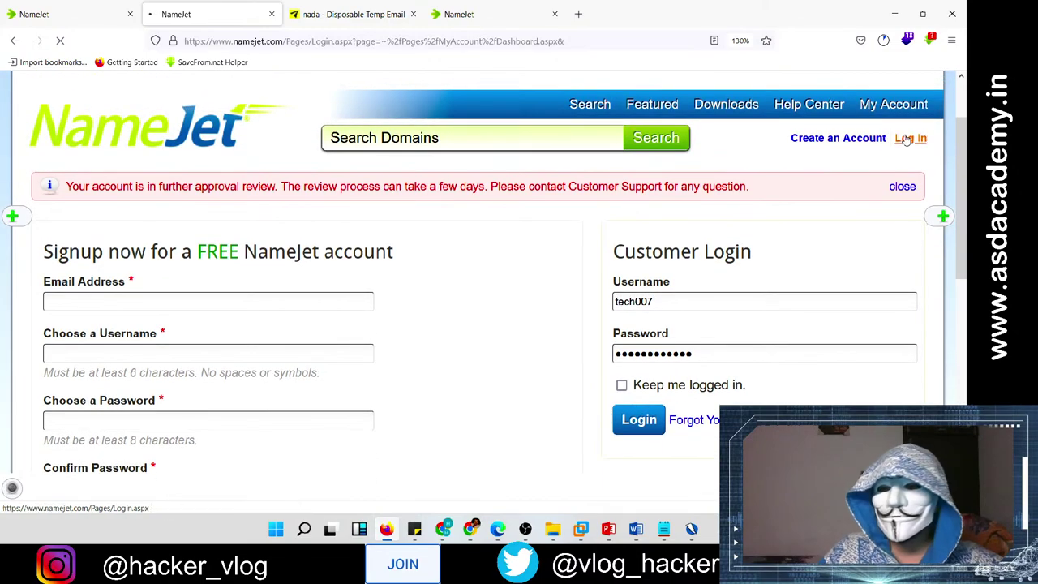
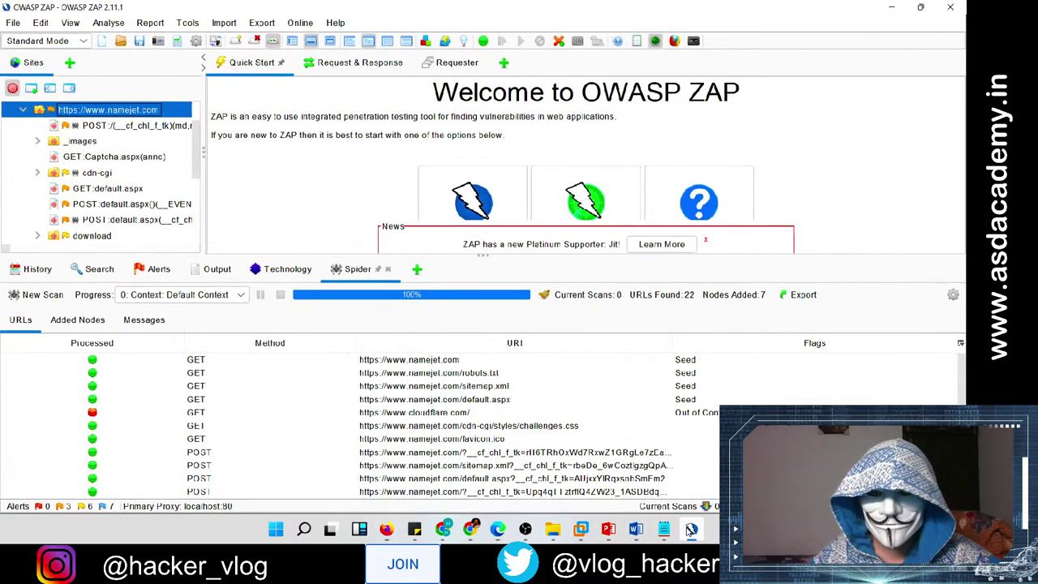
- List the scan alerts with Sites collapsed, opening and cancelling the Emails Found in the Viewstate alert
click(156, 272)
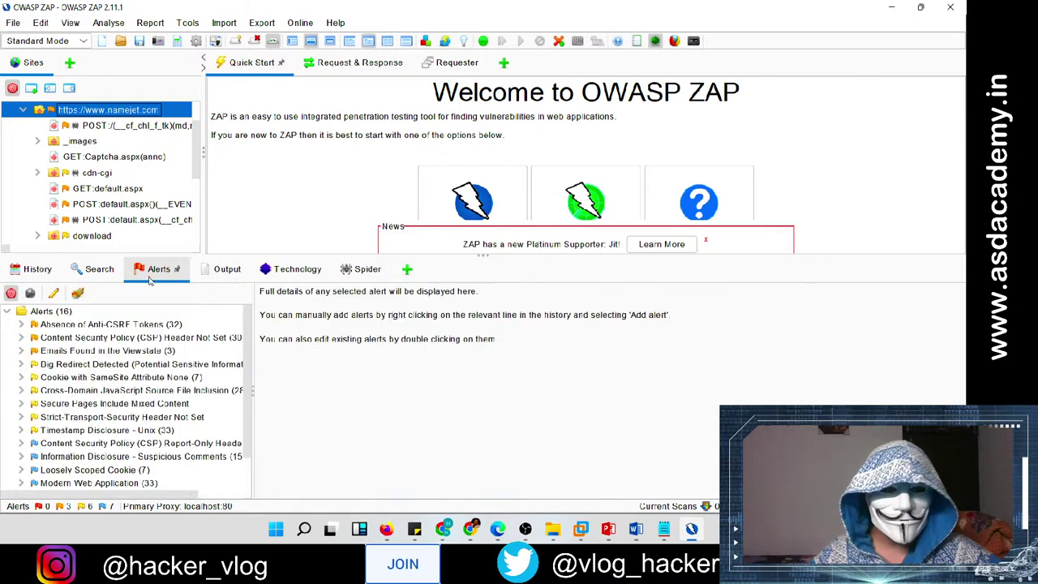
scroll(93, 233, up, 1)
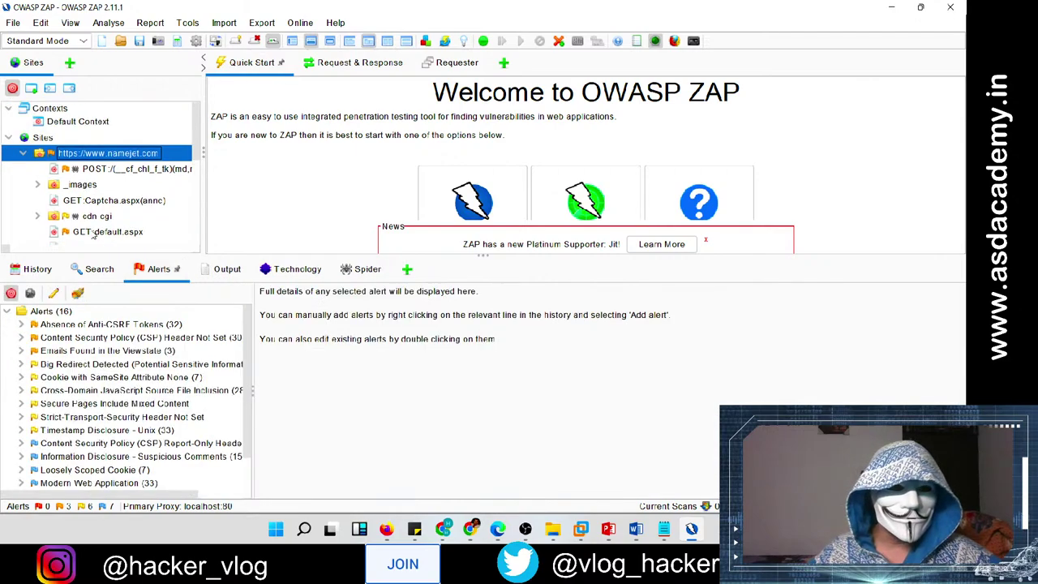
click(12, 138)
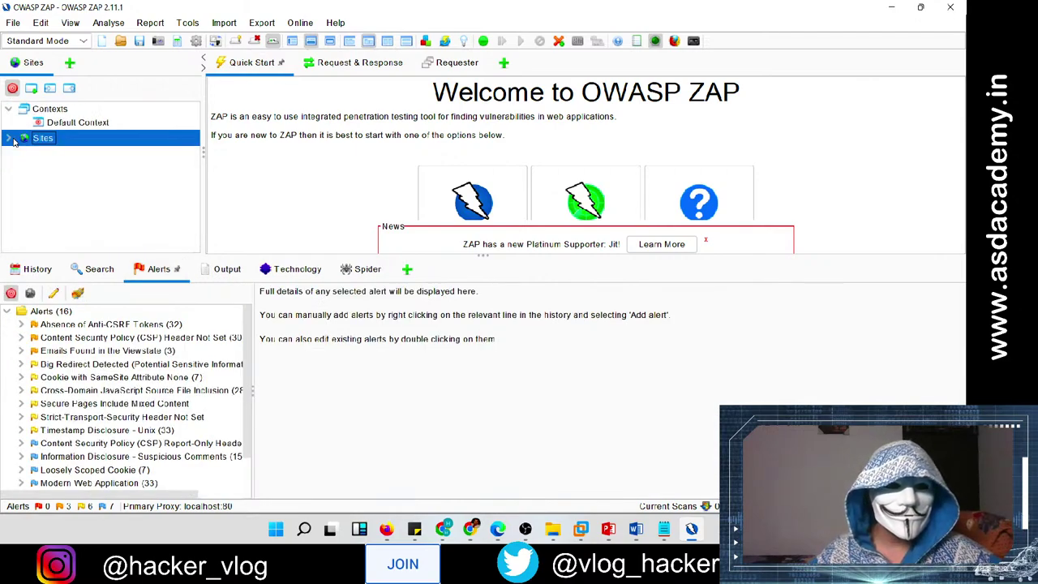
scroll(52, 350, down, 1)
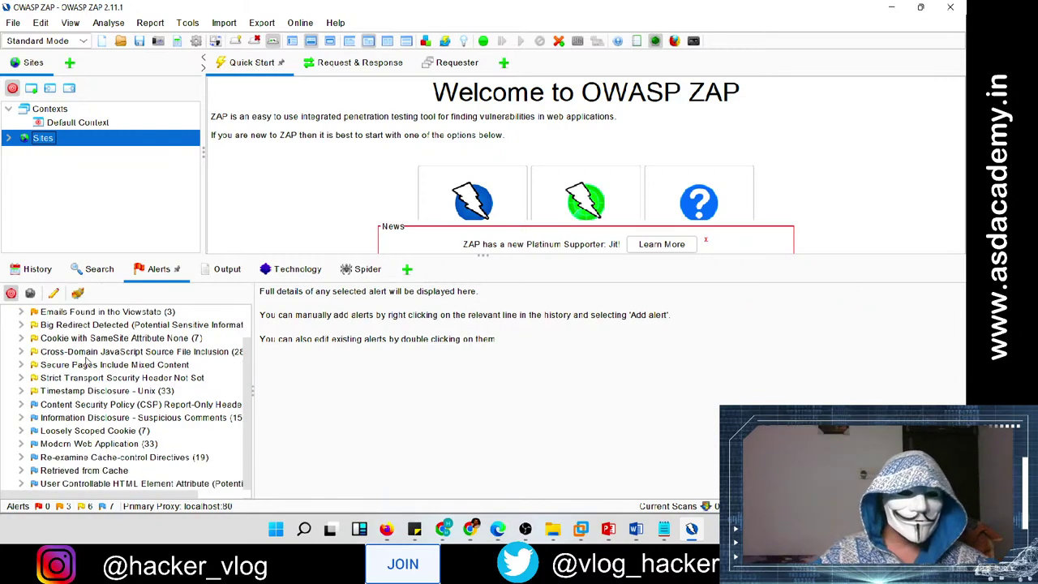
scroll(86, 361, up, 1)
double_click(90, 350)
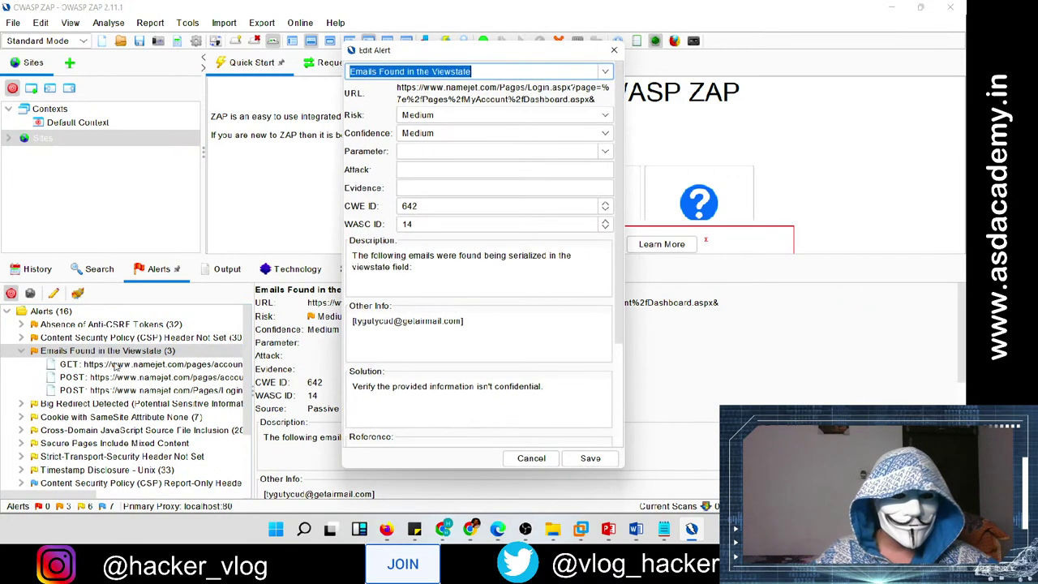
click(532, 458)
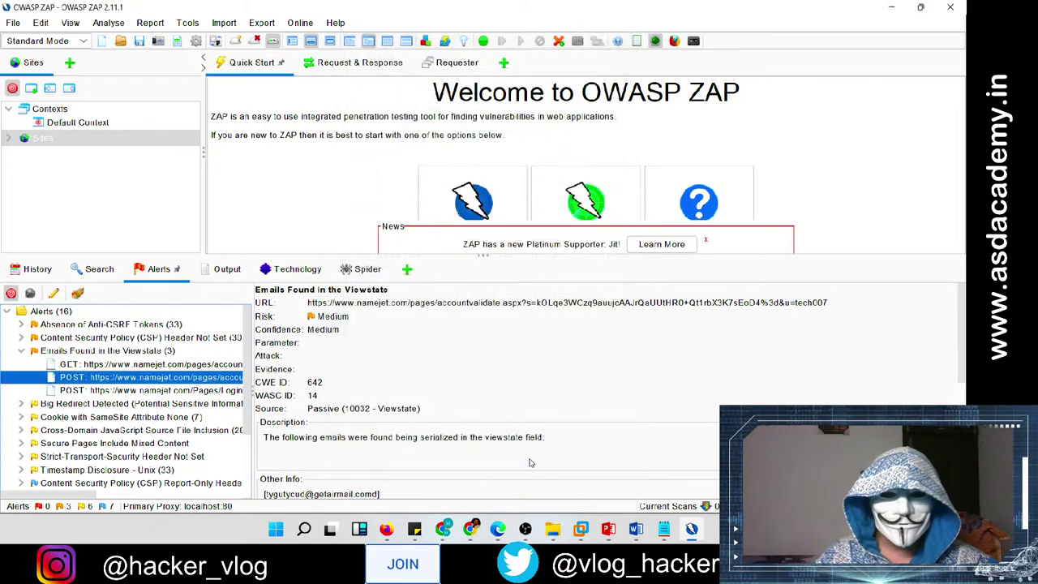
- Show the alert's first POST request and highlight the exposed email address in its extra info
click(180, 367)
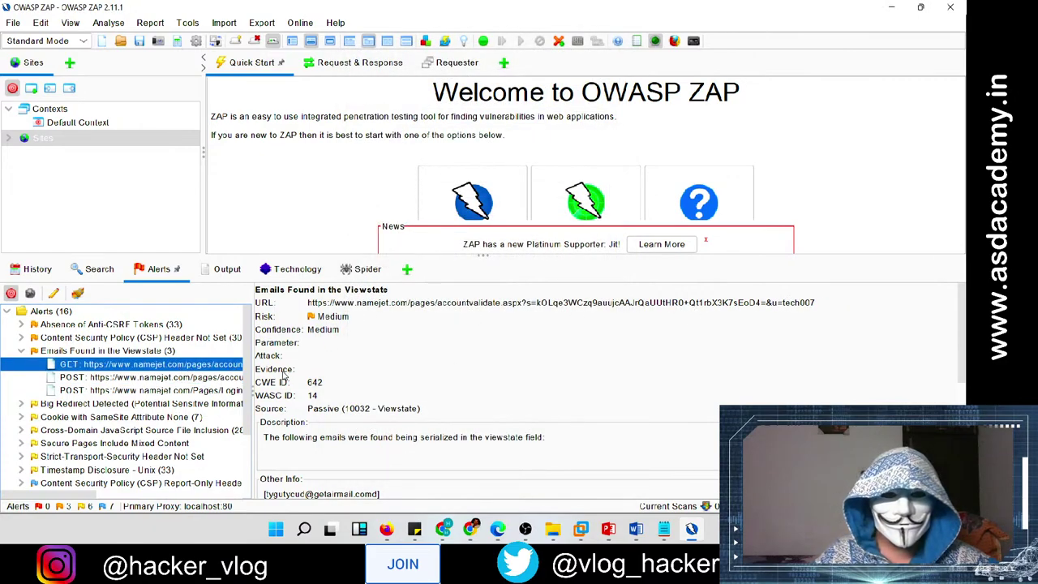
click(146, 378)
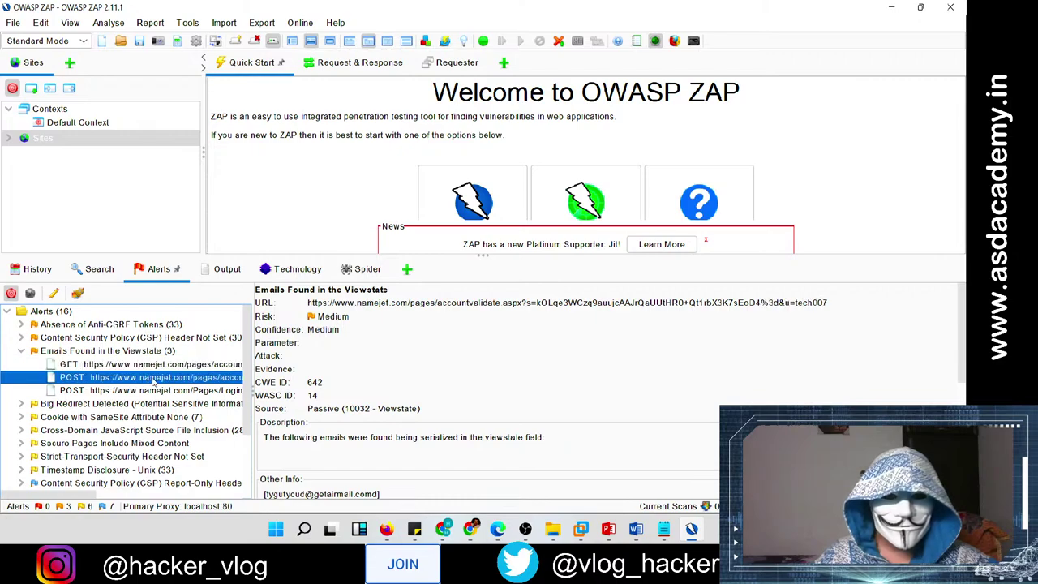
scroll(470, 377, down, 2)
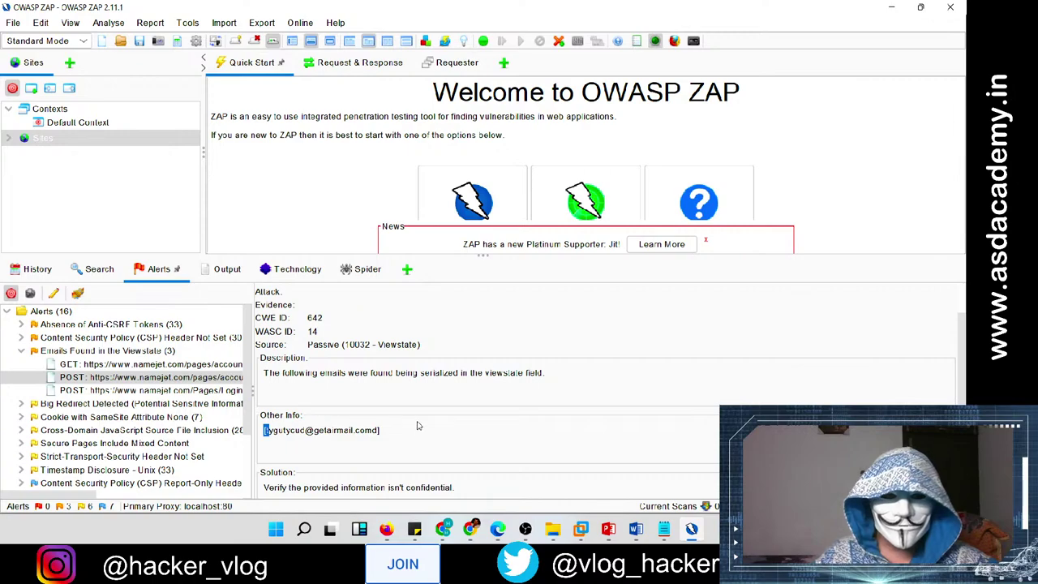
drag(418, 425, 378, 434)
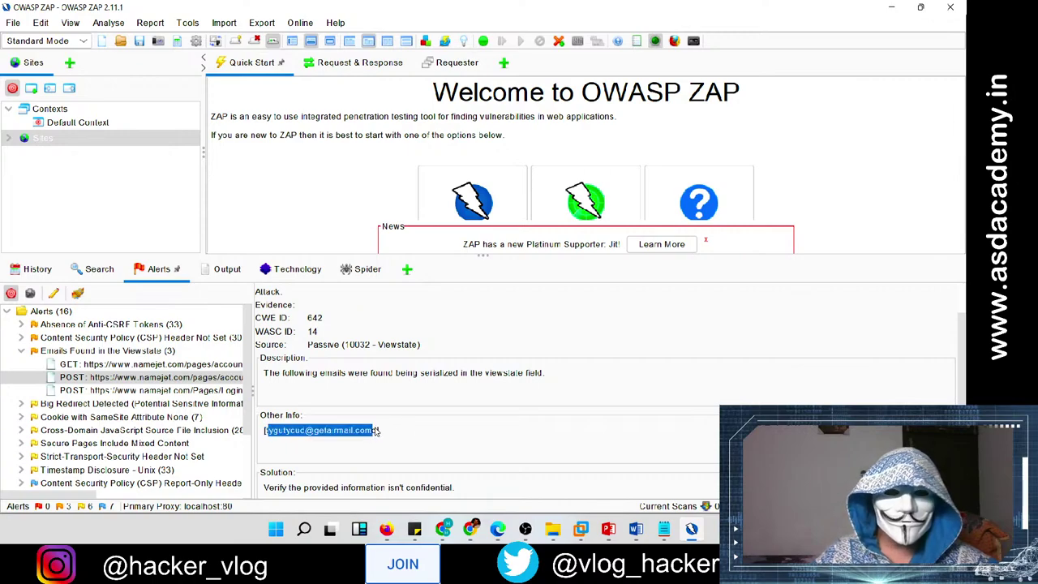
scroll(398, 336, up, 2)
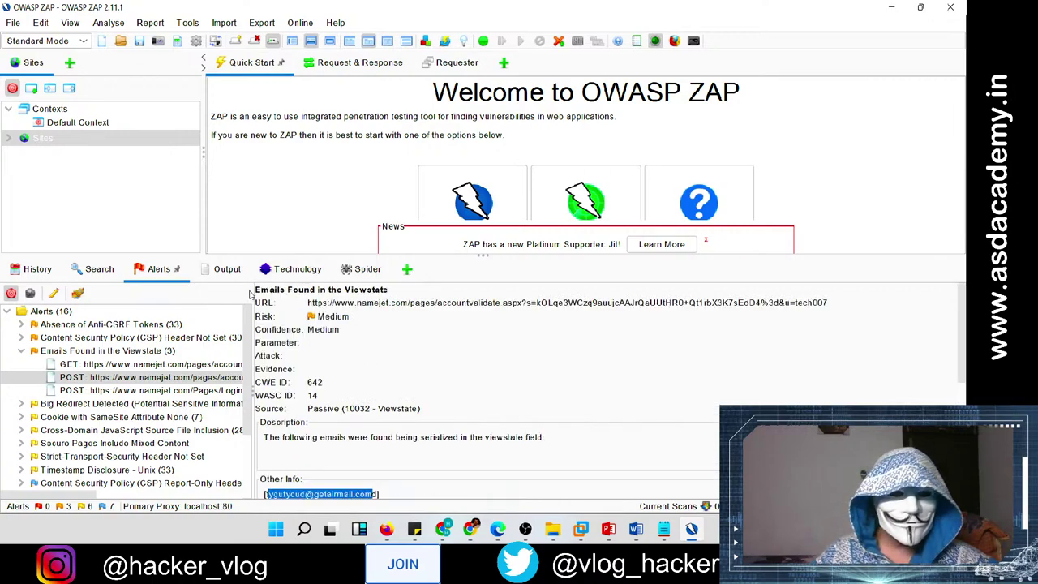
- Enlarge Request & Response, read the POST headers and viewstate body, then restore the divider
click(375, 65)
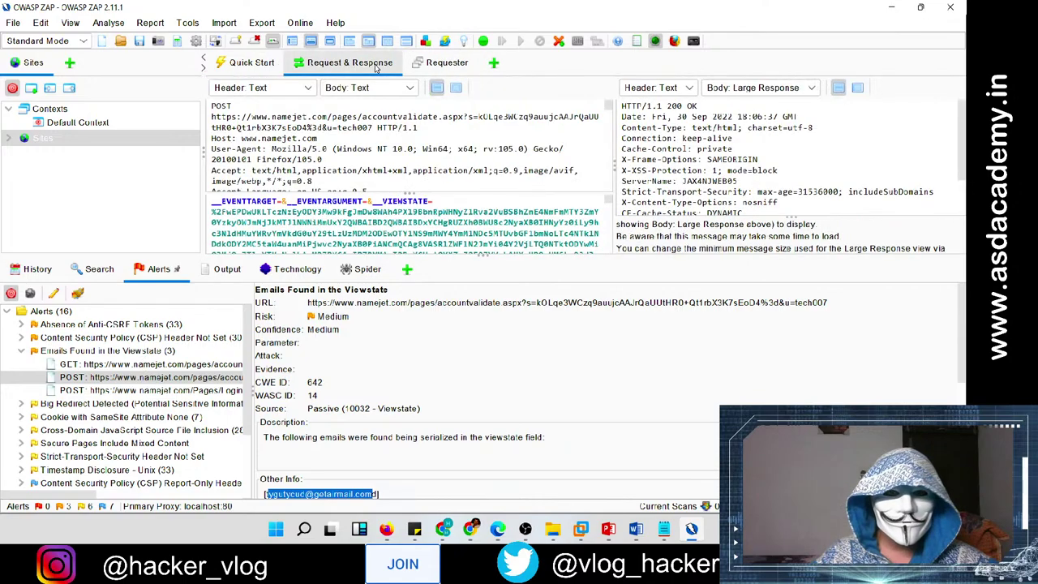
scroll(408, 219, down, 5)
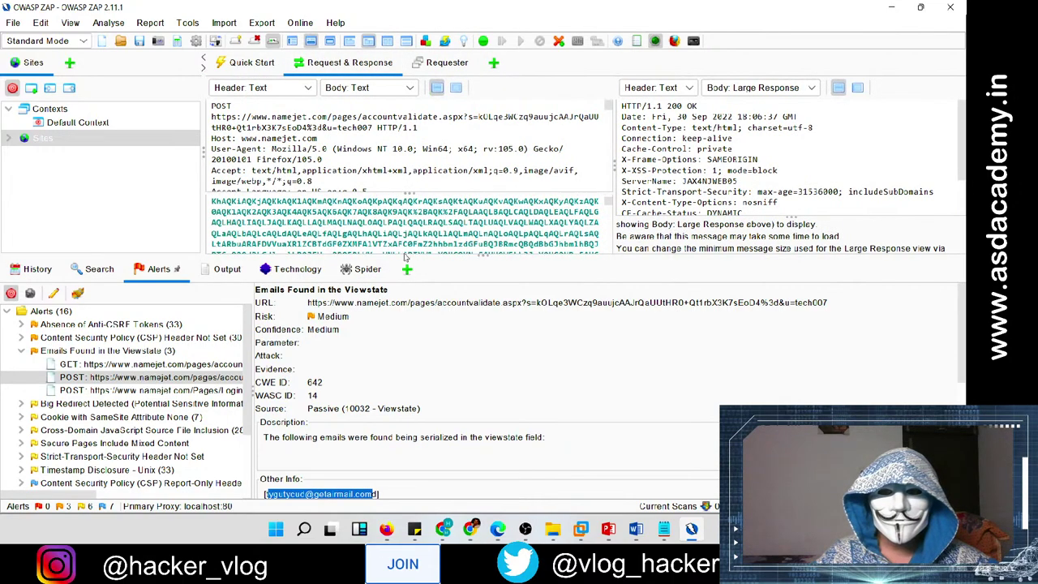
drag(361, 259, 378, 362)
scroll(363, 302, down, 10)
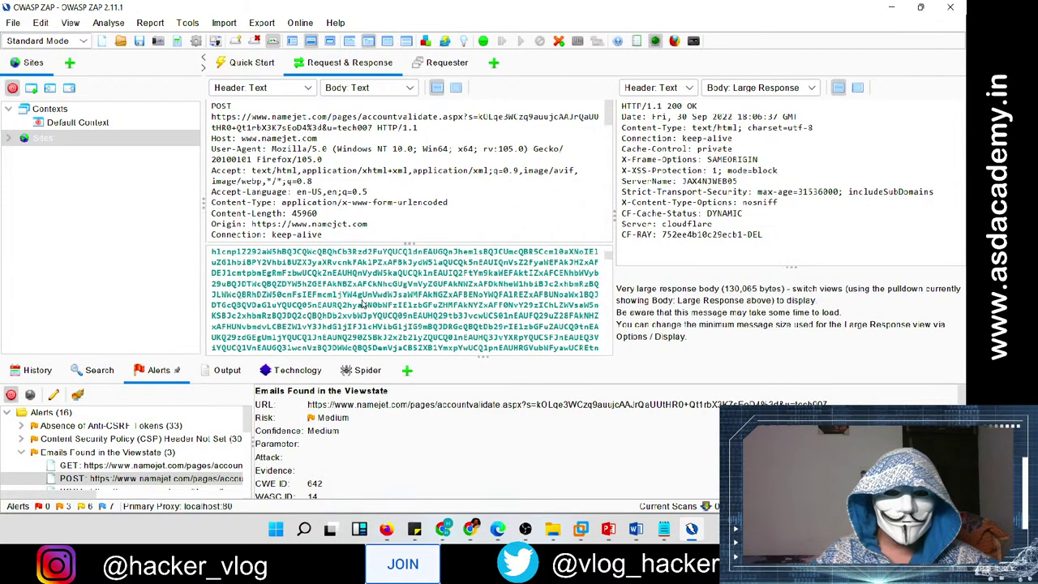
scroll(612, 292, down, 10)
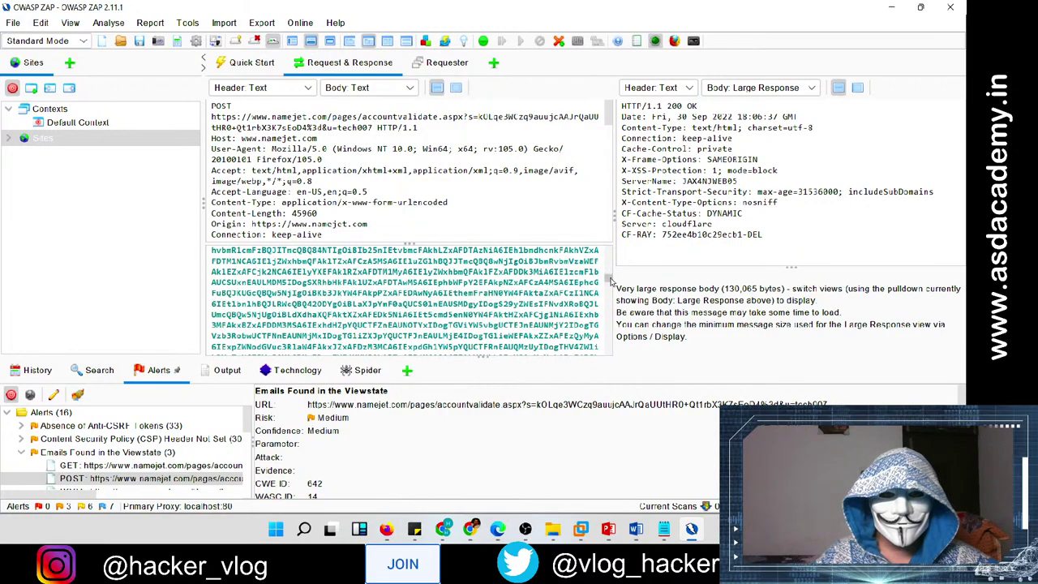
scroll(610, 284, down, 5)
scroll(608, 193, down, 5)
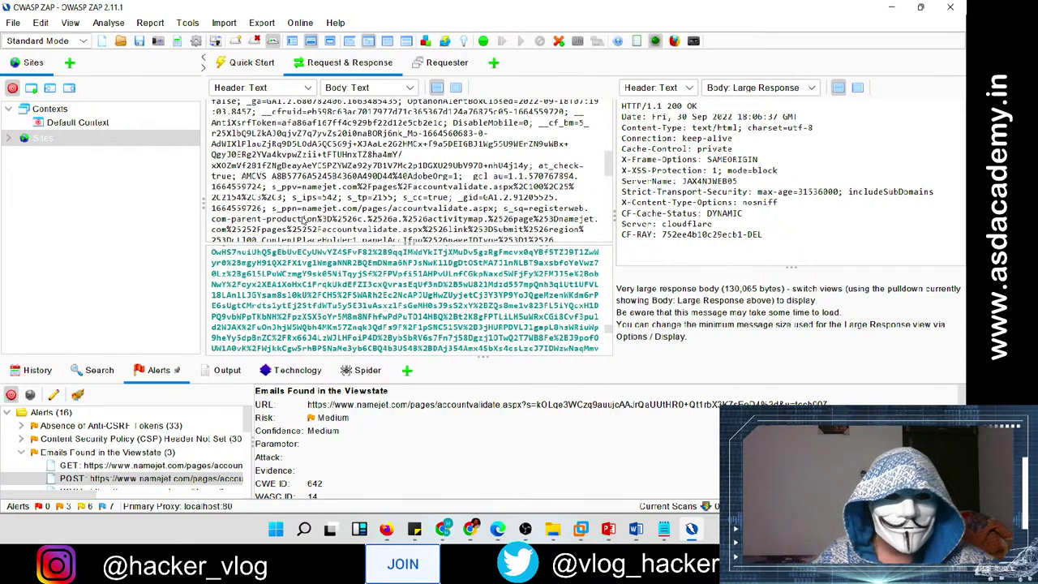
scroll(304, 220, down, 1)
scroll(431, 216, down, 4)
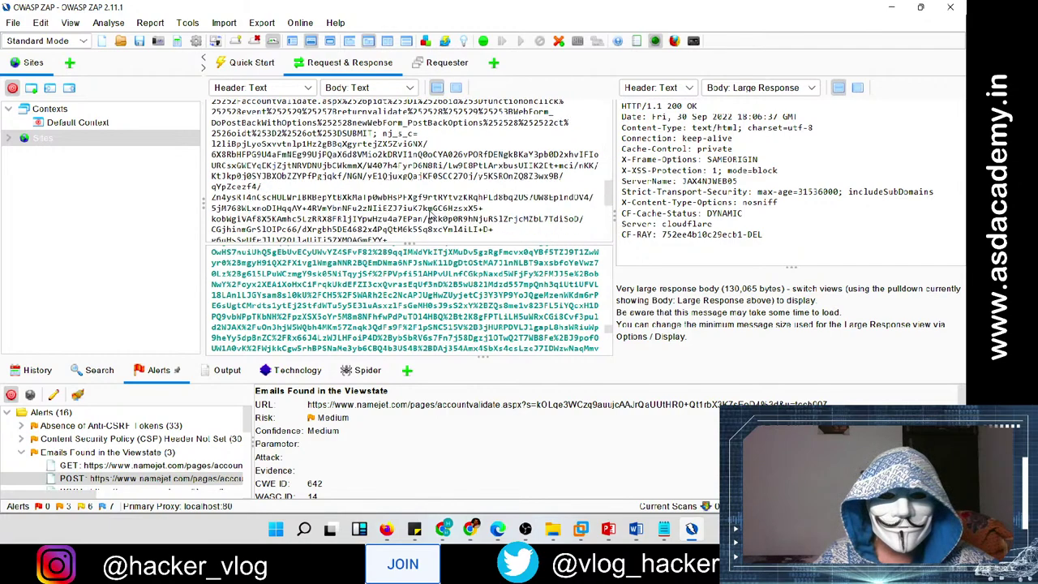
scroll(430, 215, down, 5)
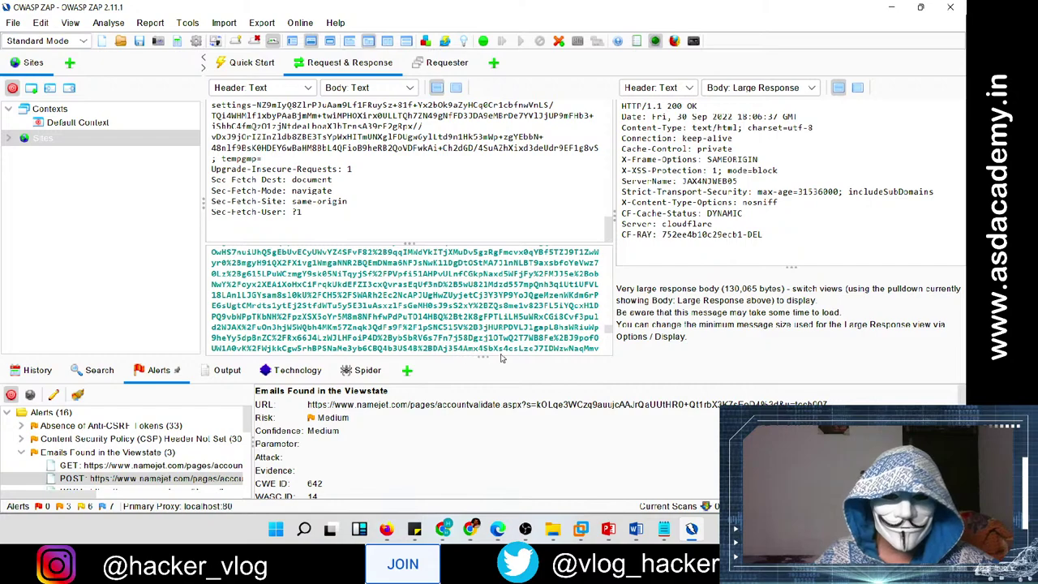
drag(485, 357, 485, 224)
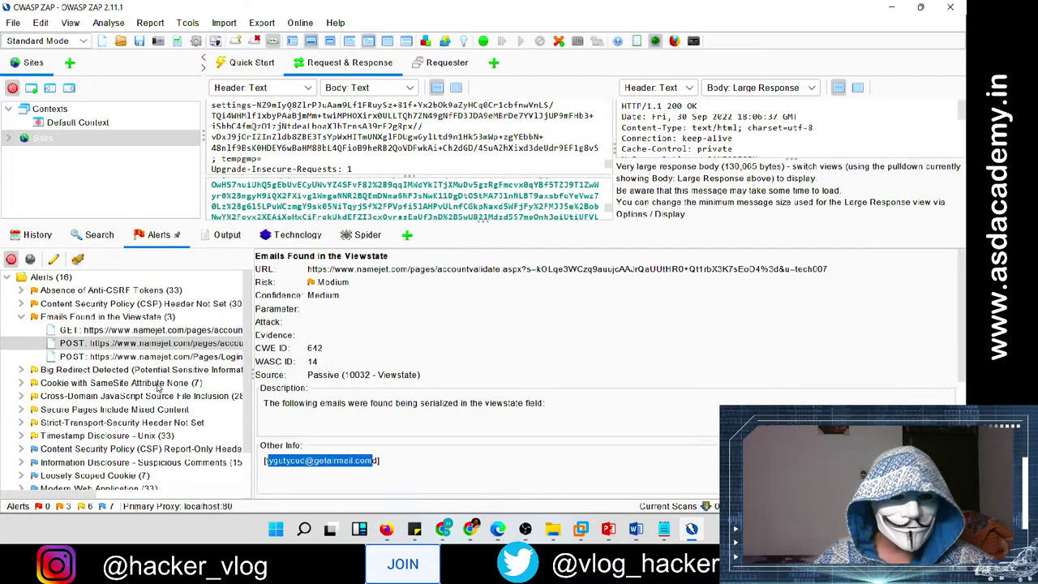
scroll(146, 381, down, 1)
- Expand Big Redirect Detected and inspect both redirect POST requests, highlighting the redirect search term
click(21, 330)
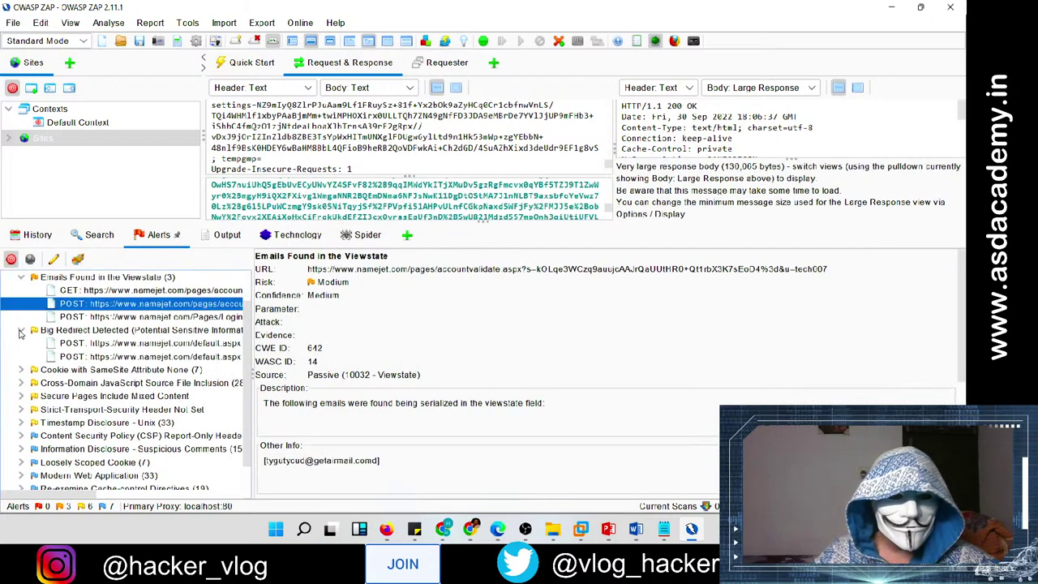
click(95, 344)
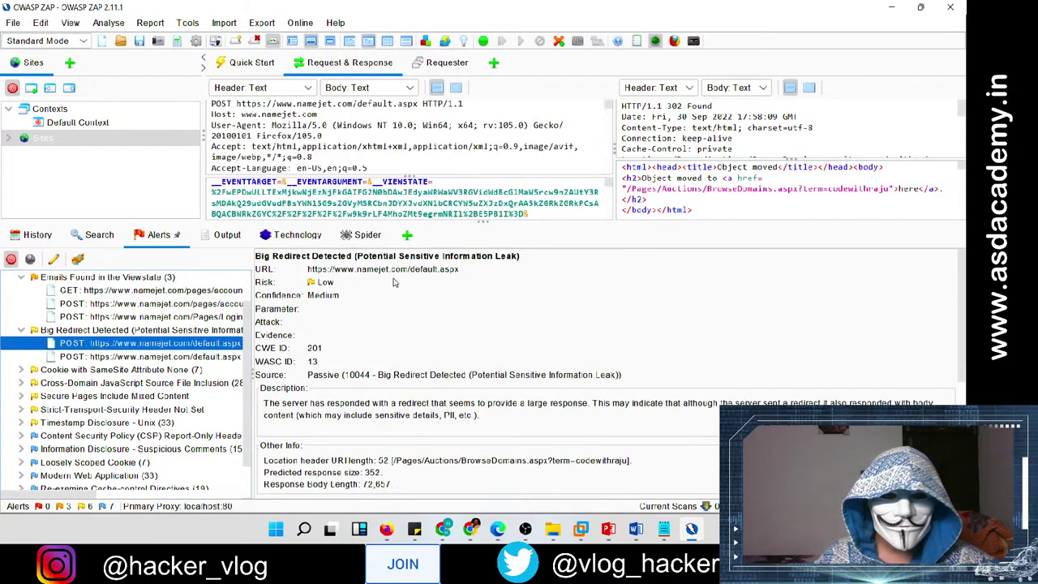
click(126, 361)
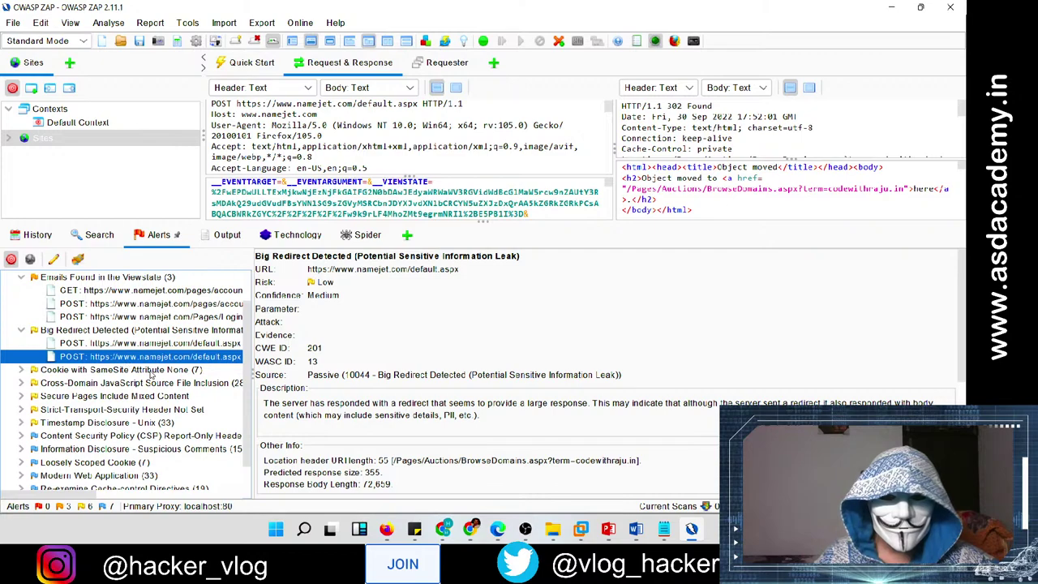
drag(641, 461, 578, 465)
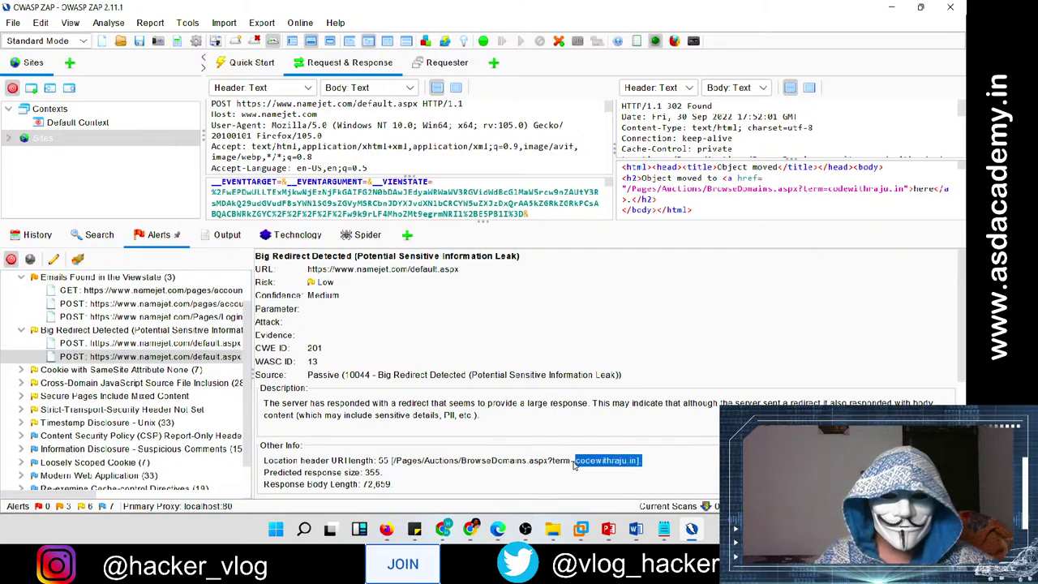
click(193, 345)
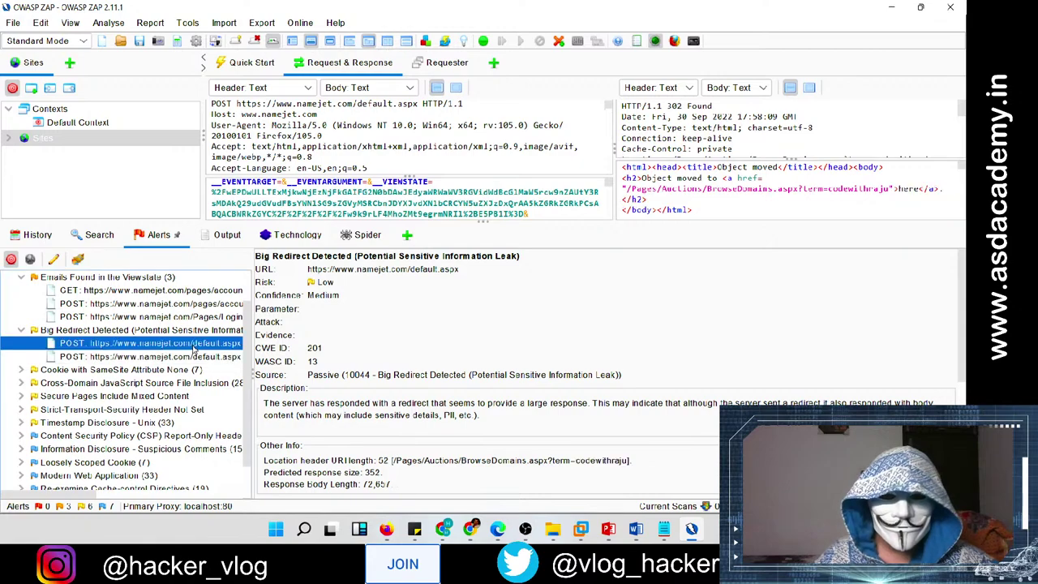
- Glance at the Cookie with SameSite Attribute None alert, then show Cross-Domain JavaScript Source File Inclusion
double_click(179, 371)
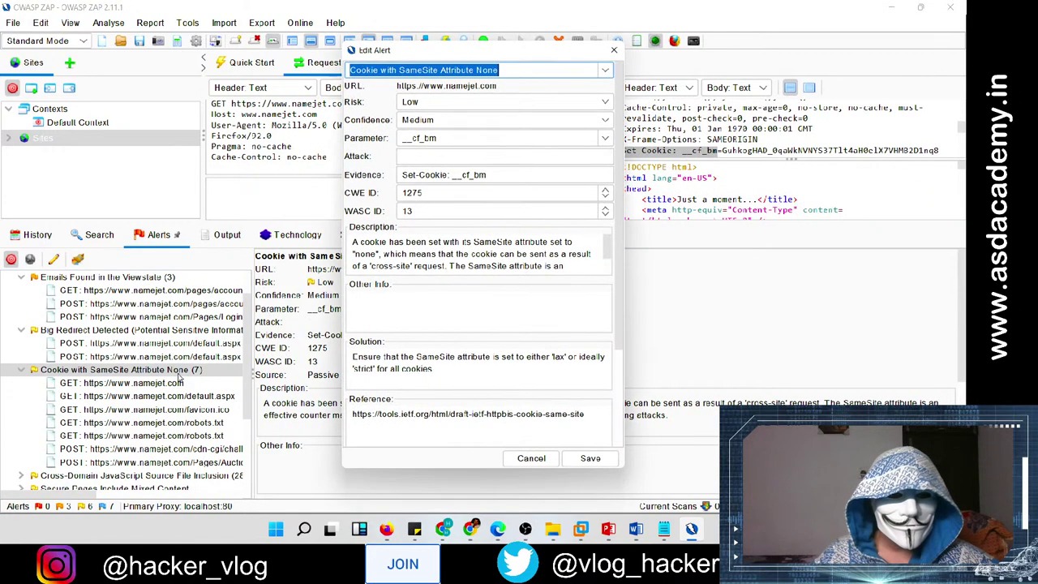
click(514, 457)
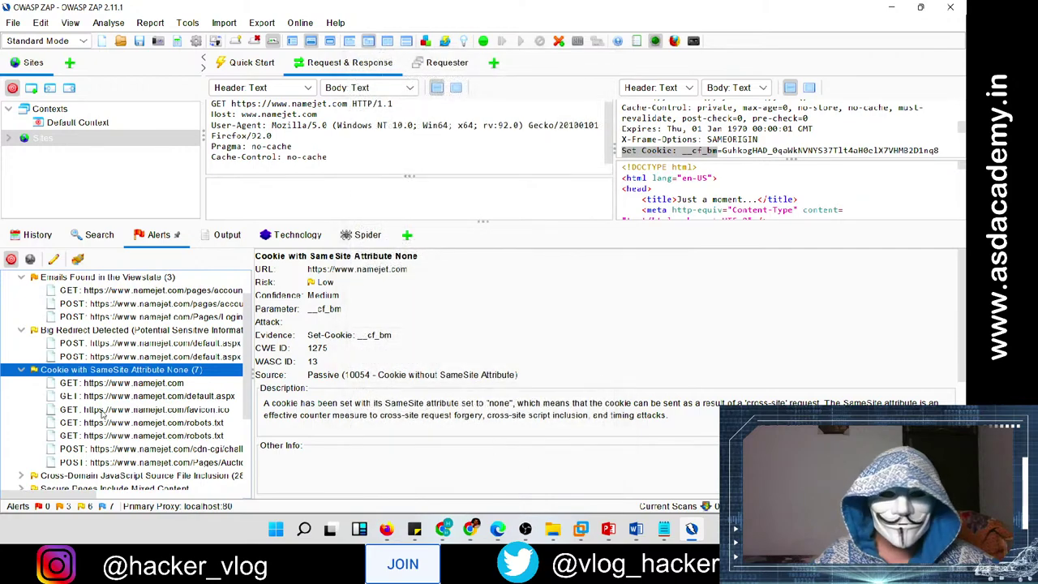
scroll(91, 413, down, 2)
click(69, 396)
scroll(75, 412, down, 2)
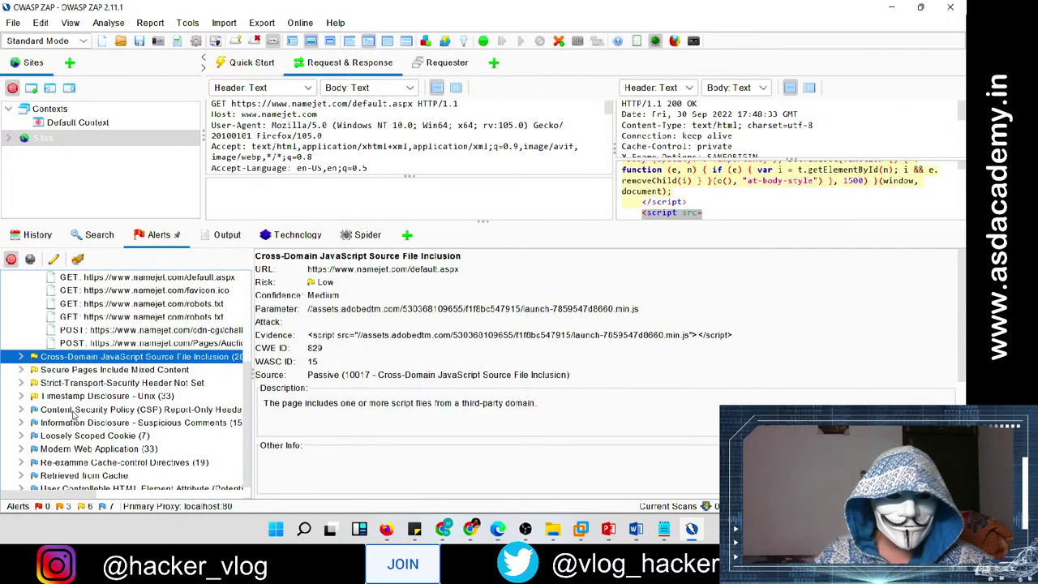
scroll(79, 399, up, 1)
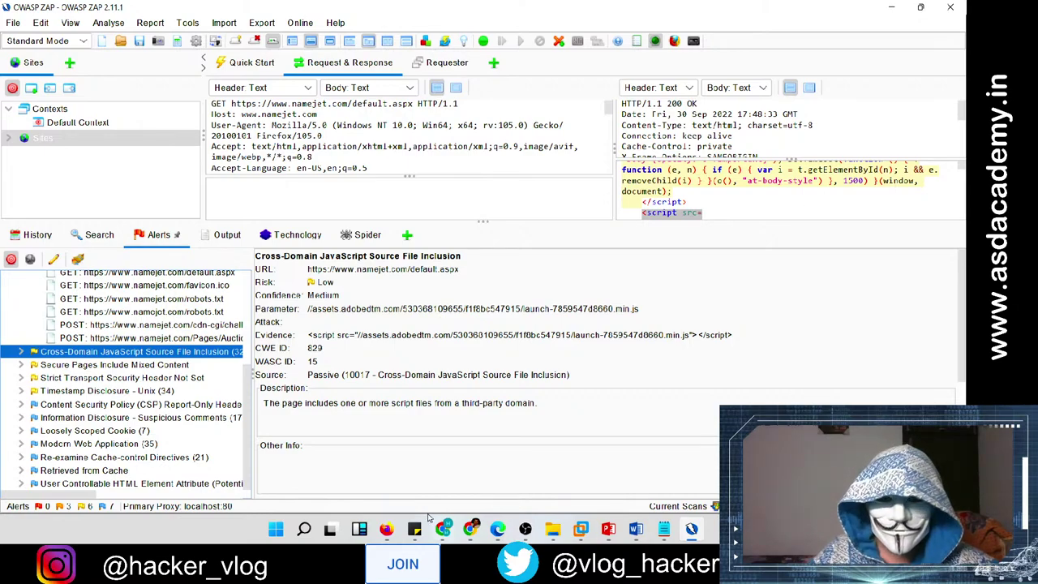
- Open the channel's Bug Bounty Course playlist in a new YouTube tab and view it
mouse_move(470, 529)
click(434, 483)
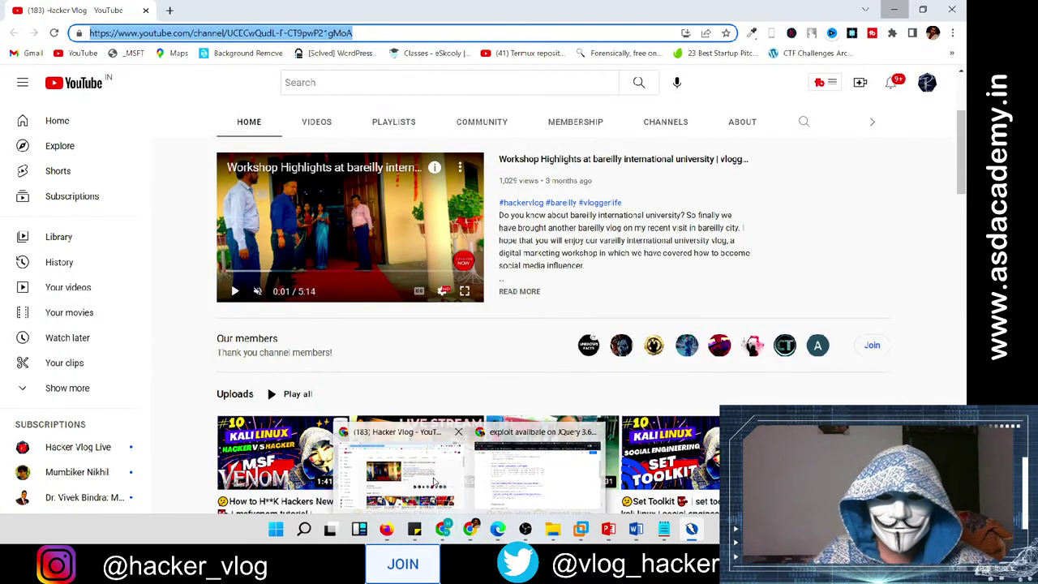
click(411, 125)
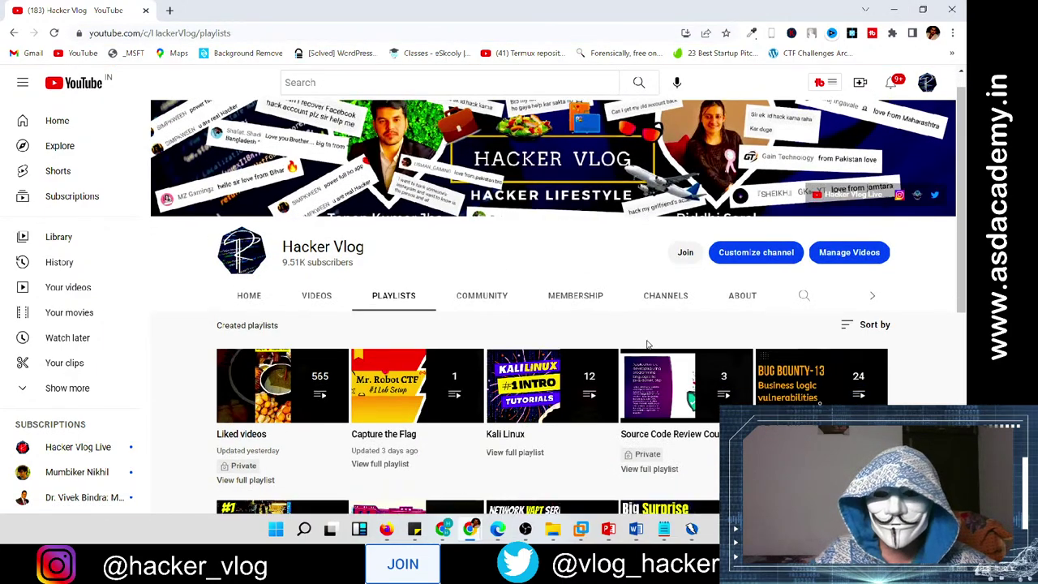
scroll(568, 293, down, 3)
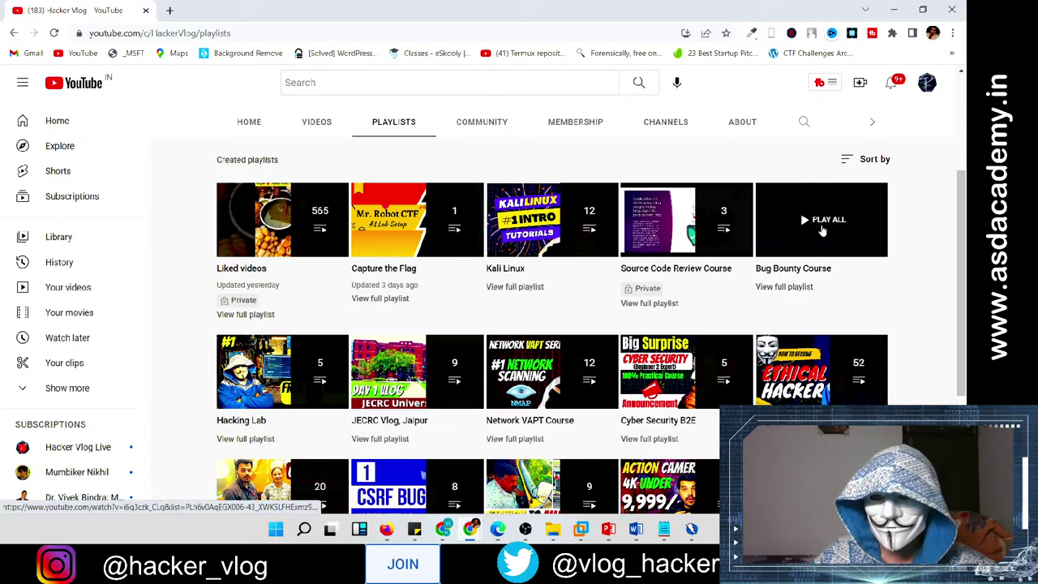
middle_click(819, 240)
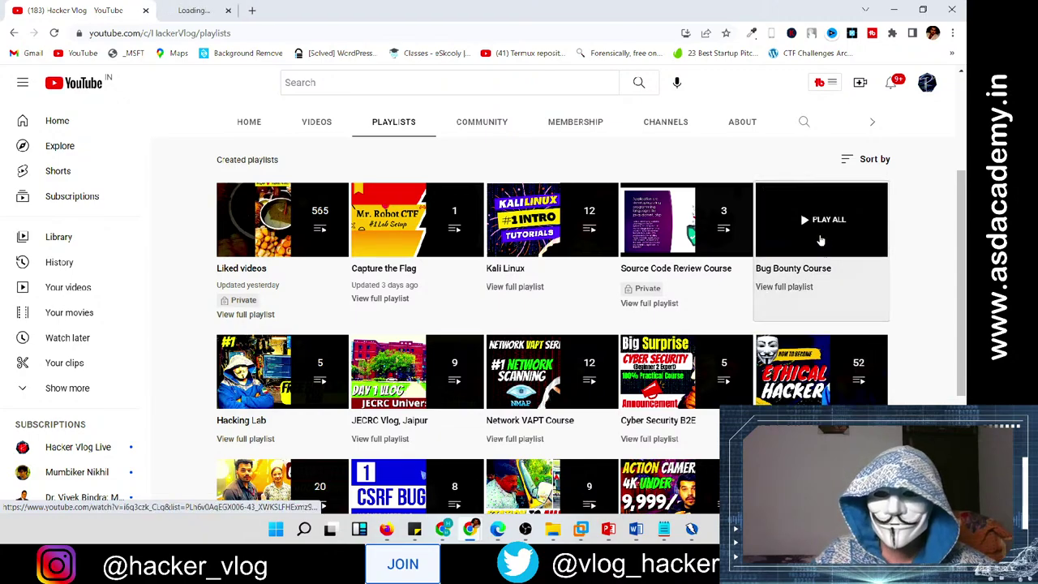
click(235, 10)
click(240, 34)
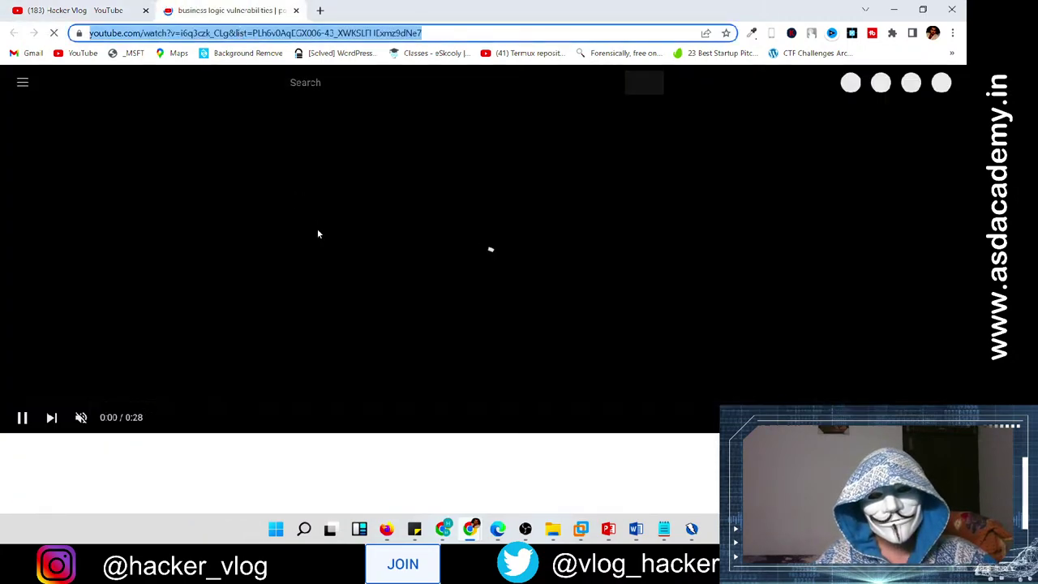
click(353, 276)
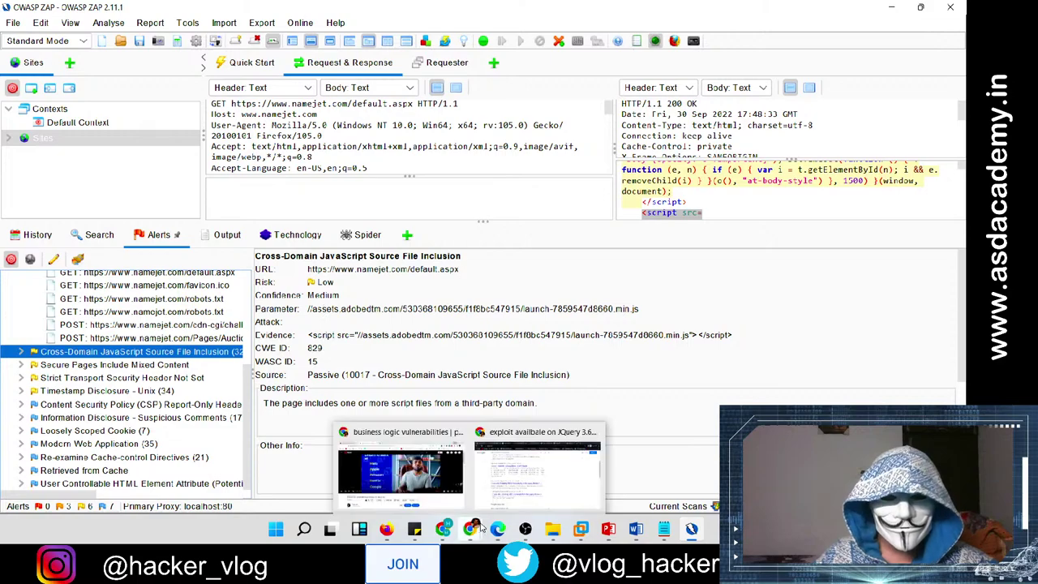
- Check the YouTube Studio live stream dashboard, then Alt+Tab back to OWASP ZAP
click(448, 492)
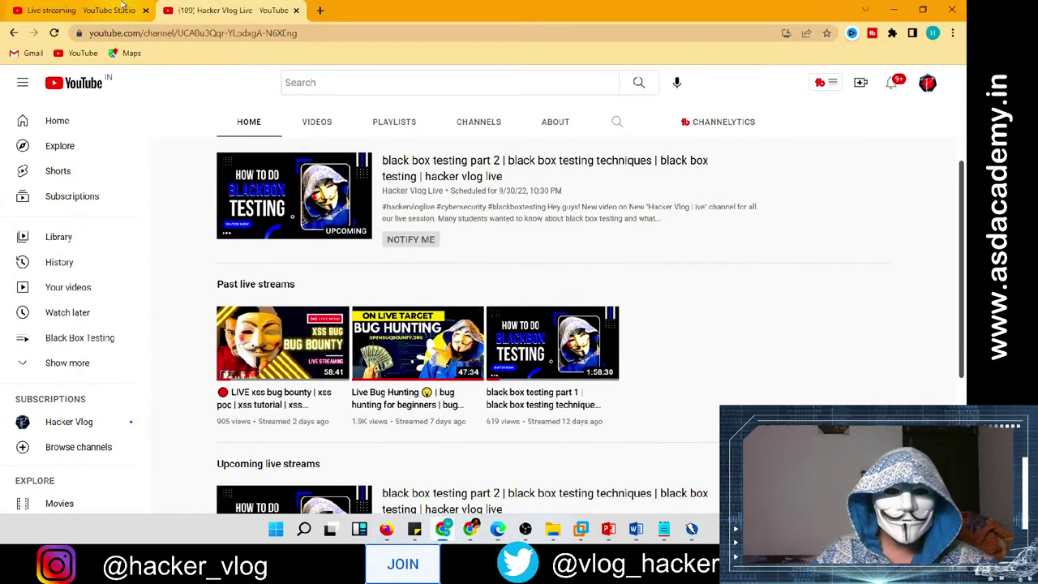
click(77, 10)
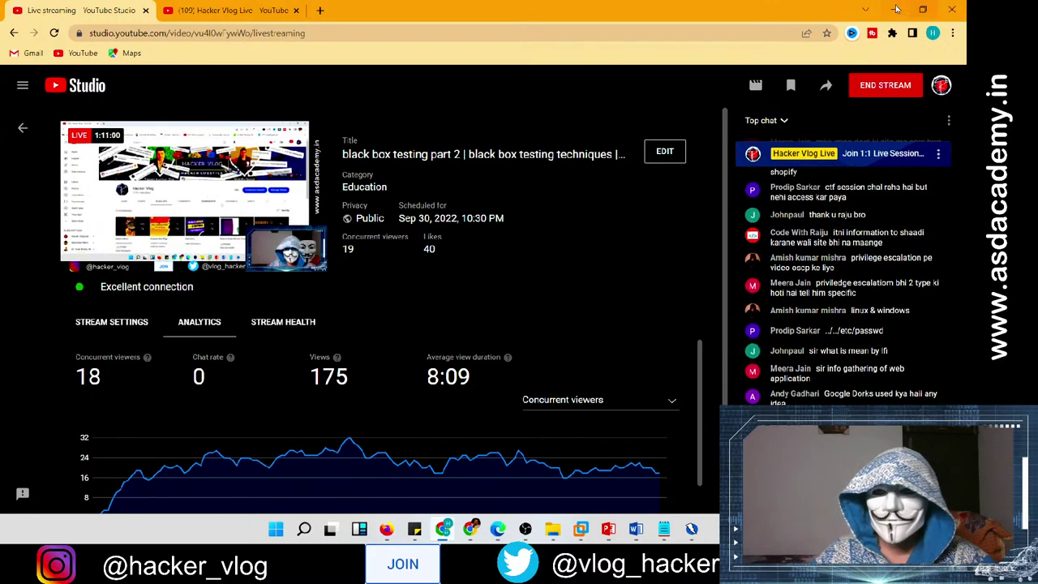
key(alt+Tab)
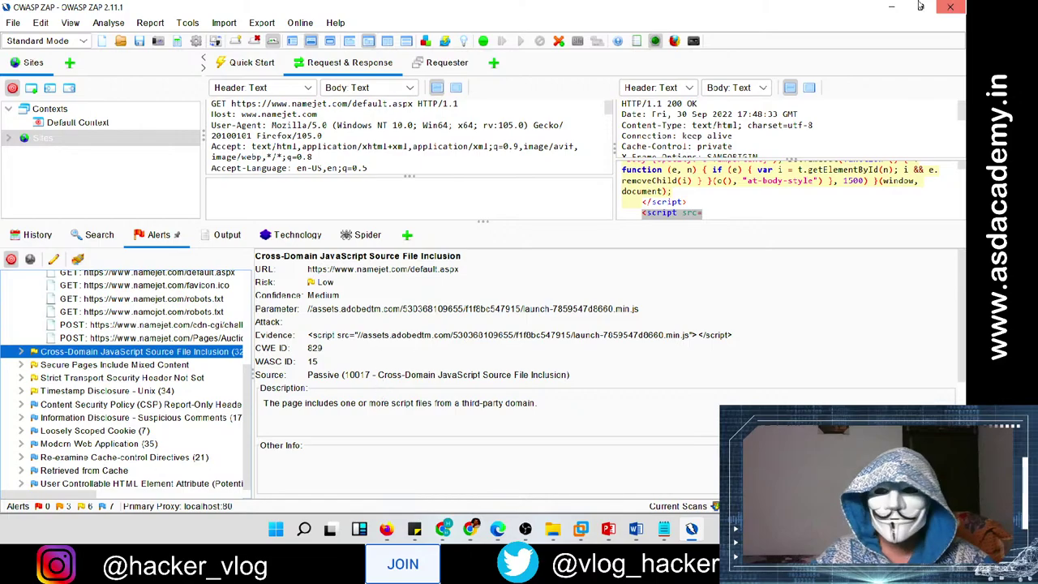
- Minimize ZAP to view the NameJet page, restore ZAP and open the Report menu
click(892, 7)
scroll(278, 315, down, 10)
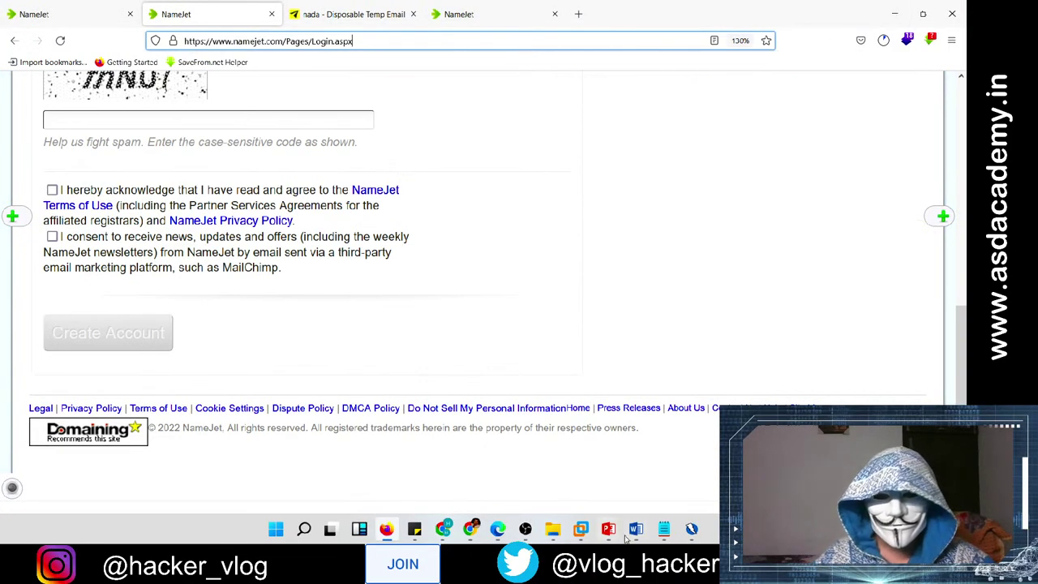
click(691, 529)
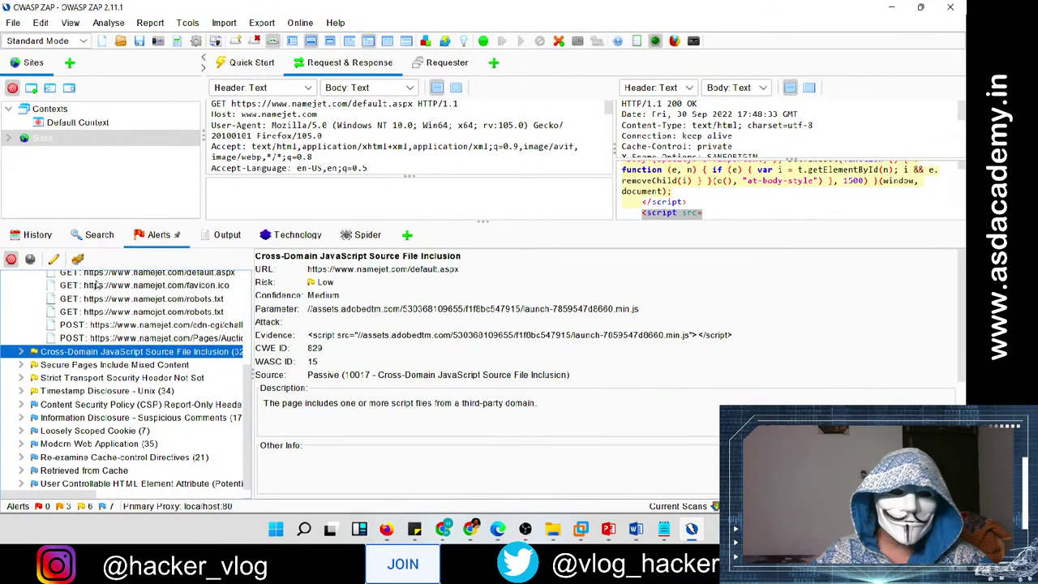
click(150, 23)
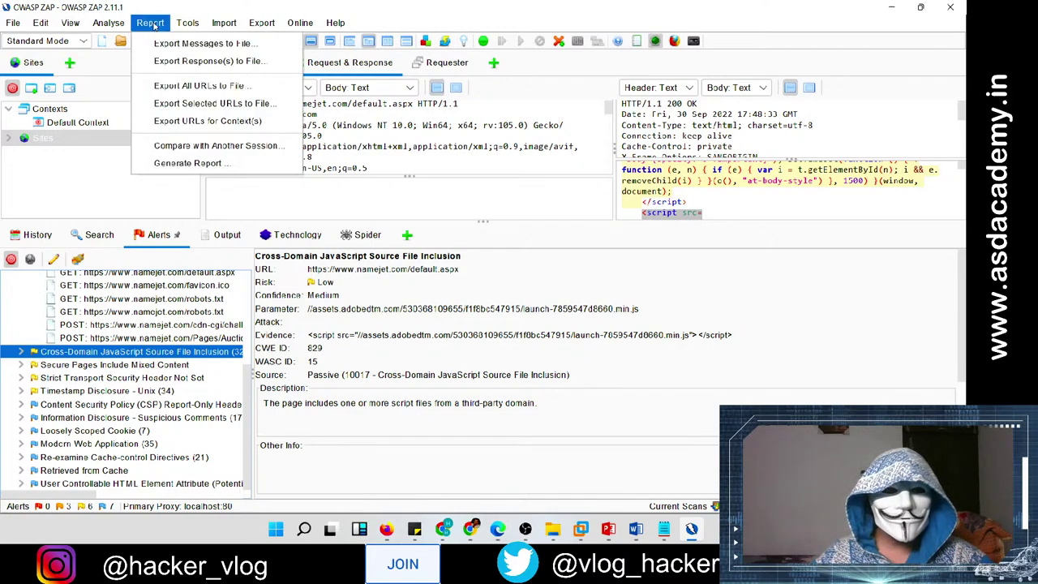
- Start Generate Report and set its directory to Documents\Black Box Testing Part 2
click(189, 163)
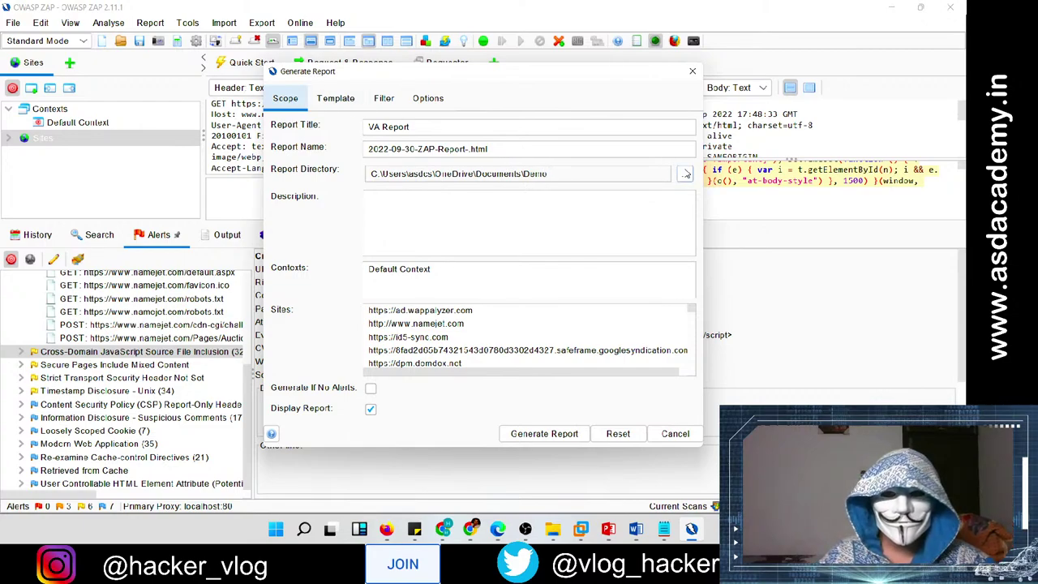
click(684, 174)
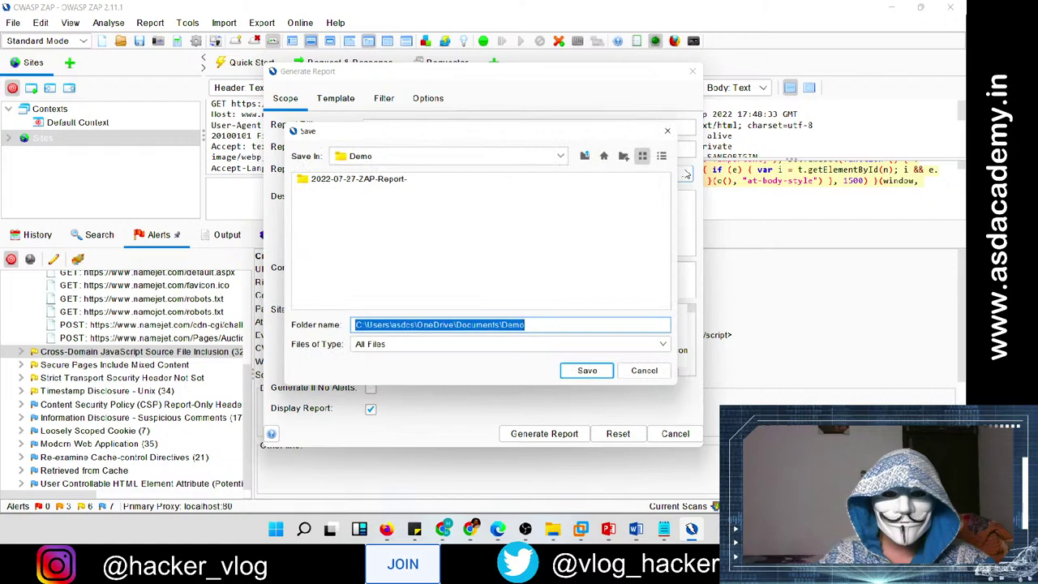
click(592, 151)
click(591, 152)
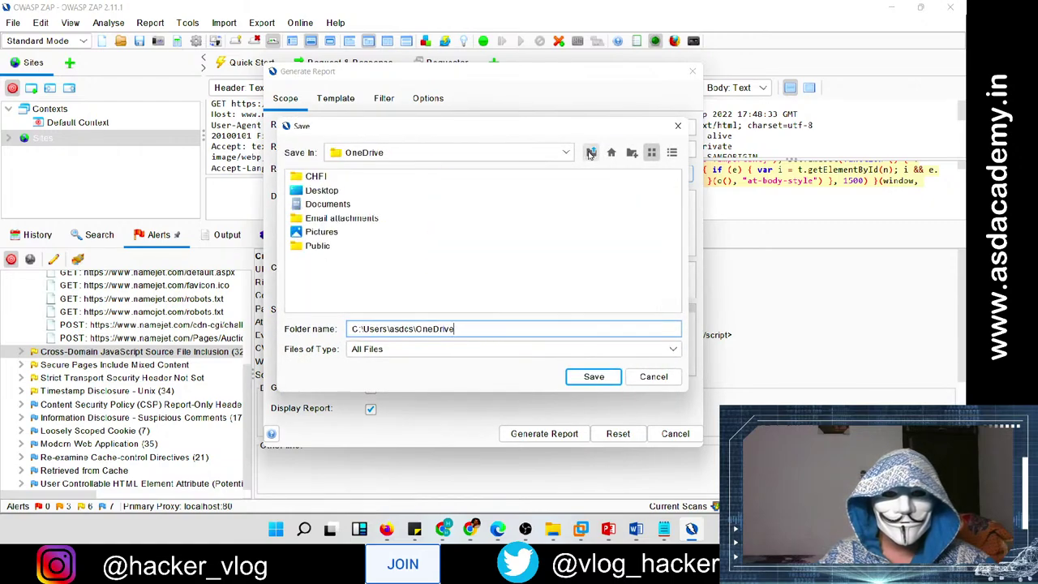
double_click(327, 205)
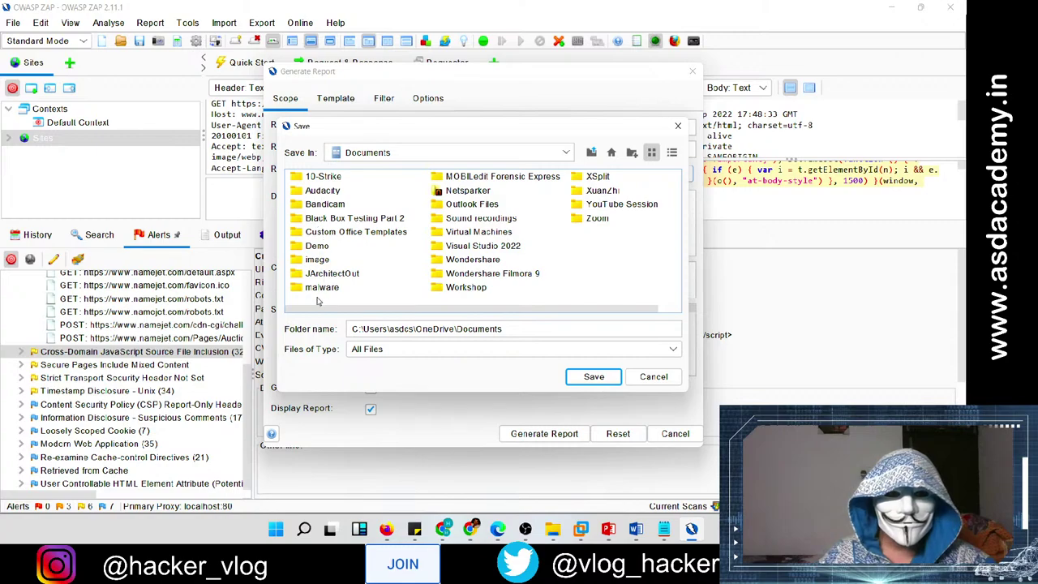
double_click(328, 219)
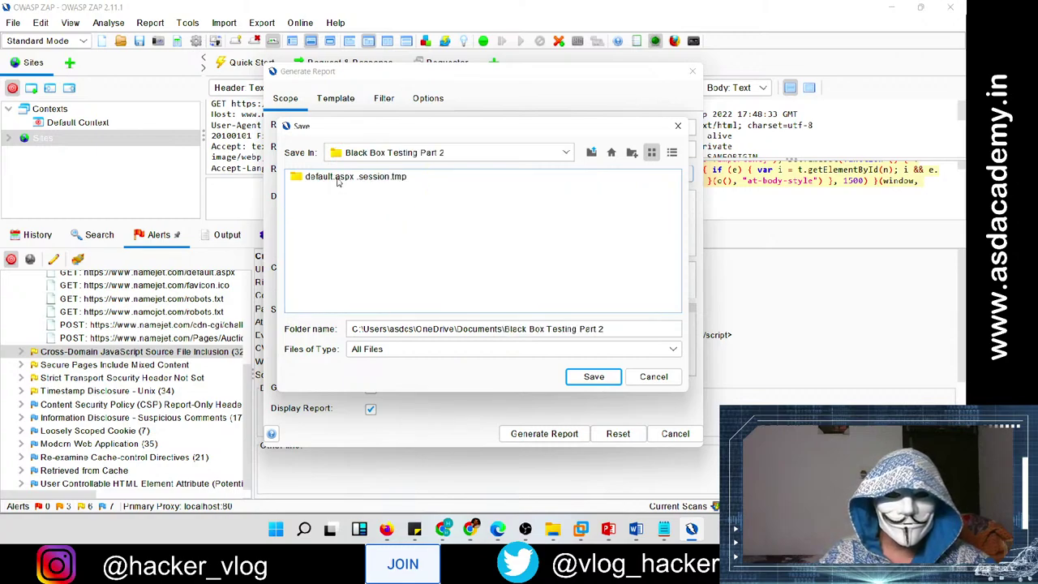
click(338, 179)
double_click(338, 178)
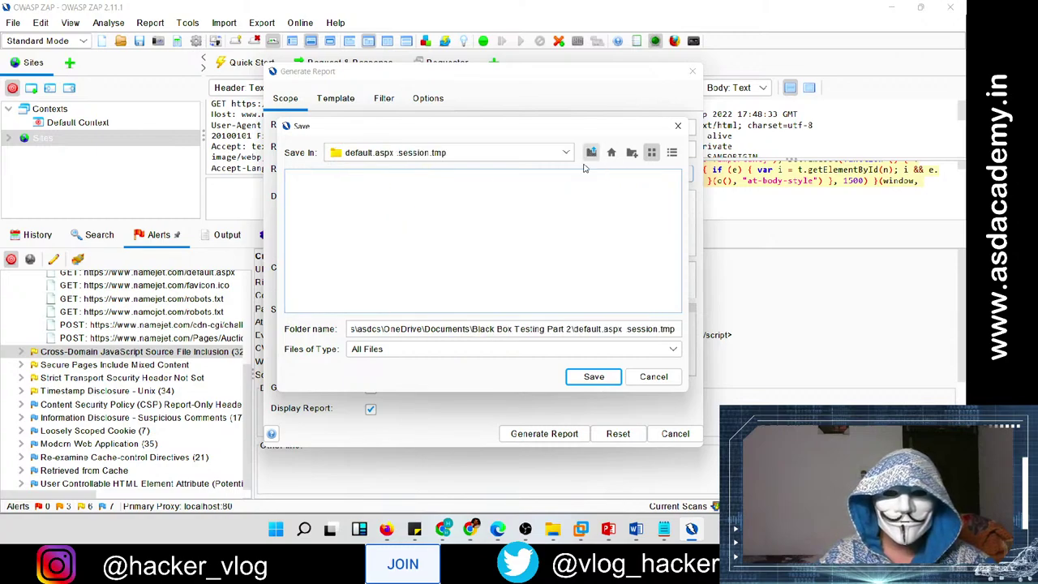
click(591, 152)
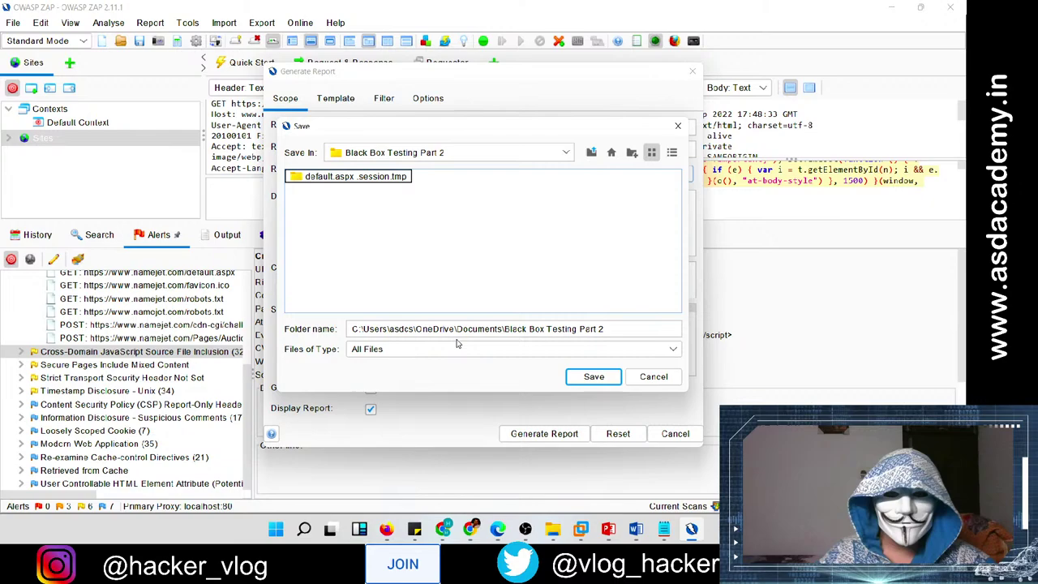
click(593, 378)
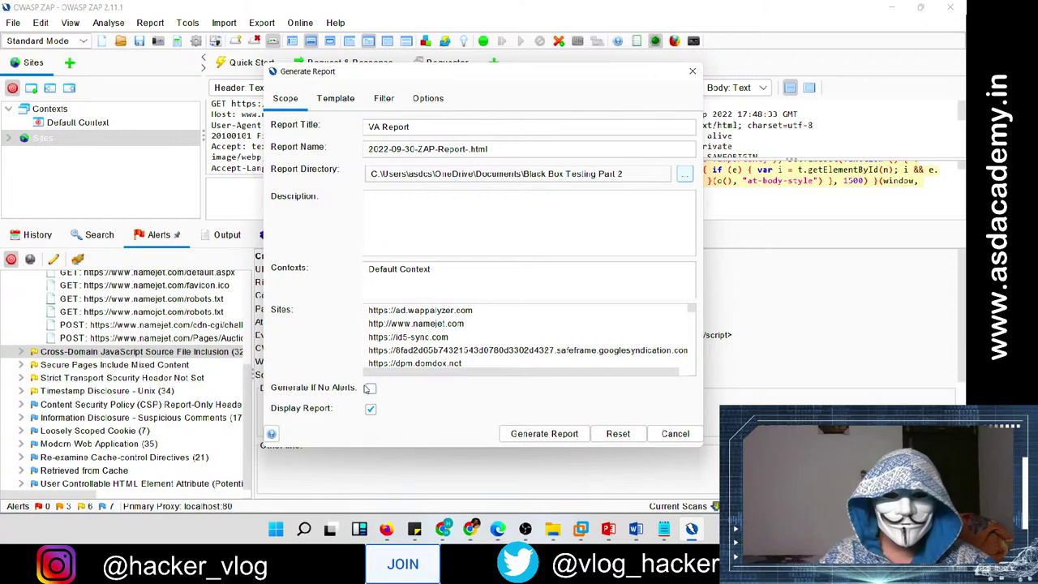
click(335, 98)
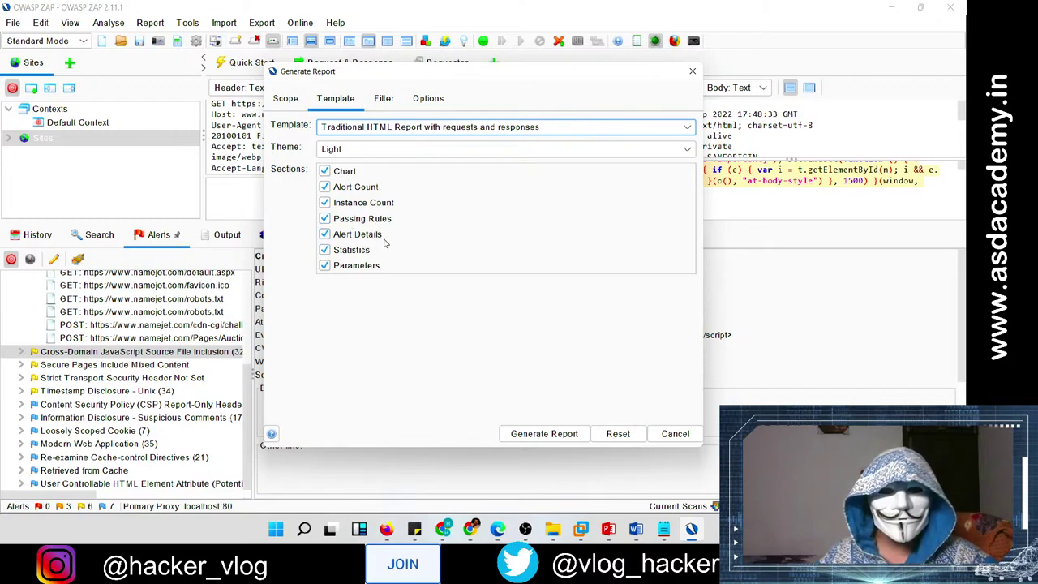
click(384, 99)
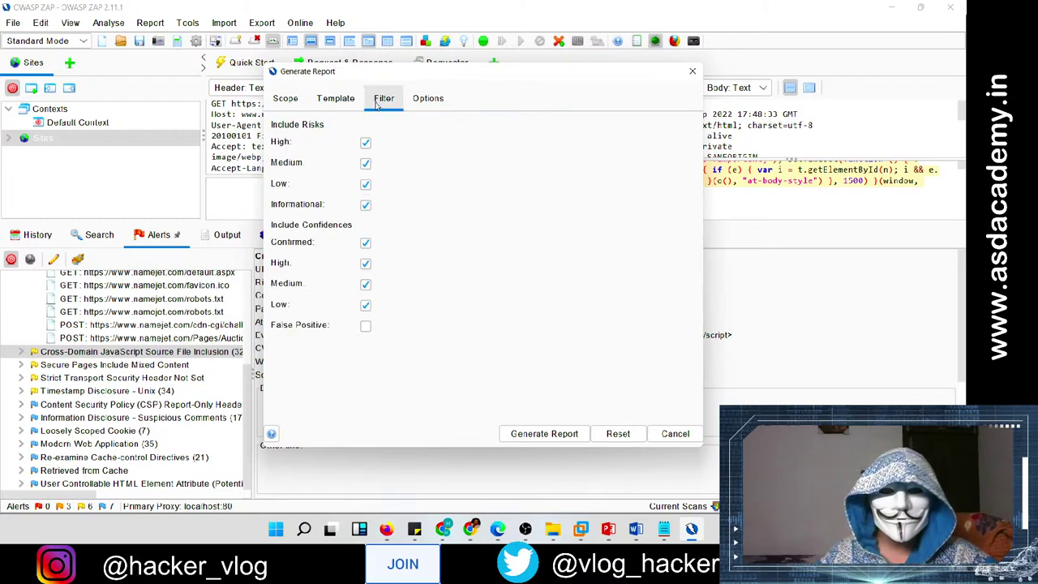
click(428, 98)
click(383, 98)
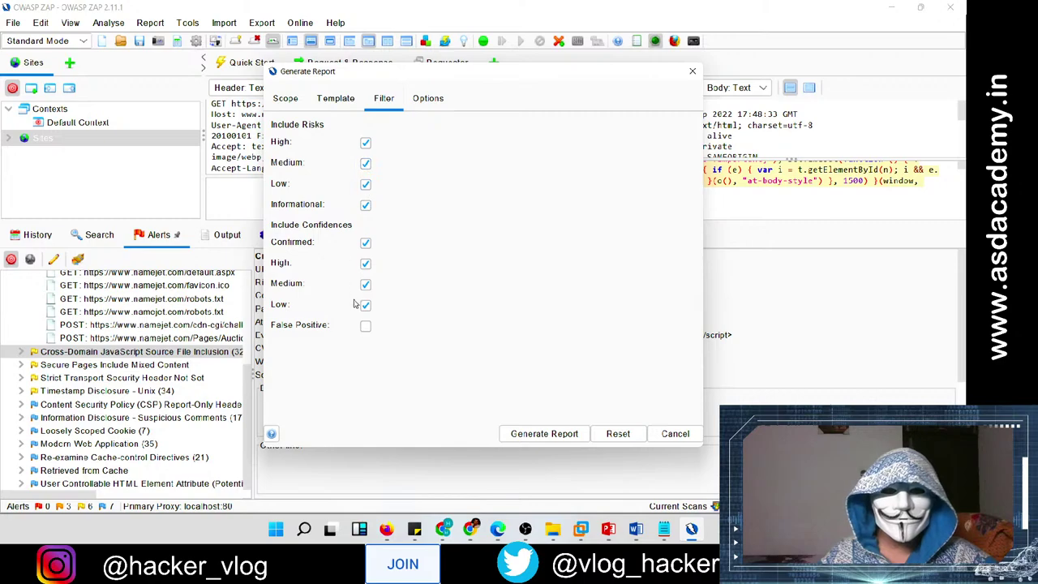
click(431, 101)
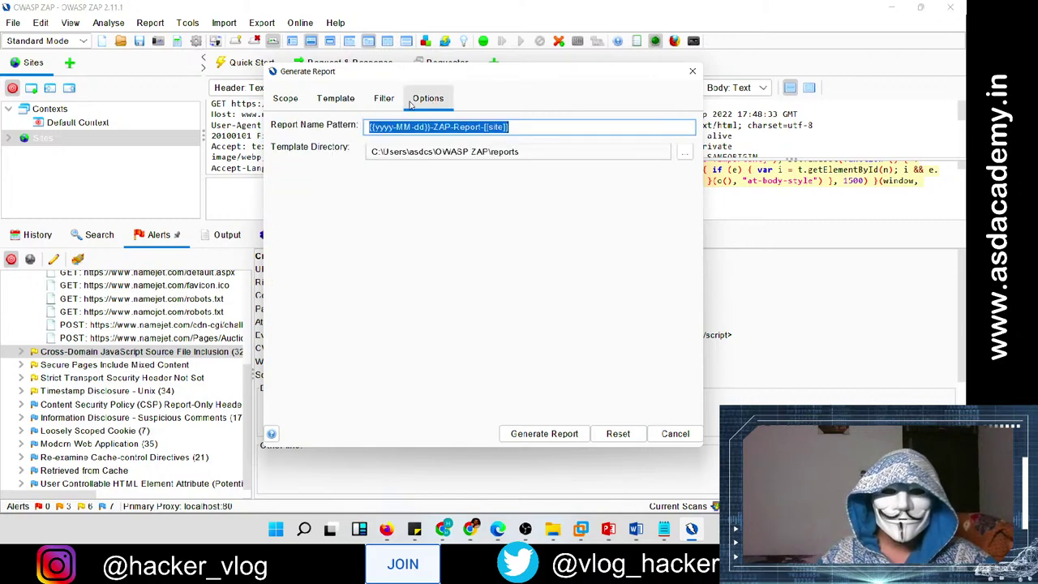
click(383, 98)
click(285, 98)
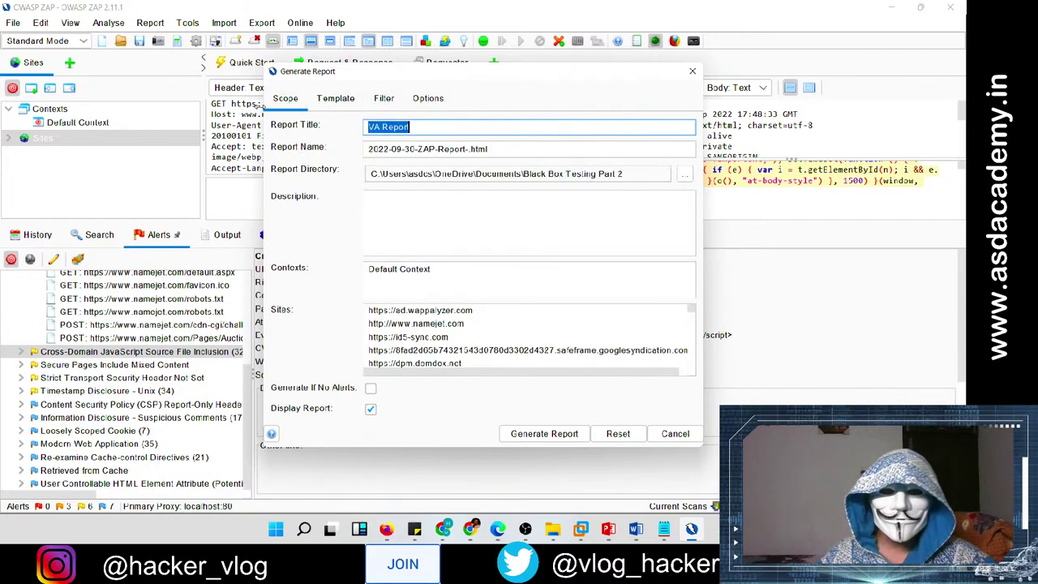
scroll(407, 343, down, 5)
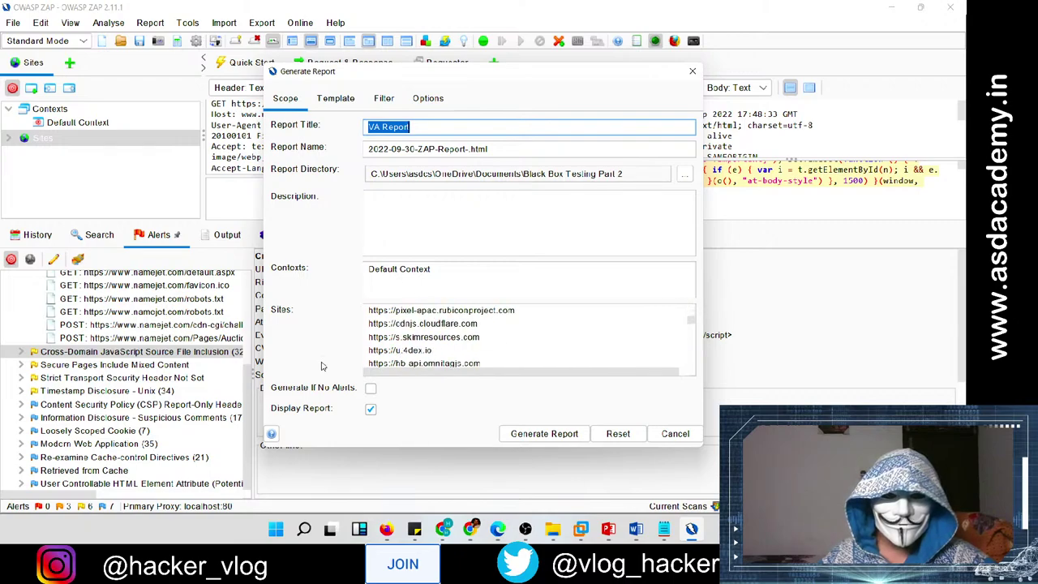
click(534, 436)
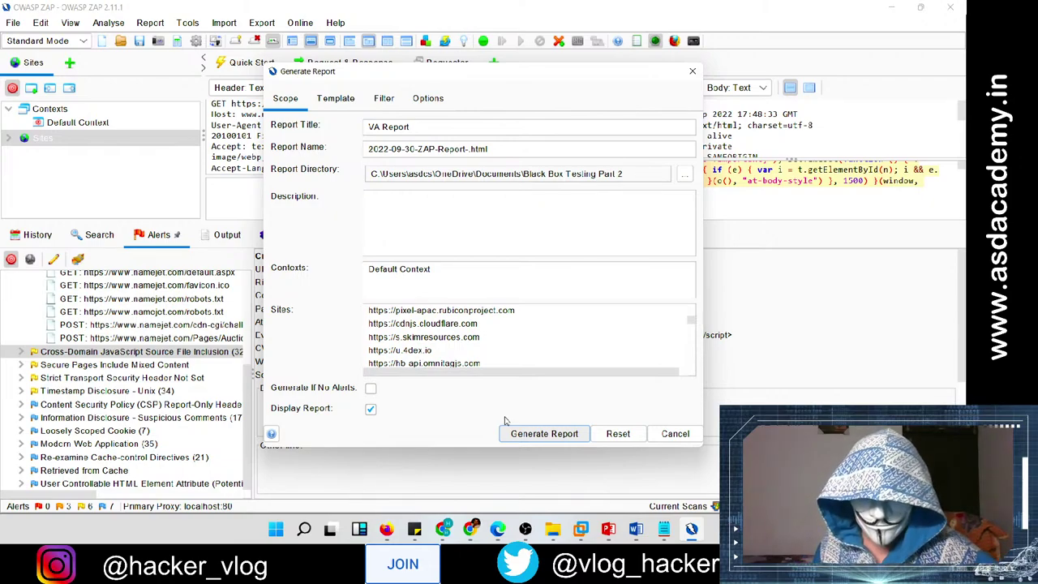
- Generate the VA Report in Firefox and scroll past the Alerts table to Passing Rules
click(506, 428)
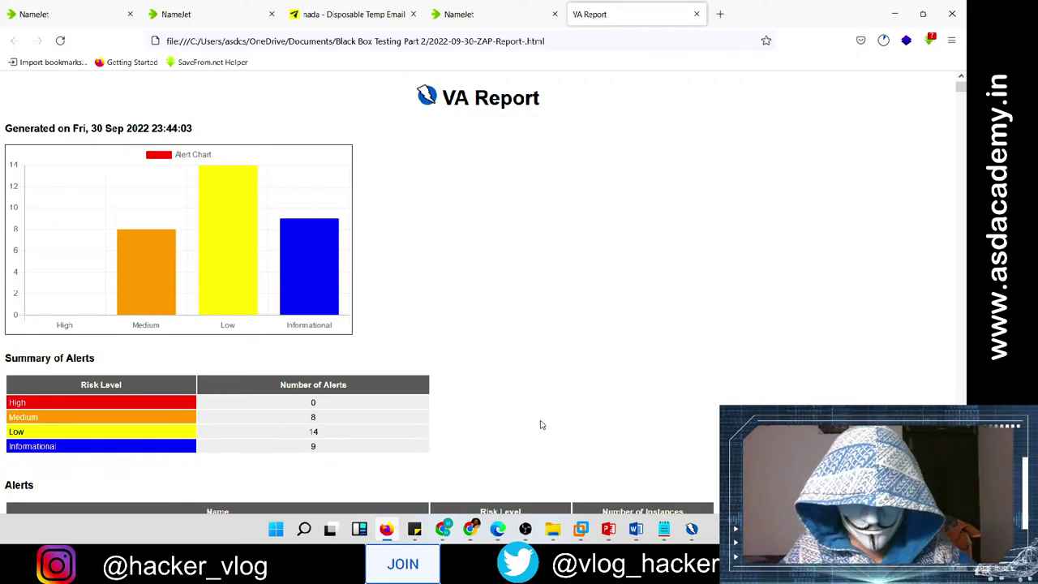
scroll(295, 460, down, 4)
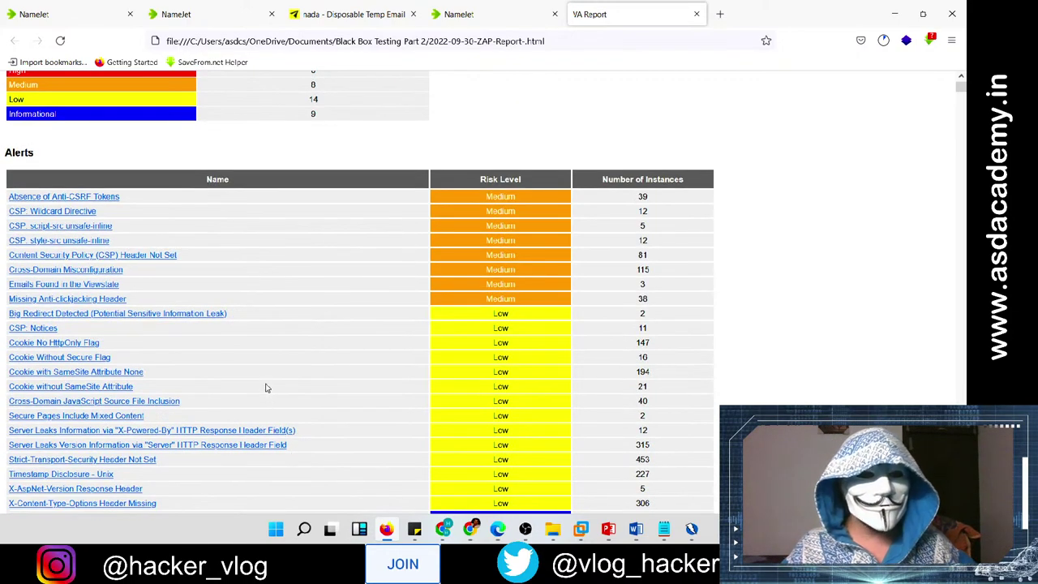
scroll(266, 388, down, 2)
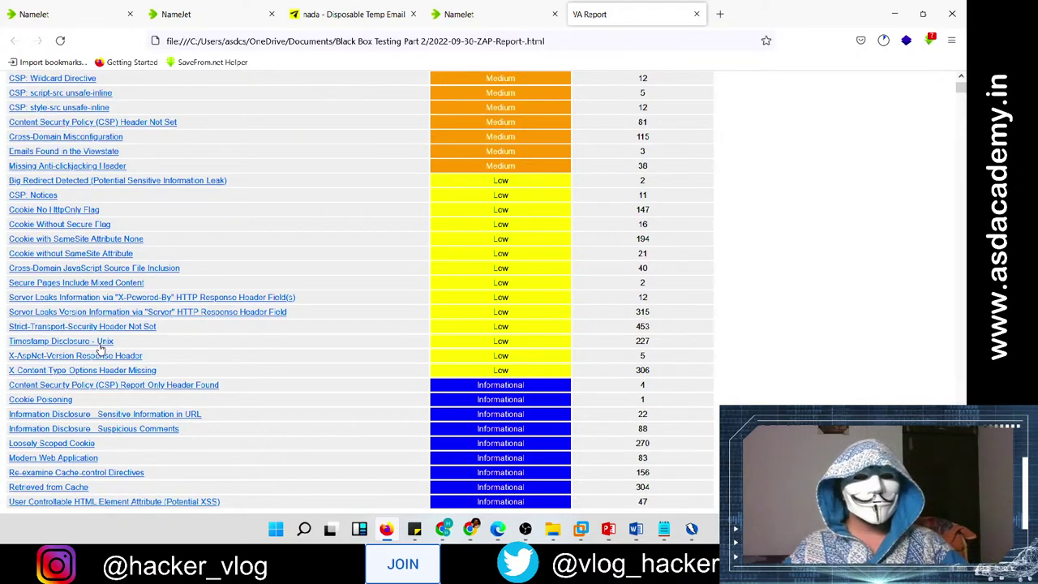
scroll(100, 347, up, 4)
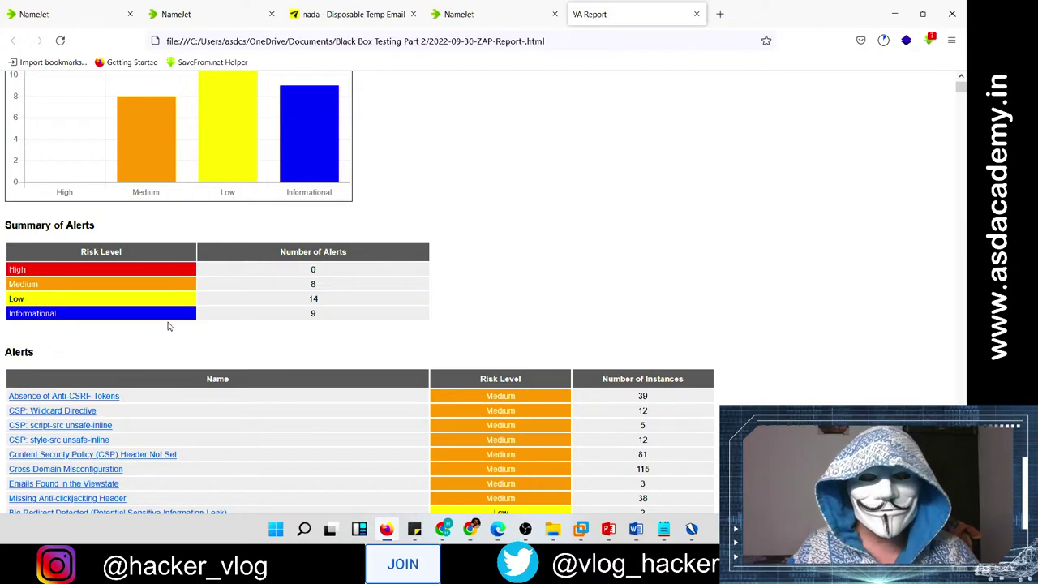
scroll(169, 327, down, 3)
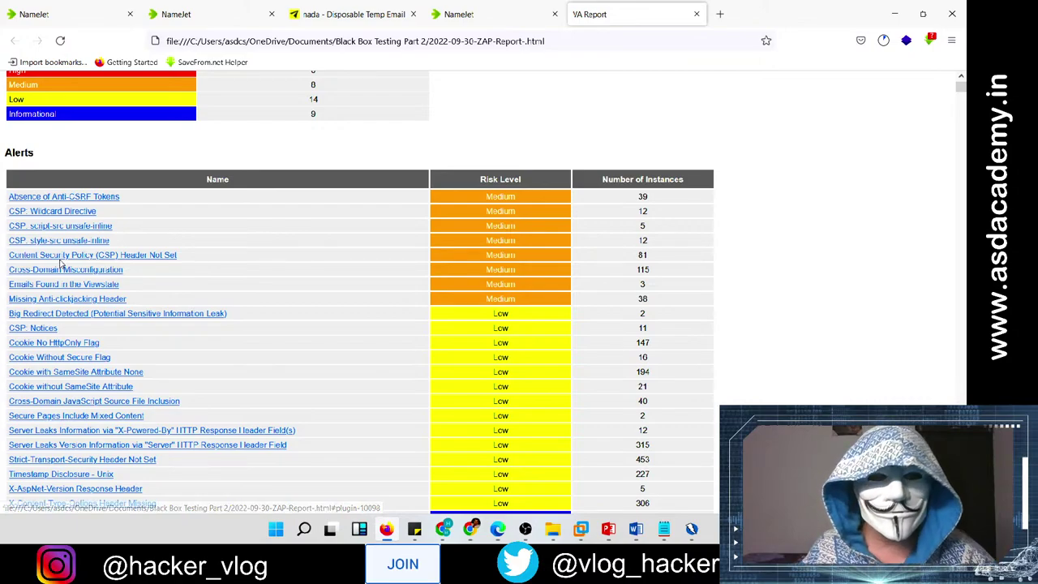
scroll(96, 246, down, 5)
scroll(95, 246, down, 8)
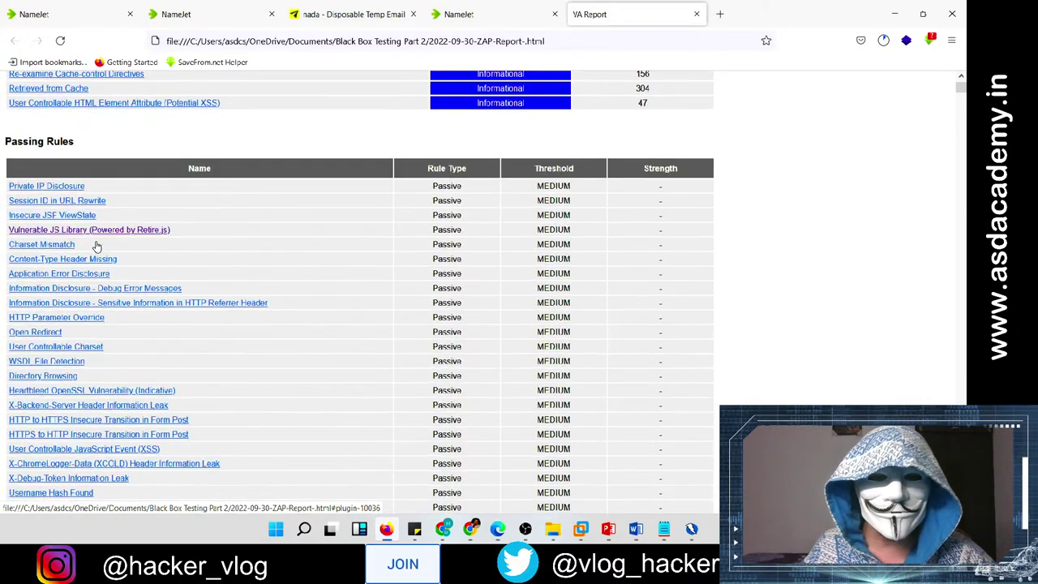
- Read the Private IP Disclosure Summary and Solution on zaproxy.org, then go back to the report
click(52, 187)
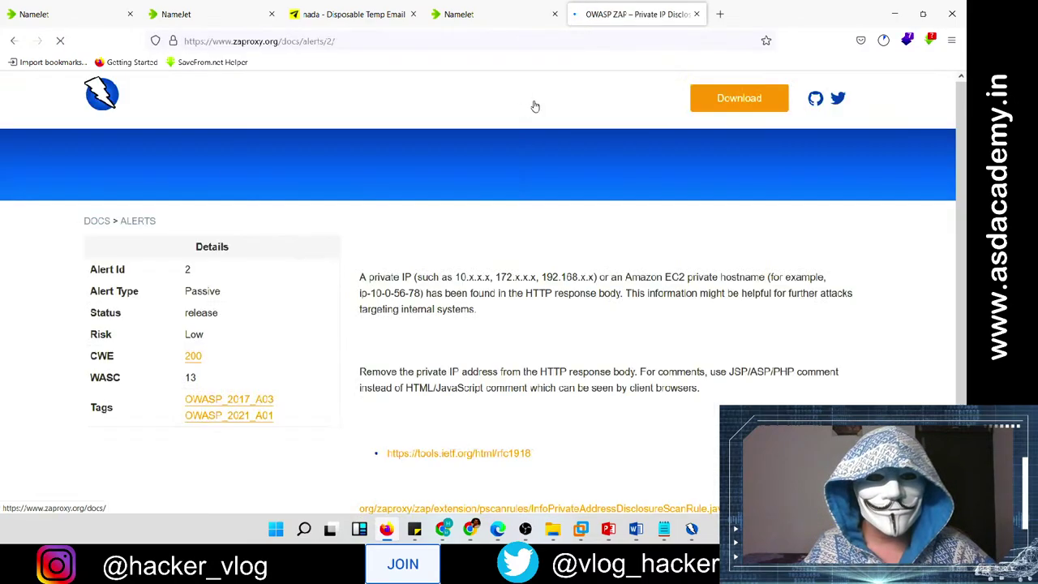
drag(360, 276, 529, 311)
drag(360, 372, 478, 430)
scroll(568, 400, down, 3)
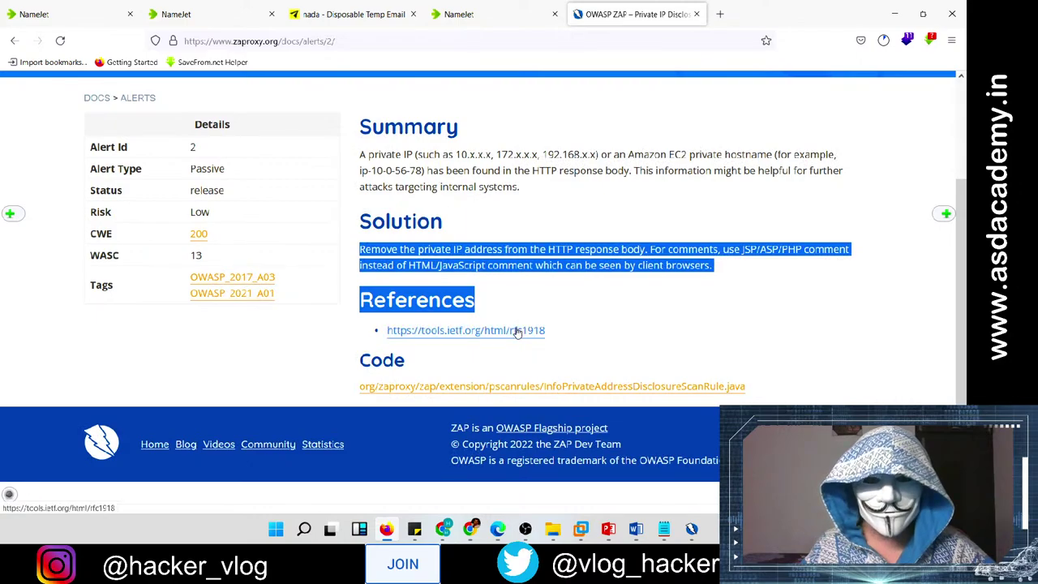
click(12, 42)
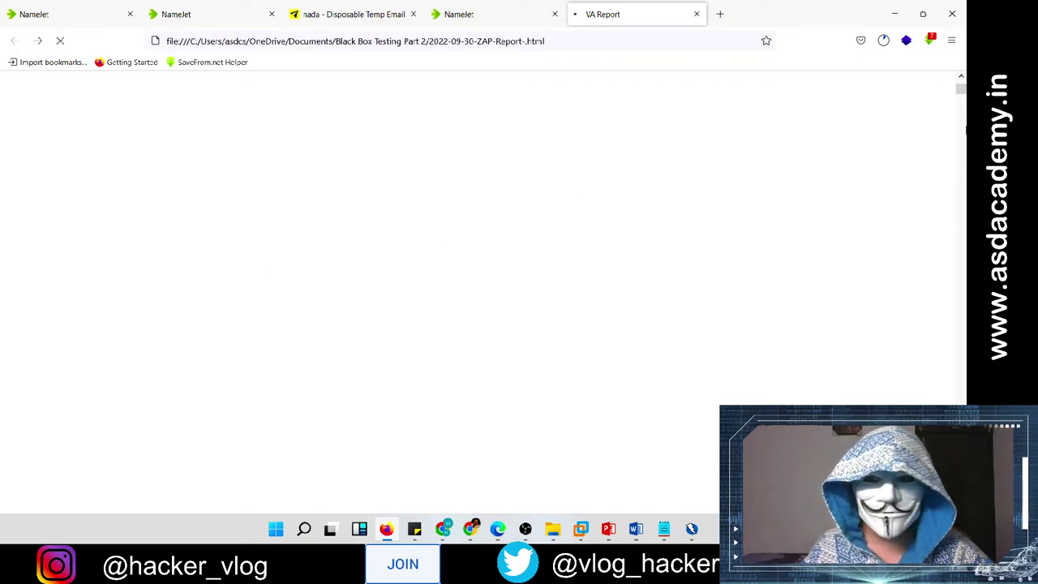
- Jump into the alert details, zoom to 140%, and scroll down through each instance's URL, method and sizes
drag(962, 89, 960, 349)
scroll(867, 378, down, 10)
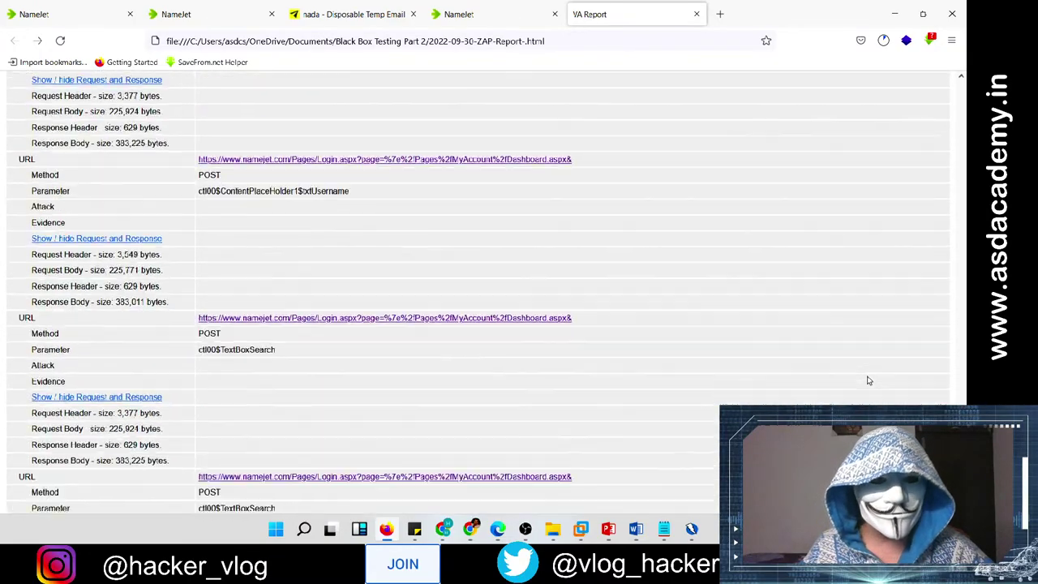
scroll(801, 316, down, 4)
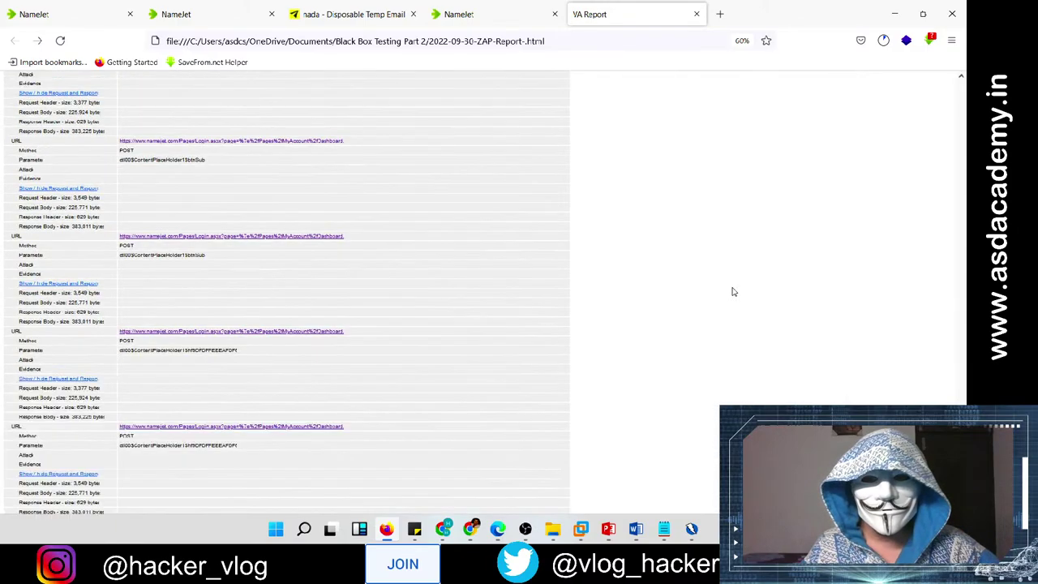
scroll(724, 287, up, 5)
scroll(721, 284, up, 3)
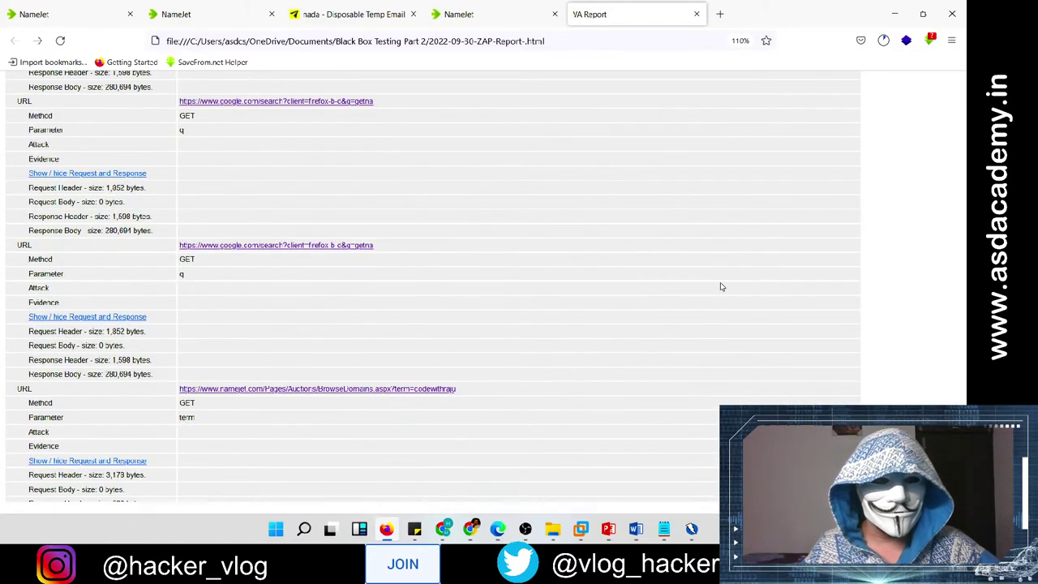
scroll(718, 282, down, 5)
scroll(718, 284, down, 10)
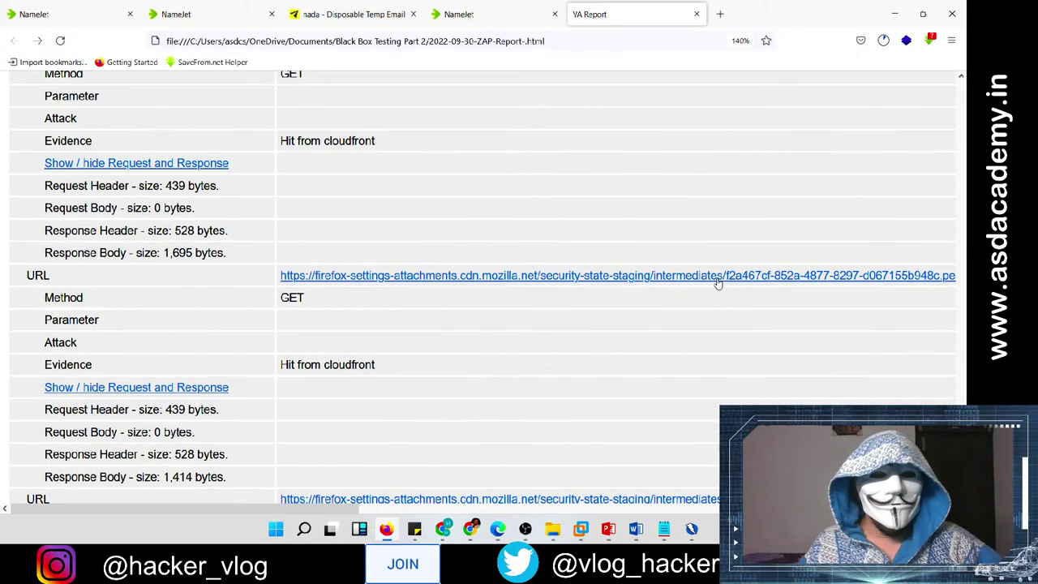
scroll(718, 281, down, 10)
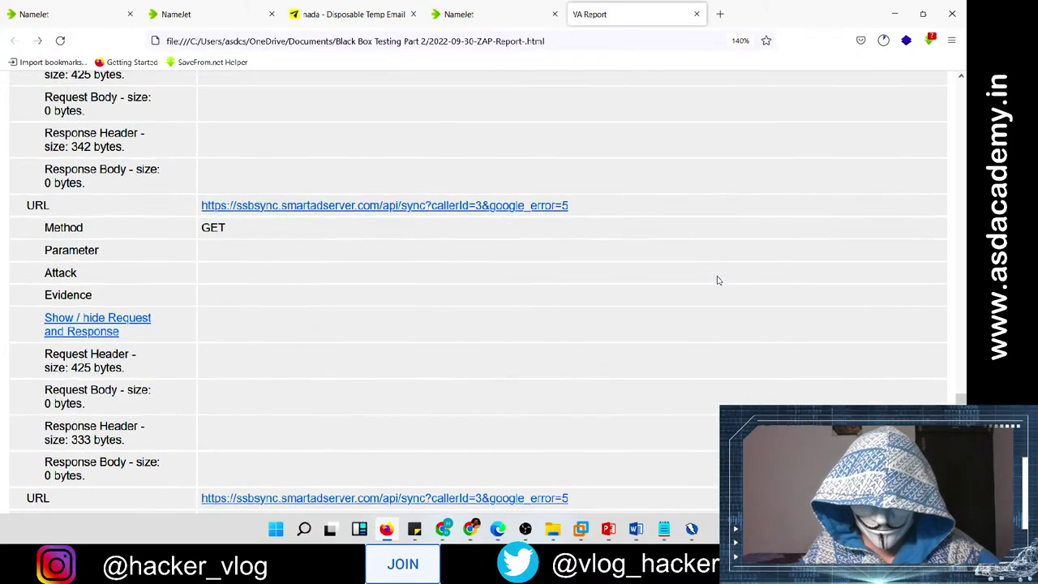
scroll(717, 281, down, 3)
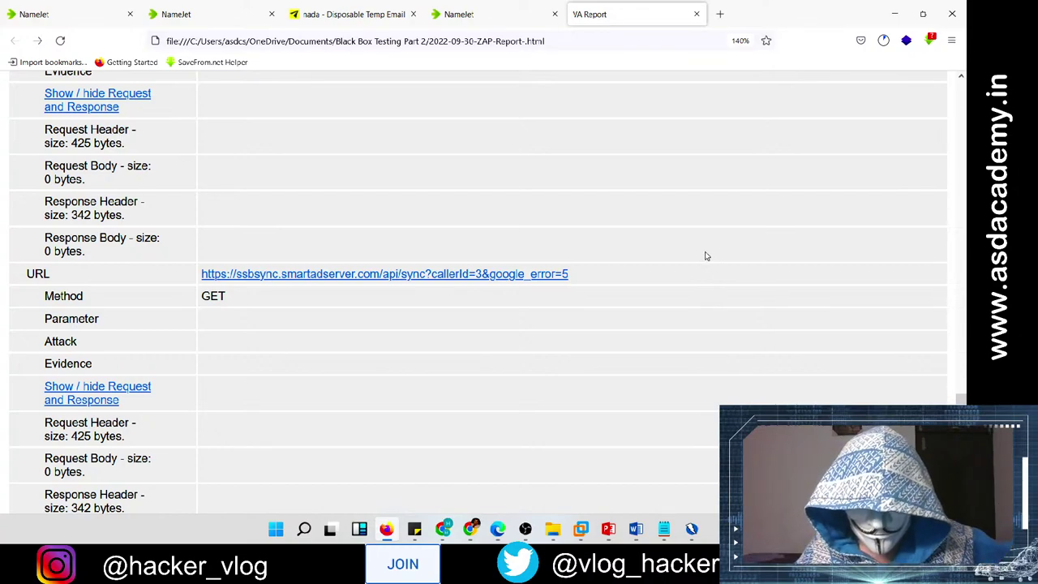
scroll(705, 256, down, 10)
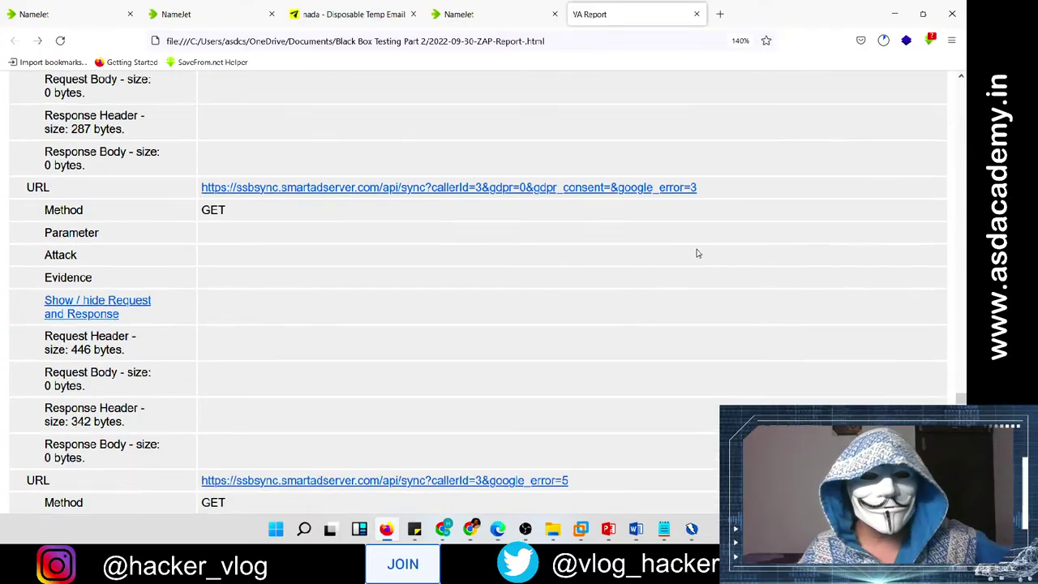
scroll(696, 253, down, 10)
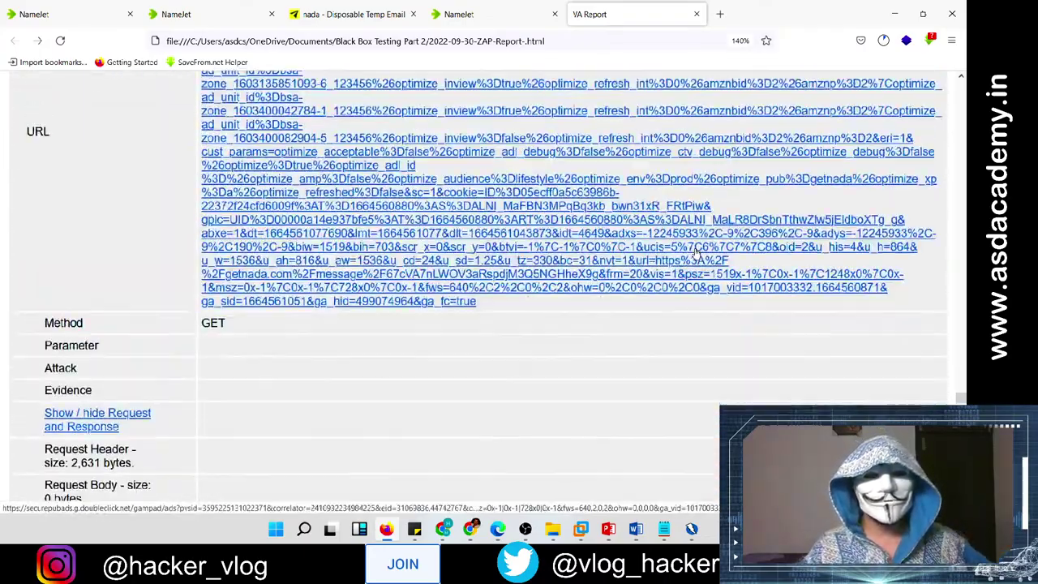
scroll(696, 253, down, 10)
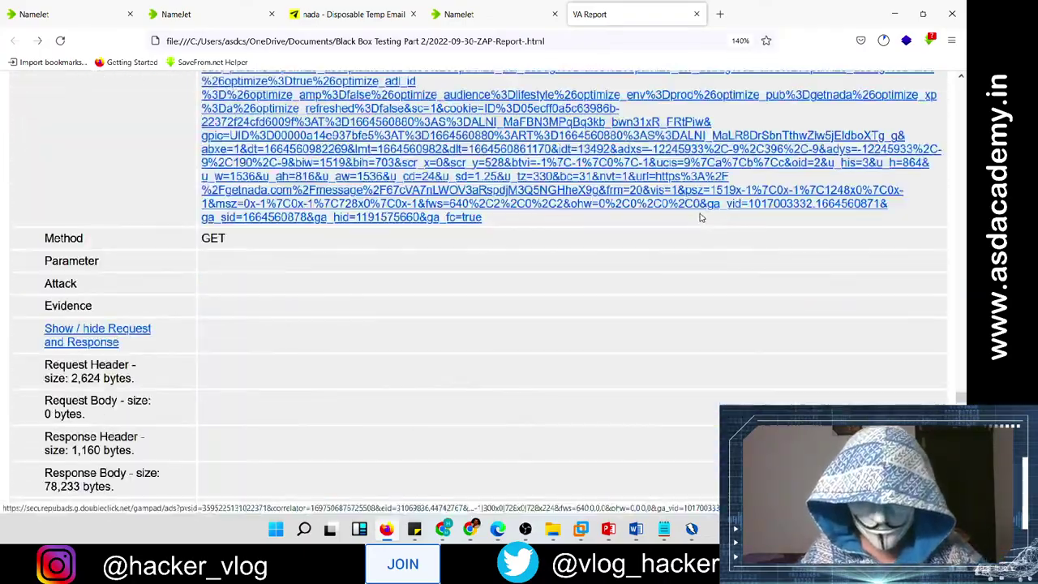
scroll(702, 217, down, 8)
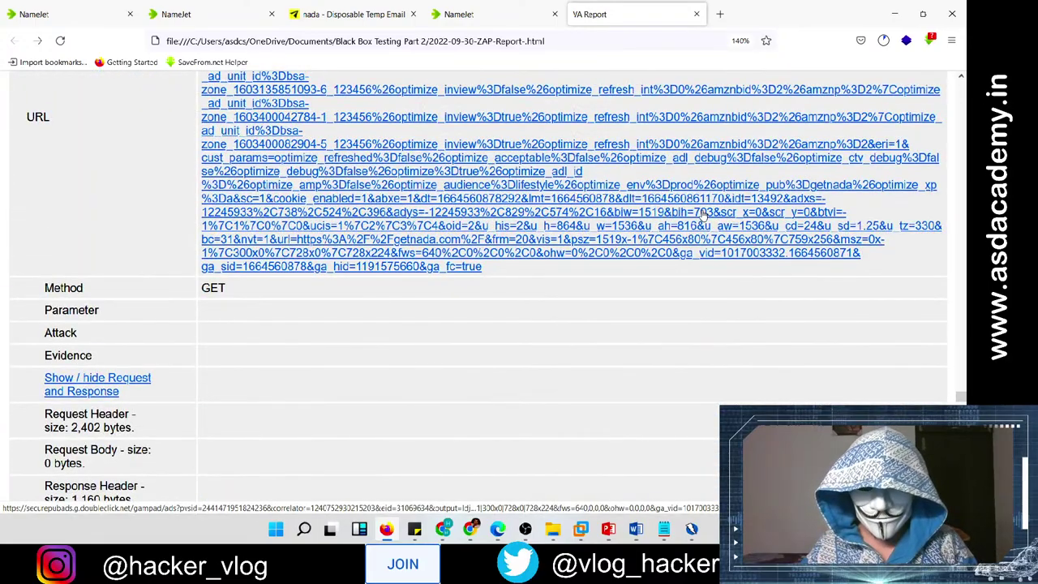
scroll(703, 215, down, 8)
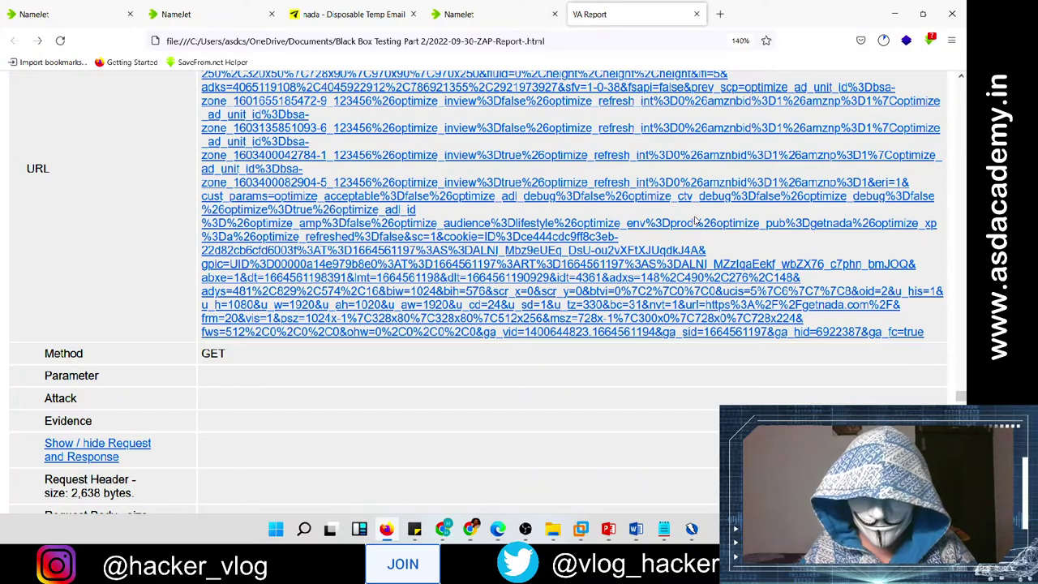
- Scroll back up through the instance entries, including the jquery.watermark.js GET with evidence 'user'
scroll(695, 213, down, 8)
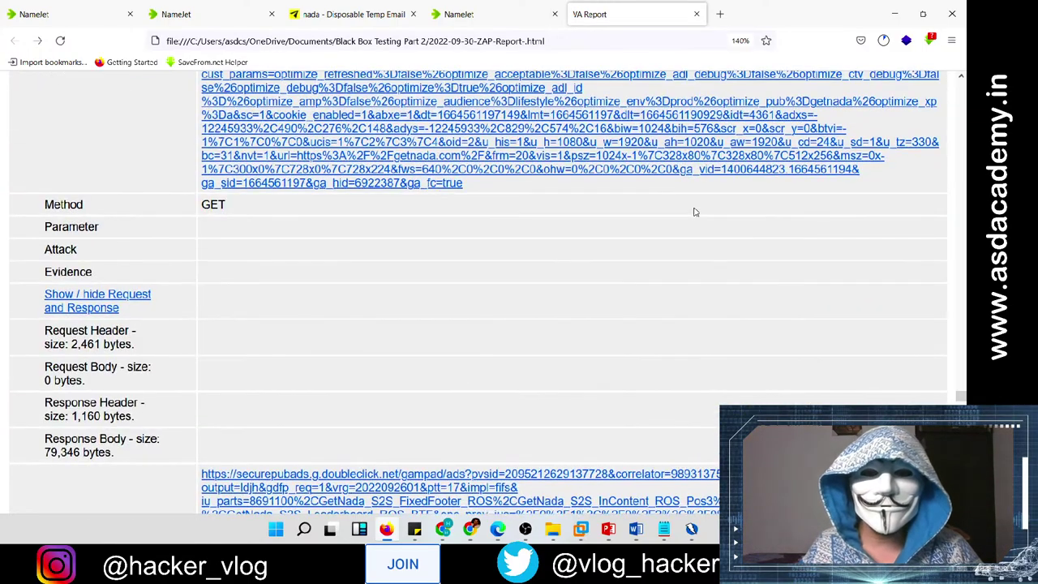
scroll(694, 212, down, 5)
scroll(691, 212, up, 3)
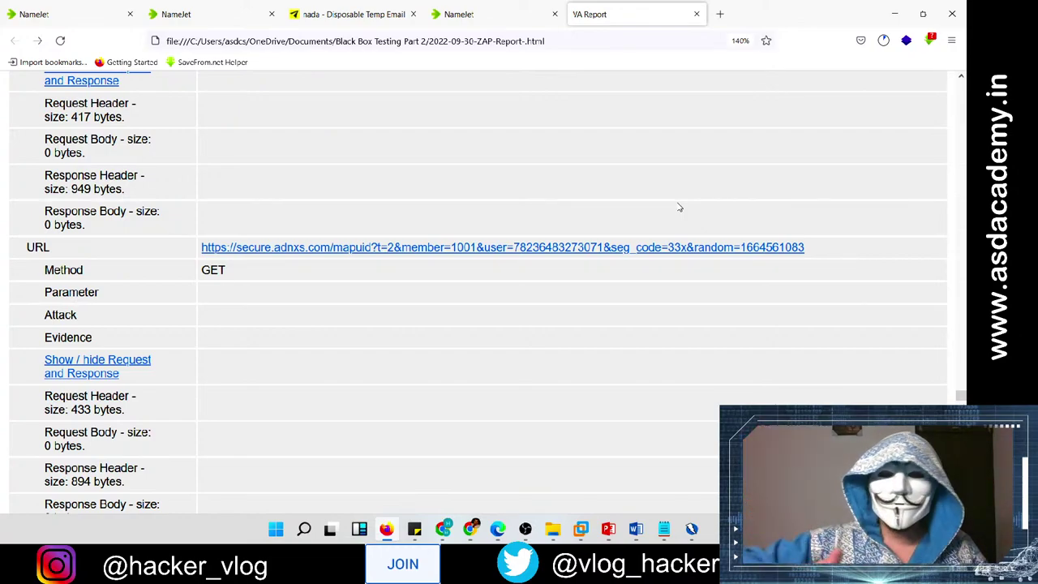
scroll(680, 202, up, 5)
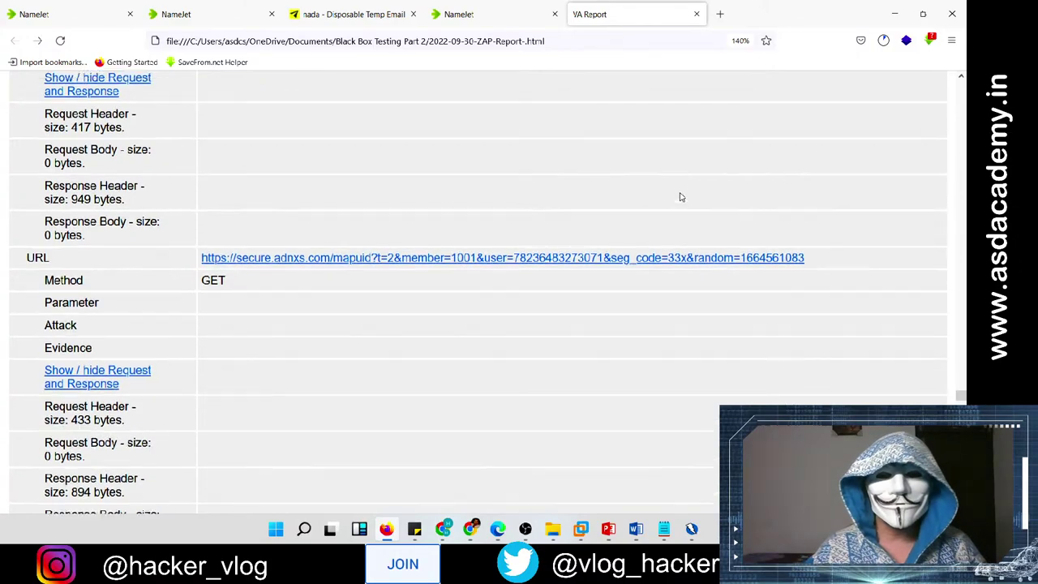
scroll(681, 195, up, 15)
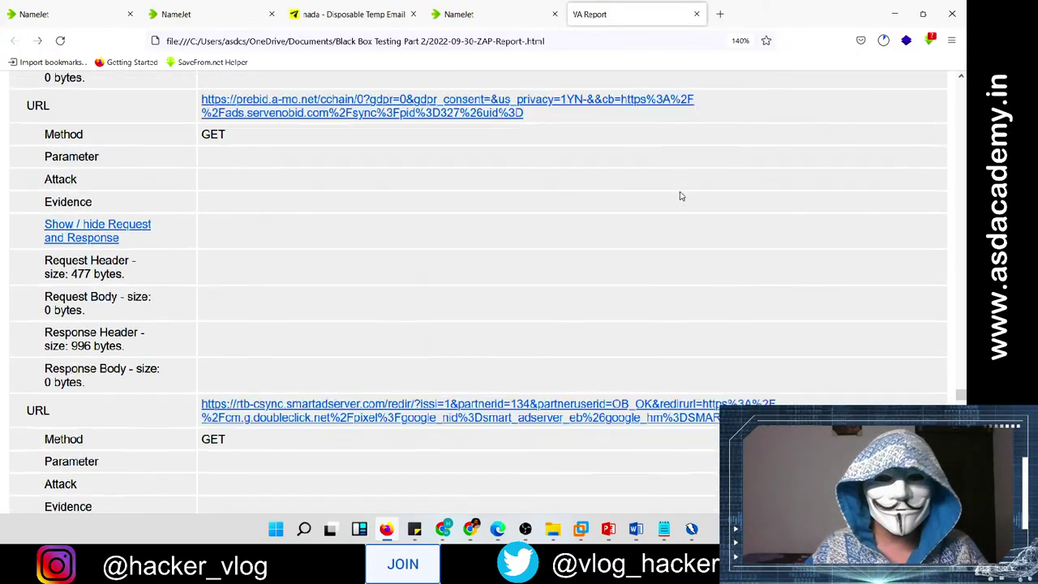
scroll(683, 178, up, 15)
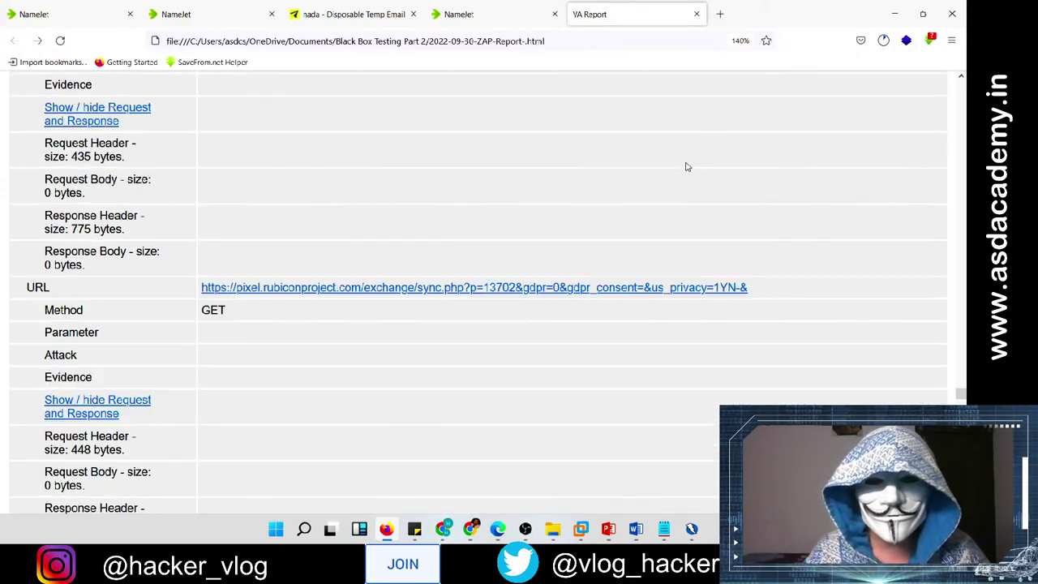
scroll(686, 167, up, 8)
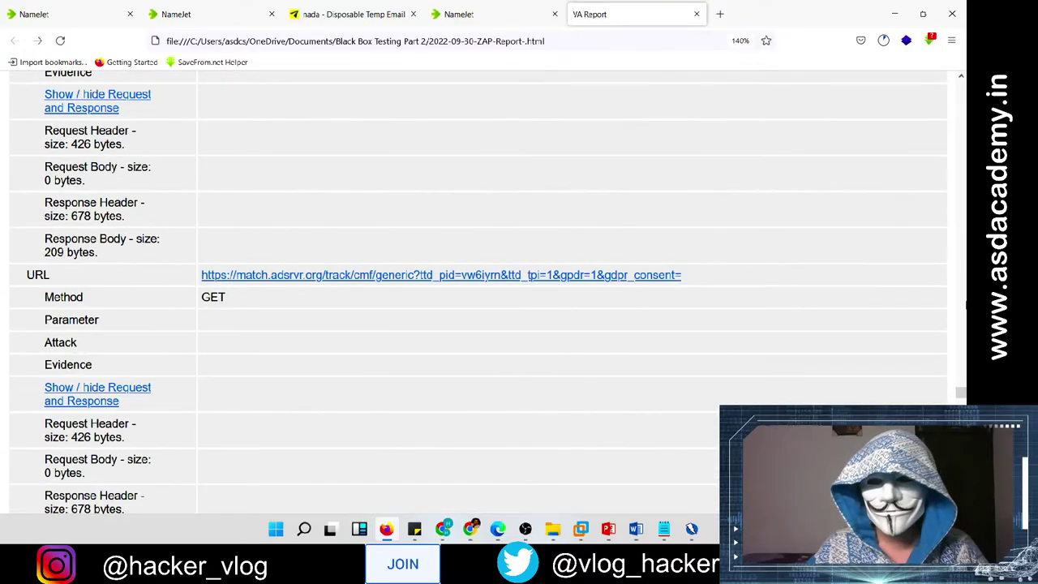
scroll(686, 167, up, 15)
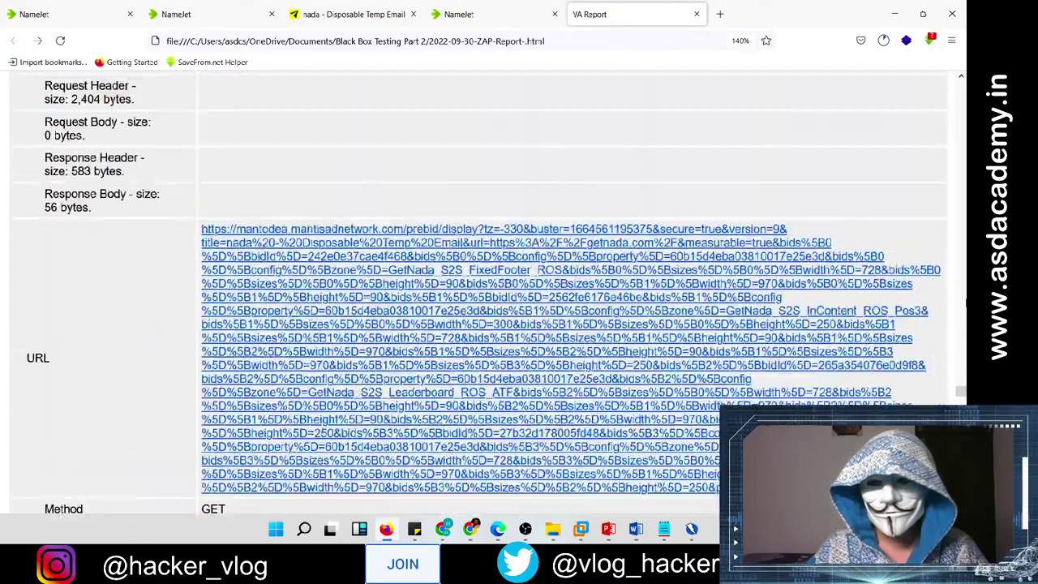
scroll(686, 167, up, 15)
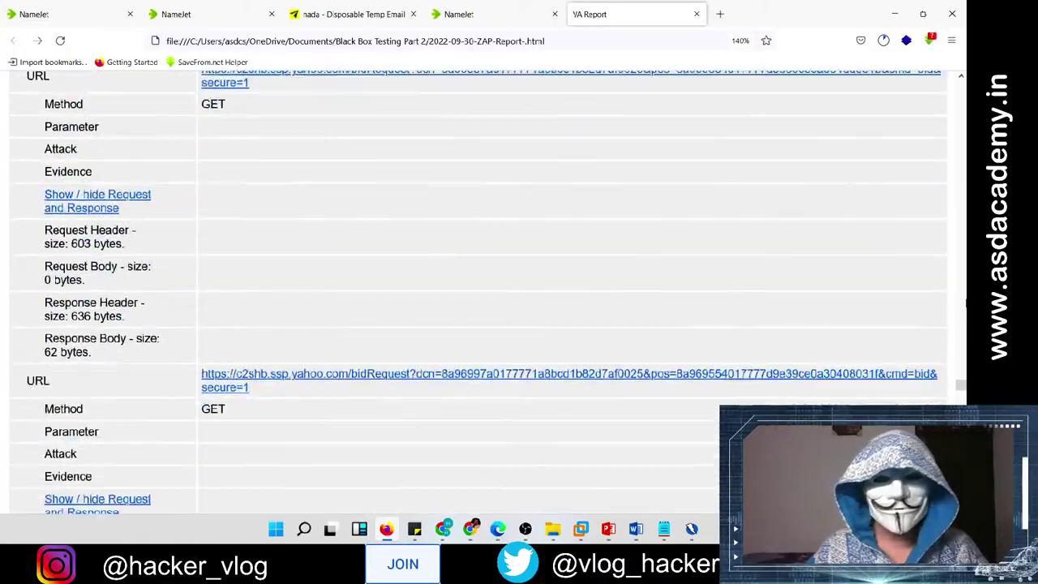
scroll(944, 346, up, 15)
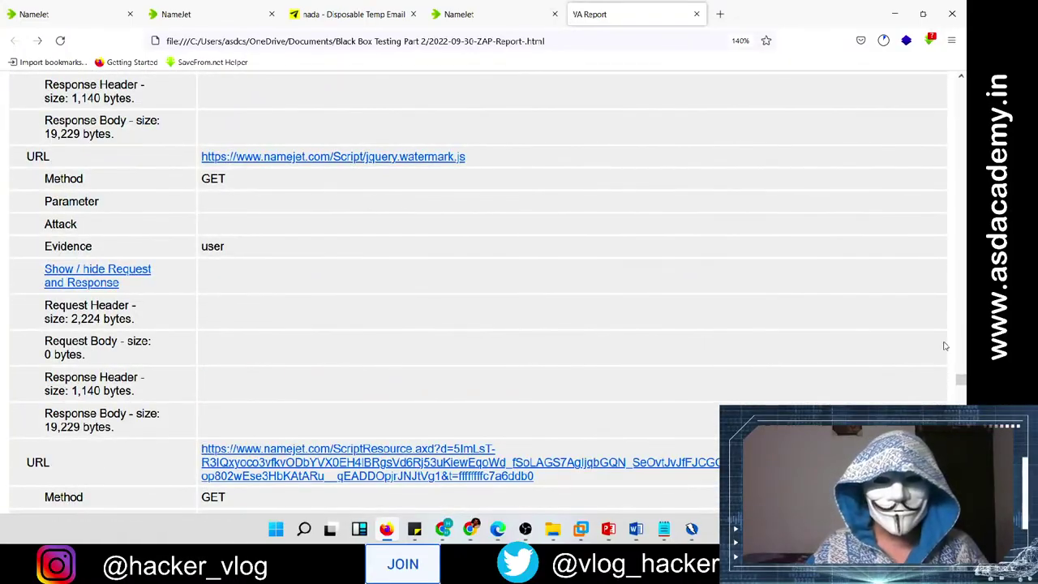
- Drag to the top of the VA Report, showing the Alert Chart and Summary of Alerts
drag(951, 387, 960, 87)
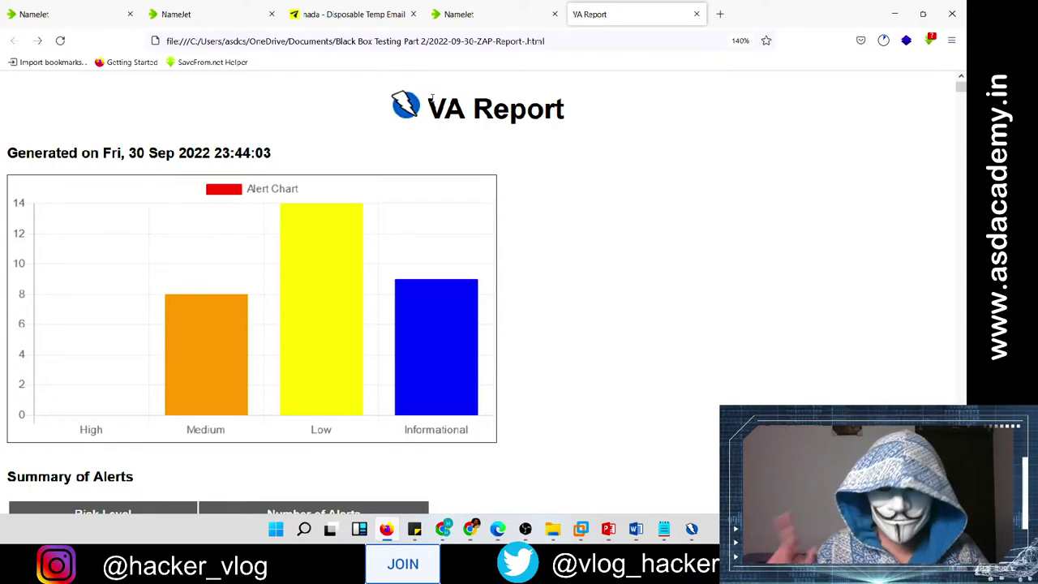
scroll(187, 297, down, 15)
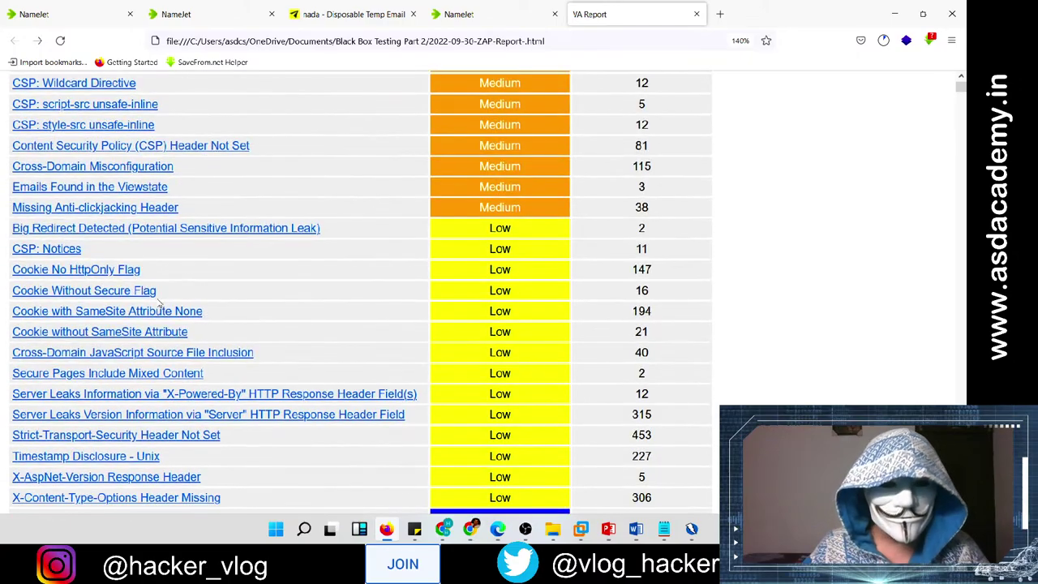
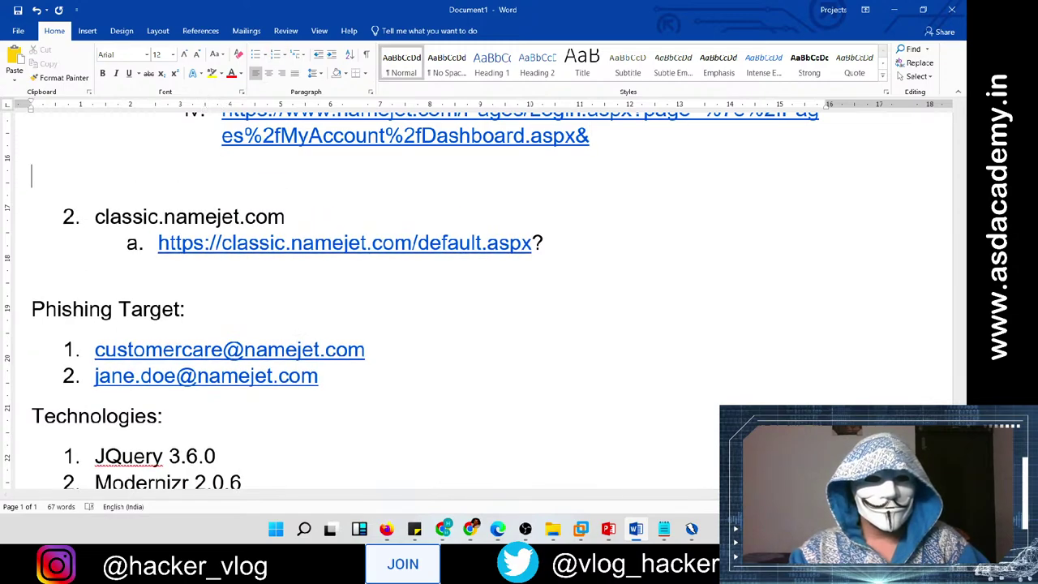
- Type 'VA Report Completed' on the blank line above the classic.namejet.com entry
text(VA Repo)
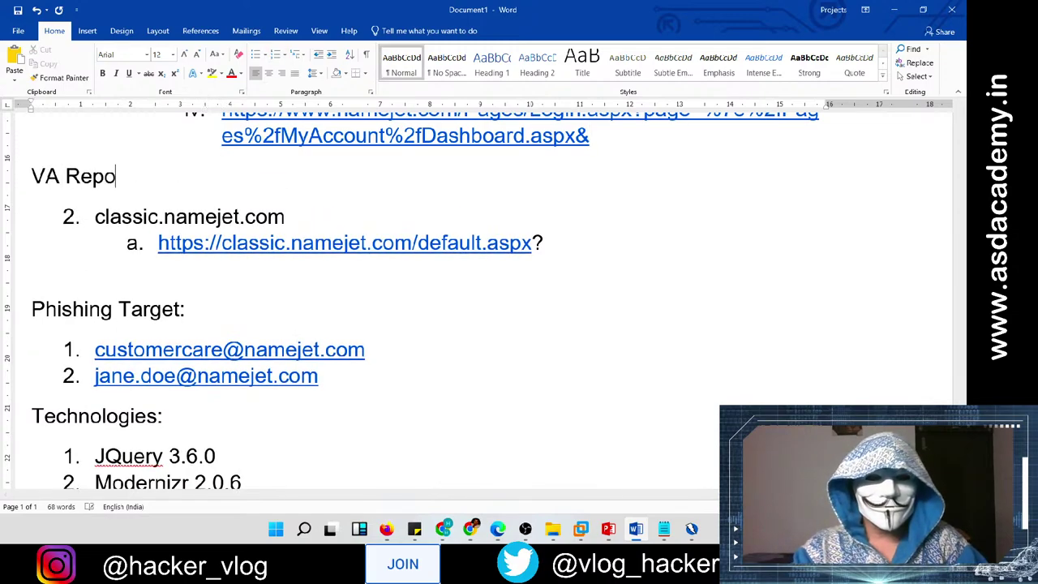
text(rt Completed)
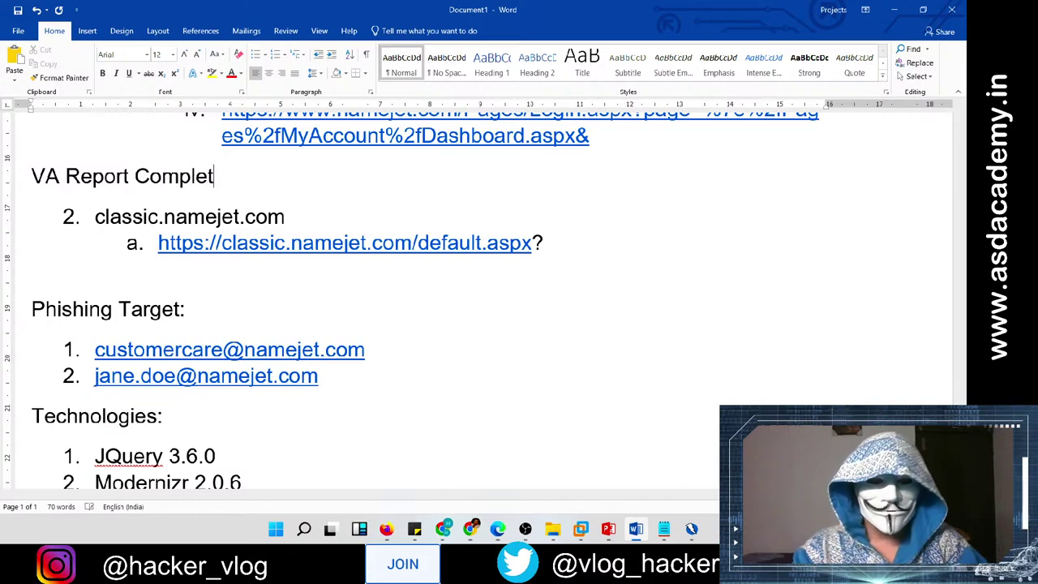
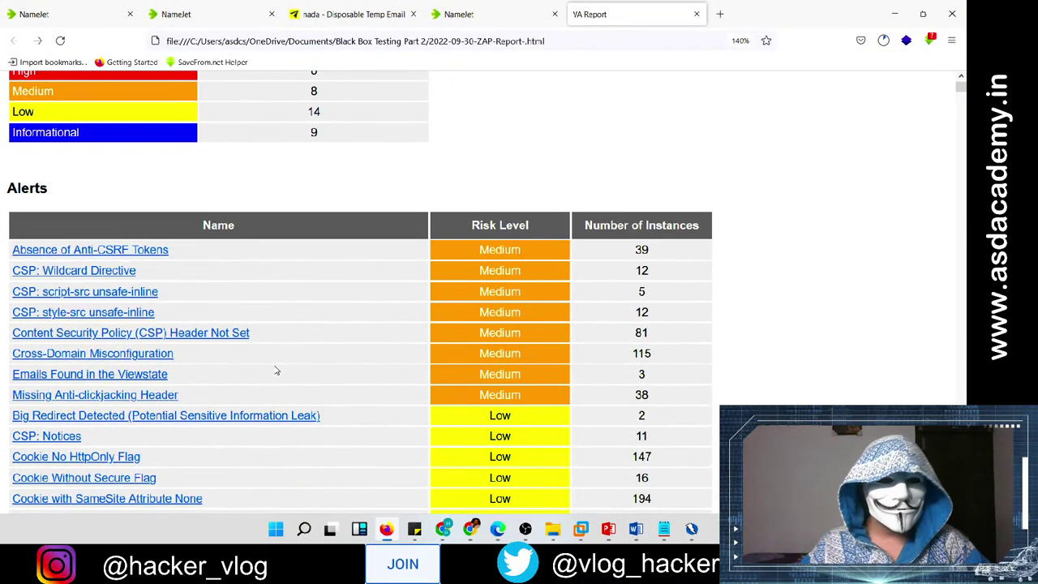
- Scroll the ZAP report up to the Summary of Alerts table showing 0 High, 8 Medium, 14 Low, 9 Informational
scroll(297, 252, up, 3)
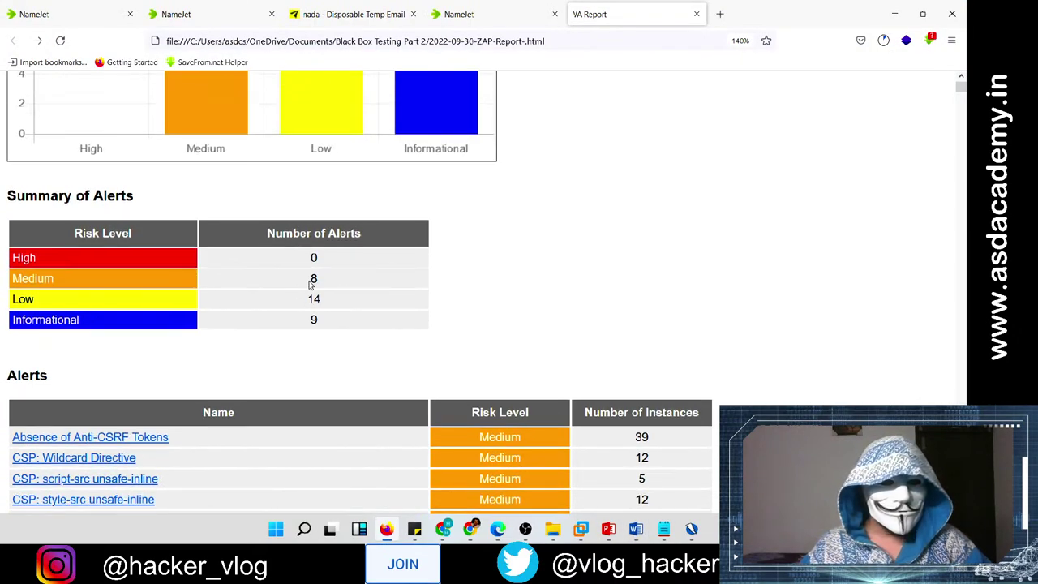
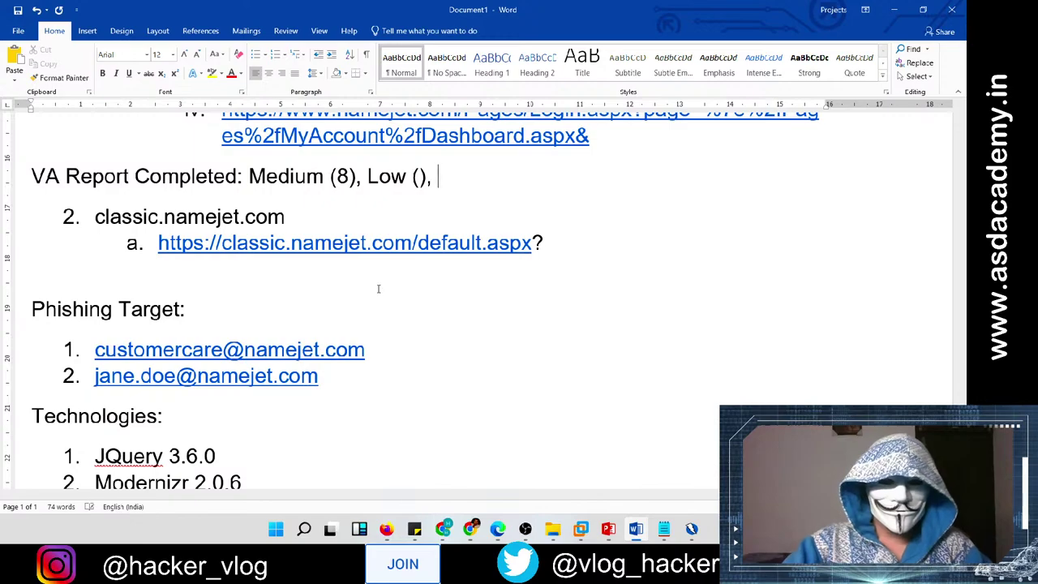
- Append 'Informational' after 'Low ()' on the VA Report Completed line
text(Informational)
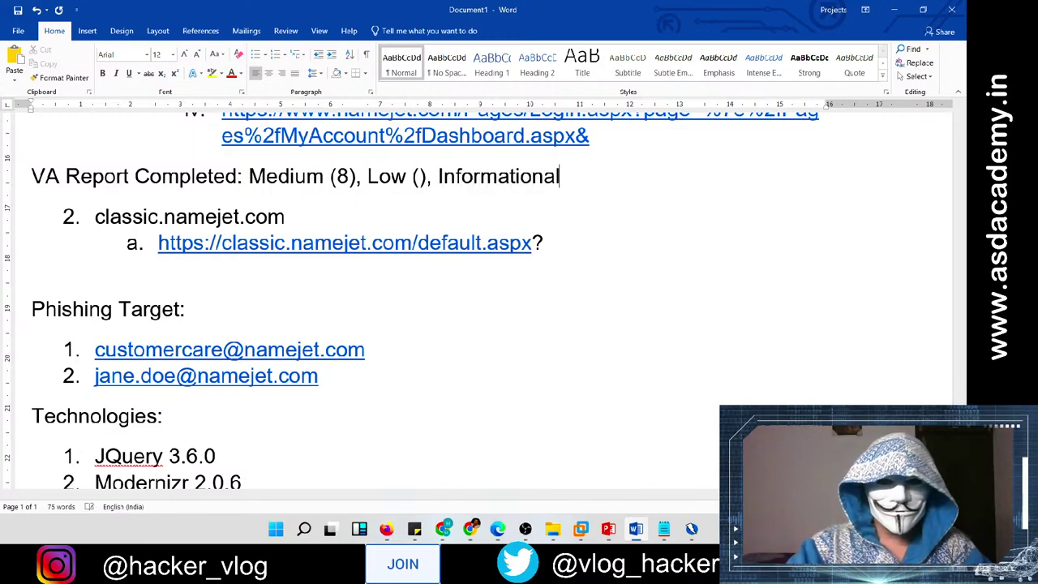
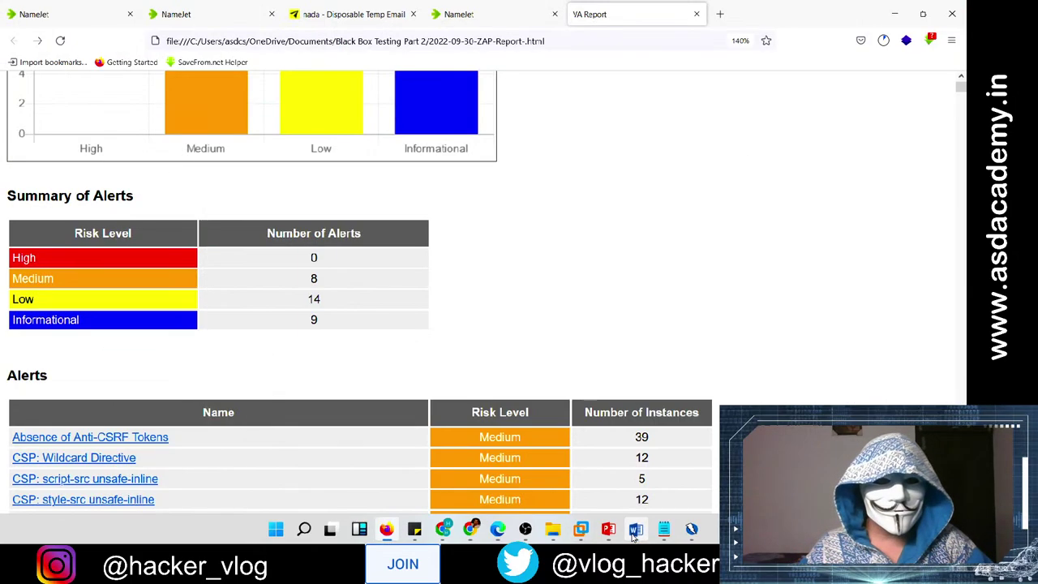
- Enter 14 as the Low count in the 'VA Report Completed' line, checking it against the ZAP report
click(634, 531)
text(1), Informational ()
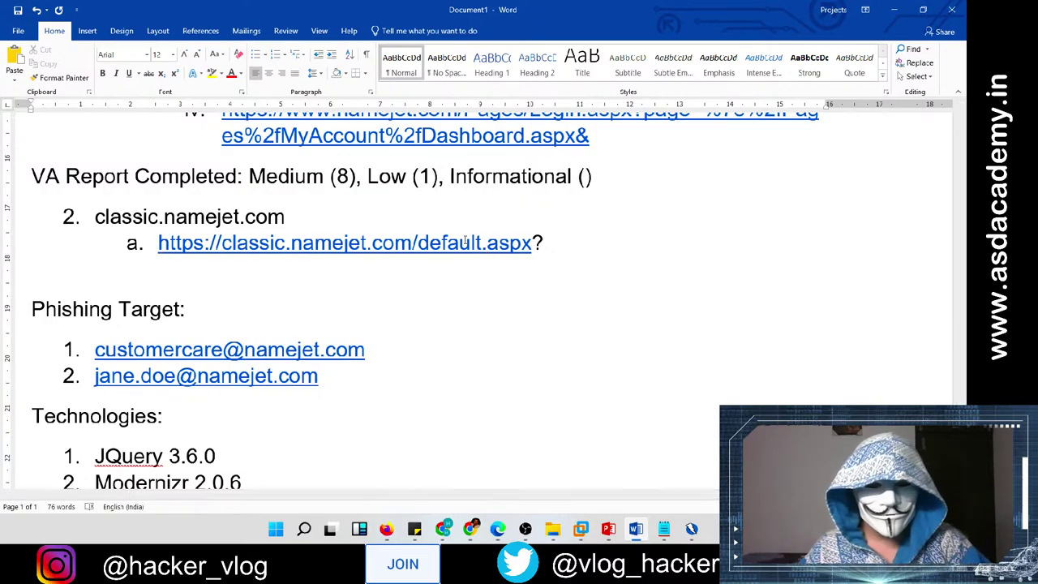
text(4)
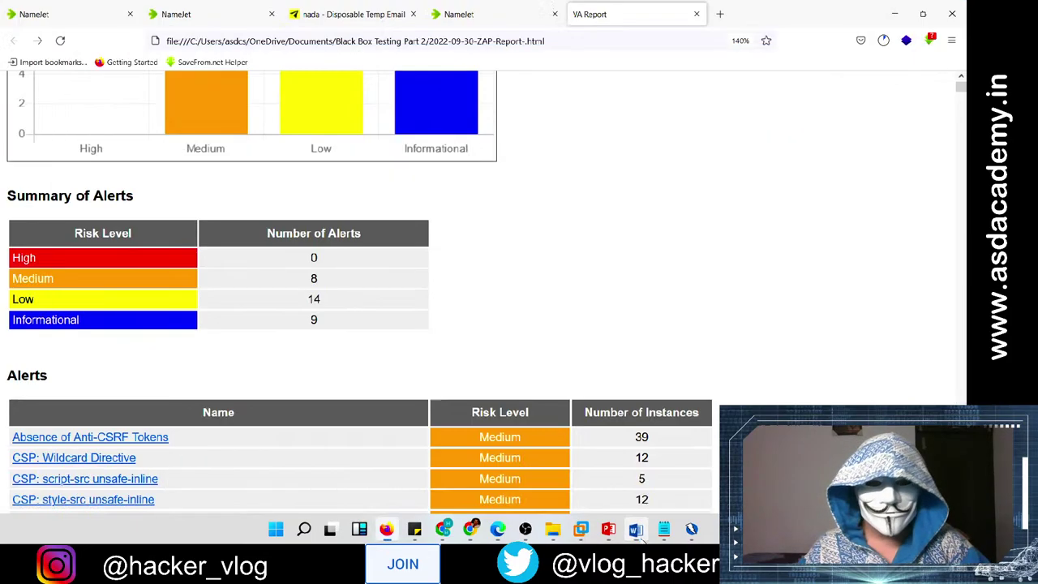
click(637, 531)
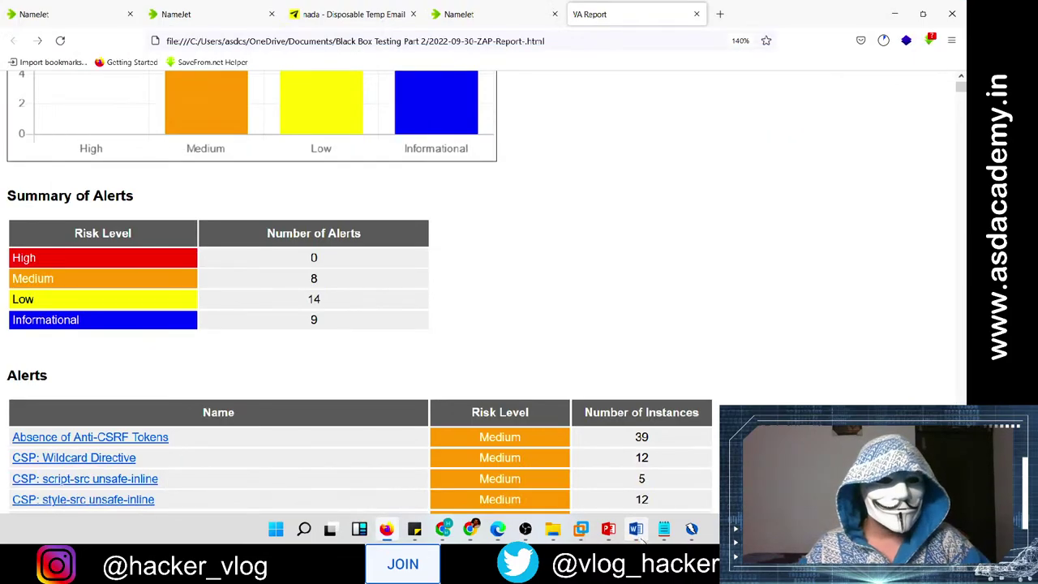
click(637, 534)
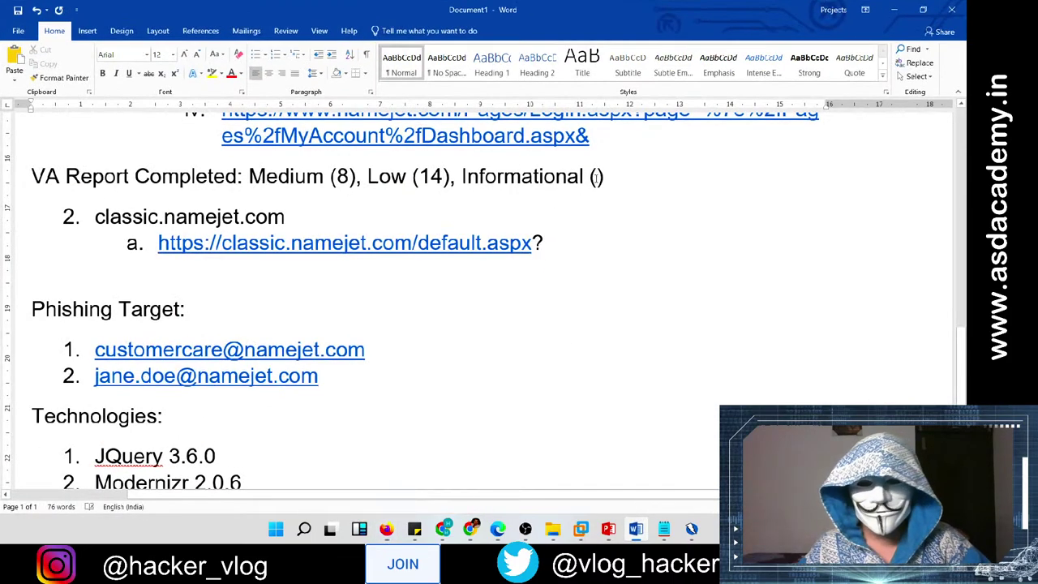
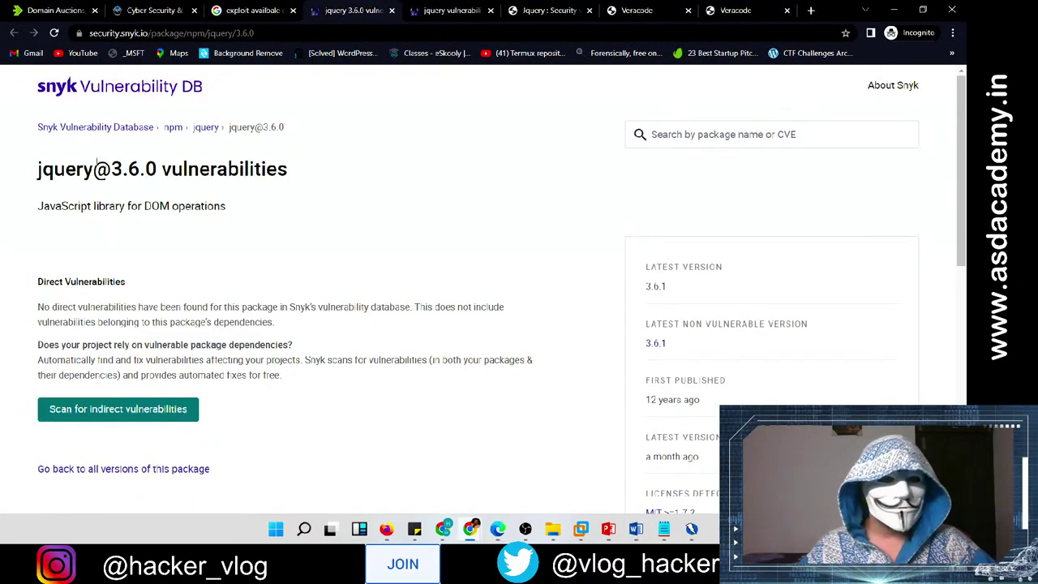
- Try scanning the jquery package for indirect vulnerabilities, then dismiss the Snyk sign-up page
scroll(126, 270, down, 2)
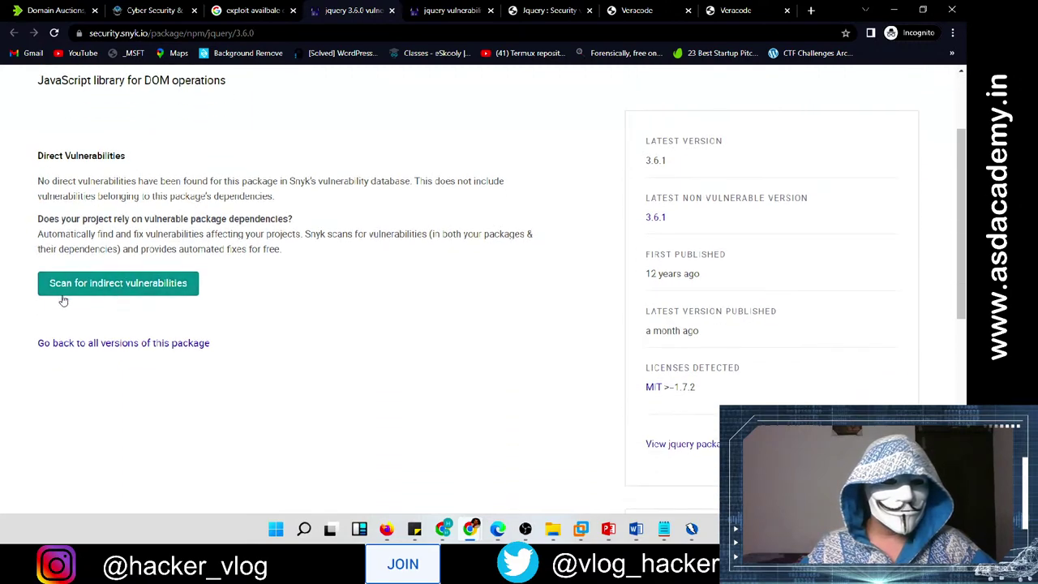
click(126, 283)
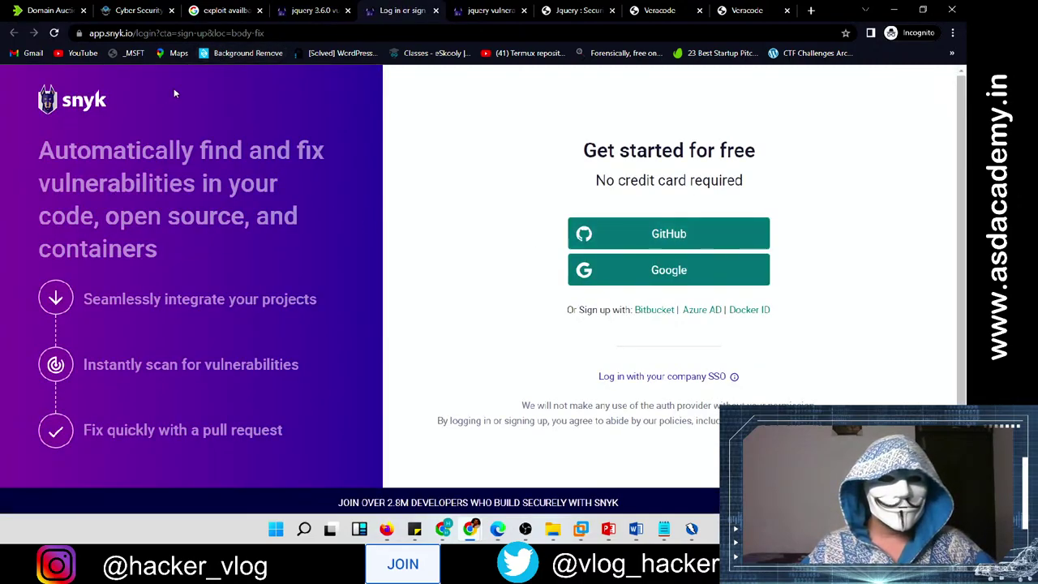
click(436, 11)
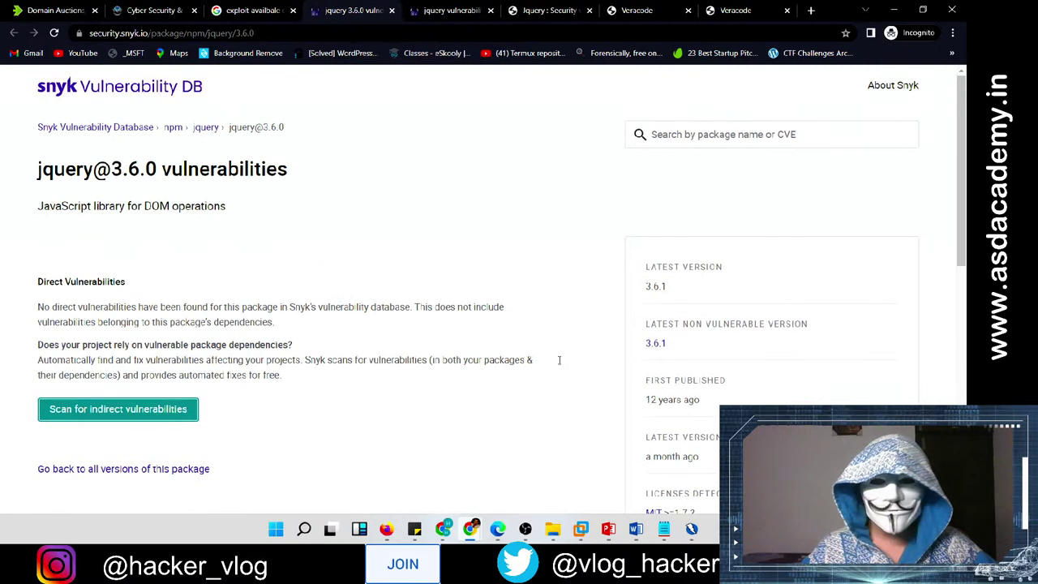
scroll(568, 349, down, 3)
scroll(614, 308, up, 2)
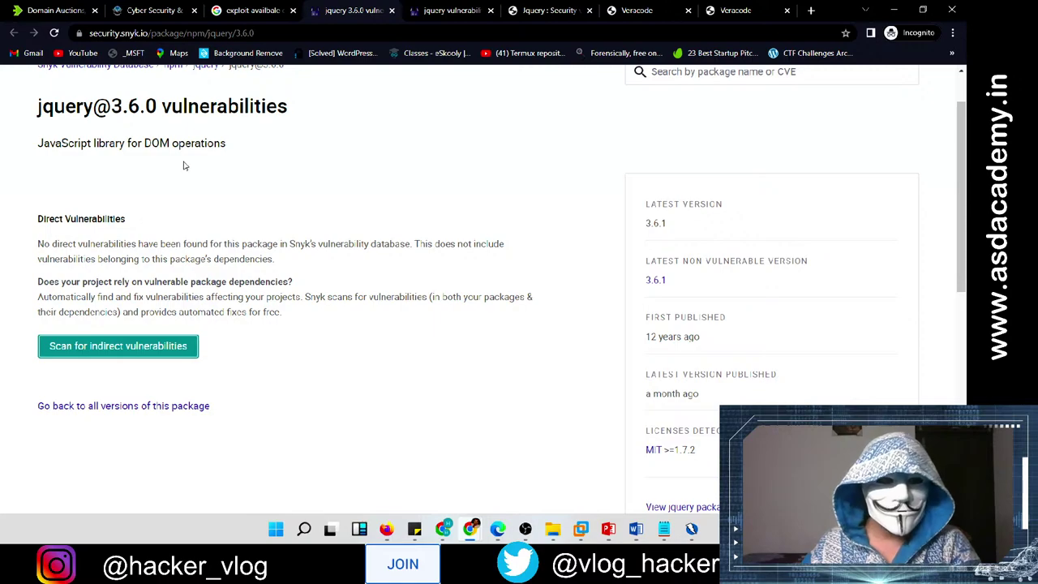
scroll(621, 345, down, 3)
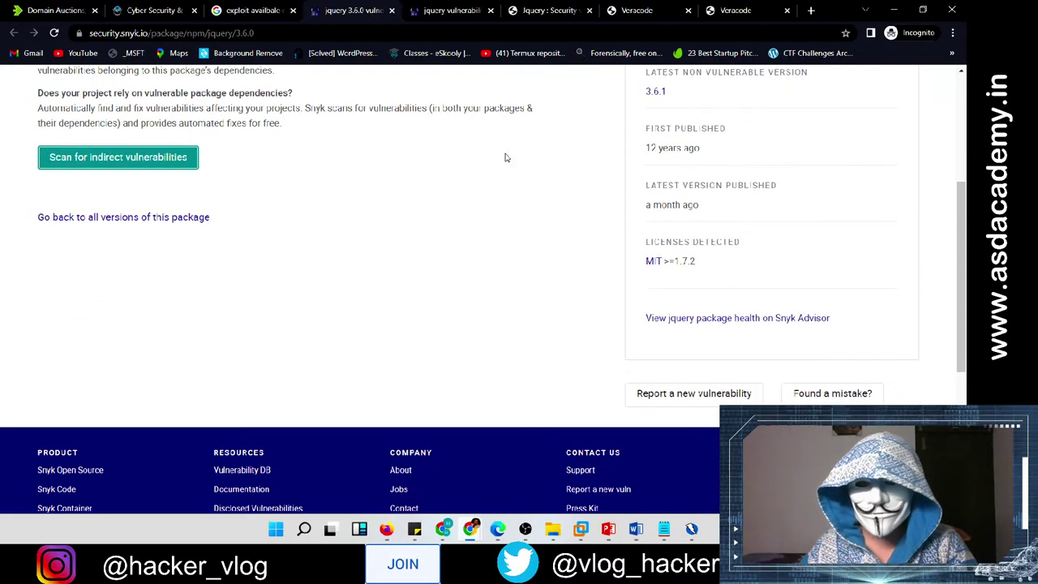
click(454, 10)
scroll(243, 235, down, 2)
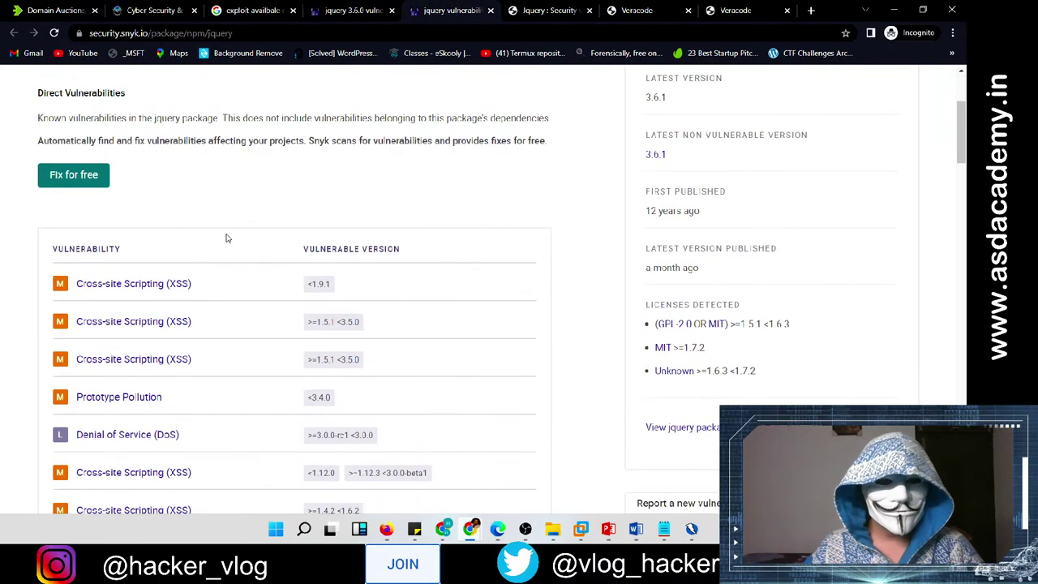
scroll(139, 292, down, 1)
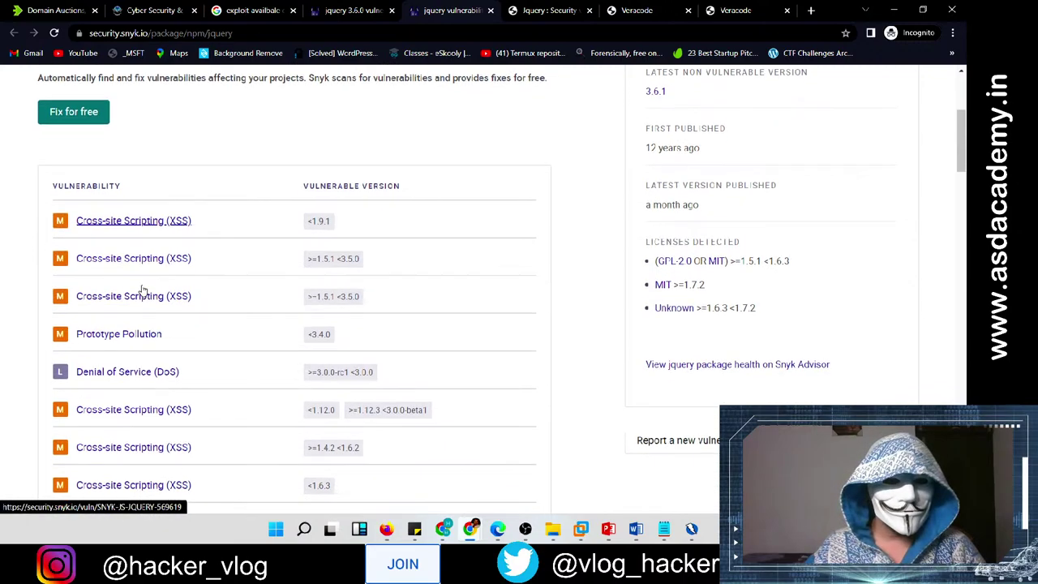
scroll(309, 222, up, 5)
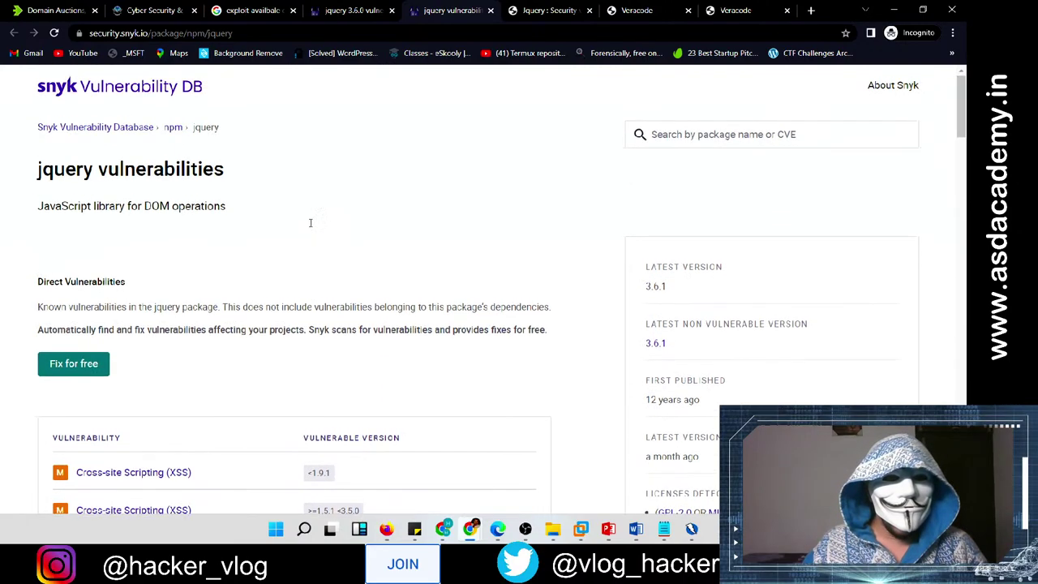
click(344, 11)
click(539, 11)
click(465, 10)
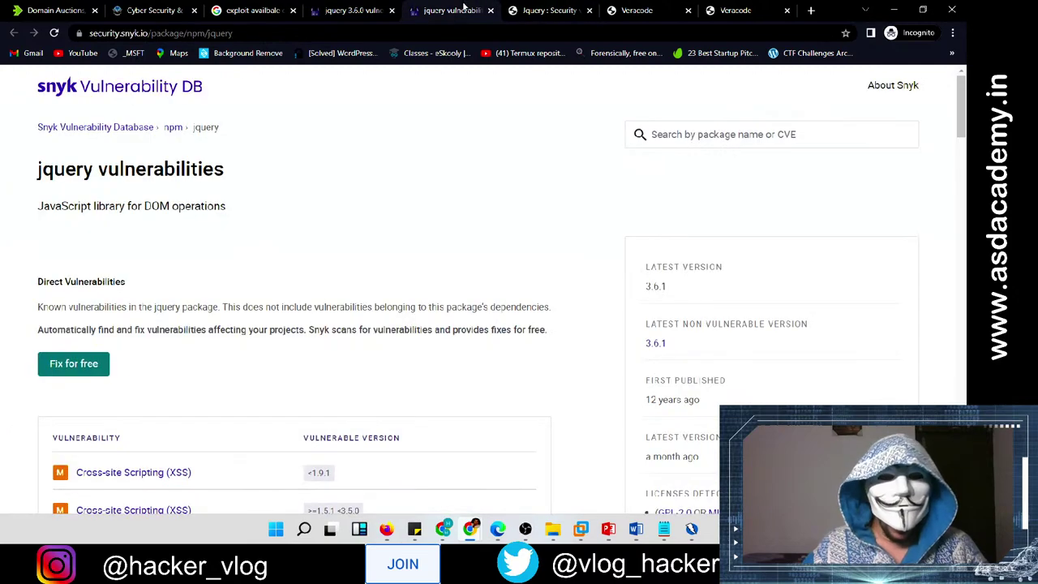
scroll(260, 381, down, 3)
scroll(260, 378, down, 4)
scroll(271, 361, up, 2)
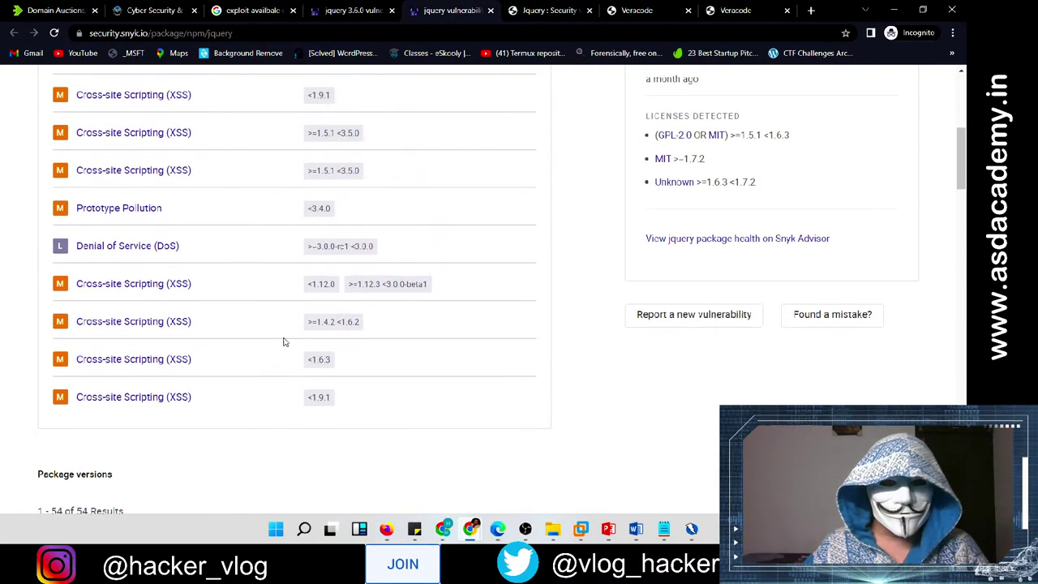
- Open the jquery Denial of Service (DoS) entry in a new tab, review it, then go to CVE Details
right_click(111, 247)
click(130, 258)
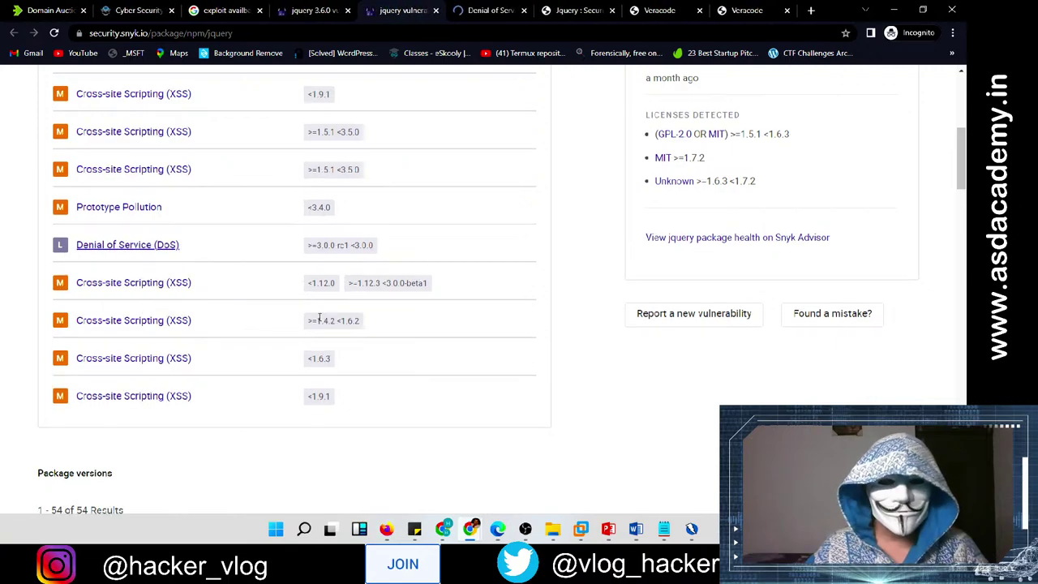
scroll(318, 310, down, 4)
scroll(315, 320, down, 3)
scroll(314, 323, up, 2)
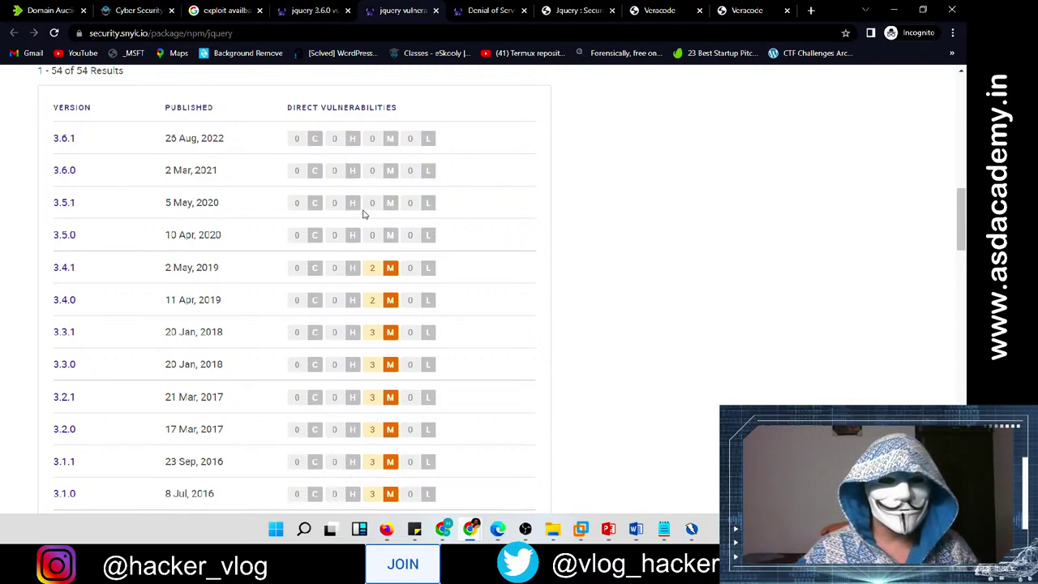
scroll(226, 266, down, 5)
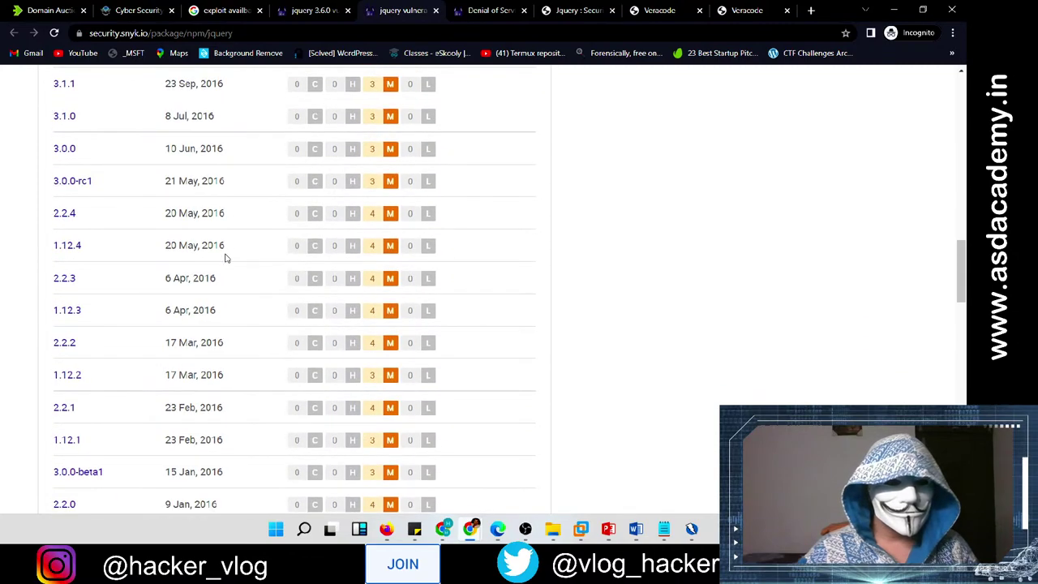
scroll(221, 258, up, 2)
scroll(219, 255, up, 3)
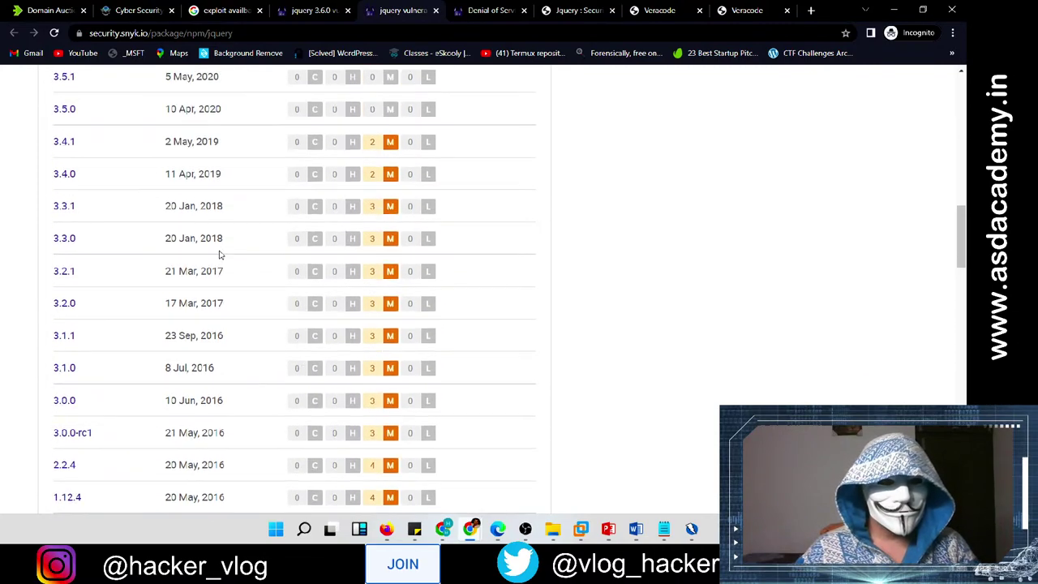
scroll(219, 255, up, 1)
scroll(219, 256, down, 10)
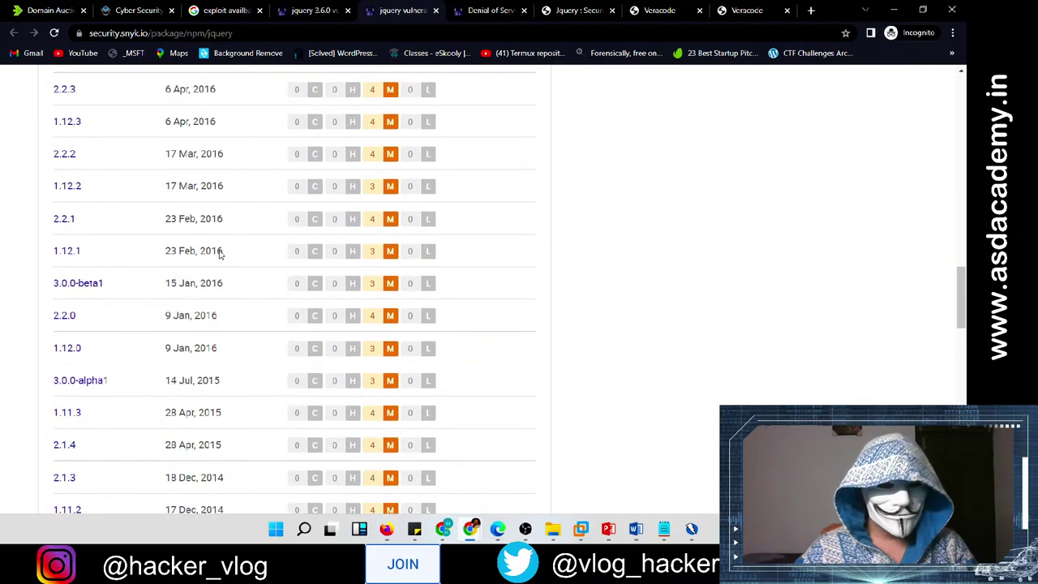
scroll(220, 253, up, 10)
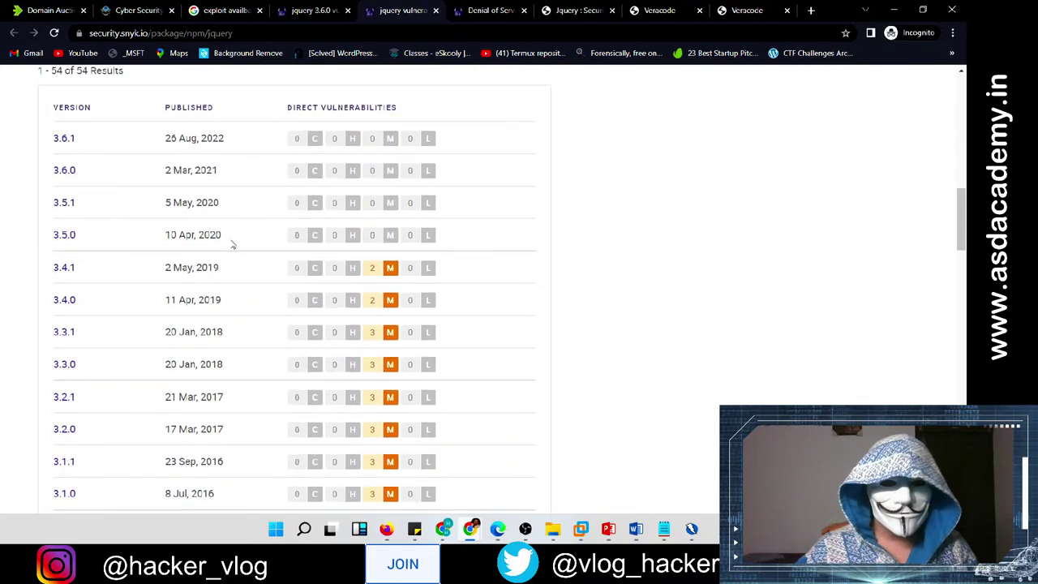
click(502, 7)
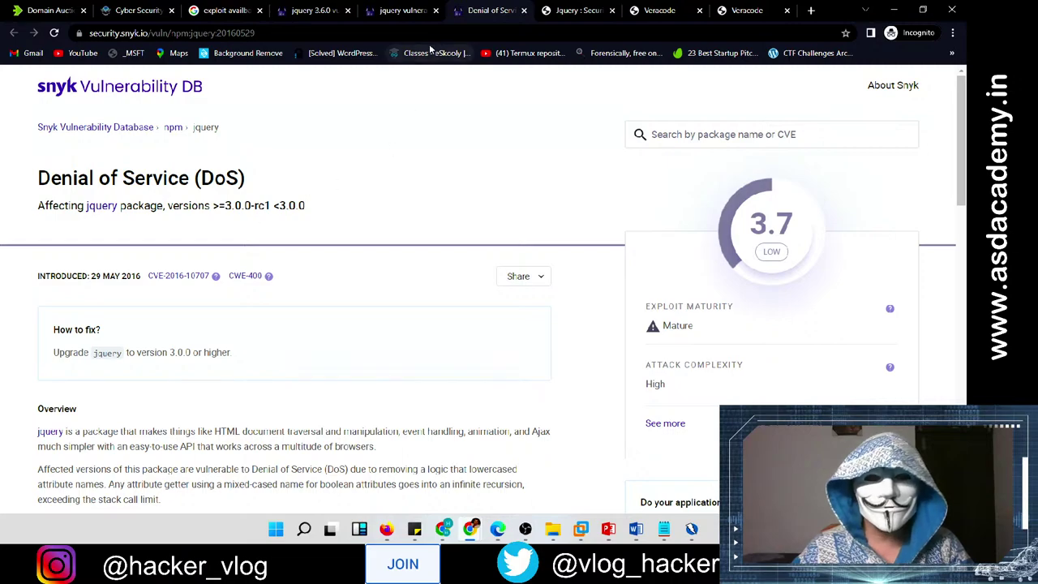
click(575, 10)
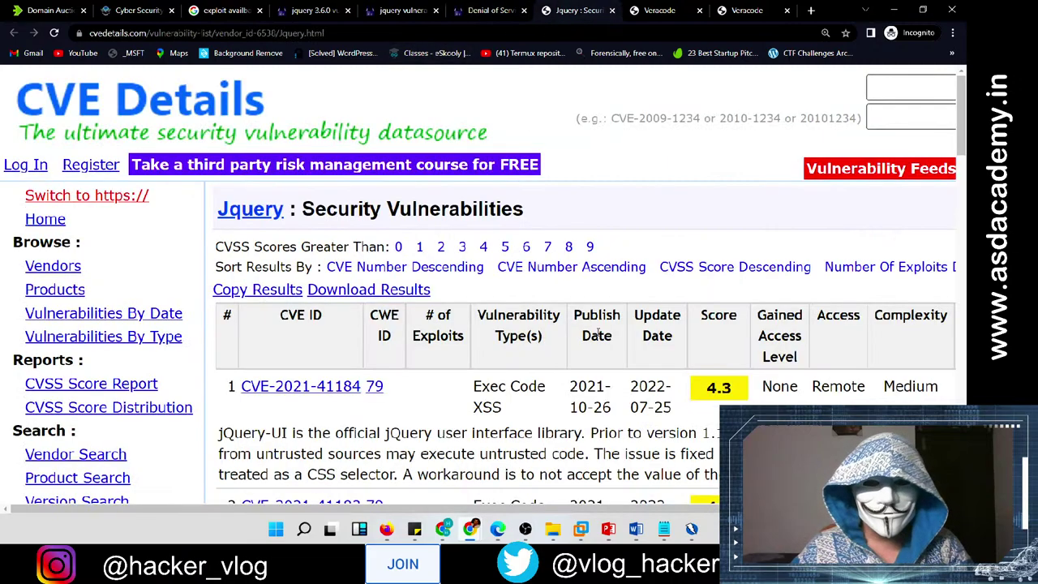
scroll(598, 335, down, 1)
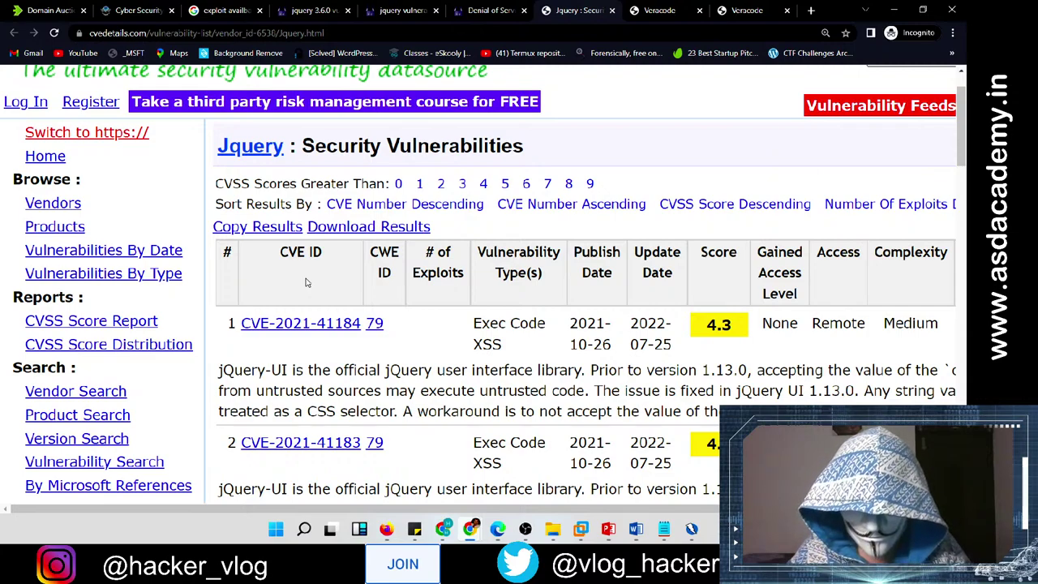
scroll(389, 307, down, 4)
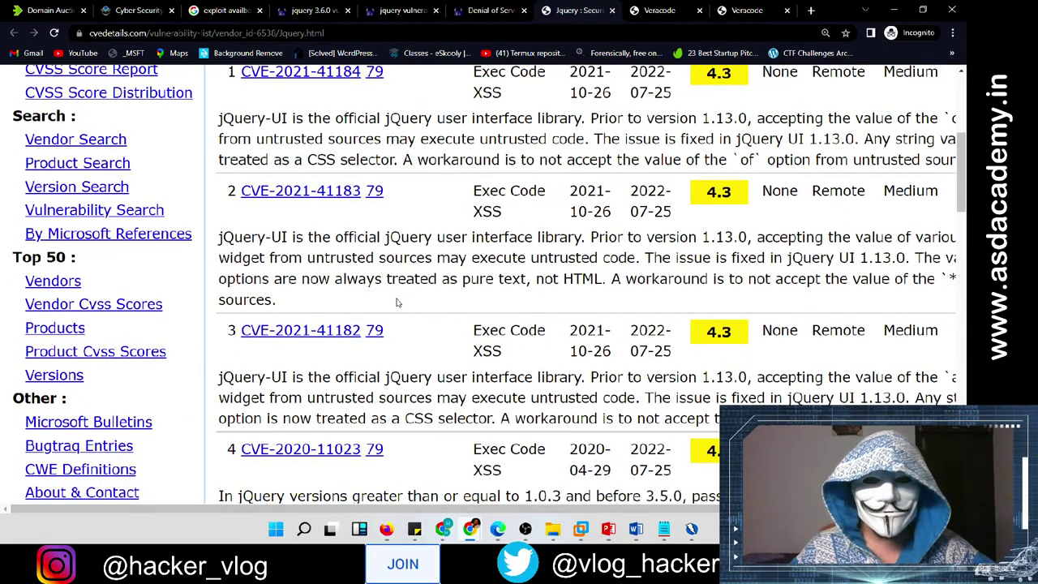
scroll(395, 301, up, 3)
scroll(395, 302, up, 1)
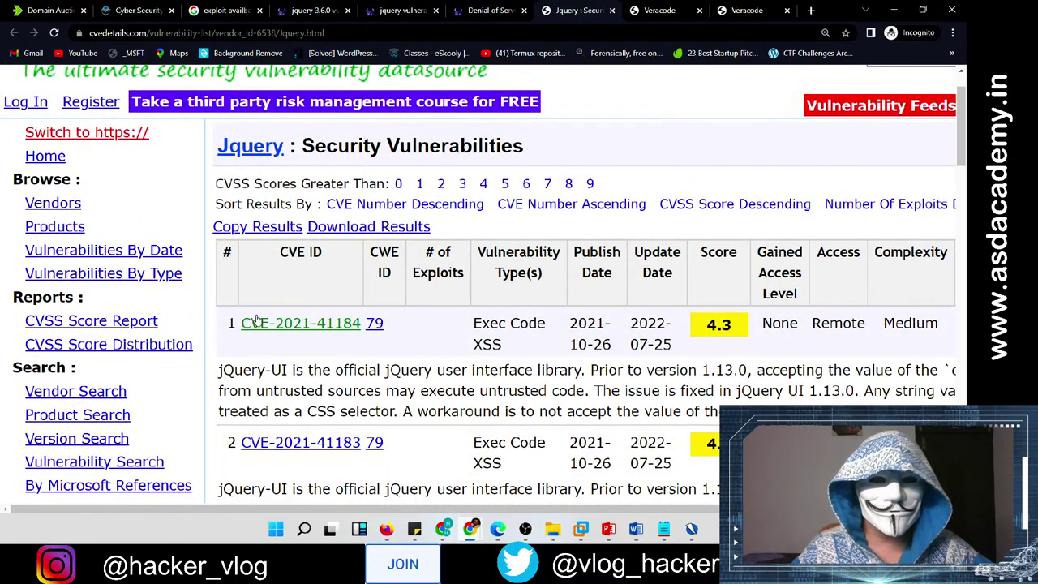
drag(233, 322, 272, 317)
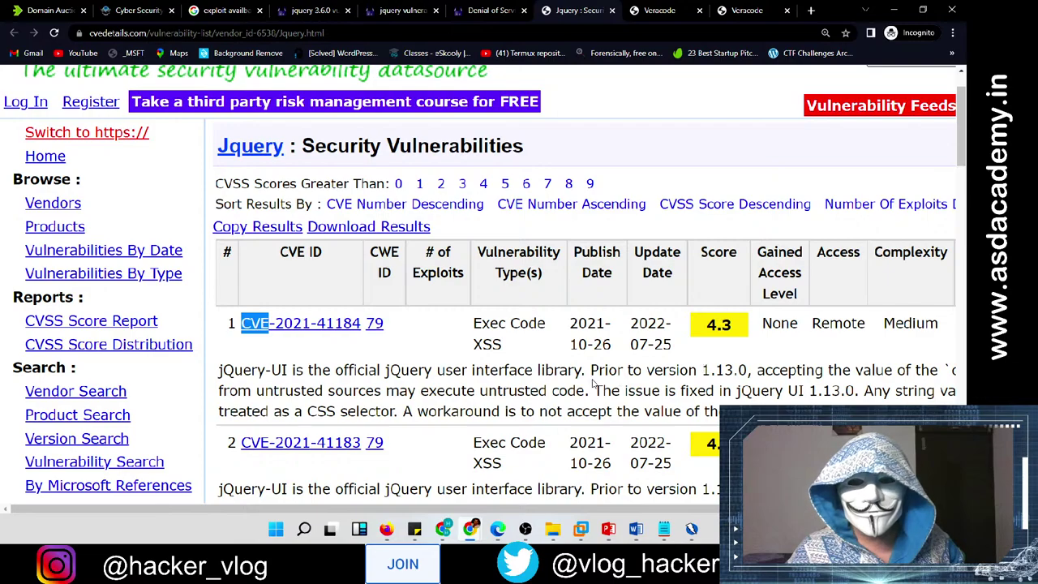
- Highlight the affected-version notes while scrolling through the CVE Details jQuery list
drag(591, 373, 747, 371)
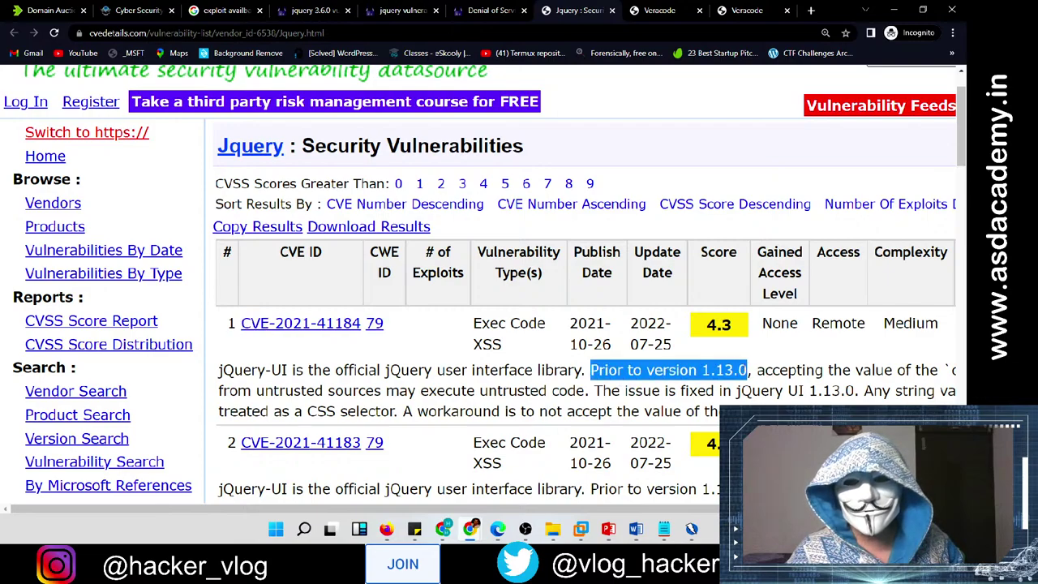
scroll(747, 371, down, 2)
drag(702, 300, 754, 300)
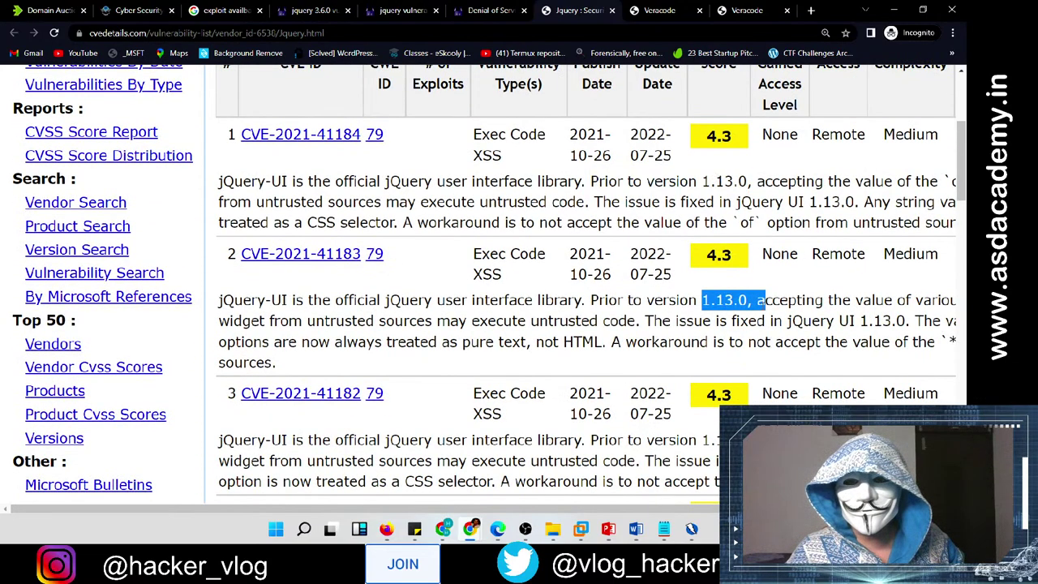
scroll(754, 302, down, 5)
scroll(762, 307, up, 1)
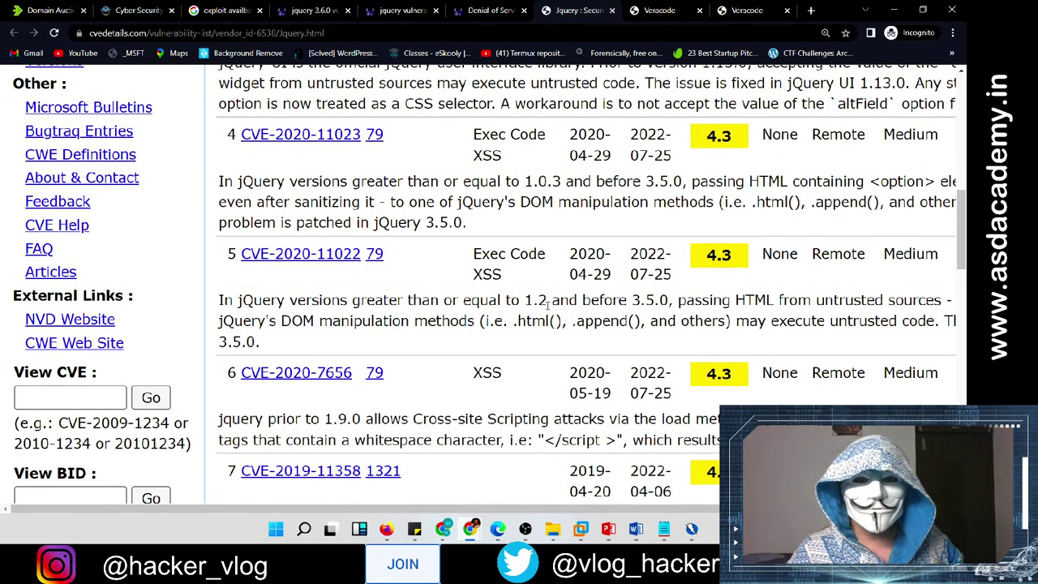
scroll(541, 302, down, 5)
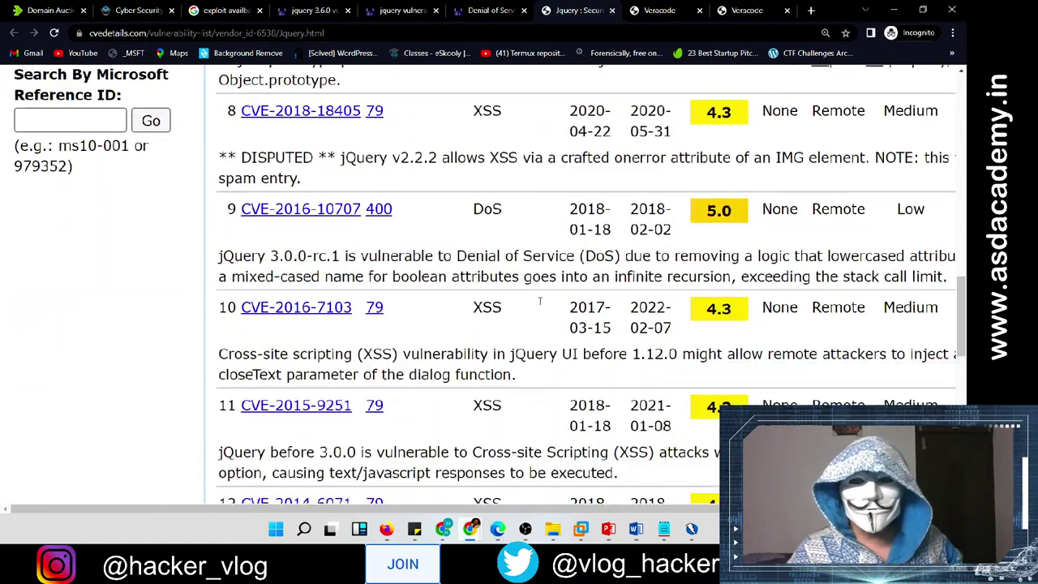
scroll(541, 305, down, 3)
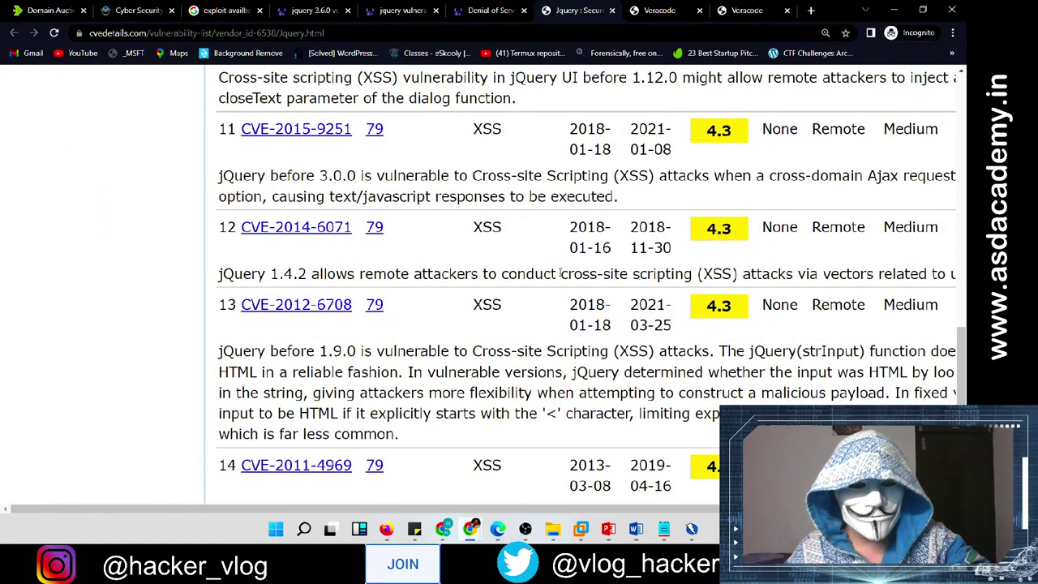
- Search the page for '3.6.', clear the search, and close the CVE Details tab
key(ctrl+f)
text(3.6.)
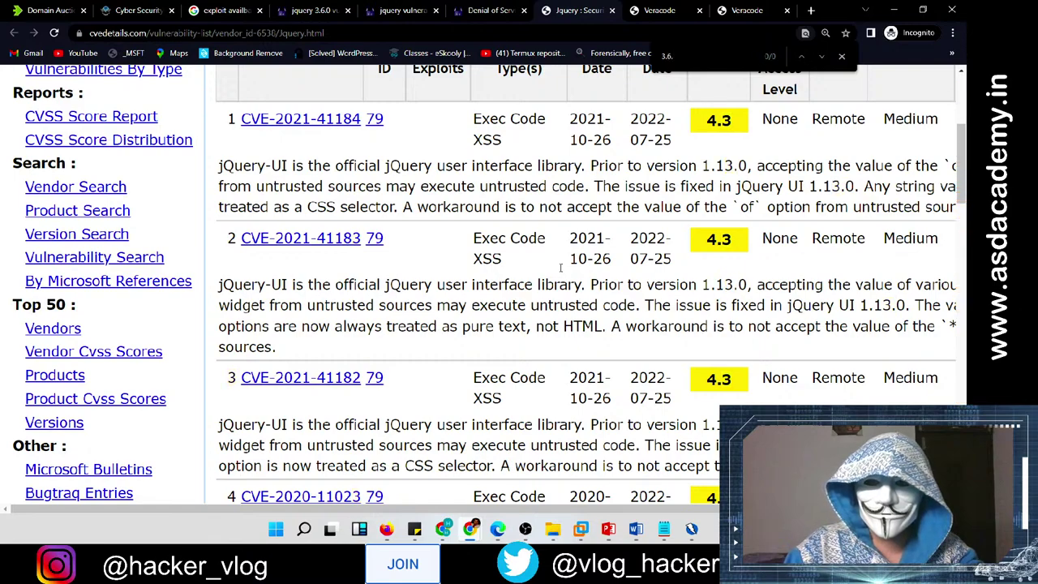
key(BackSpace)
key(BackSpace)
key(BackSpace)
key(BackSpace)
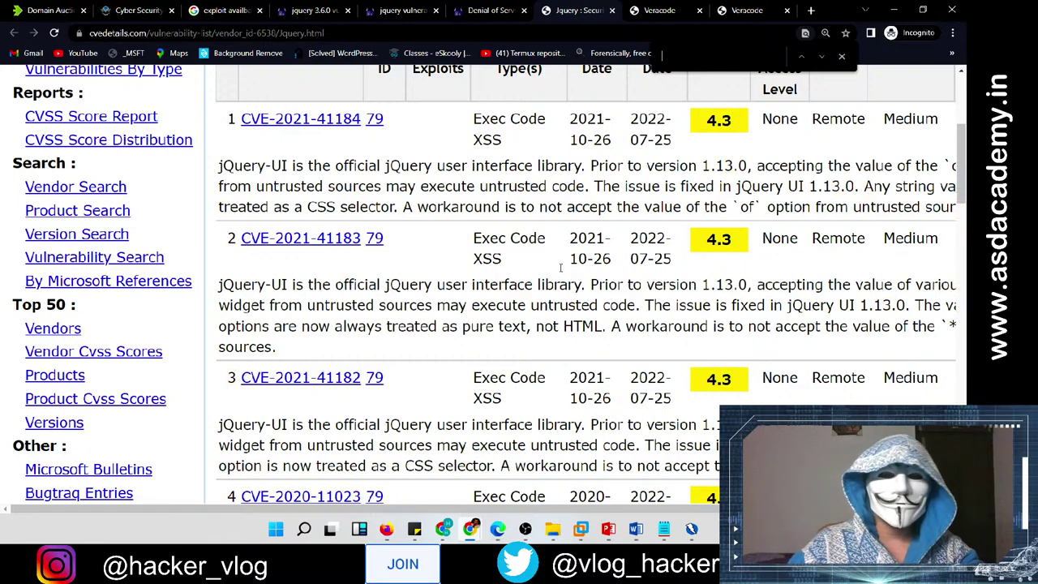
click(612, 10)
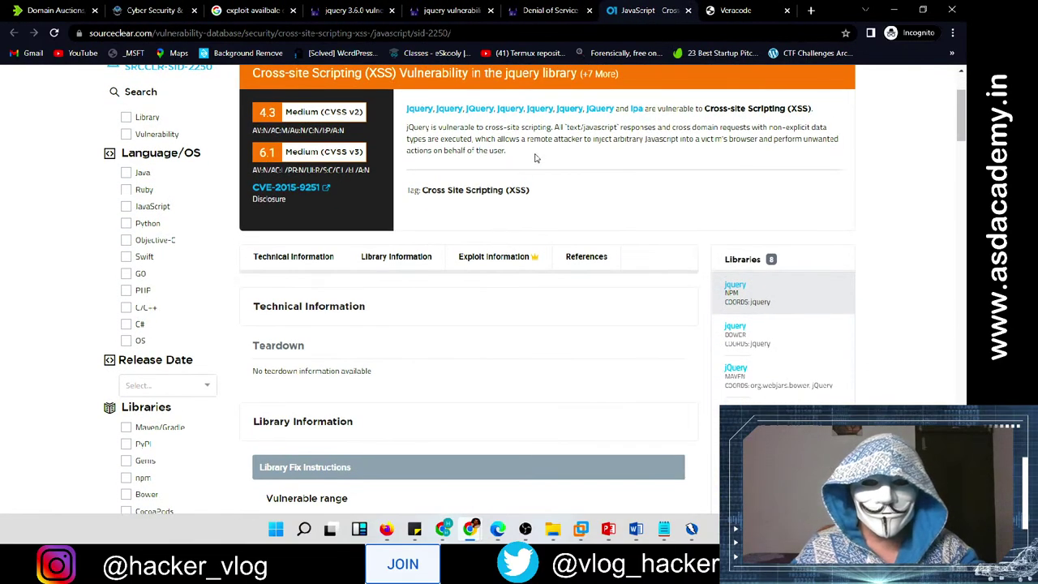
scroll(433, 302, down, 2)
scroll(433, 296, down, 1)
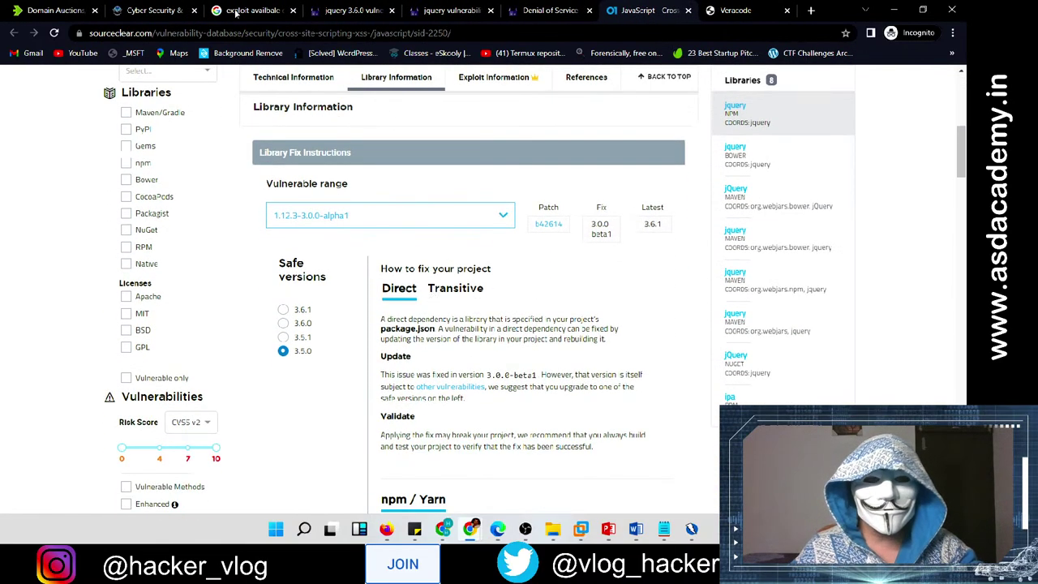
- Load exploit-db.com in a new private tab by entering 'exploit' in the address bar
click(811, 10)
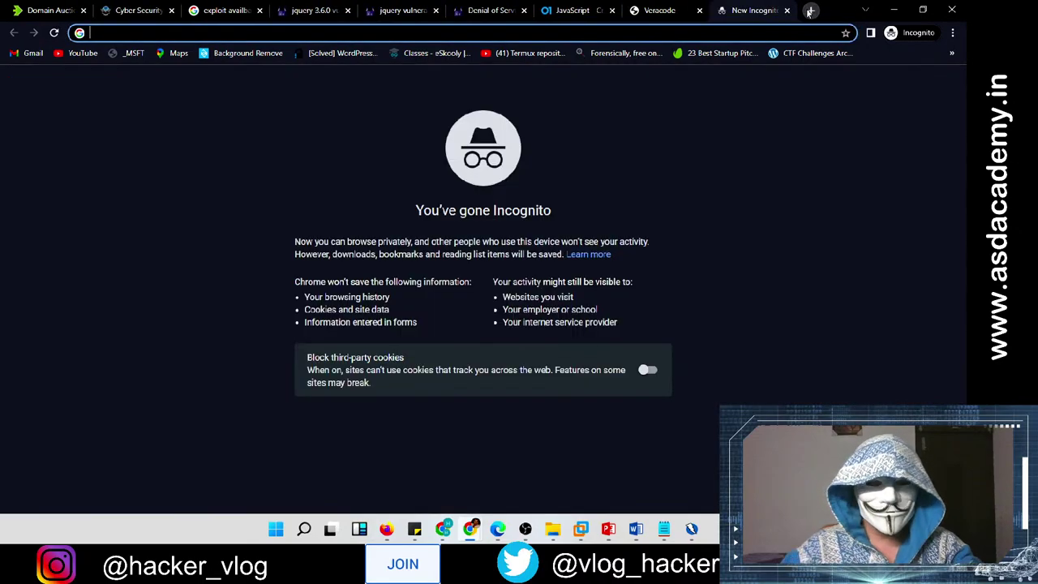
text(exploit)
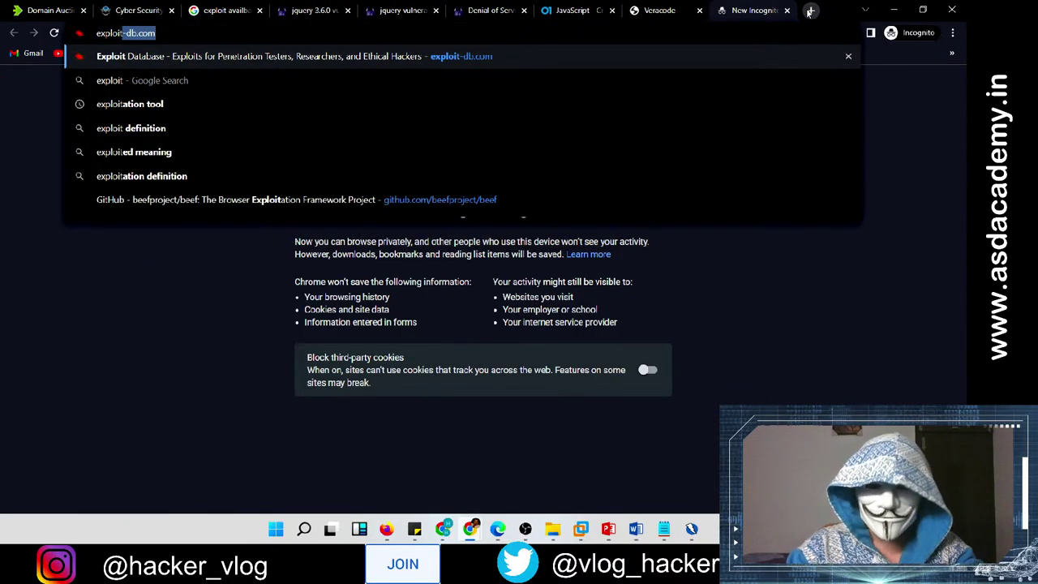
key(Return)
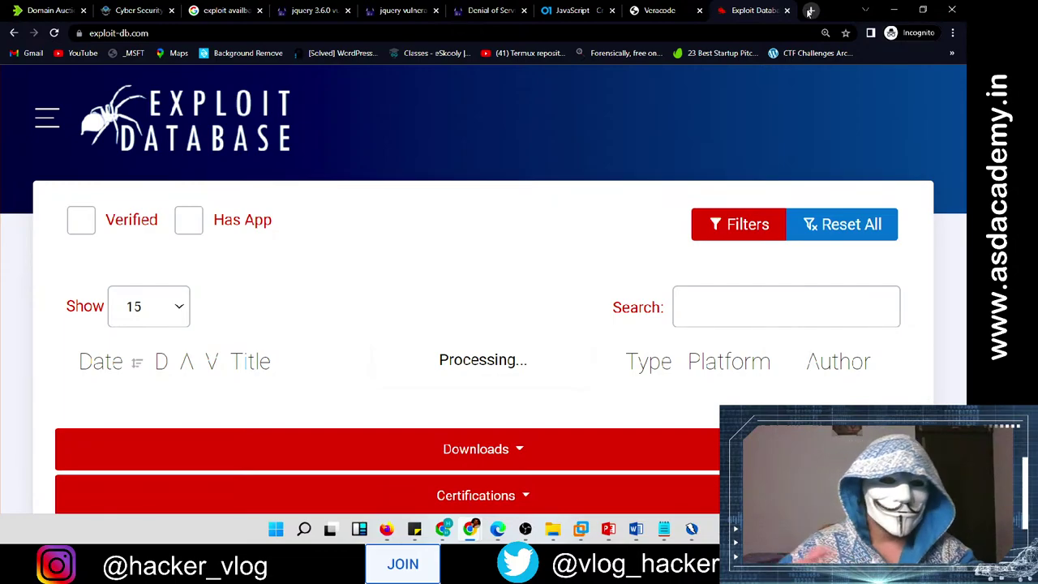
- Scroll through the latest Exploit Database entries and put the cursor in the Search box
scroll(771, 195, down, 2)
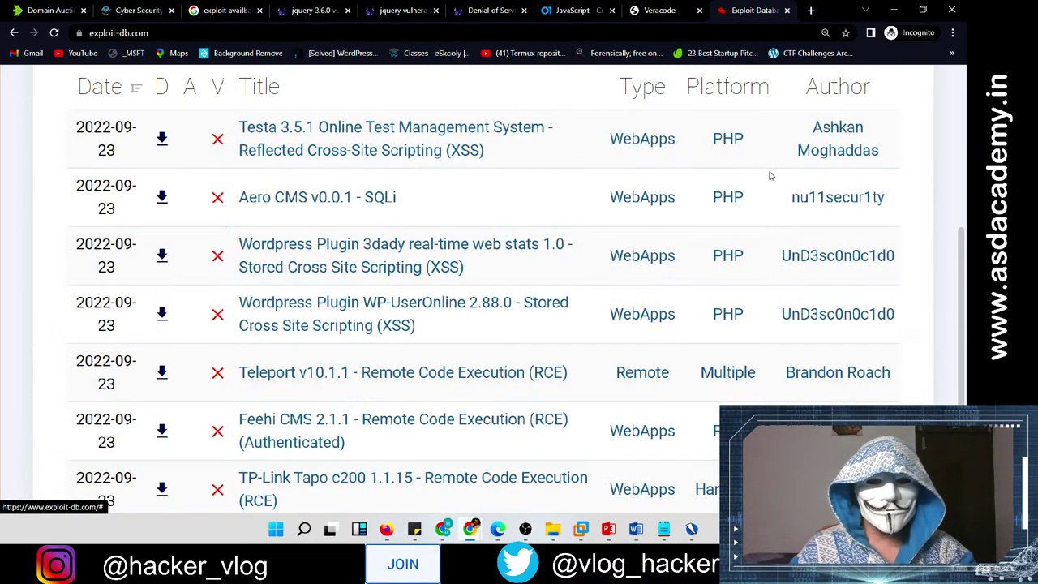
scroll(768, 169, up, 2)
click(748, 315)
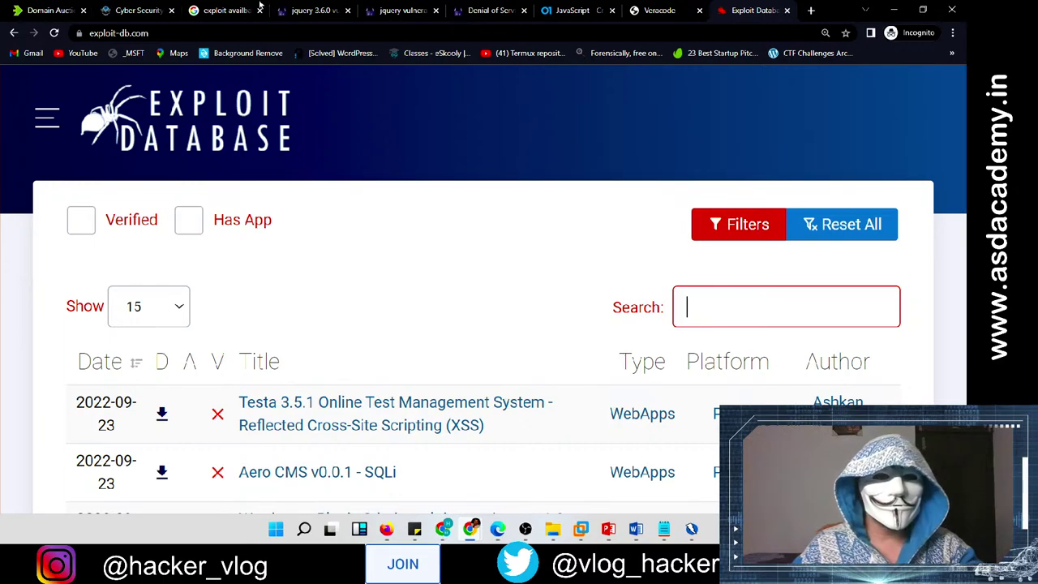
- Copy /jquery/3.6.0 from the Snyk page address and paste it into the Exploit-DB search
click(313, 9)
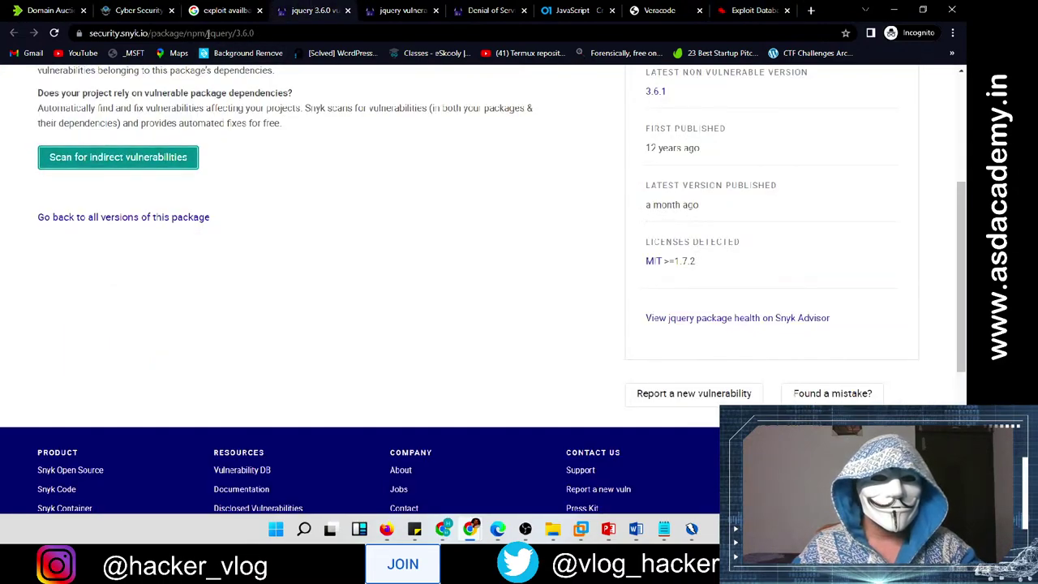
drag(220, 33, 312, 33)
key(ctrl+c)
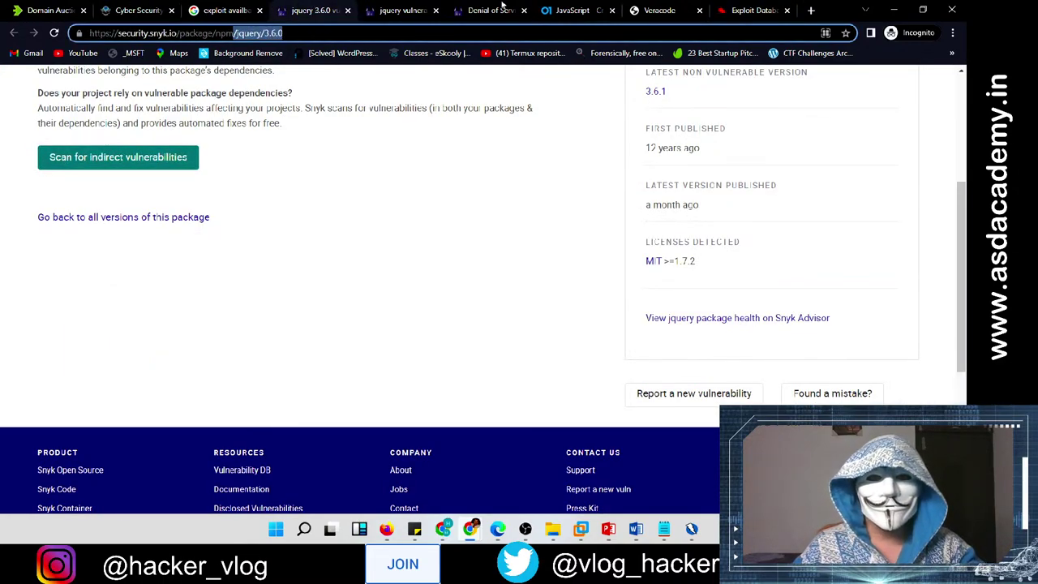
click(752, 9)
key(ctrl+v)
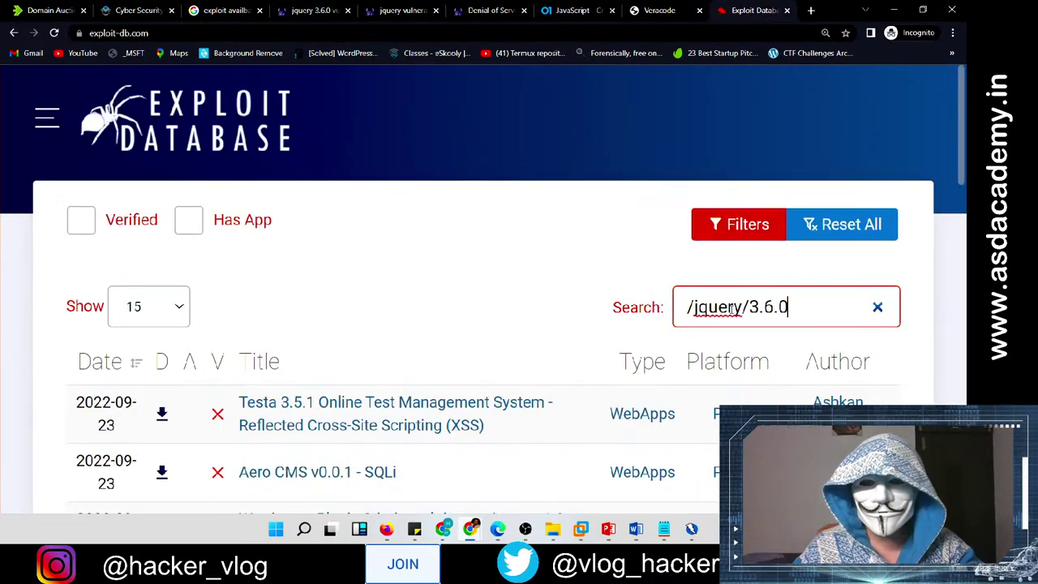
- Edit the search query to 'jquery 3.6.0' by removing the slashes
click(746, 306)
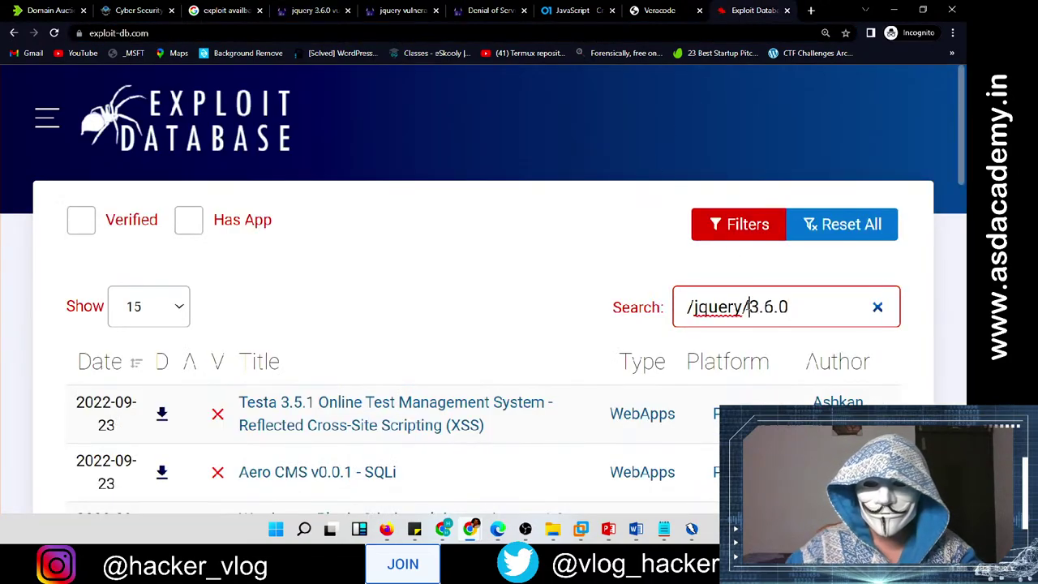
key(BackSpace)
click(692, 306)
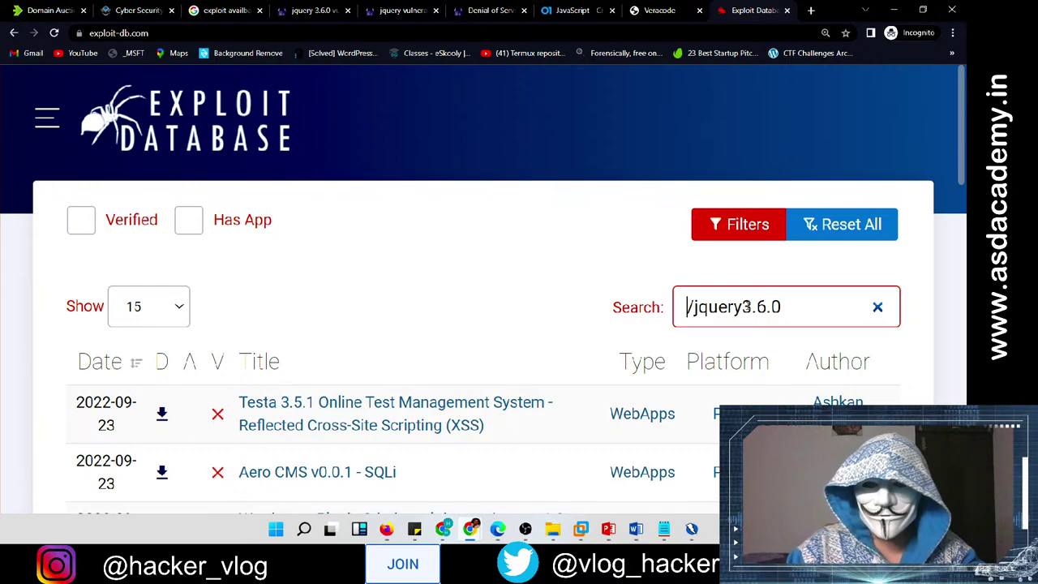
key(BackSpace)
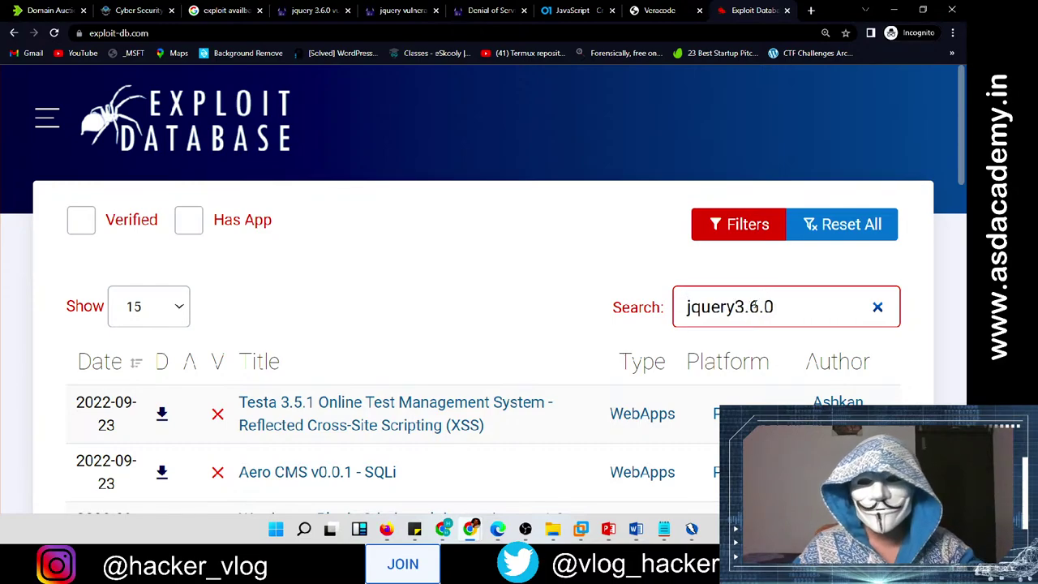
click(735, 306)
key(ctrl+a)
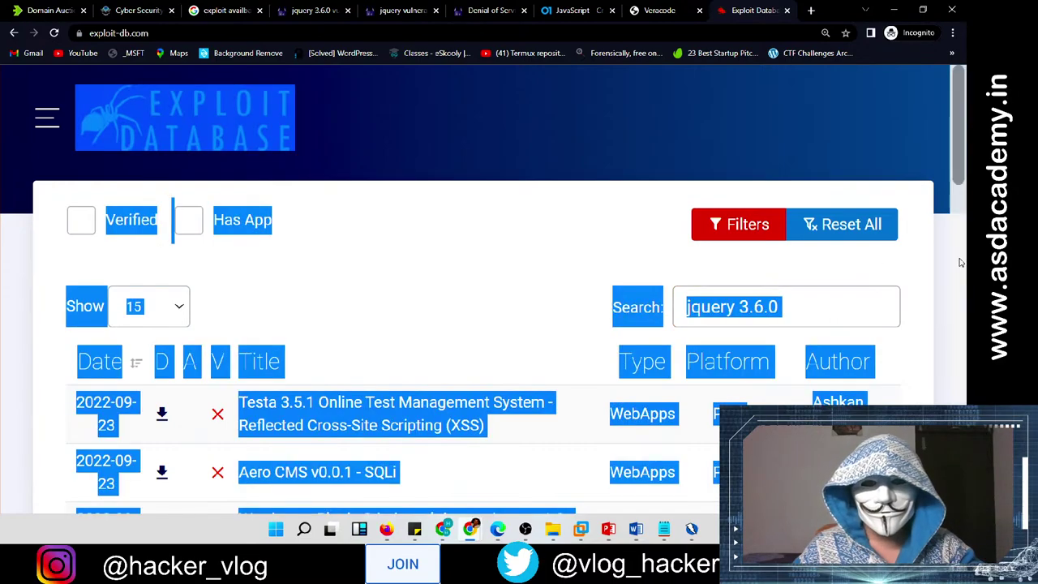
click(792, 308)
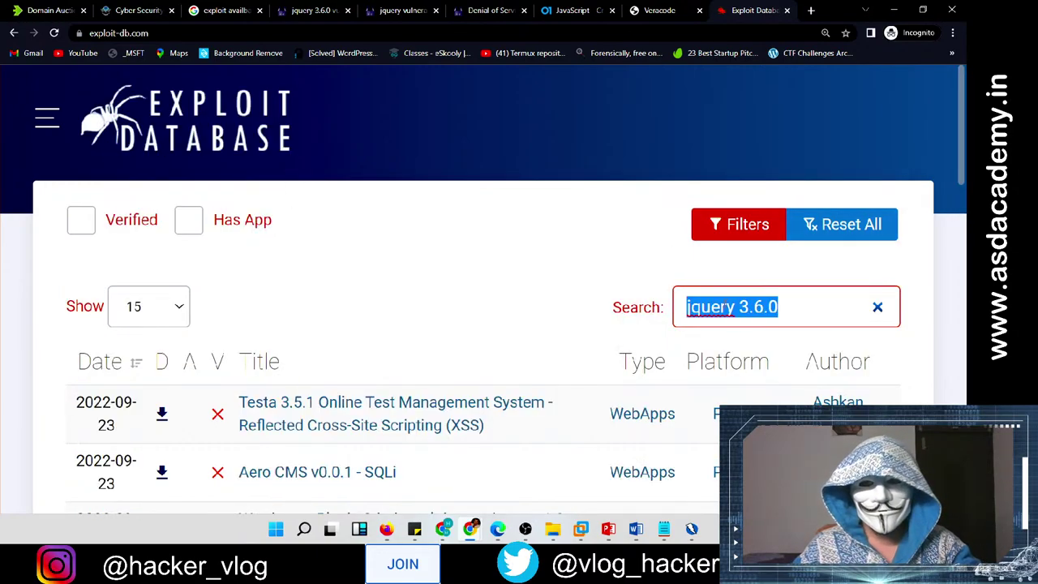
triple_click(726, 302)
- Check the results, which show no matching records out of 45,086 entries
scroll(722, 280, down, 7)
scroll(710, 271, up, 5)
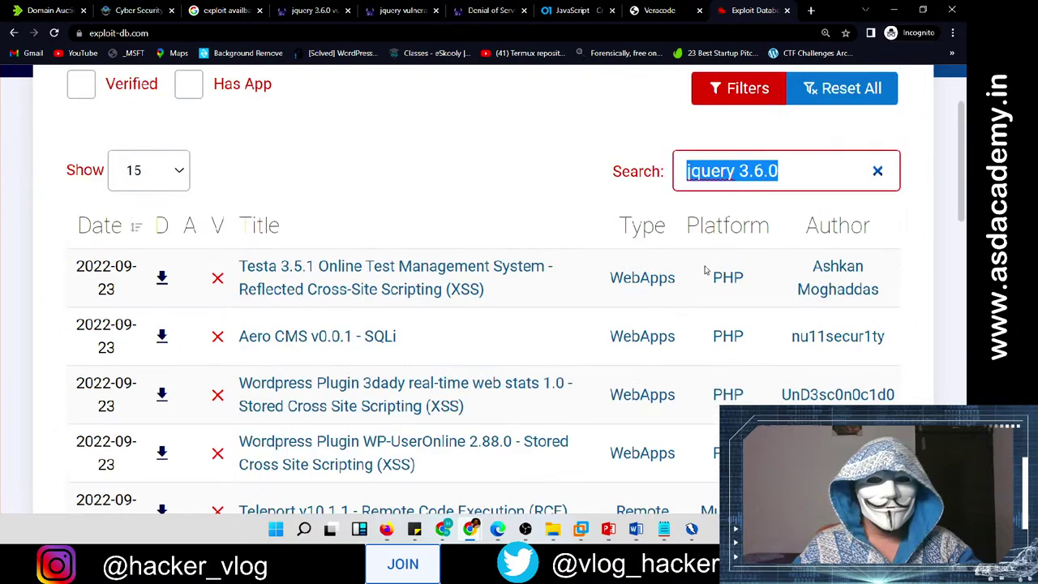
scroll(705, 270, down, 3)
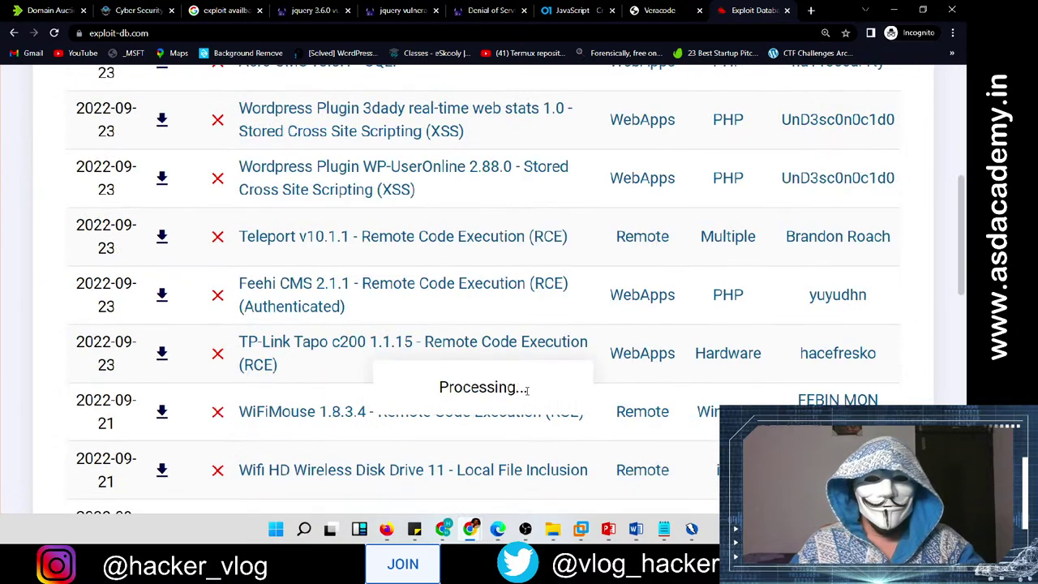
drag(532, 393, 415, 389)
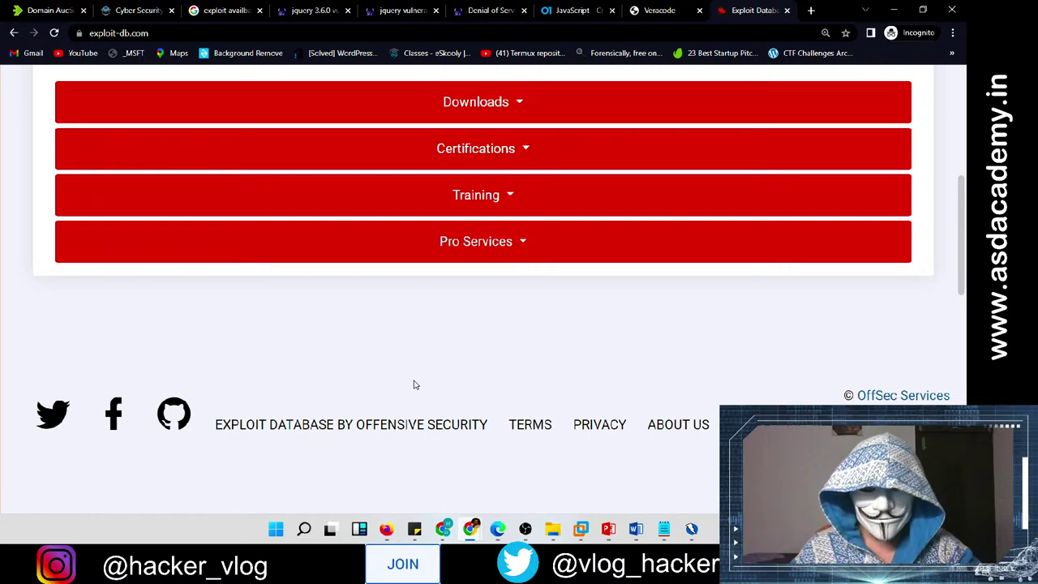
scroll(414, 384, up, 5)
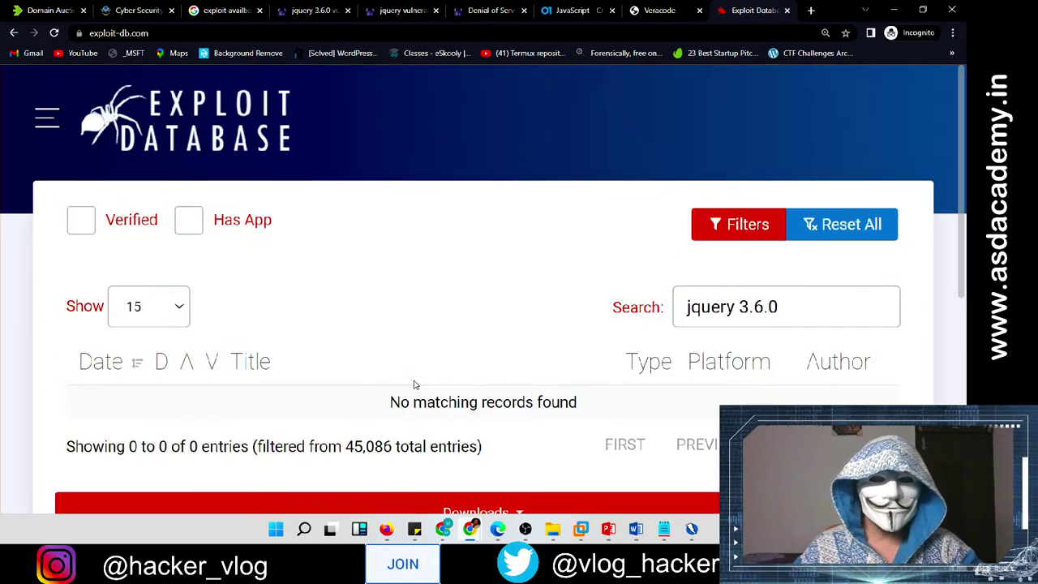
scroll(414, 384, down, 2)
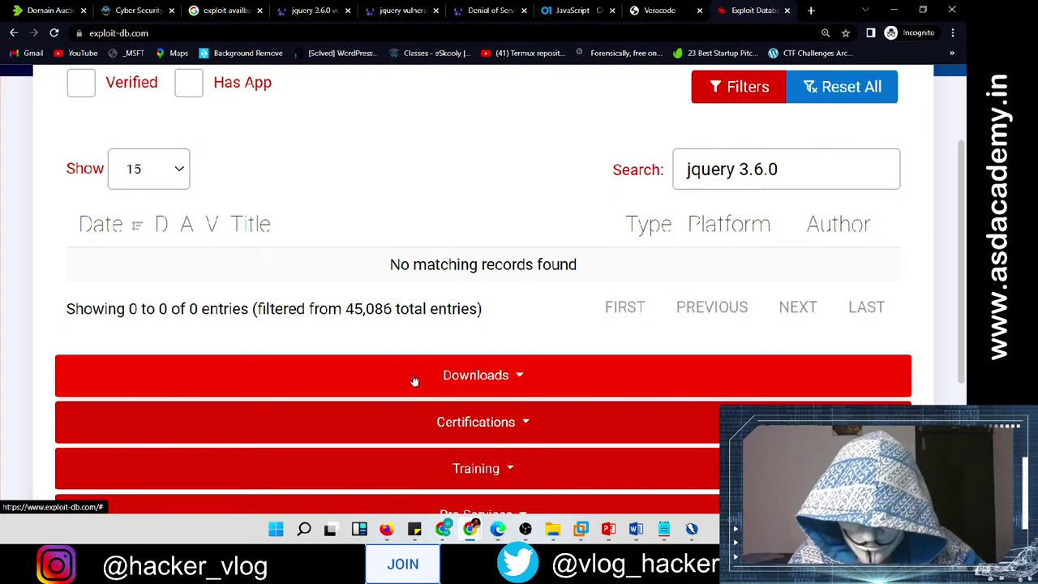
mouse_move(409, 537)
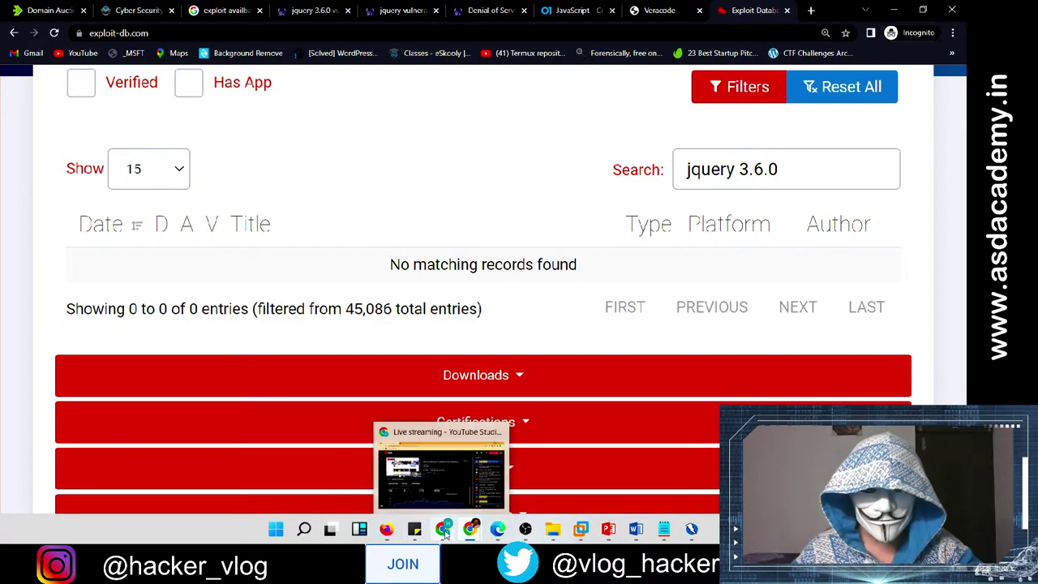
- Bring up the YouTube channel page, opening and then closing the Live Bug Hunting stream tab
click(451, 534)
click(219, 10)
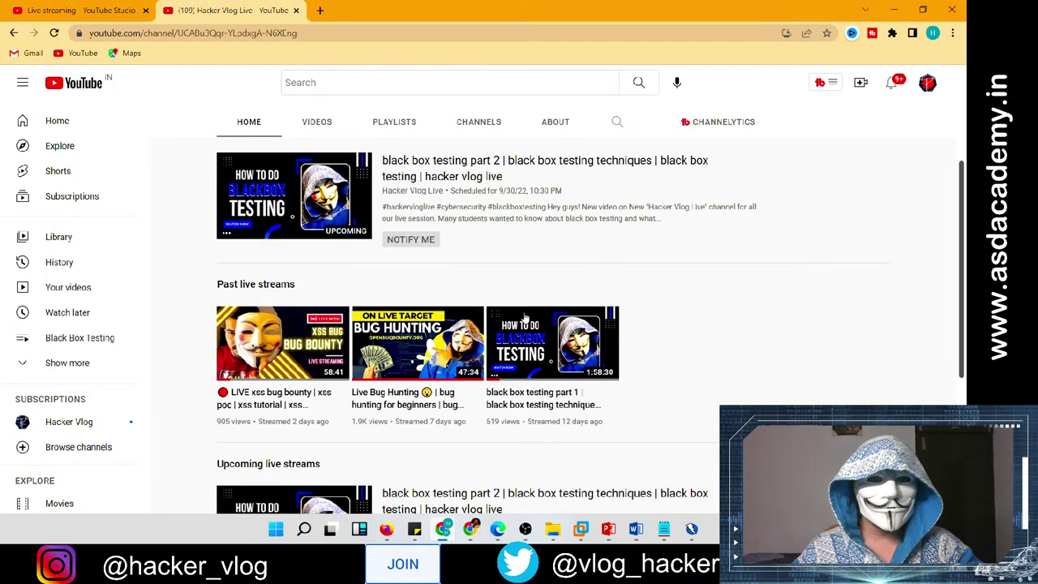
scroll(430, 330, down, 2)
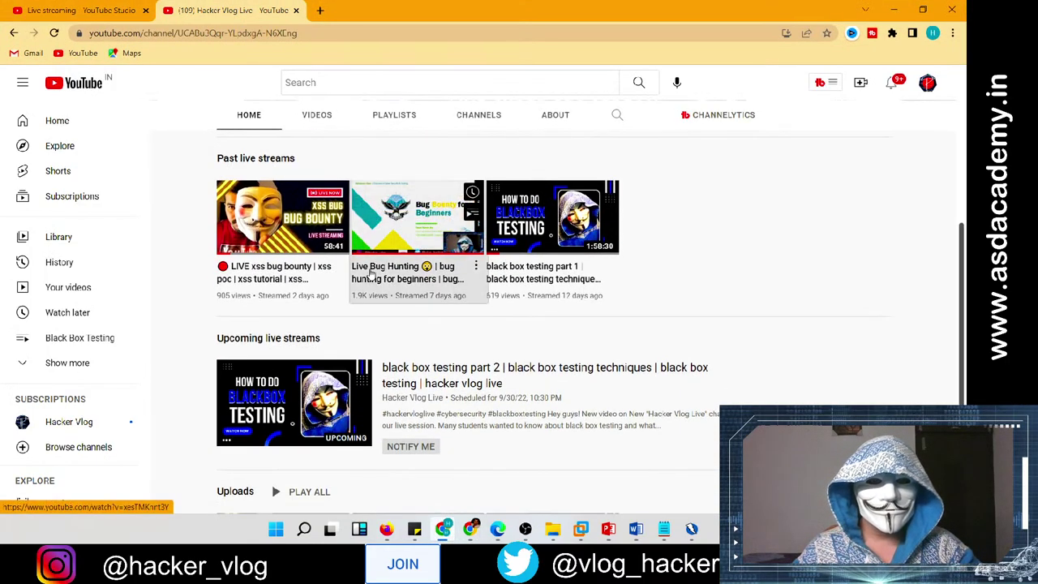
middle_click(362, 268)
click(322, 7)
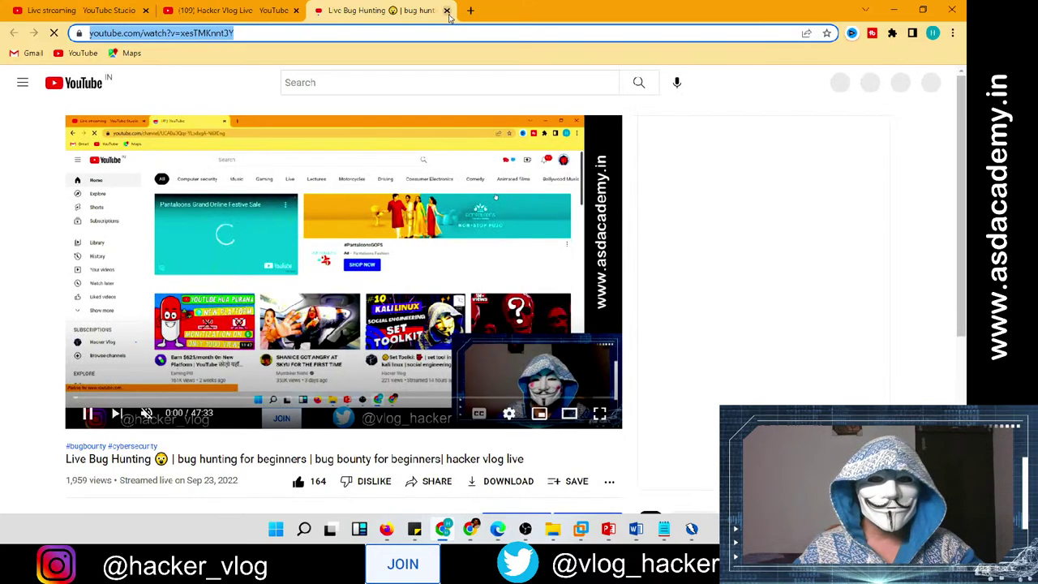
key(ctrl+w)
- Glance at the Studio livestream dashboard, ending back on the channel home page
click(81, 9)
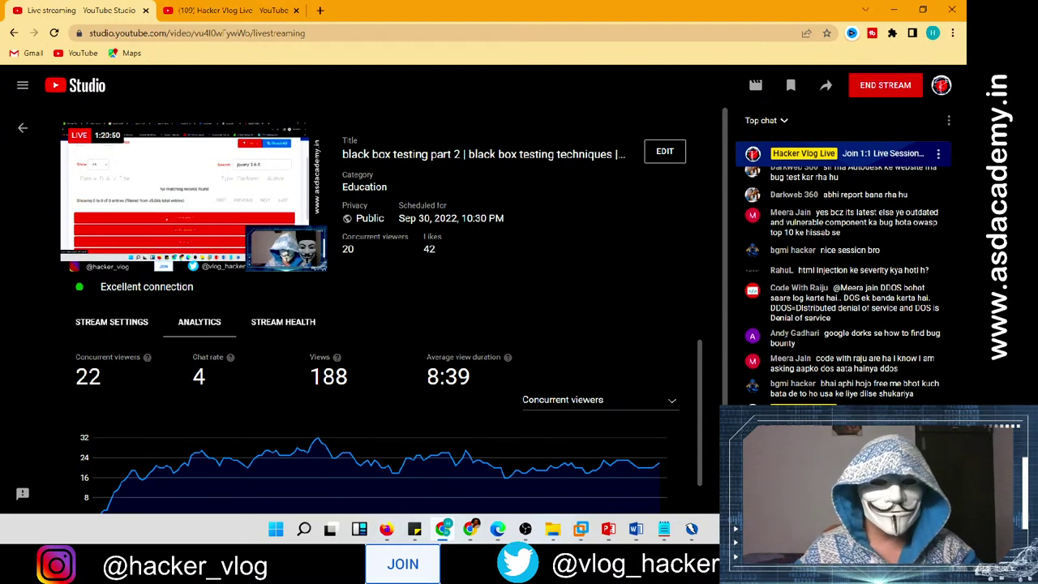
click(162, 6)
click(150, 10)
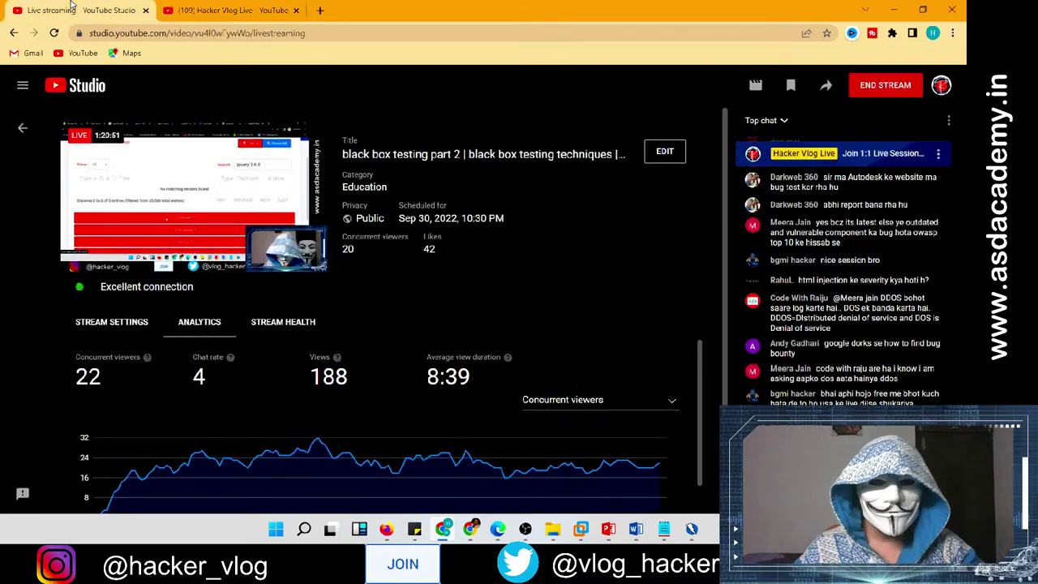
click(204, 8)
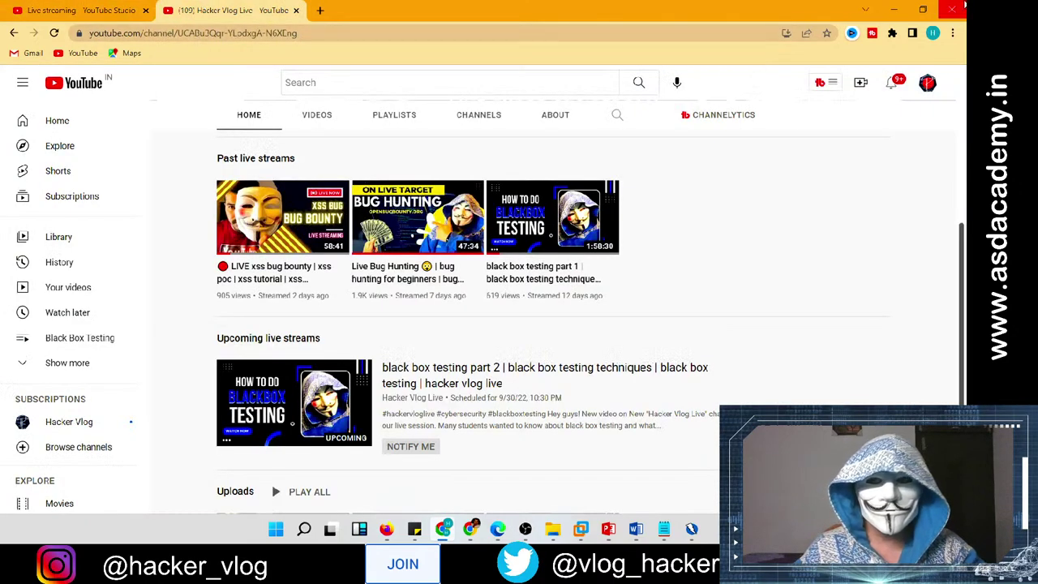
- Minimize the YouTube window to reveal the empty 'jquery 3.6.0' Exploit-DB search
click(898, 9)
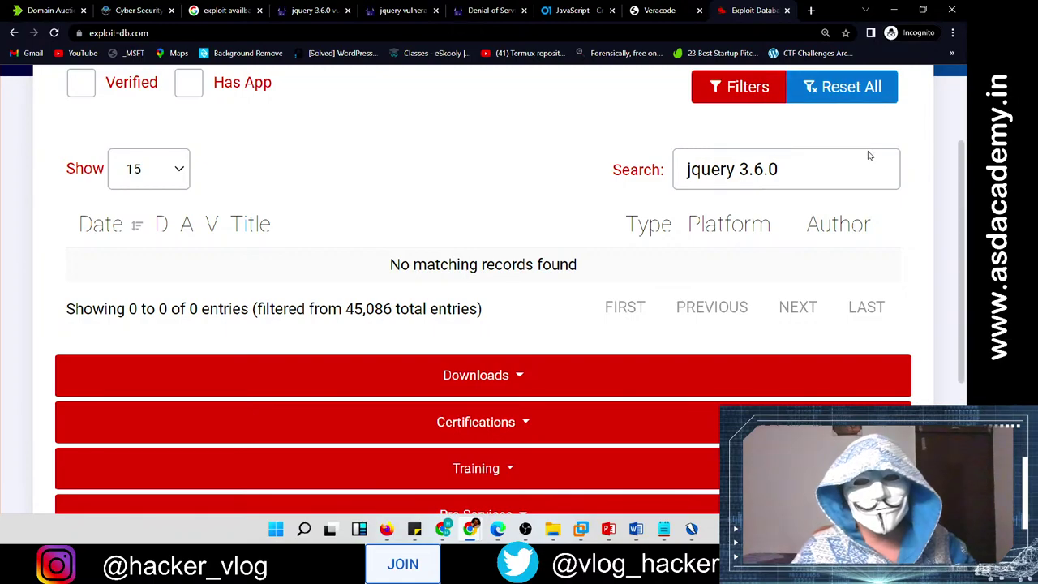
- Select and deselect the search text, then switch to the Veracode jquery XSS CVE-2012-6708 page
scroll(475, 174, up, 2)
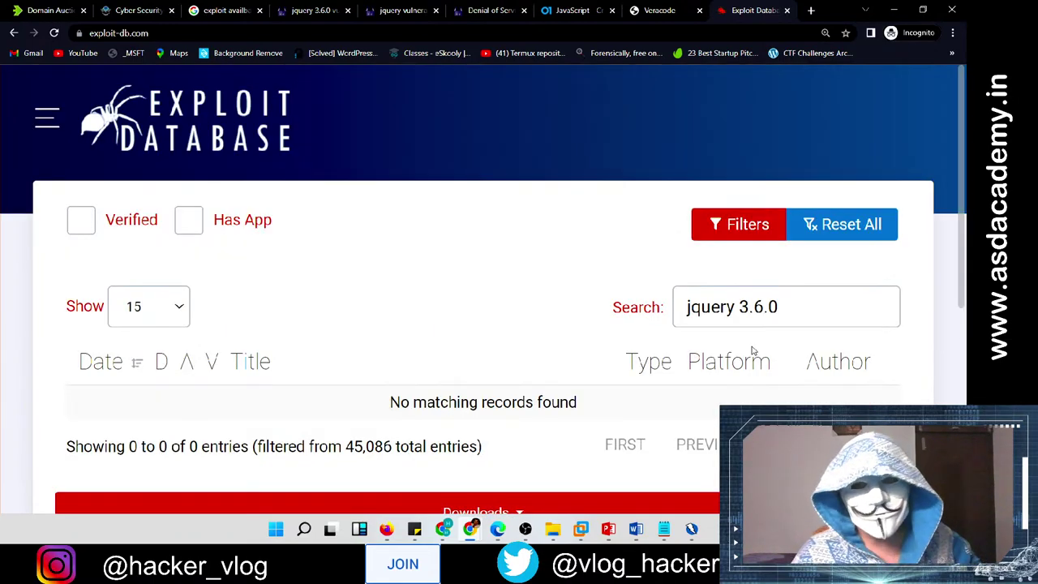
drag(787, 308, 674, 294)
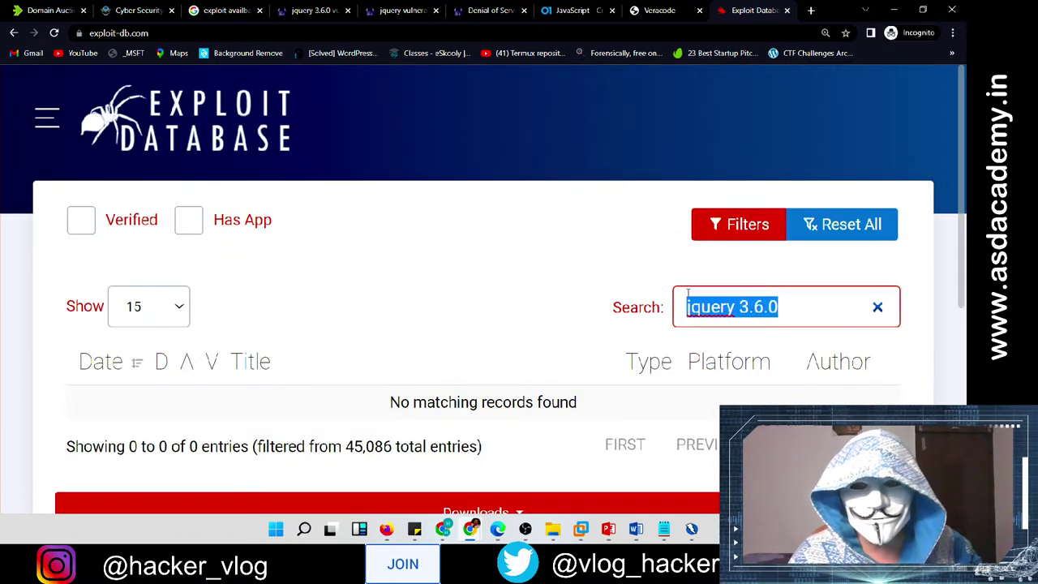
click(798, 308)
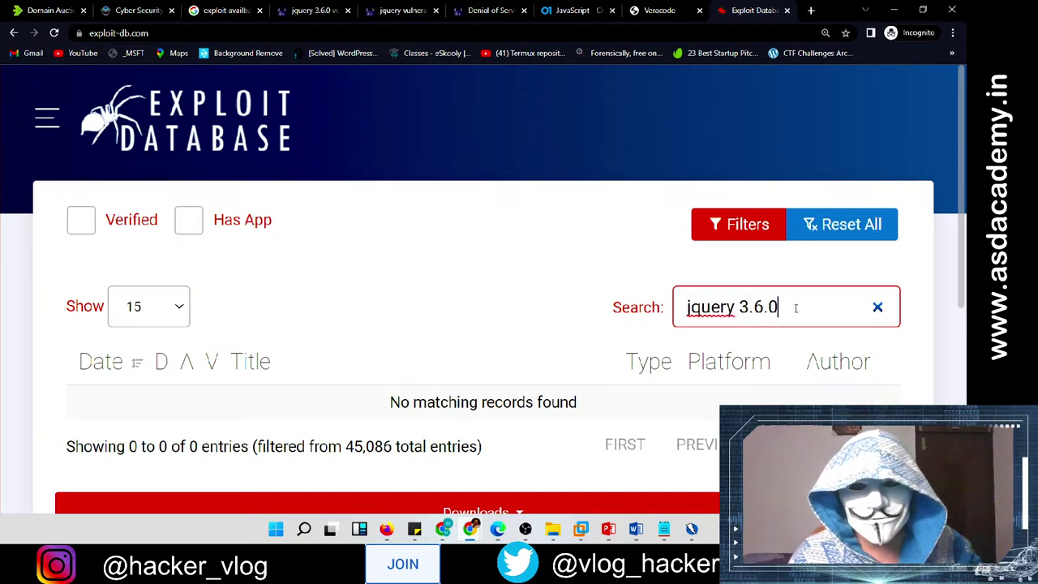
click(669, 7)
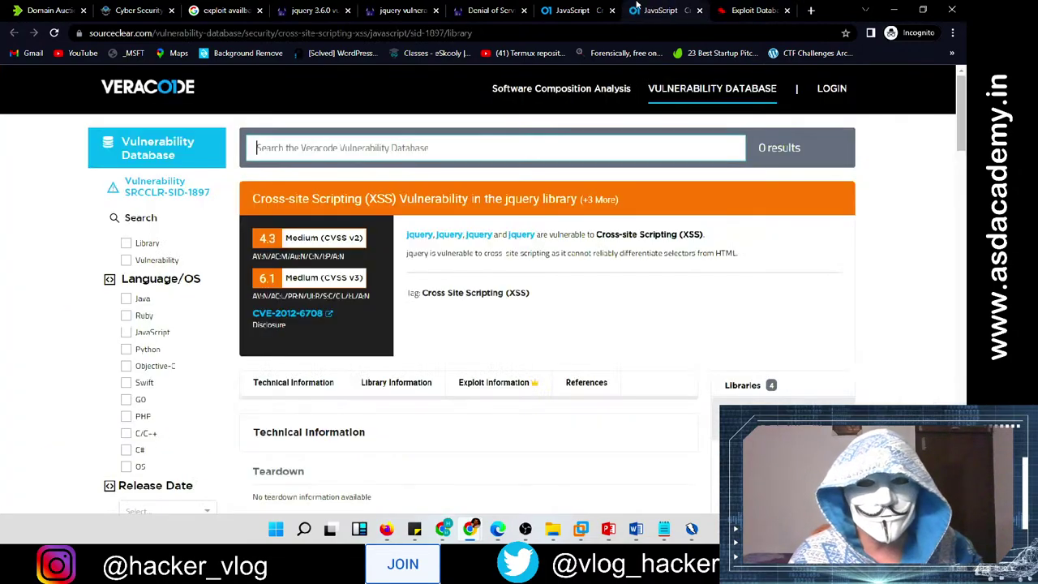
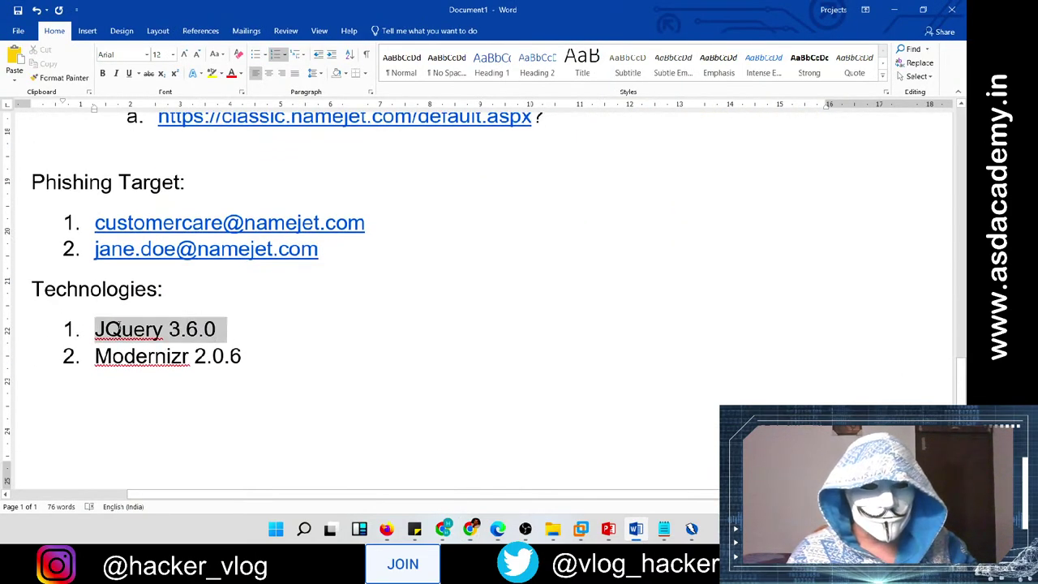
- Place the cursor after 'JQuery 3.6.0' and type an opening parenthesis to begin a note
click(217, 330)
text(()
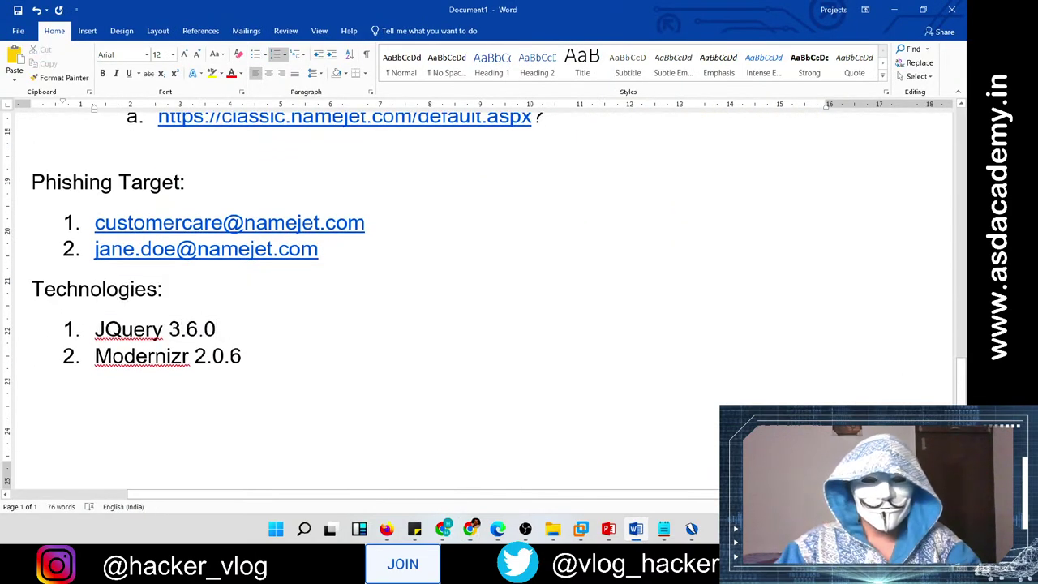
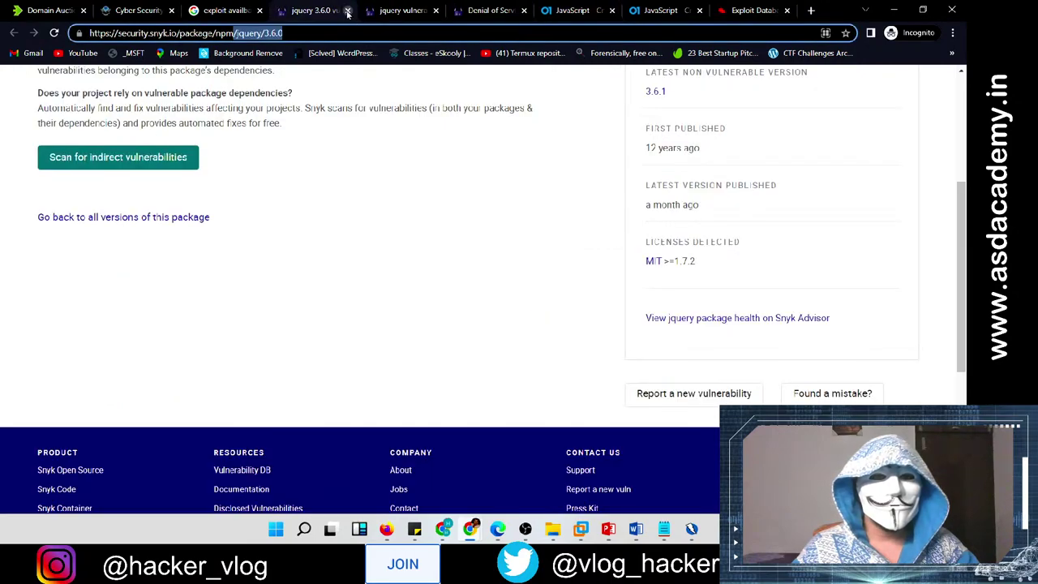
- Close the six leftover Snyk, jQuery, Denial of Service and JavaScript tabs to reach Exploit Database
click(347, 10)
click(348, 10)
click(348, 11)
click(347, 10)
click(347, 10)
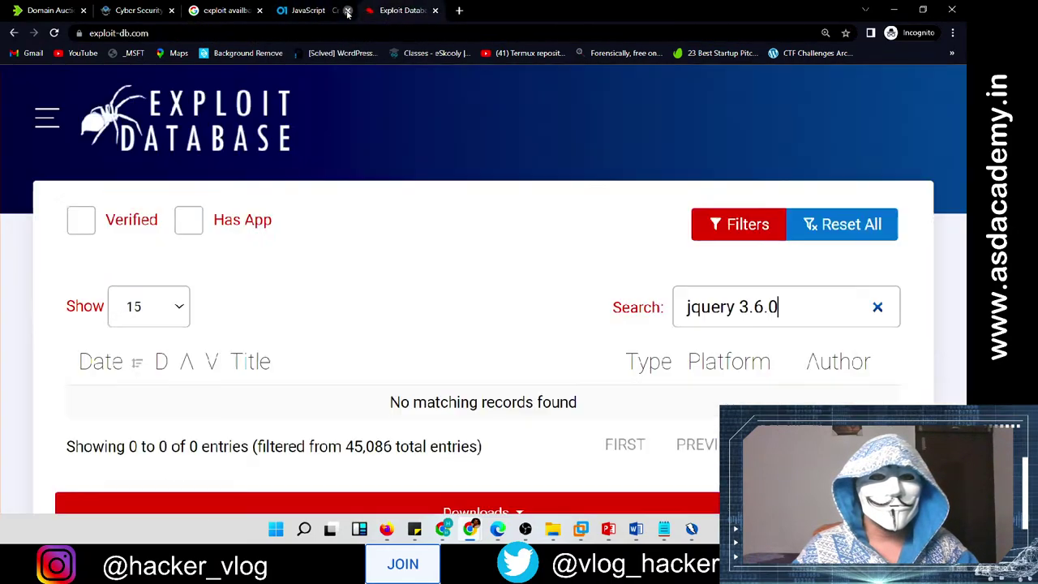
click(347, 10)
- Replace the 'jquery 3.6.0' search text with 'Modernizr 2.0.6', removing the stray leading numbering
triple_click(798, 301)
text(2.	Modernizr 2.0.6)
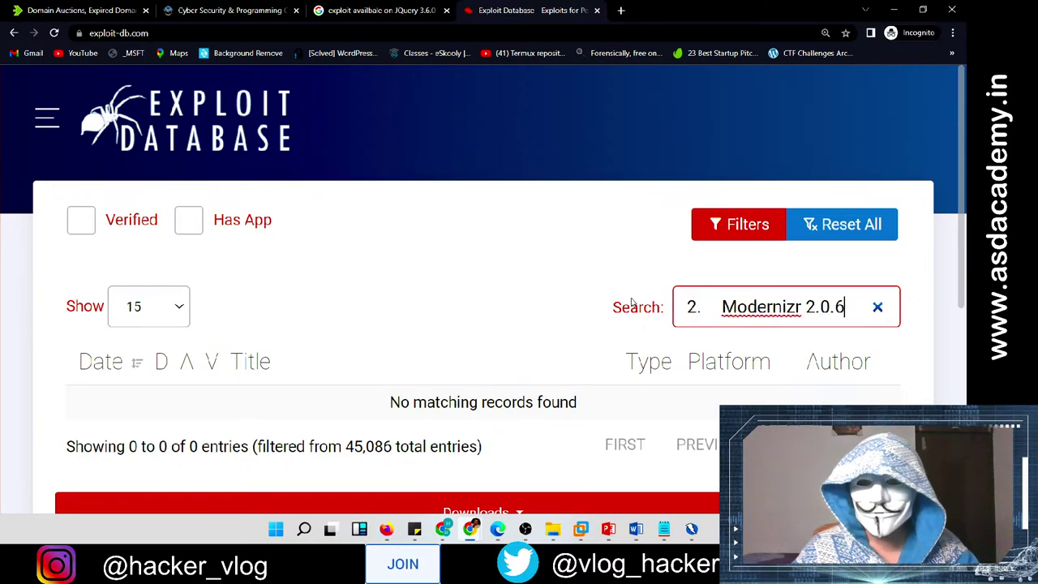
key(shift+Home)
key(BackSpace)
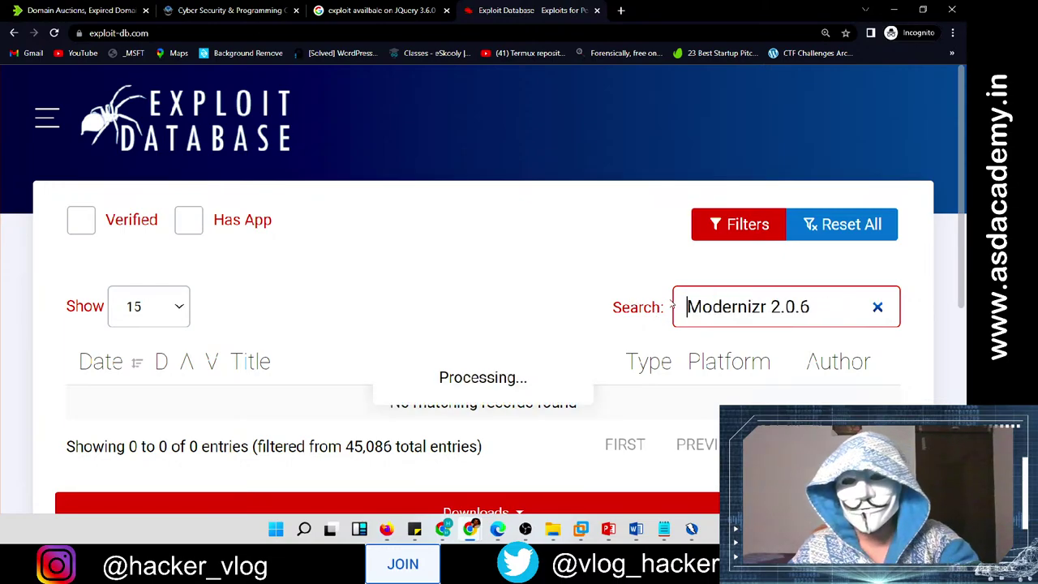
key(shift+End)
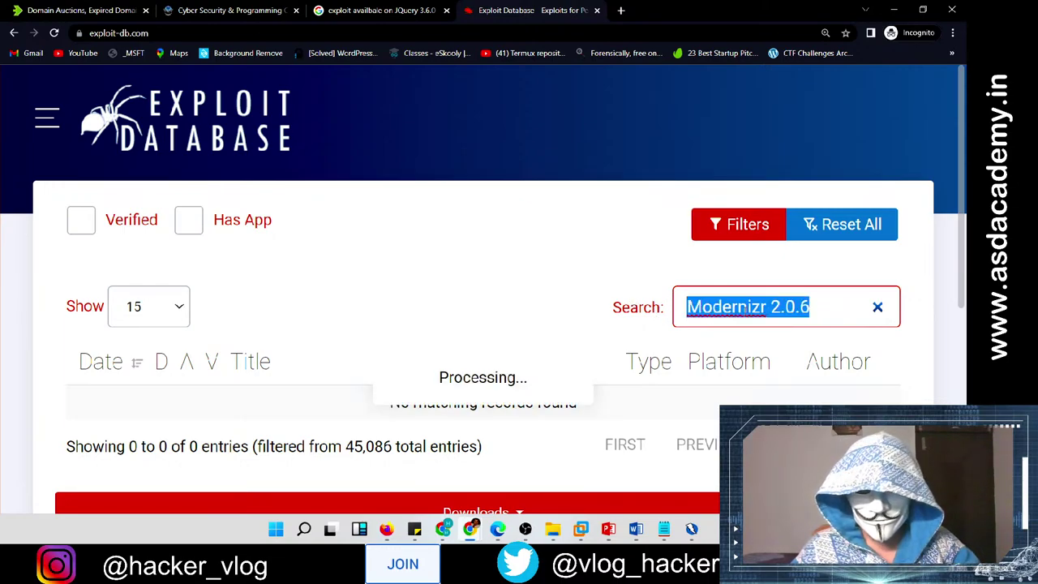
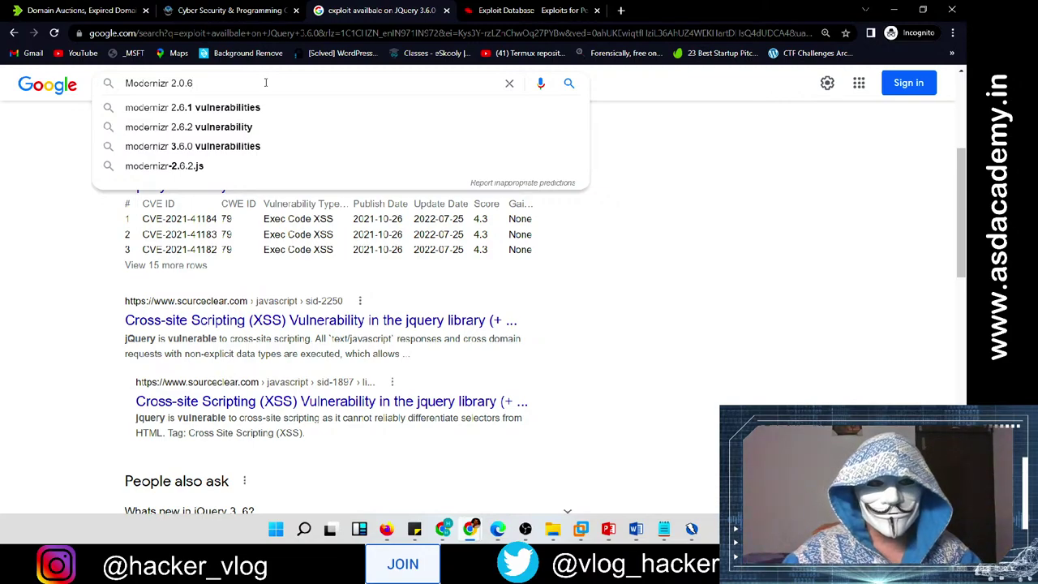
- Search Google for 'modernizr 2.0.6 vulnerabilities' using the suggested completion
text(vulner)
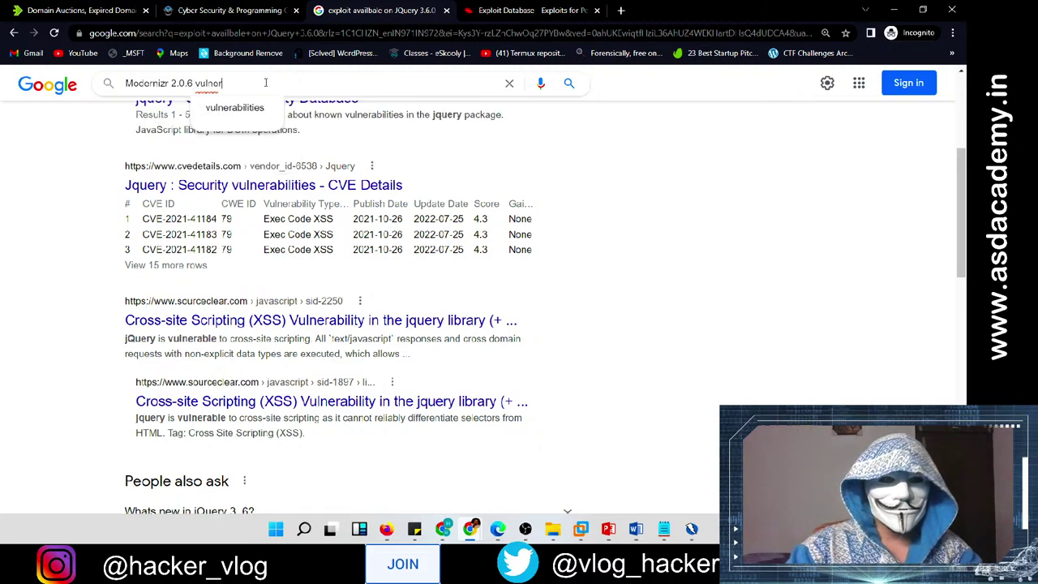
key(Down)
key(Return)
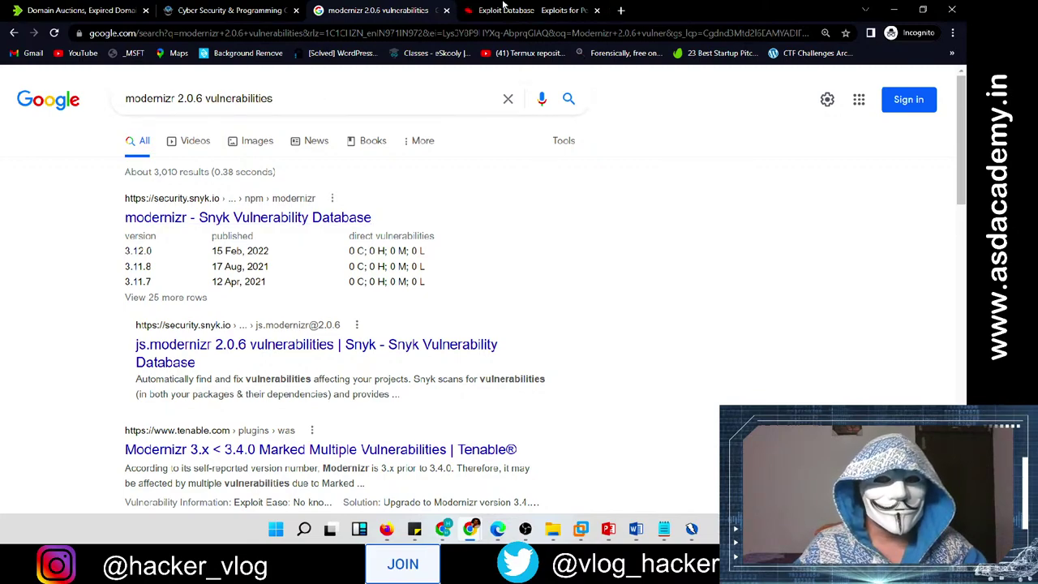
- Open the Snyk Modernizr, js.modernizr 2.0.6 and CVE-2015-1057 results in background tabs
middle_click(258, 219)
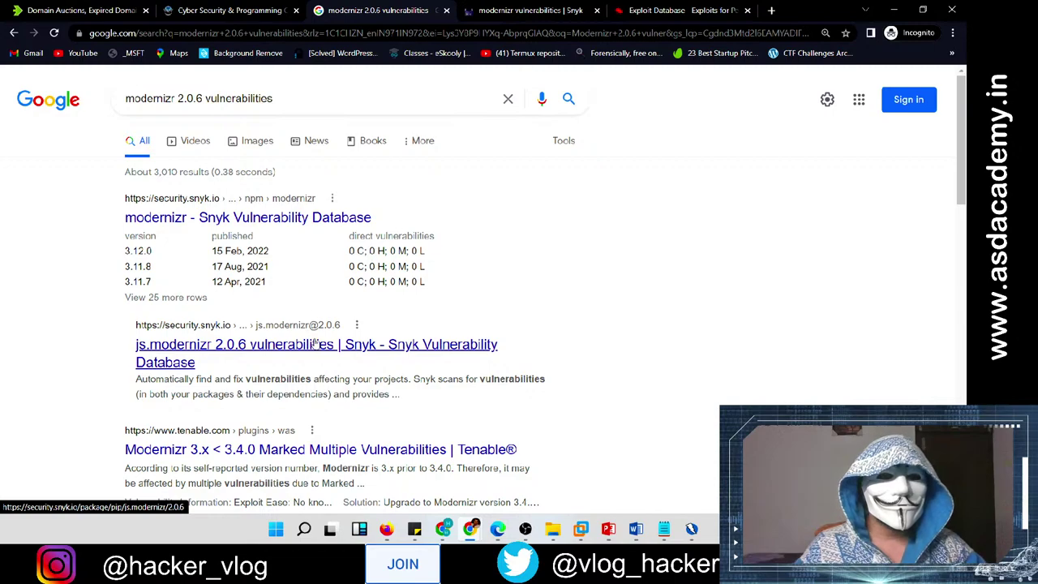
middle_click(290, 347)
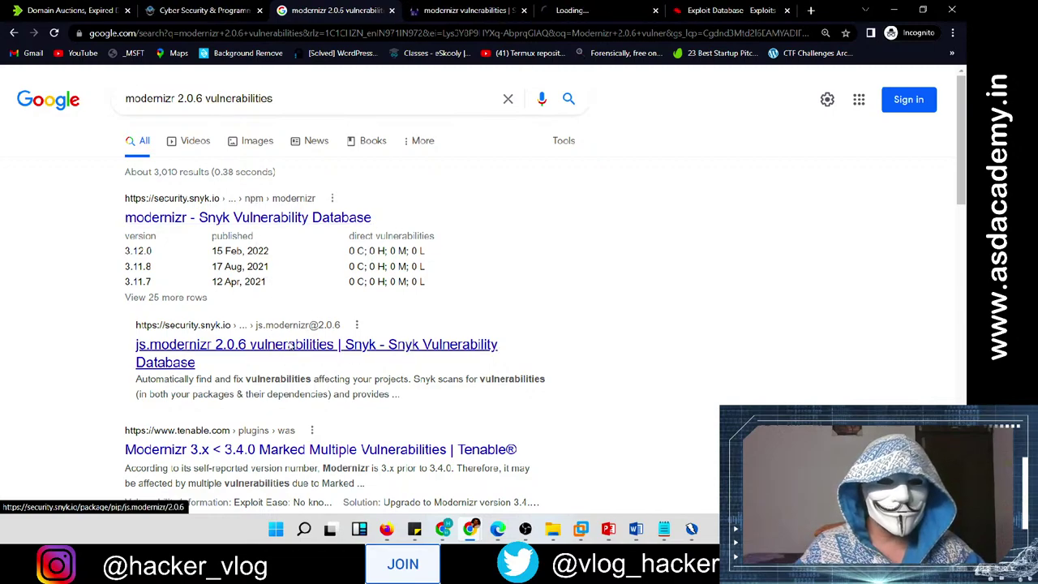
scroll(288, 341, down, 3)
scroll(282, 327, down, 3)
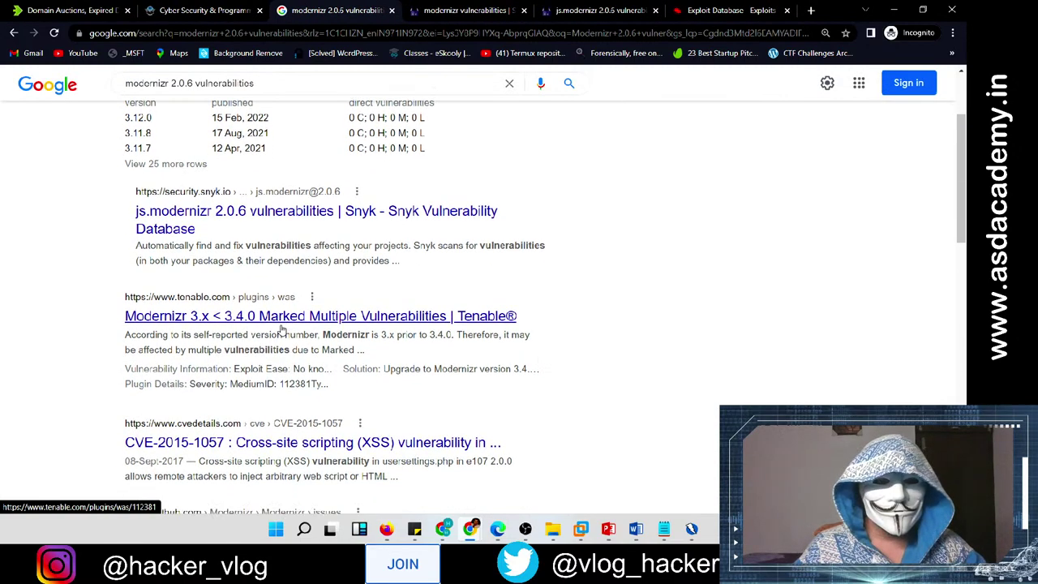
middle_click(298, 326)
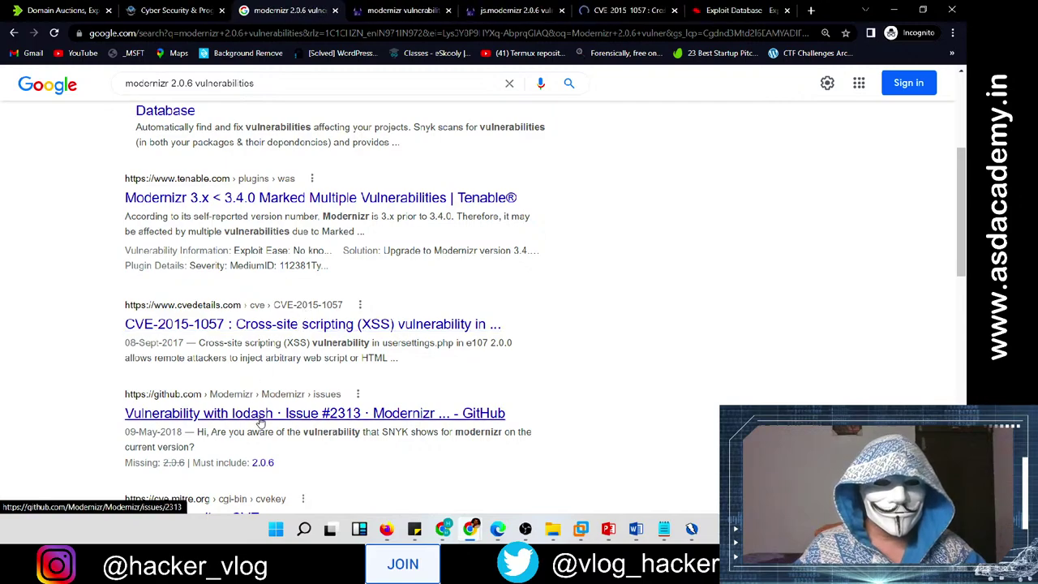
- Remove '2.0.6' from the Exploit Database search so it searches only 'Modernizr'
click(738, 9)
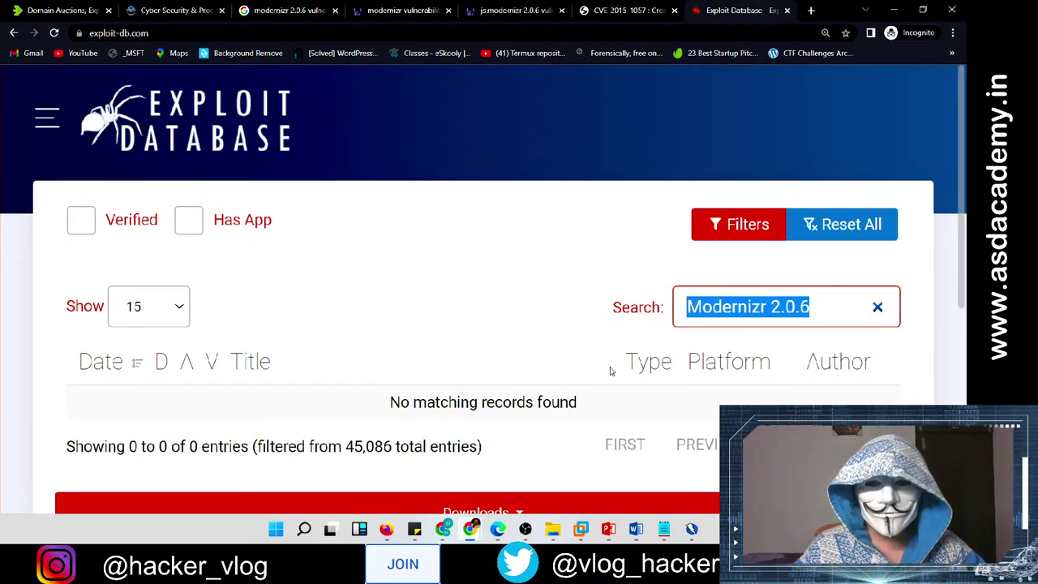
scroll(592, 362, down, 3)
scroll(605, 340, up, 2)
click(795, 169)
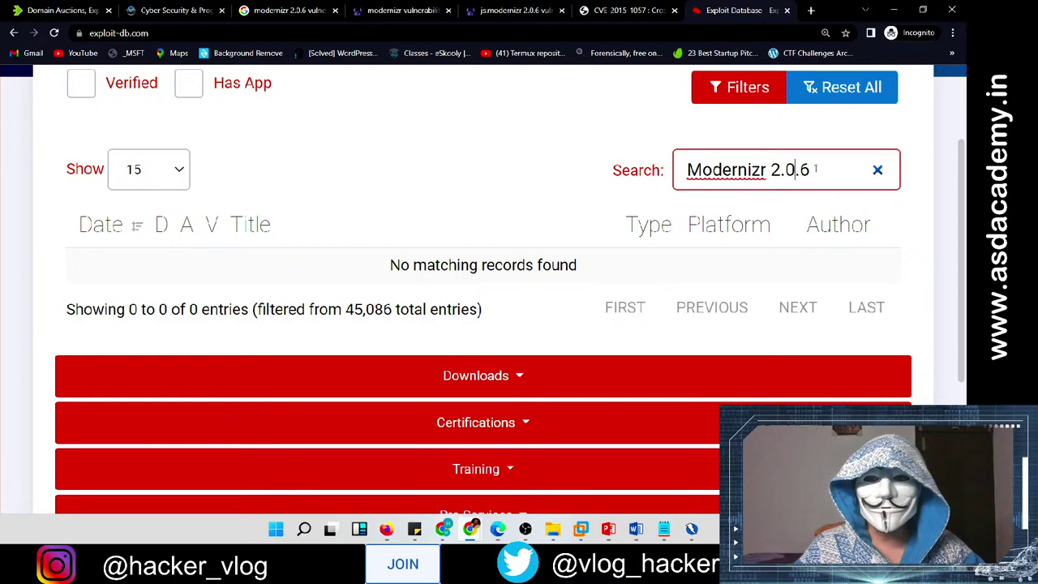
drag(815, 168, 770, 169)
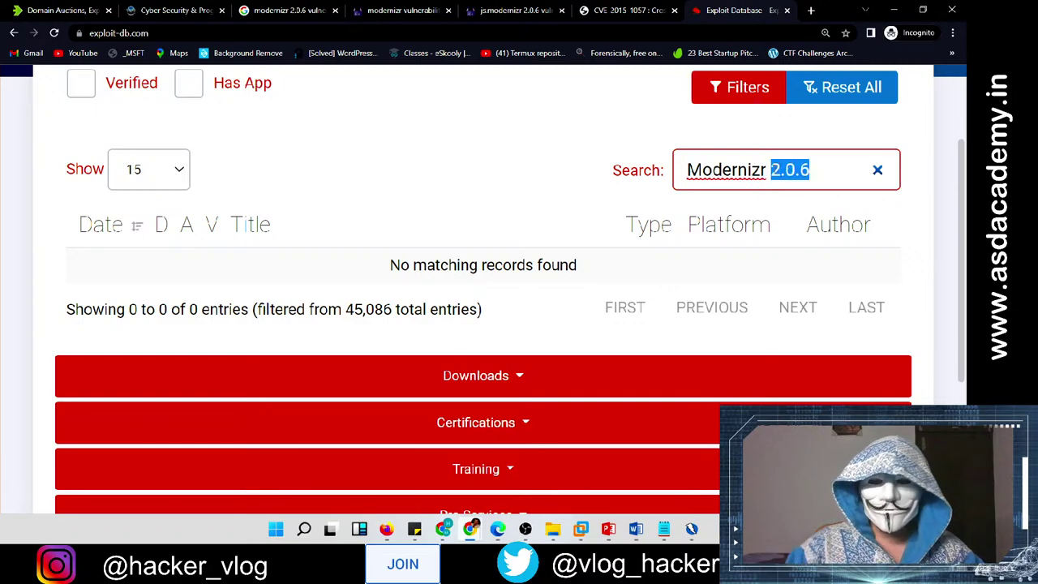
key(BackSpace)
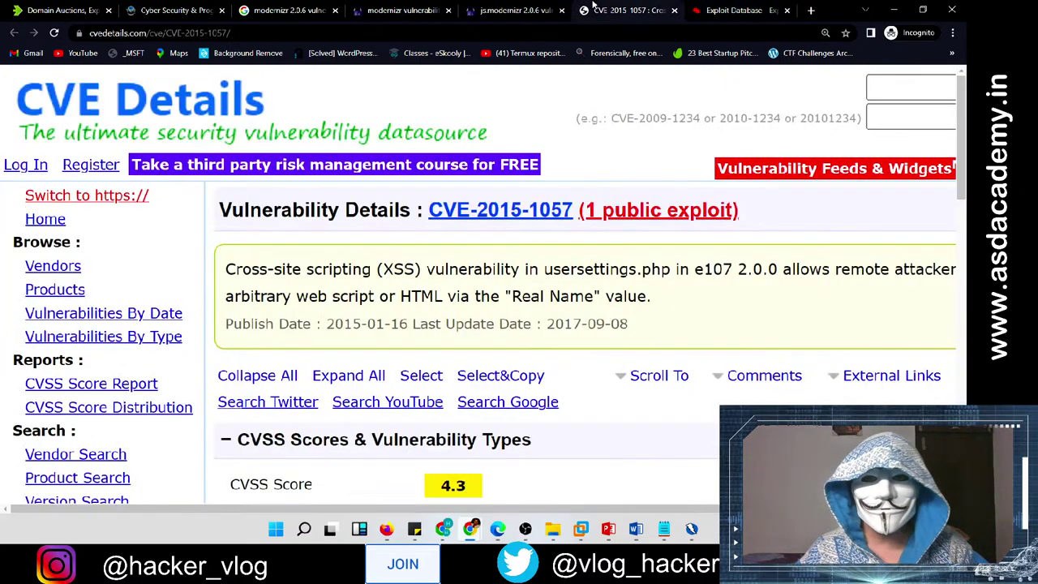
- Review the CVE-2015-1057 entry on CVE Details
click(624, 10)
scroll(312, 291, down, 1)
scroll(313, 290, down, 1)
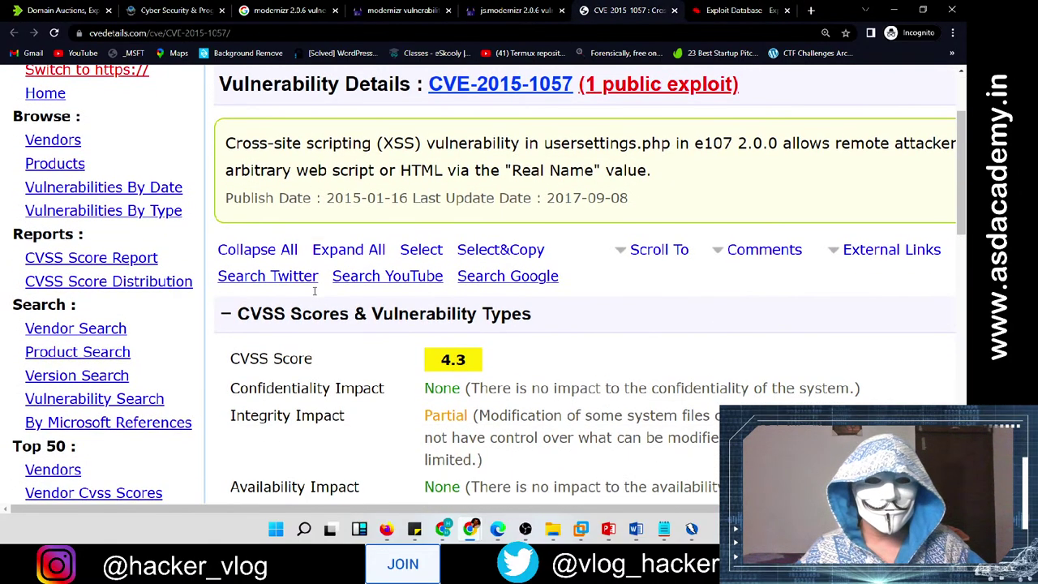
scroll(308, 306, up, 1)
scroll(308, 306, up, 1)
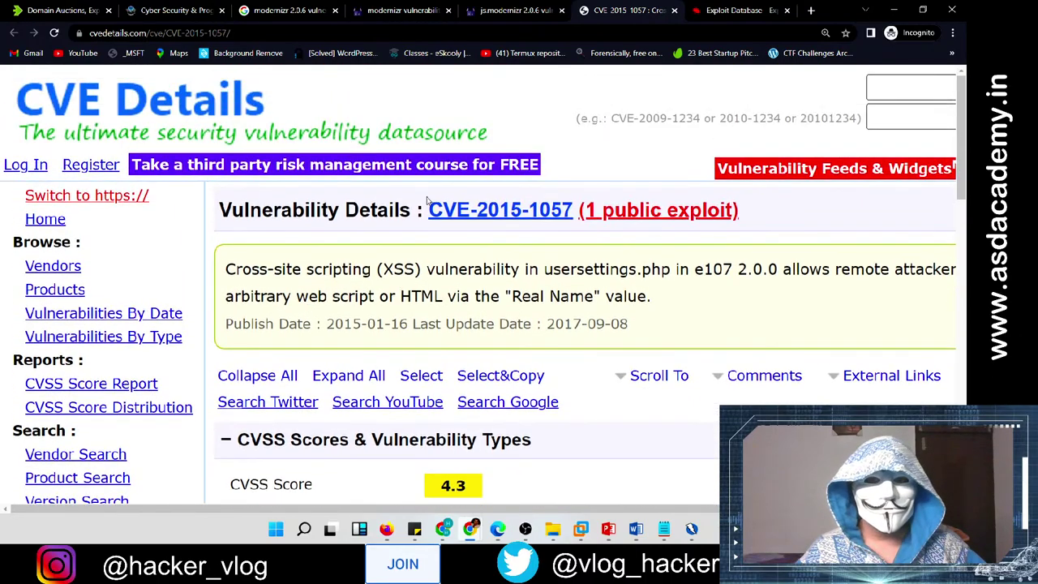
click(474, 209)
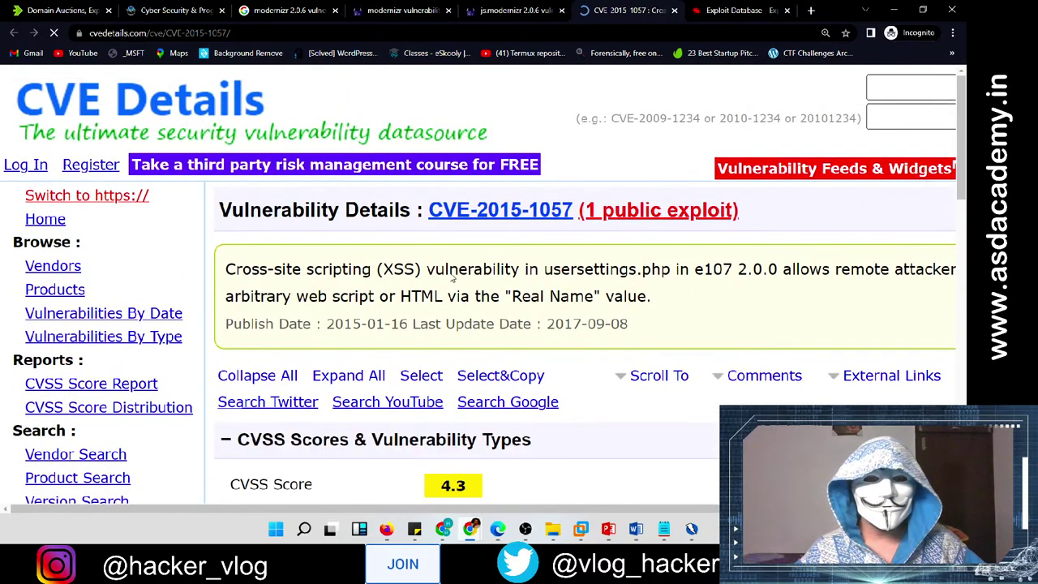
scroll(341, 343, down, 5)
scroll(365, 350, down, 2)
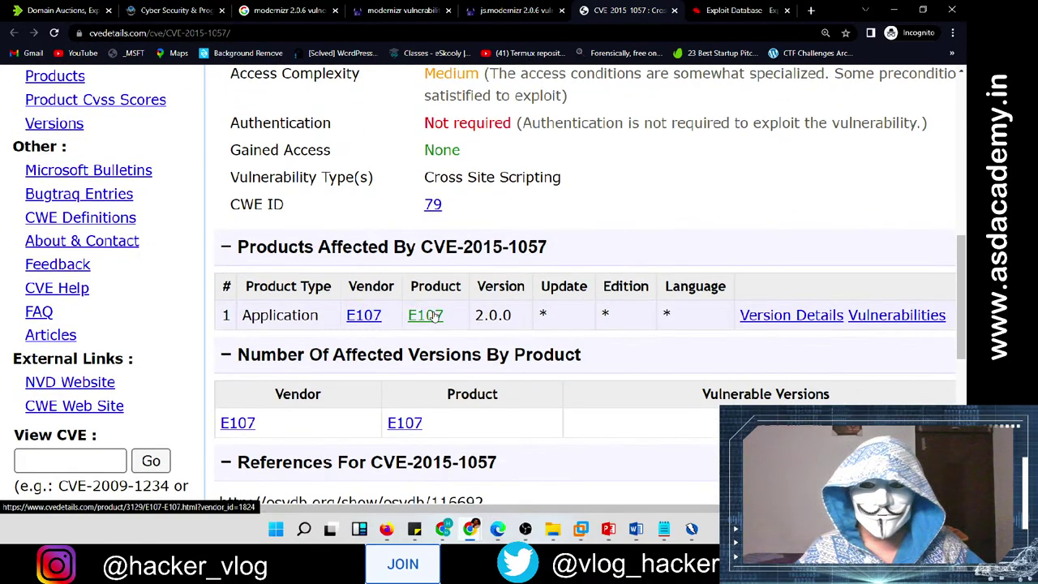
- List all vulnerabilities for E107 2.0.0, then reopen and read CVE-2015-1057
click(923, 322)
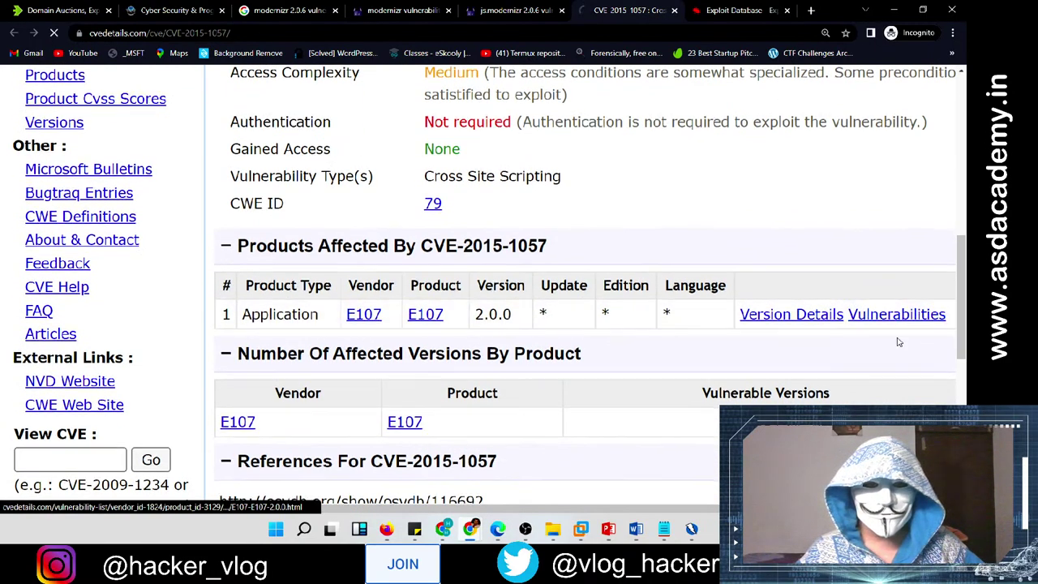
scroll(397, 284, down, 2)
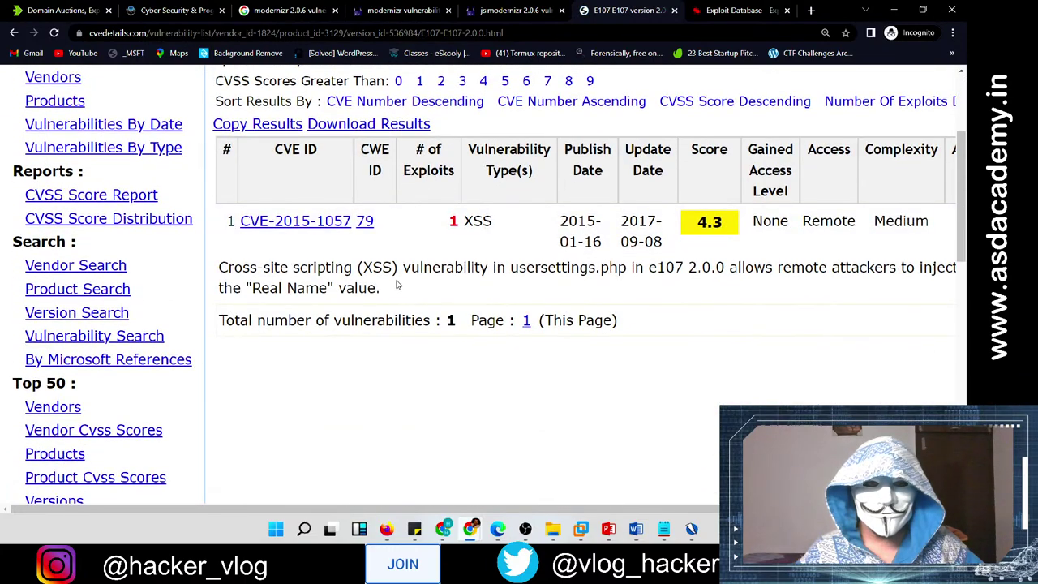
click(347, 223)
scroll(347, 229, down, 5)
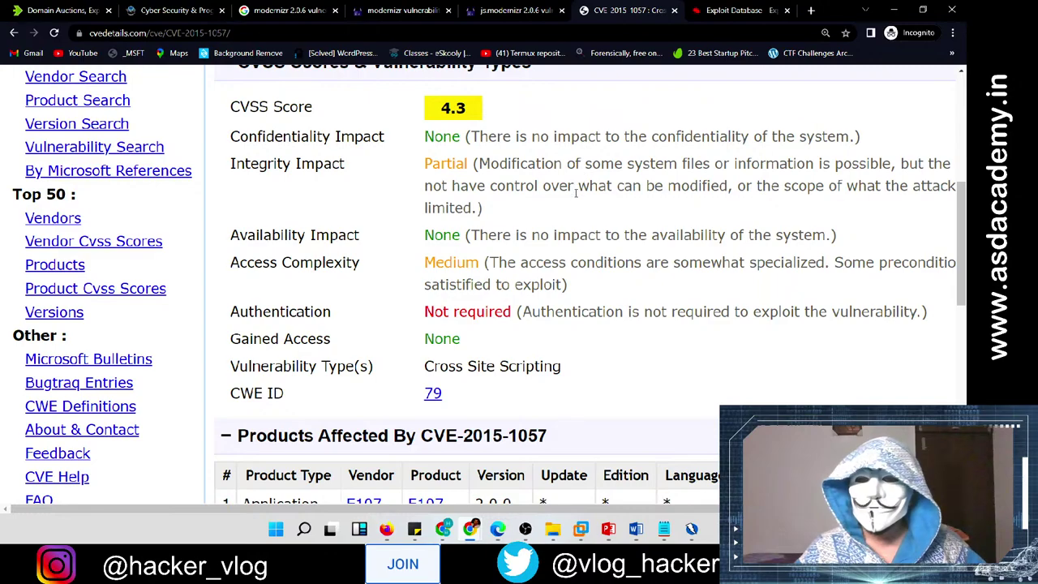
scroll(576, 192, down, 2)
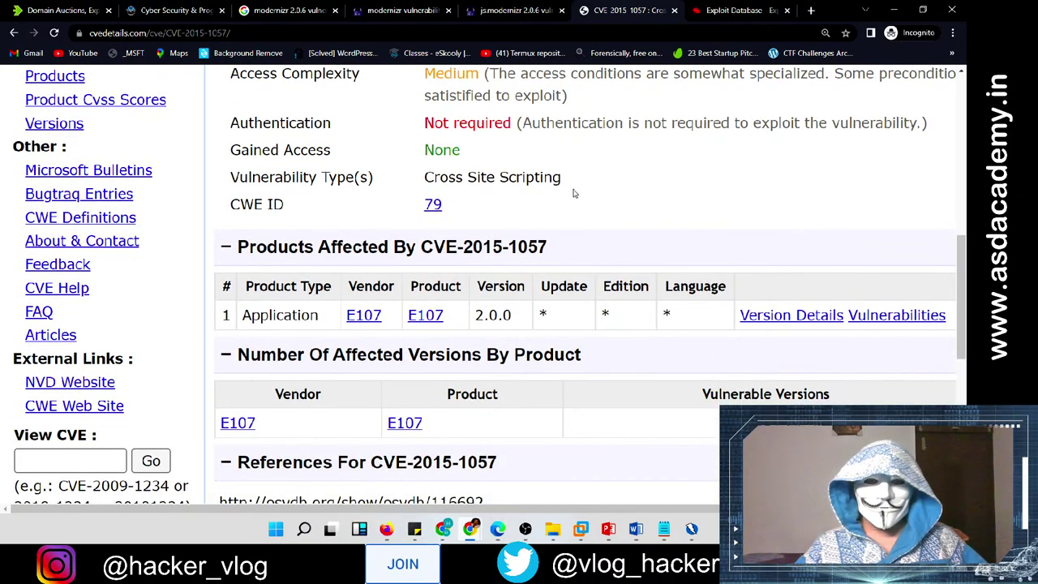
scroll(572, 199, down, 2)
scroll(570, 204, down, 2)
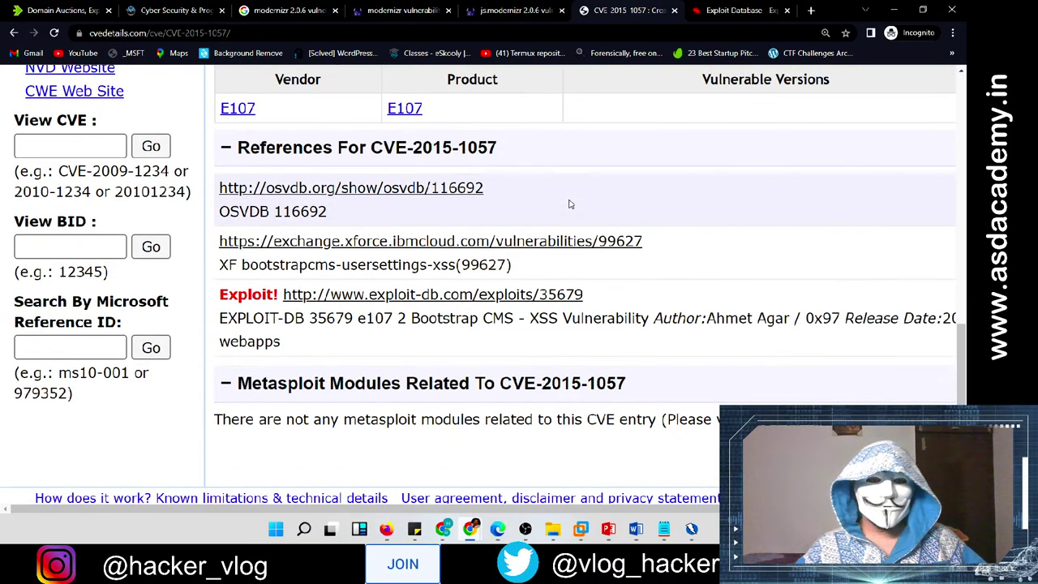
scroll(570, 204, up, 2)
scroll(570, 204, down, 3)
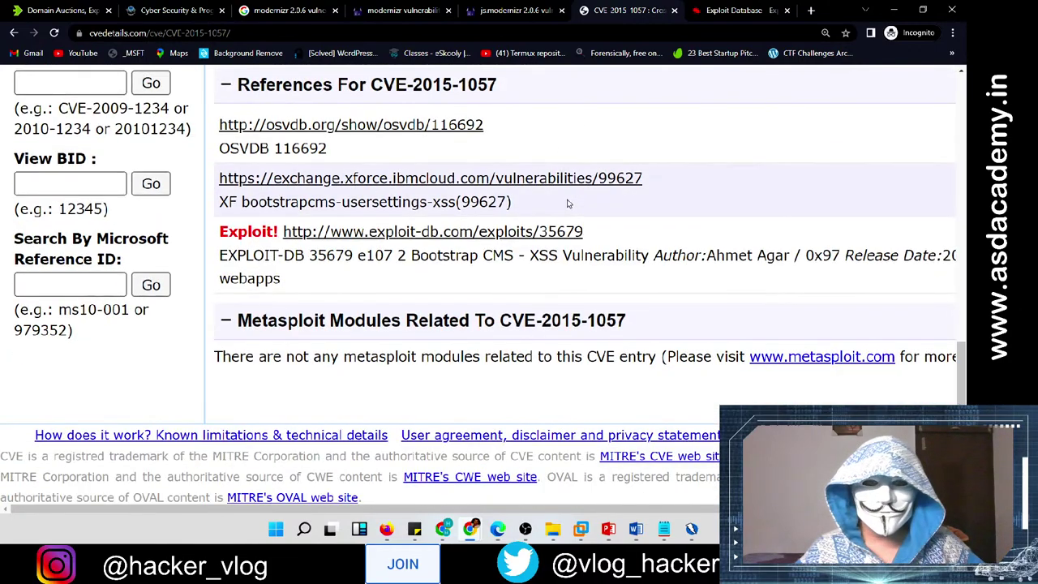
scroll(645, 272, up, 10)
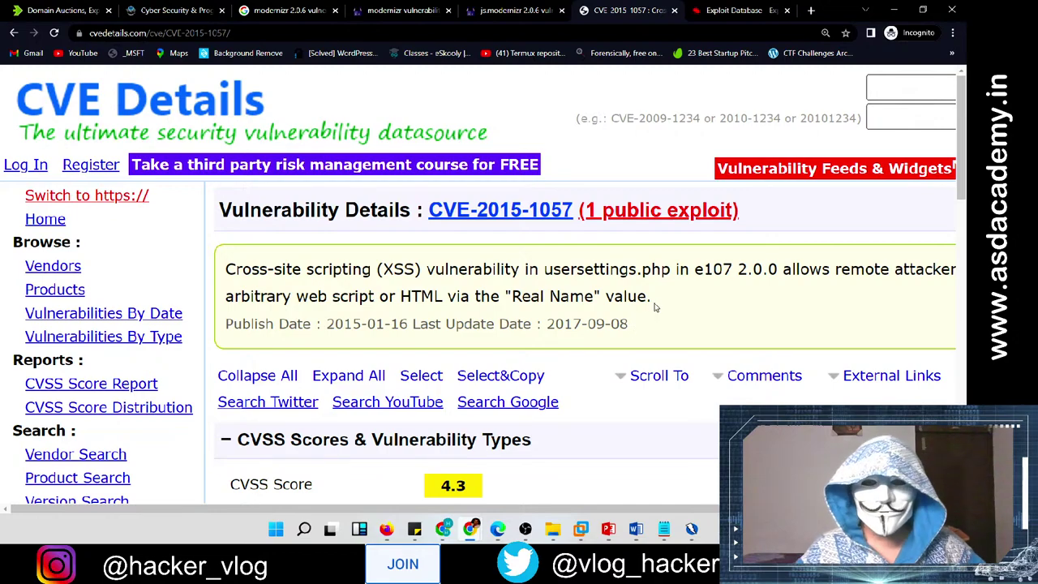
- Select the CVE-2015-1057 description and minimise Chrome to show the Word recon document
drag(655, 306, 234, 261)
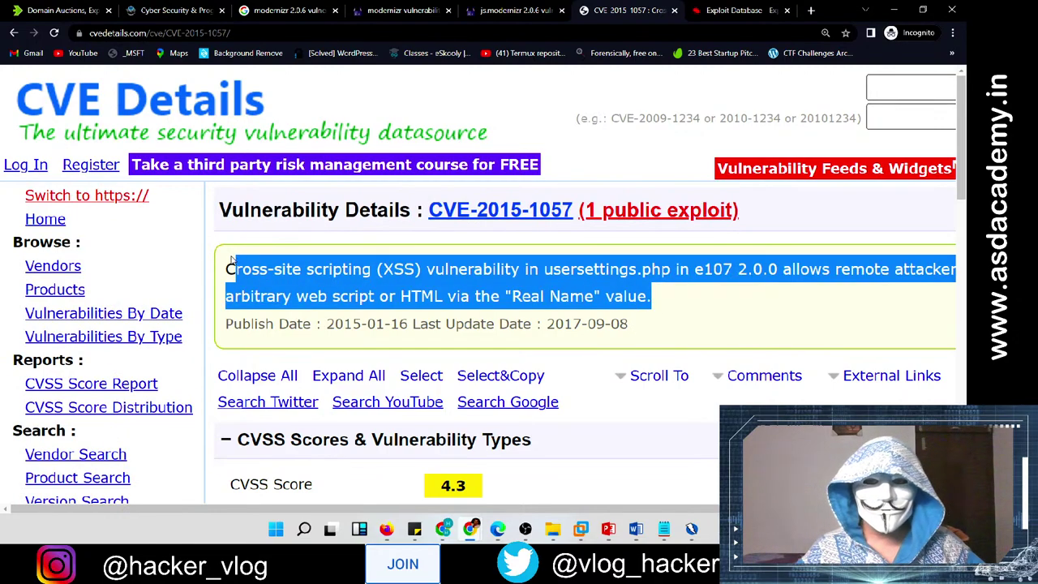
click(900, 9)
mouse_move(610, 539)
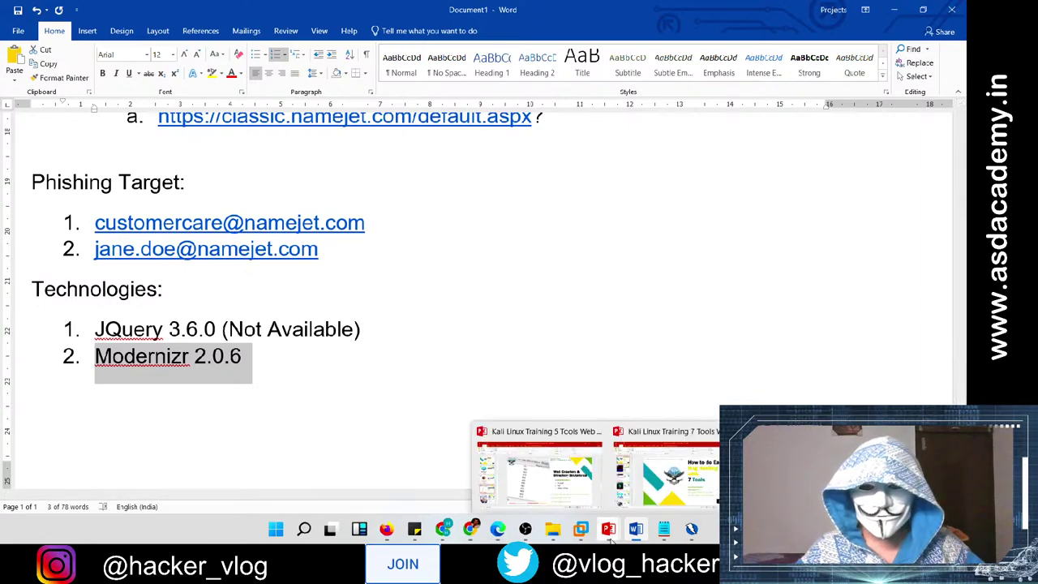
mouse_move(673, 535)
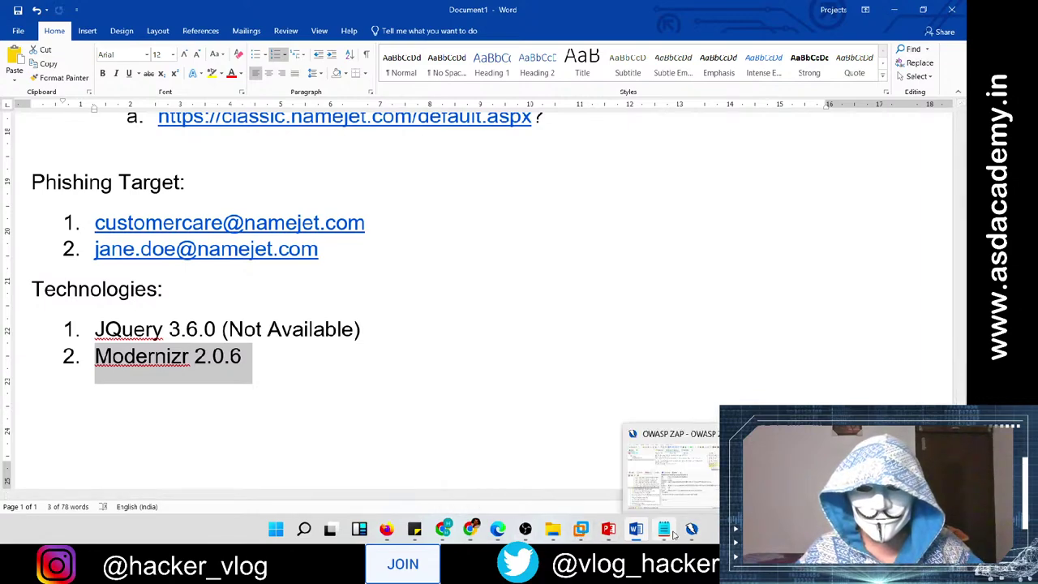
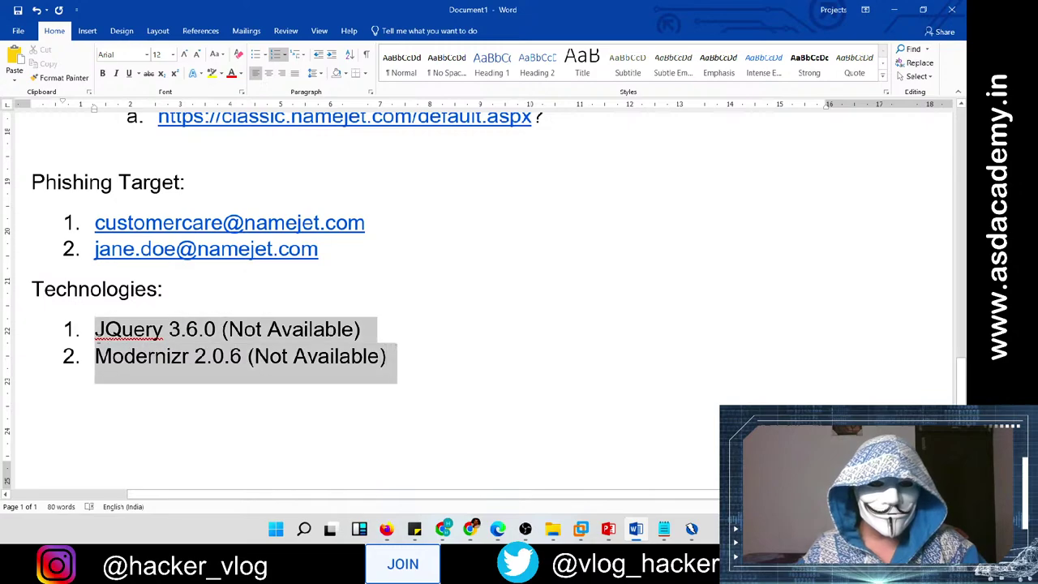
- Select the JQuery 3.6.0 and Modernizr 2.0.6 entries in the Technologies list
drag(92, 331, 92, 331)
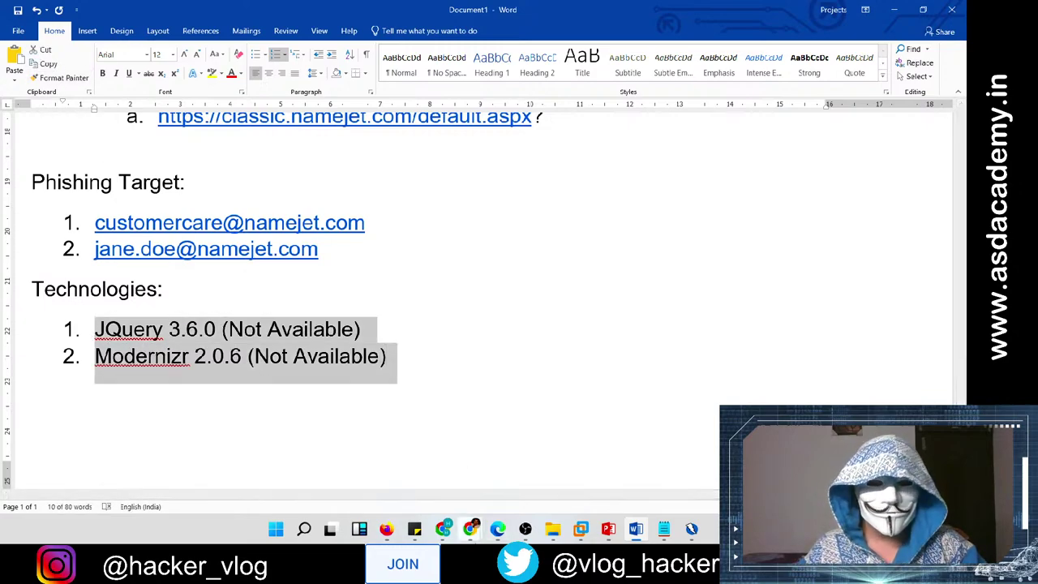
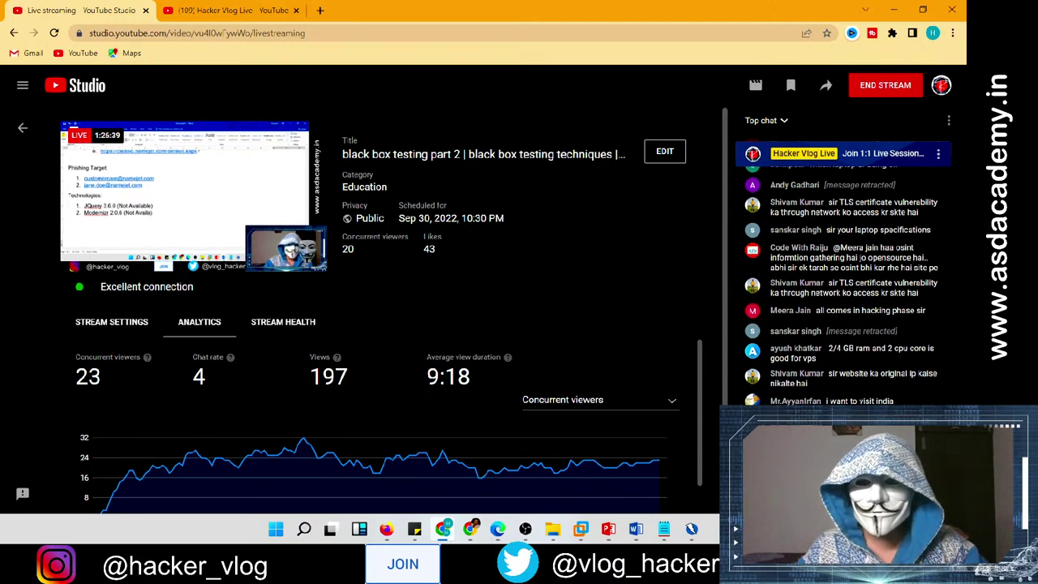
- Switch to the Hacker Vlog Live tab, then minimize Chrome to bring back the recon findings document
click(227, 10)
click(110, 8)
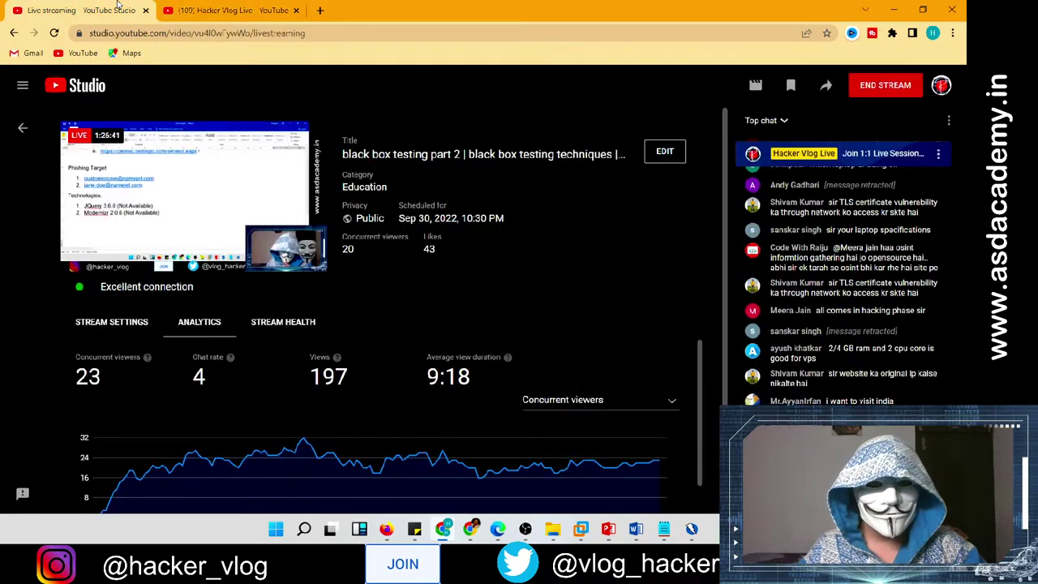
click(191, 8)
click(895, 11)
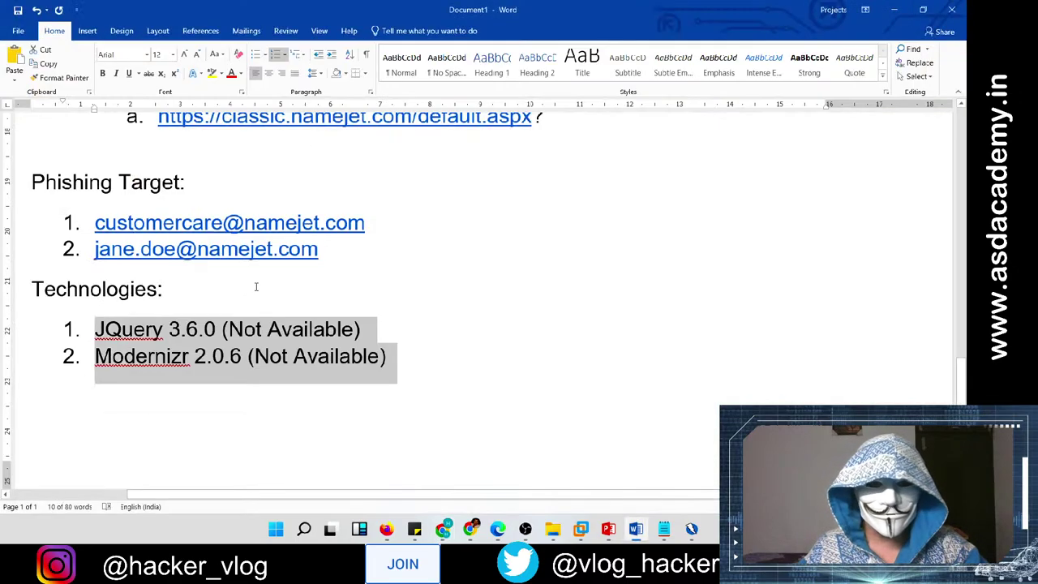
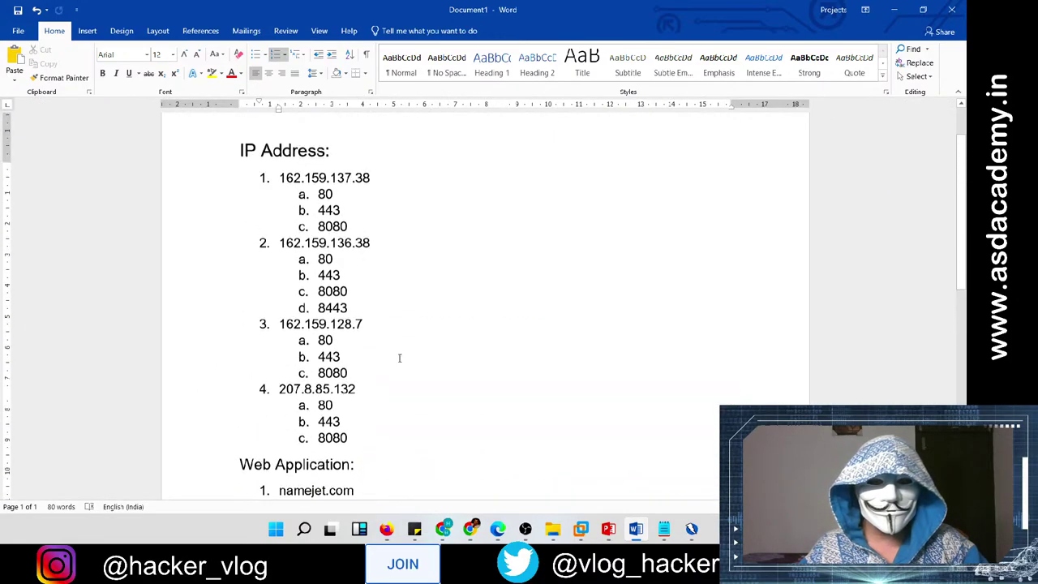
- Add a plain Box page border applied to the whole document
scroll(366, 337, down, 2)
scroll(366, 337, down, 9)
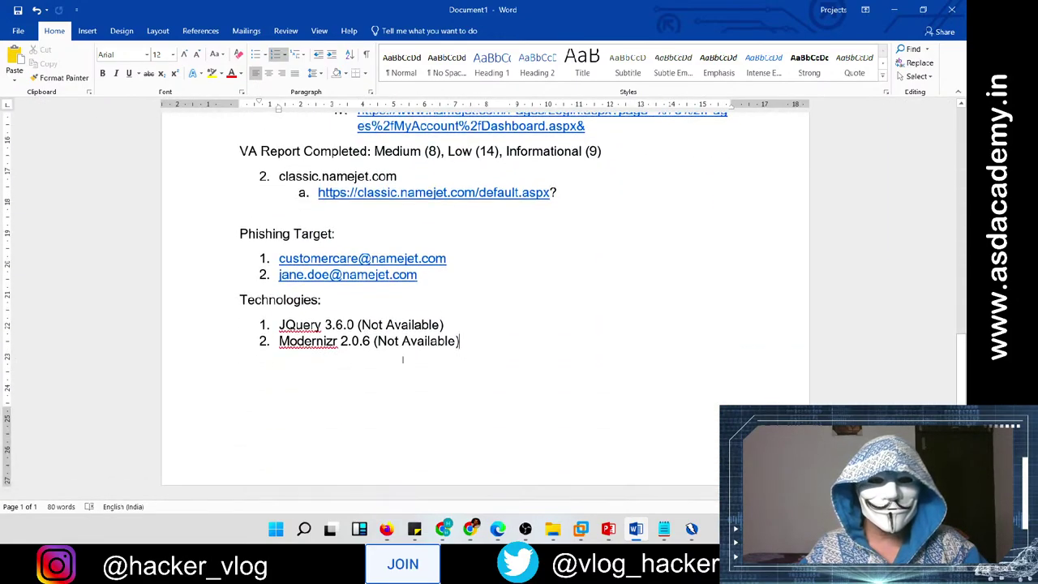
click(21, 30)
click(21, 21)
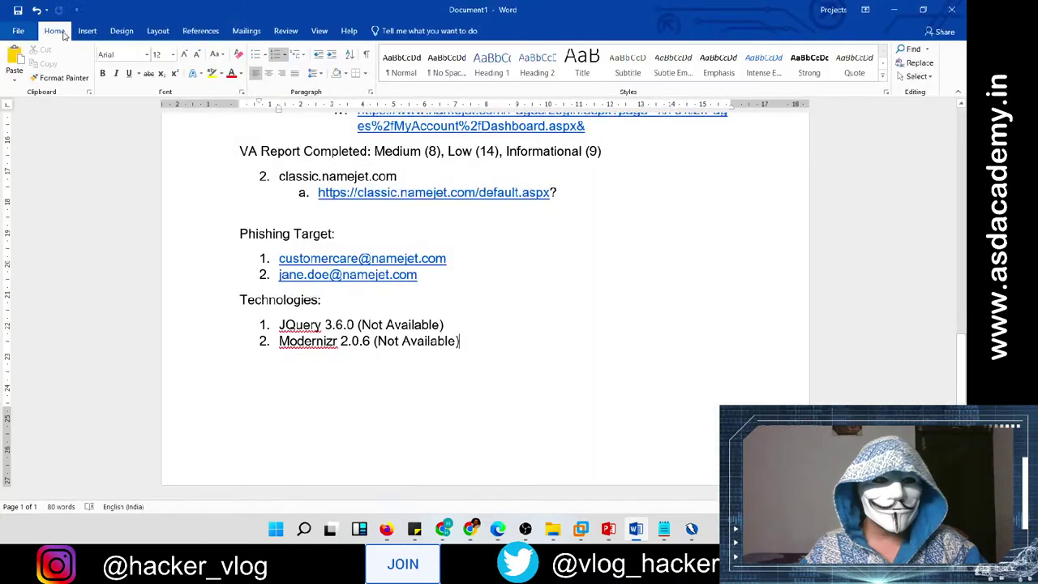
click(200, 30)
click(158, 31)
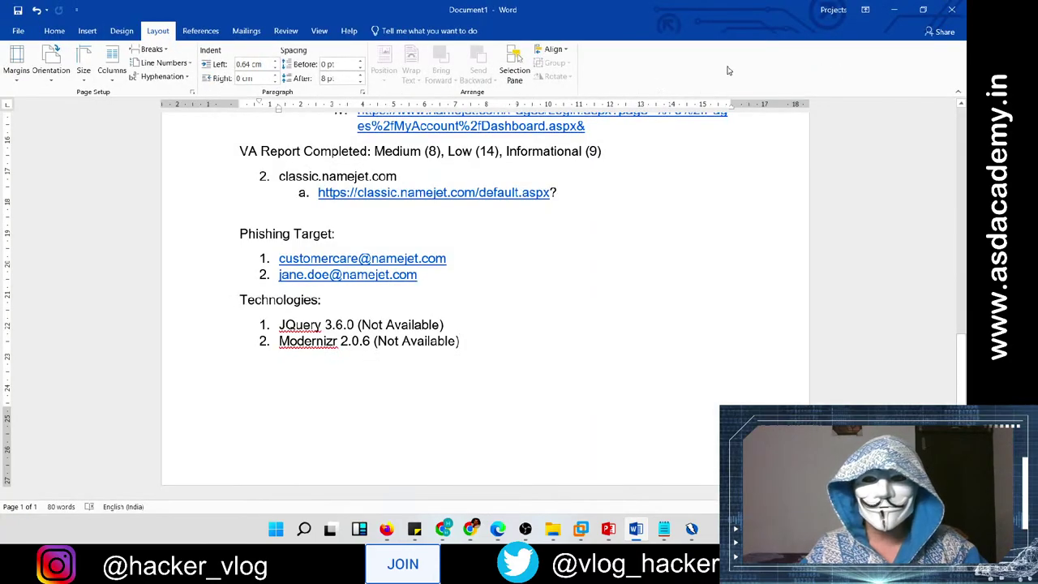
click(121, 32)
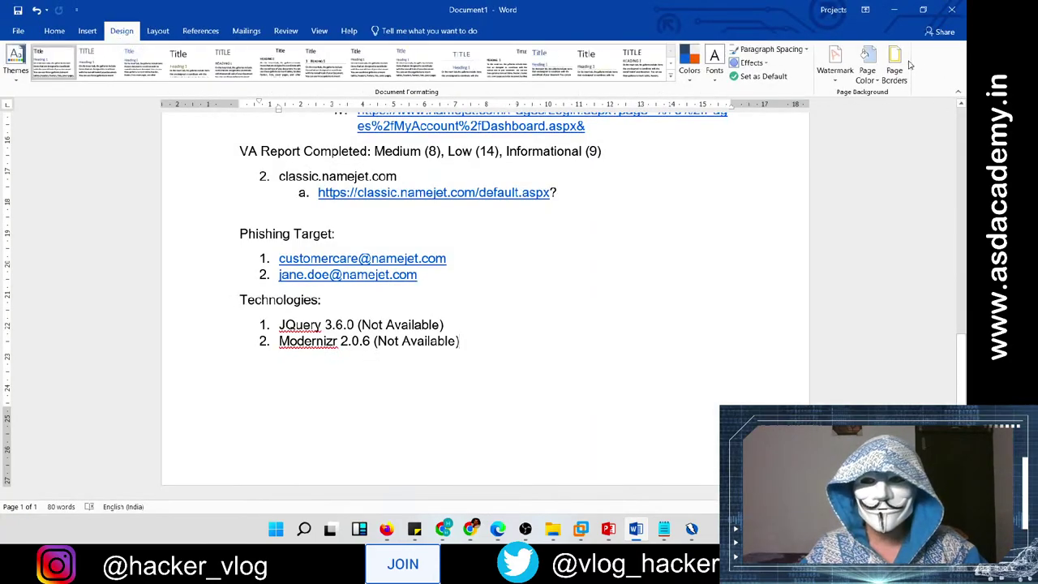
click(906, 65)
click(318, 211)
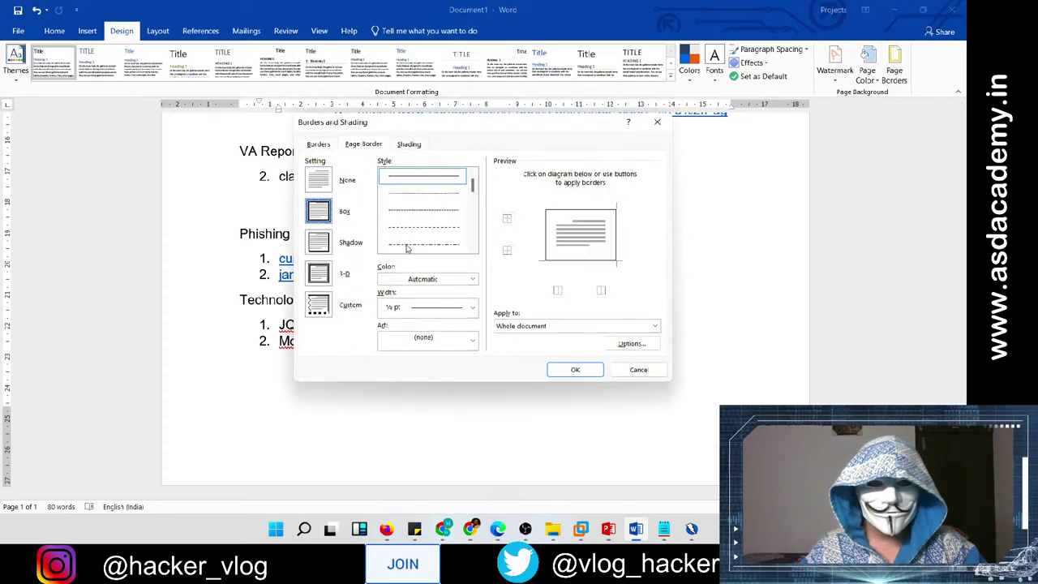
click(598, 374)
- Bring up the Built-in cover page gallery from the Insert ribbon
scroll(599, 335, up, 10)
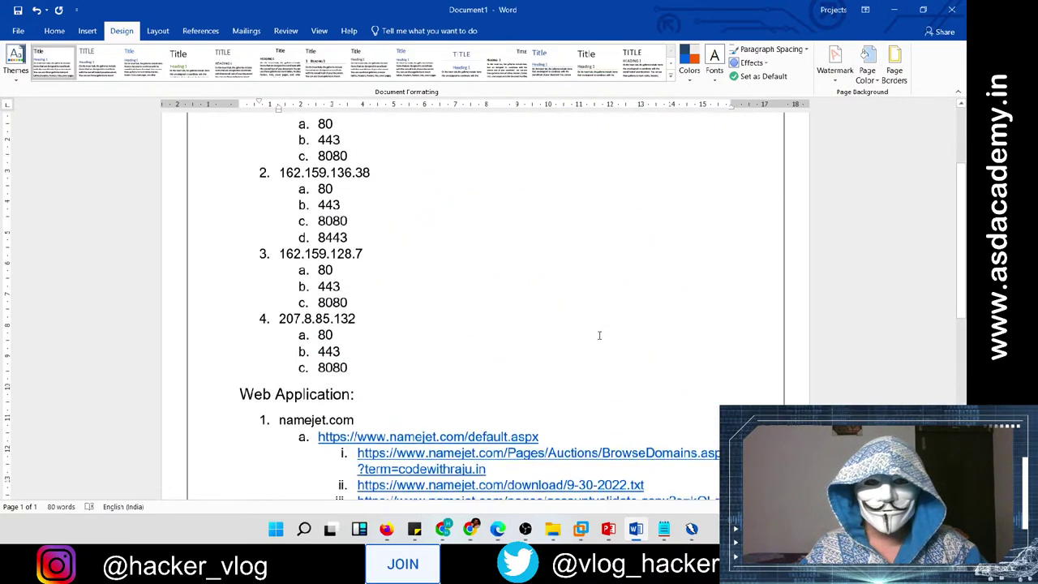
scroll(600, 335, up, 3)
click(87, 31)
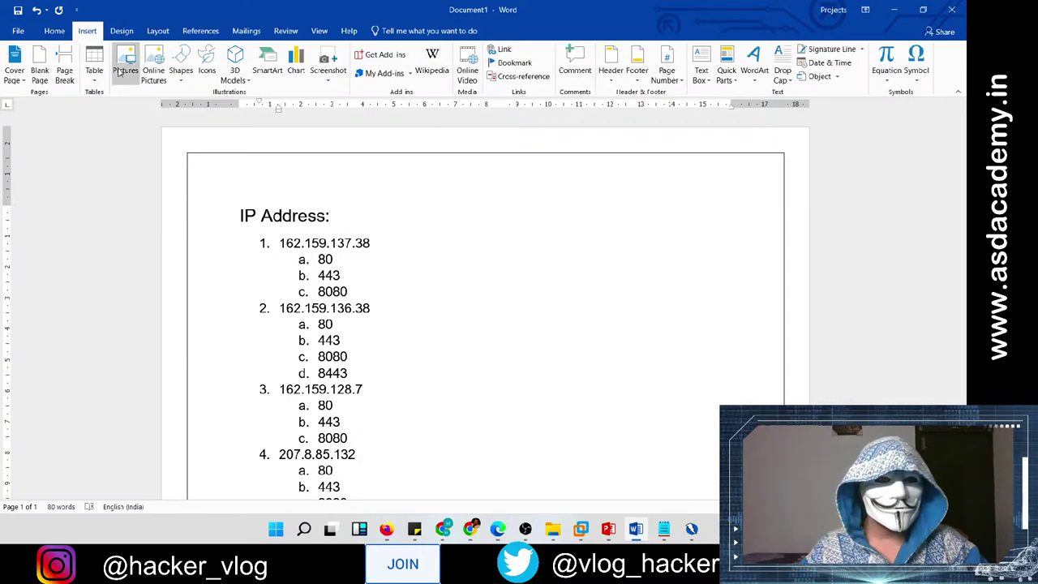
click(14, 68)
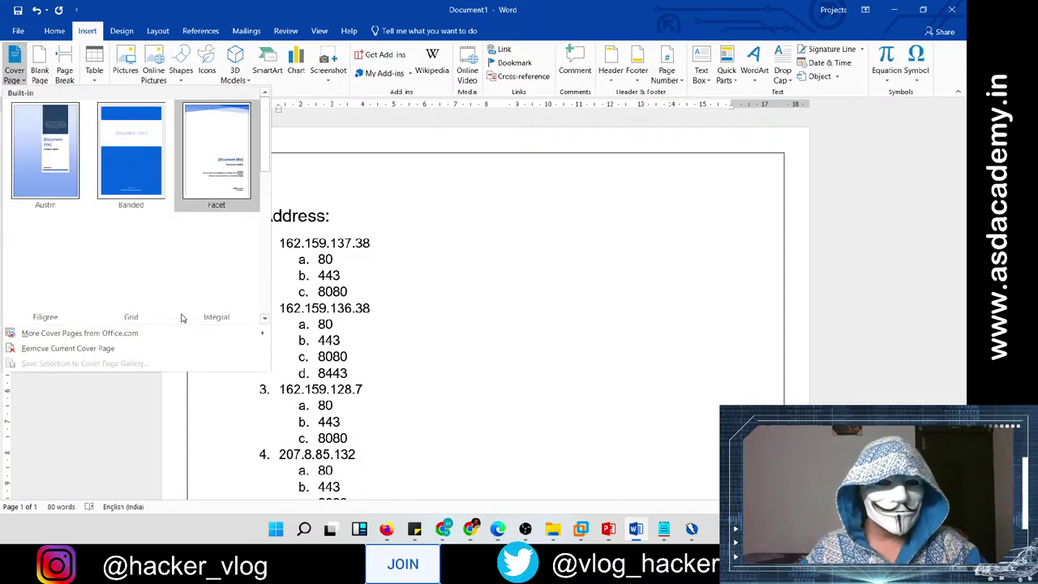
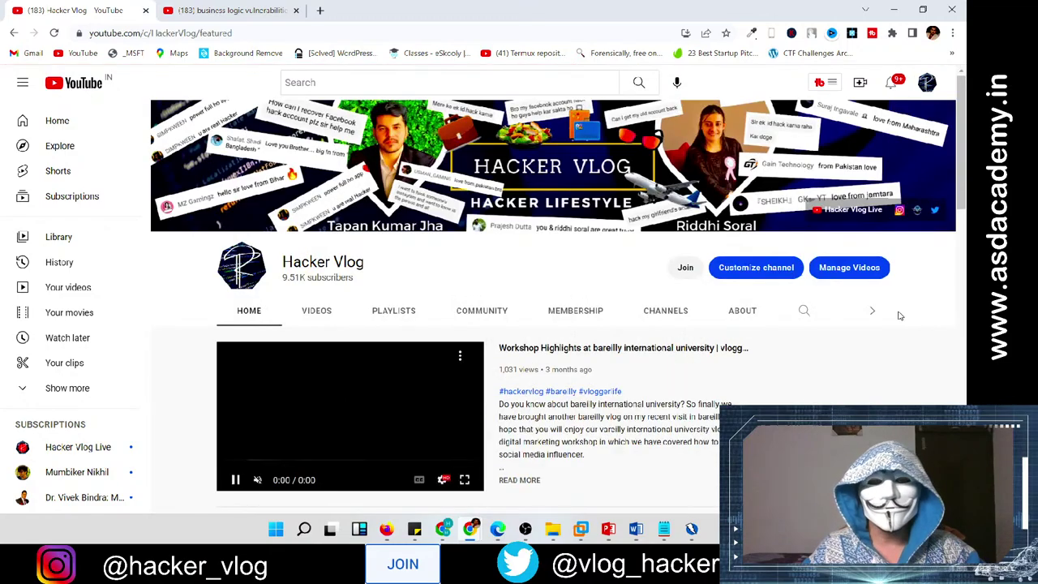
- Browse the Hacker Vlog channel's Uploads and Popular uploads carousels for more videos
scroll(644, 262, down, 5)
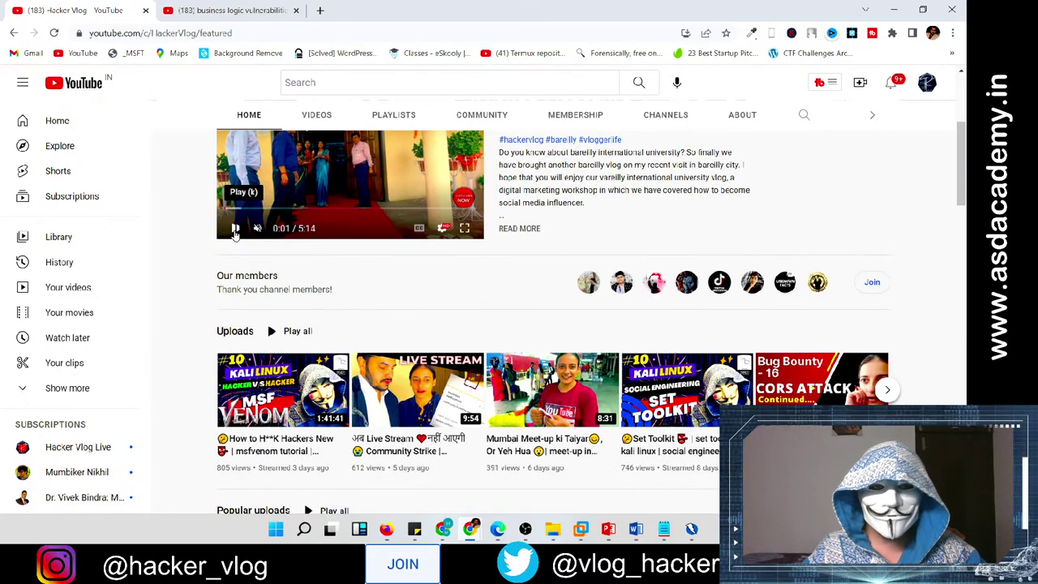
scroll(671, 318, down, 4)
scroll(672, 318, up, 2)
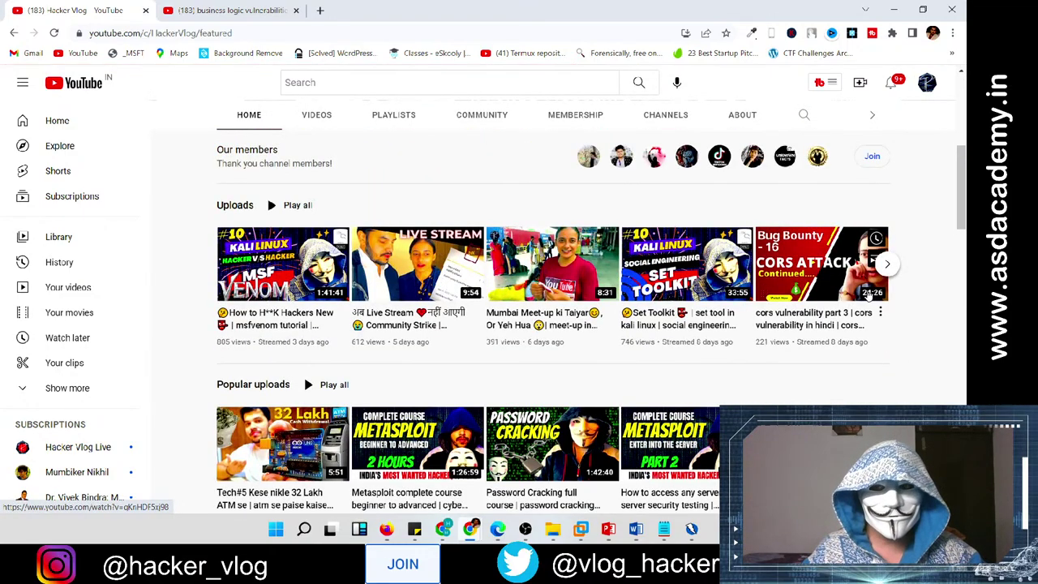
click(890, 266)
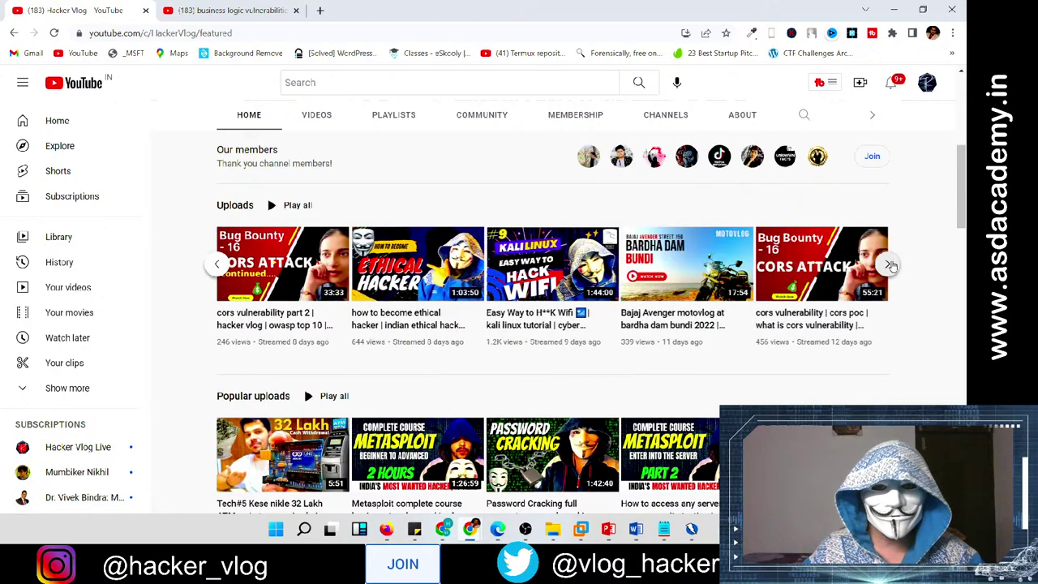
click(889, 265)
scroll(837, 264, down, 4)
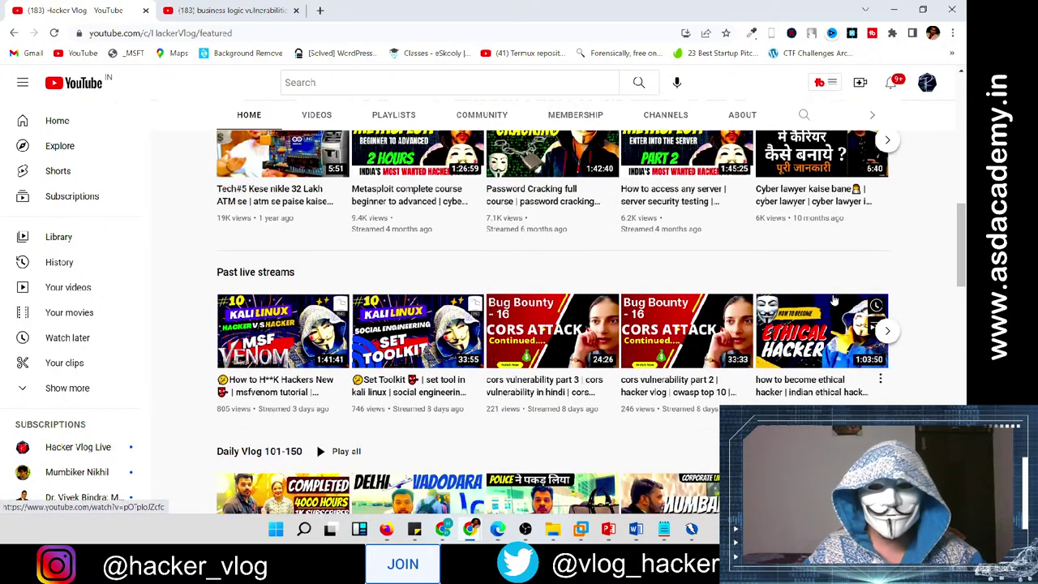
scroll(837, 264, up, 2)
click(887, 265)
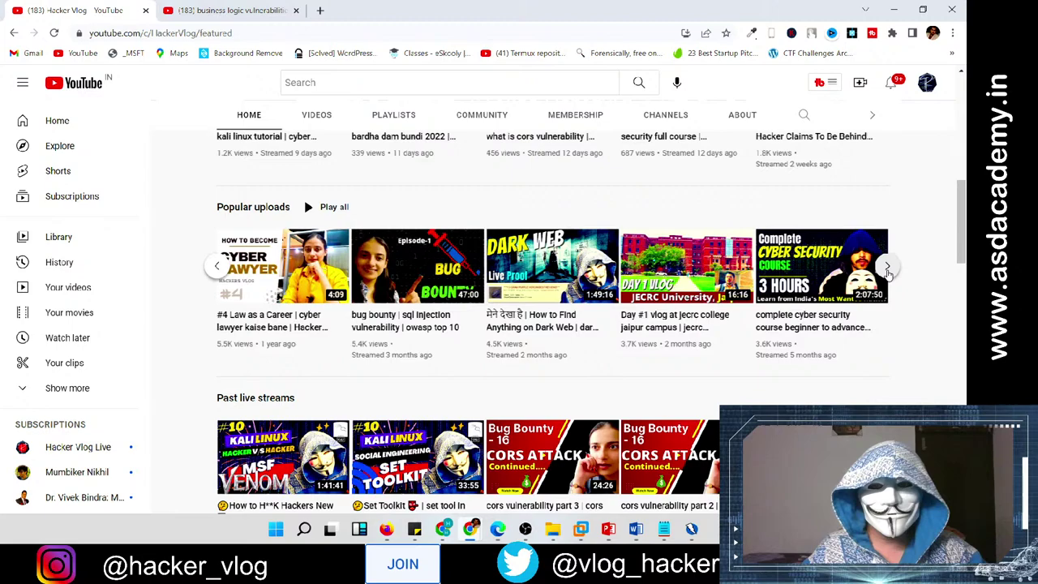
- Open the Dark Web video in a new tab, then close it and the business logic video tab
middle_click(552, 291)
click(358, 11)
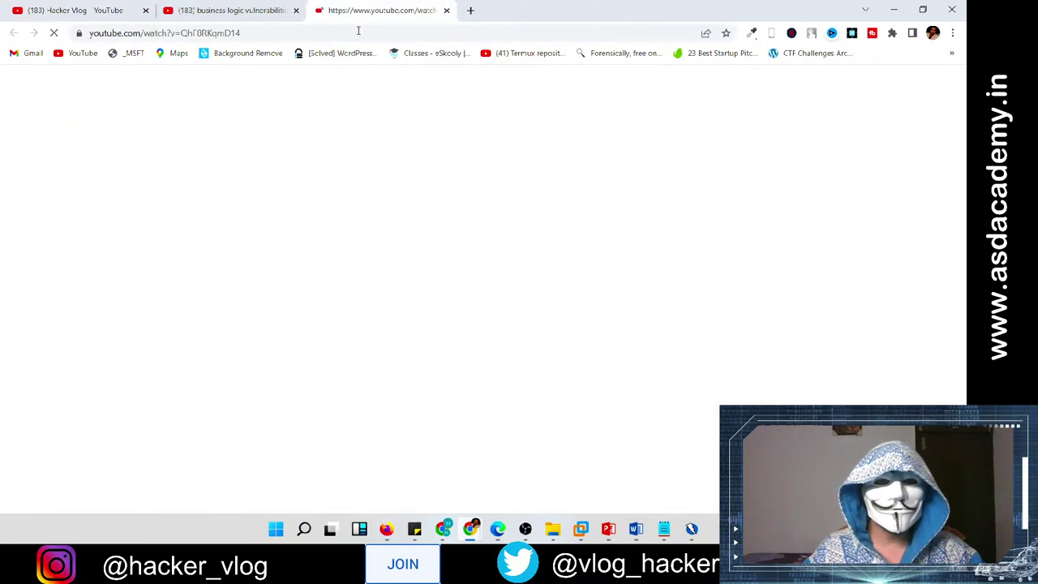
click(357, 31)
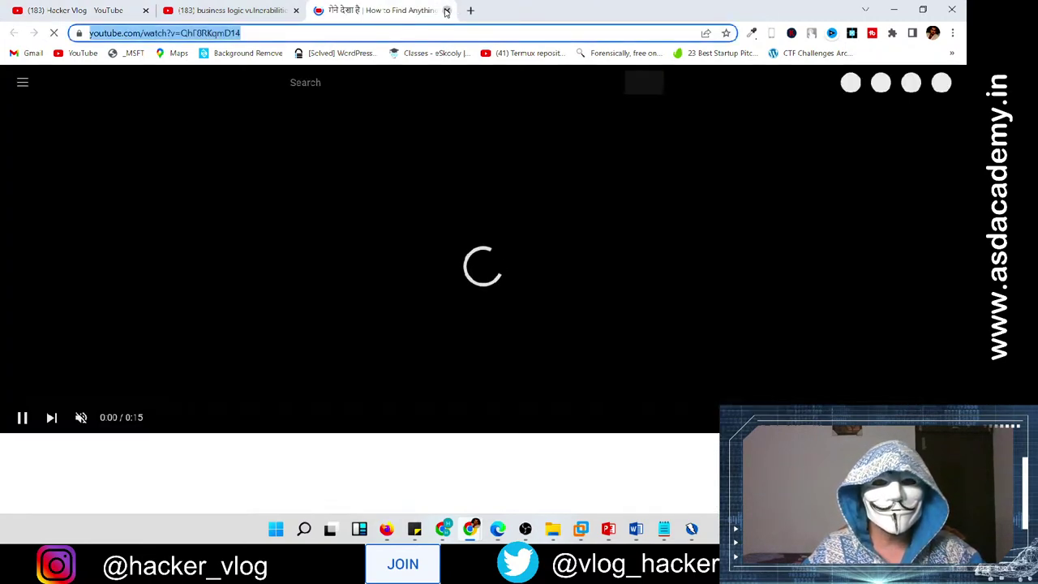
click(446, 11)
click(81, 9)
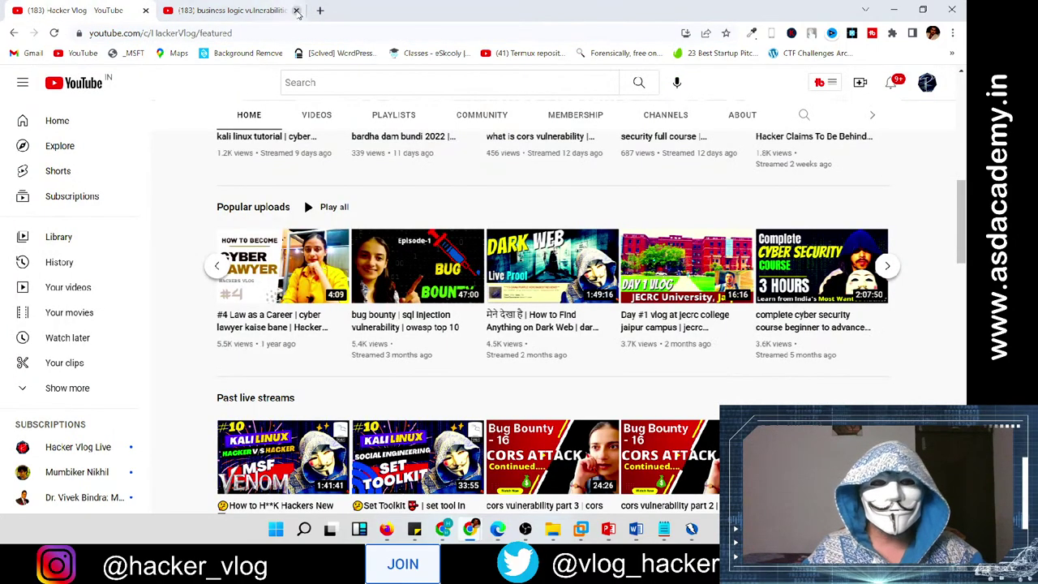
click(268, 7)
click(296, 10)
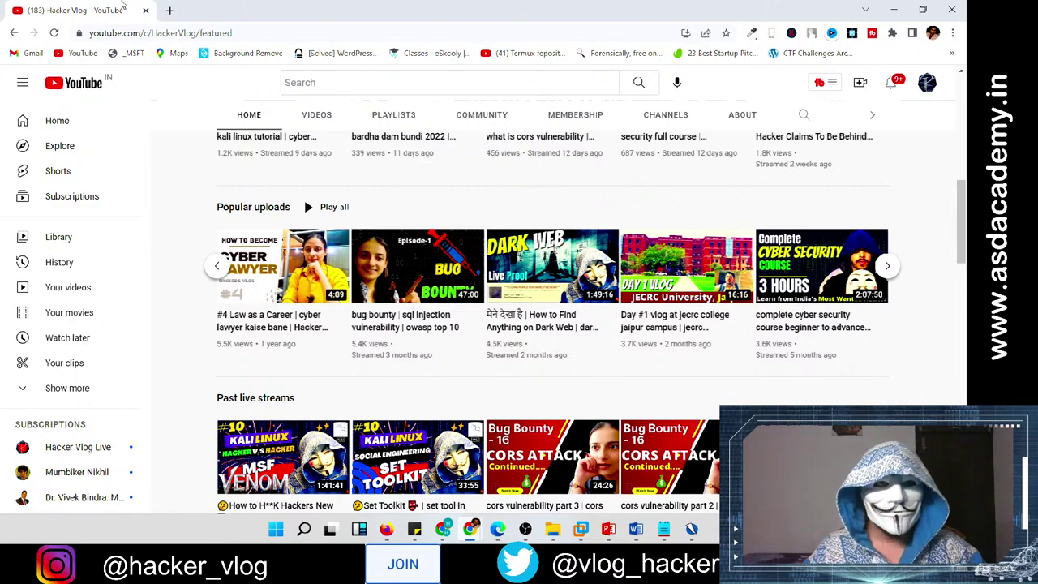
click(445, 537)
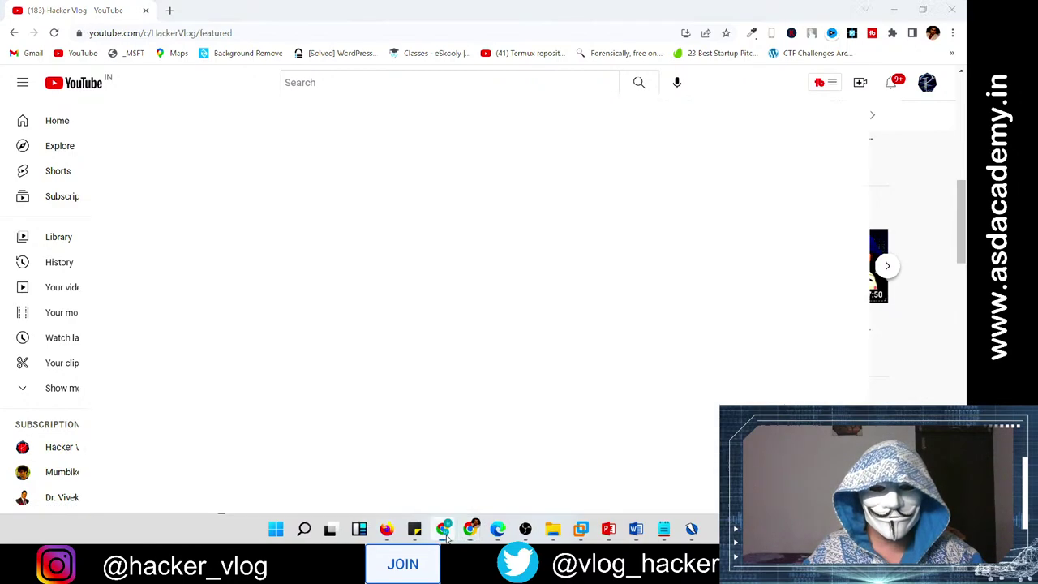
click(77, 9)
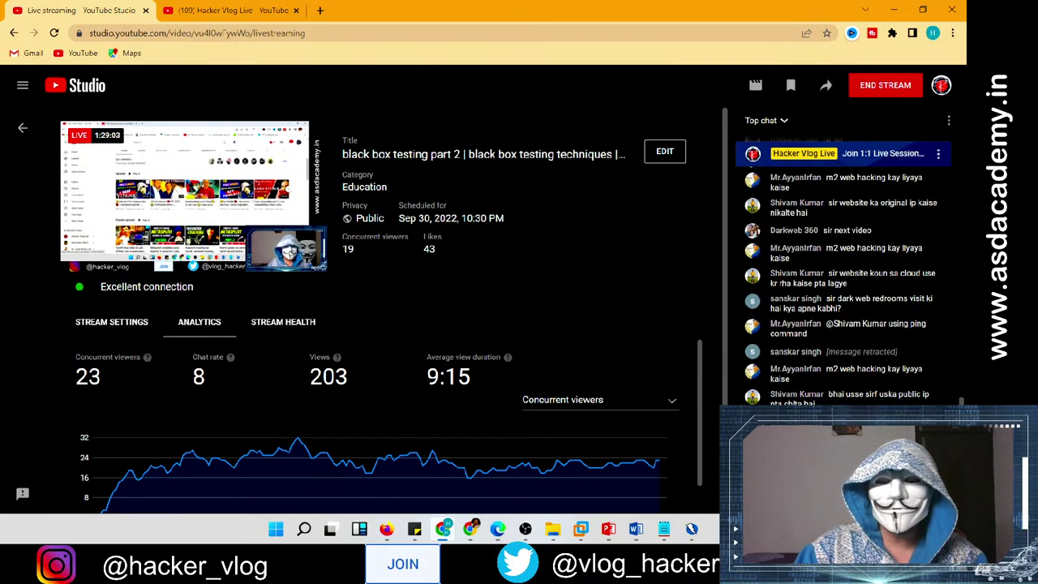
click(204, 6)
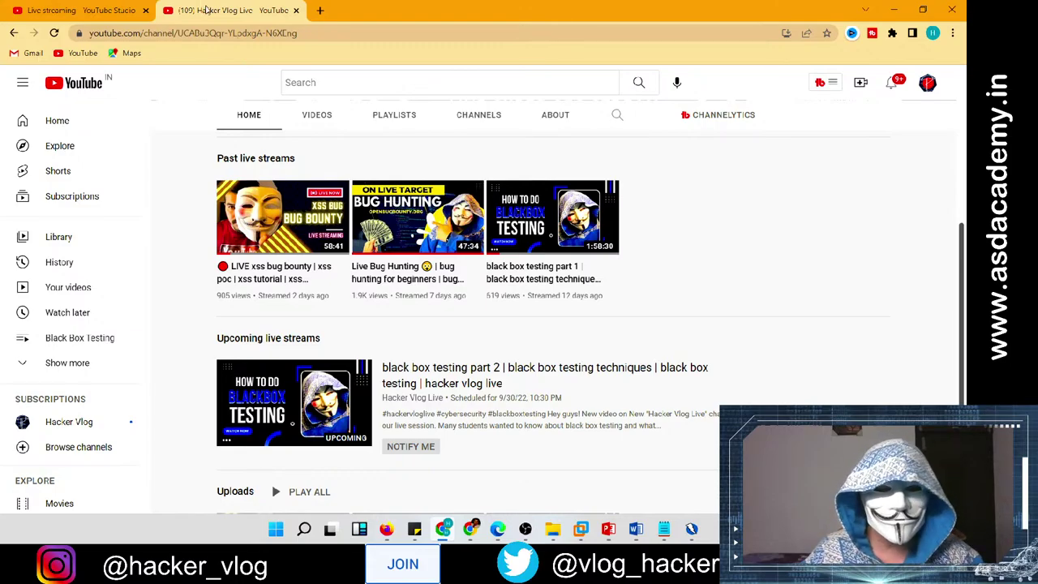
- Hide the live-stream window and move the Uploads row back to newer videos
click(897, 5)
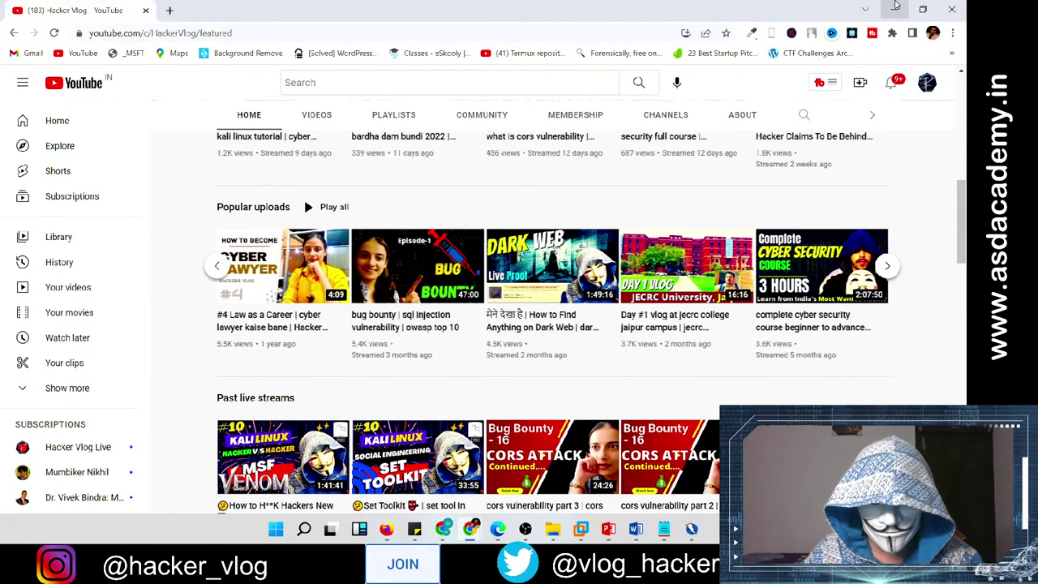
scroll(395, 268, down, 2)
scroll(394, 263, up, 4)
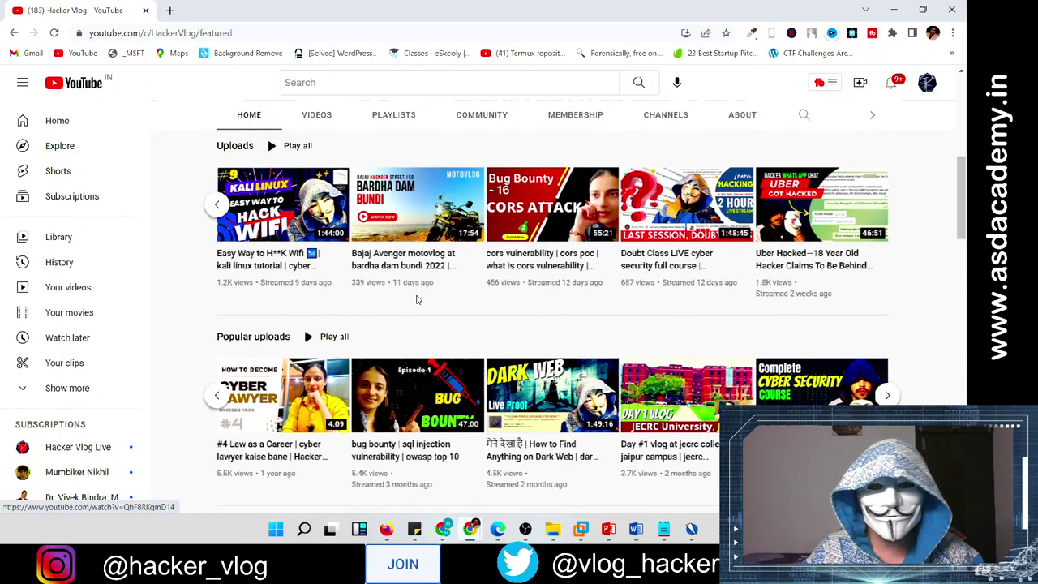
scroll(365, 308, up, 2)
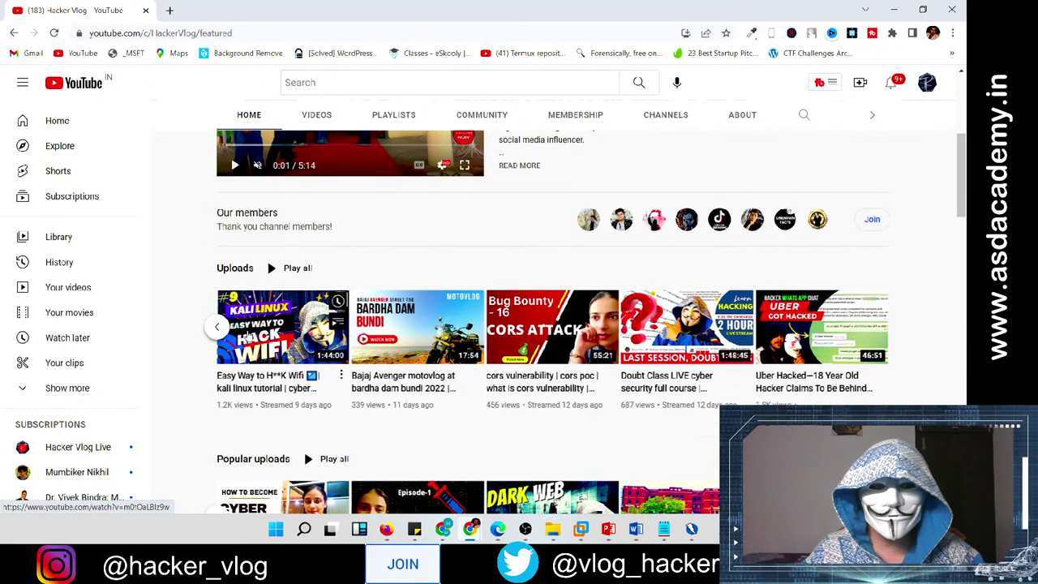
click(217, 327)
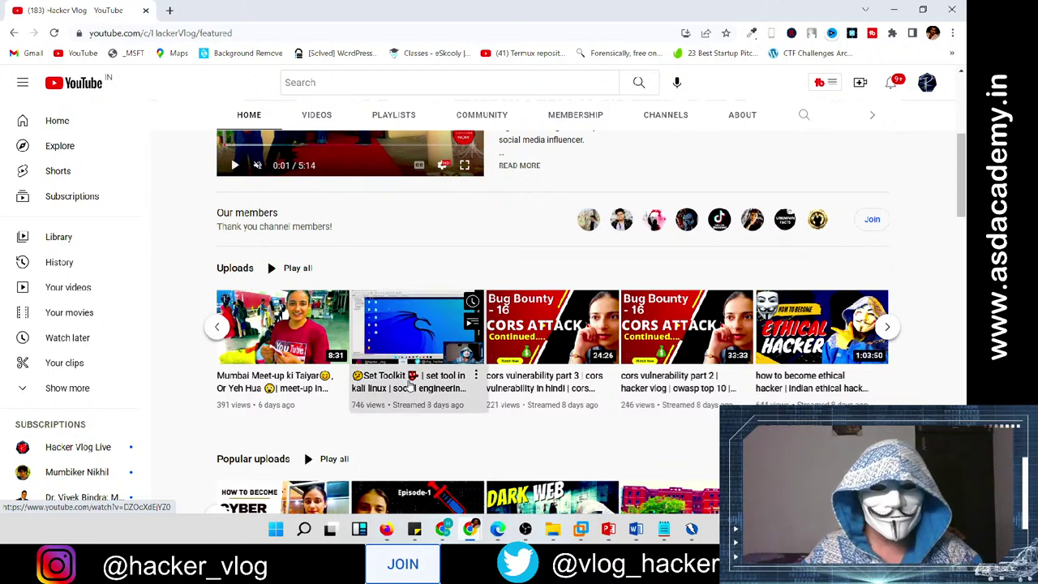
- Open the Set Toolkit video in a new tab, check the live-streaming dashboard, and minimize the live window
middle_click(412, 386)
click(219, 10)
click(219, 34)
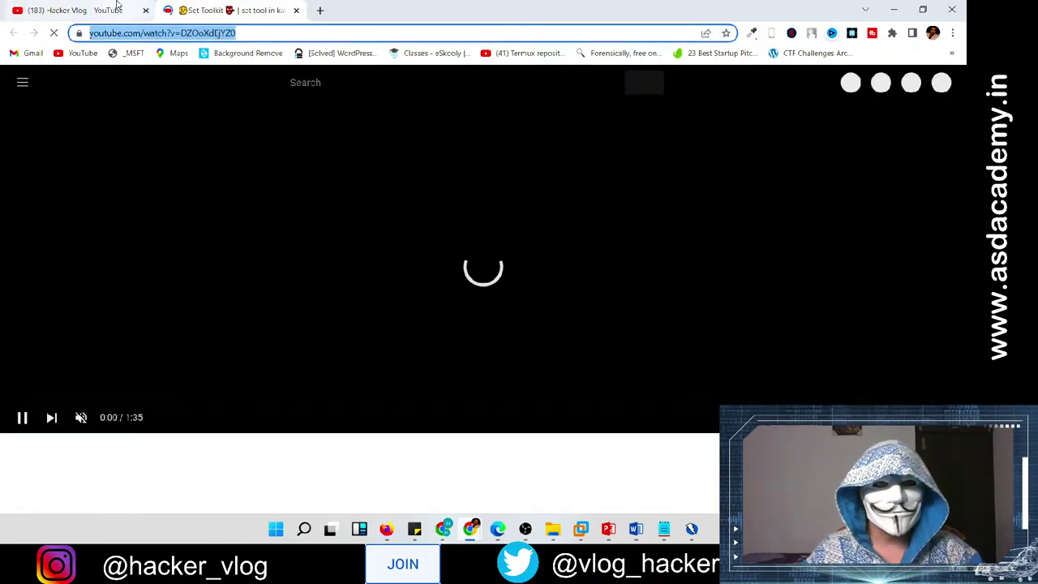
click(116, 8)
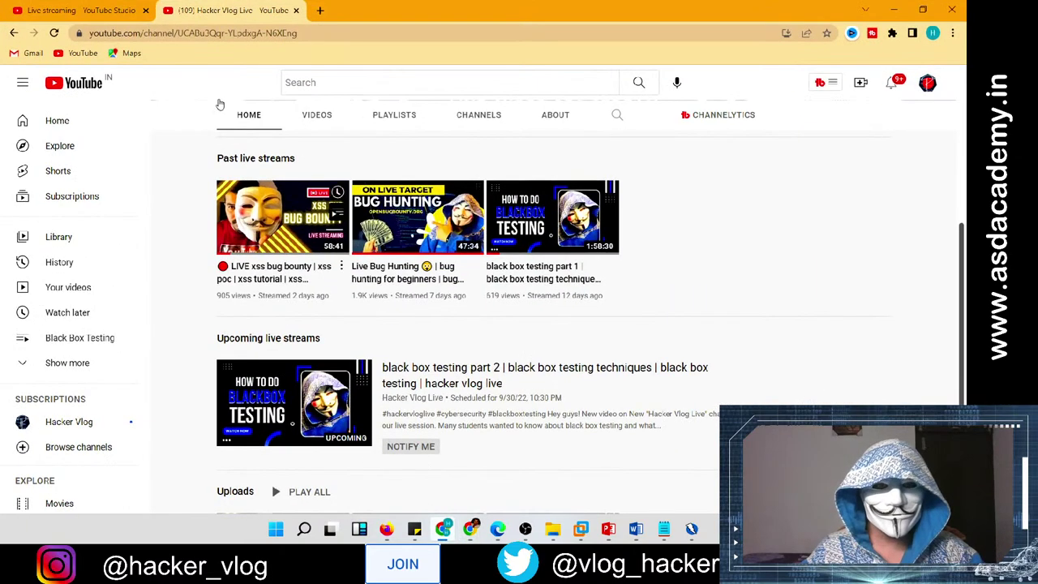
click(89, 9)
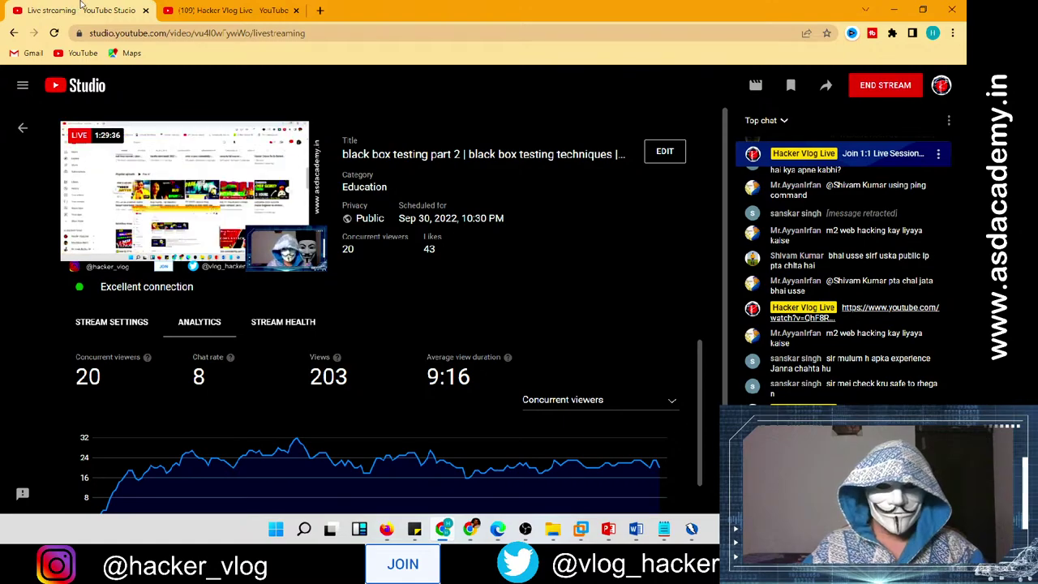
key(ctrl+Tab)
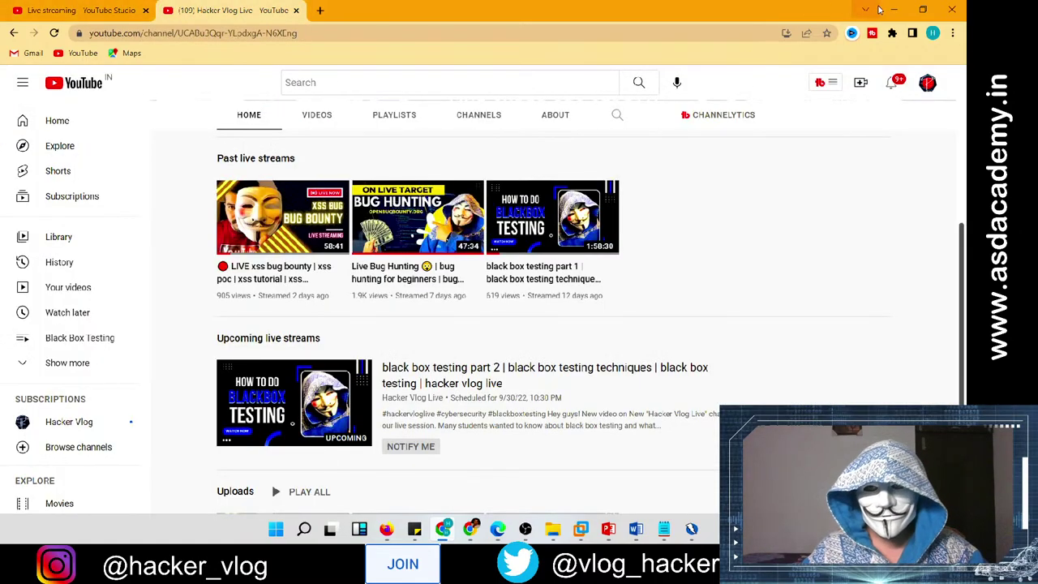
click(893, 9)
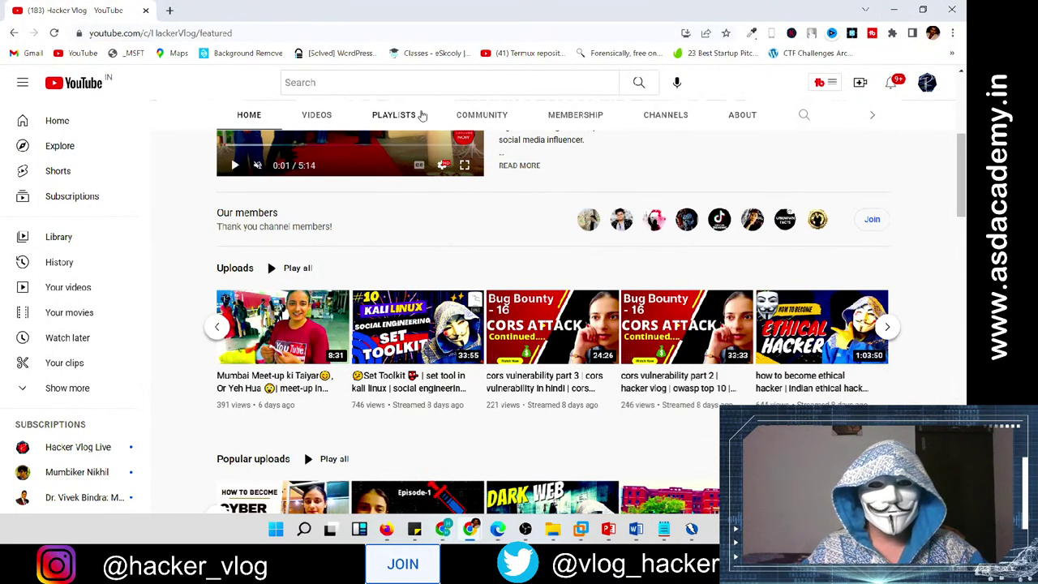
- Open the Kali Linux playlist from the channel's Playlists, close it, and minimize the browser
click(393, 114)
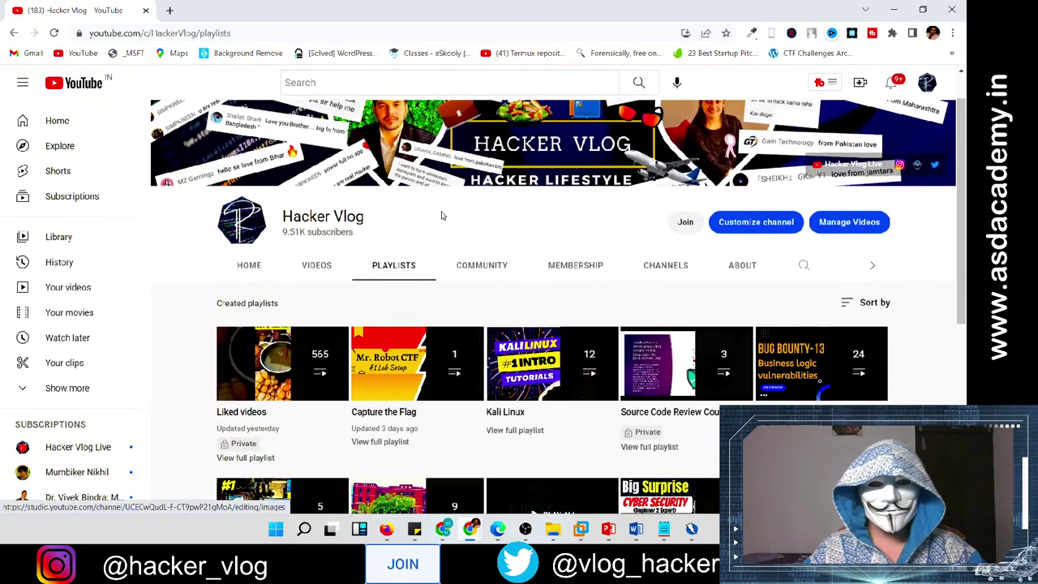
scroll(487, 215, down, 3)
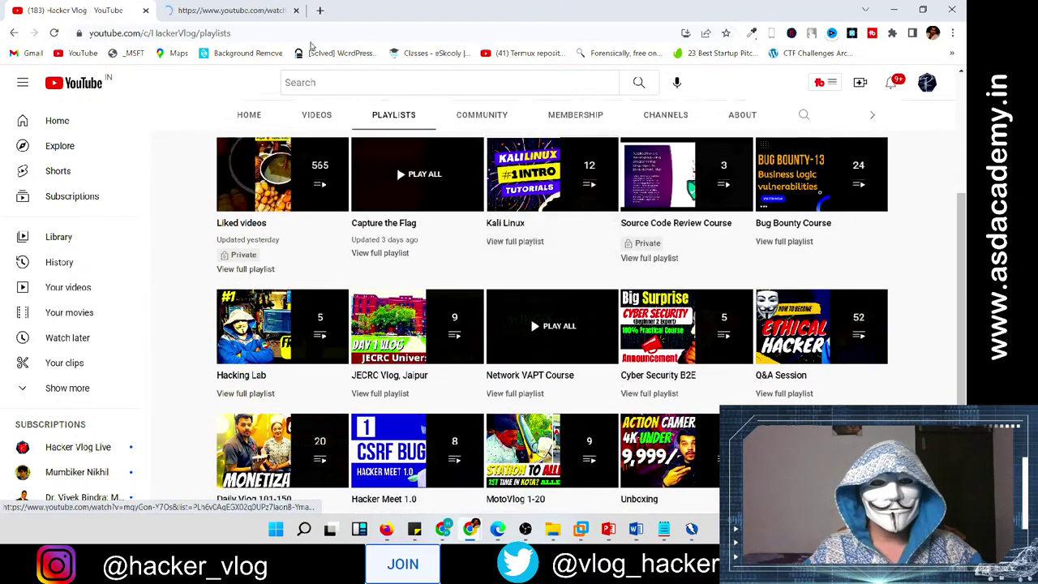
ctrl+shift+click(558, 210)
click(212, 33)
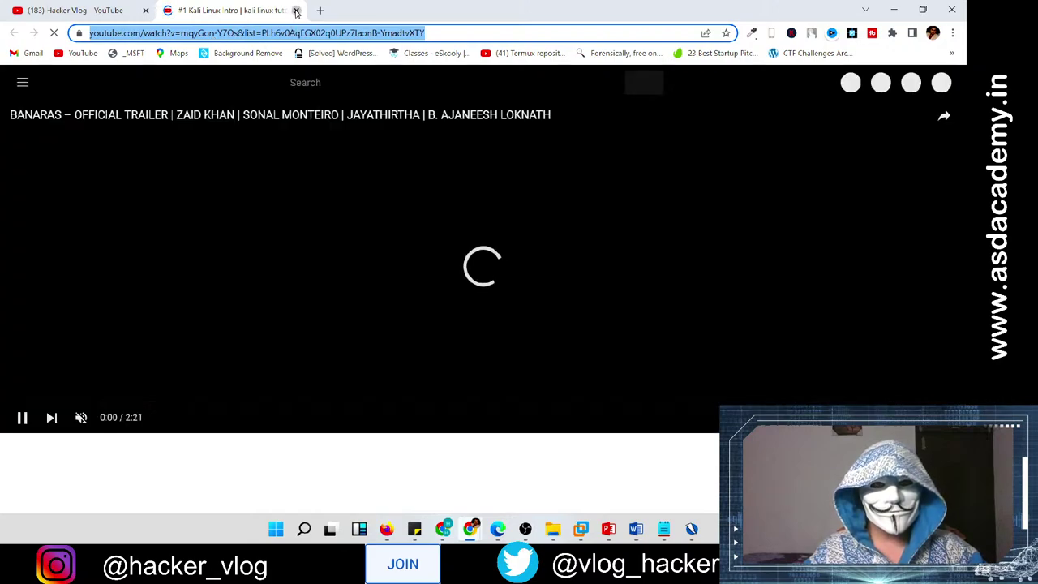
click(296, 10)
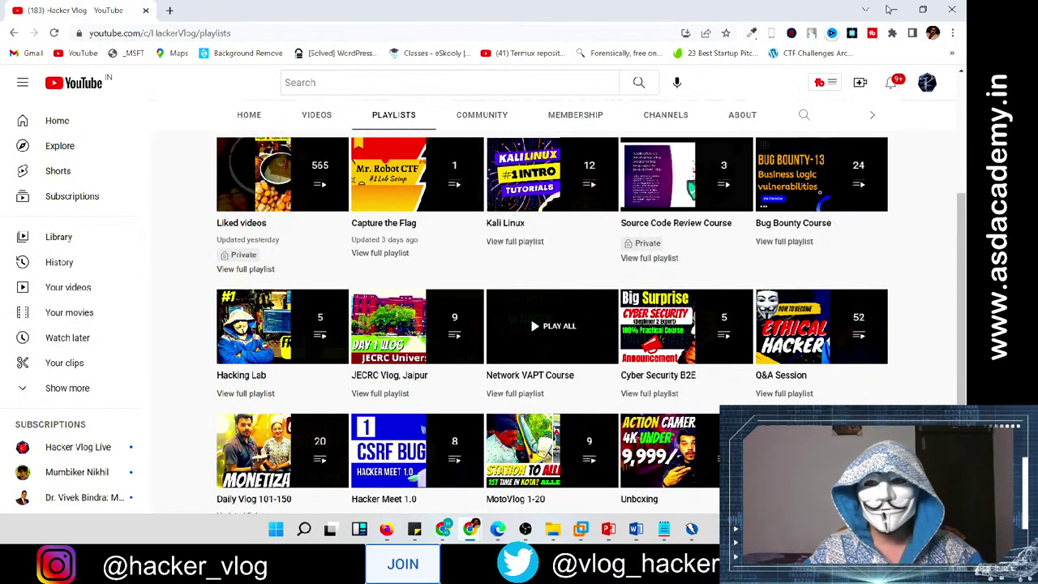
click(894, 10)
- Review the YouTube Studio live-streaming dashboard and Hacker Vlog Live page, then bring Word's Document1 forward
click(471, 529)
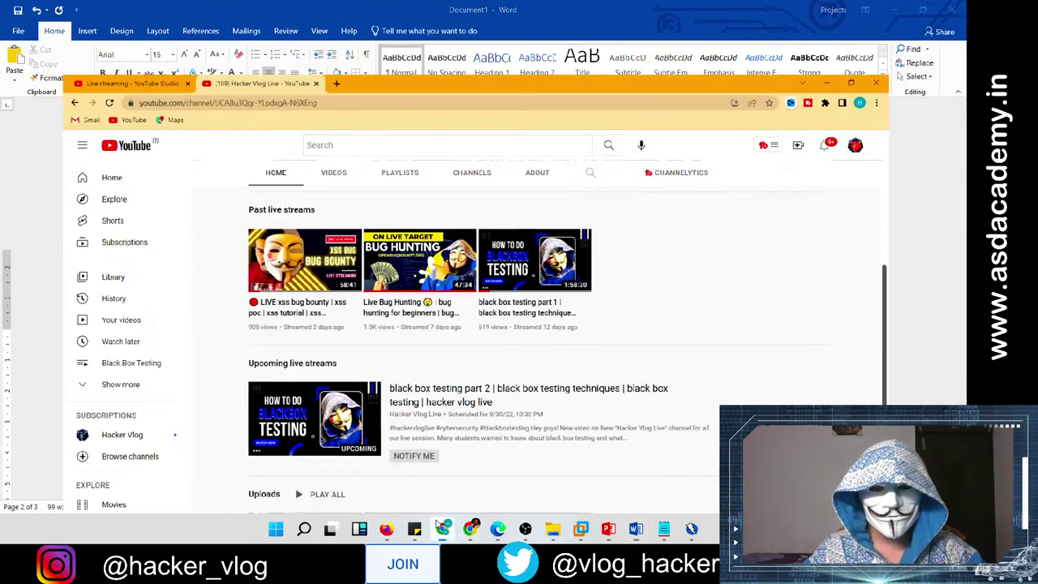
click(73, 9)
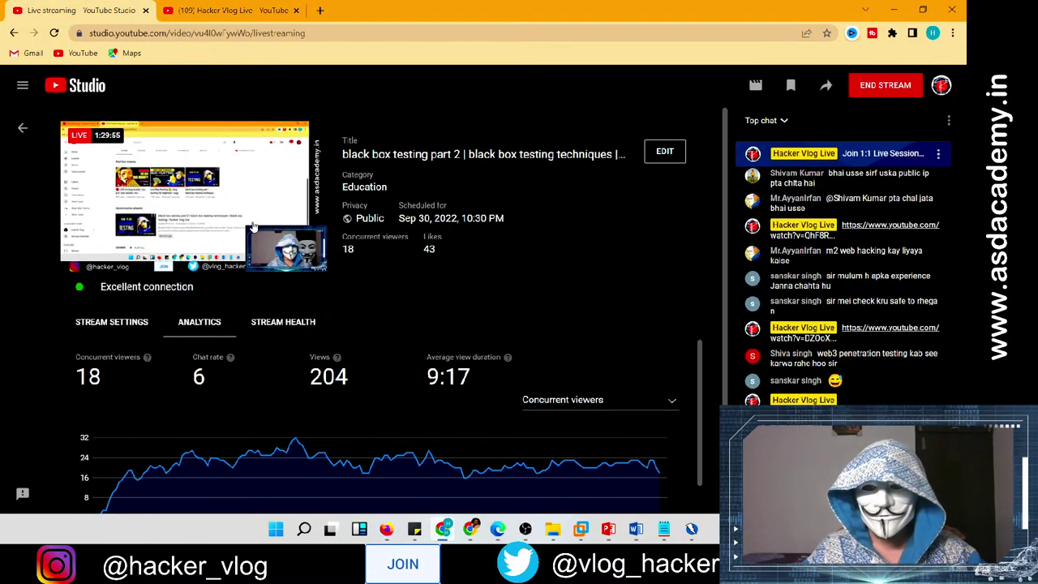
click(210, 9)
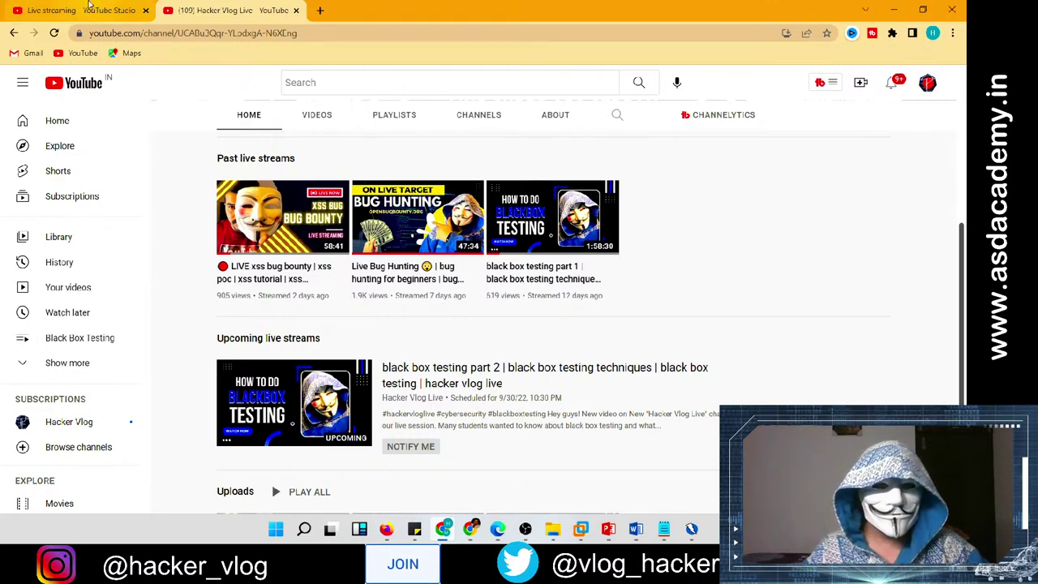
mouse_move(89, 4)
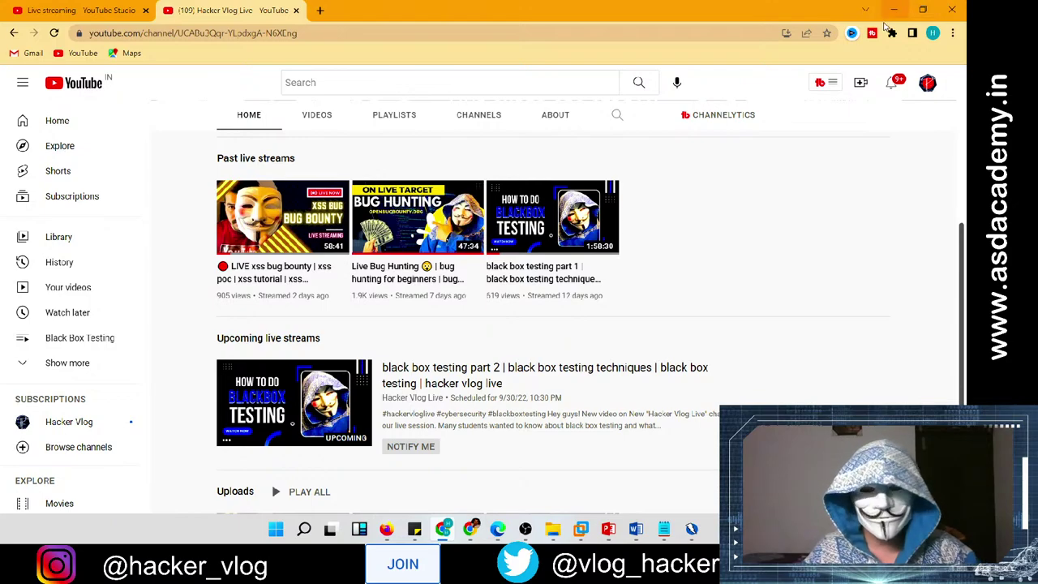
click(635, 529)
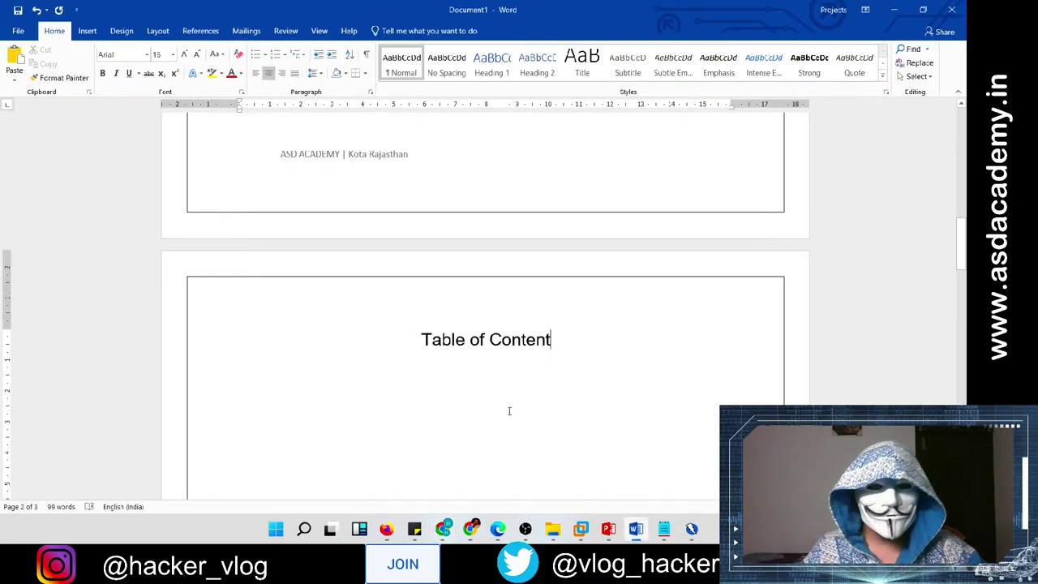
- Add left-aligned numbered entries '1. IP Address' and '2. Website' under Table of Content
scroll(509, 411, down, 3)
scroll(498, 375, up, 3)
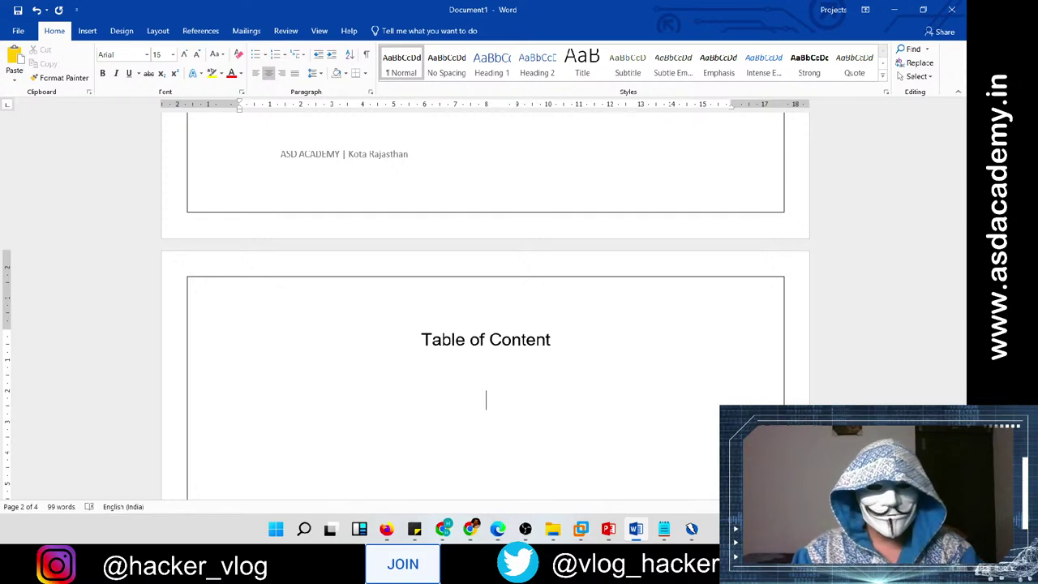
click(255, 74)
text(1. IP A)
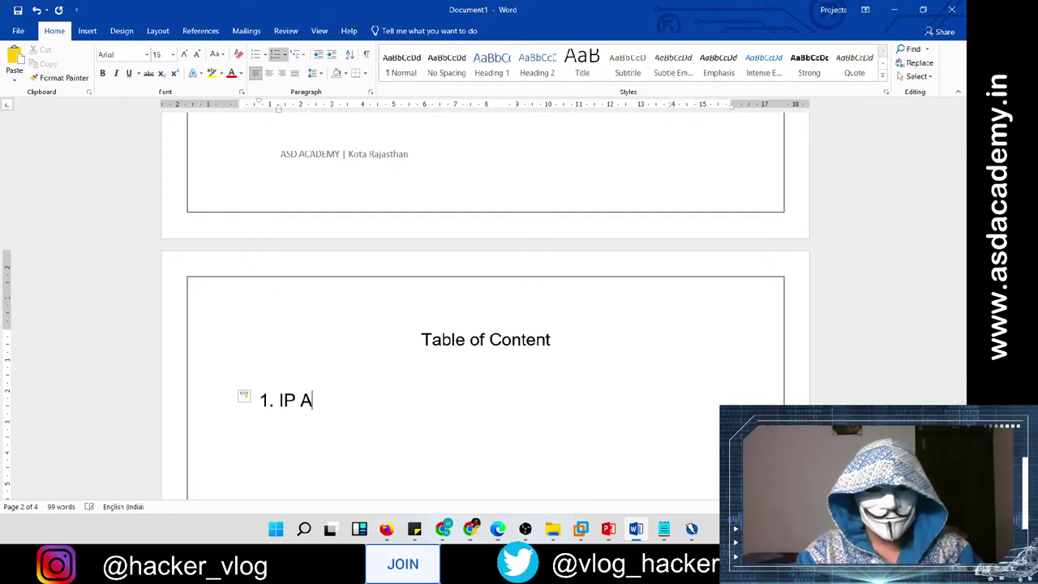
text(ddress)
key(Return)
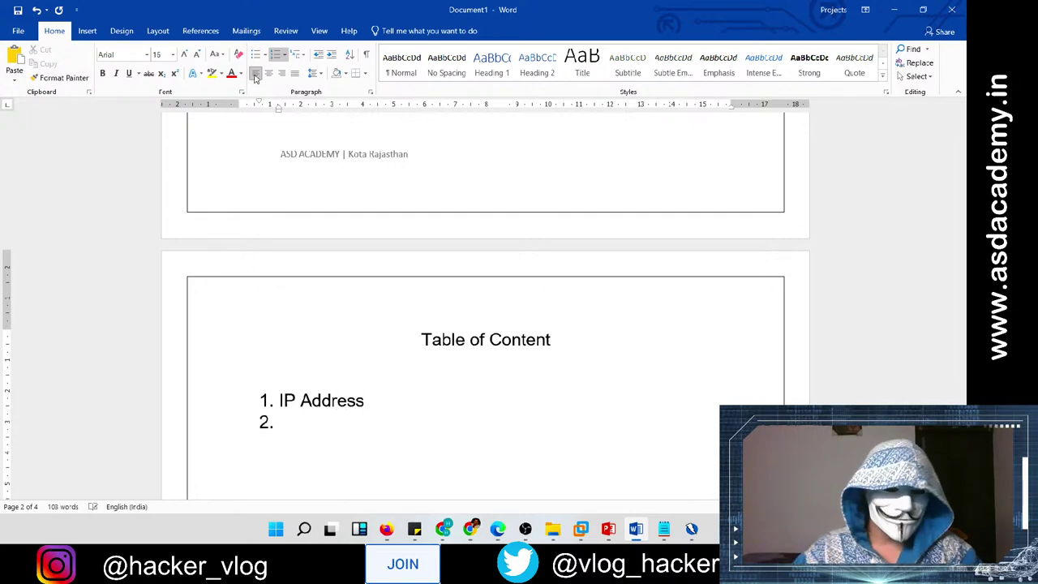
text(Website)
key(Return)
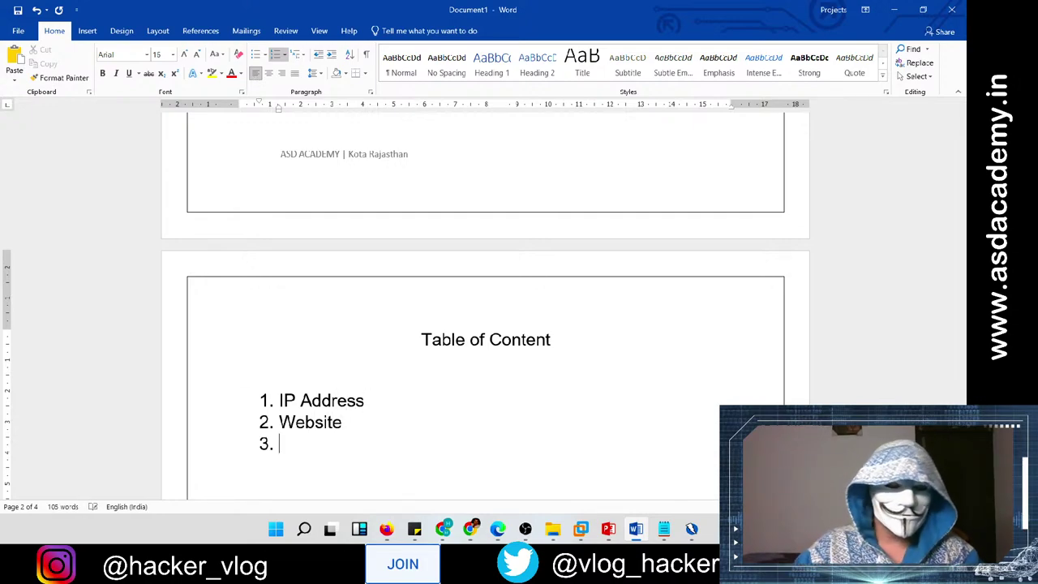
scroll(499, 160, down, 1)
scroll(498, 160, down, 15)
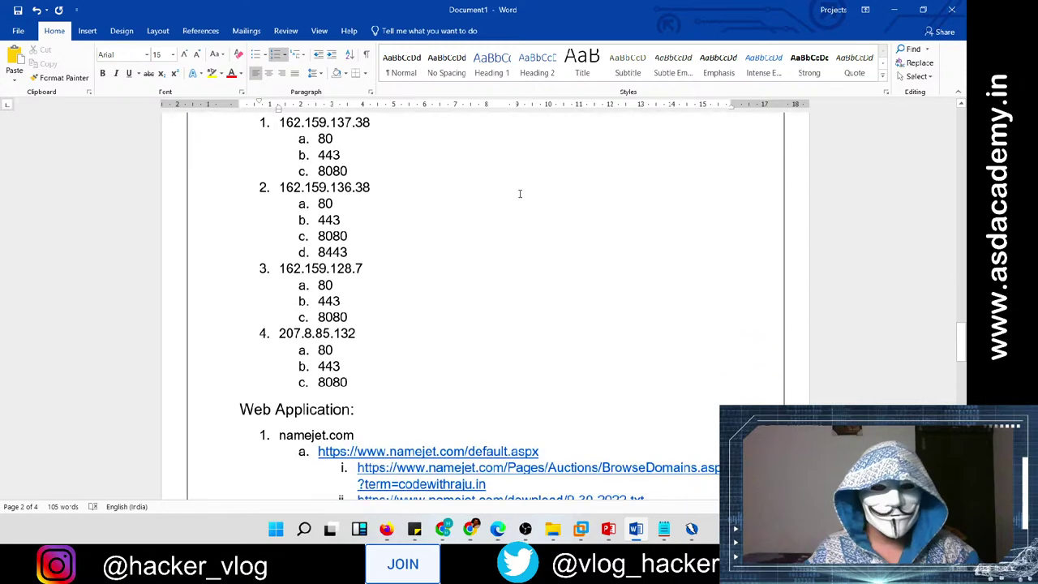
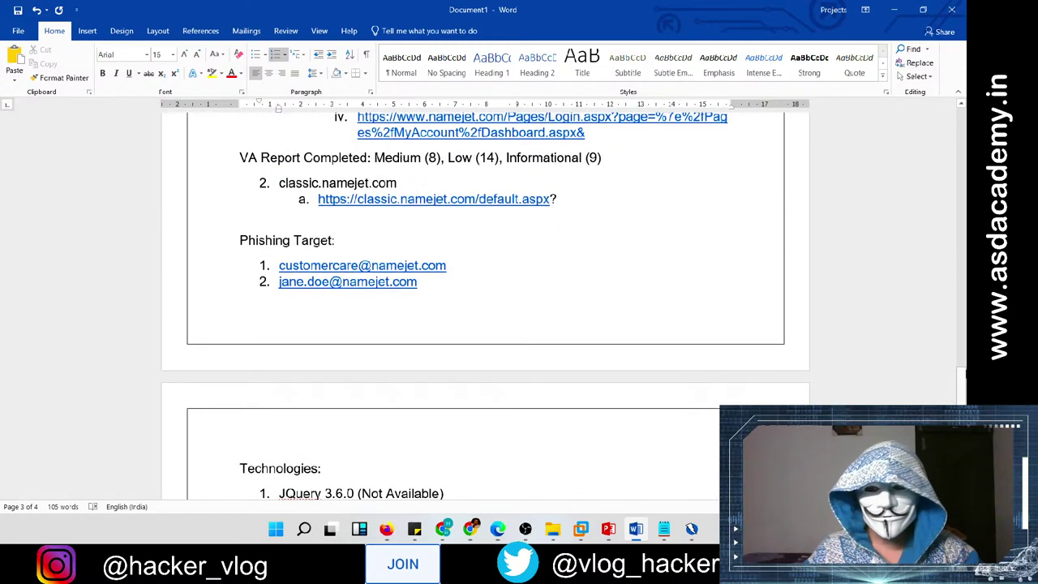
- Complete item 3 as 'Phishing Target' and add 'Technologies' as item 4 of the list
drag(965, 356, 914, 198)
text(Ph)
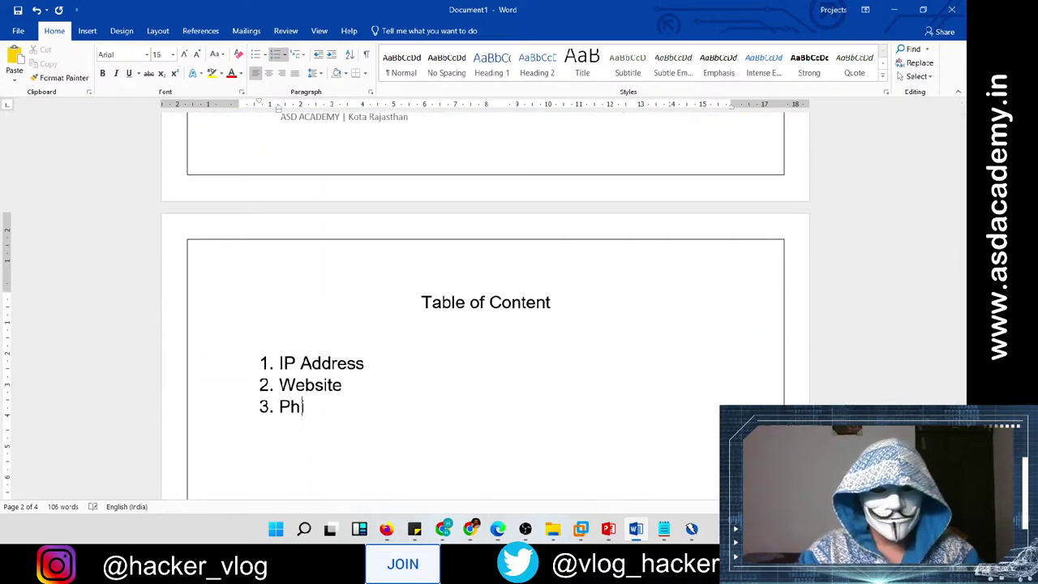
text(ishing Target)
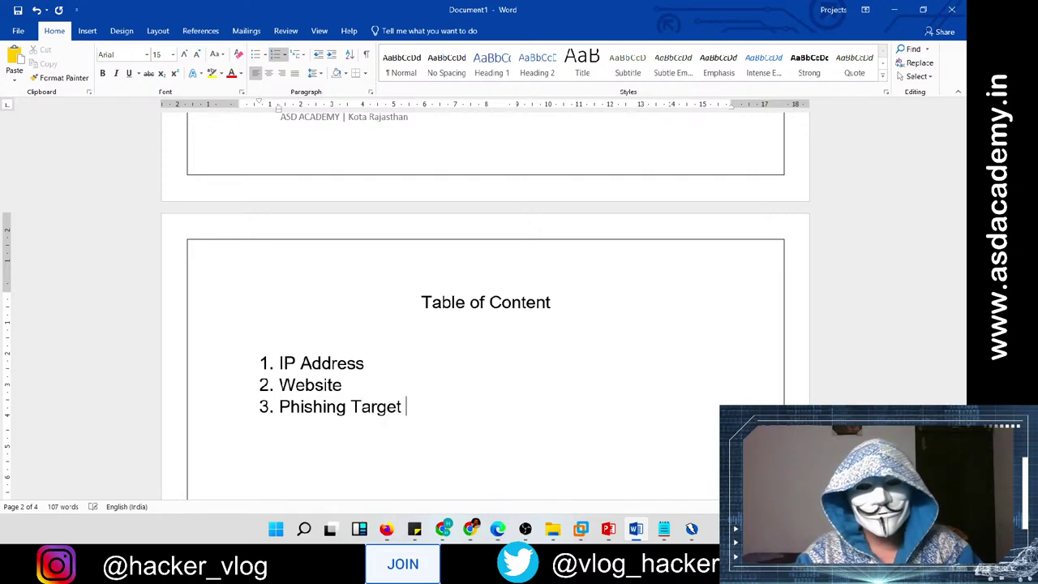
key(Return)
text(Techn)
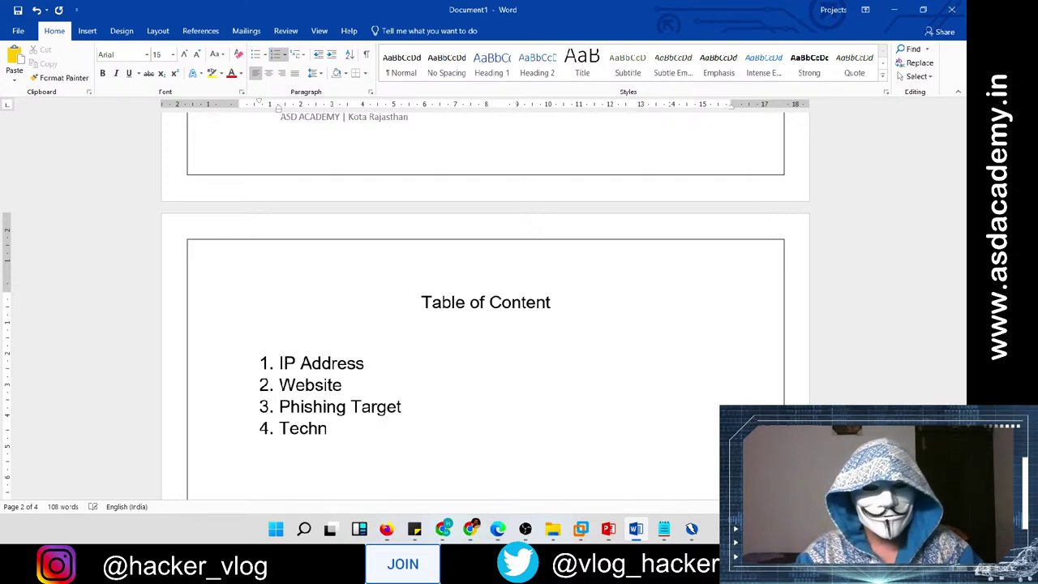
text(ologies)
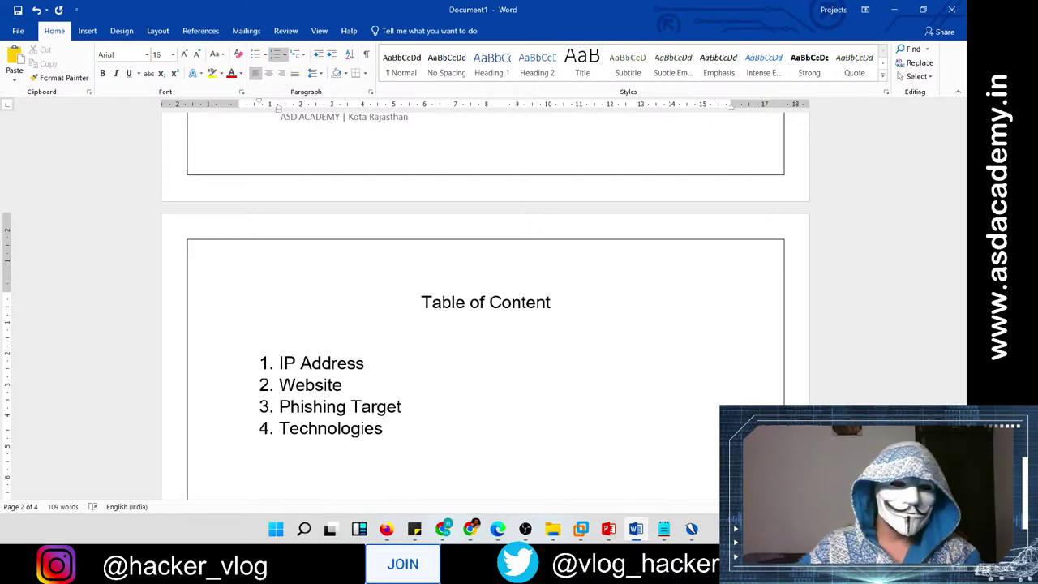
- Shrink the four list items to 12 pt and add dotted leaders after 'IP Address' and 'Website'
drag(385, 429, 279, 362)
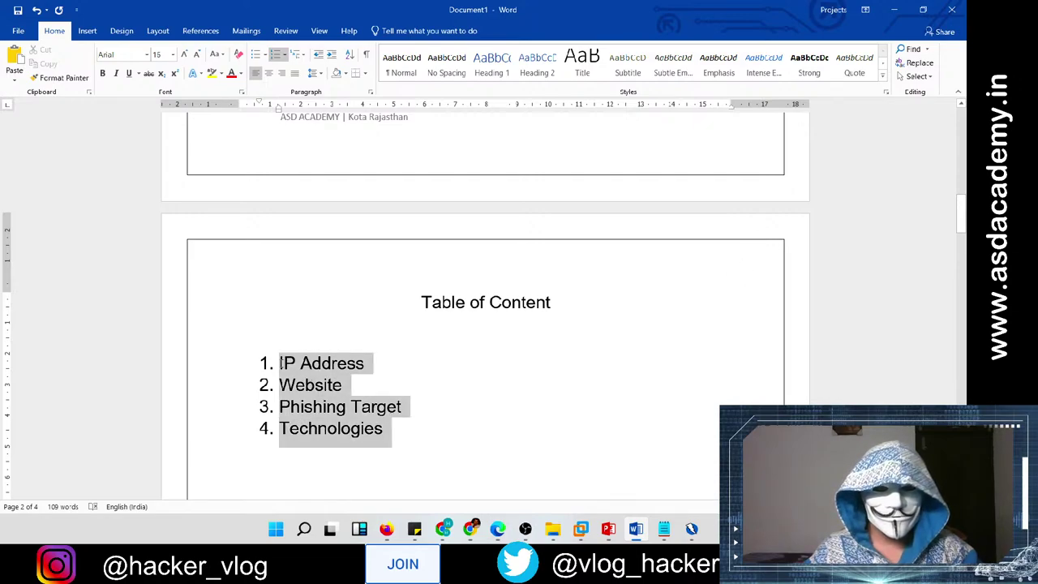
click(380, 326)
click(380, 326)
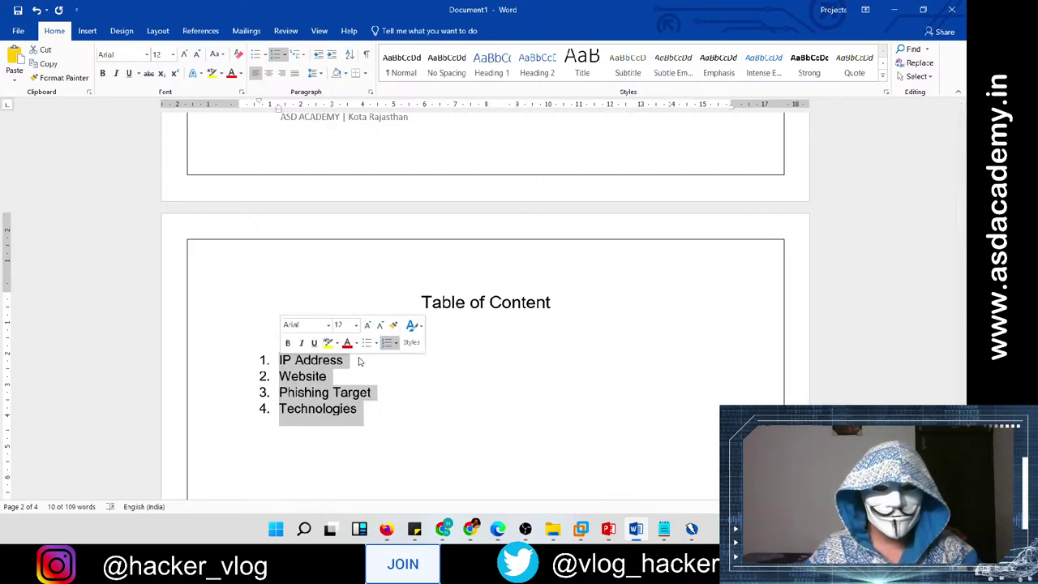
click(359, 364)
text(......)
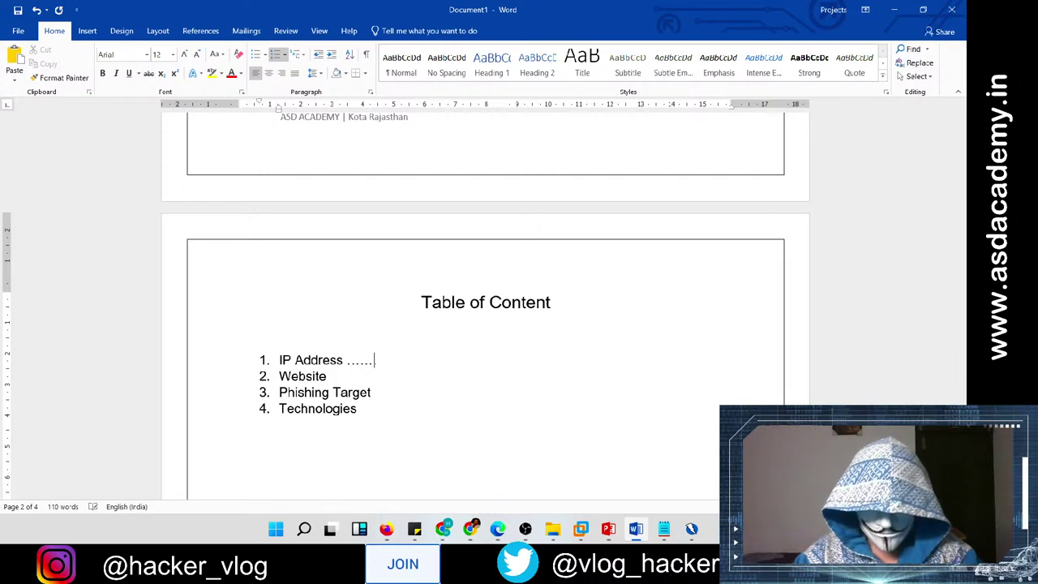
text(.......................................)
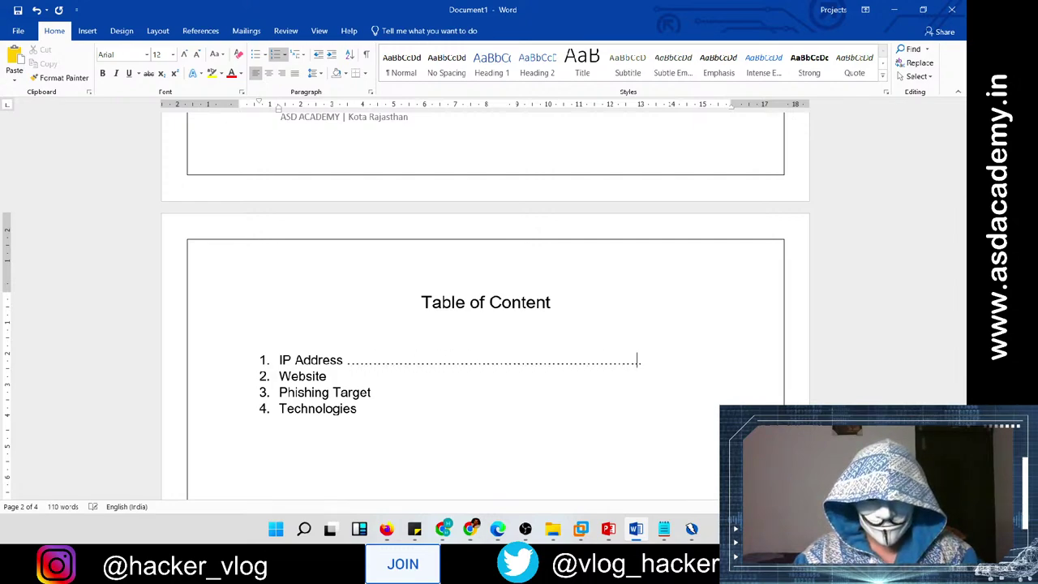
text(.......................)
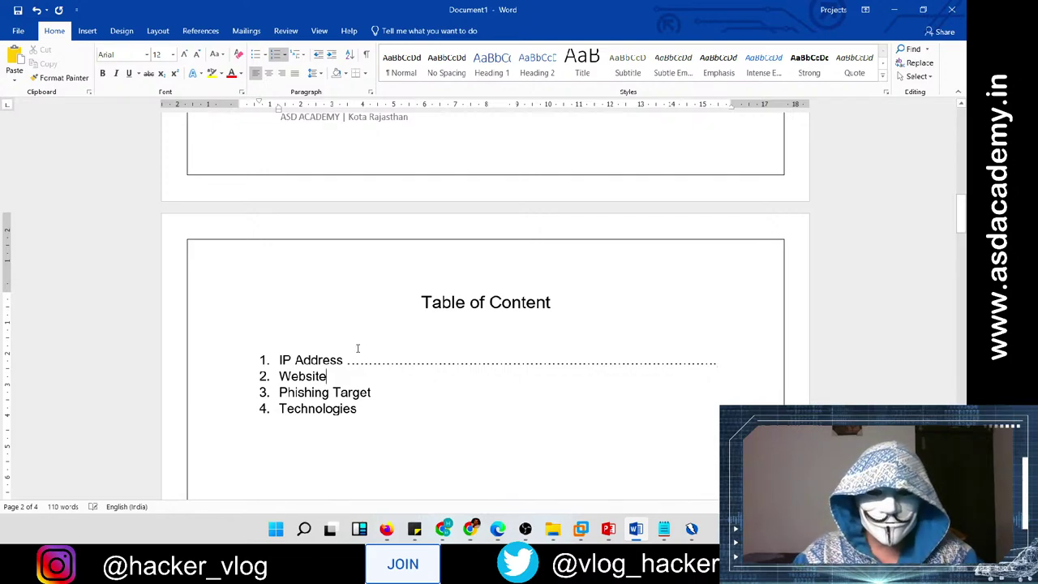
- Extend the dotted leader after 'Technologies' to the line's right edge, matching the other entries
text(............................................)
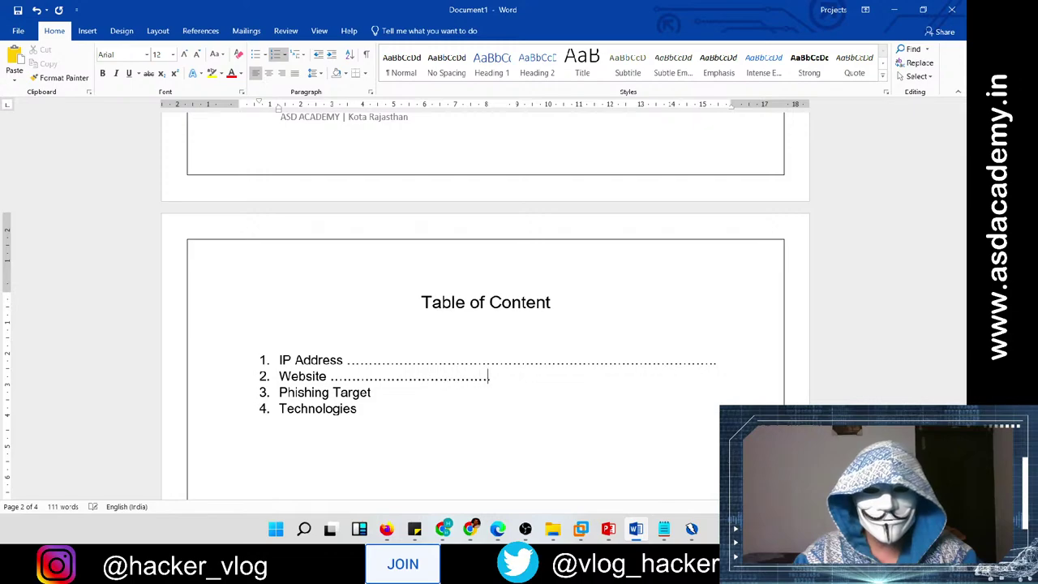
text(.....................................................................)
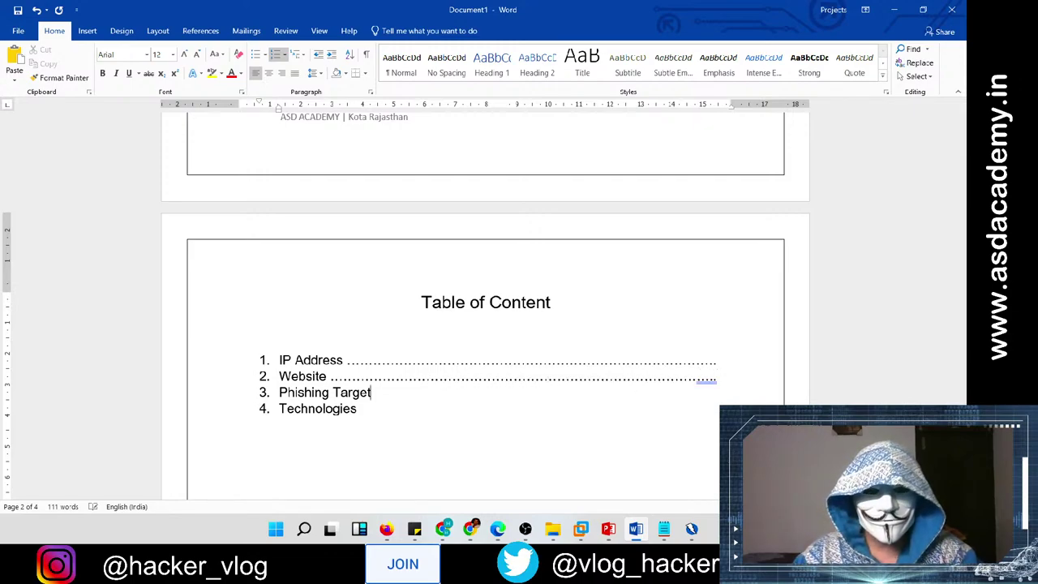
text( ....................)
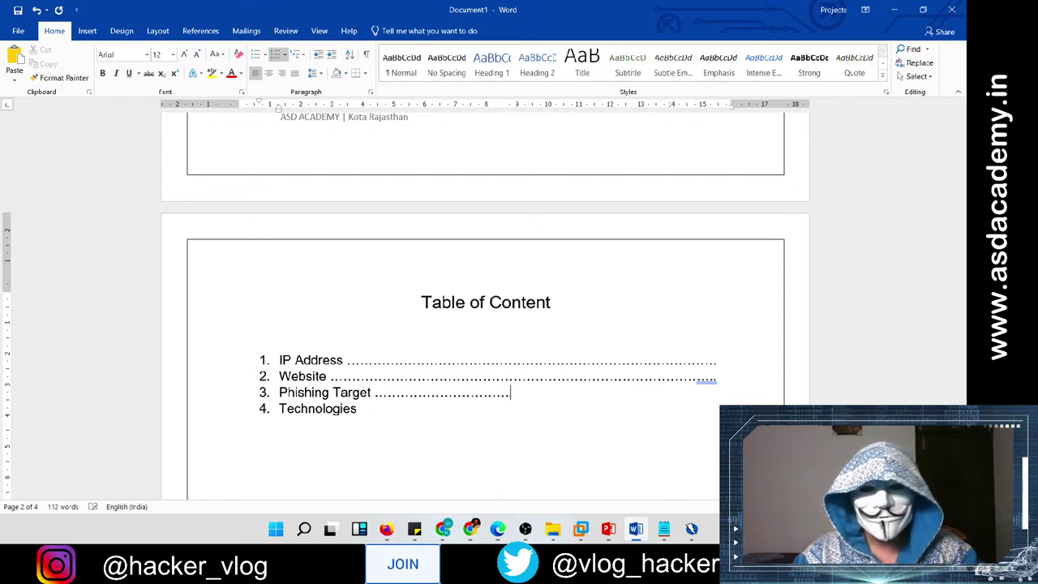
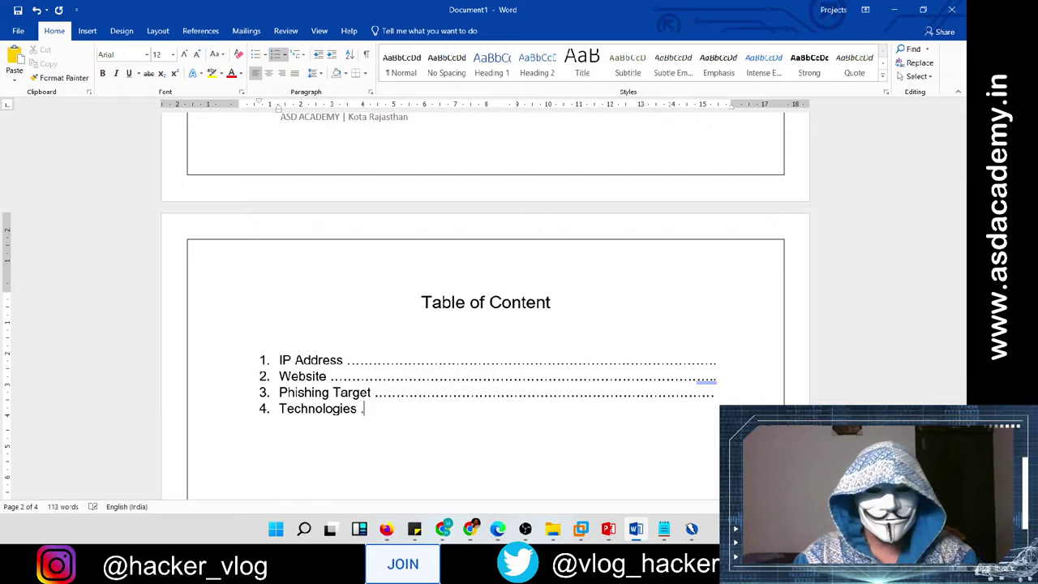
- Extend the dotted leader after 'Technologies' to the line's right edge, matching the other entries
text( ..............................................)
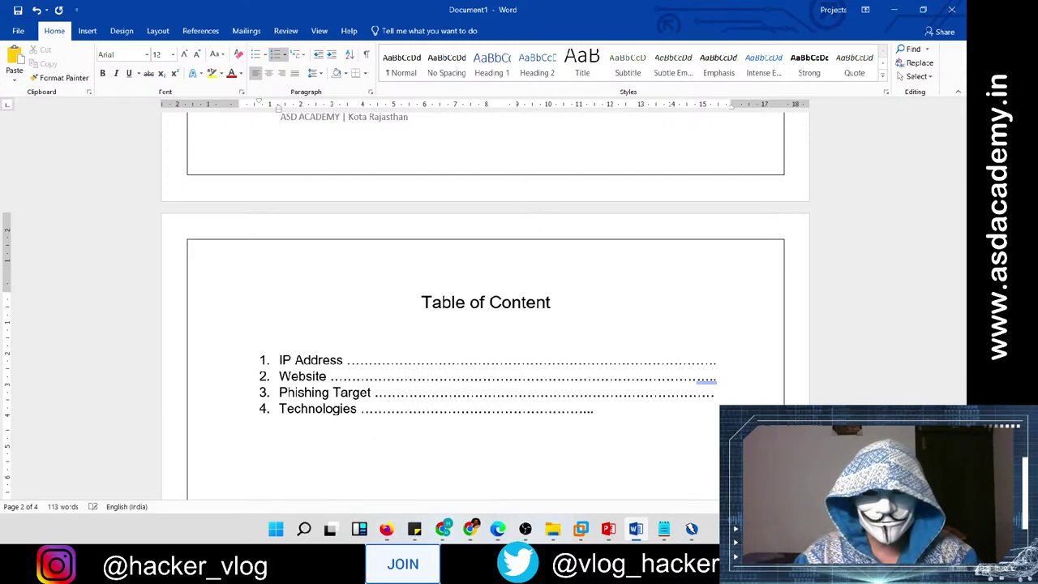
text(........................)
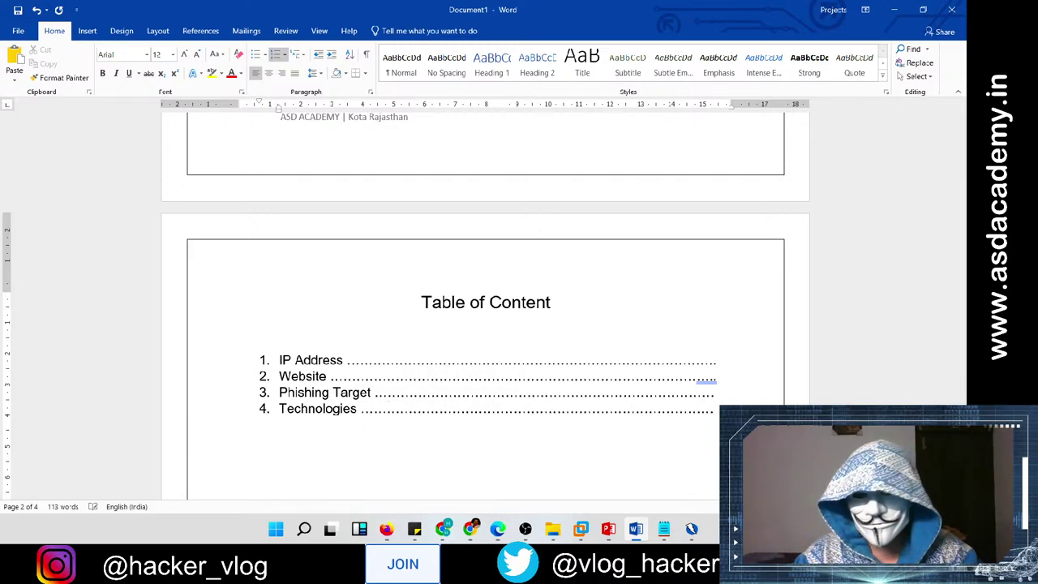
scroll(387, 330, down, 12)
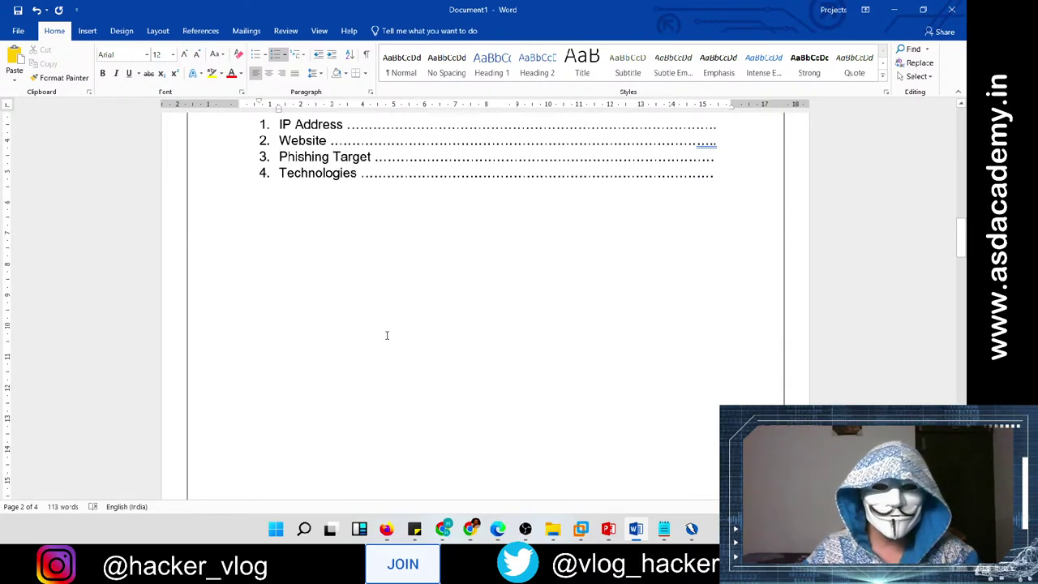
- Delete the blank page before IP Address and add an Accent Bar 2 bottom-of-page number
click(258, 438)
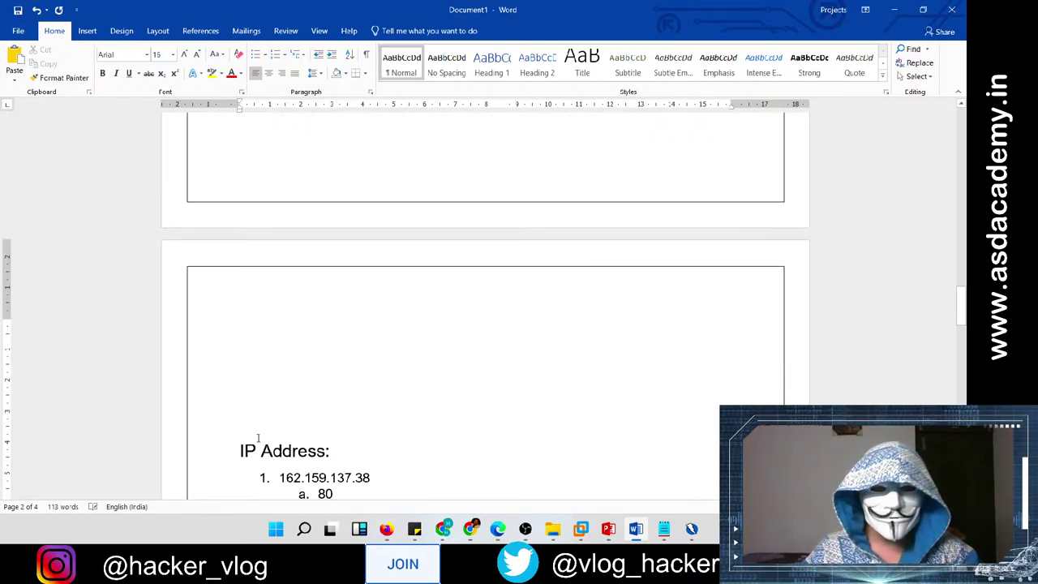
key(BackSpace)
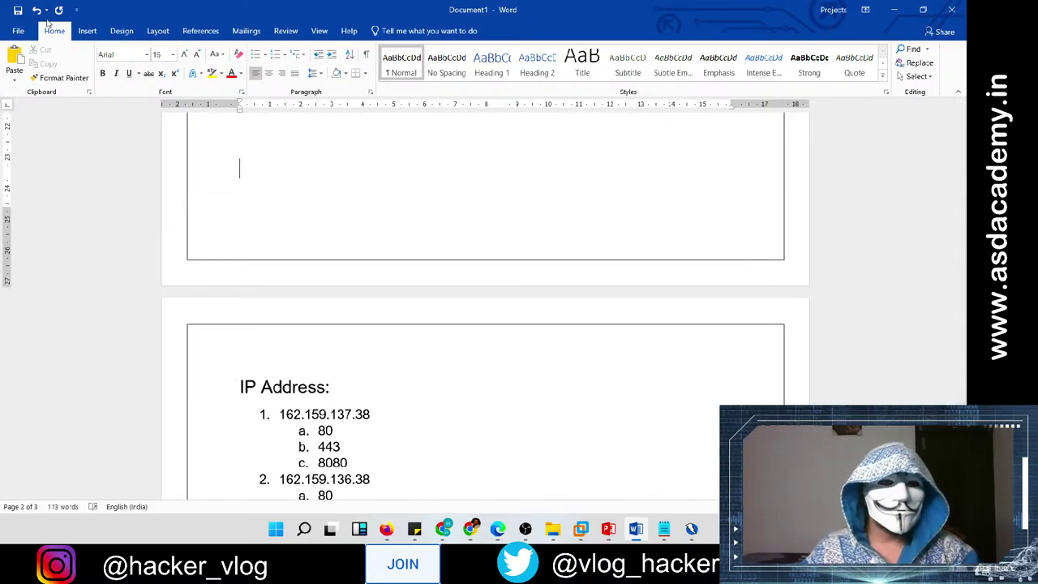
click(86, 31)
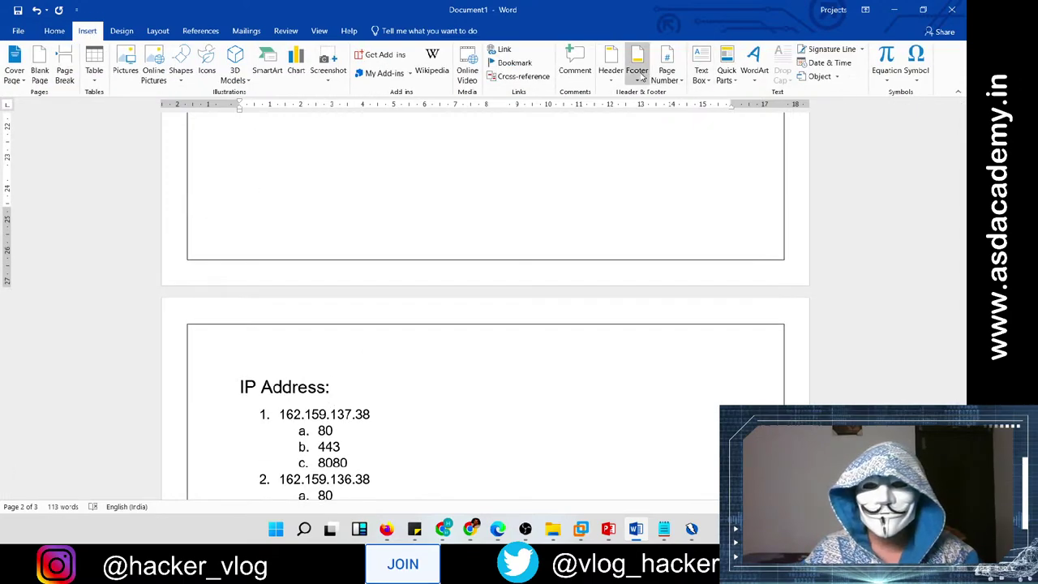
click(667, 72)
mouse_move(713, 97)
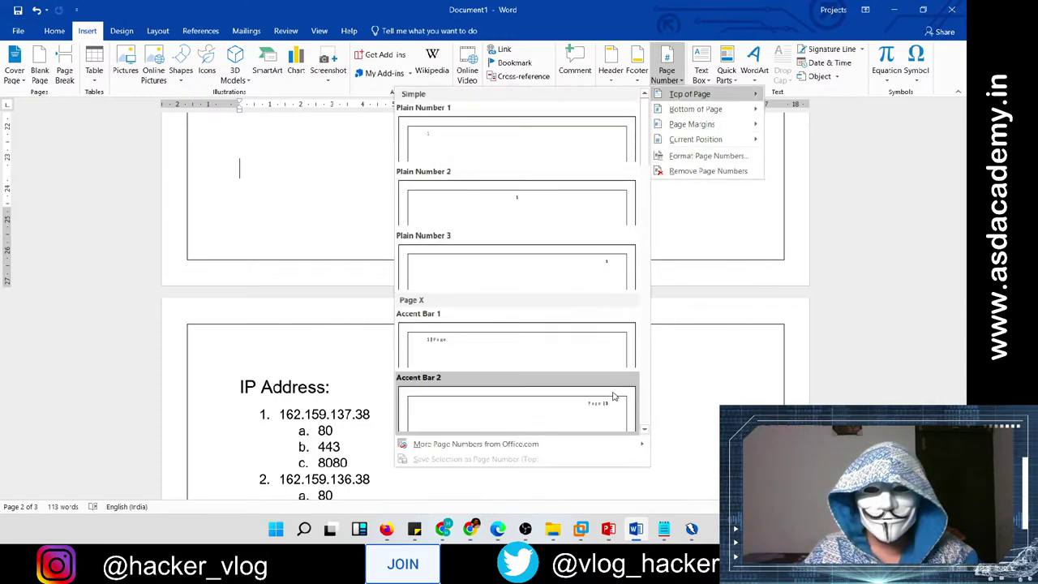
mouse_move(678, 109)
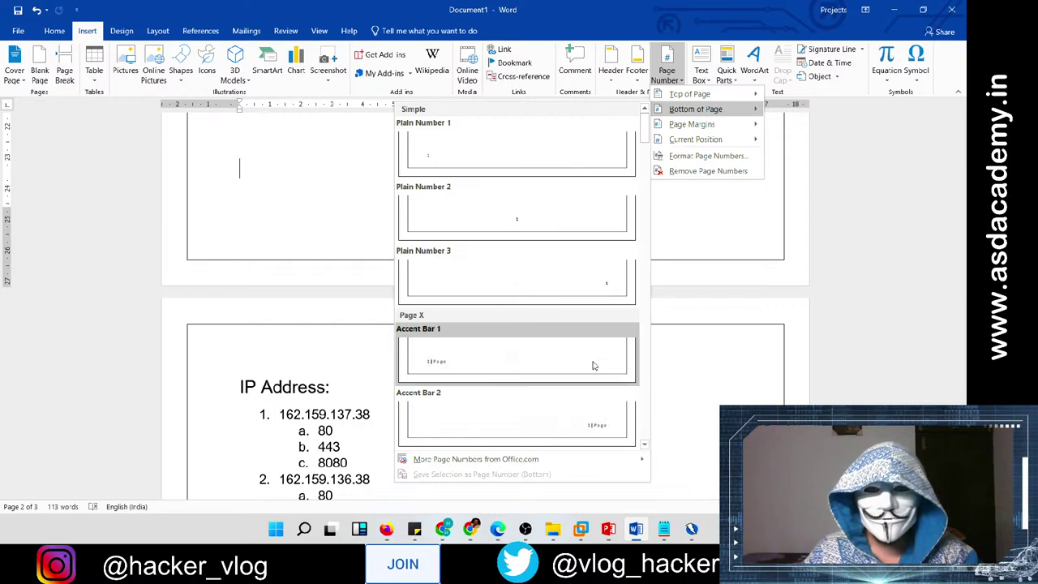
click(599, 415)
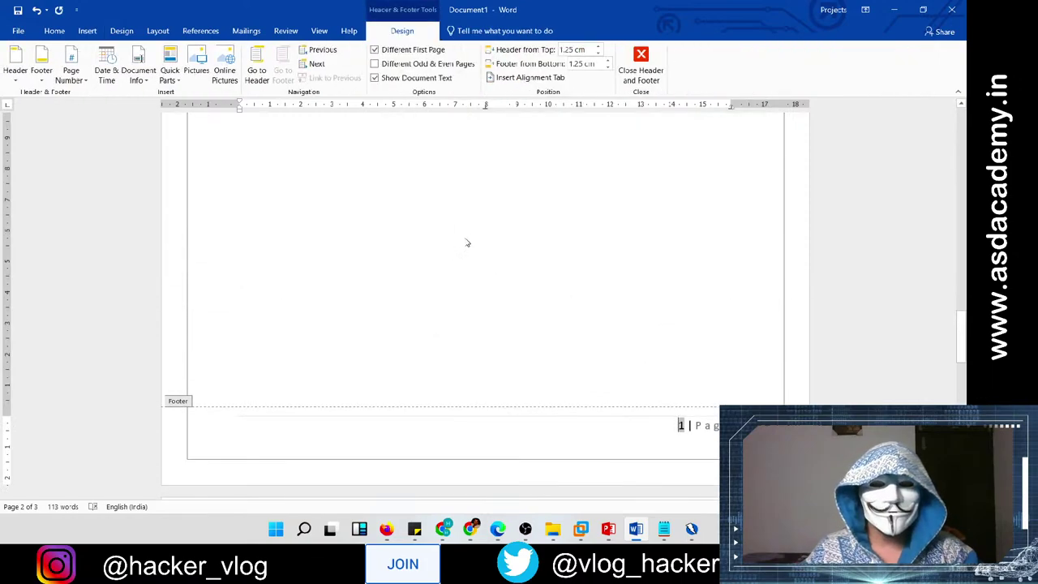
click(641, 65)
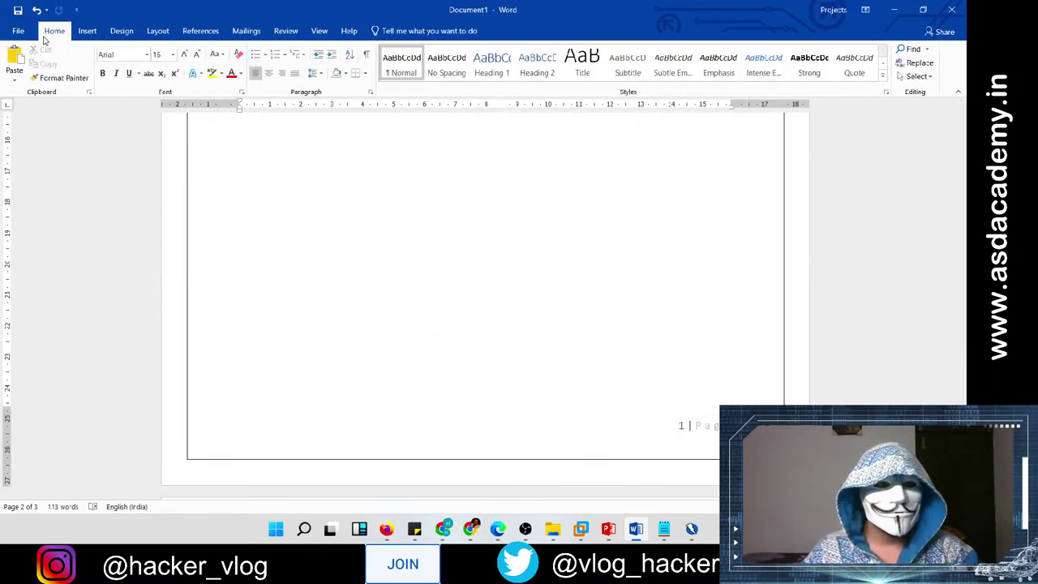
click(88, 31)
click(611, 63)
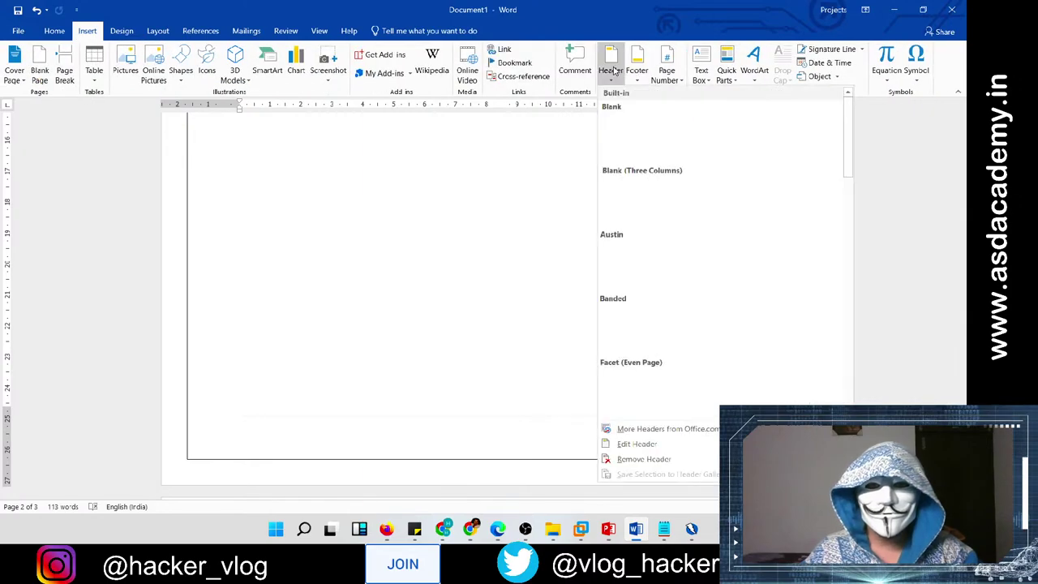
click(661, 139)
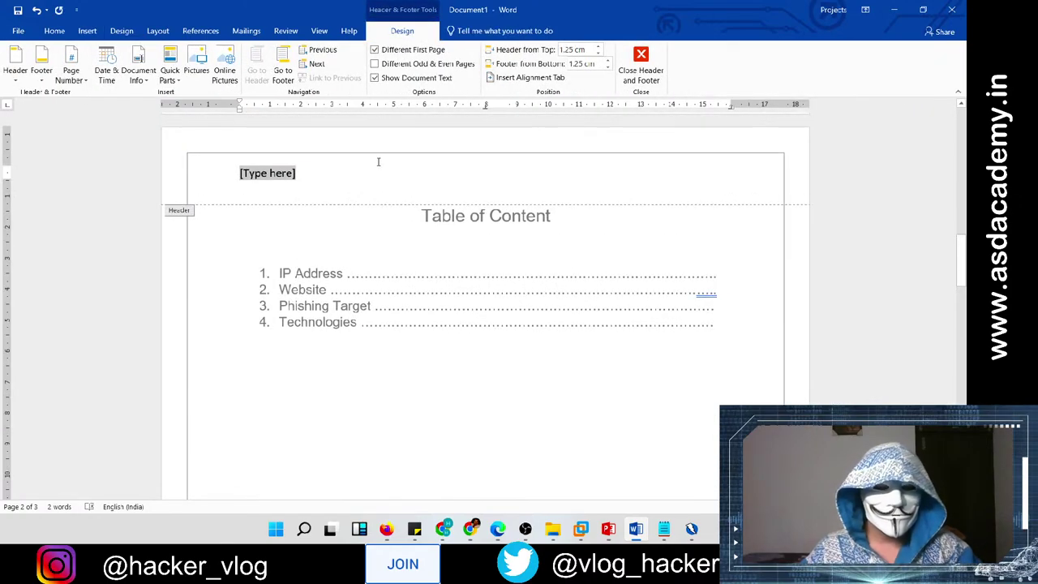
text(Ba)
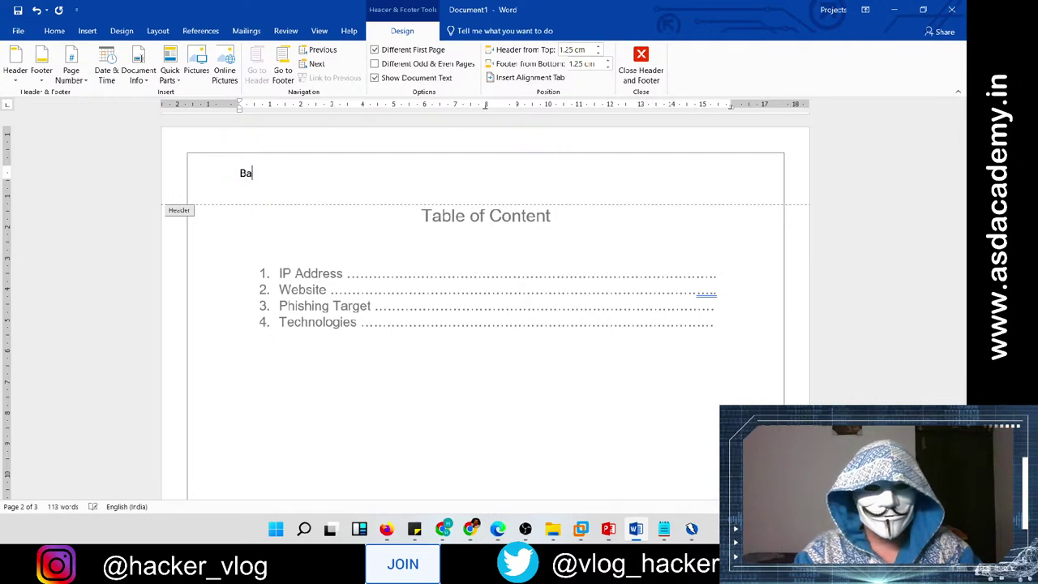
text(ann)
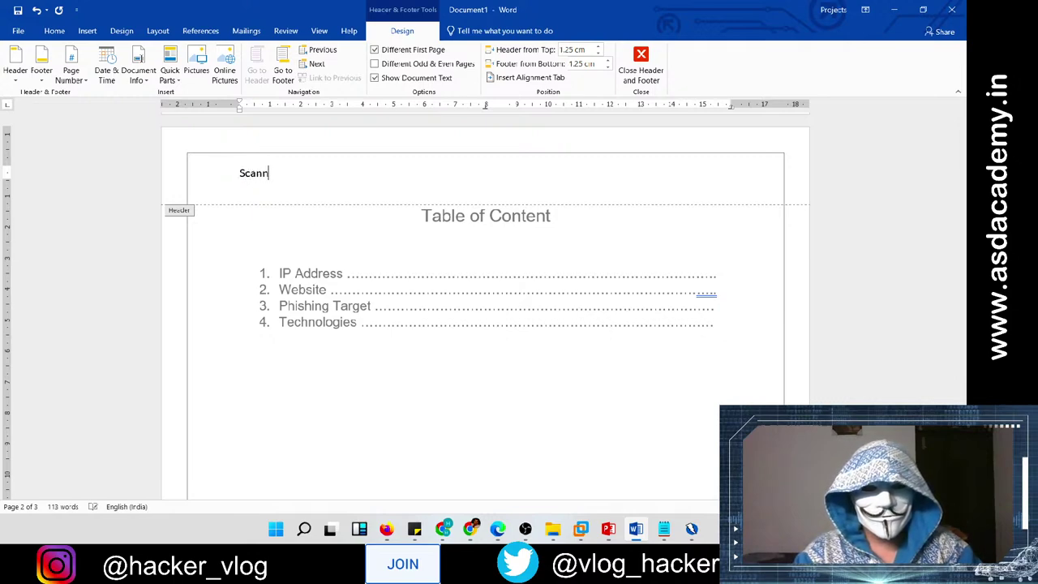
text(Scanning Target |)
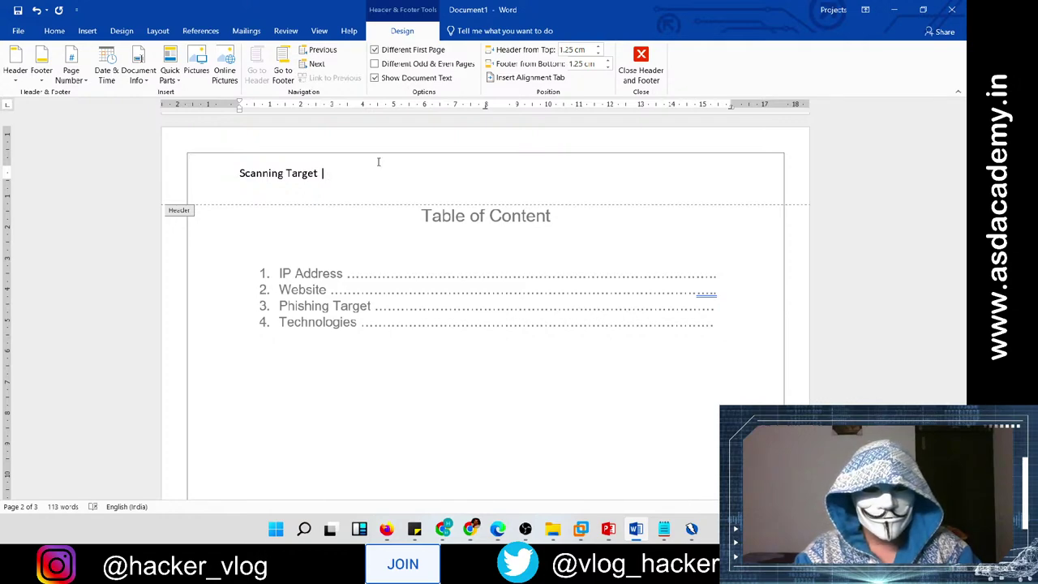
text( www.a)
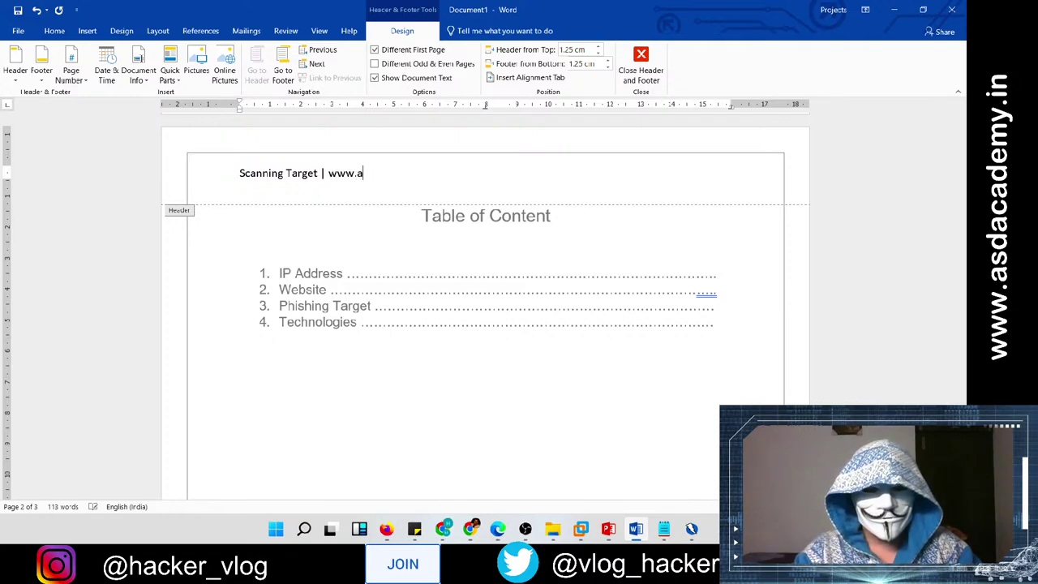
text(sdacademy.in )
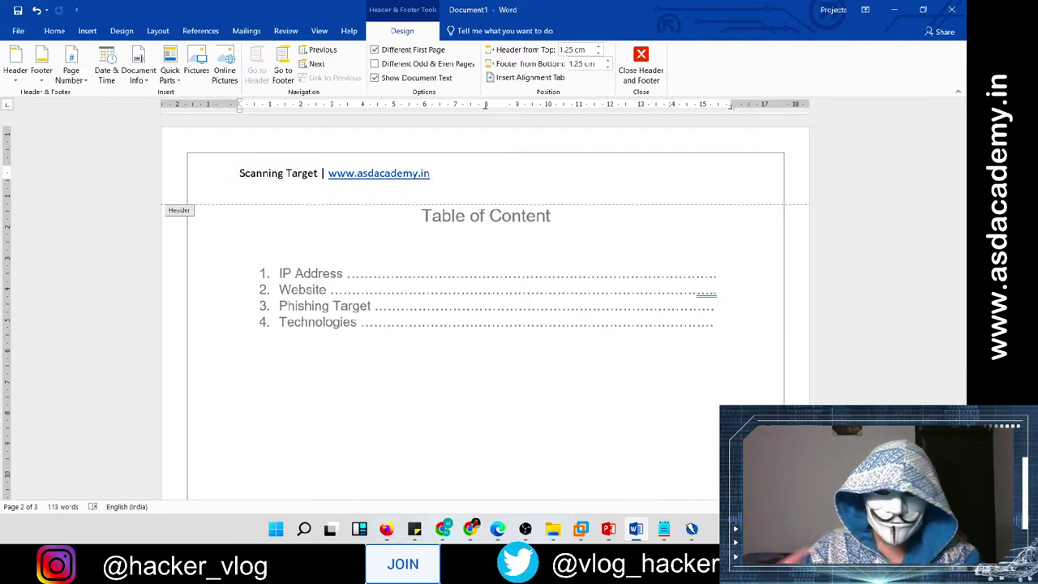
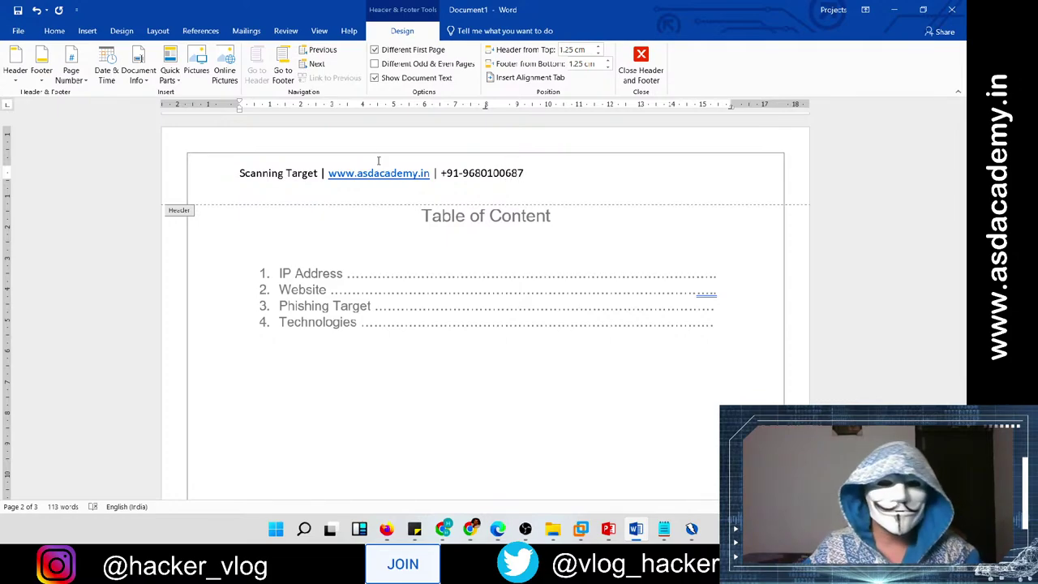
click(641, 58)
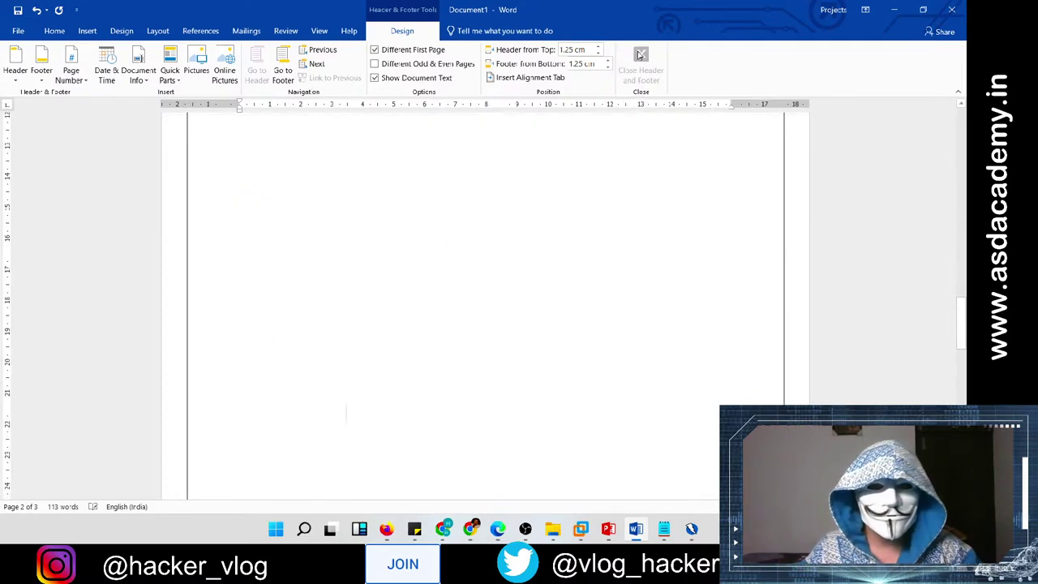
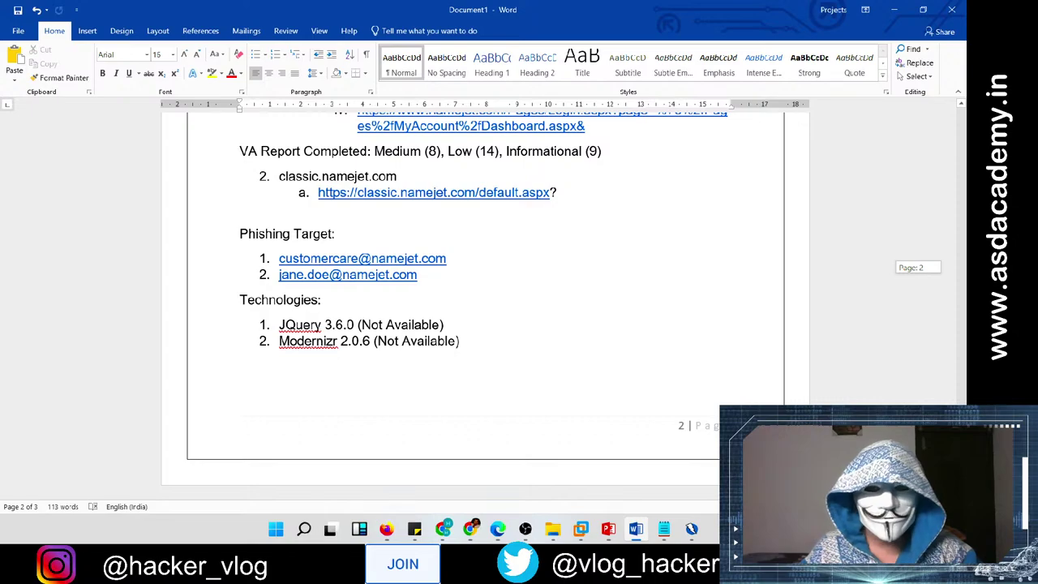
- Undo the stray edit at the IP Address entry so contents entries show page 2, then review the pages
scroll(484, 300, up, 20)
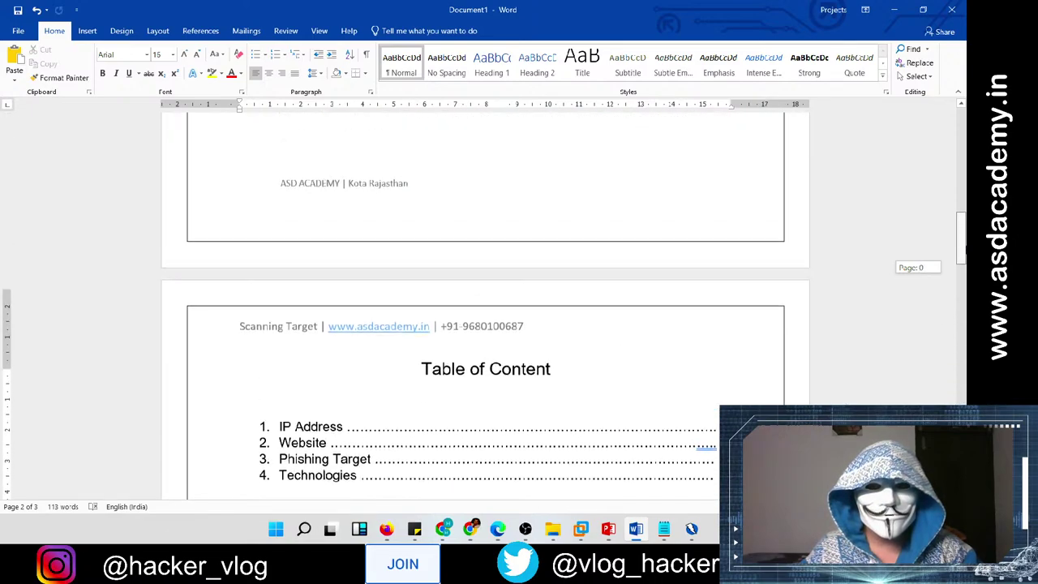
scroll(763, 310, up, 1)
click(709, 445)
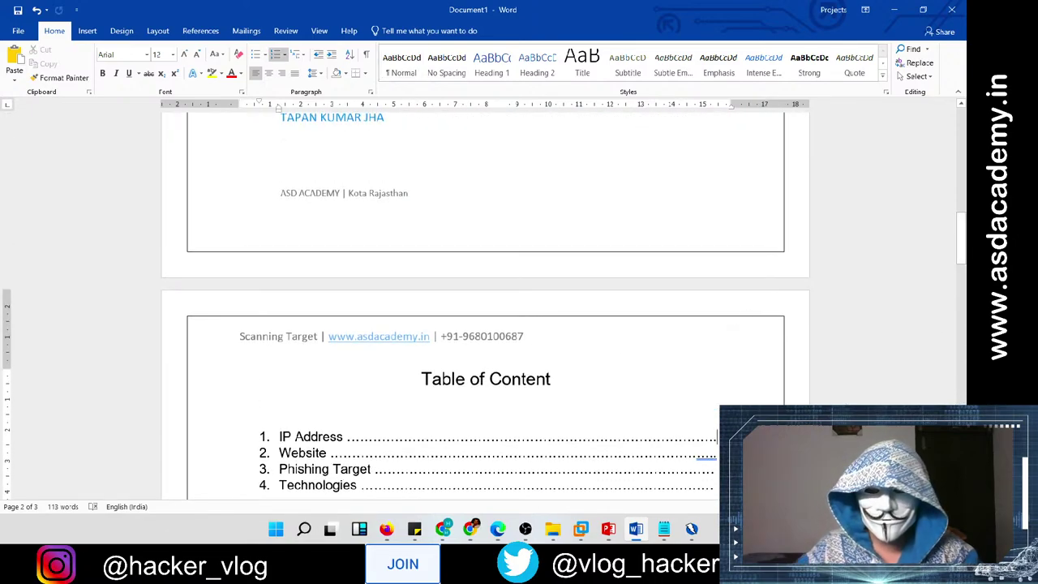
key(ctrl+z)
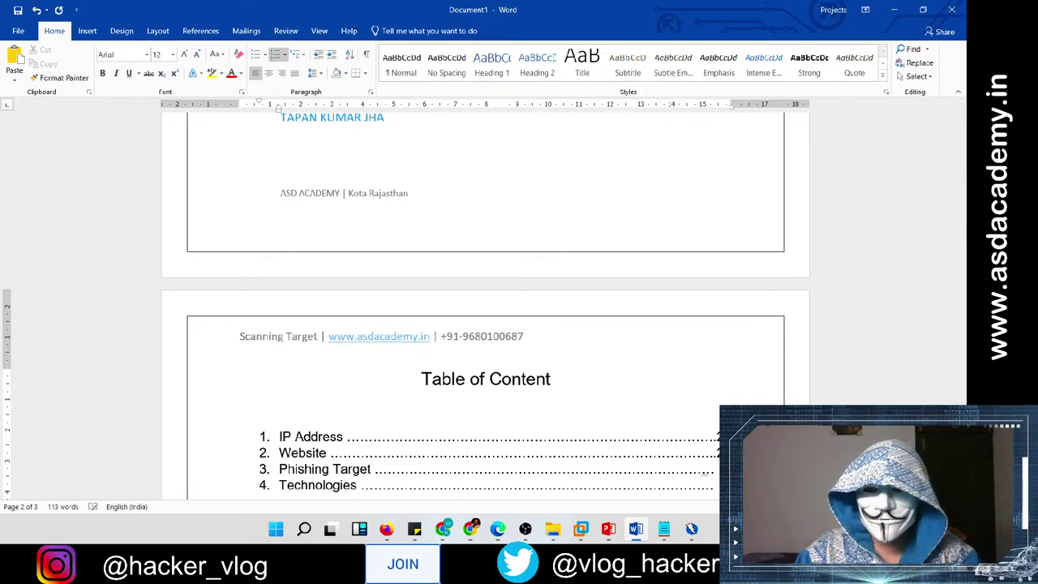
scroll(485, 308, down, 1)
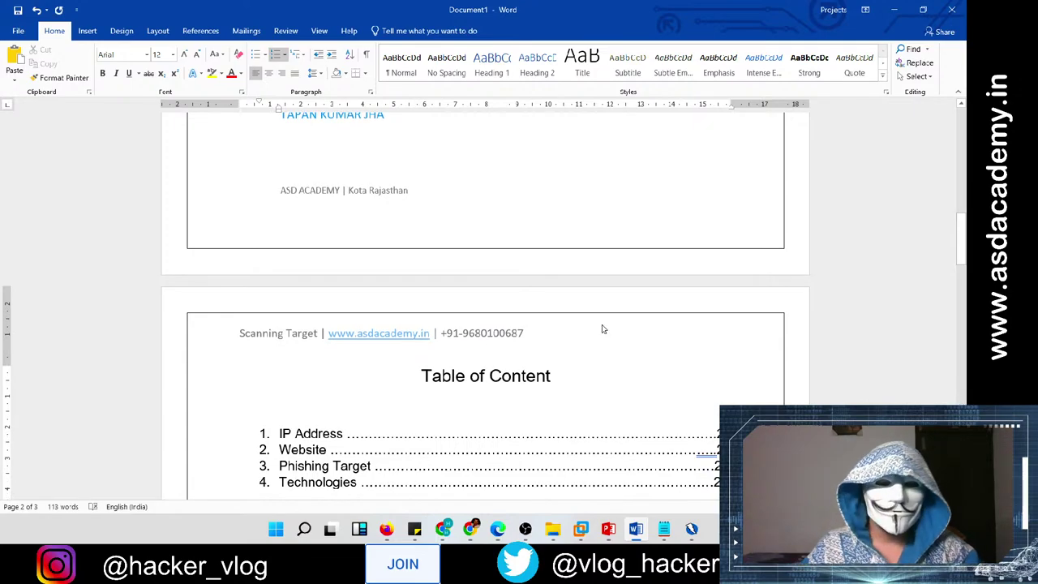
scroll(601, 329, up, 15)
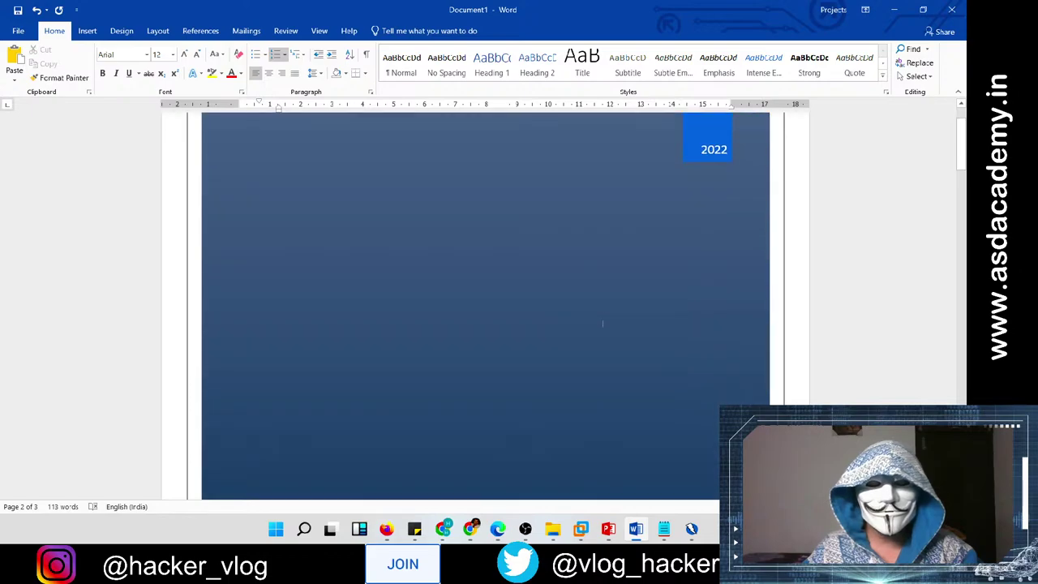
scroll(602, 324, down, 15)
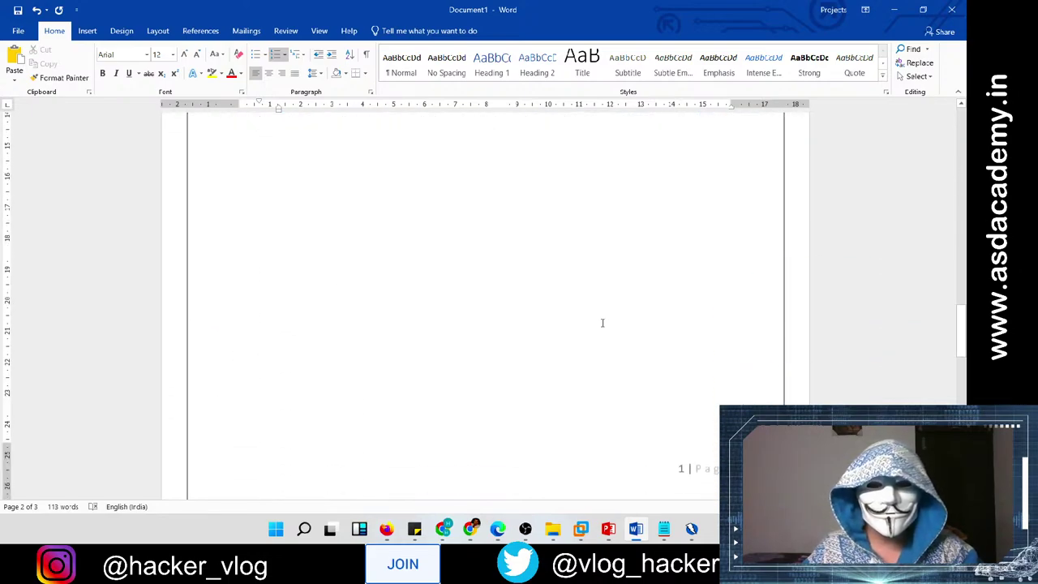
scroll(602, 323, down, 12)
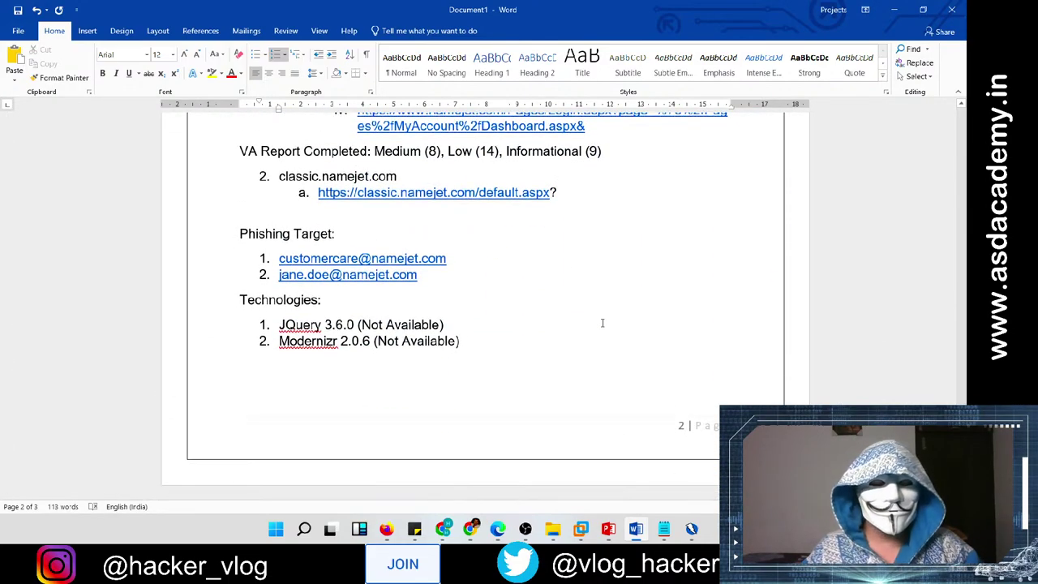
- Save the report as Word document 'Black Box Testing Part 2' in Documents > Black Box Testing Part 2
click(20, 32)
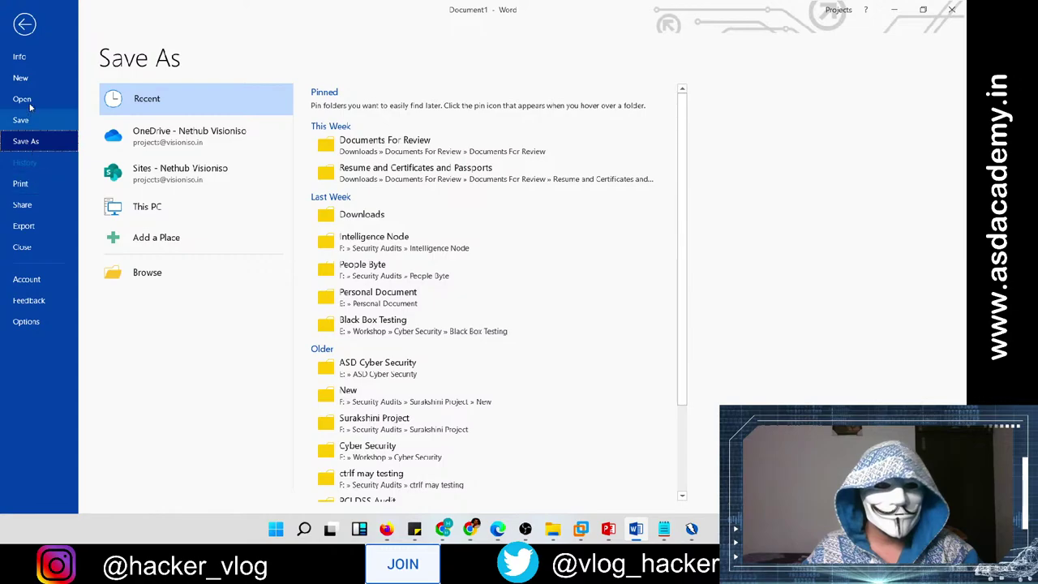
click(353, 148)
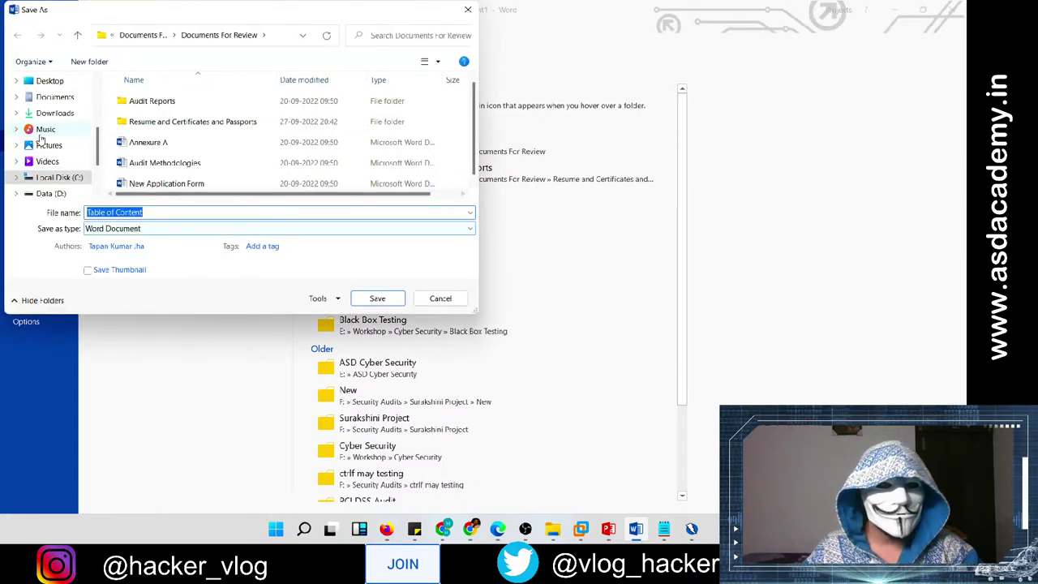
click(48, 120)
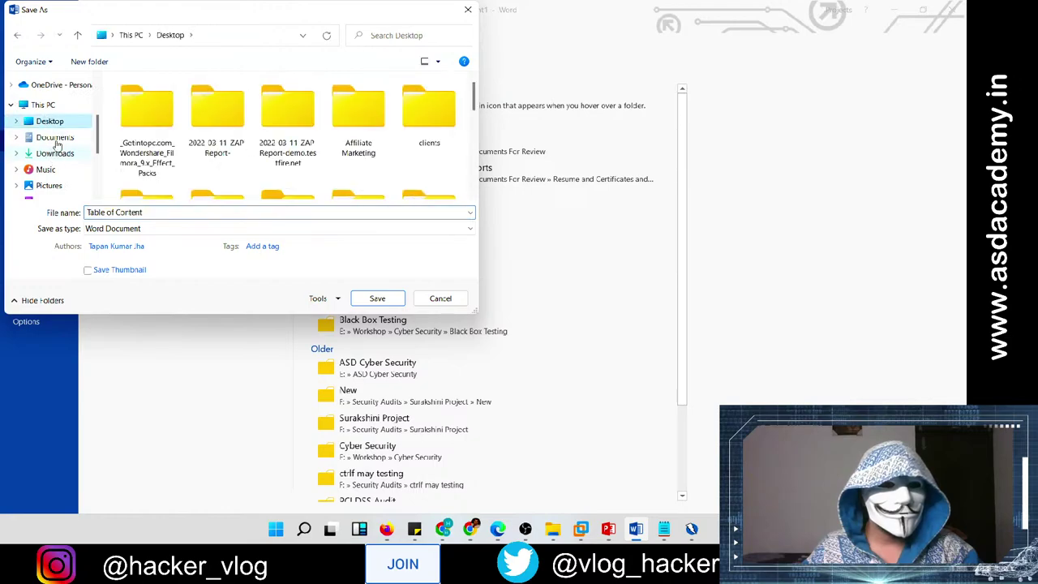
click(54, 140)
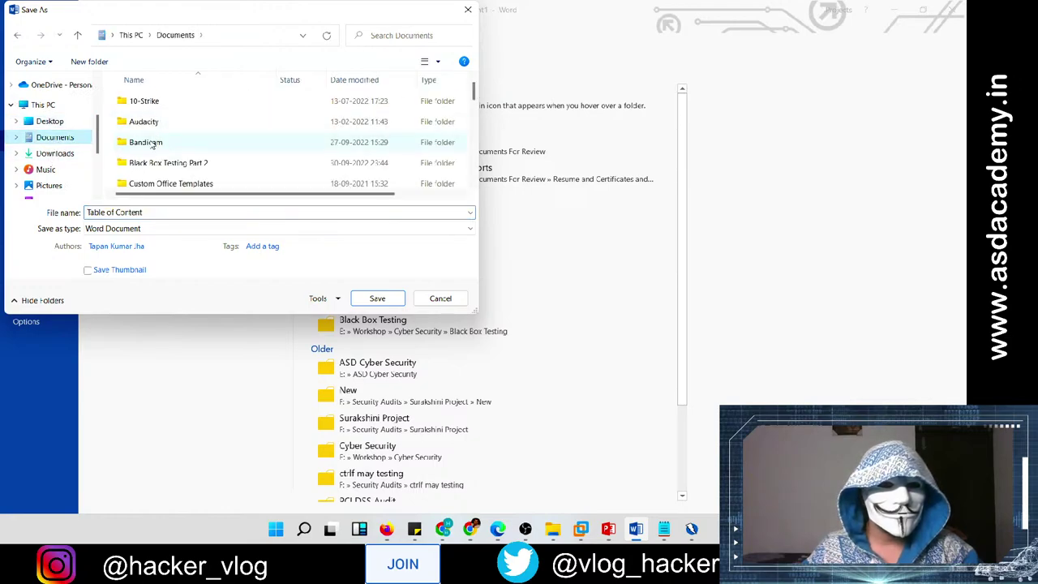
scroll(160, 136, down, 1)
double_click(167, 118)
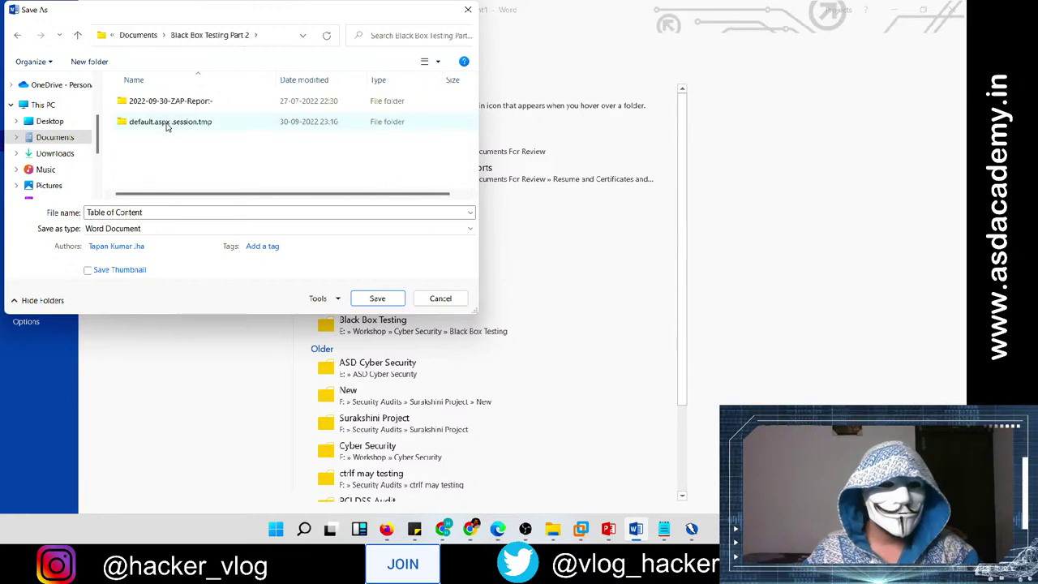
click(154, 212)
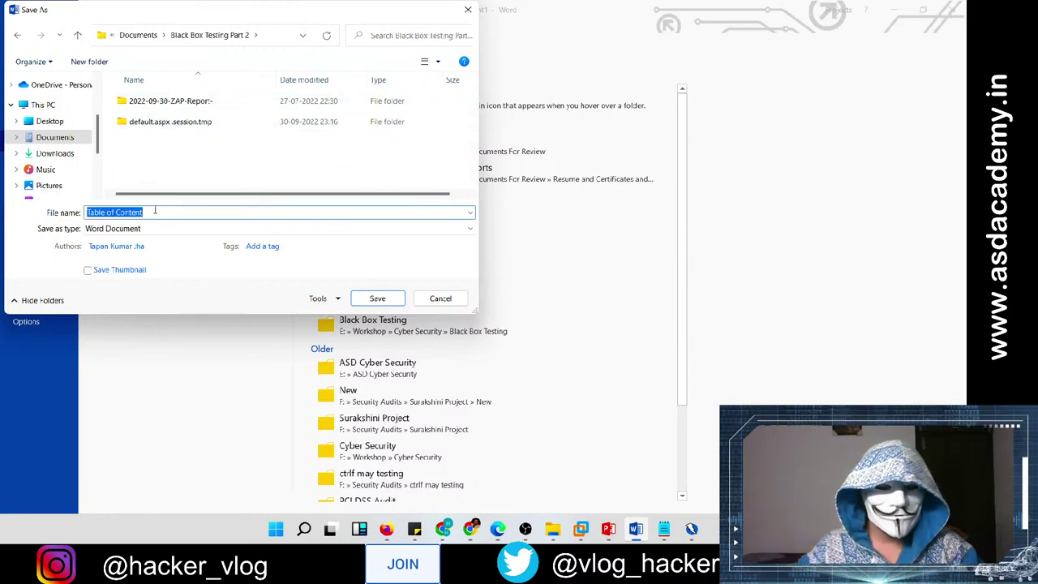
text(Black Box Testing Part 2)
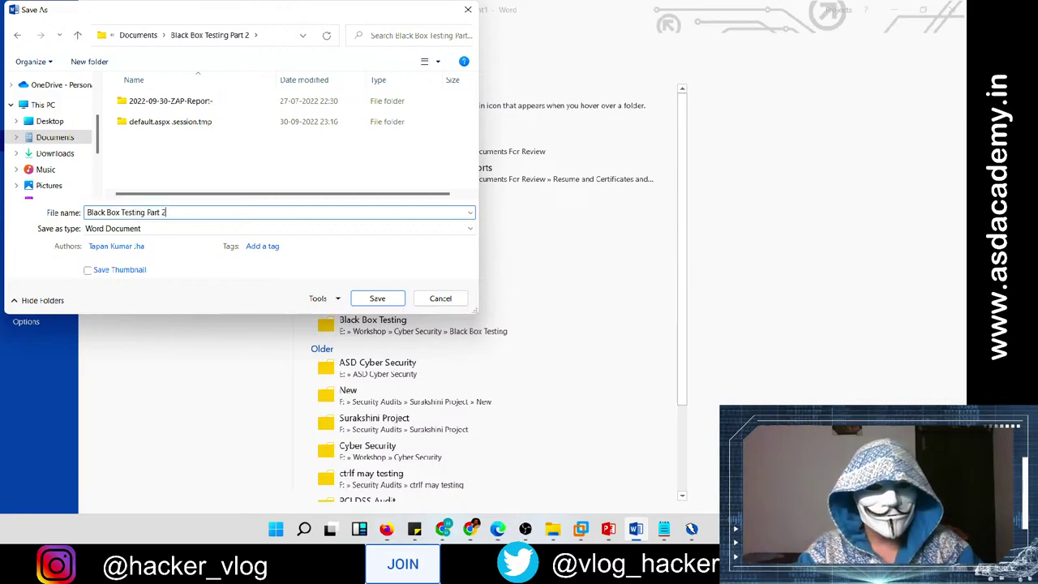
key(ctrl+a)
key(Return)
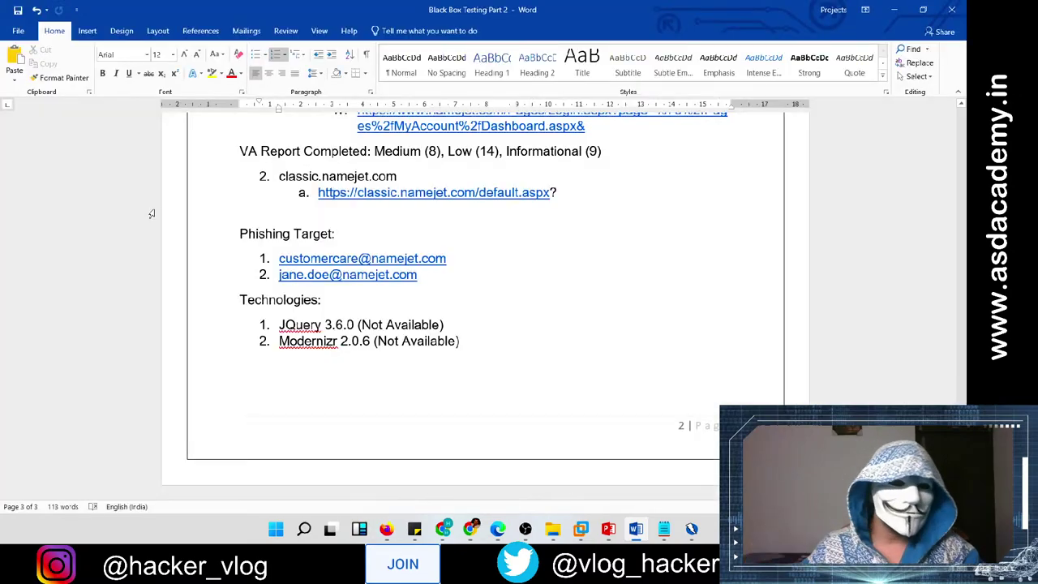
- Export a PDF copy named 'Black Box Testing Part 2.pdf' into the same report folder
click(15, 33)
click(29, 141)
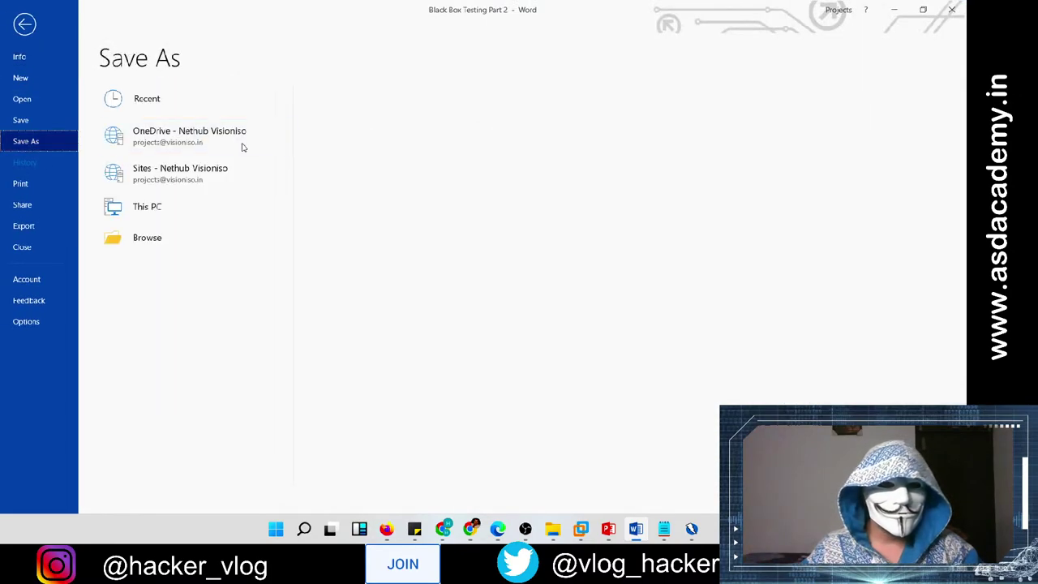
click(154, 206)
click(357, 184)
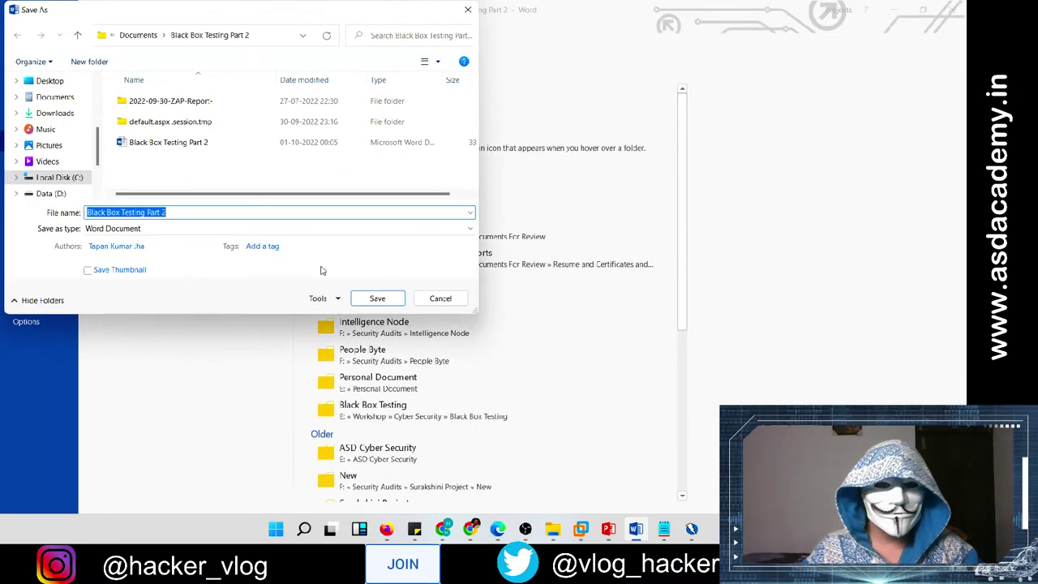
click(226, 233)
click(143, 314)
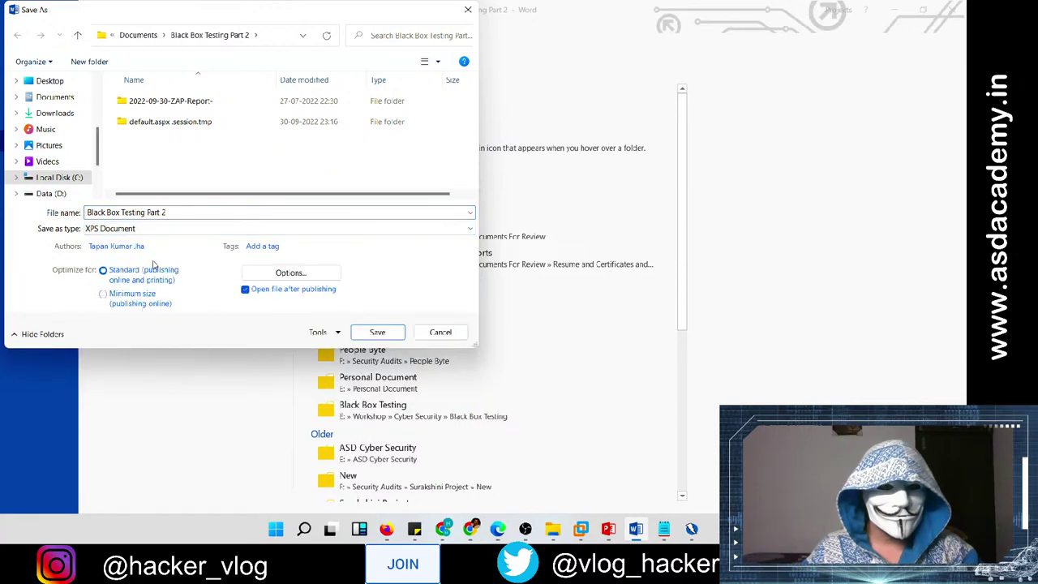
click(165, 230)
click(121, 302)
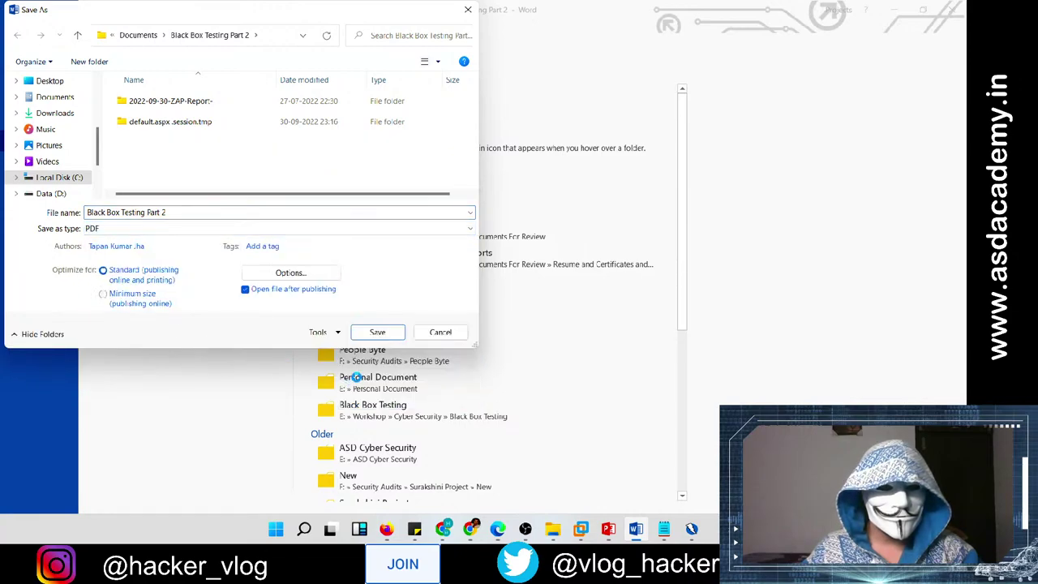
click(369, 333)
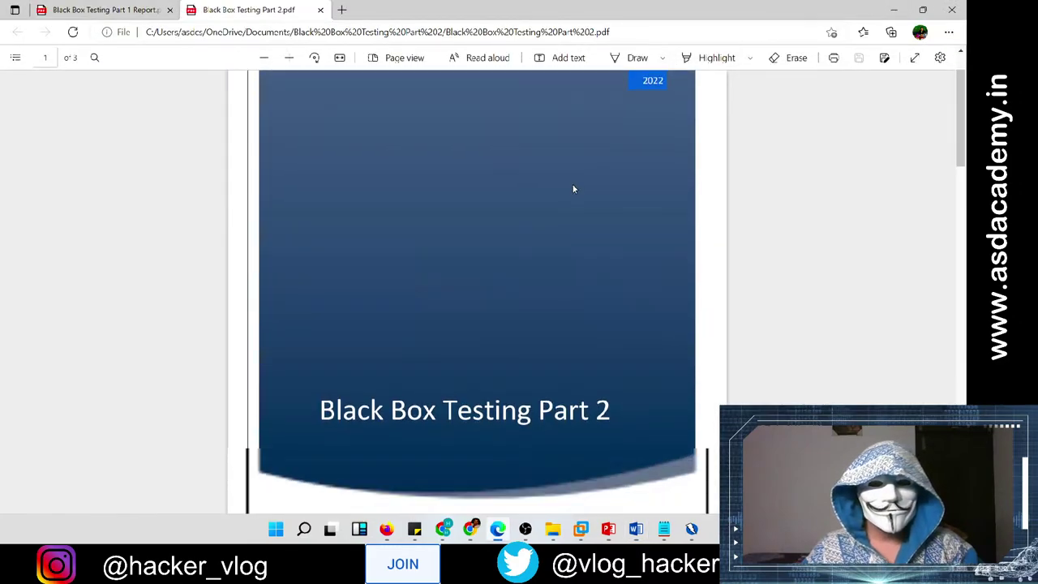
scroll(573, 189, down, 10)
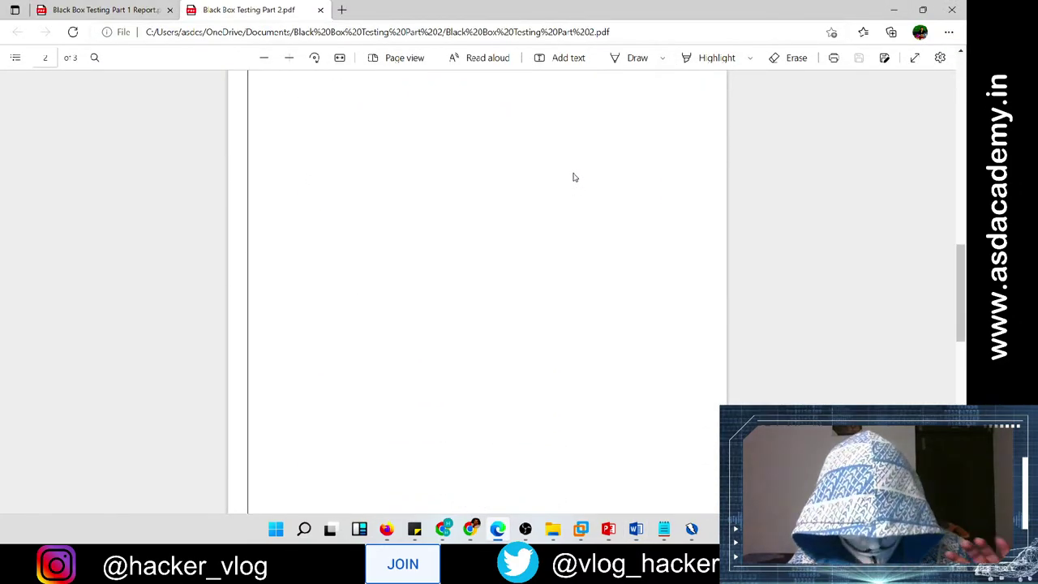
scroll(573, 177, down, 5)
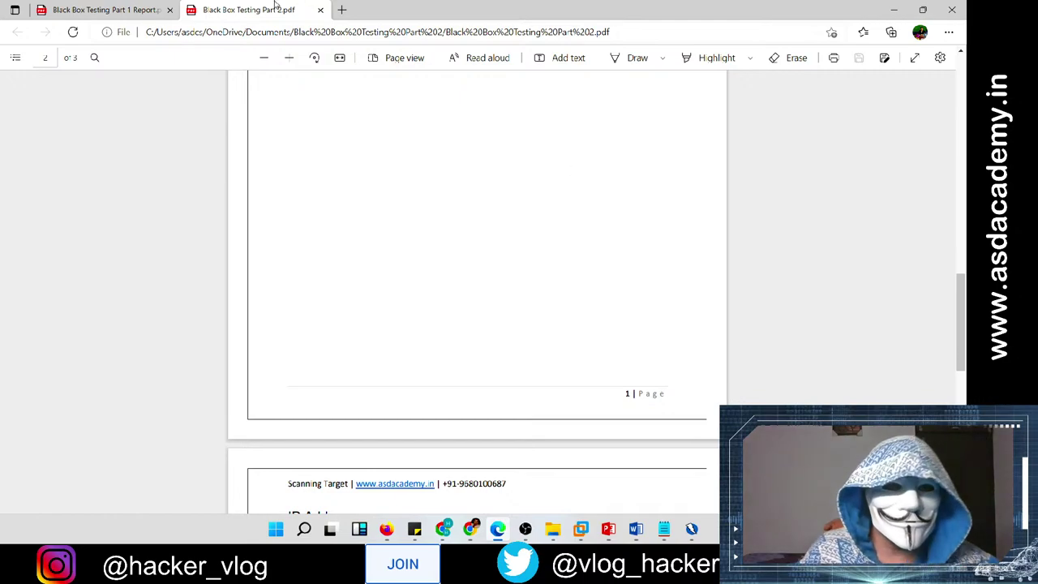
scroll(470, 297, down, 6)
scroll(467, 296, up, 8)
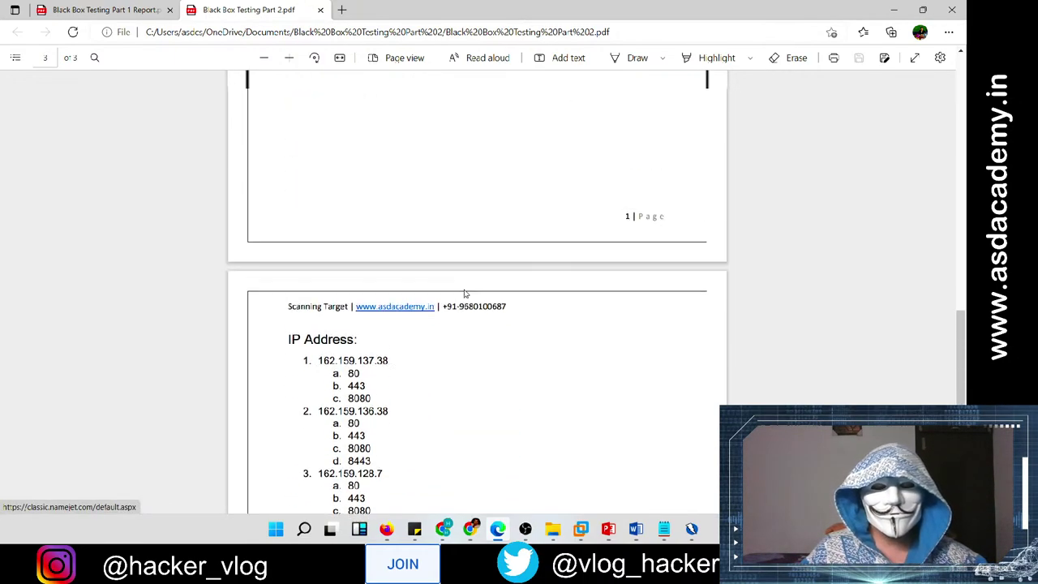
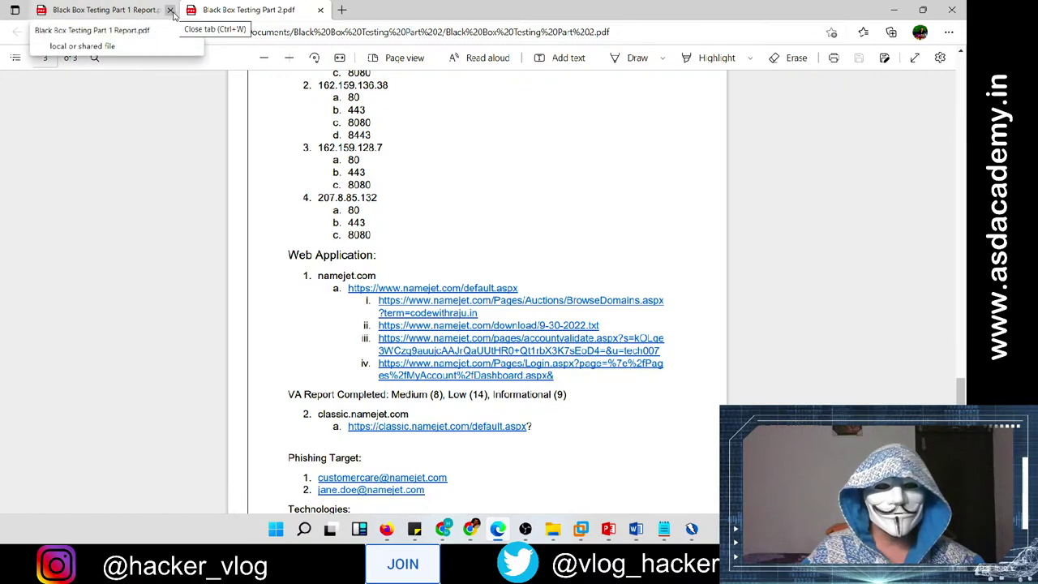
- Close the Part 1 black box testing report and the Edge and Word windows
click(170, 11)
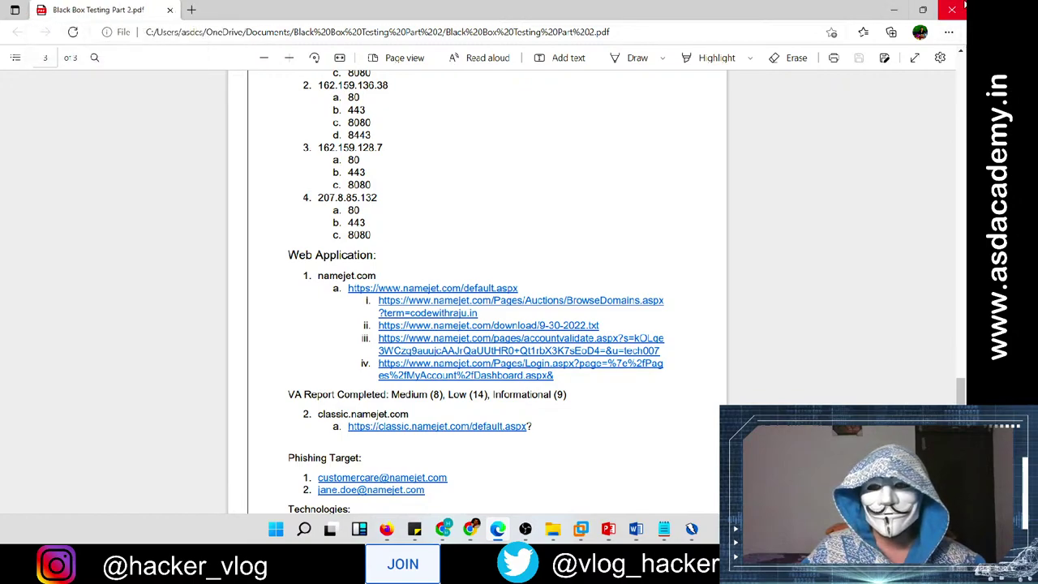
click(952, 9)
click(951, 9)
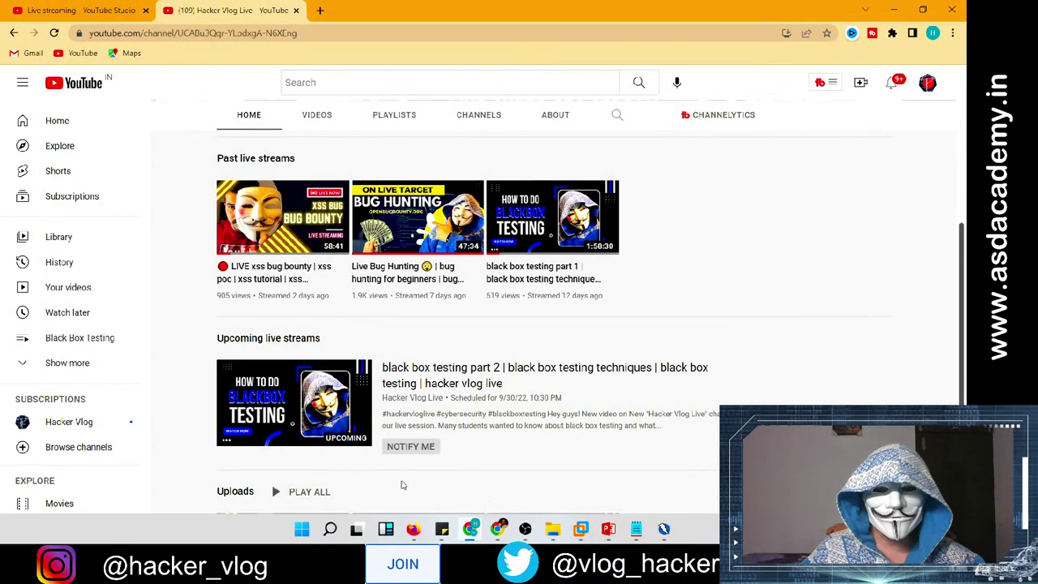
- Switch to the browser window showing the Hacker Vlog channel's Playlists page
scroll(428, 316, up, 4)
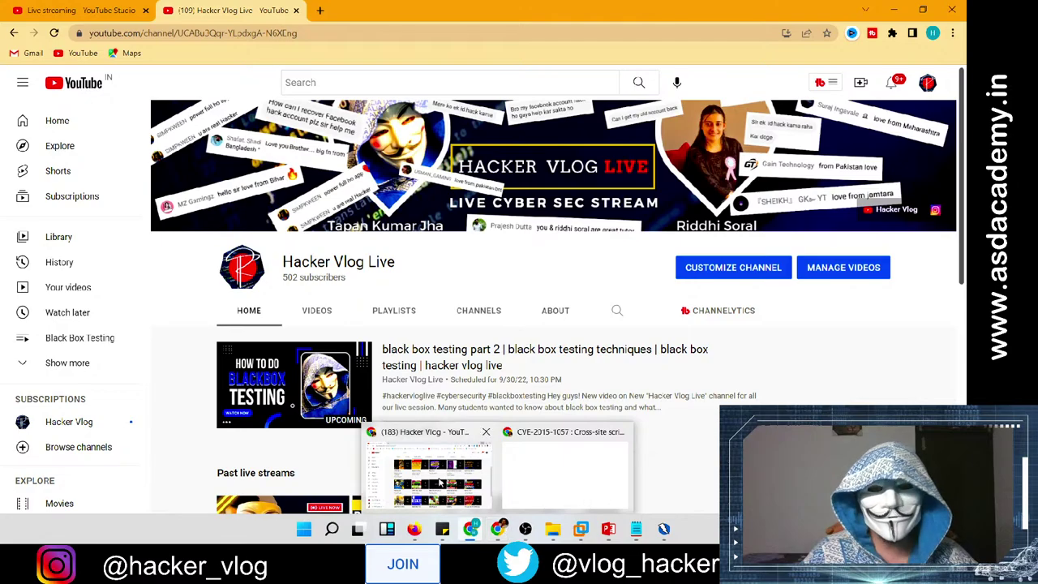
click(426, 467)
- Open the Hacker Vlog channel home page and pause the featured workshop video
scroll(257, 318, up, 3)
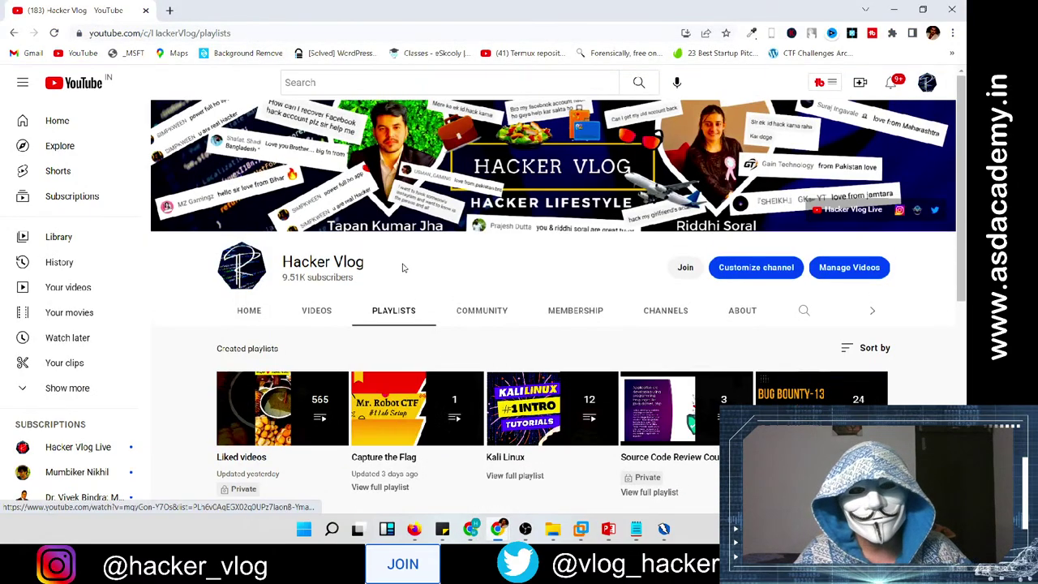
click(256, 316)
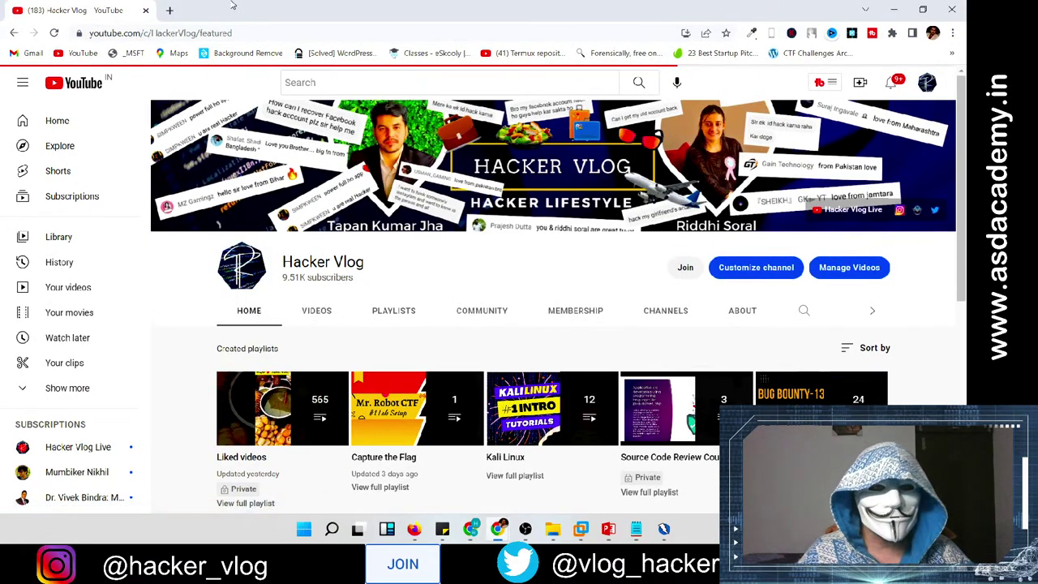
click(253, 36)
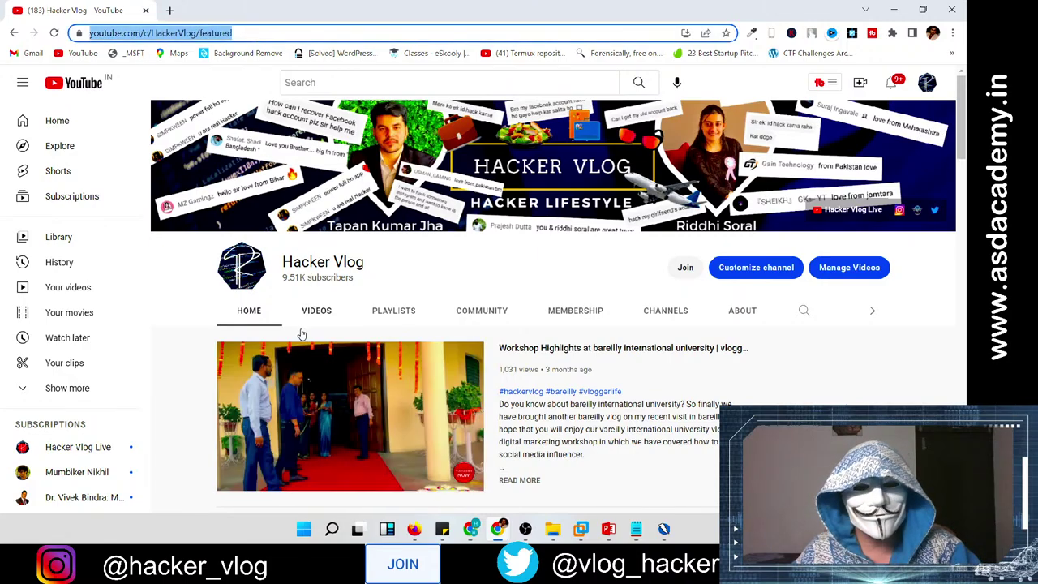
click(312, 415)
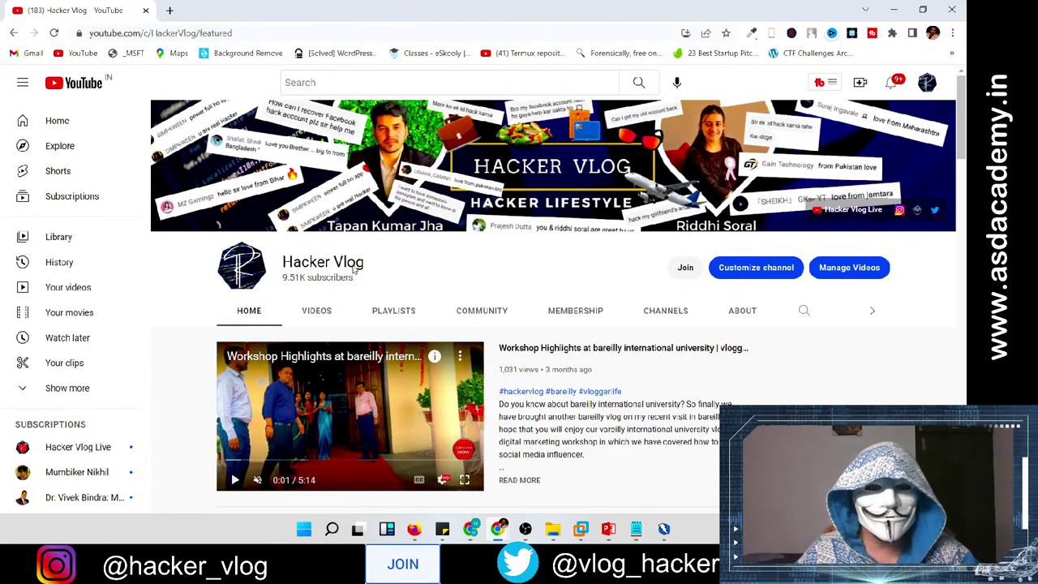
- Scroll the channel home and open the Daily Vlog 101-150 playlist
scroll(353, 270, down, 5)
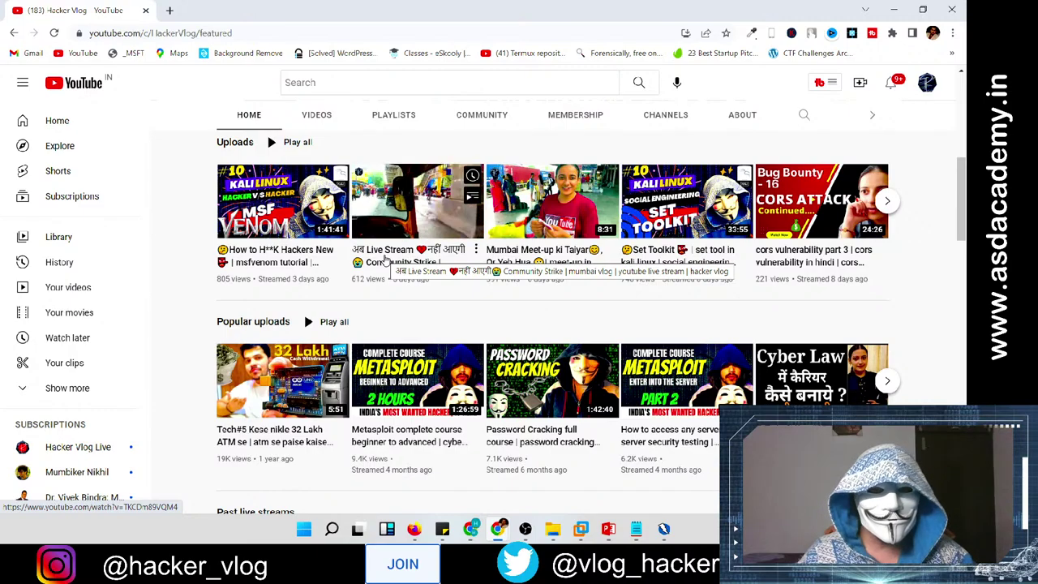
scroll(381, 255, down, 7)
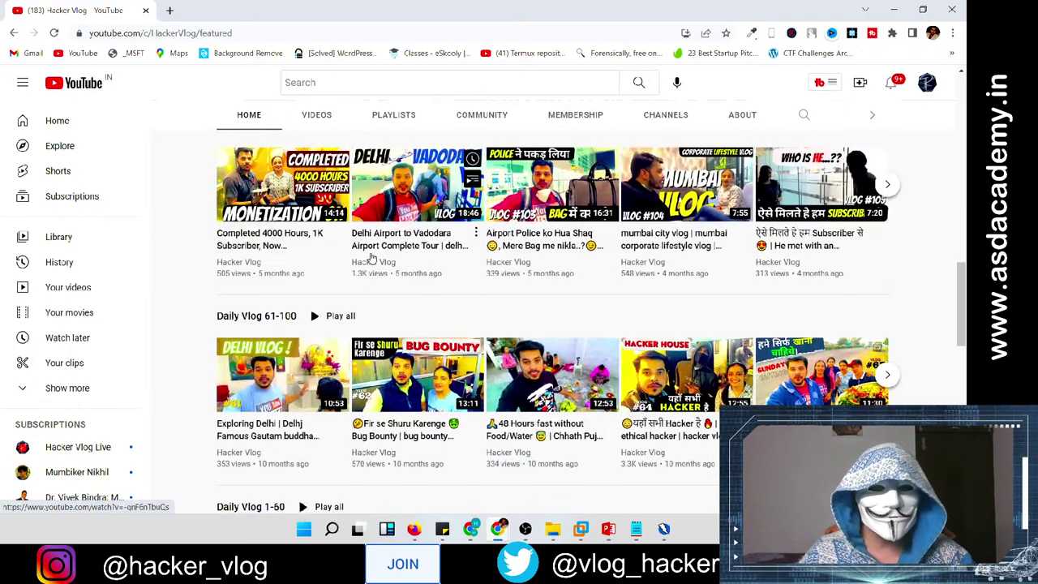
scroll(284, 233, up, 2)
click(280, 253)
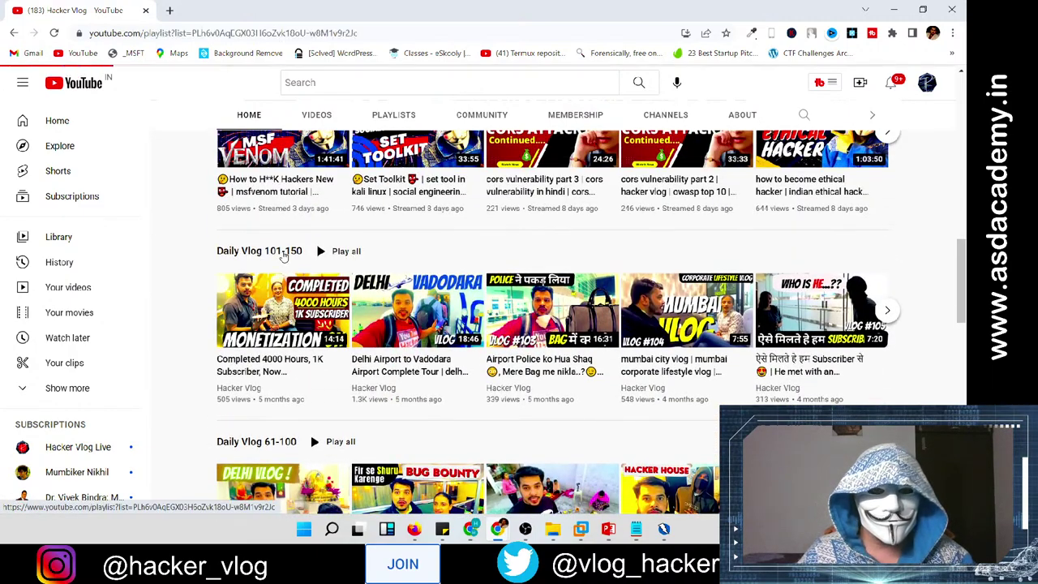
click(278, 33)
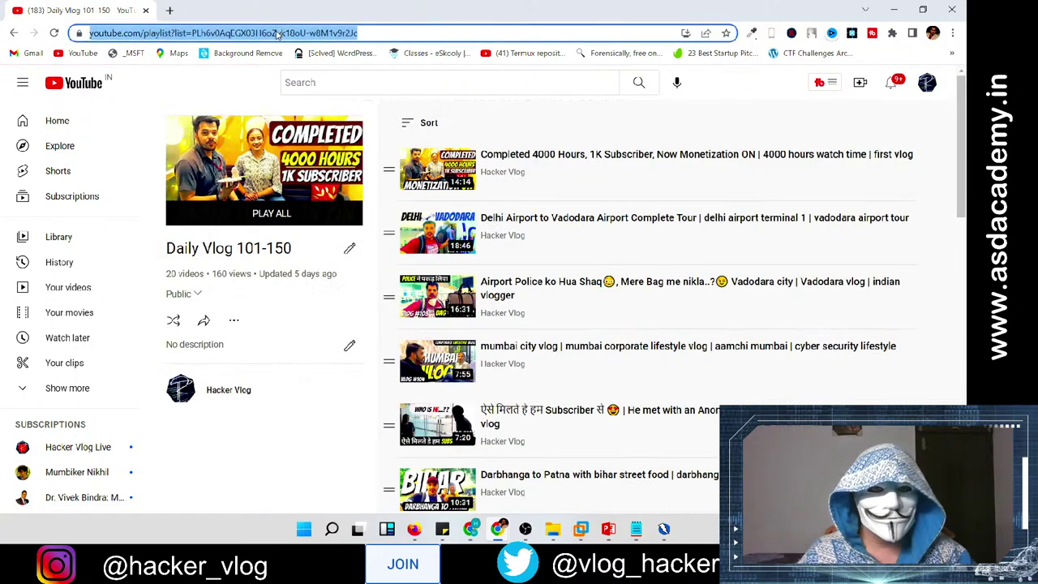
click(894, 9)
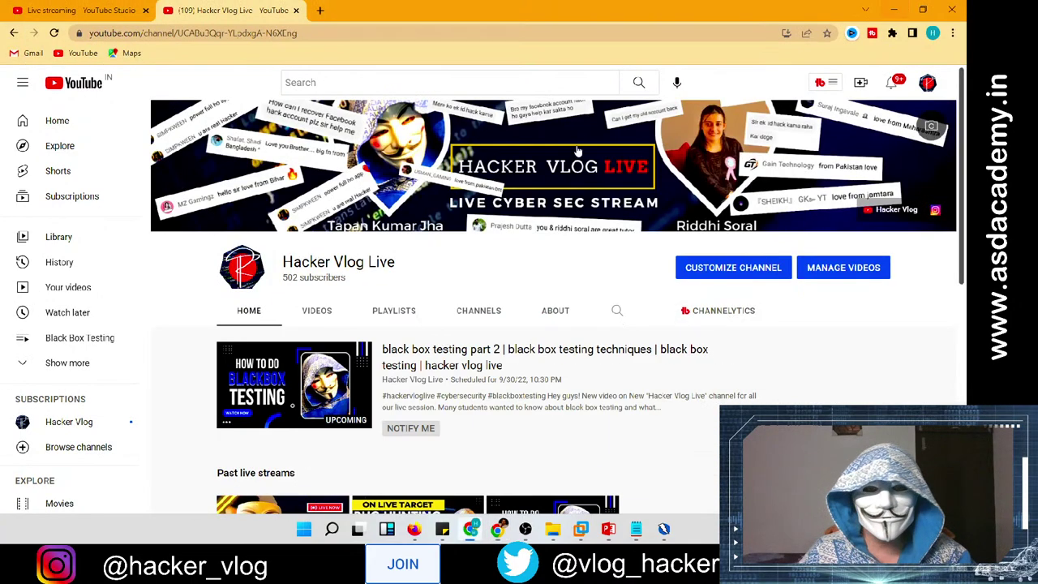
click(31, 7)
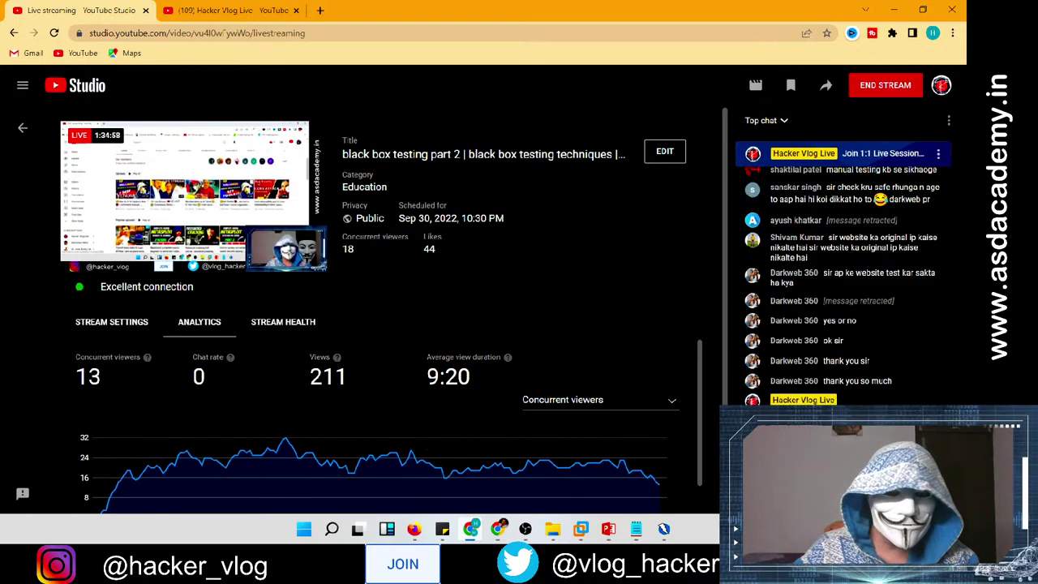
click(207, 7)
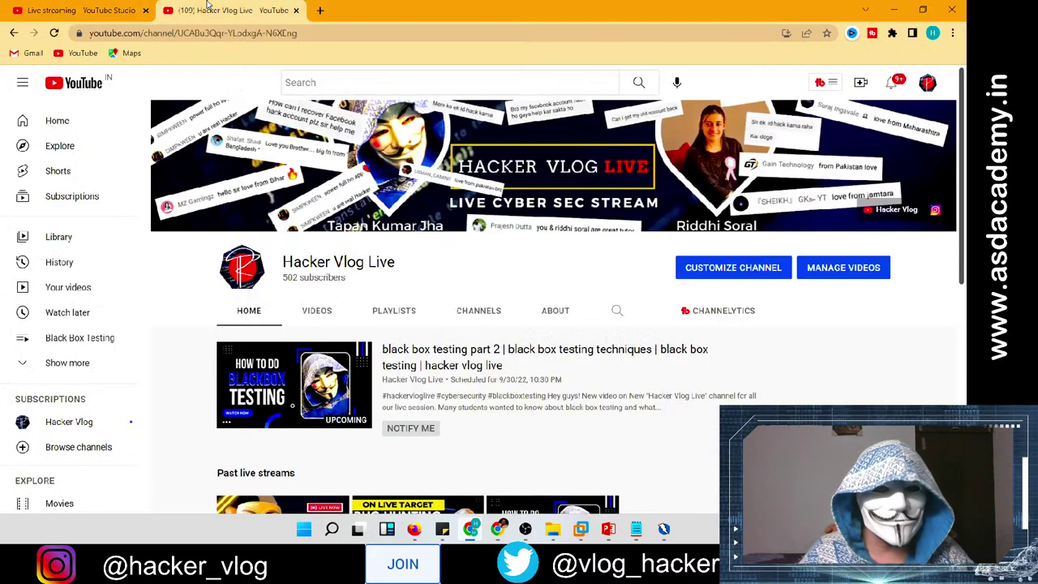